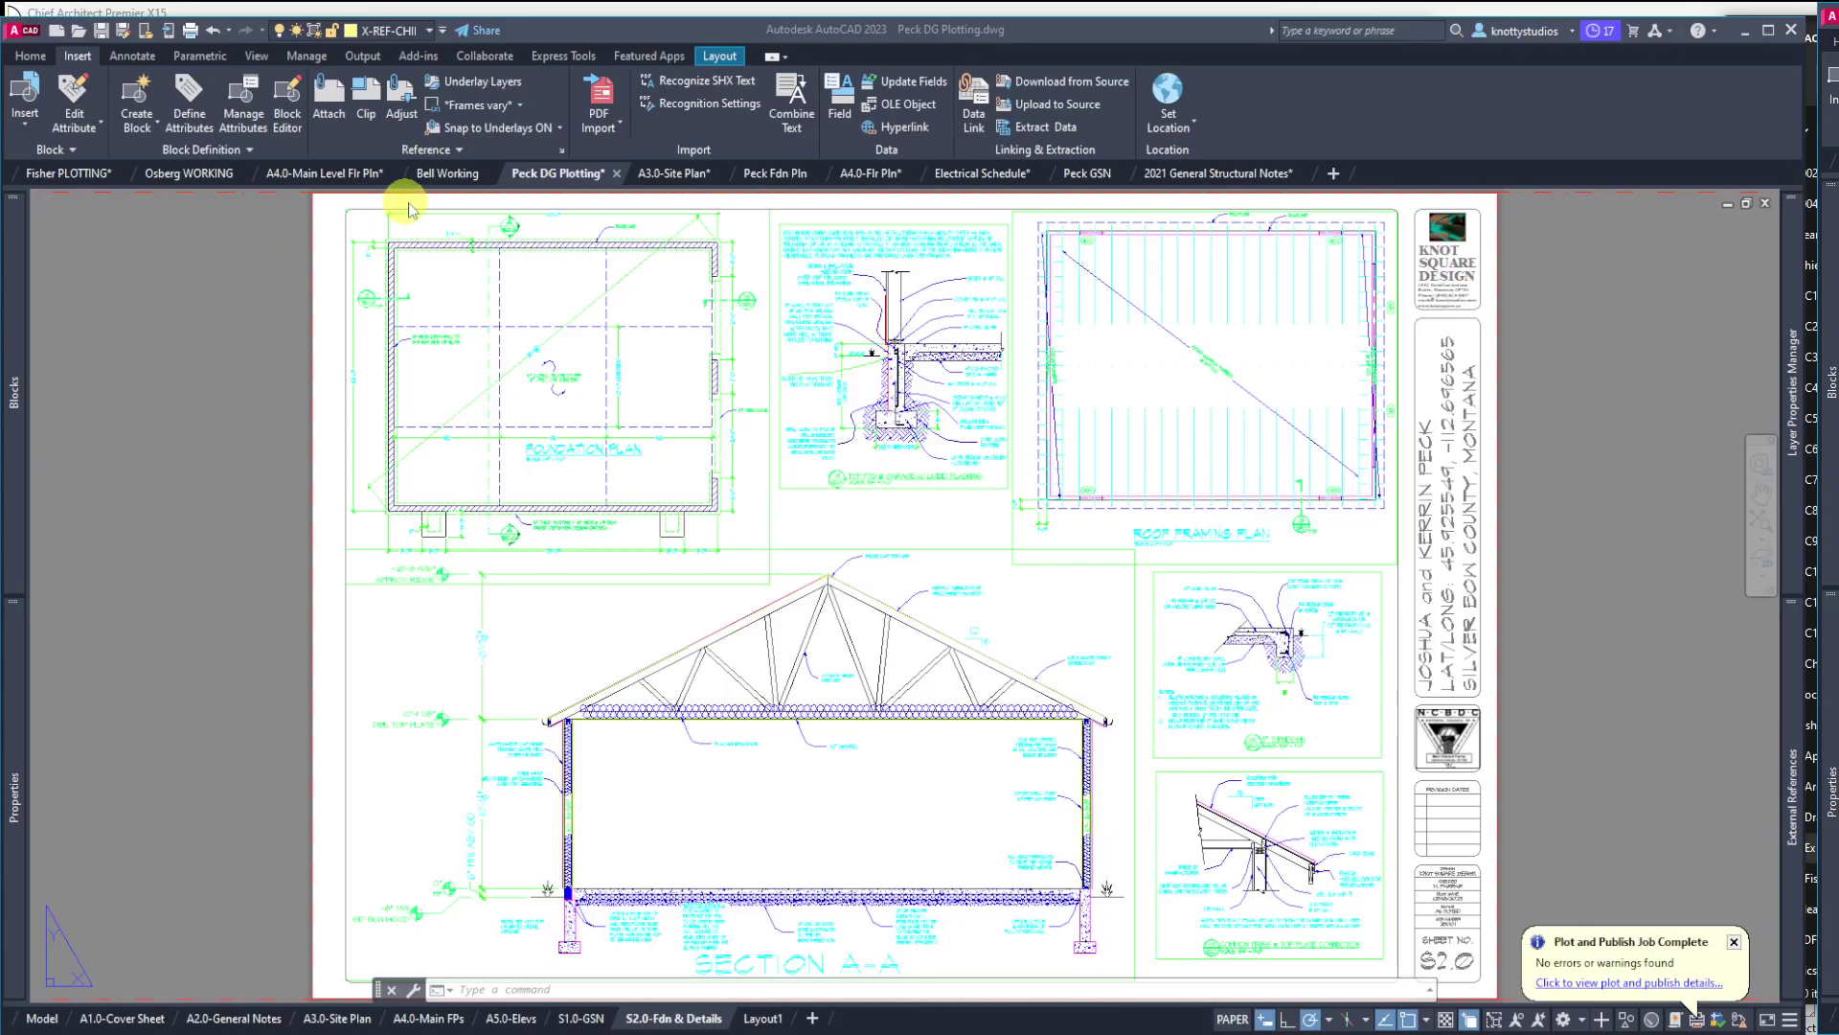
# Show the A1.0-Cover Sheet layout zoomed to extents and bring up its Plot dialog
pyautogui.click(116, 1020)
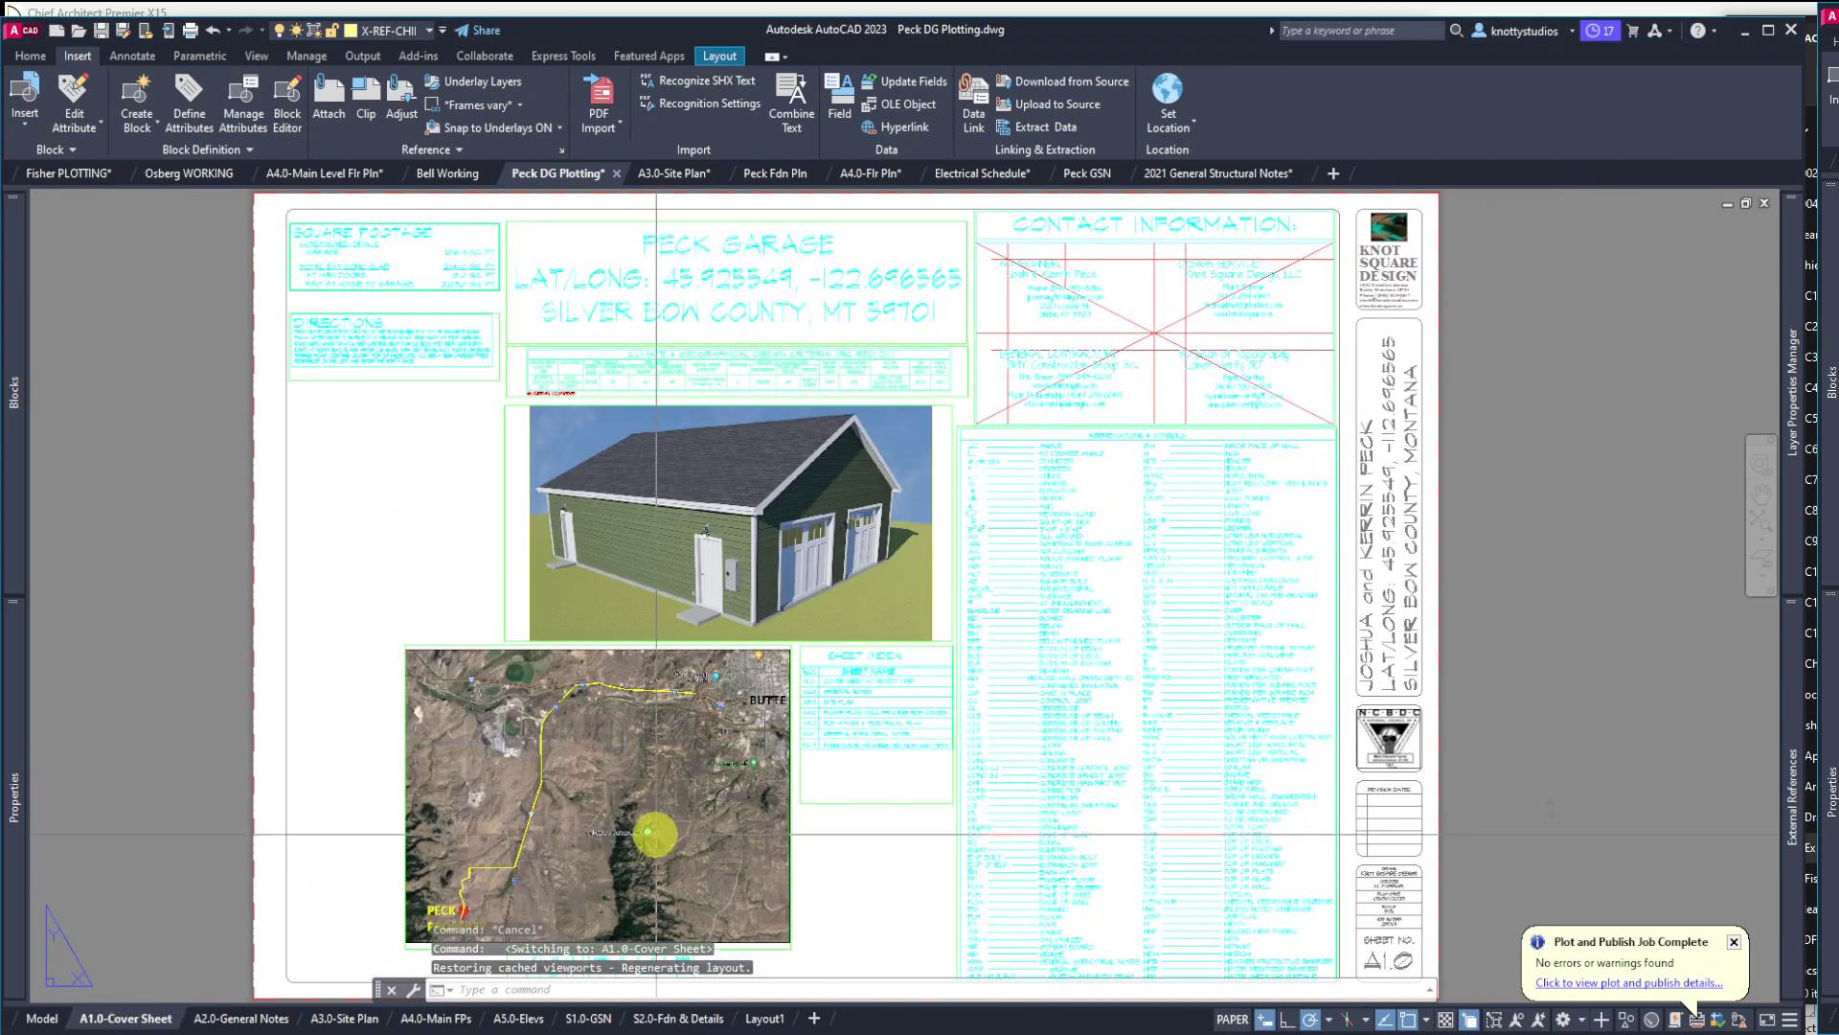
pyautogui.scroll(7, 1442, 951)
pyautogui.scroll(3, 1441, 950)
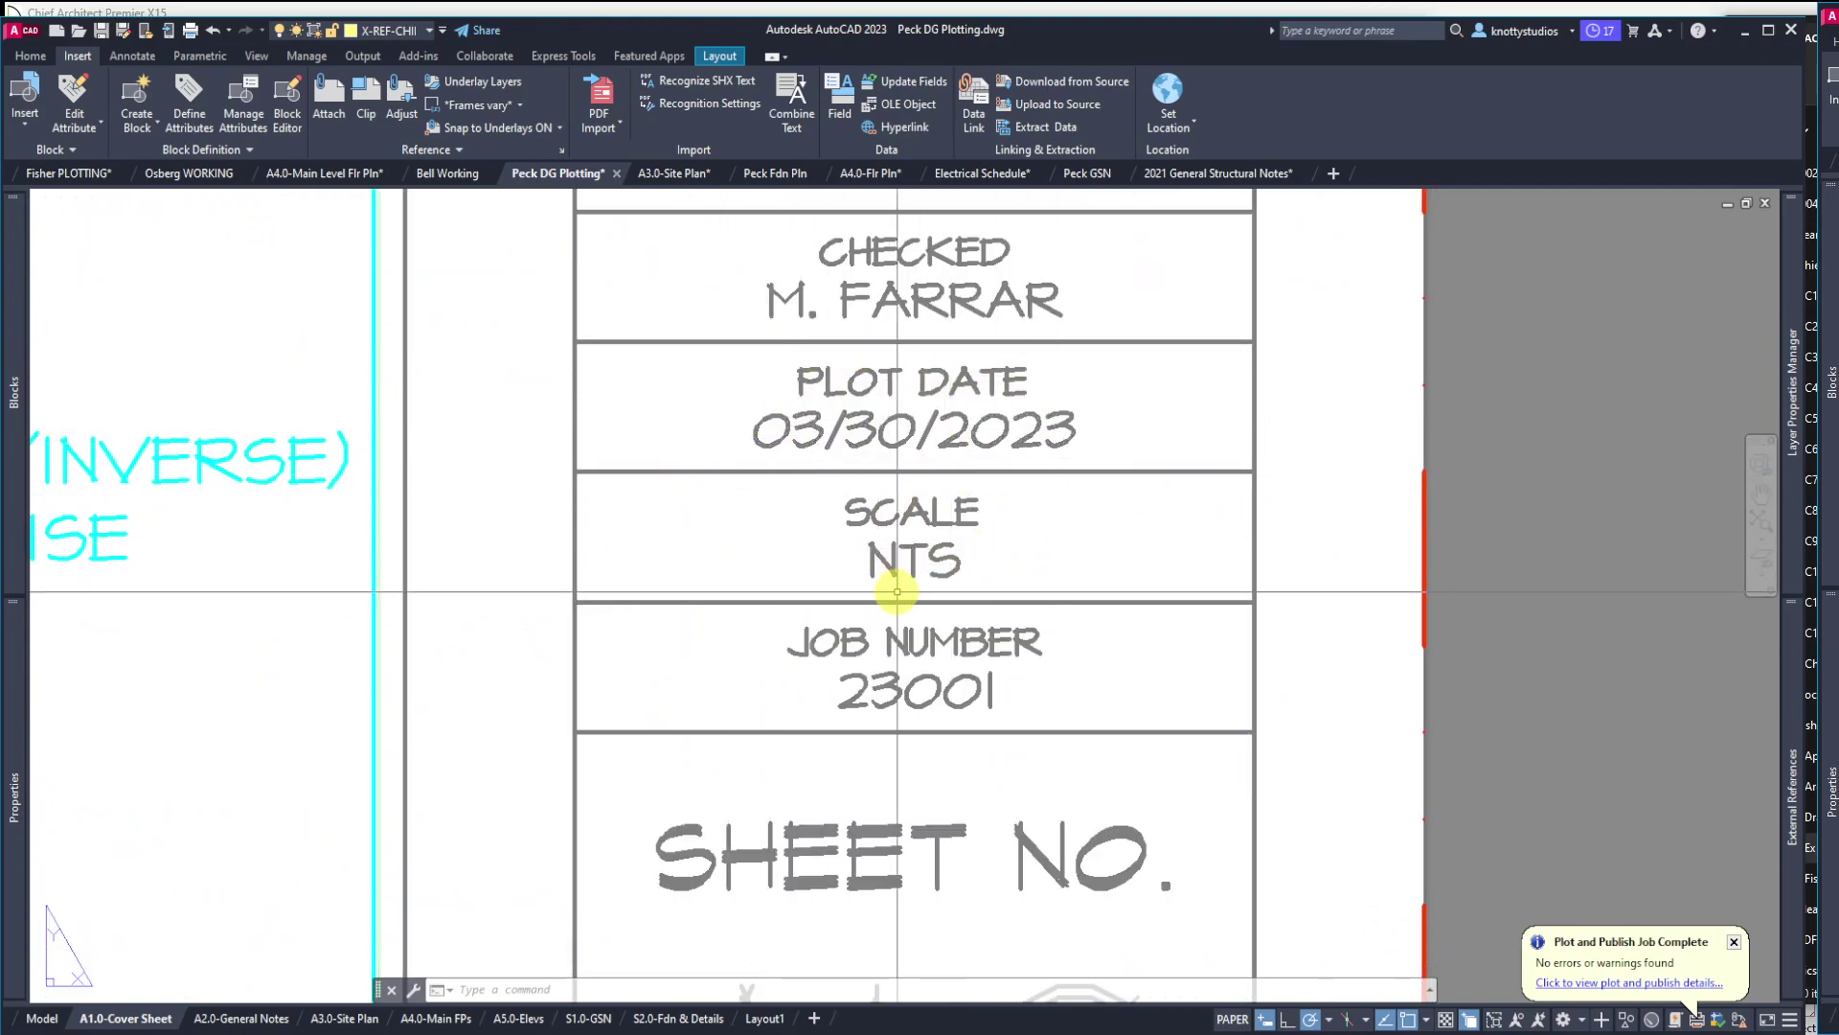
pyautogui.write('z')
pyautogui.press('Return')
pyautogui.write('e')
pyautogui.press('Return')
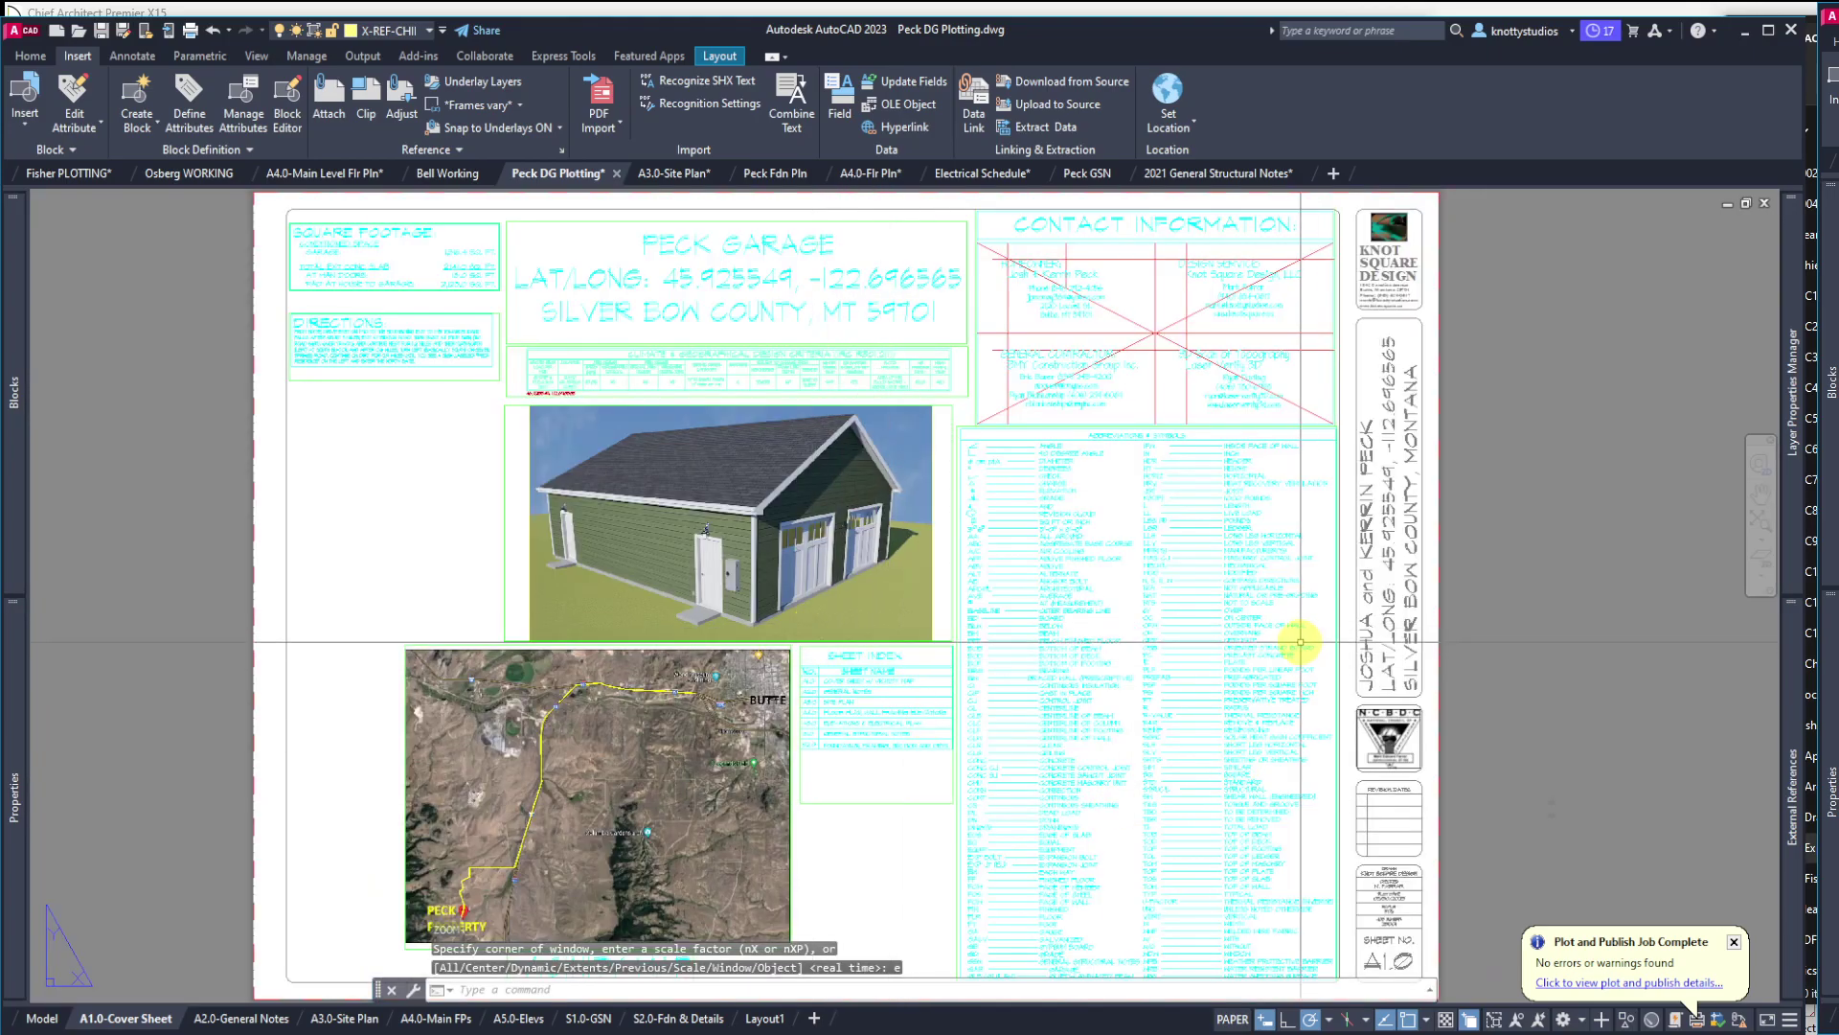
pyautogui.click(189, 31)
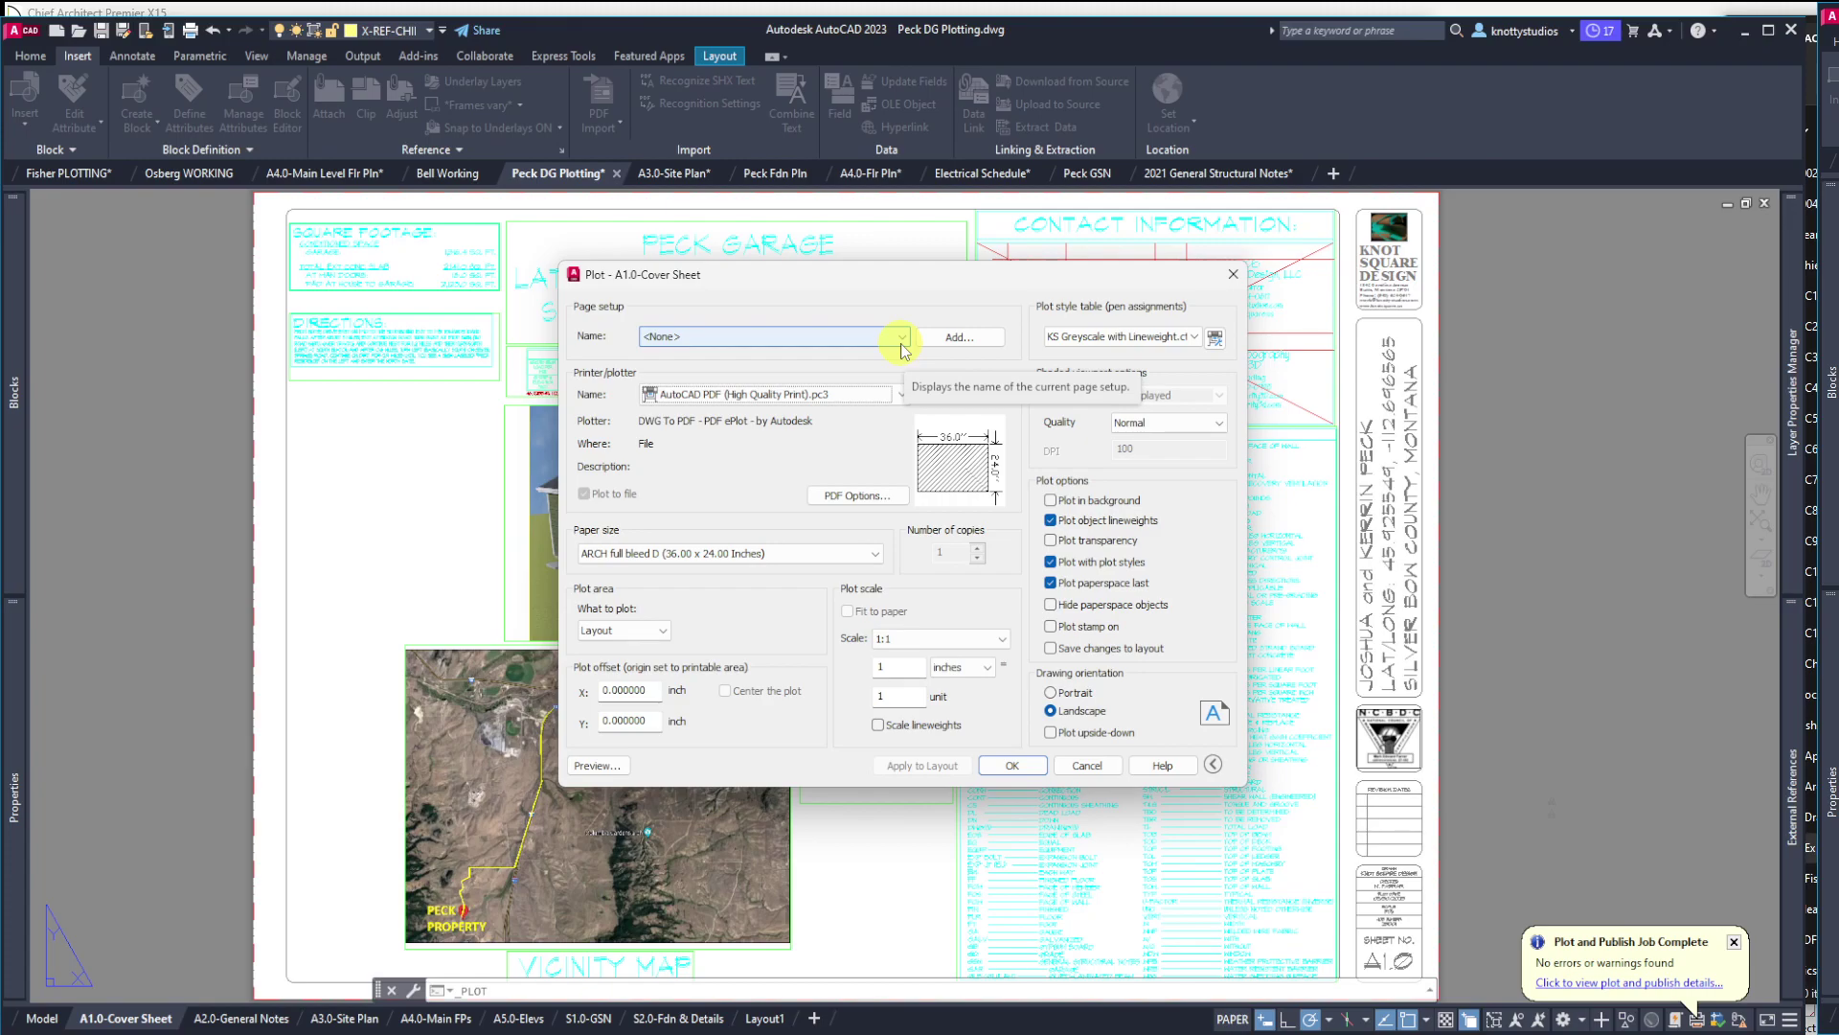
# Apply the <Previous plot> page setup, preview the cover sheet, and send it to plot
pyautogui.click(901, 343)
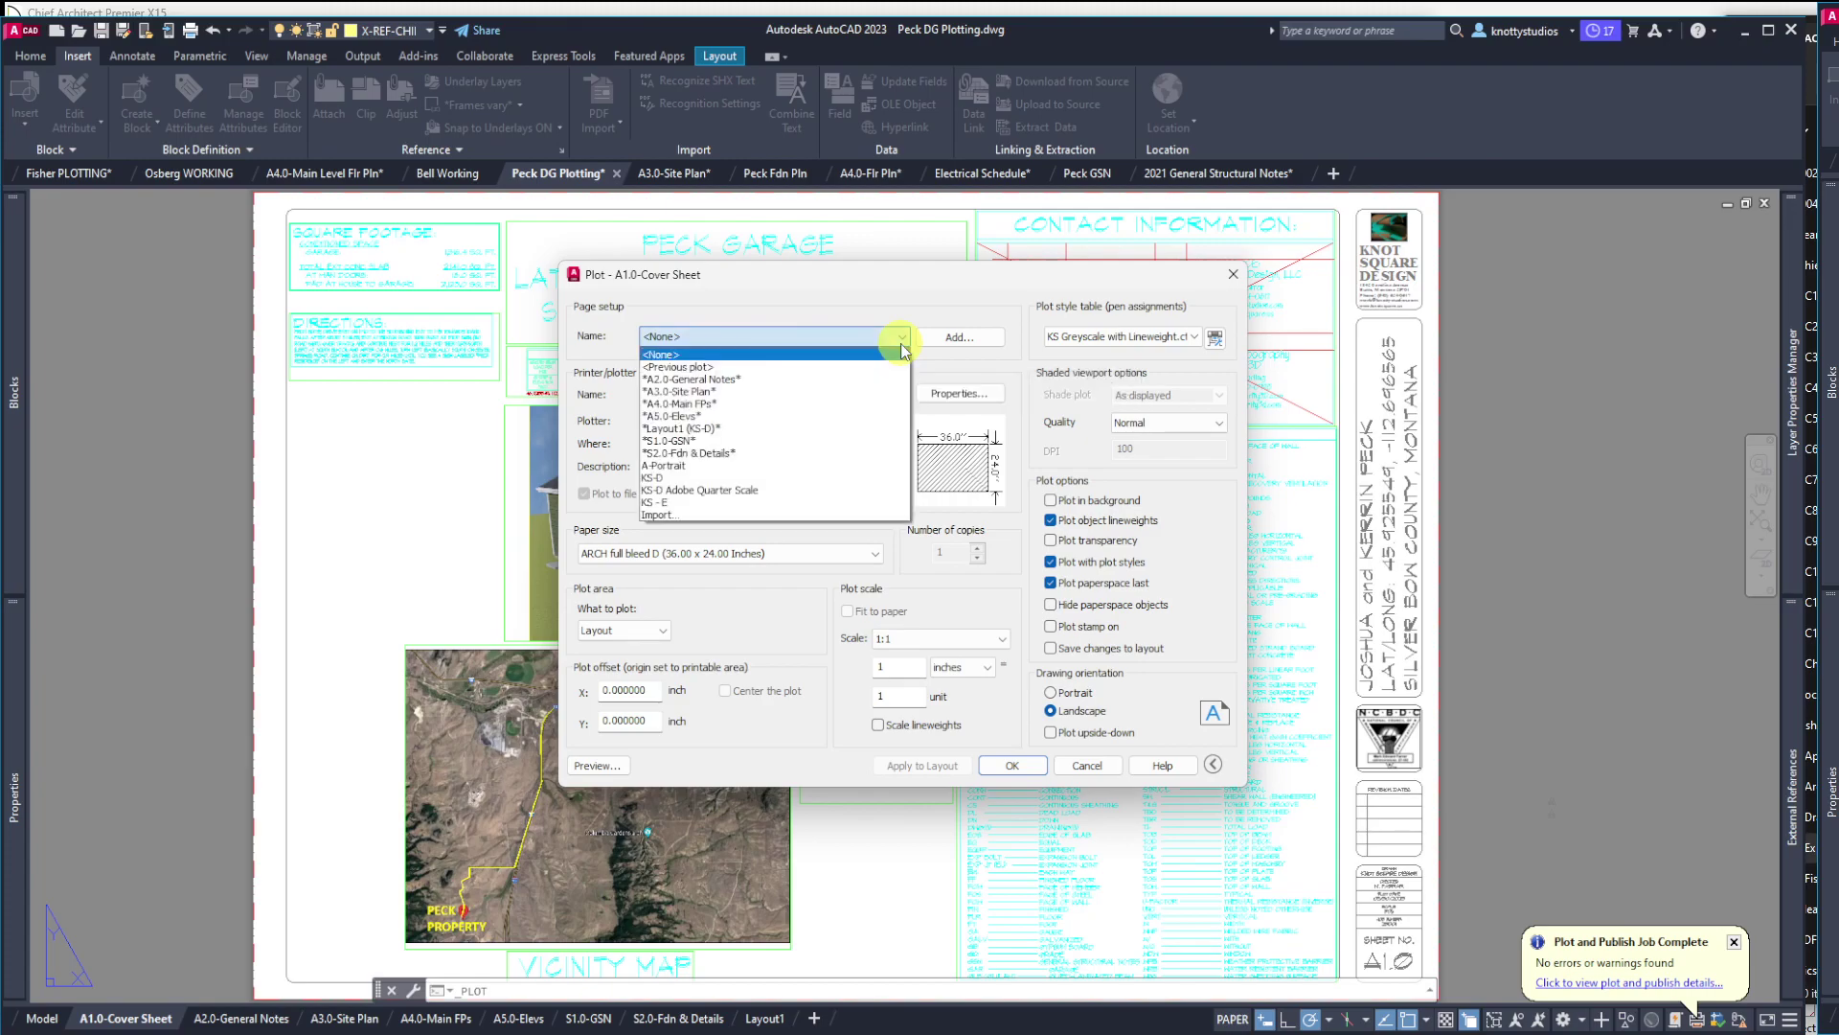
pyautogui.click(693, 368)
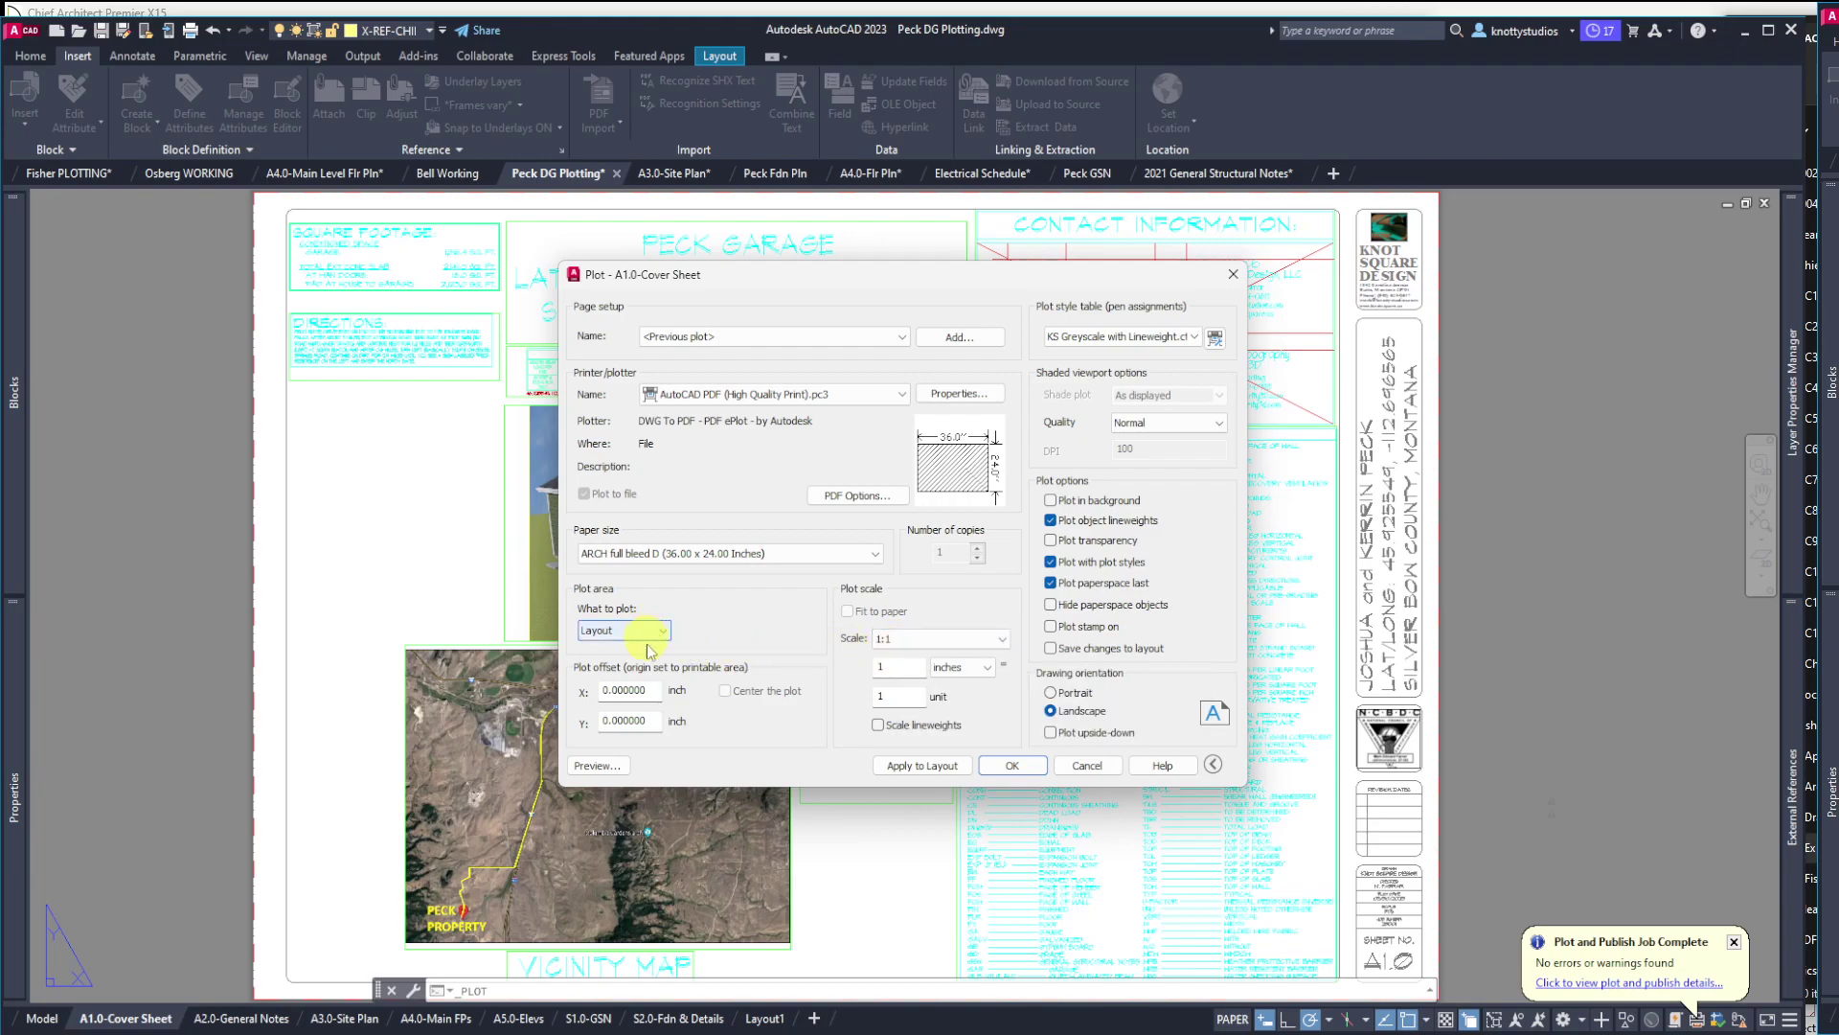
pyautogui.click(629, 771)
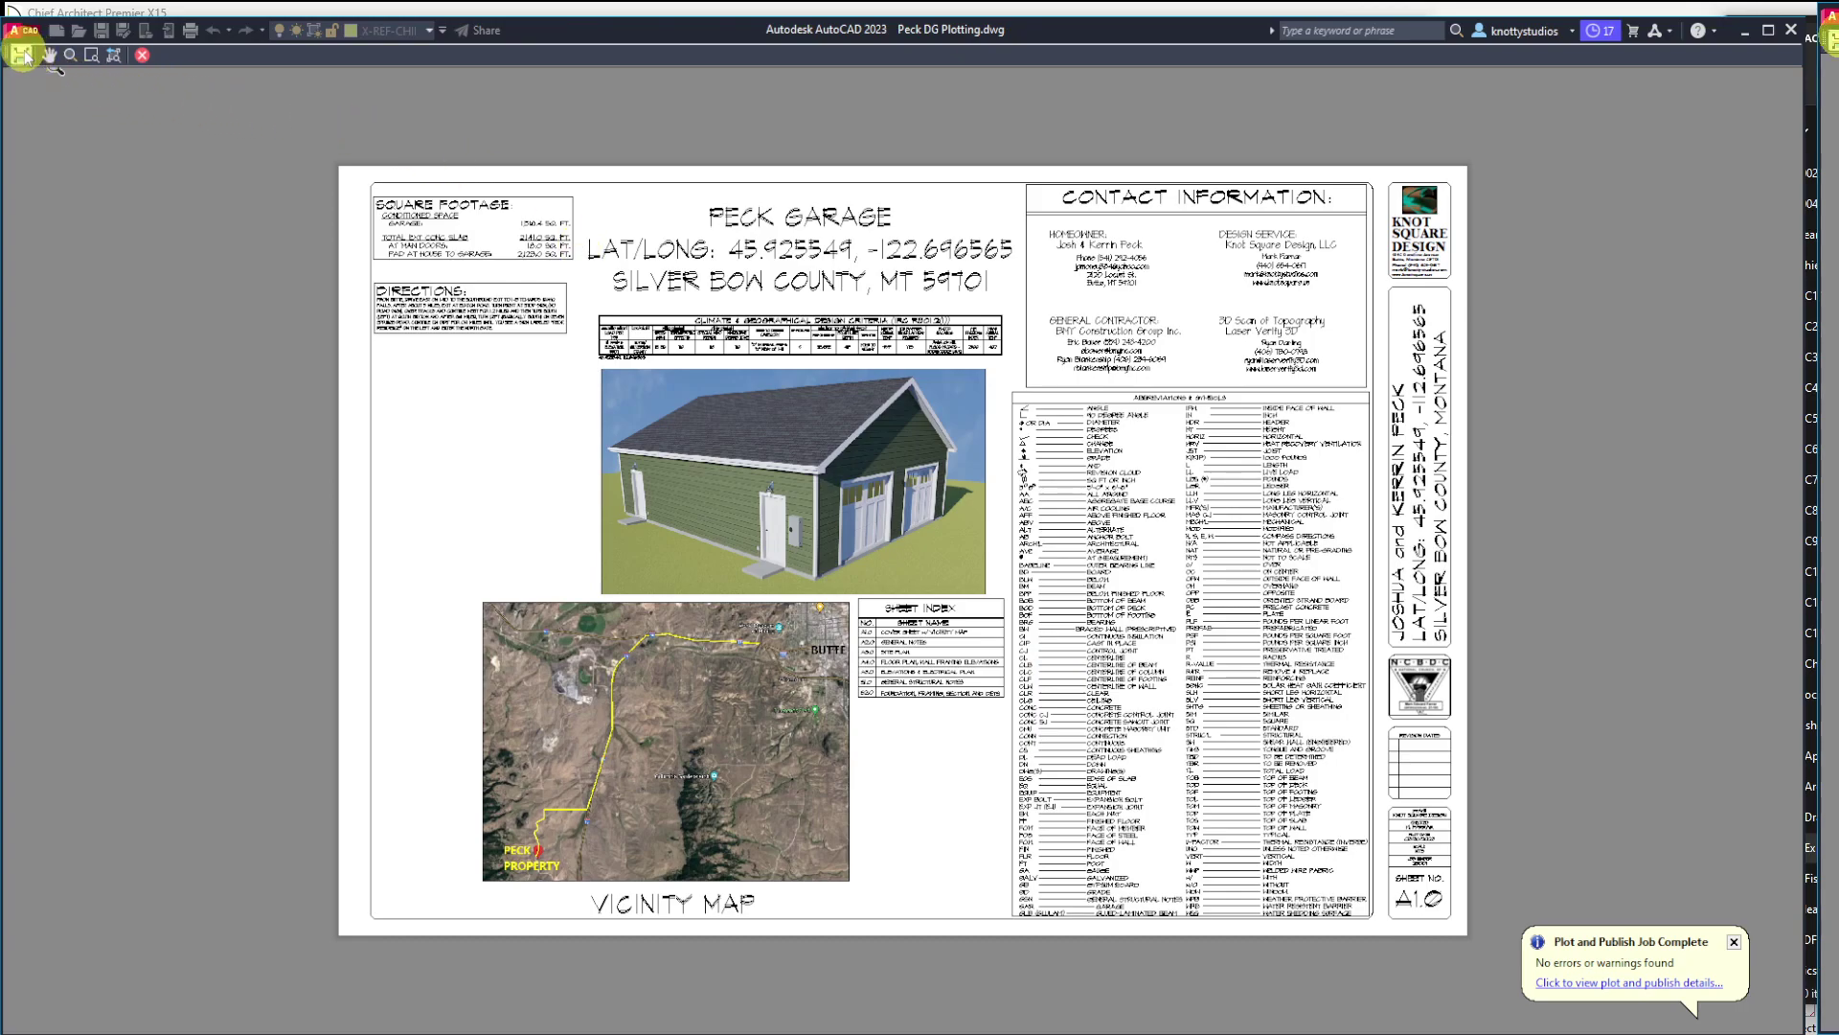
pyautogui.click(22, 55)
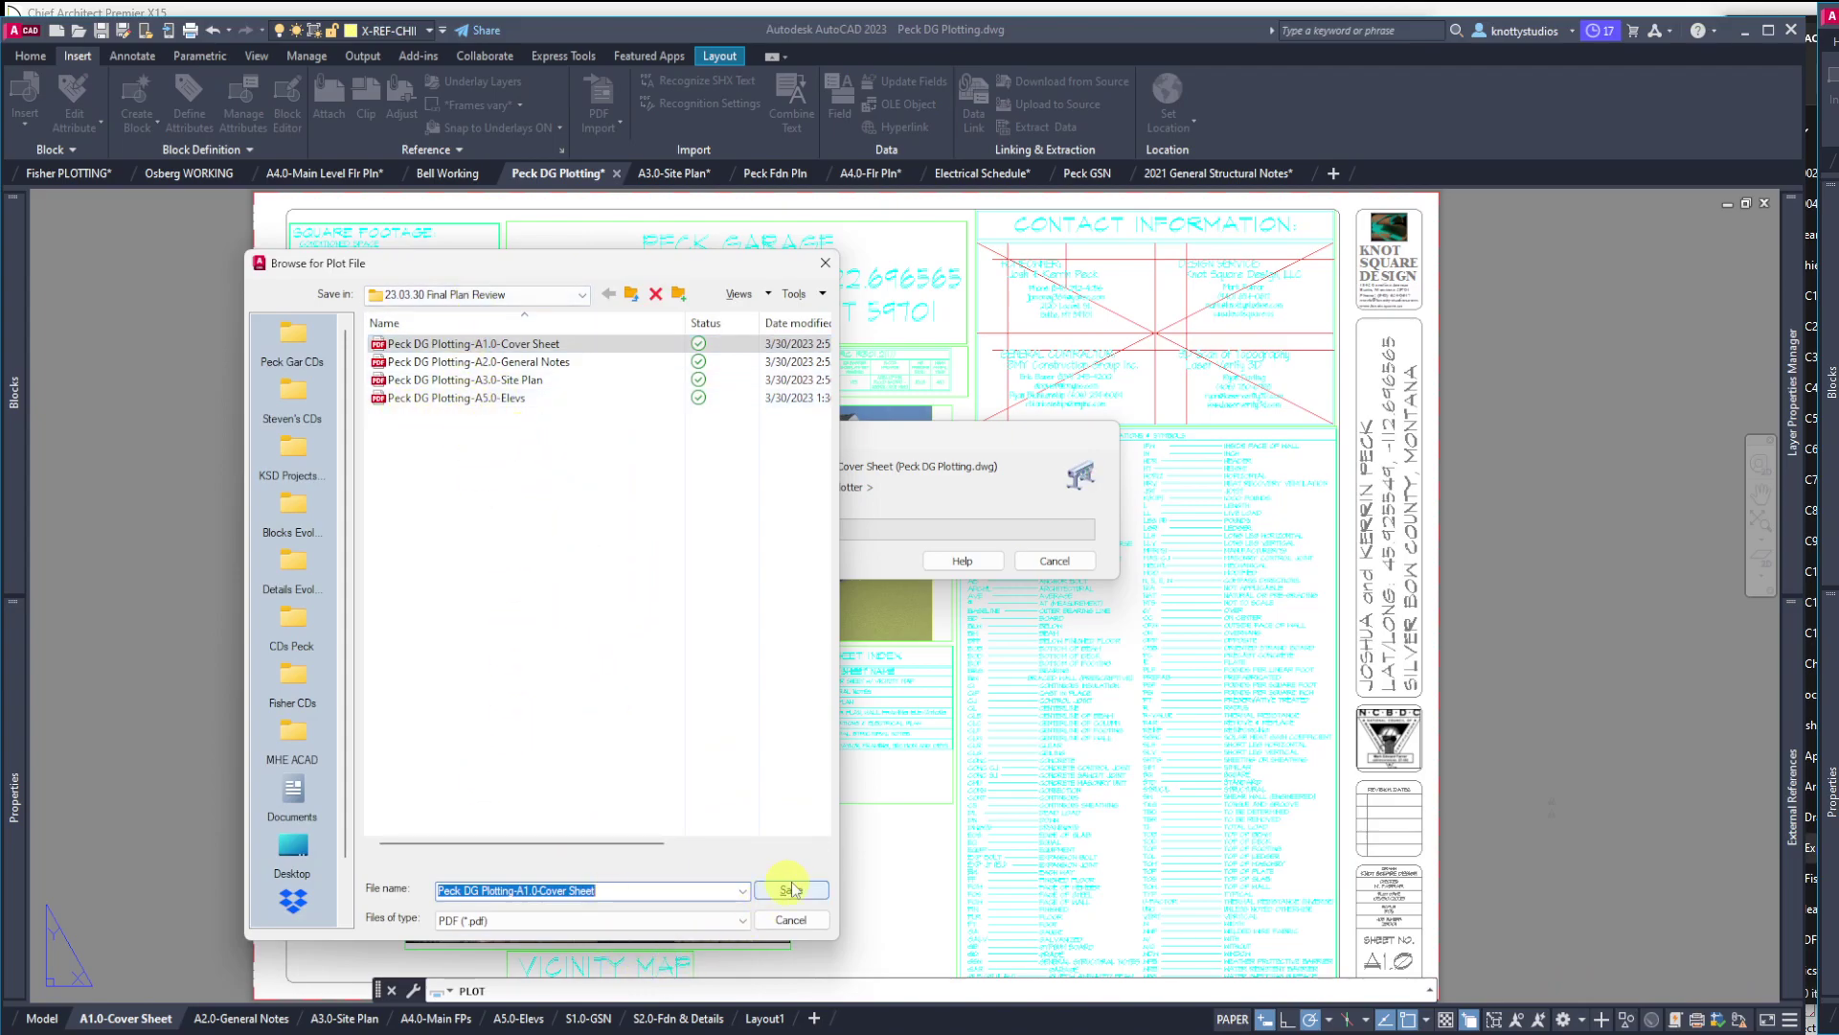
# Save the cover sheet PDF, overwriting the existing file
pyautogui.click(791, 891)
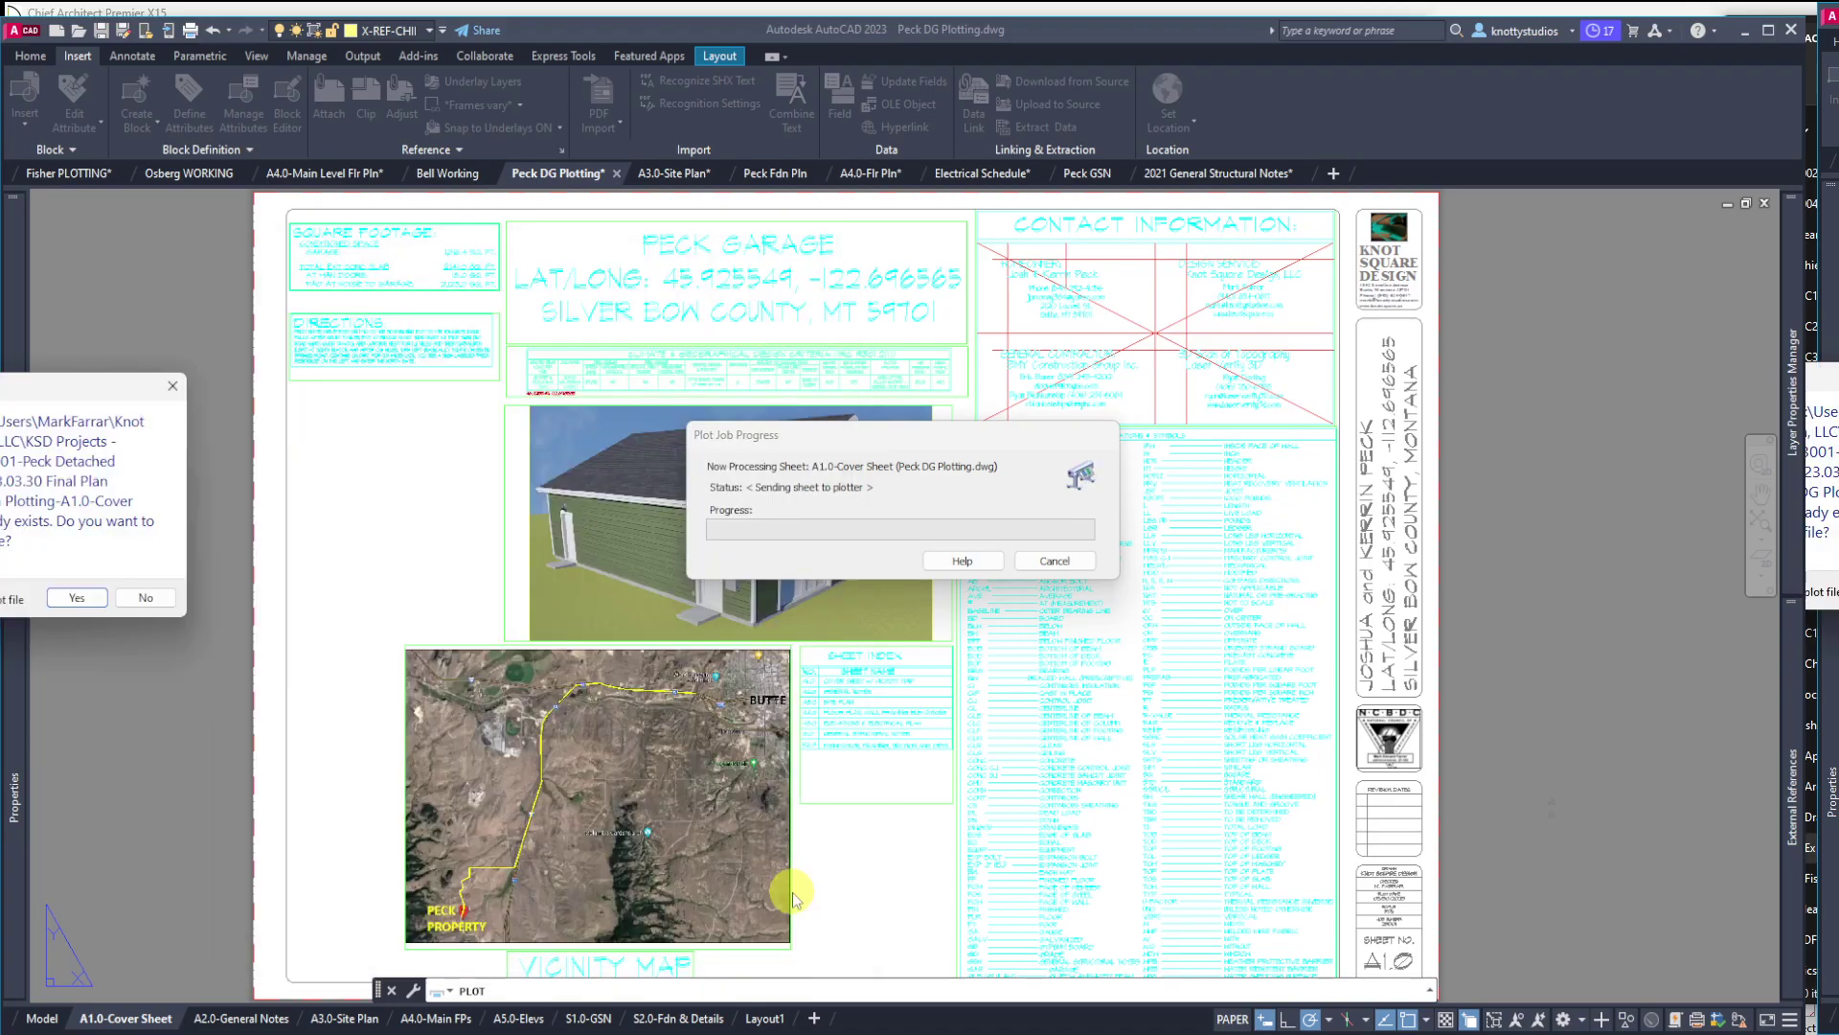
pyautogui.click(77, 598)
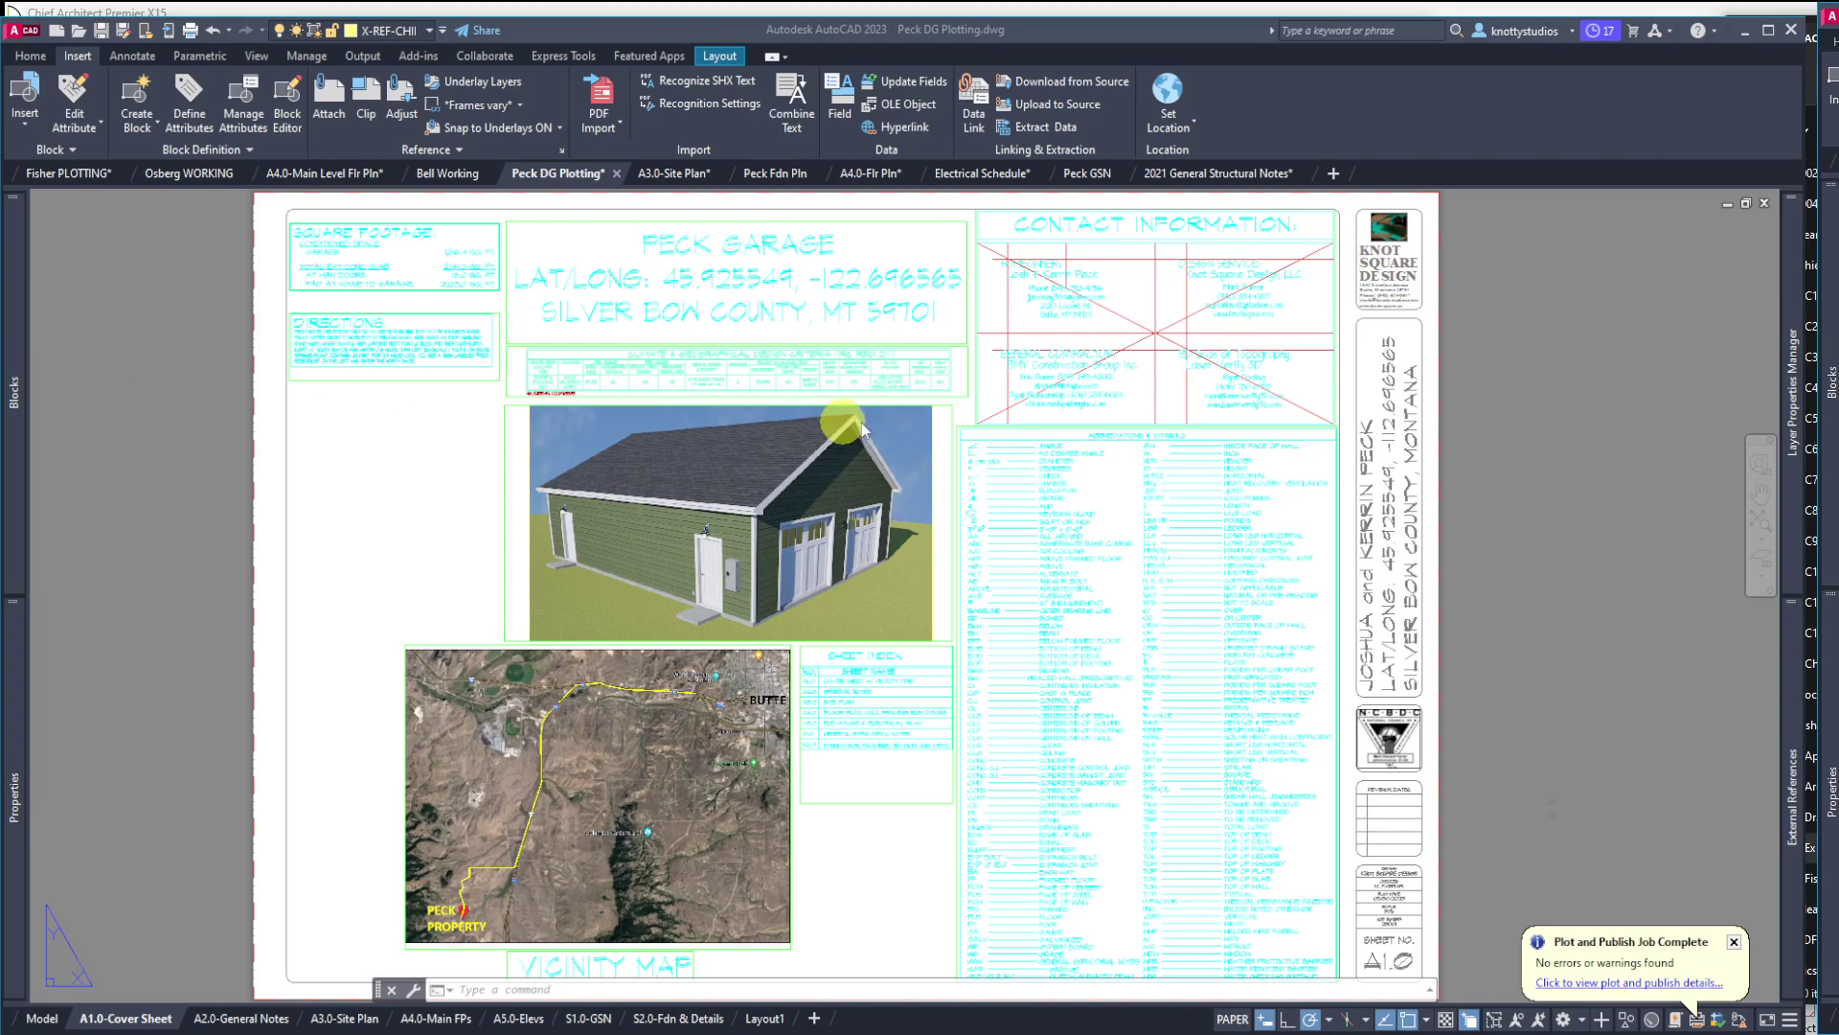
pyautogui.moveTo(239, 1017)
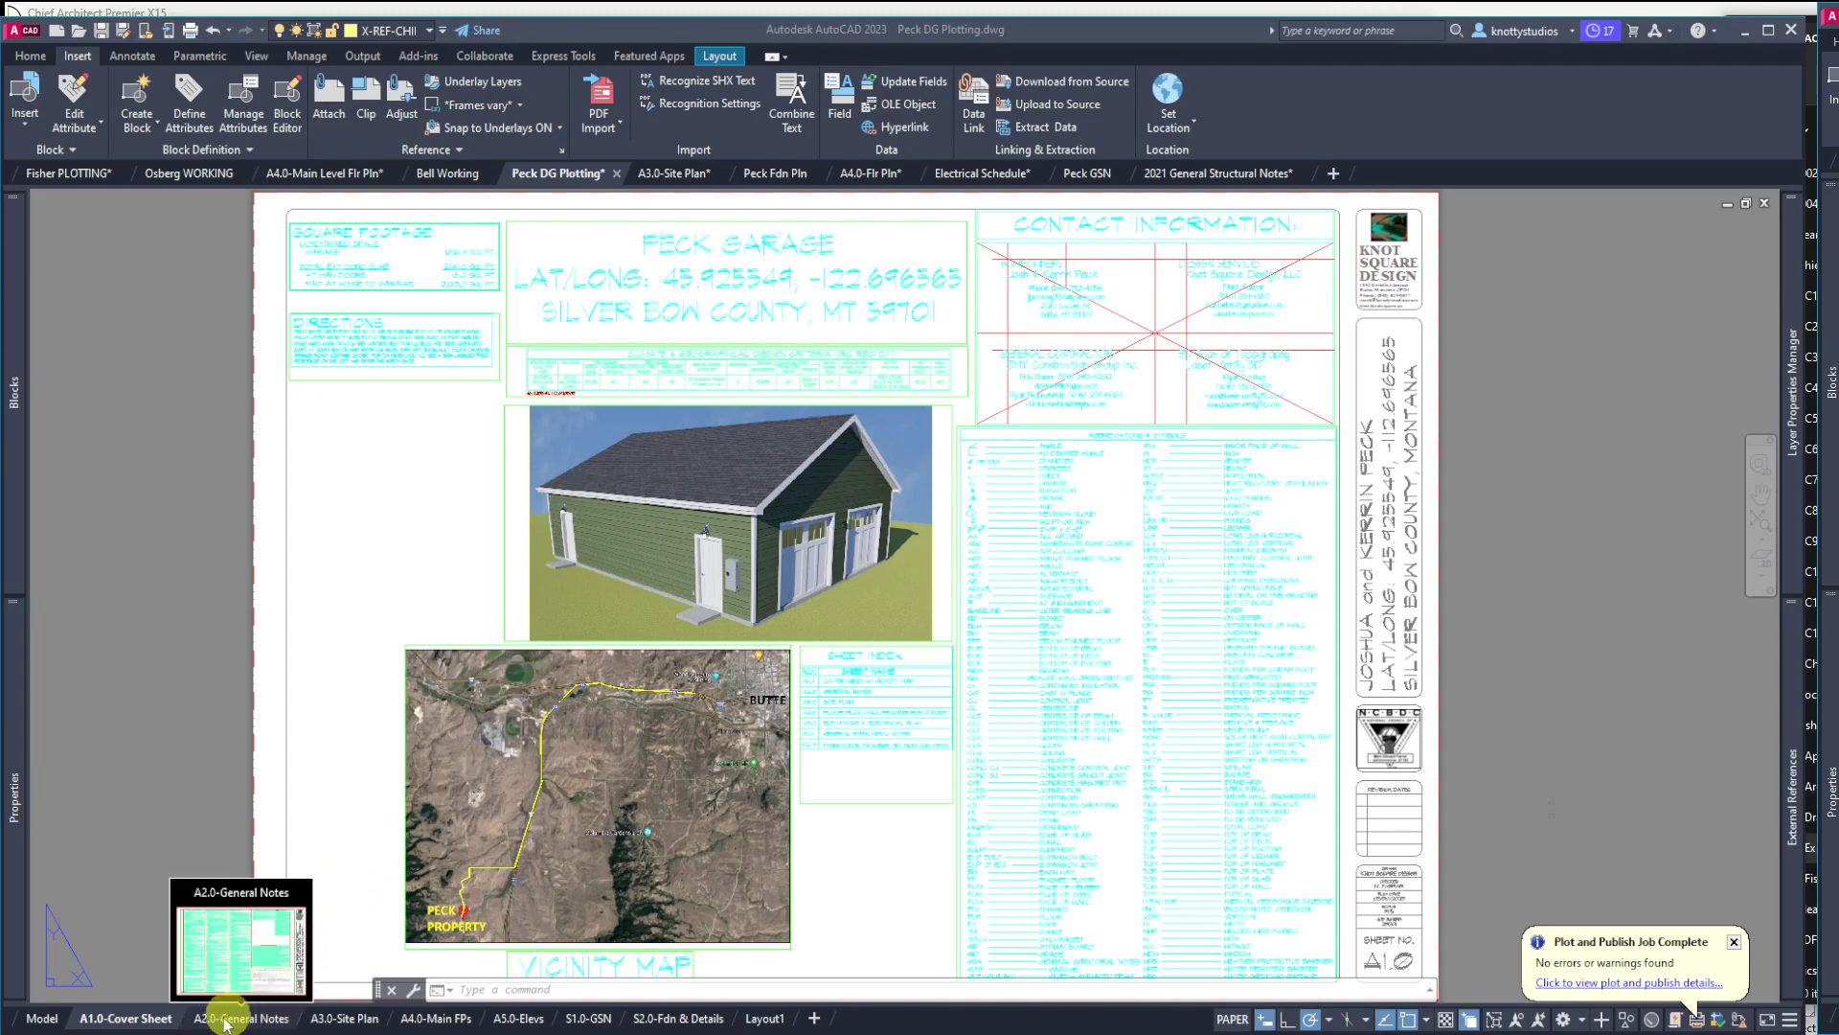
# Step through the A2.0 and A3.0 layouts to A4.0-Main FPs and zoom to its title block
pyautogui.click(259, 1019)
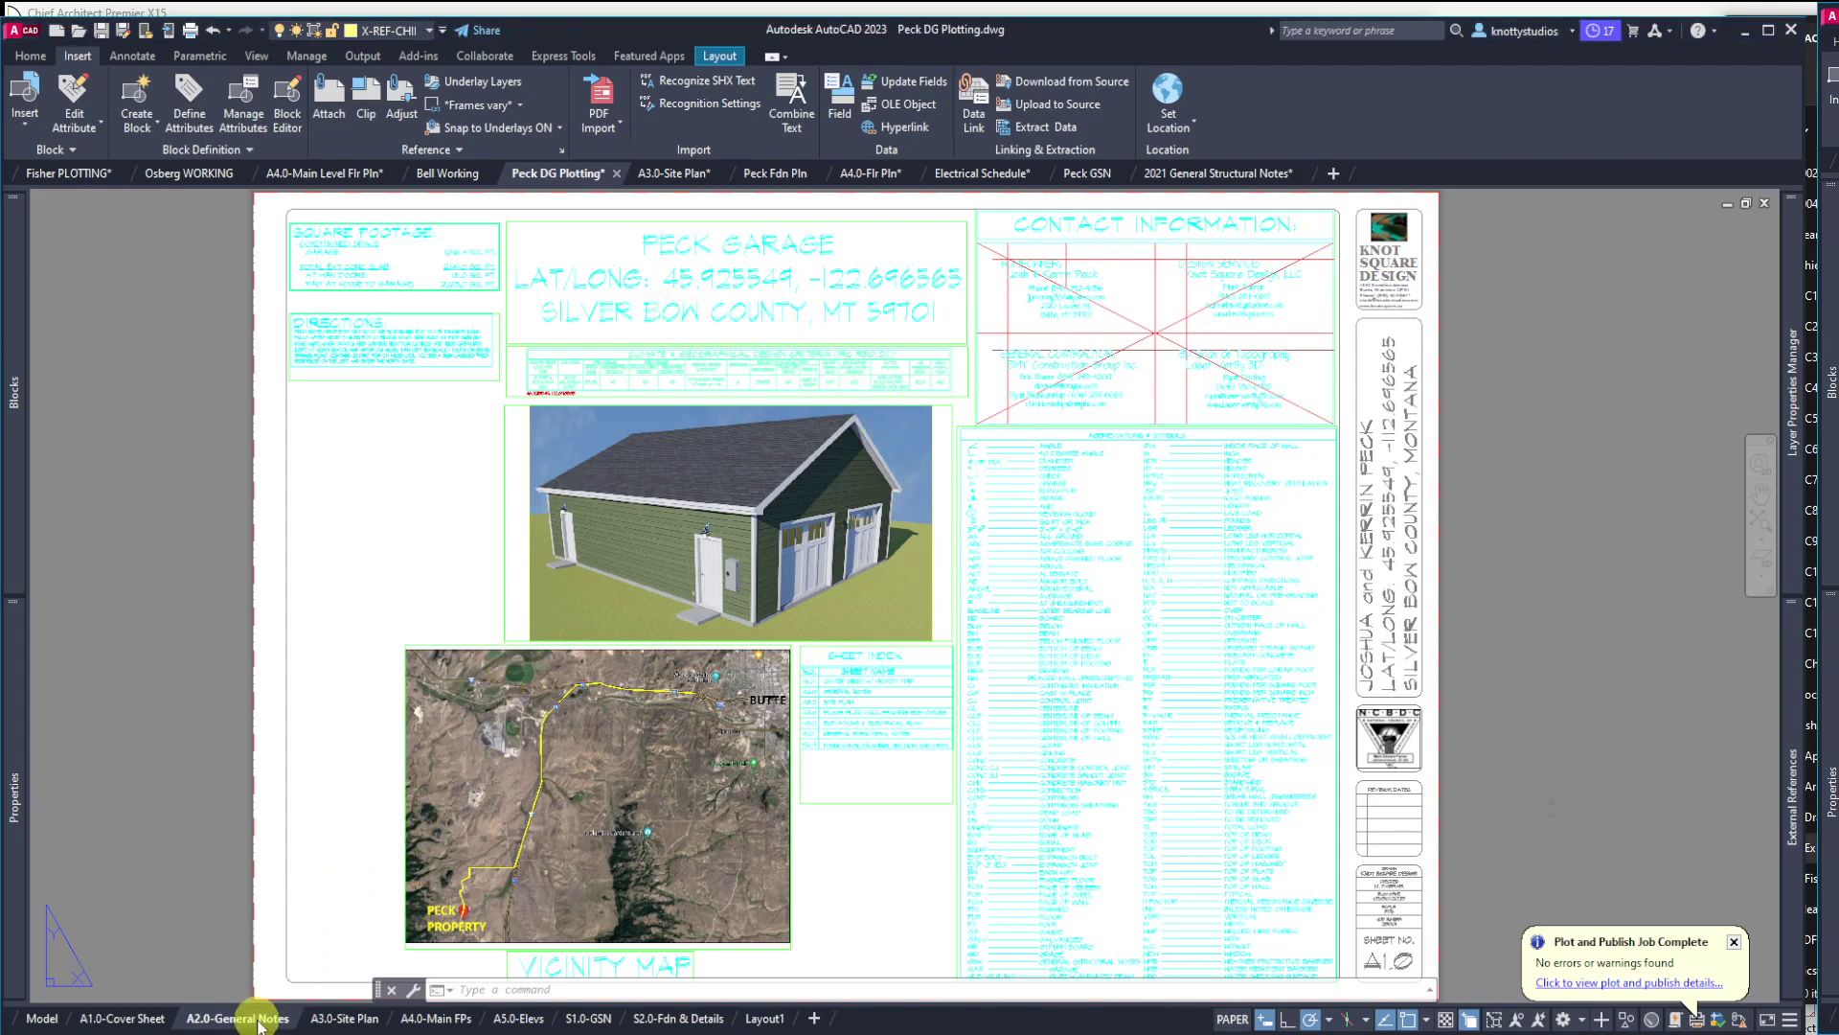
pyautogui.click(325, 1019)
pyautogui.moveTo(435, 1019)
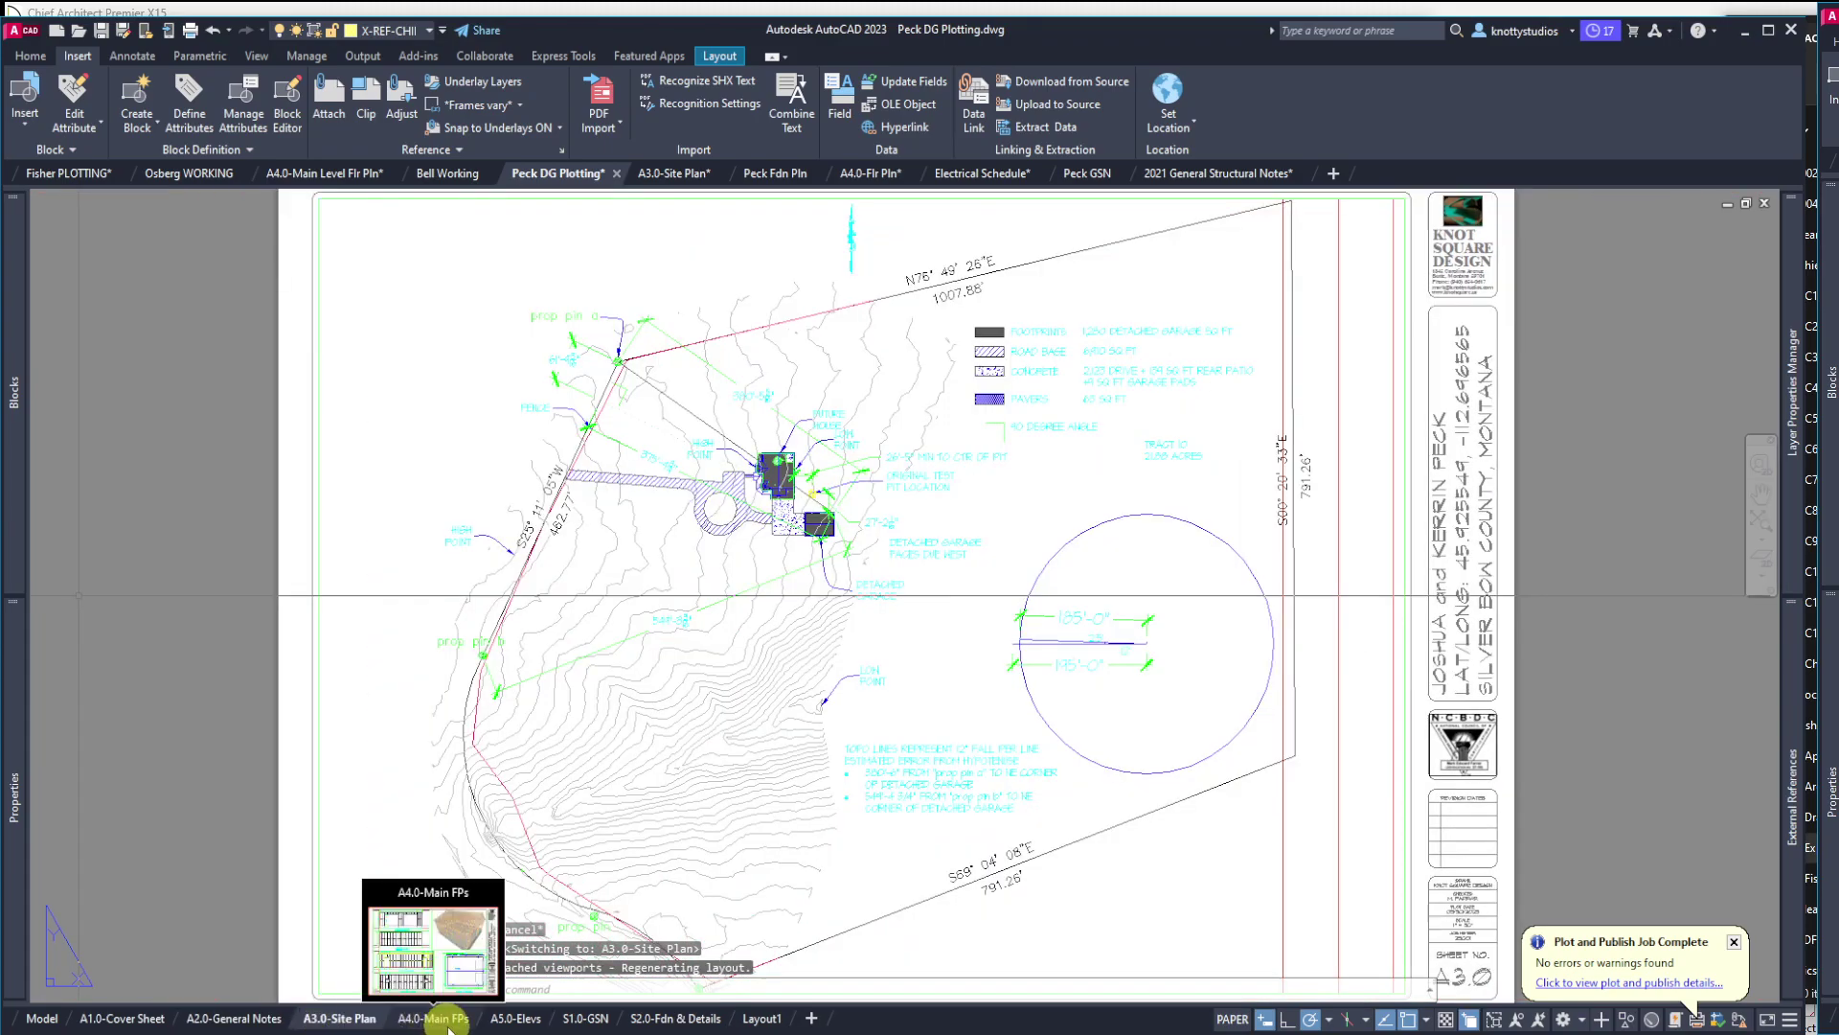
pyautogui.click(440, 1019)
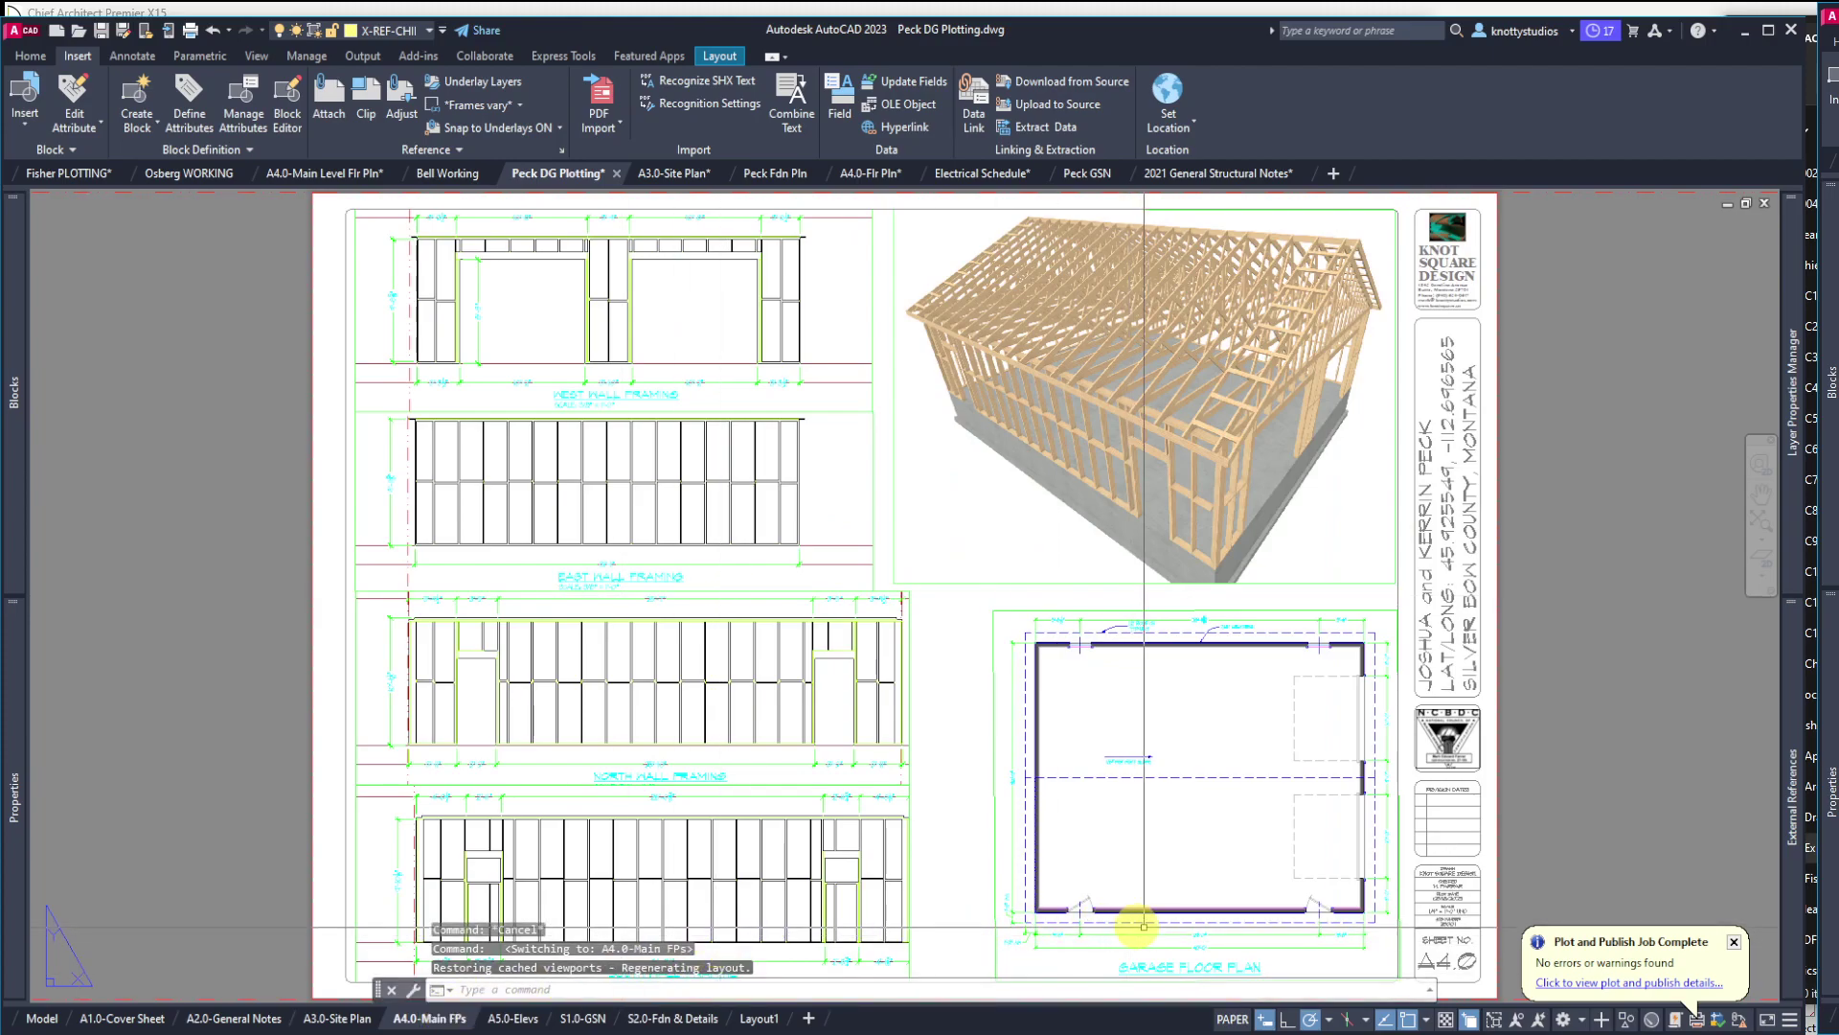
pyautogui.scroll(8, 1489, 930)
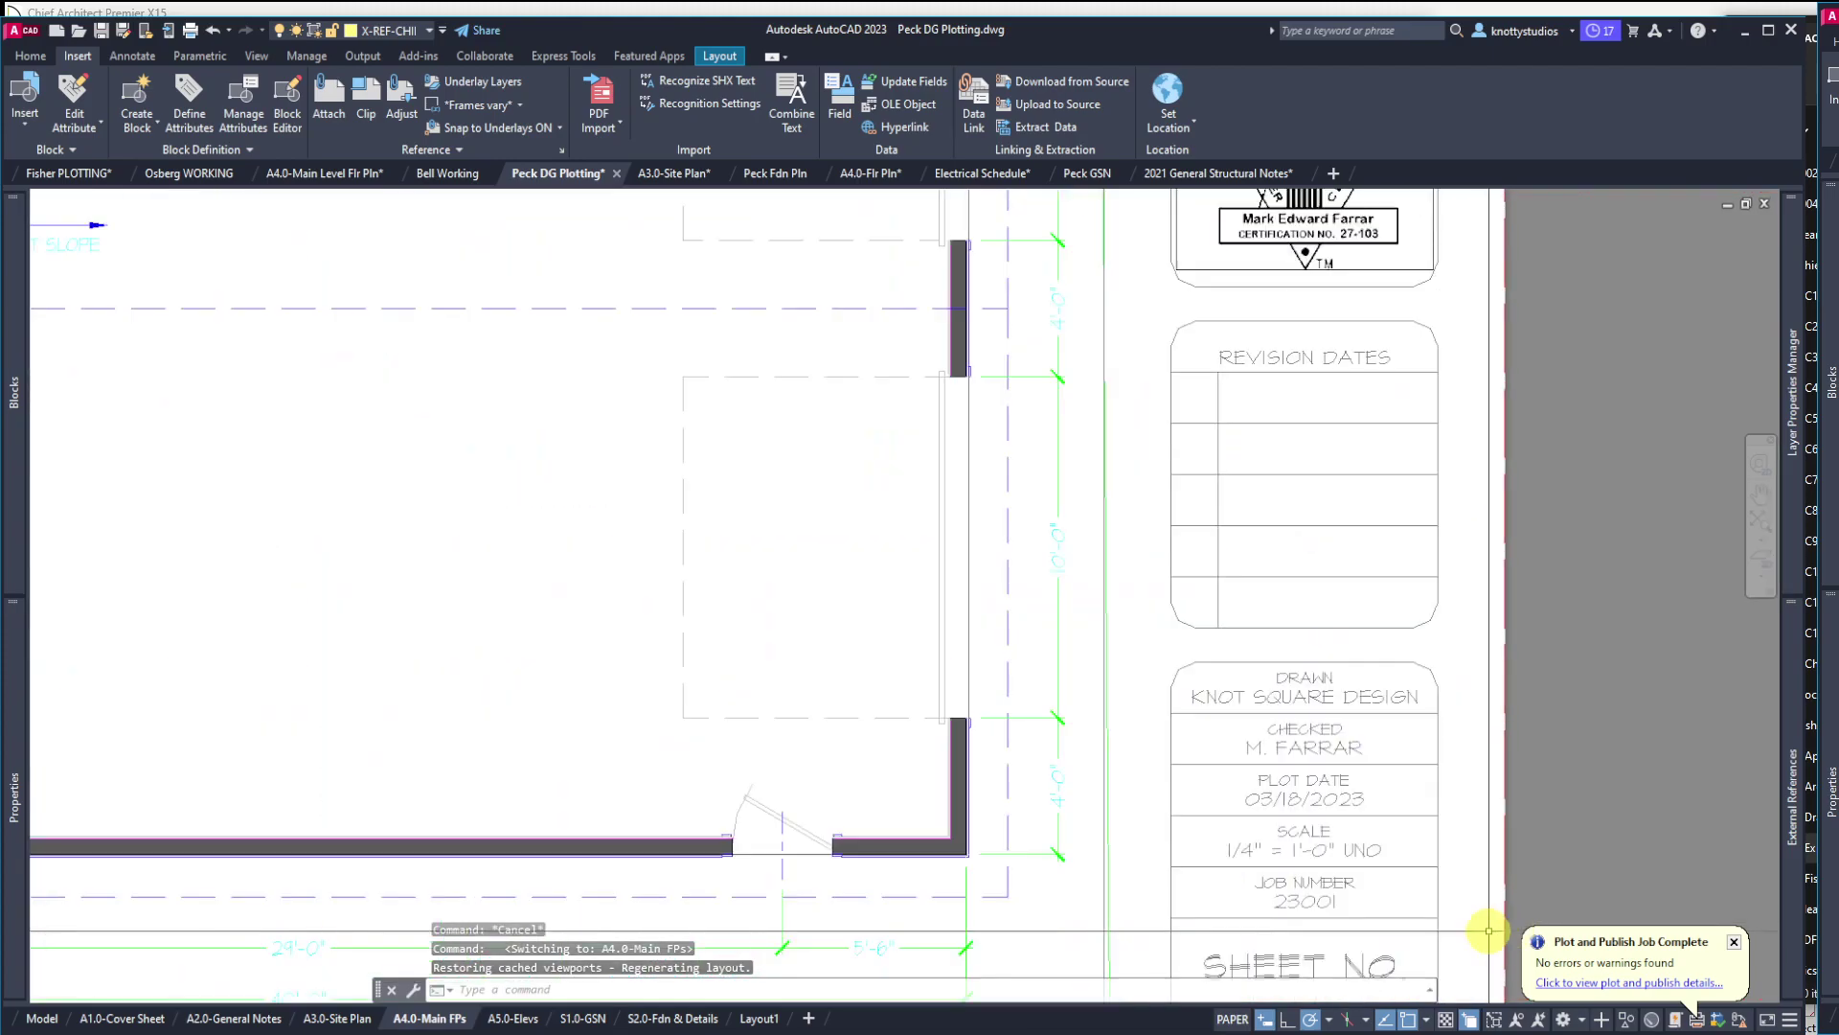
pyautogui.scroll(2, 1388, 850)
pyautogui.scroll(2, 1284, 751)
pyautogui.scroll(2, 1071, 693)
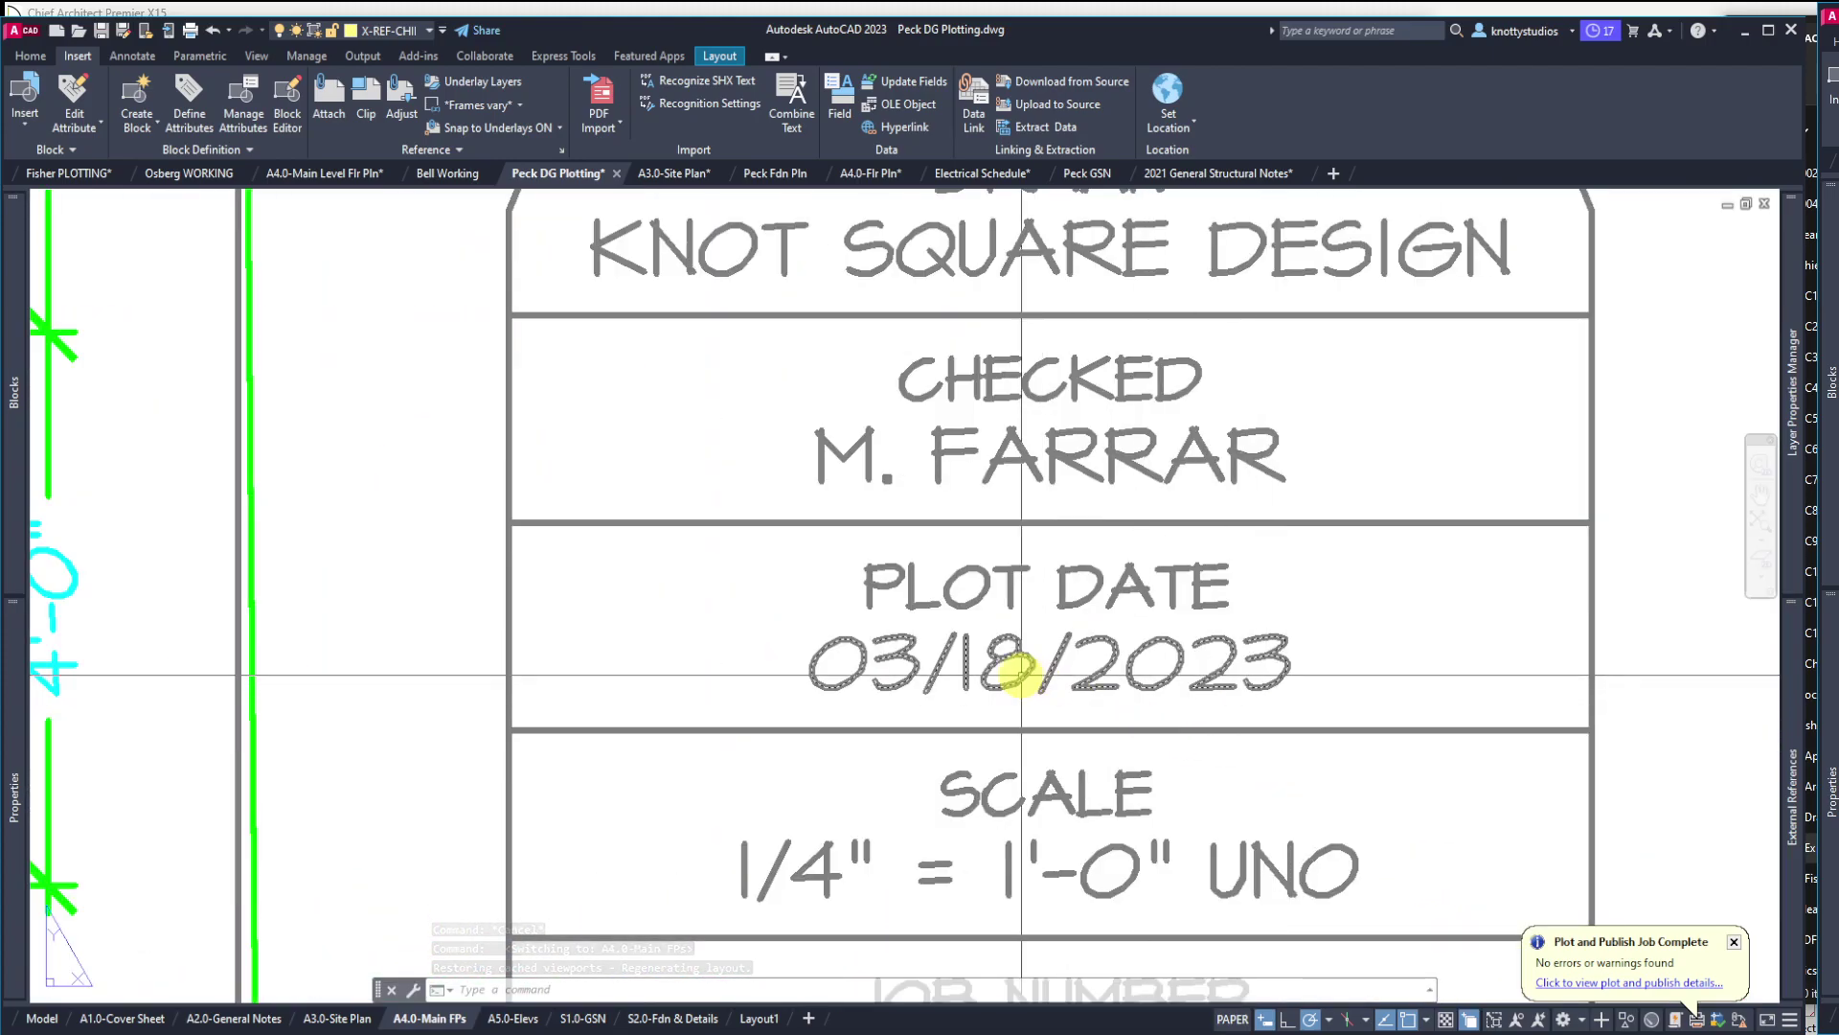
# Change the Plot Date day from 18 to 30, giving 03/30/2023
pyautogui.doubleClick(1026, 678)
pyautogui.moveTo(1044, 669); pyautogui.dragTo(973, 667)
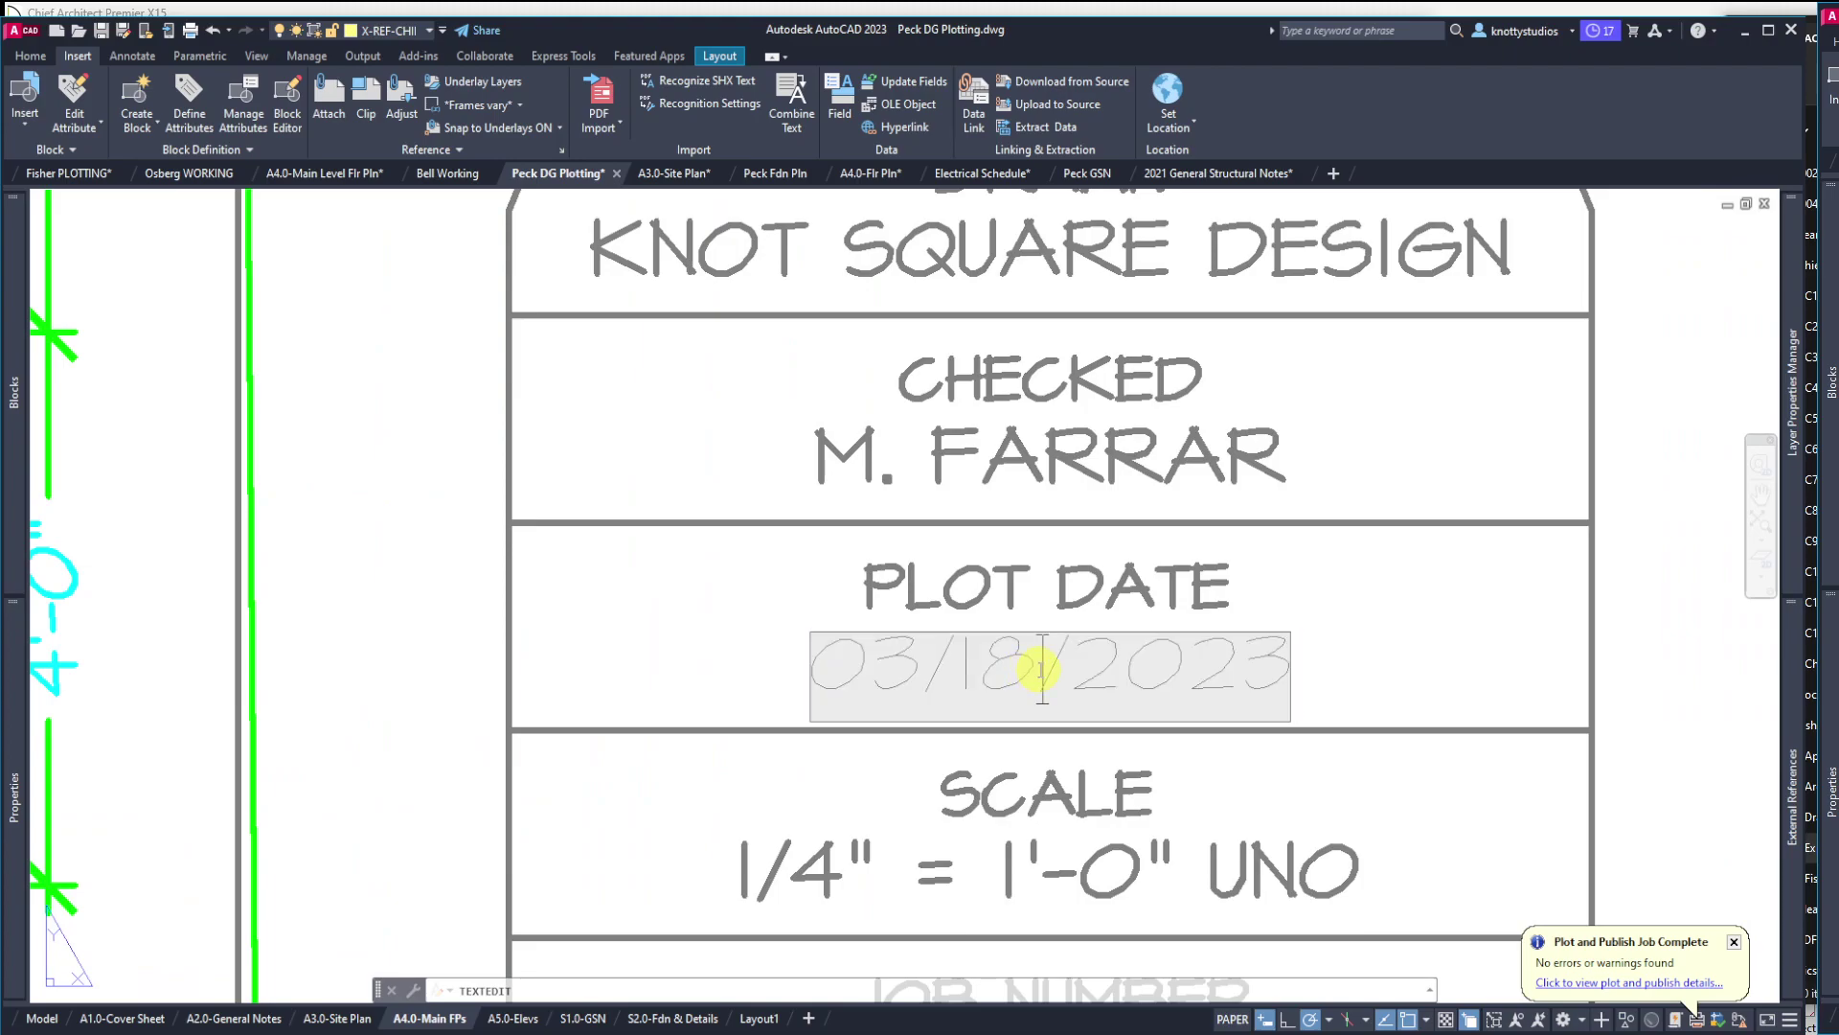
pyautogui.write('30')
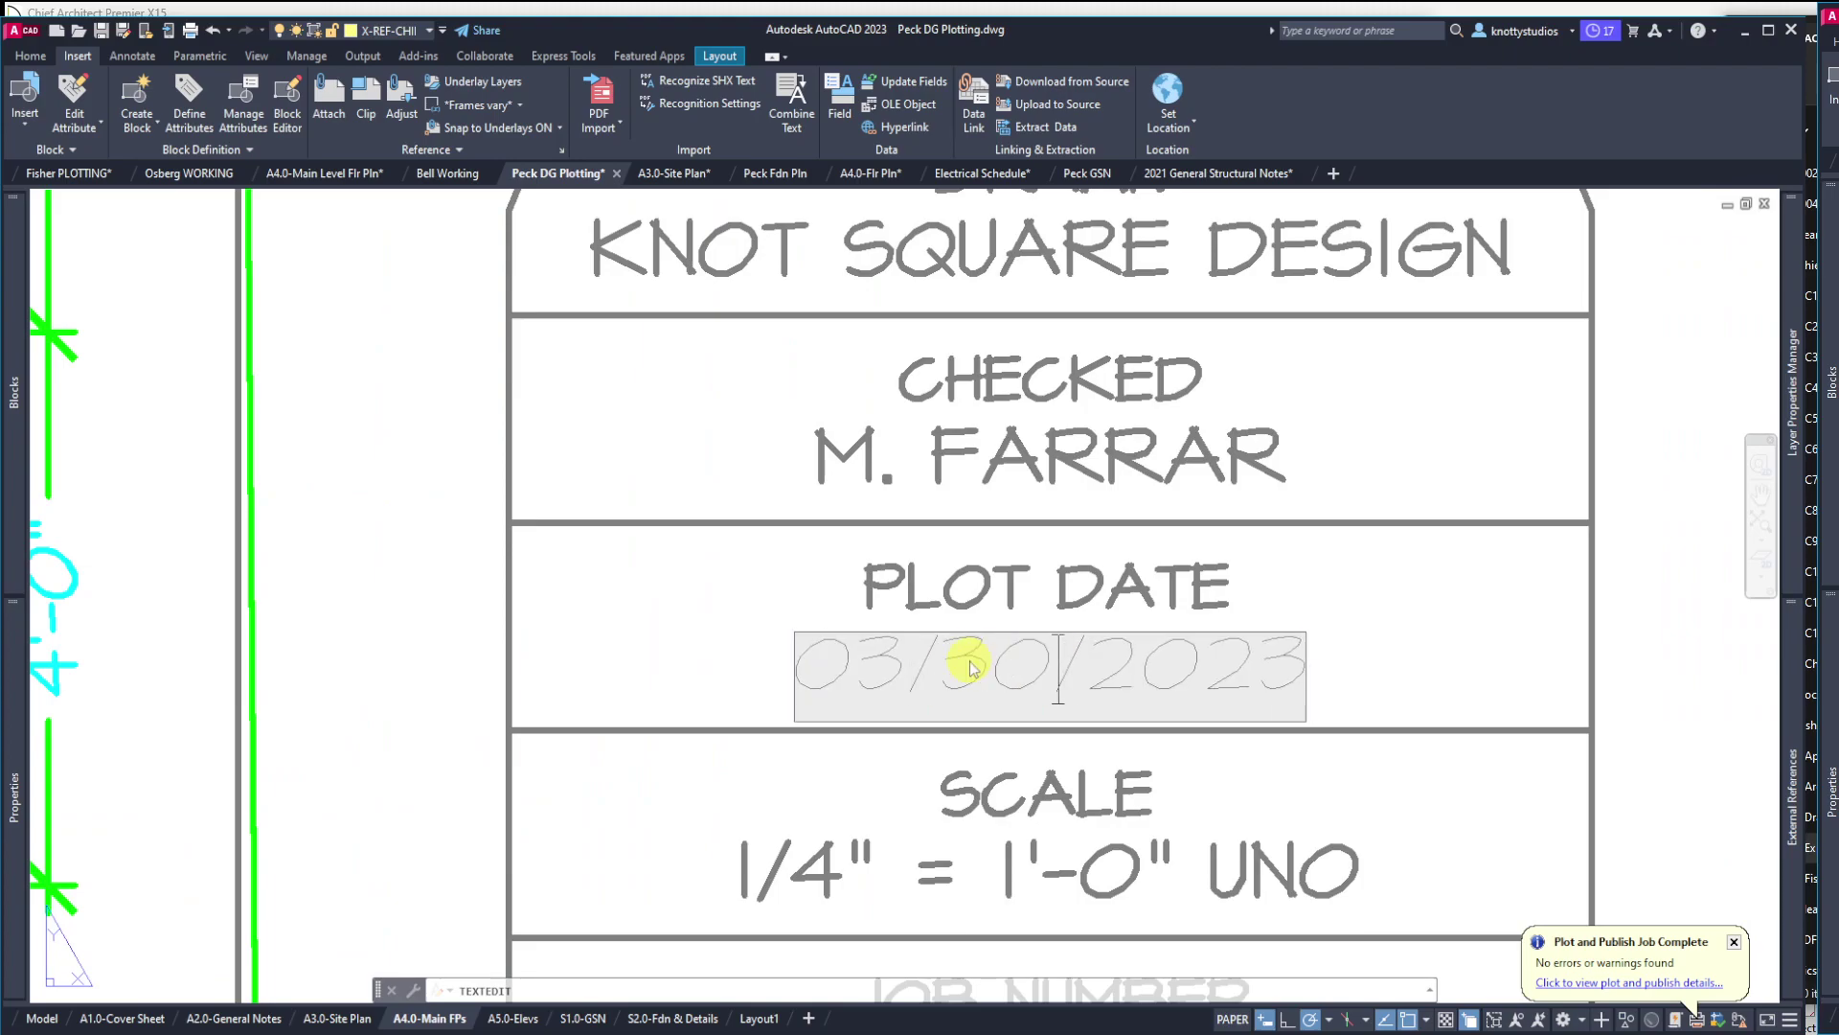
pyautogui.click(634, 606)
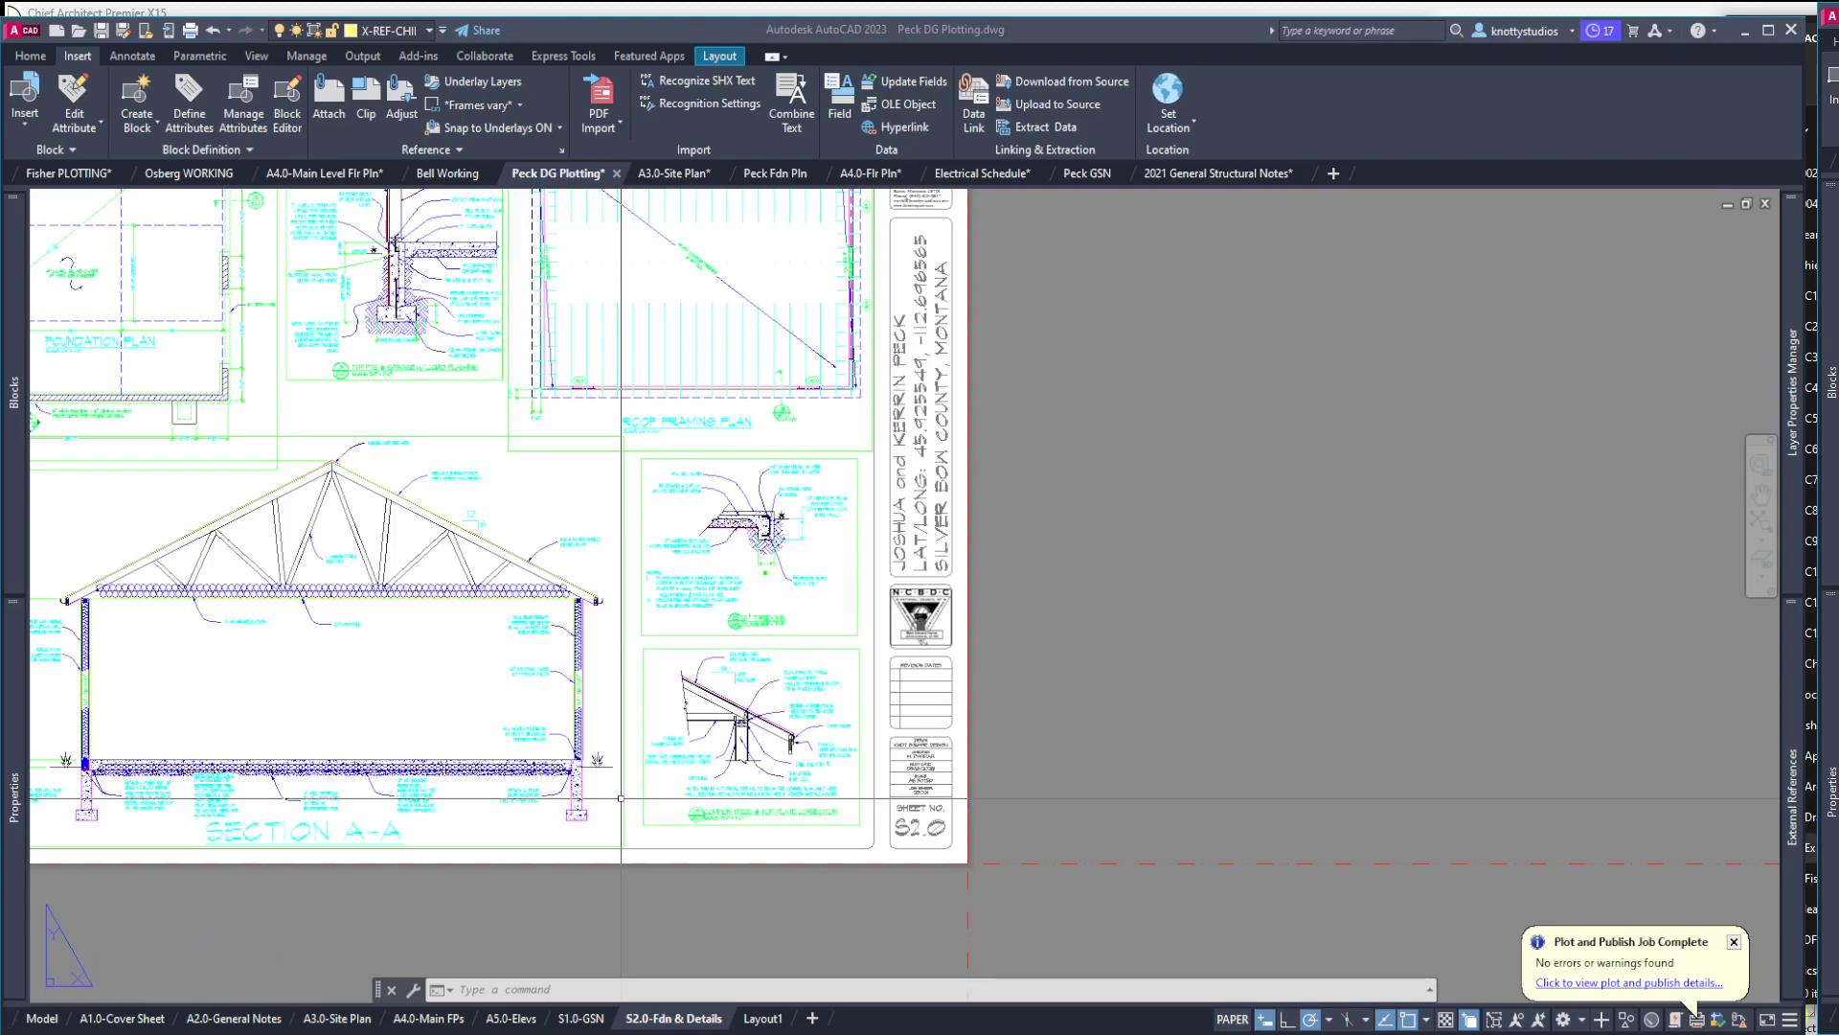
# Open Common Truss @ Top Plate Connection.dwg and zoom into detail 03/S2.0
pyautogui.click(86, 34)
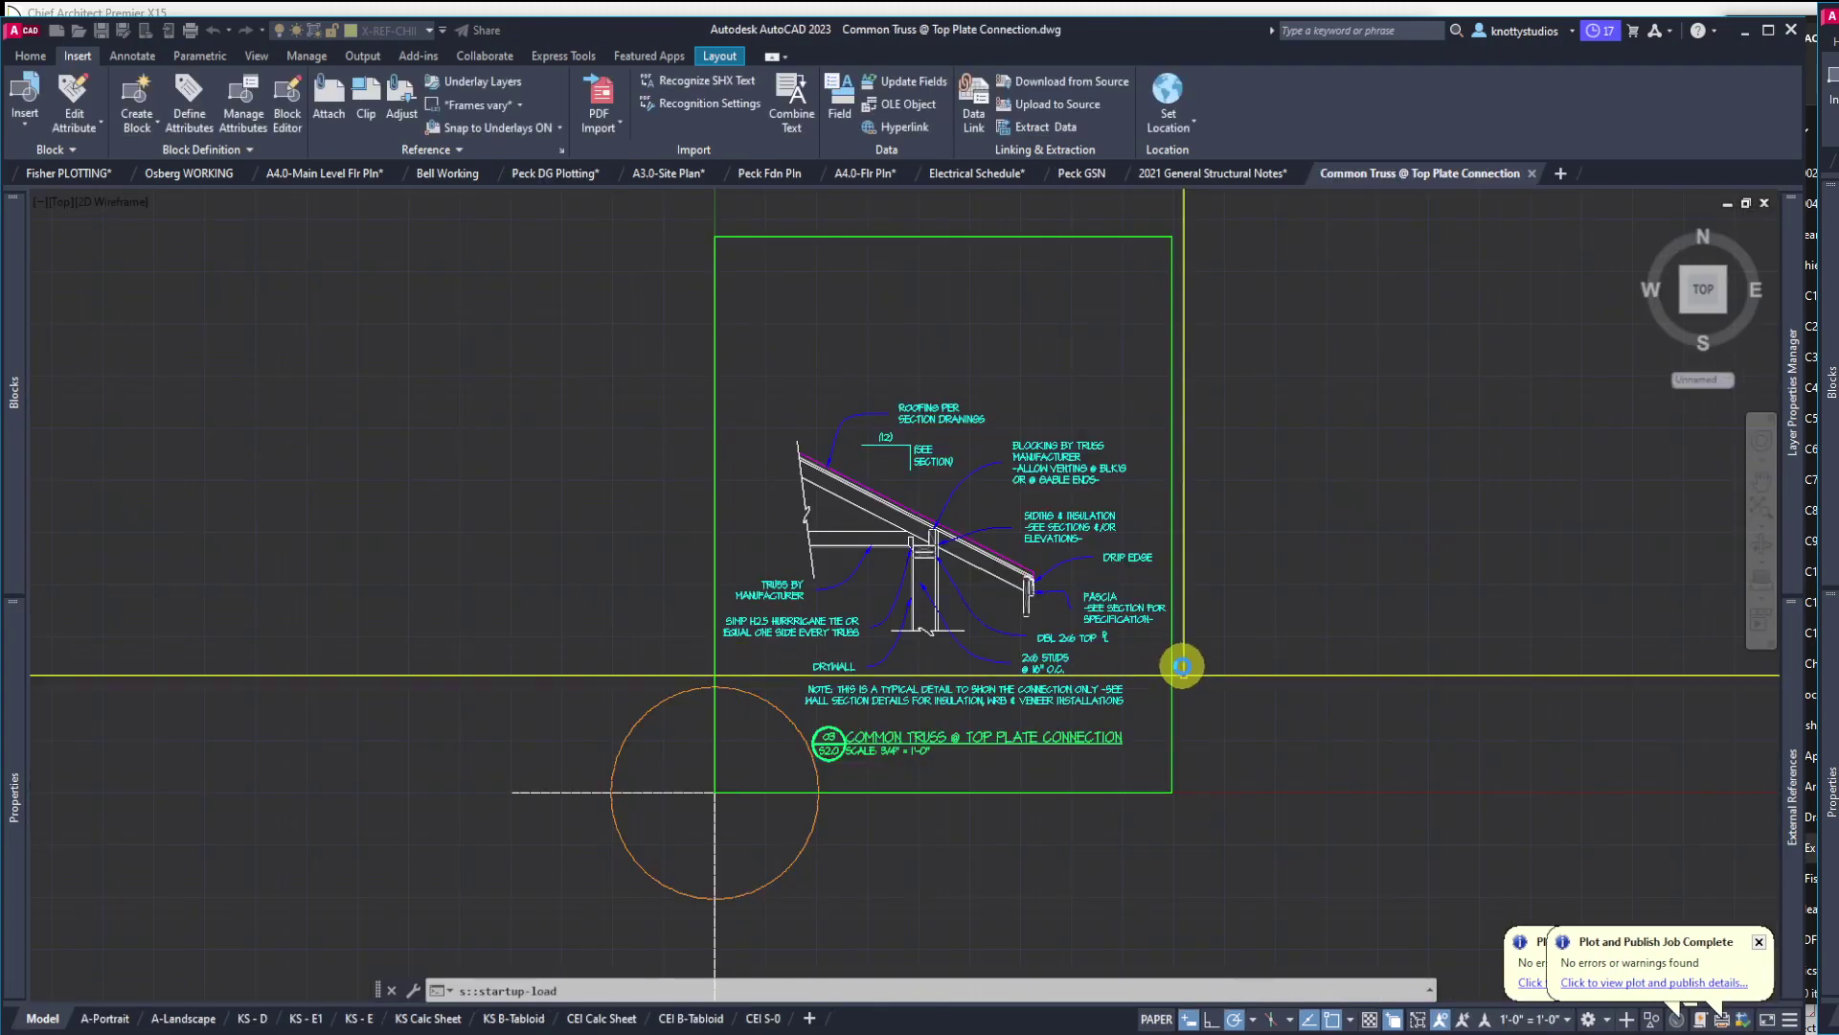
pyautogui.scroll(3, 1204, 661)
pyautogui.scroll(3, 1205, 661)
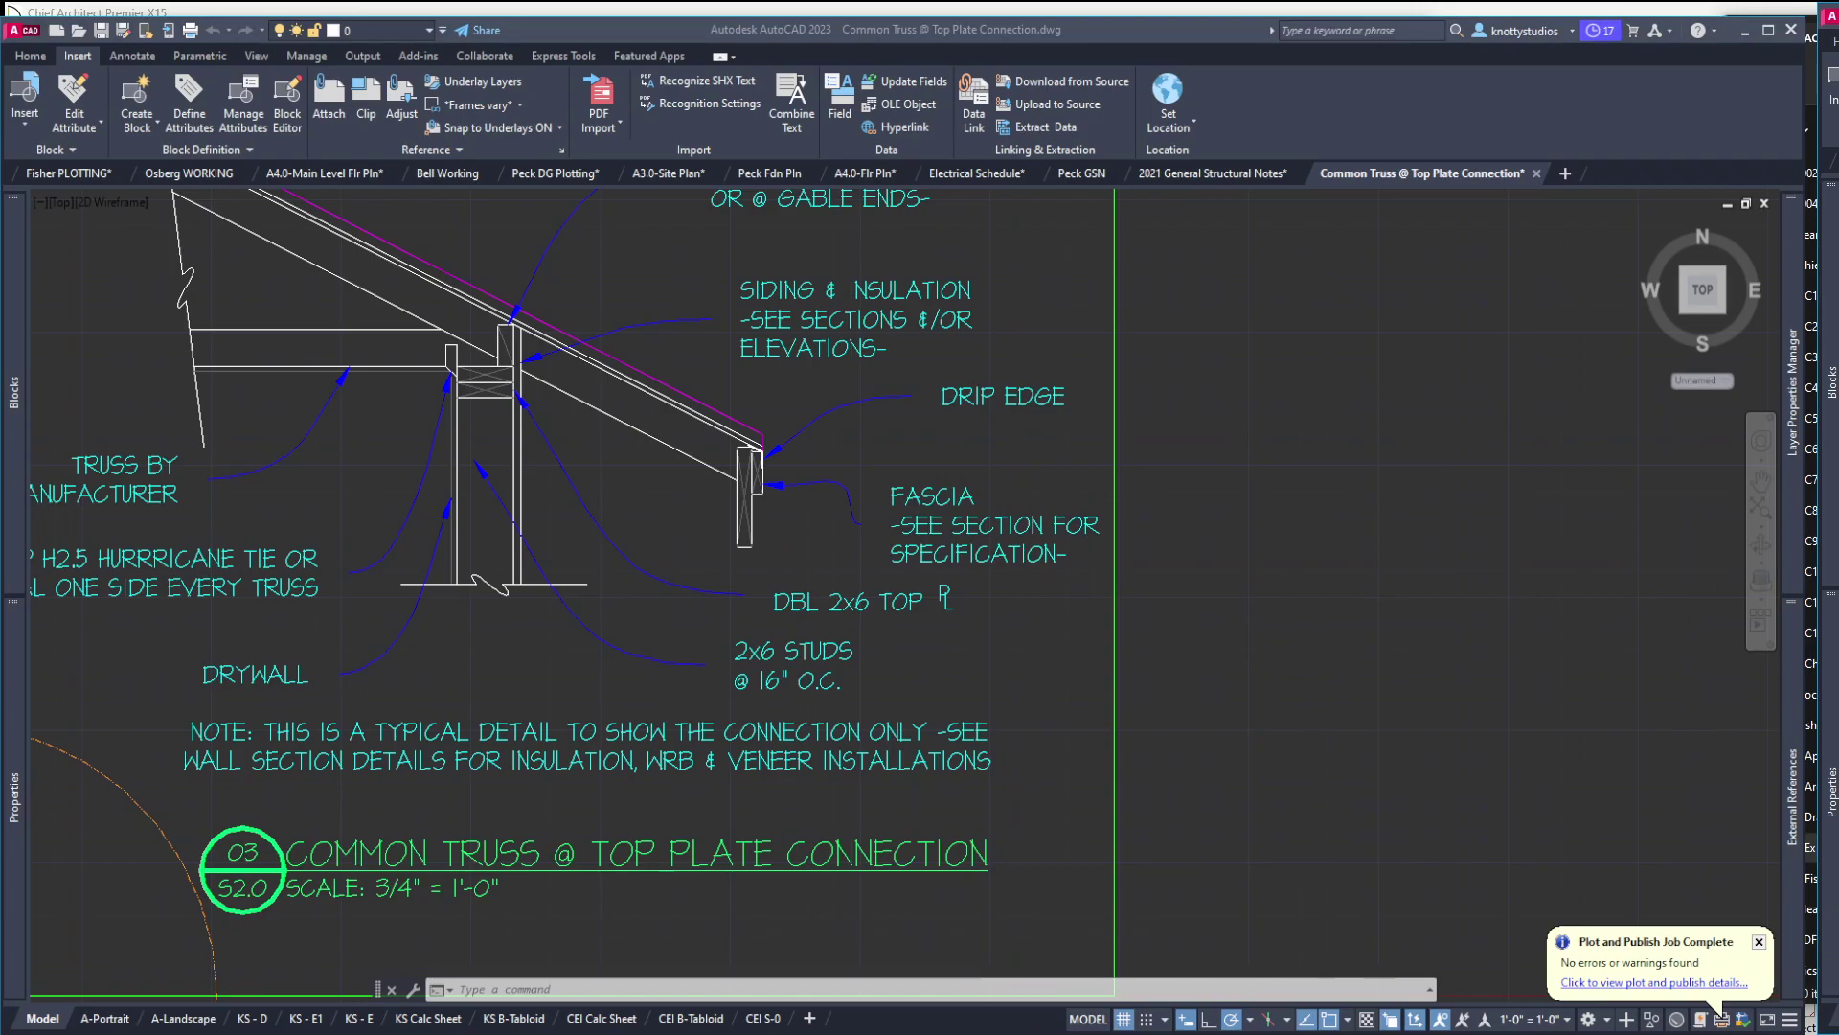
# Copy the siding label to a spot beside the gutter
pyautogui.click(364, 604)
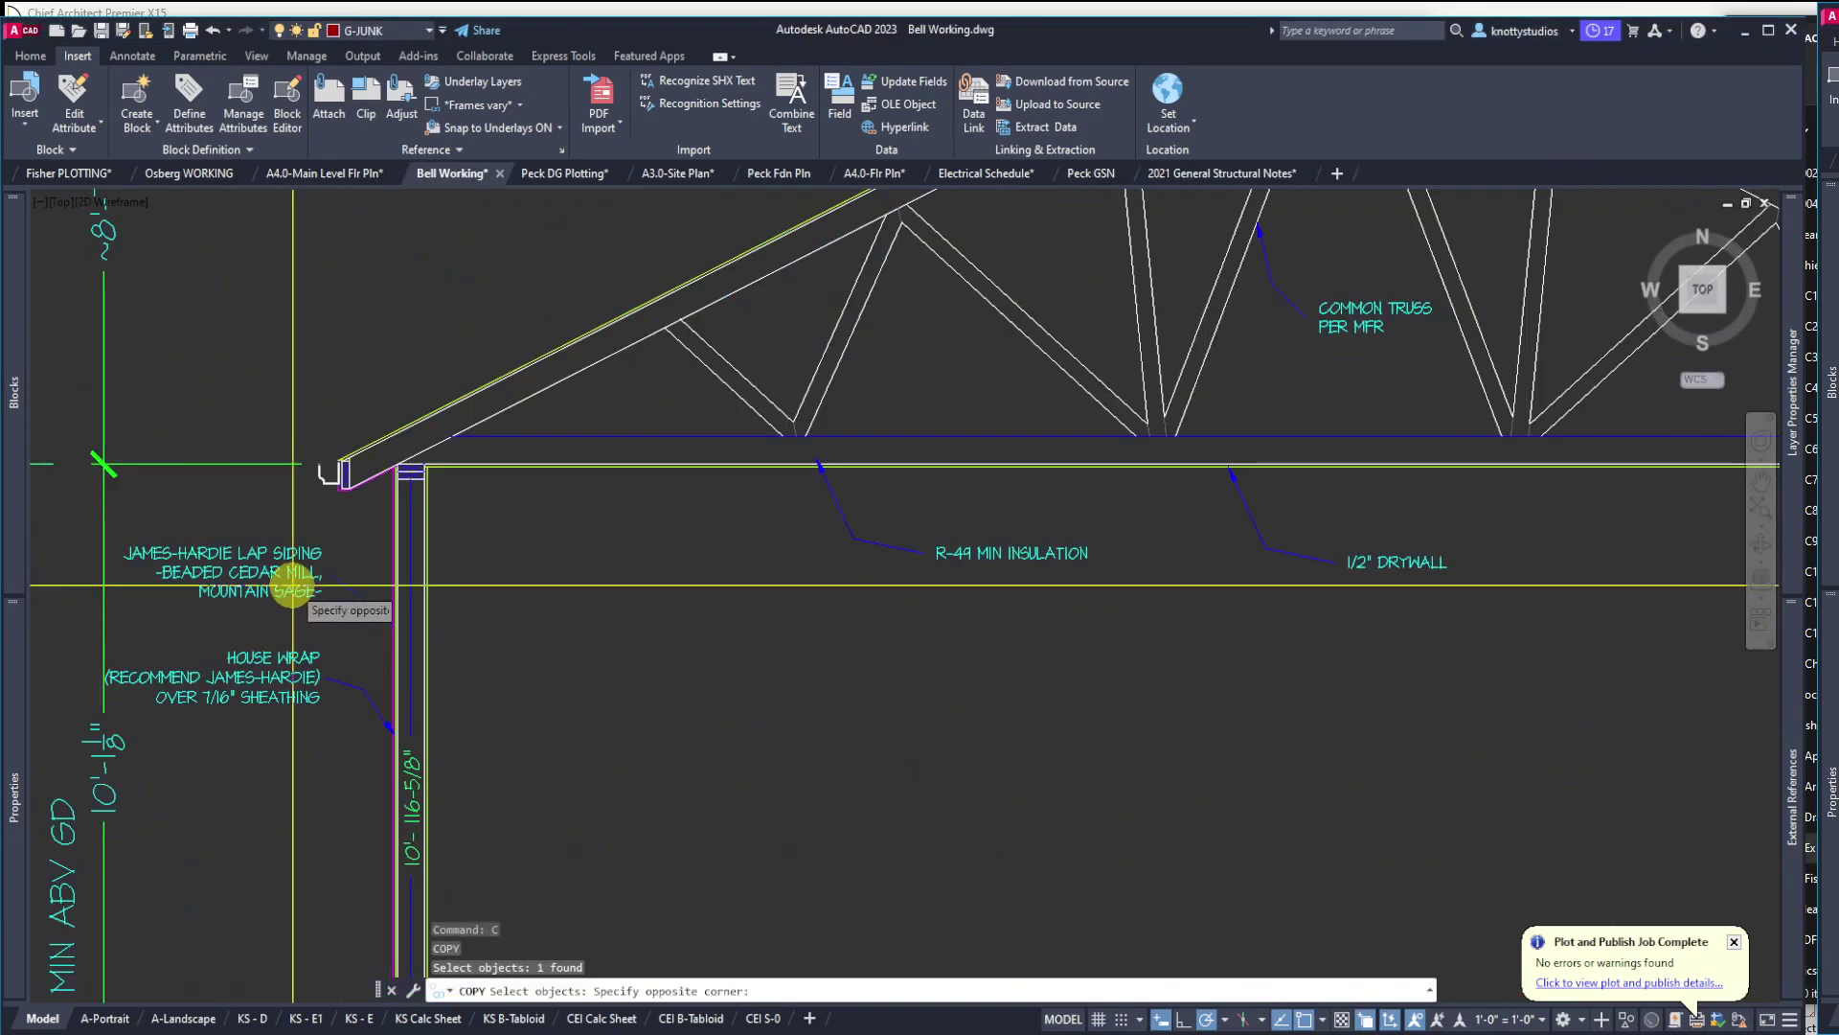
pyautogui.press('Return')
pyautogui.click(375, 623)
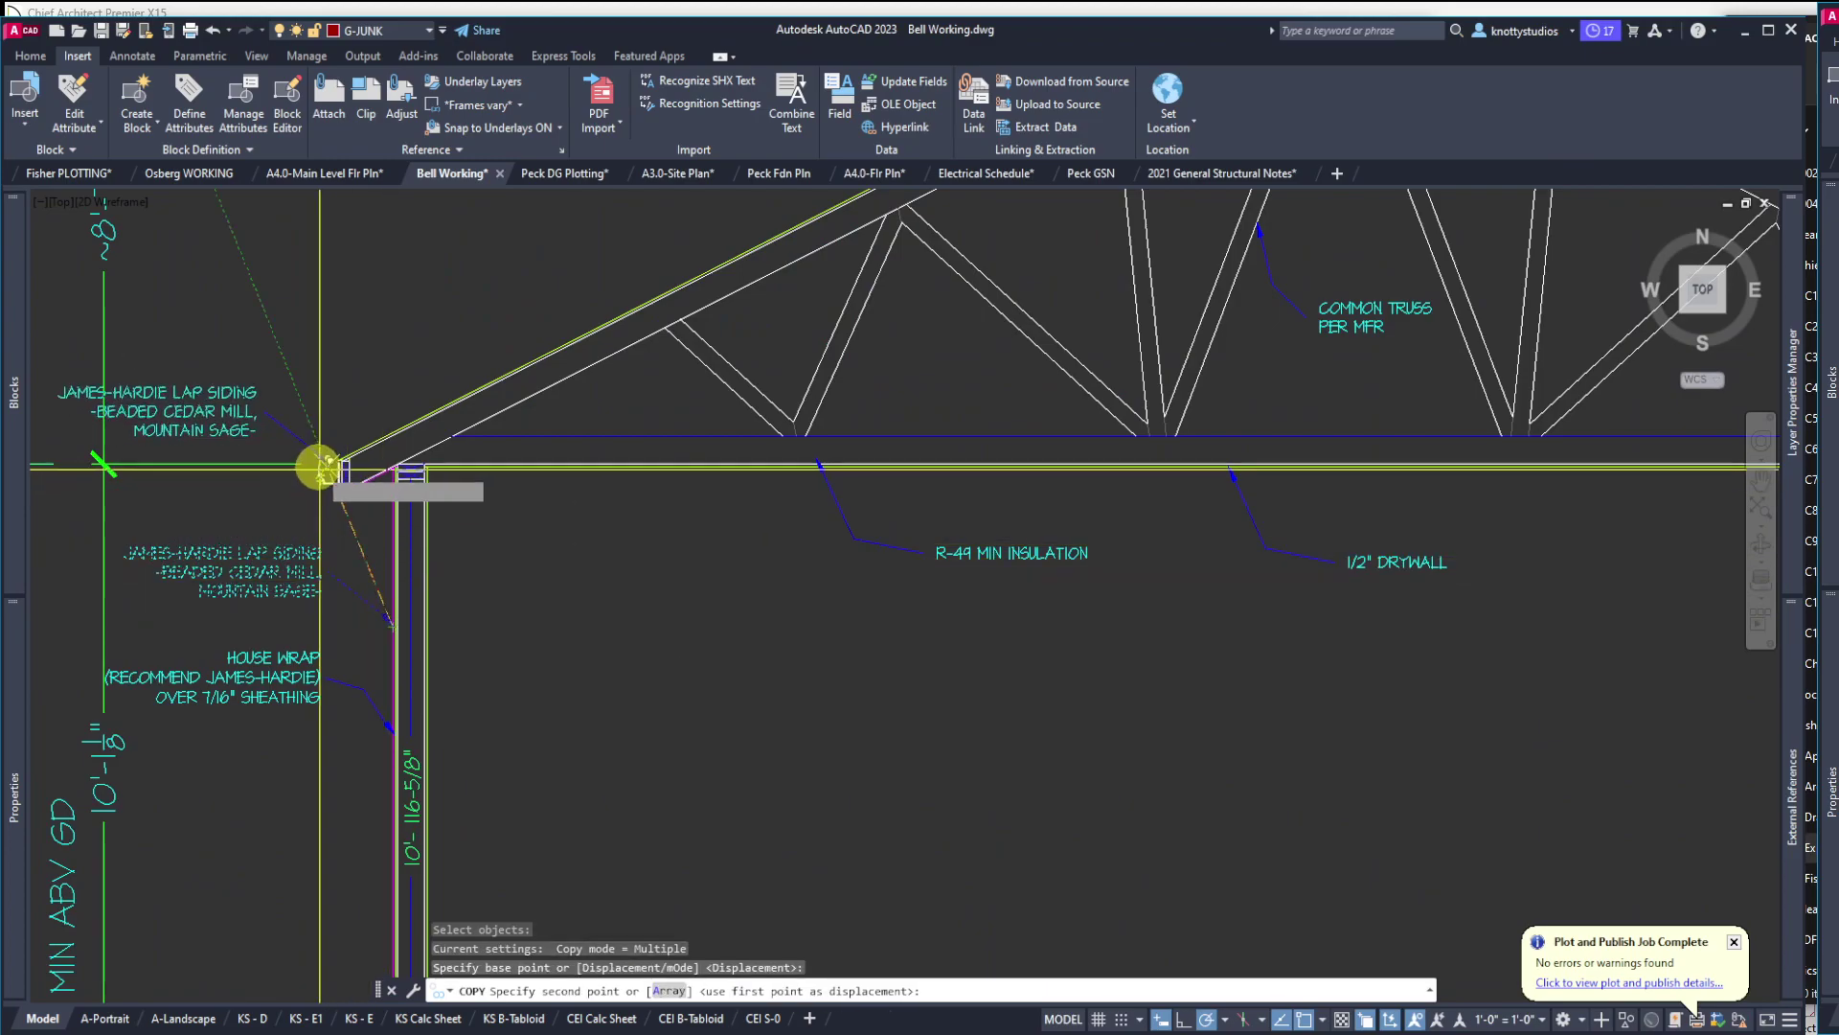
pyautogui.scroll(10, 387, 470)
pyautogui.scroll(-2, 670, 575)
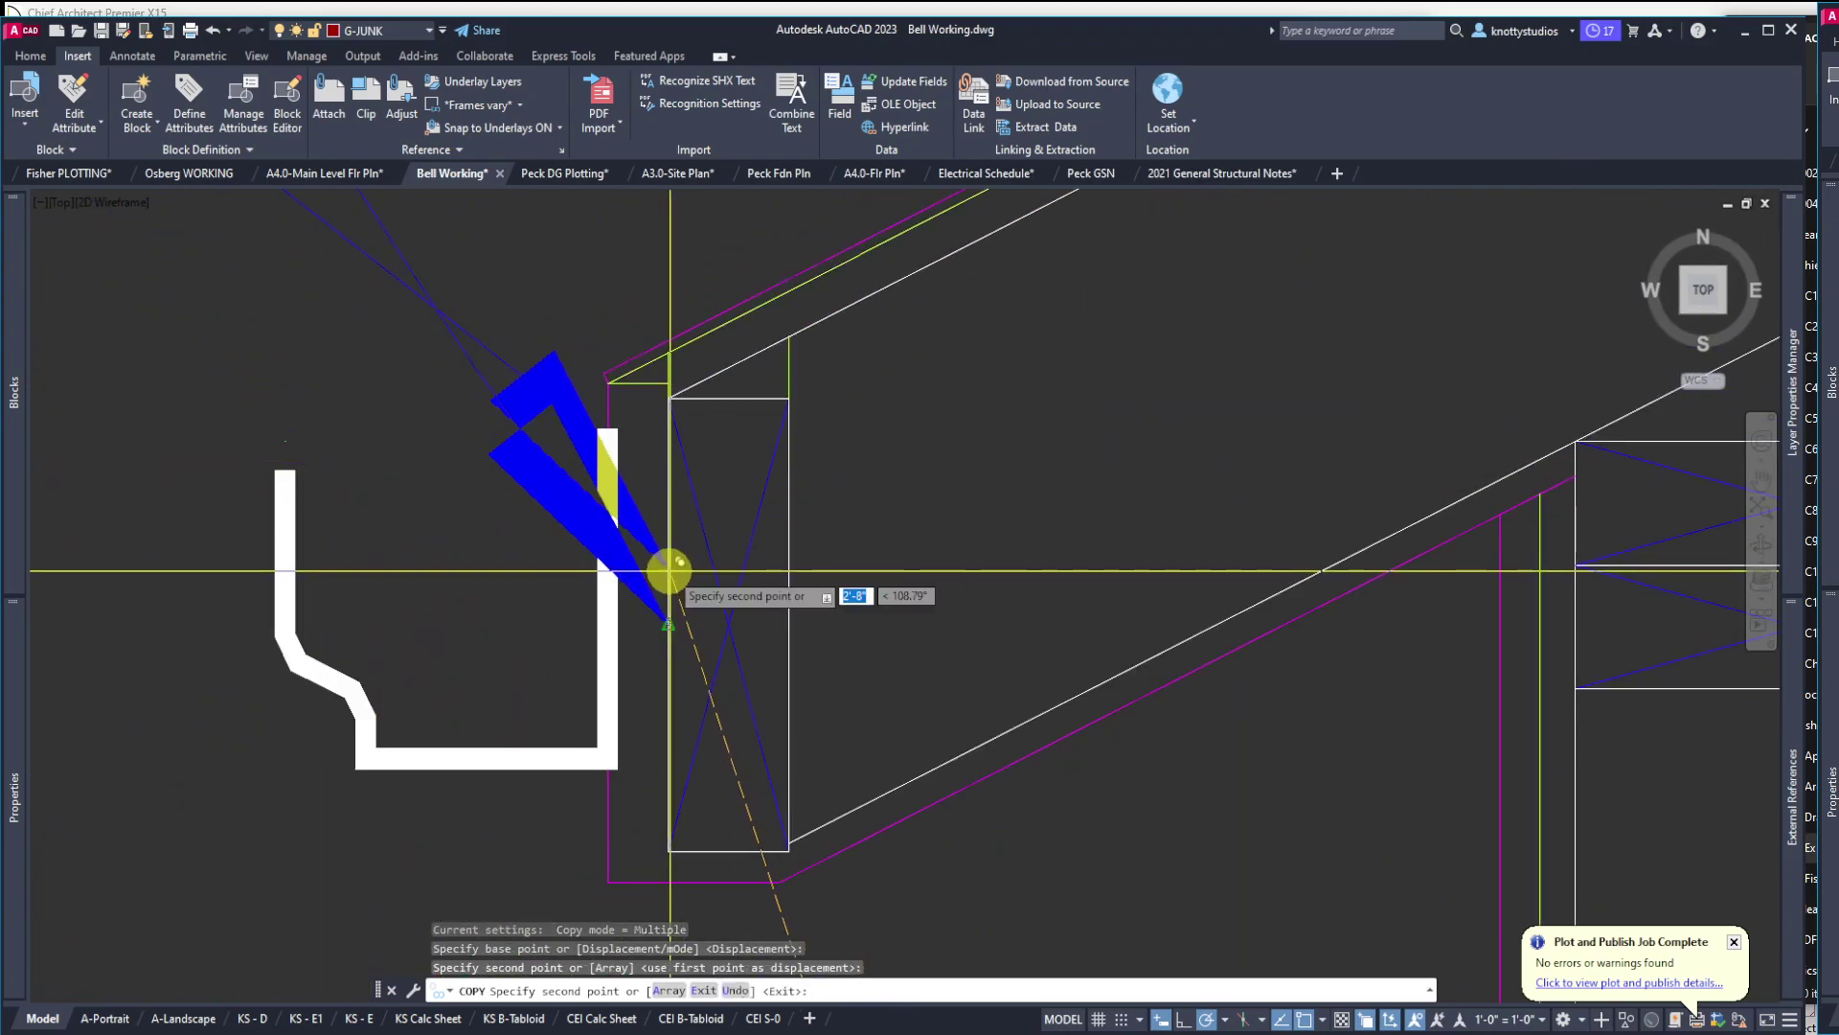
pyautogui.scroll(-5, 668, 570)
pyautogui.press('Escape')
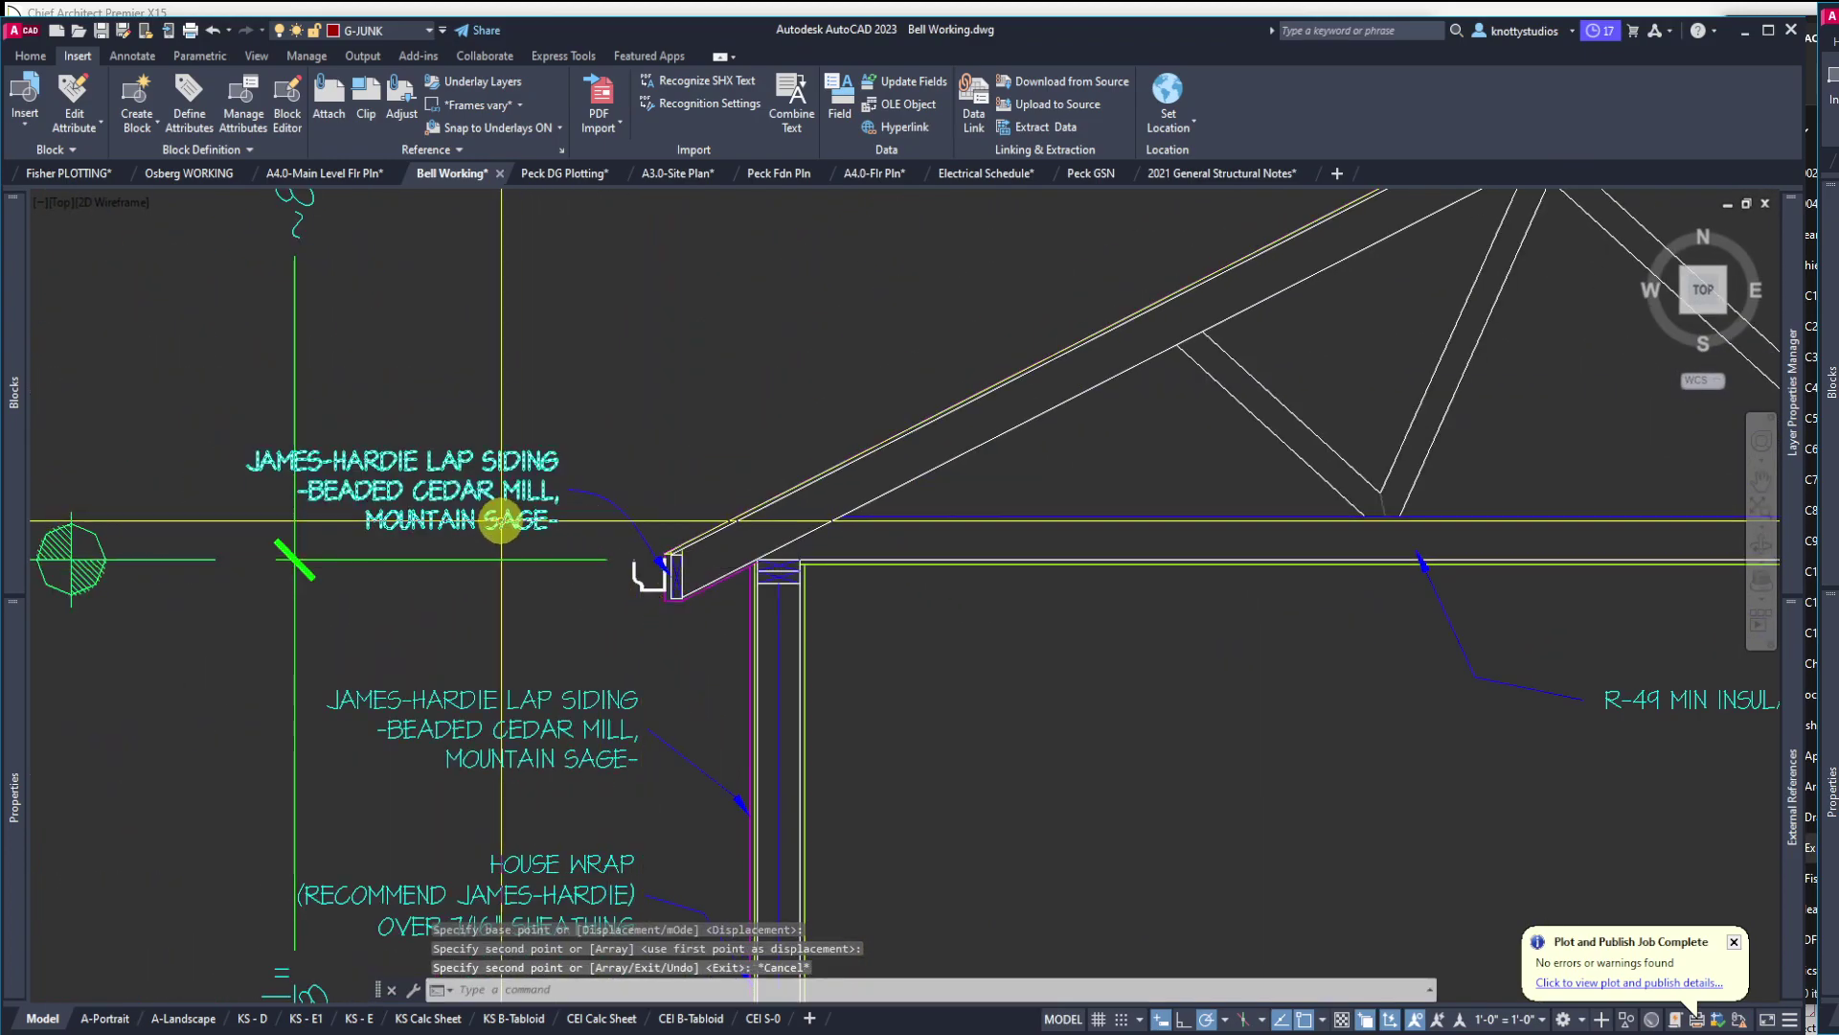
# Replace the copied label's text with the 2x fascia note
pyautogui.click(499, 522)
pyautogui.doubleClick(499, 522)
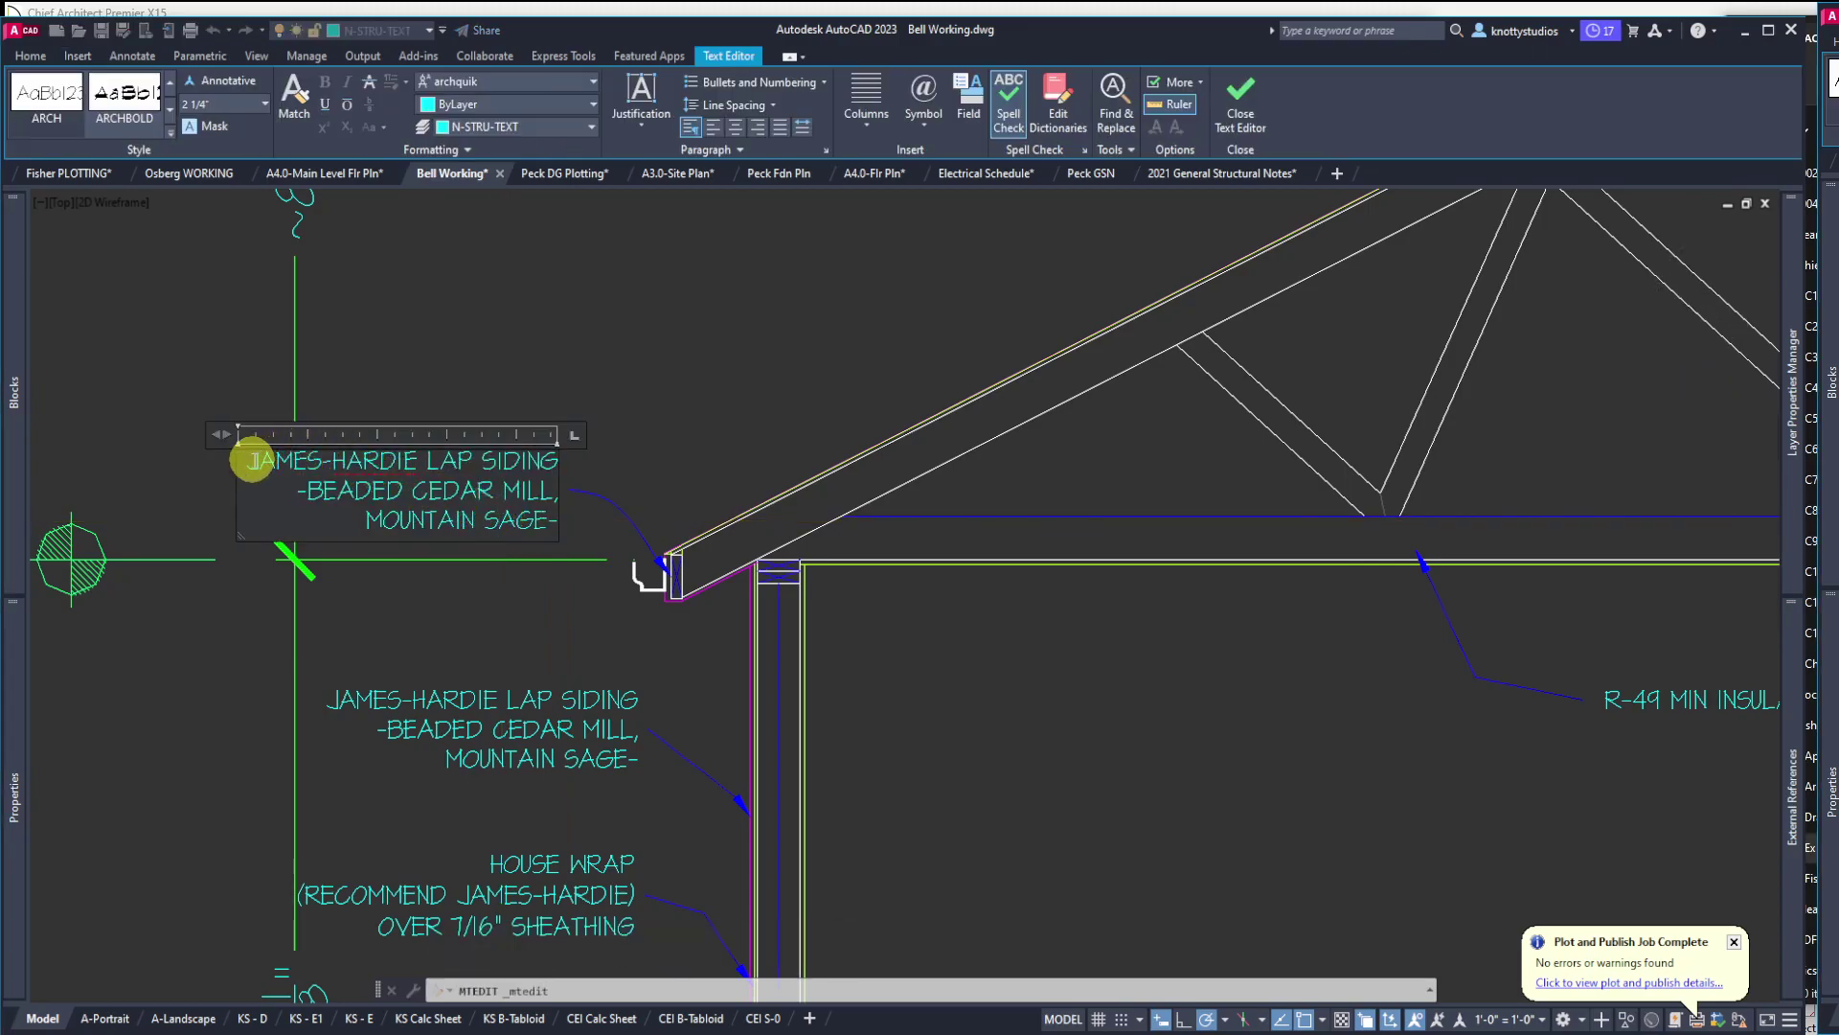
pyautogui.moveTo(249, 462); pyautogui.dragTo(566, 521)
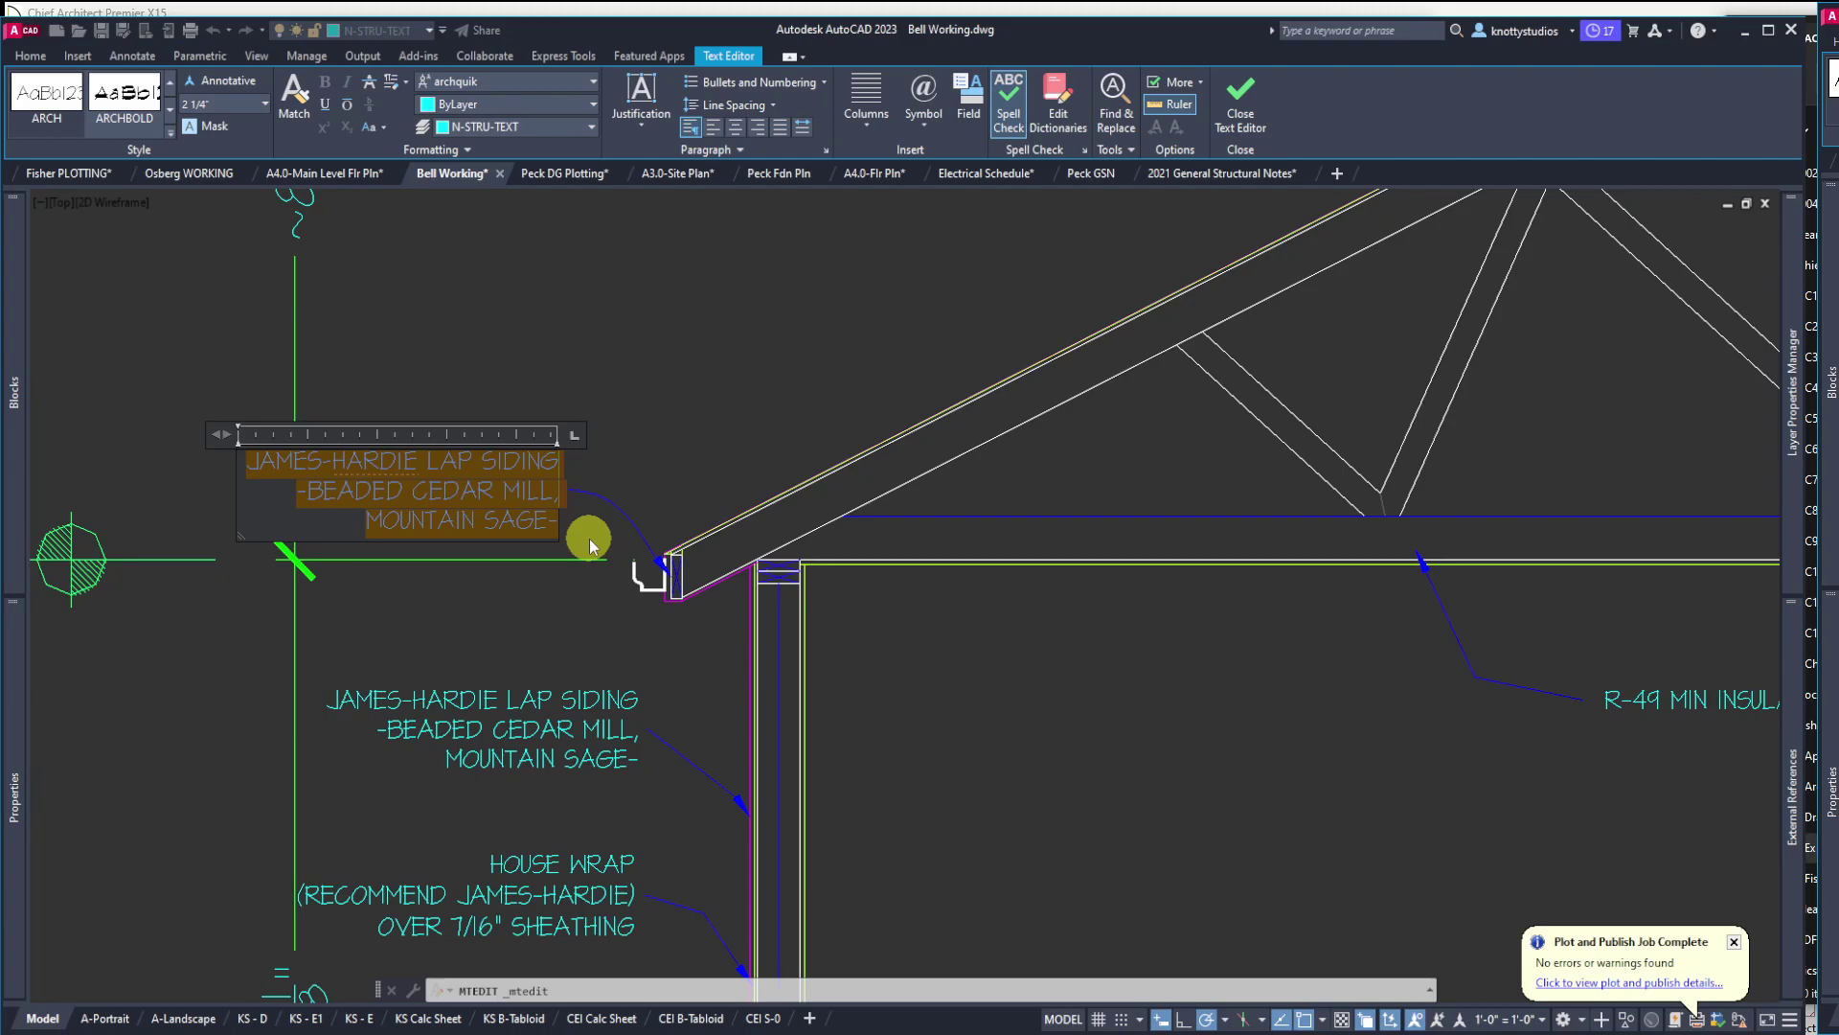
pyautogui.write('2x')
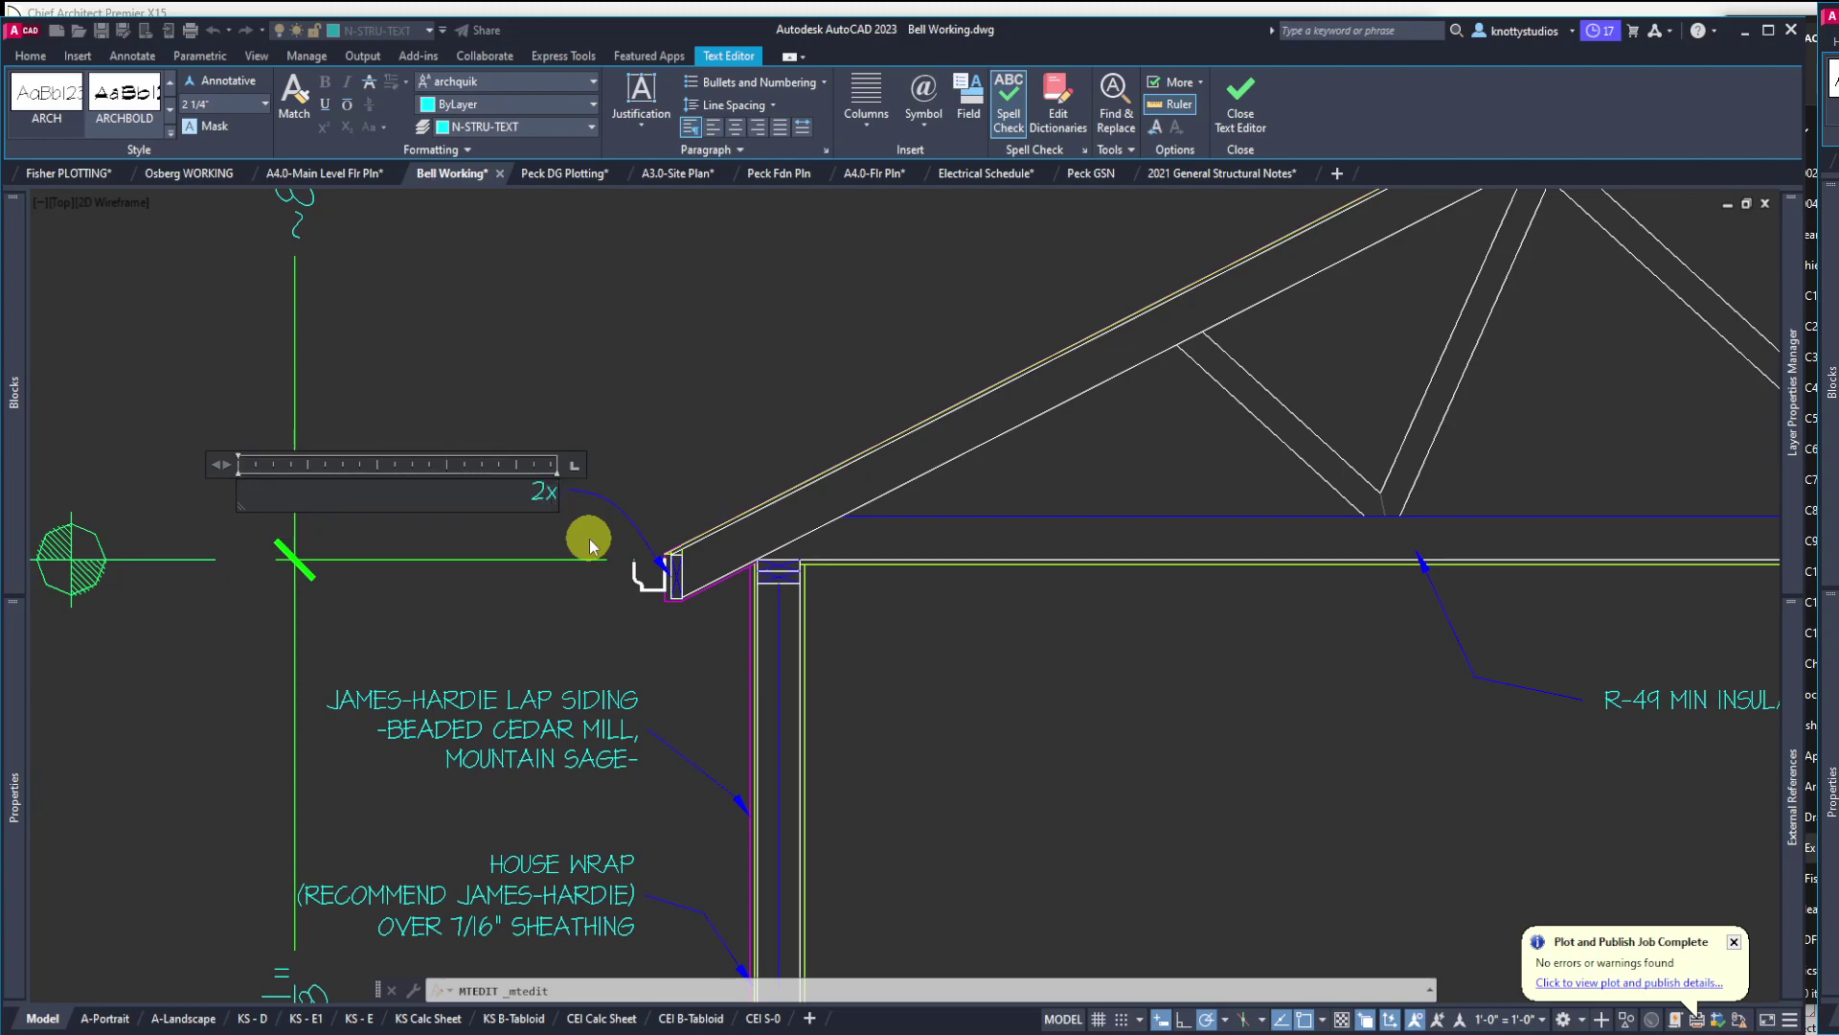
pyautogui.click(589, 544)
# Start a DIST measurement with its first point at the gutter
pyautogui.scroll(4, 451, 513)
pyautogui.write('di')
pyautogui.press('Return')
pyautogui.click(445, 506)
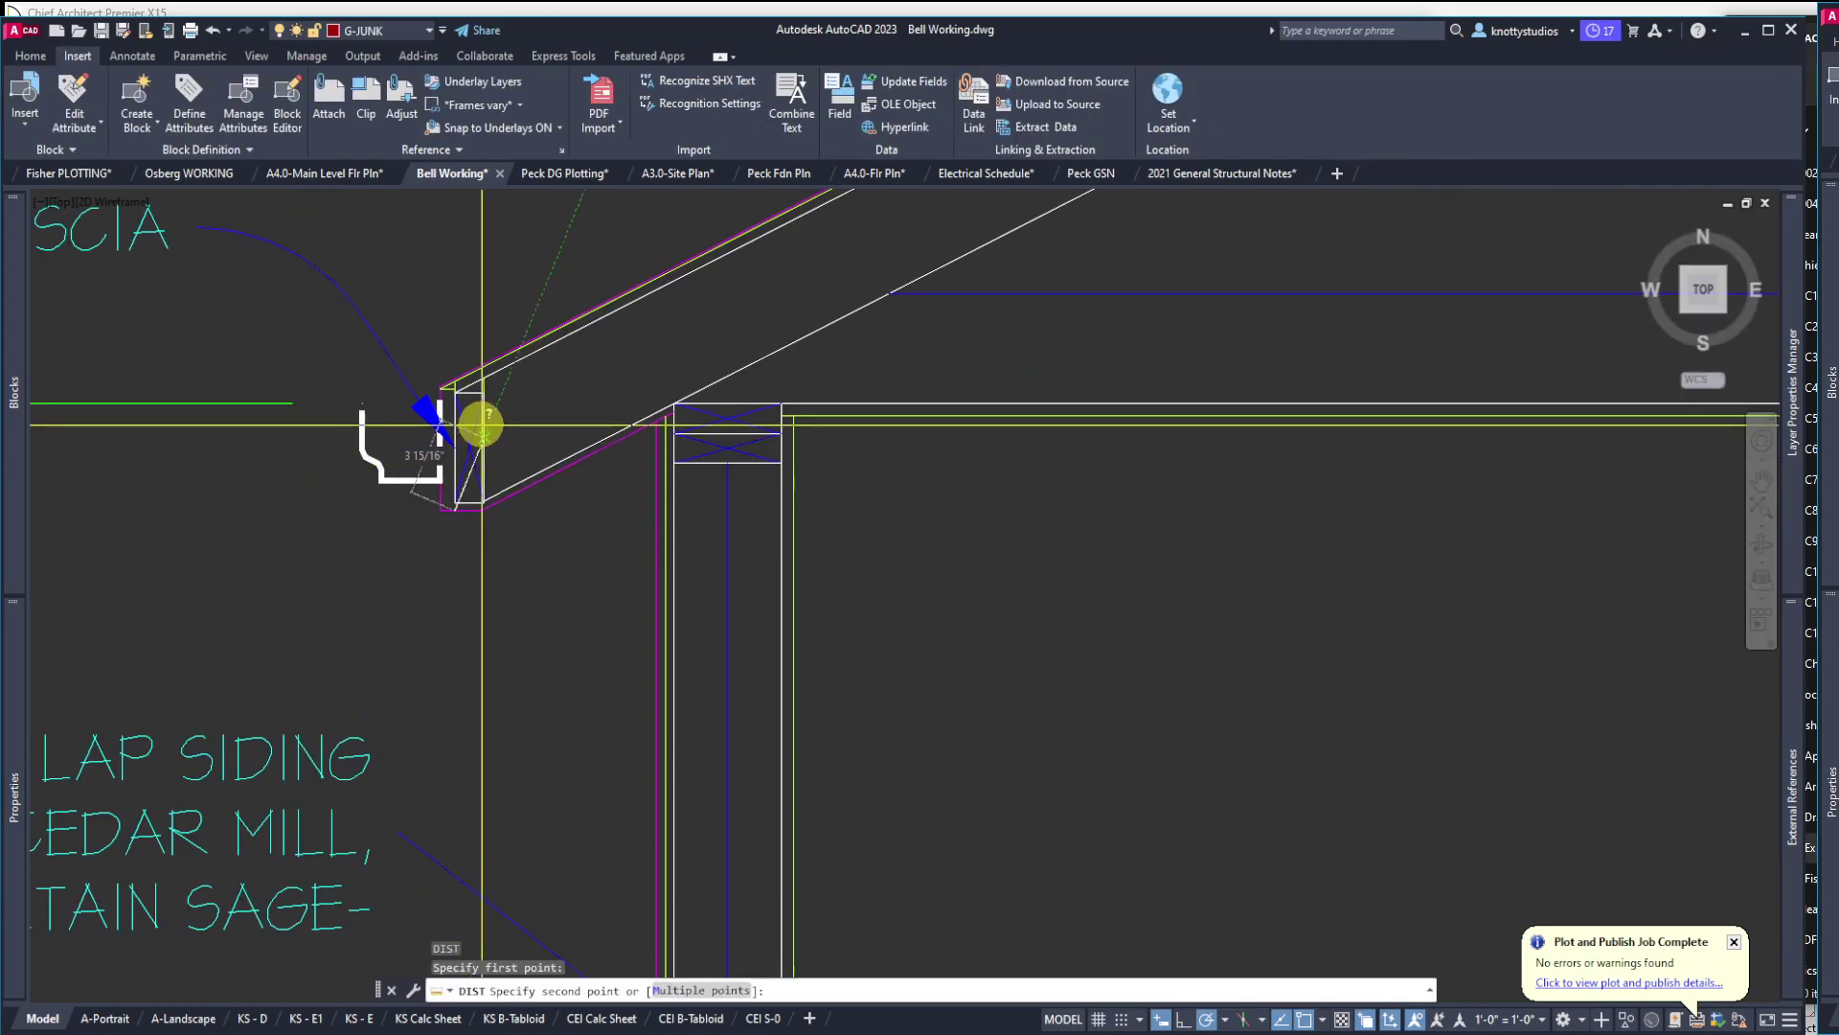
# End the distance measurement and zoom back out
pyautogui.press('Escape')
pyautogui.scroll(-4, 256, 604)
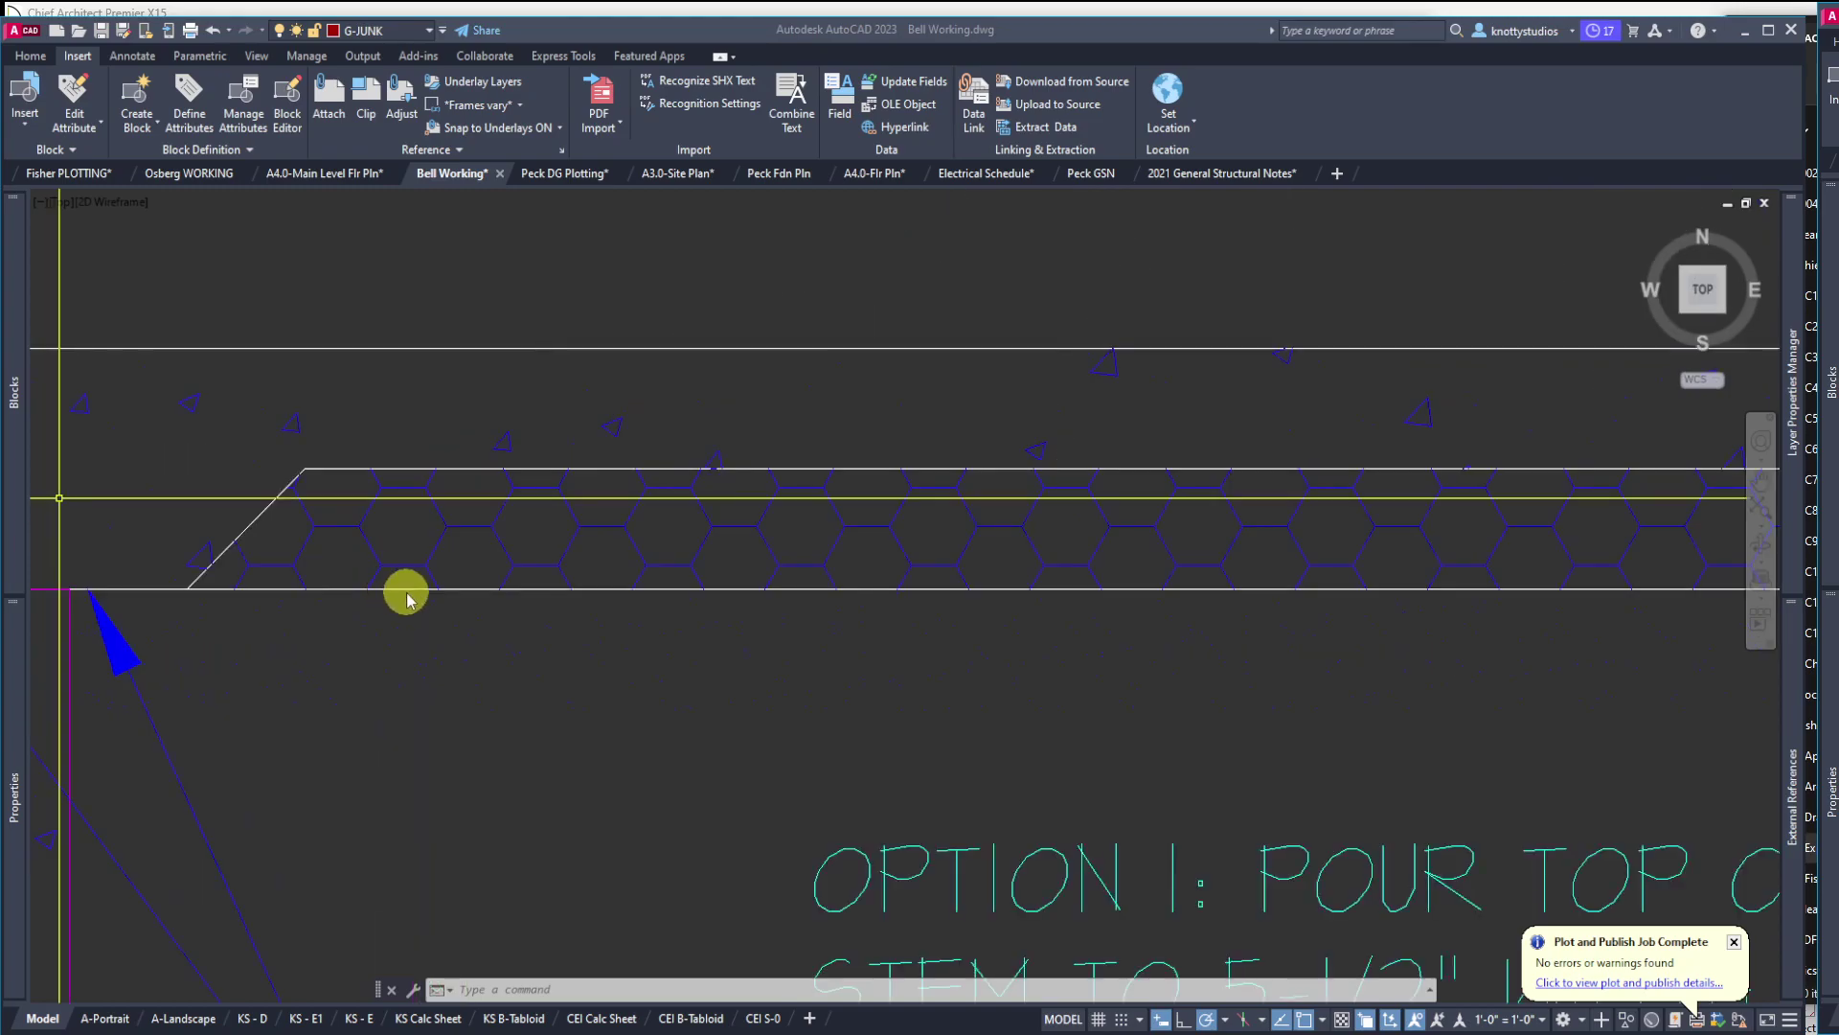
# Copy the slab's bottom line 2 units upward
pyautogui.click(408, 589)
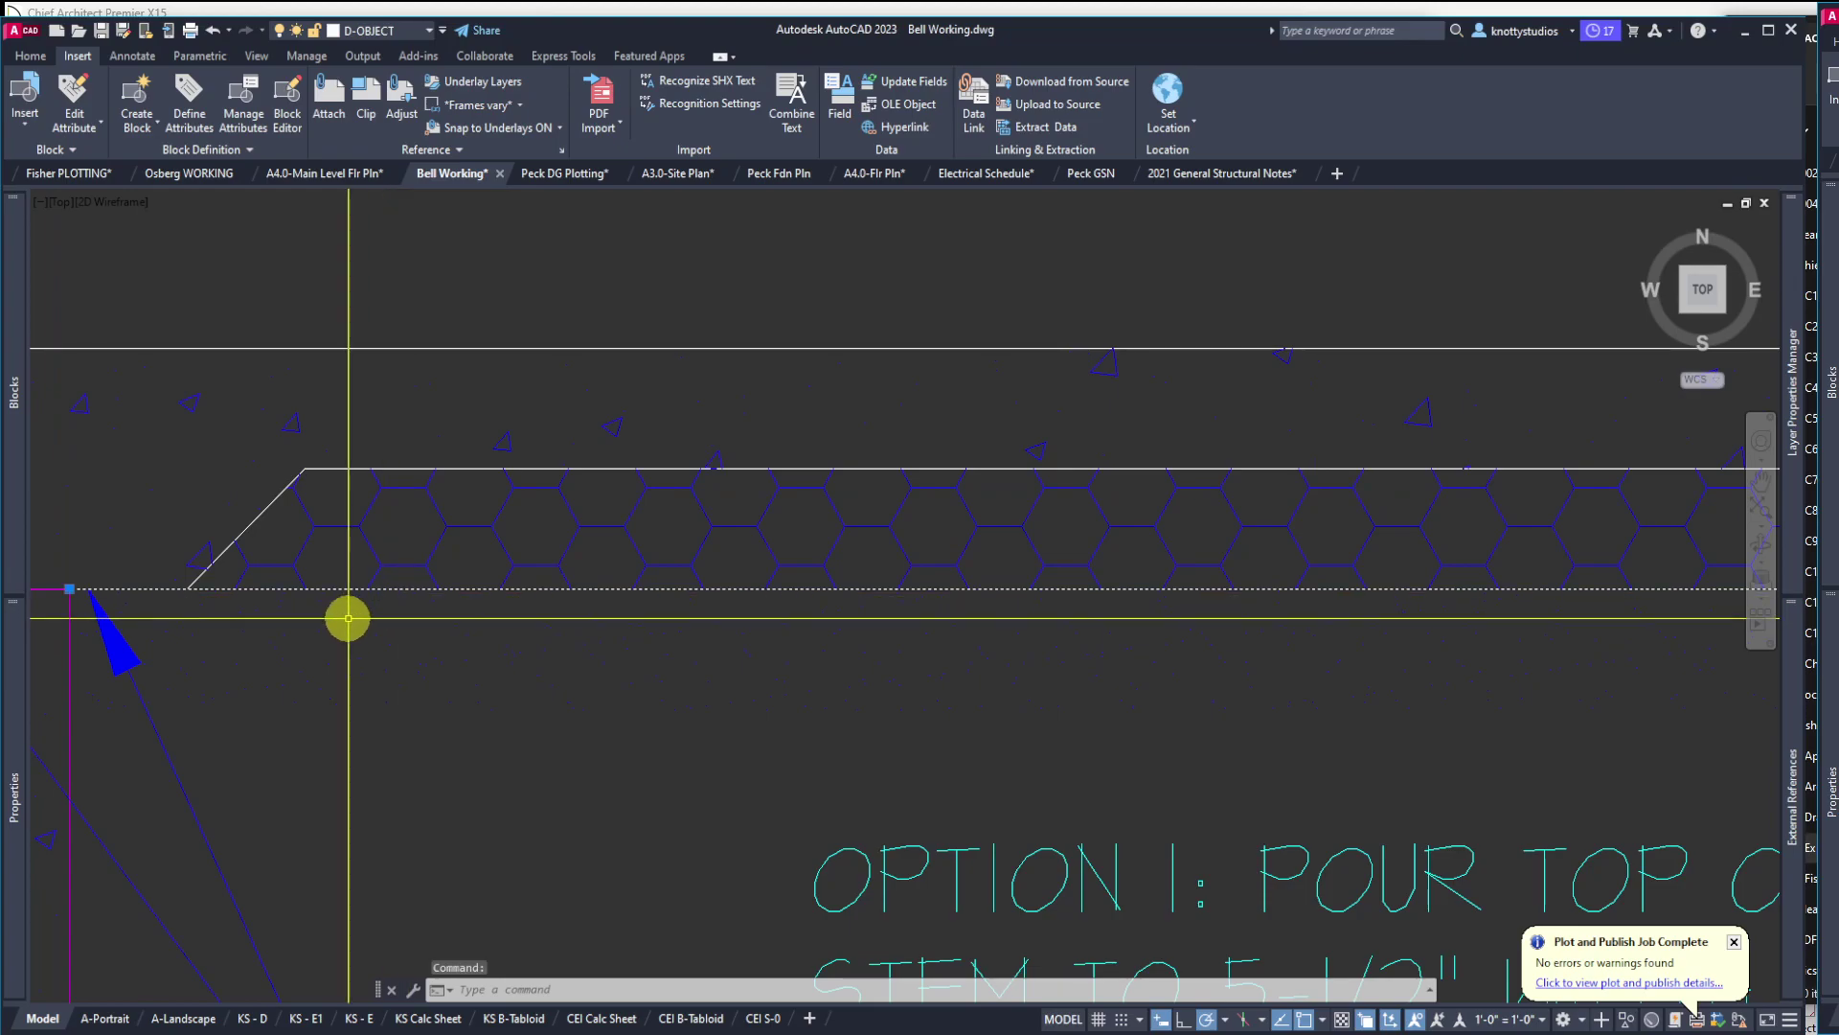
pyautogui.press('Escape')
pyautogui.write('co')
pyautogui.press('Return')
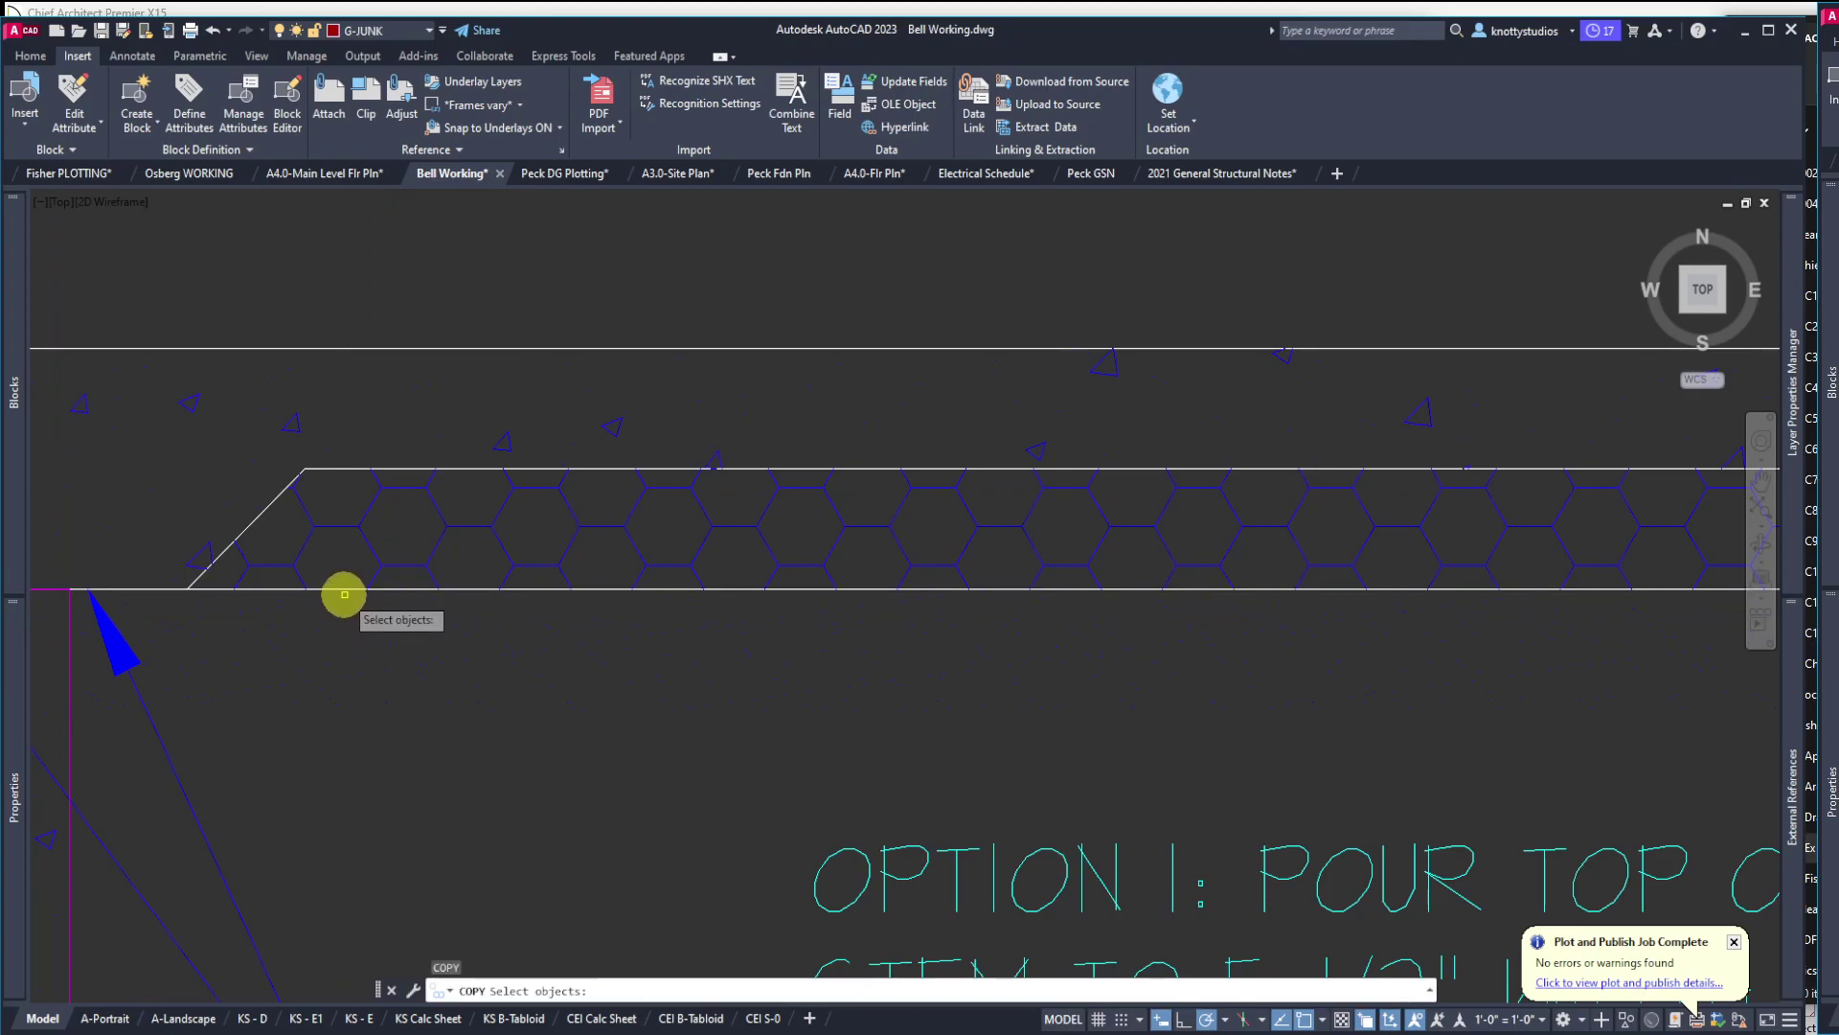
pyautogui.click(342, 589)
pyautogui.press('Return')
pyautogui.write('2')
pyautogui.press('Return')
pyautogui.press('Escape')
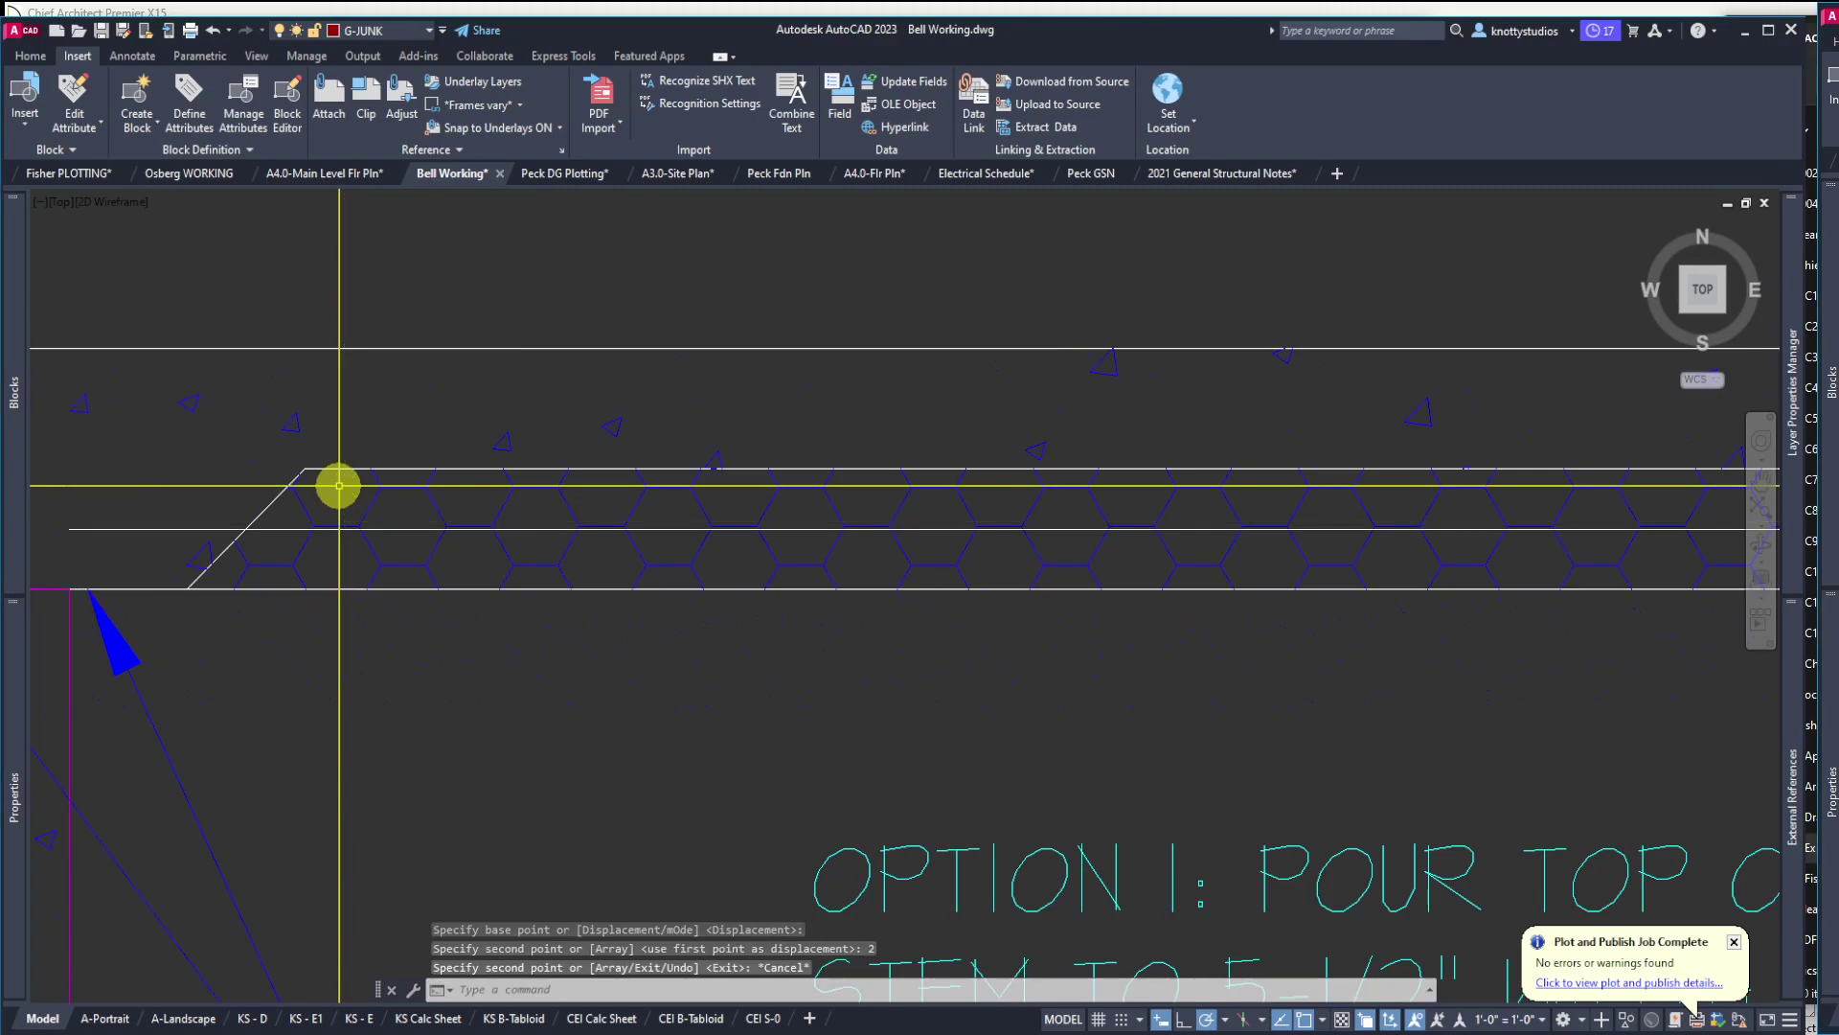
# Trim the new horizontal line back to the upper diagonal
pyautogui.write('tr')
pyautogui.press('Return')
pyautogui.moveTo(230, 517); pyautogui.dragTo(183, 527)
pyautogui.scroll(-3, 183, 527)
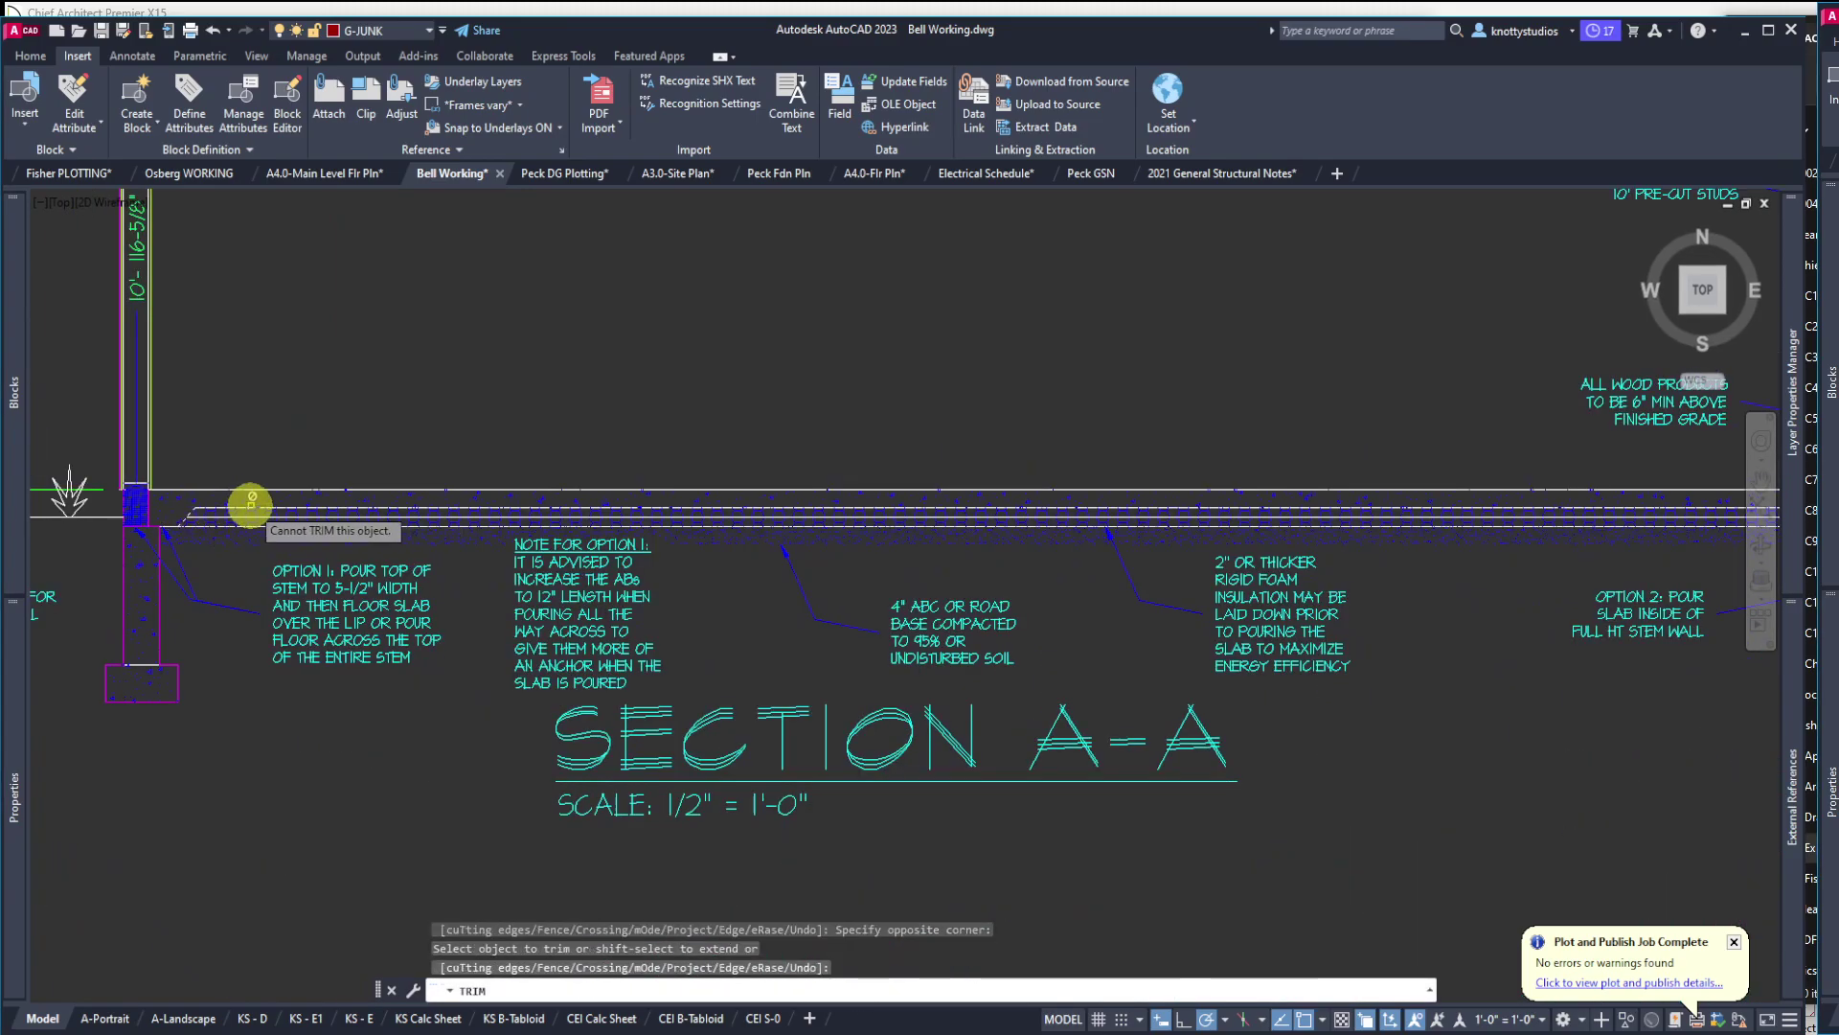
pyautogui.scroll(2, 423, 492)
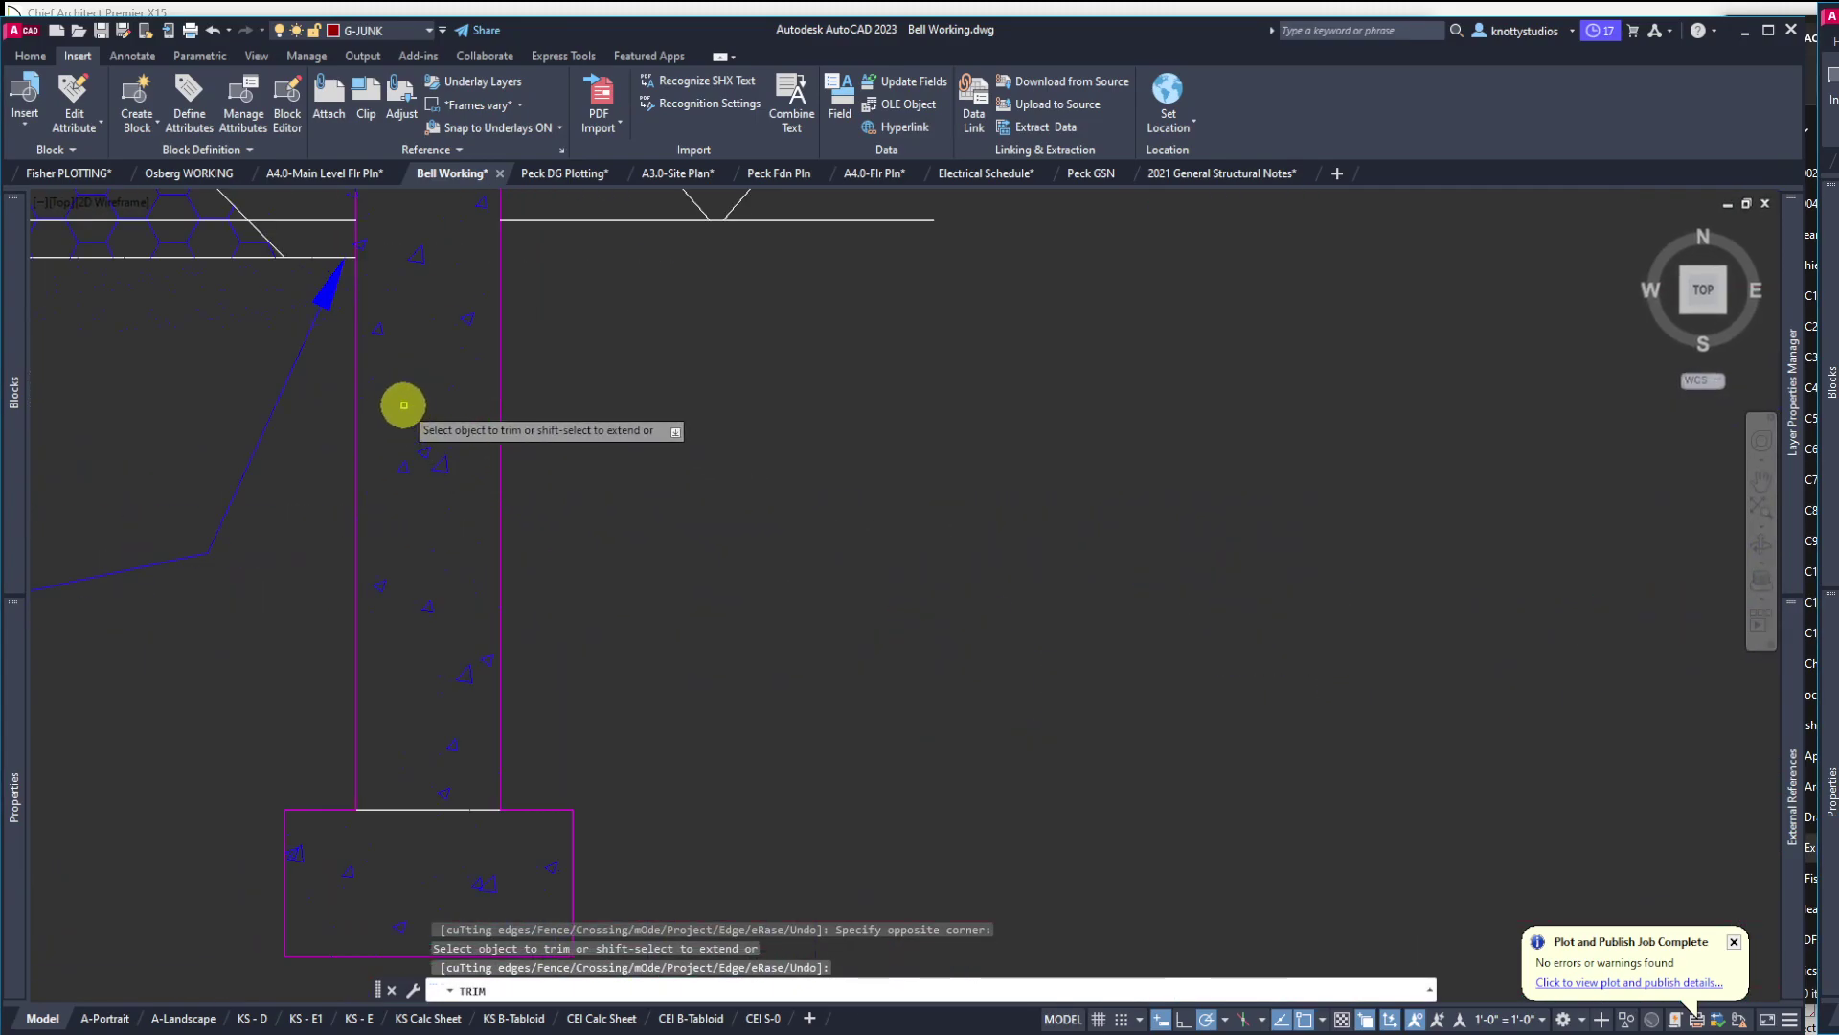
pyautogui.write('t')
pyautogui.press('Return')
pyautogui.click(256, 230)
pyautogui.press('Return')
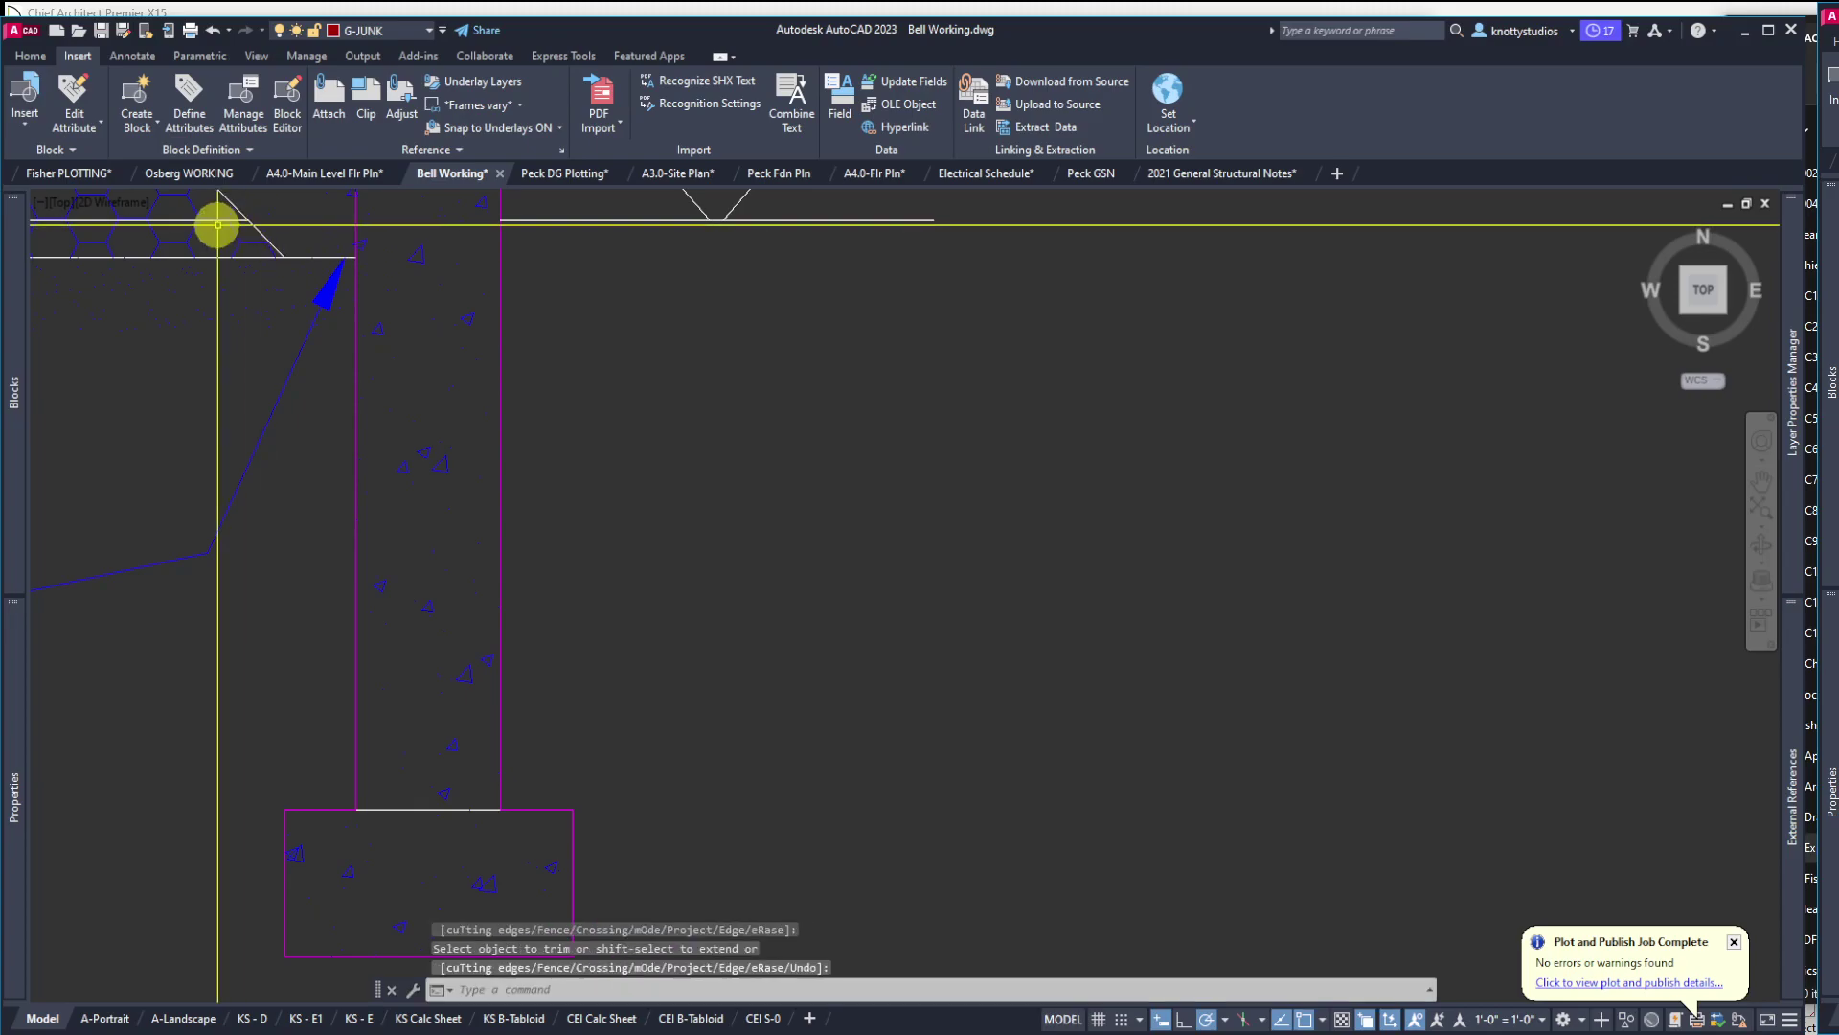
pyautogui.press('Escape')
pyautogui.click(216, 220)
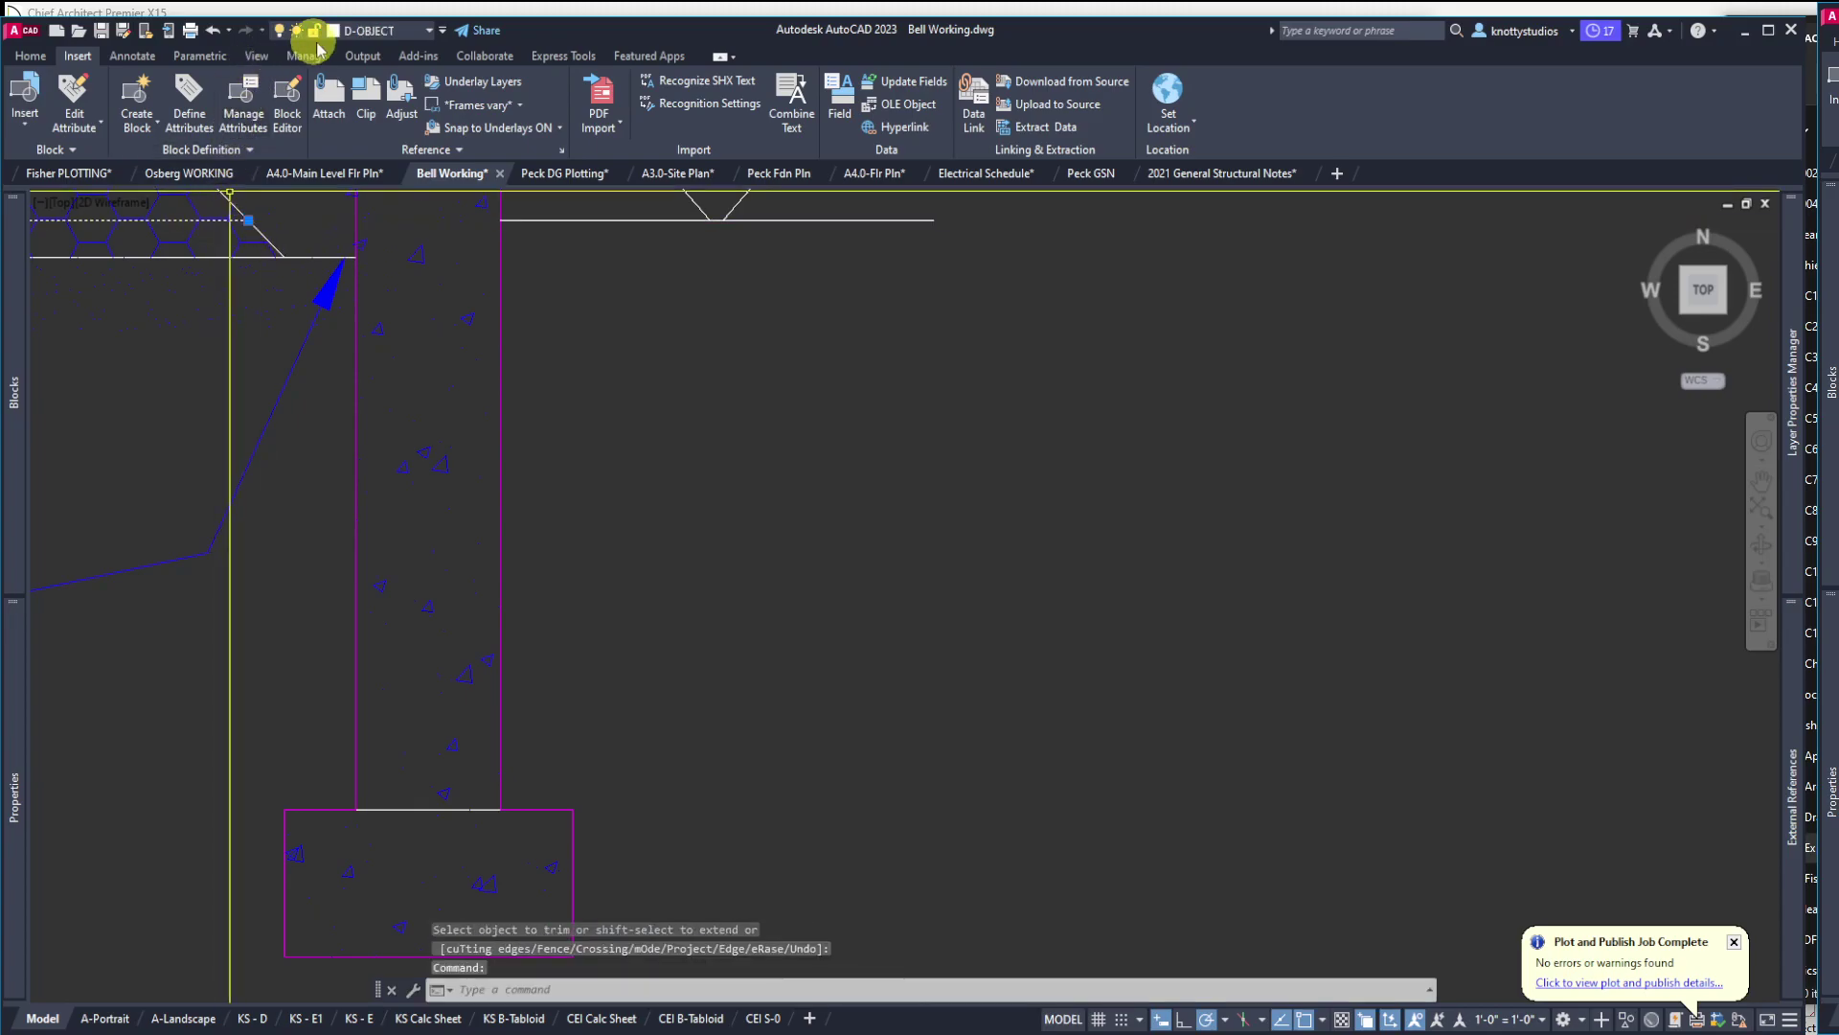
# Put the trimmed line on layer D-OBJECT-THIN
pyautogui.click(369, 30)
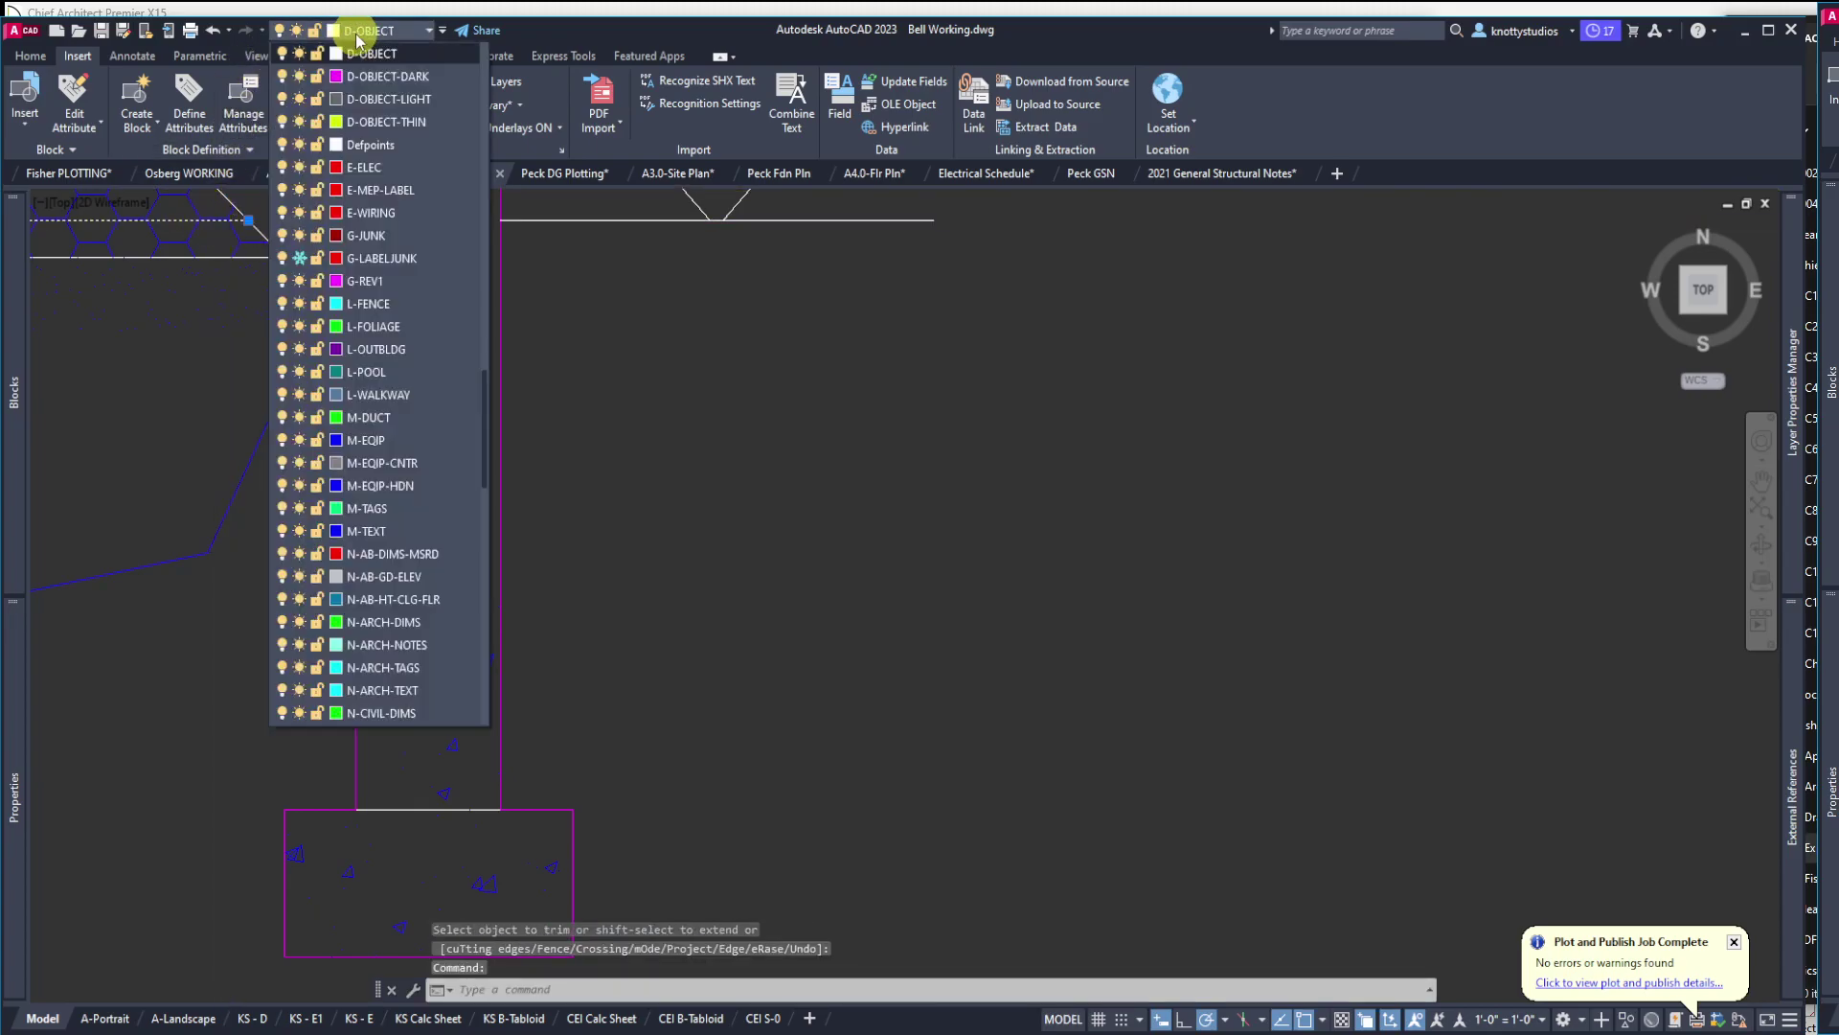
pyautogui.click(364, 121)
pyautogui.scroll(-3, 546, 365)
pyautogui.scroll(-3, 374, 359)
pyautogui.scroll(3, 374, 360)
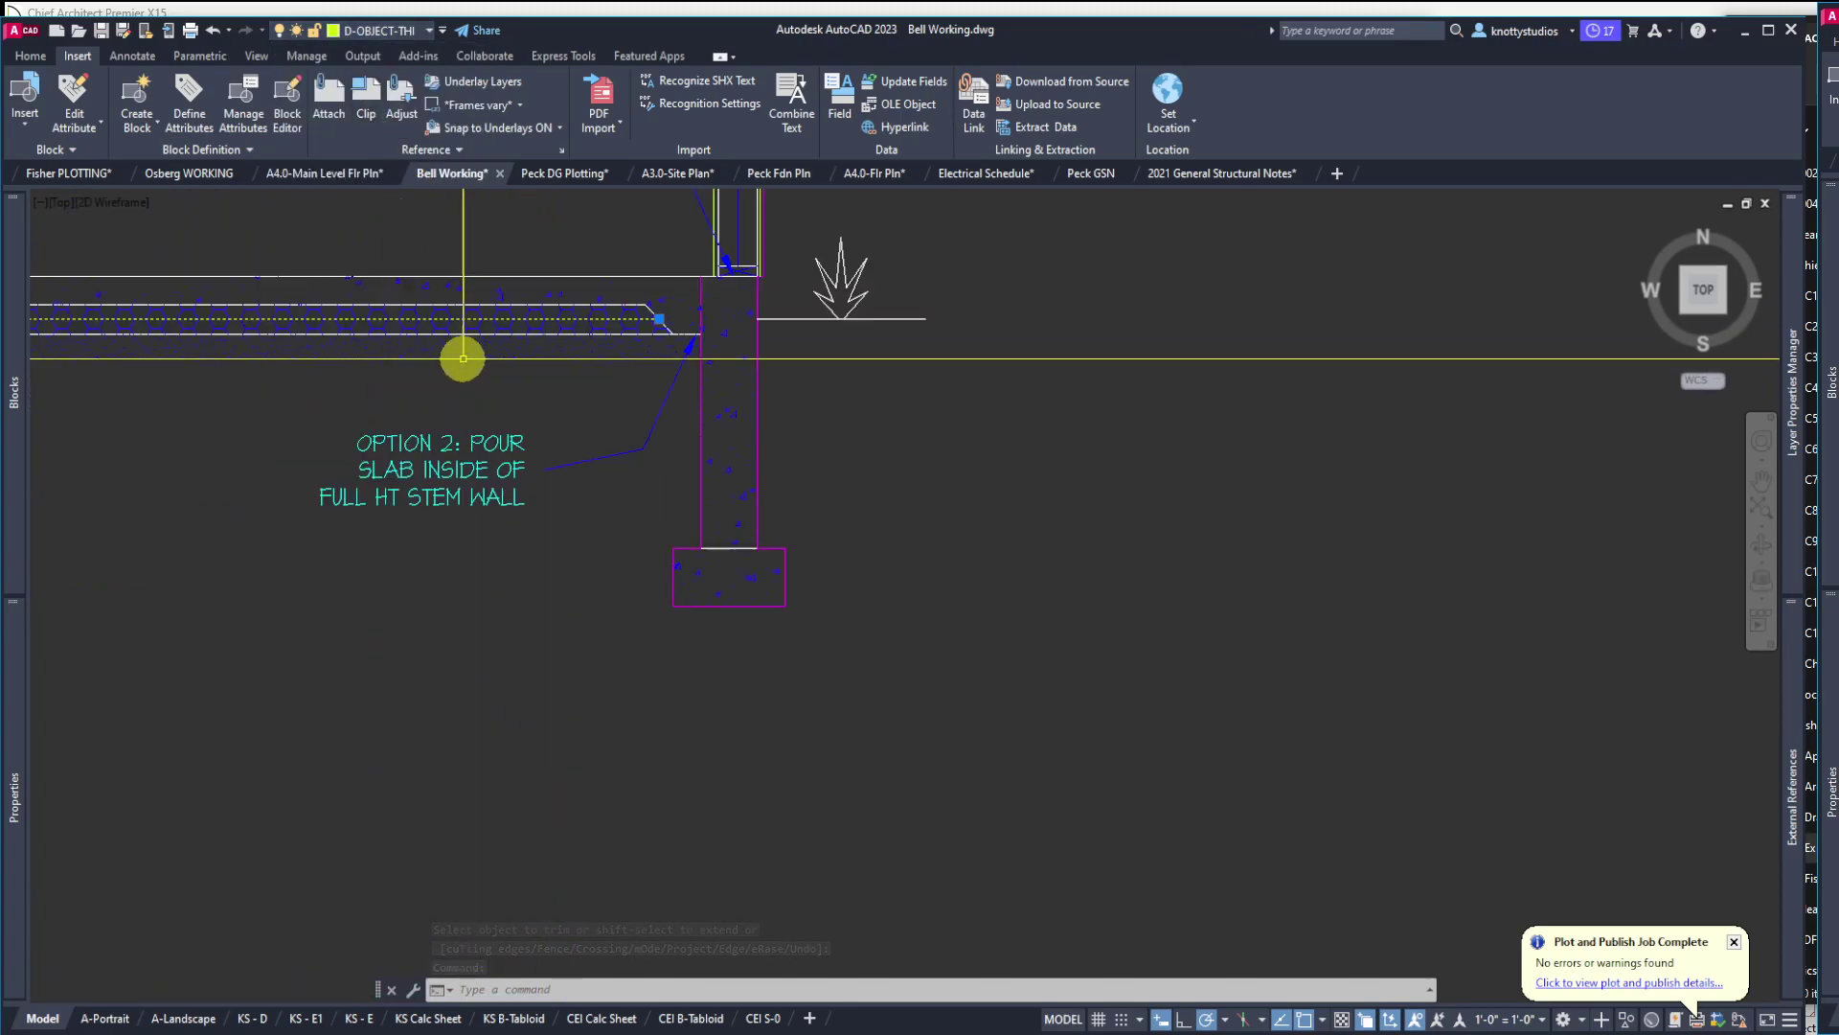
pyautogui.scroll(3, 710, 336)
pyautogui.scroll(3, 710, 336)
pyautogui.scroll(1, 568, 312)
pyautogui.press('Escape')
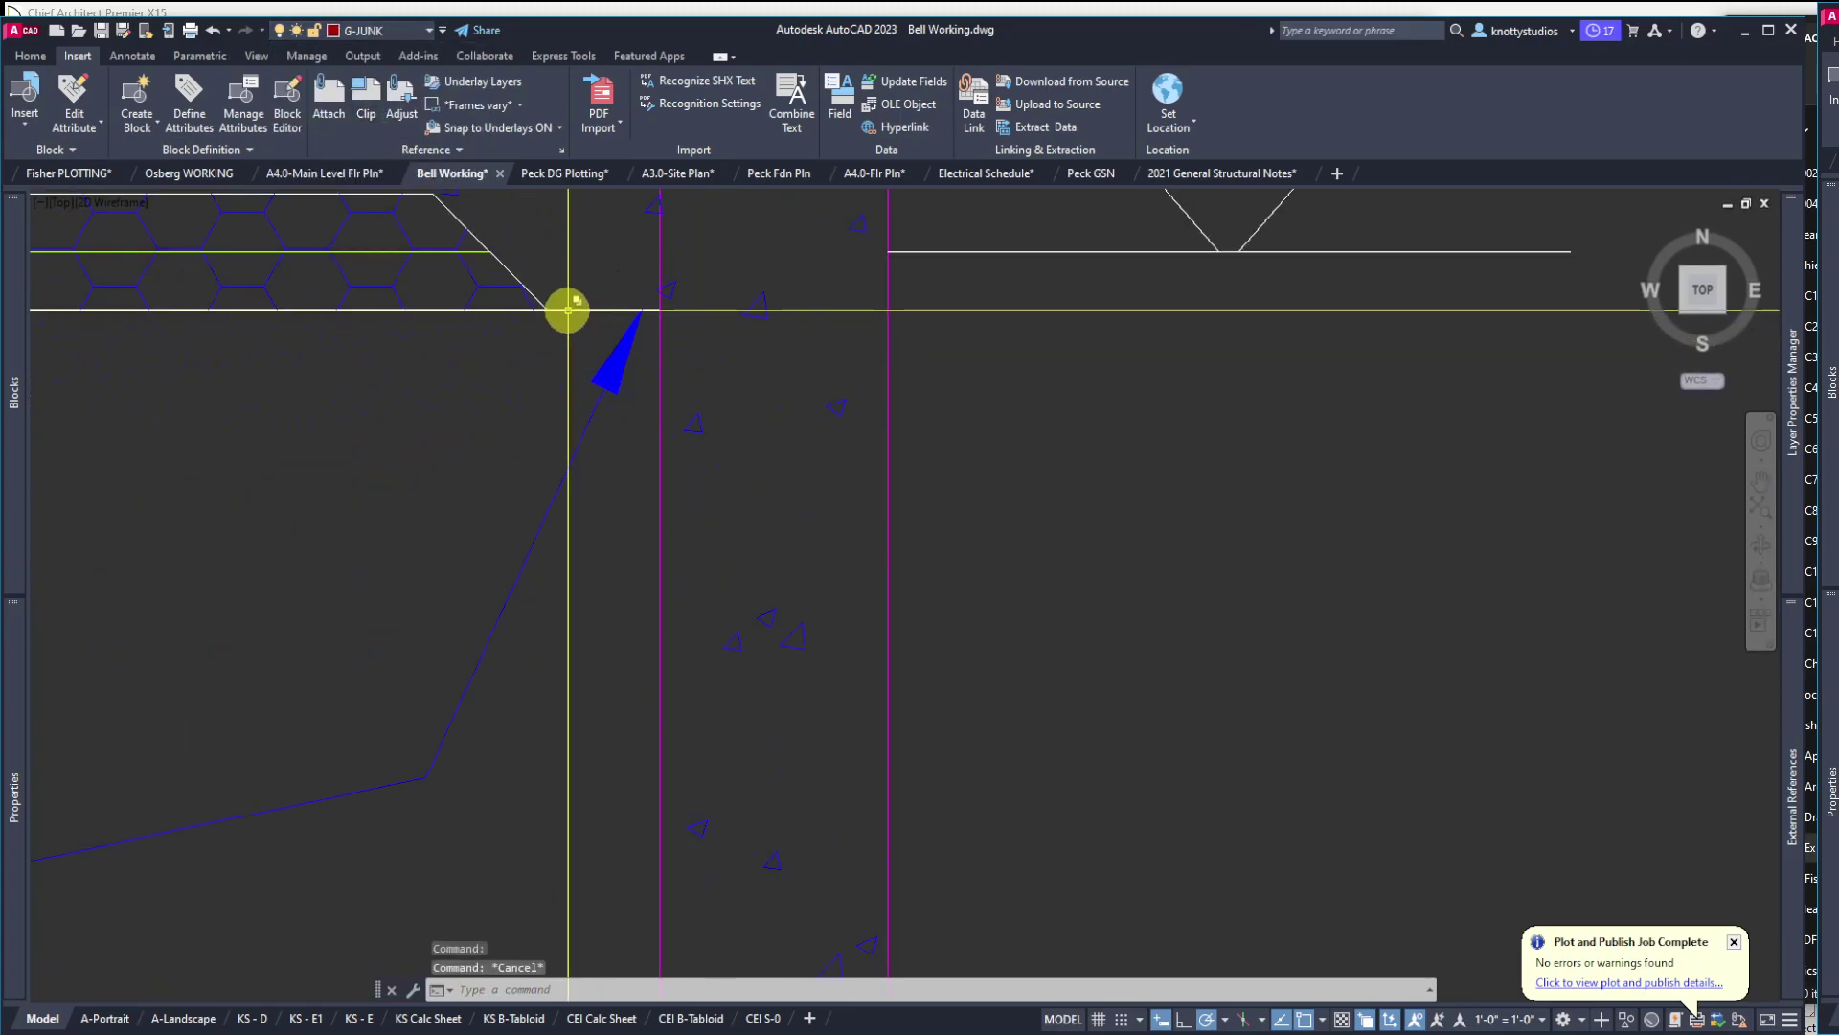
pyautogui.scroll(-2, 252, 252)
# Copy the long slab line 4 inches below the original
pyautogui.write('co')
pyautogui.press('Return')
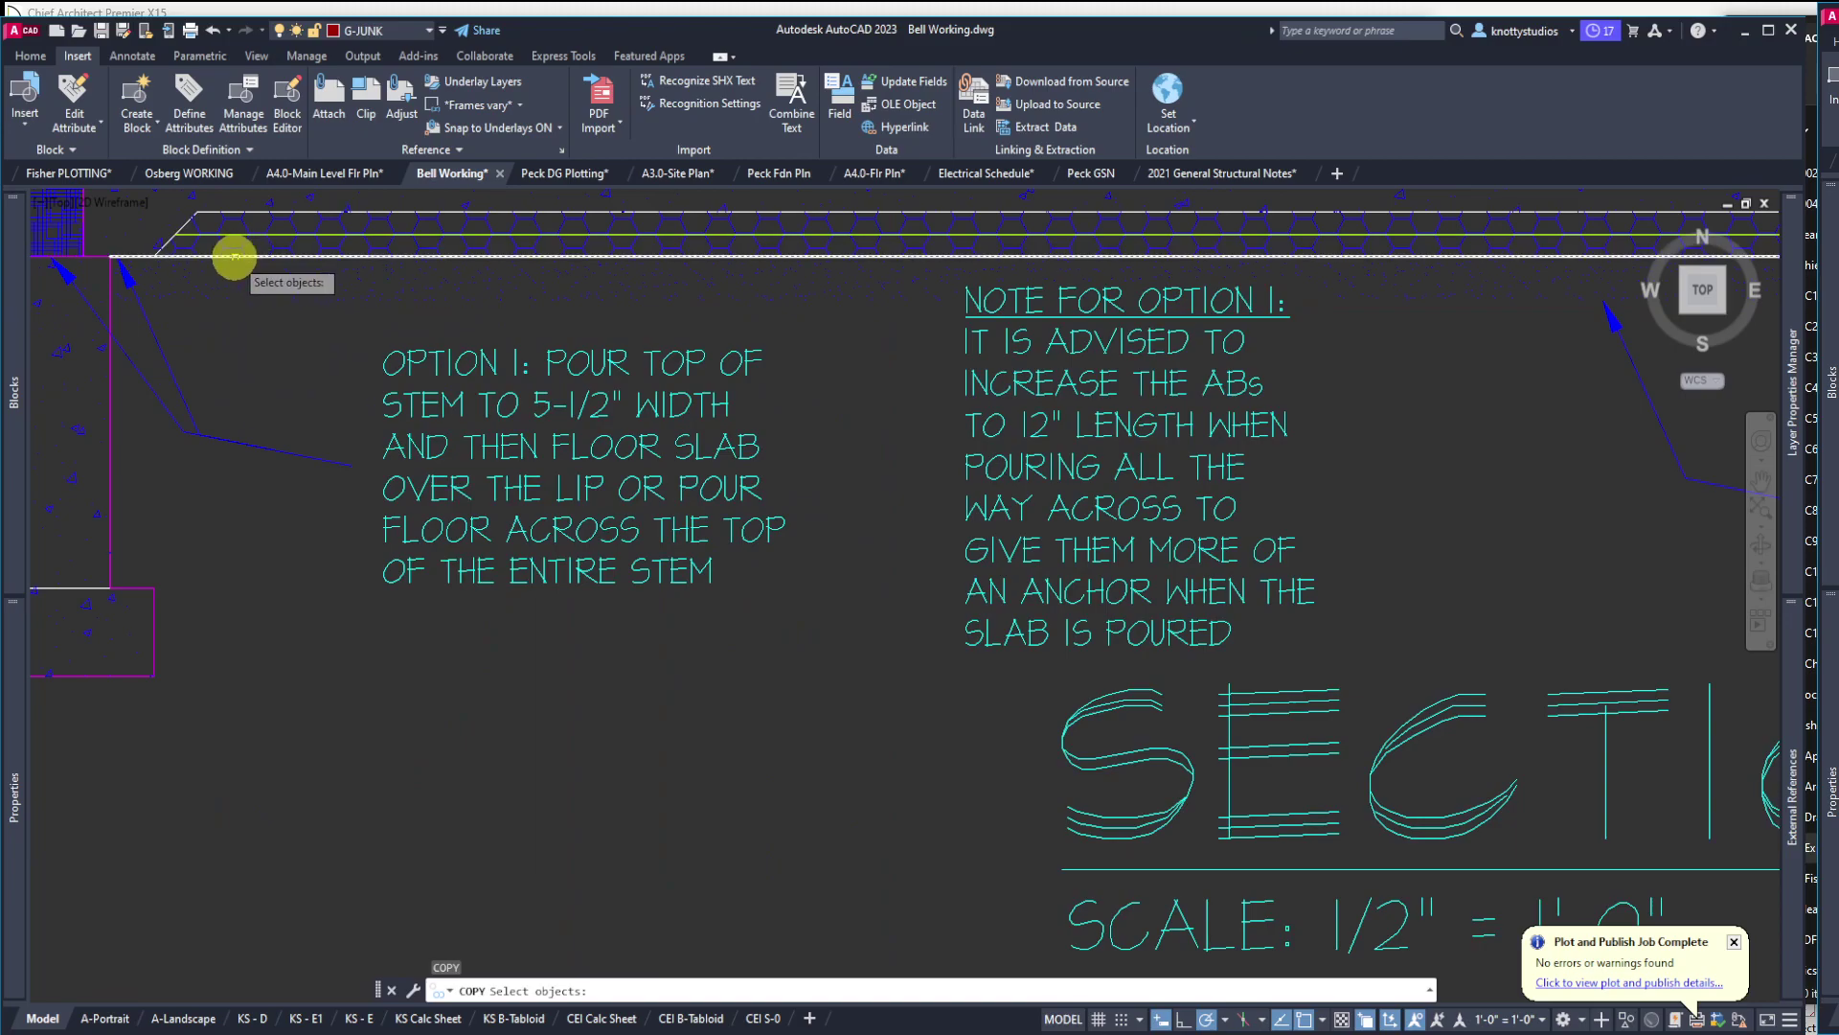
pyautogui.click(234, 255)
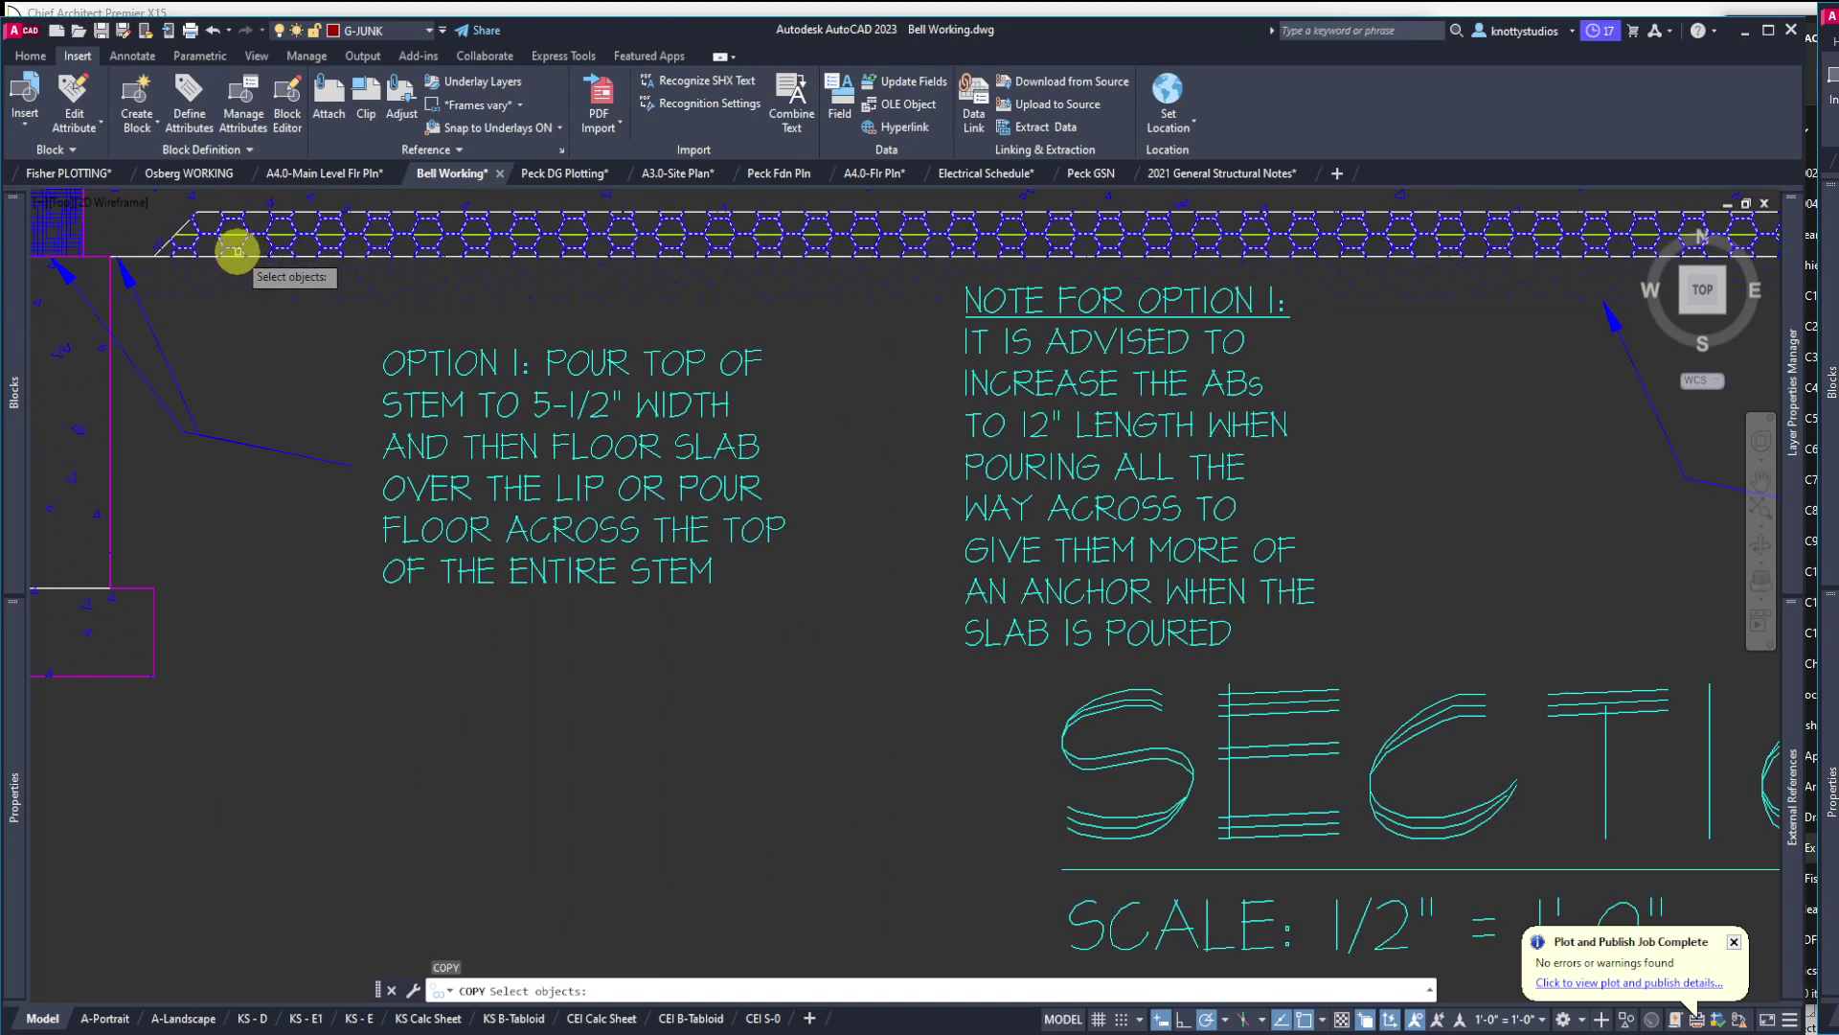
pyautogui.press('Return')
pyautogui.click(238, 256)
pyautogui.write('4')
pyautogui.press('Return')
pyautogui.press('Escape')
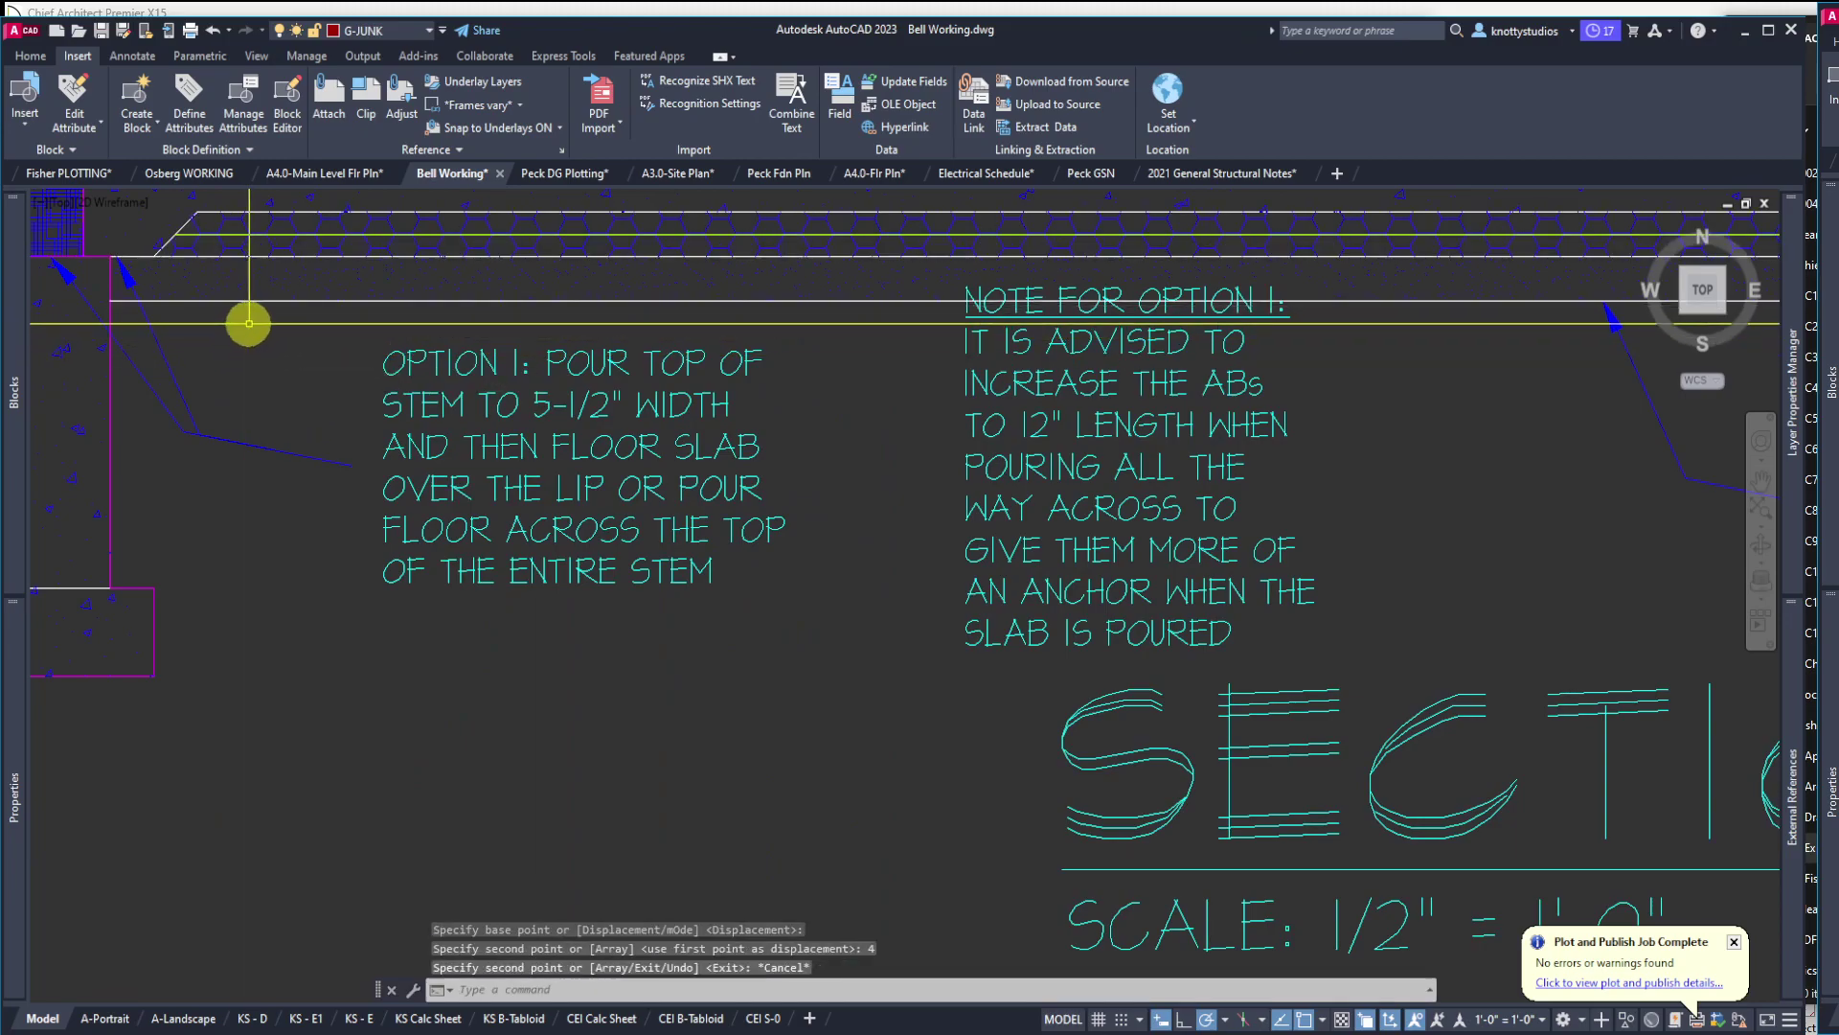
pyautogui.click(246, 303)
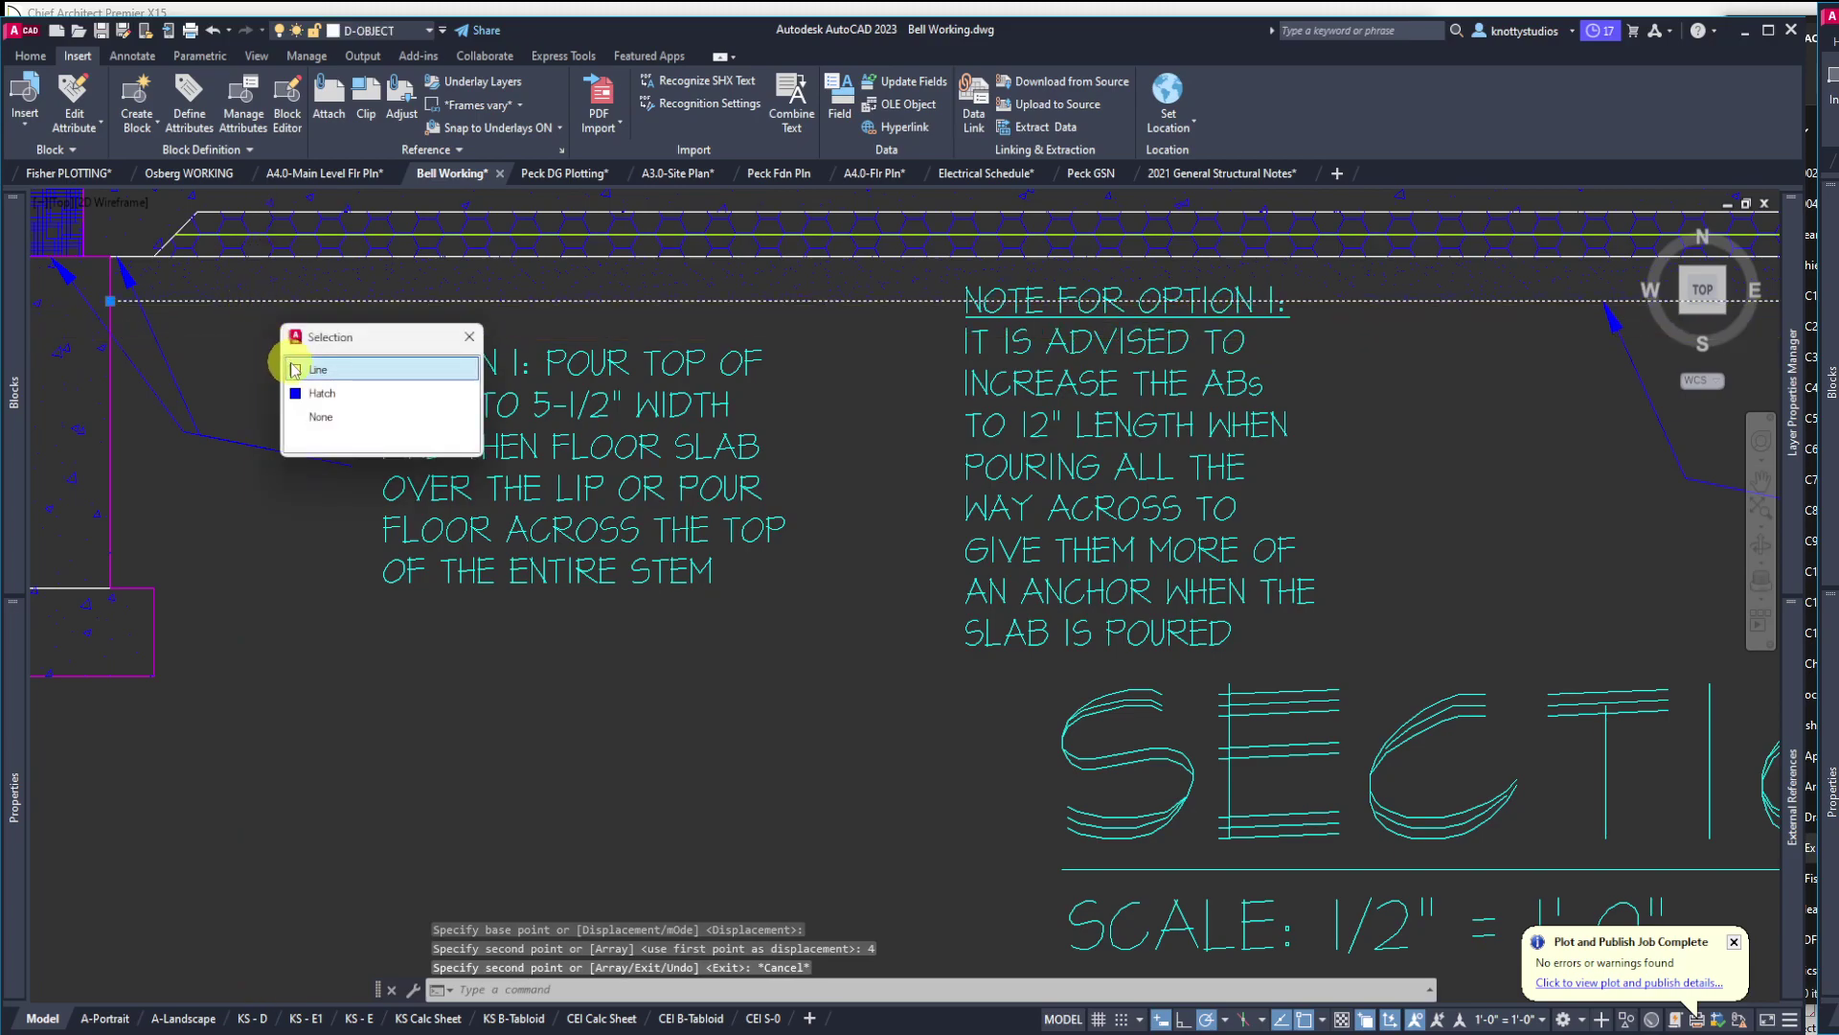
# Move the 4-inch copy onto layer G-JUNK
pyautogui.click(423, 33)
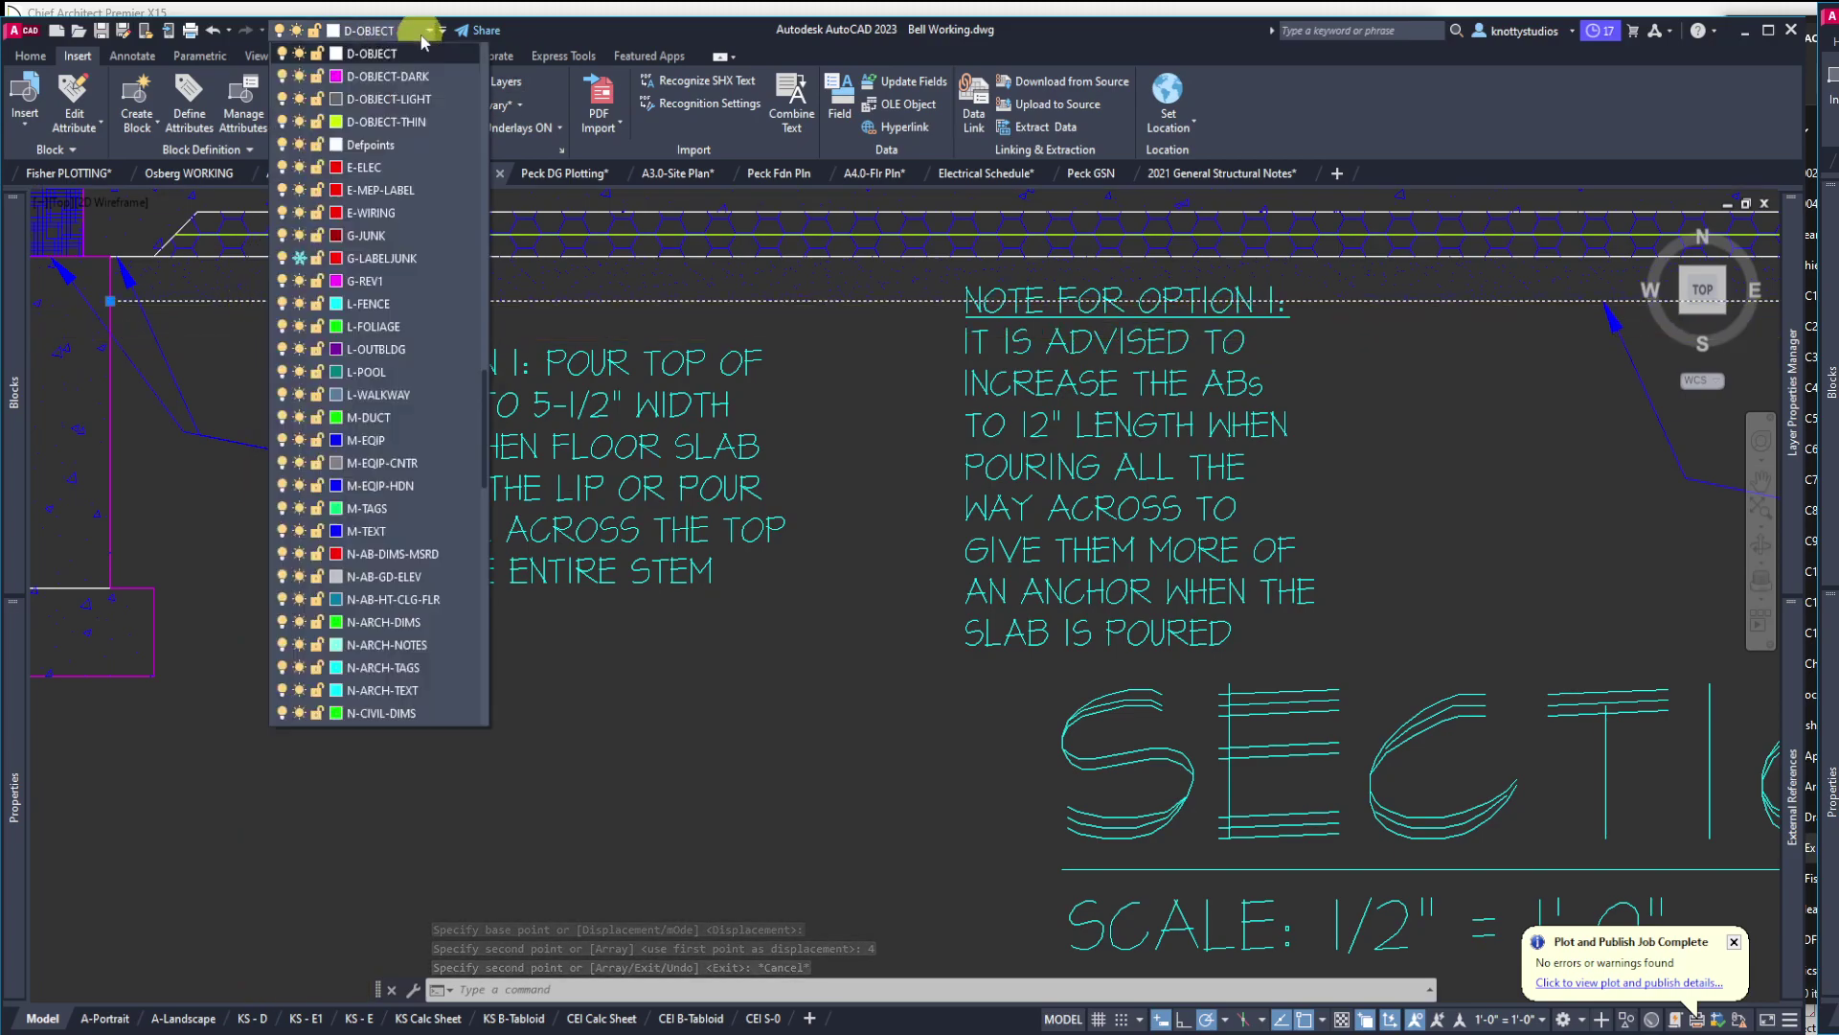
pyautogui.click(384, 235)
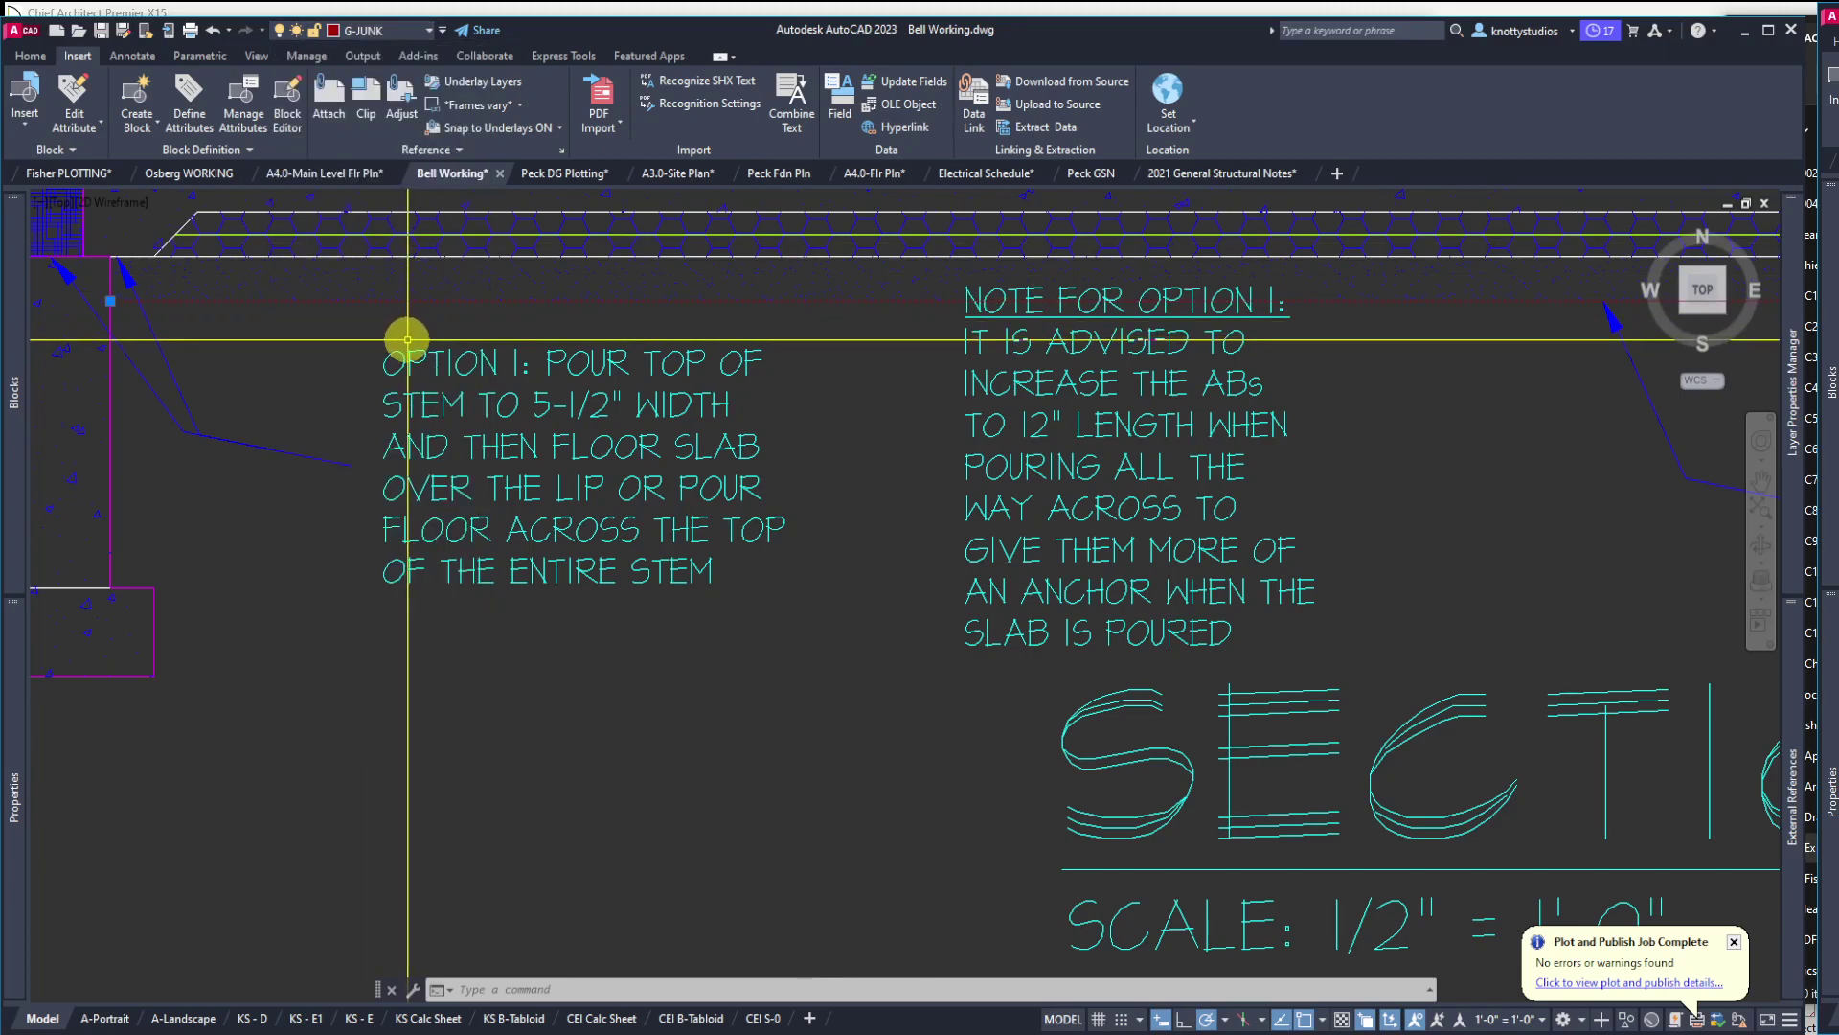
pyautogui.press('Escape')
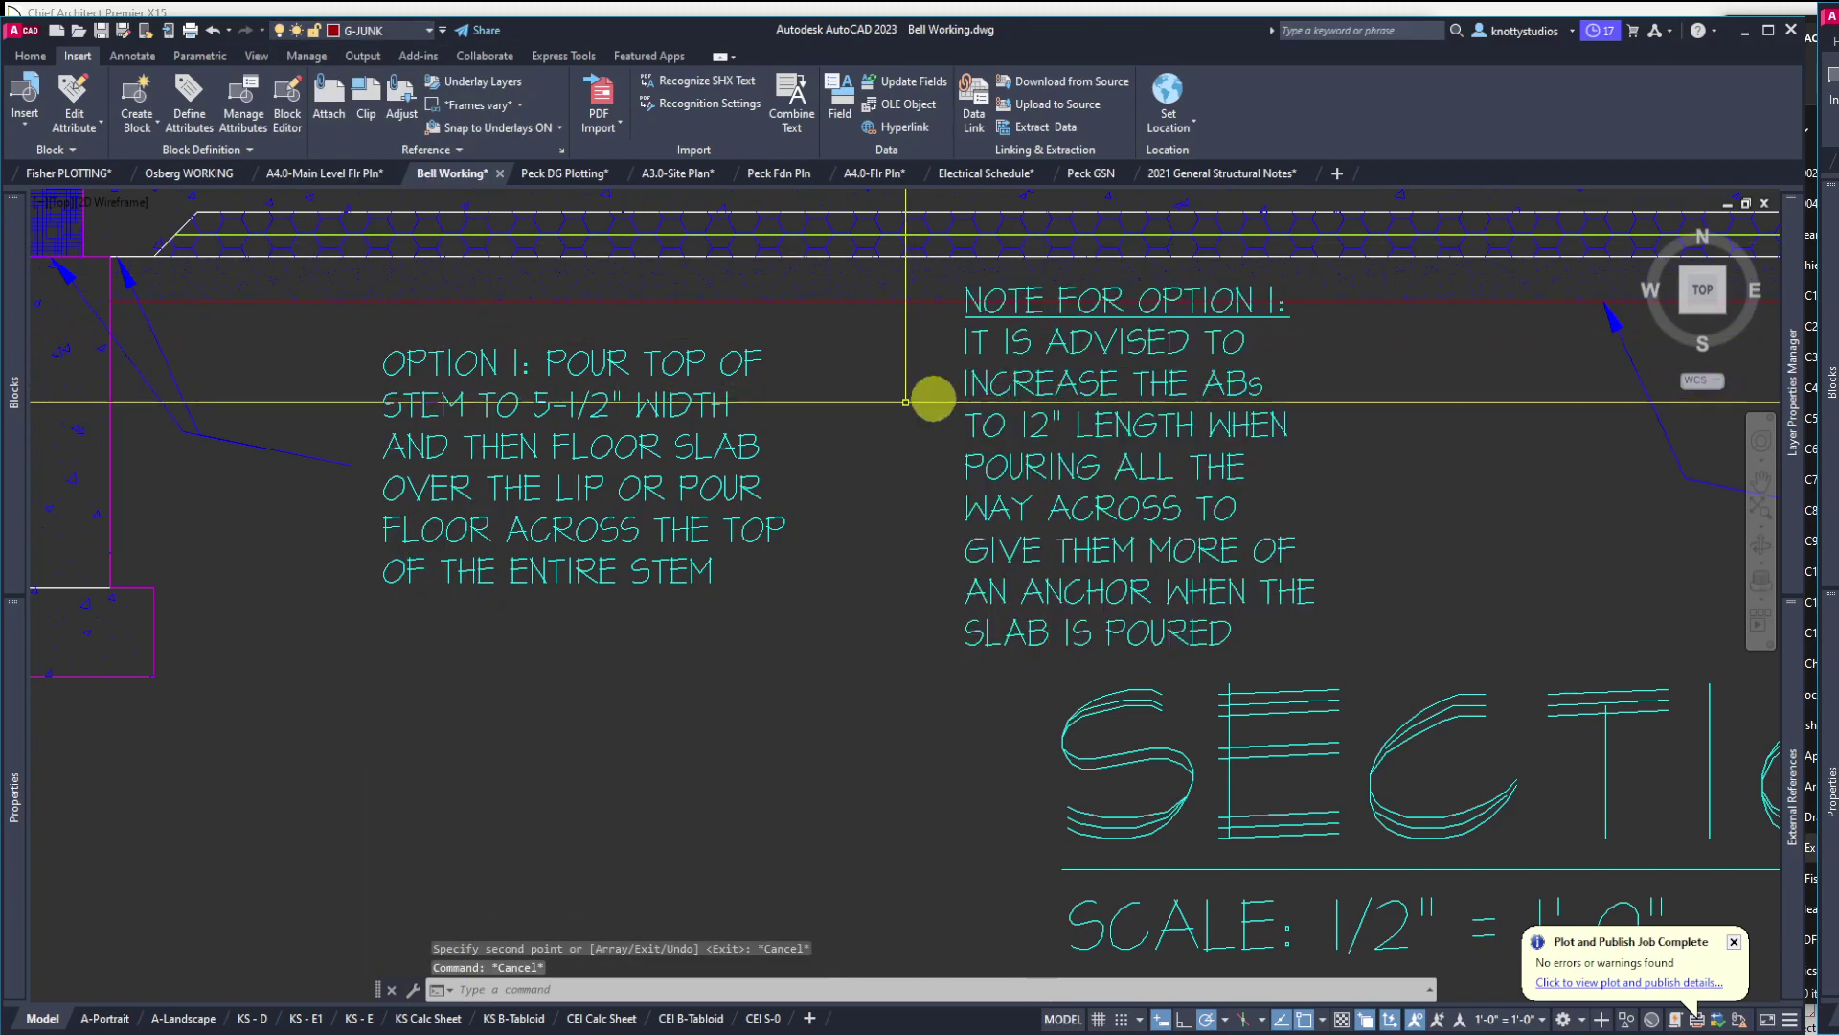
pyautogui.scroll(-2, 745, 442)
pyautogui.scroll(2, 1135, 397)
pyautogui.scroll(-2, 1133, 396)
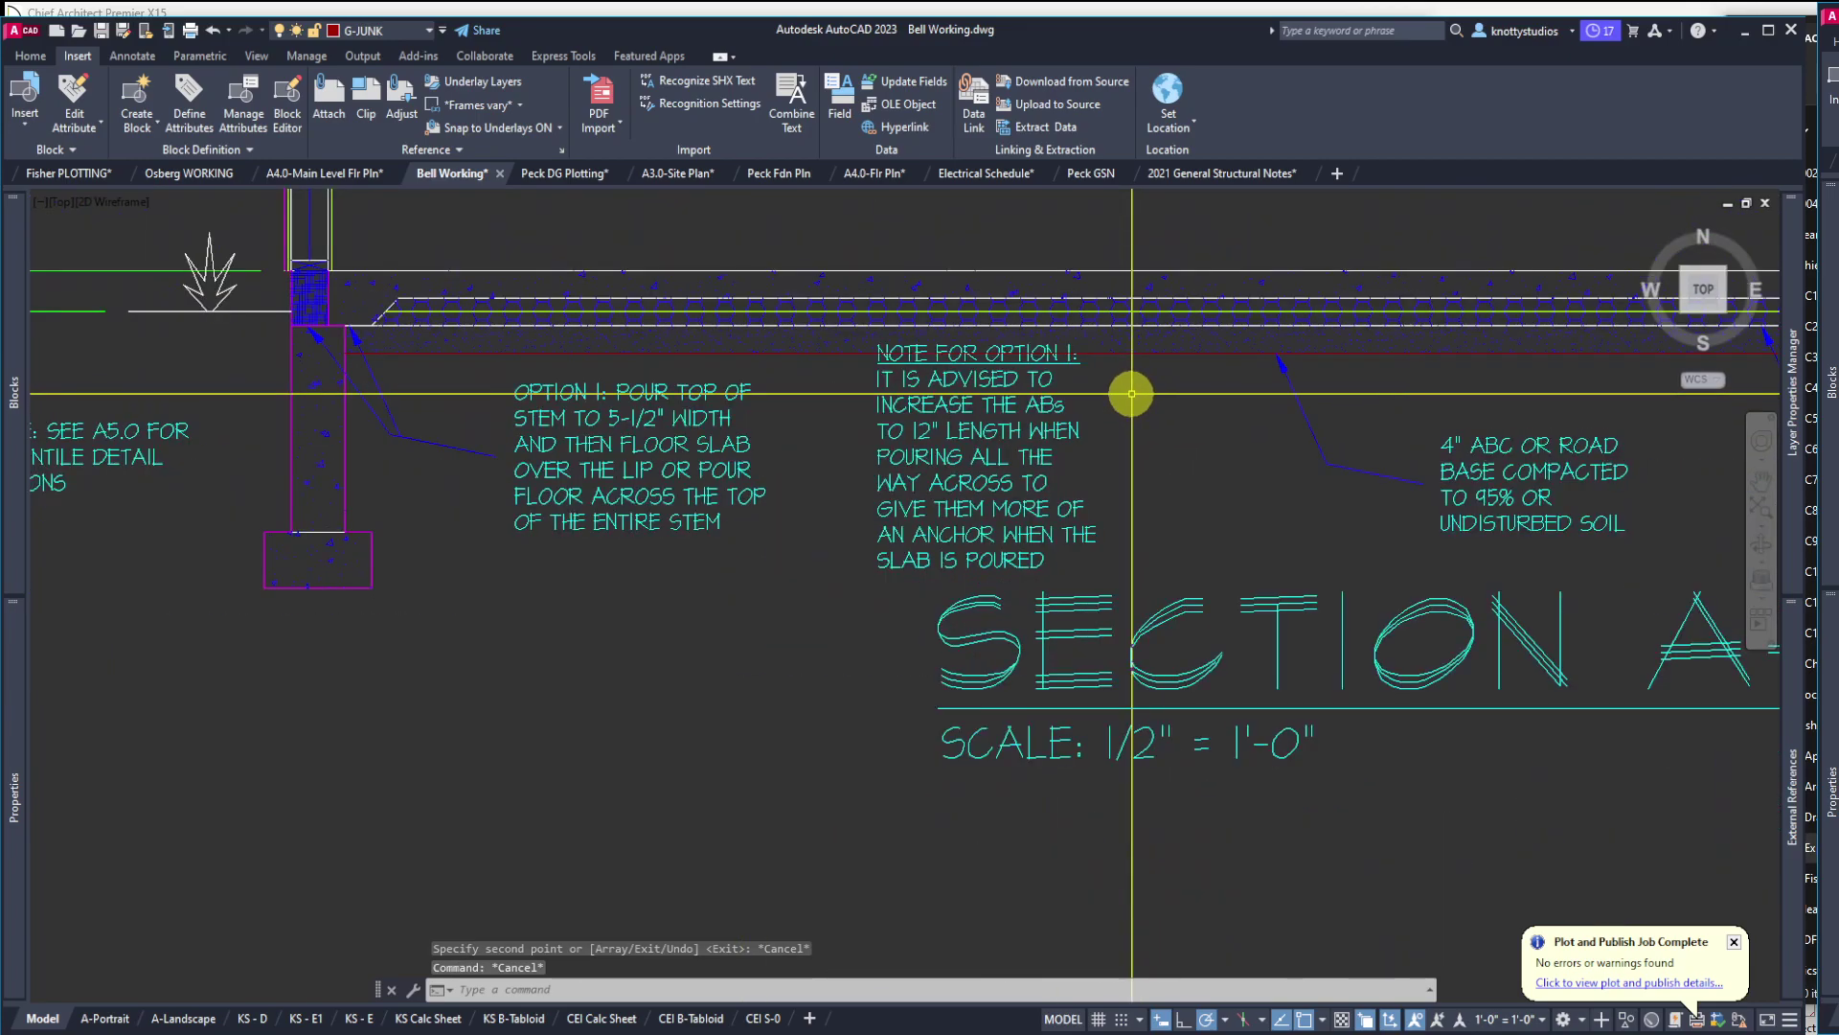
pyautogui.scroll(-2, 1131, 393)
pyautogui.scroll(2, 1132, 394)
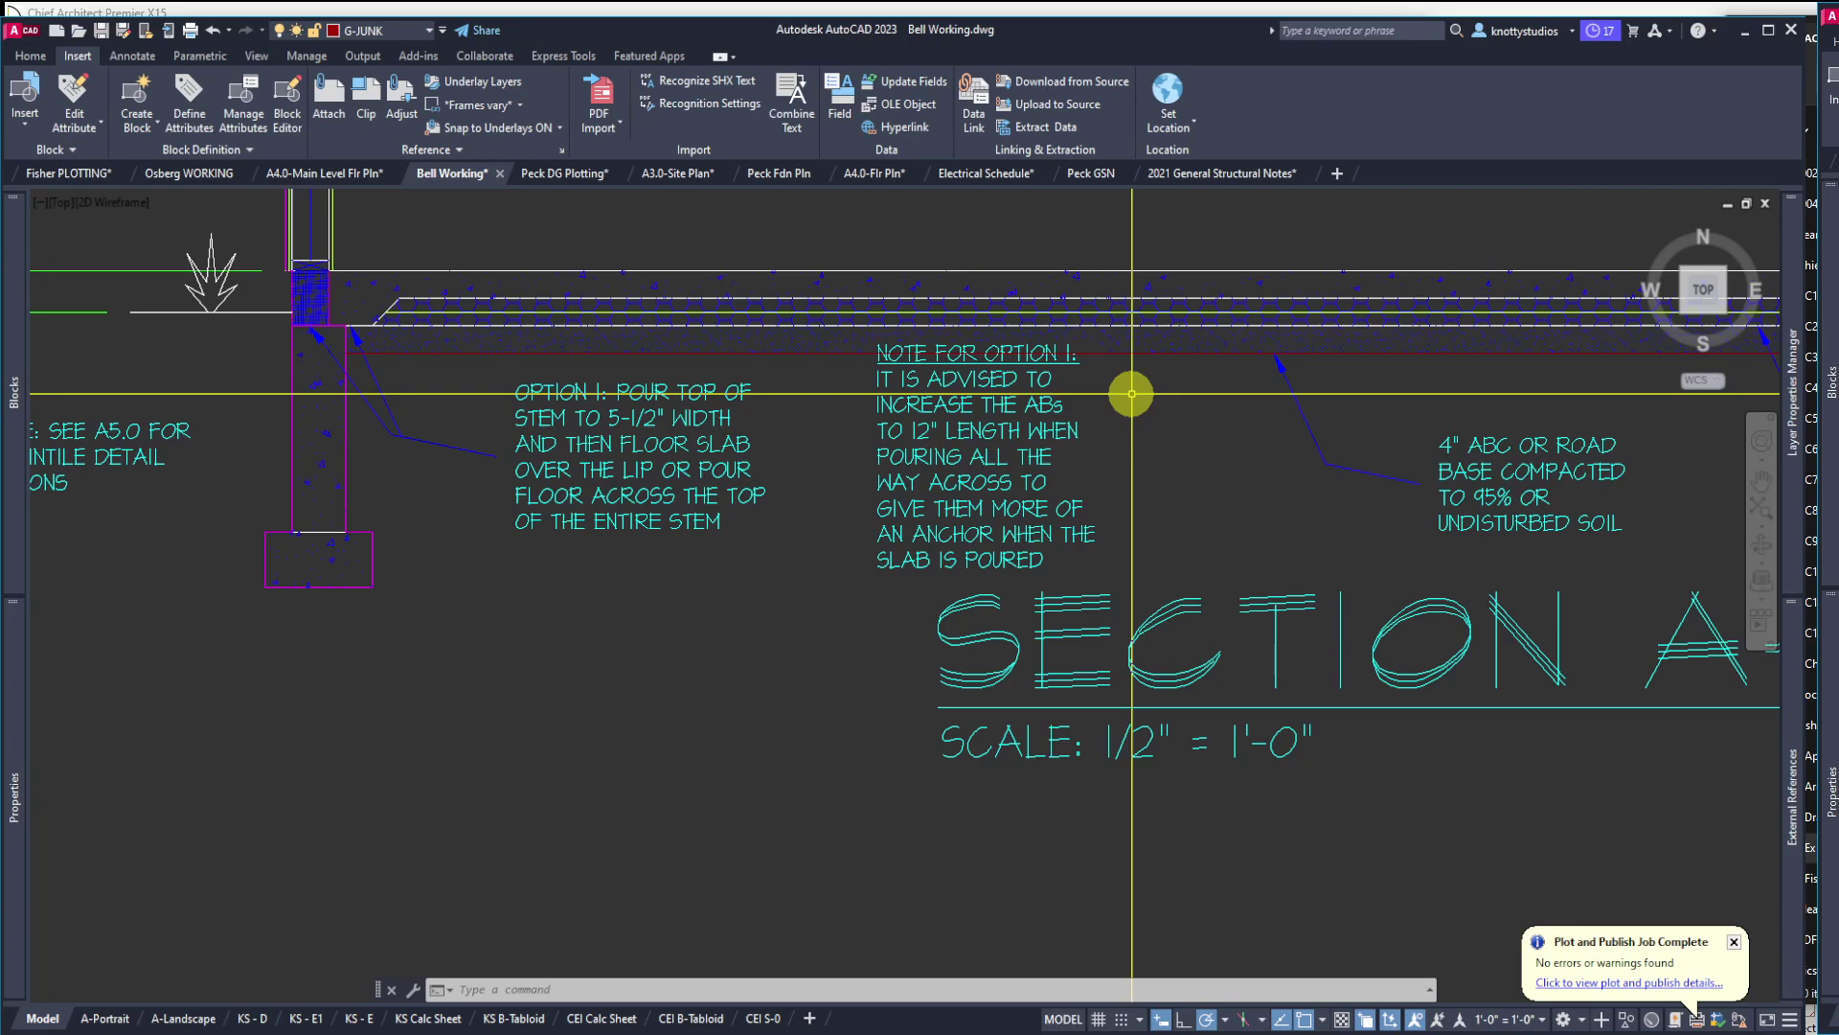
pyautogui.scroll(5, 393, 298)
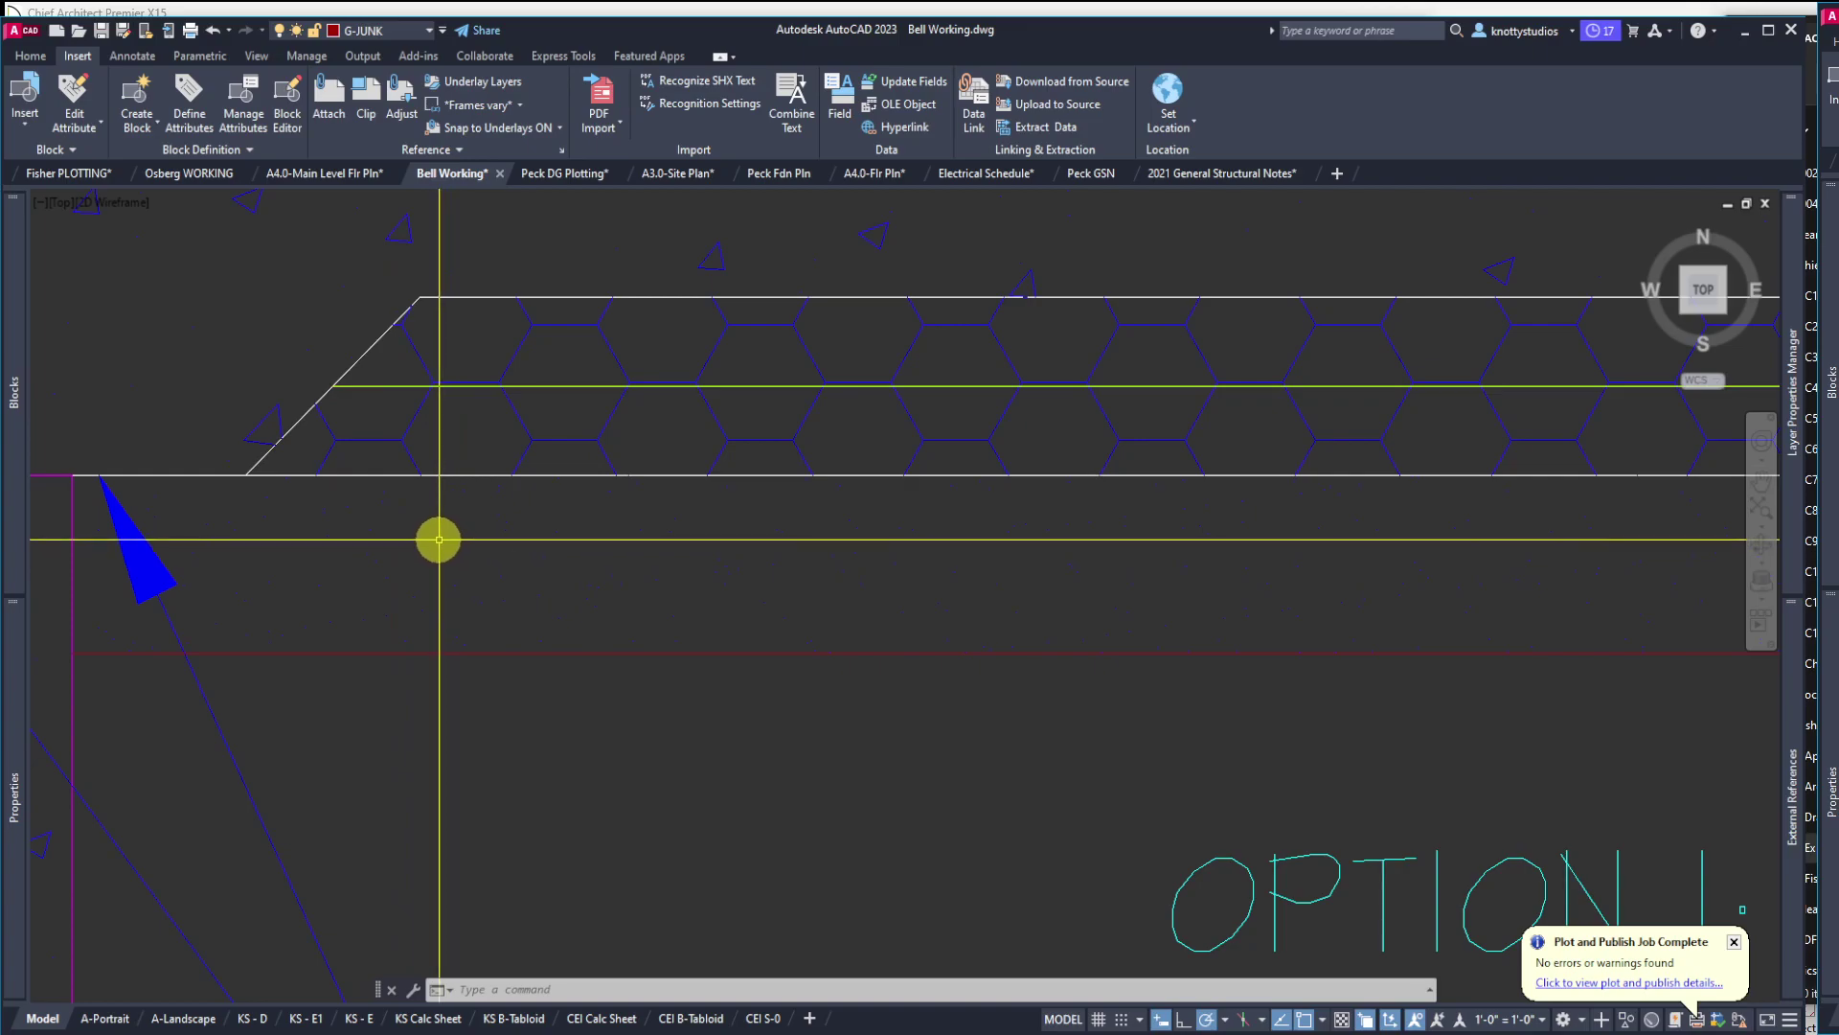
pyautogui.scroll(-2, 275, 312)
# Abandon a started copy and begin hatching the thickened slab edge
pyautogui.write('co')
pyautogui.press('Return')
pyautogui.click(343, 564)
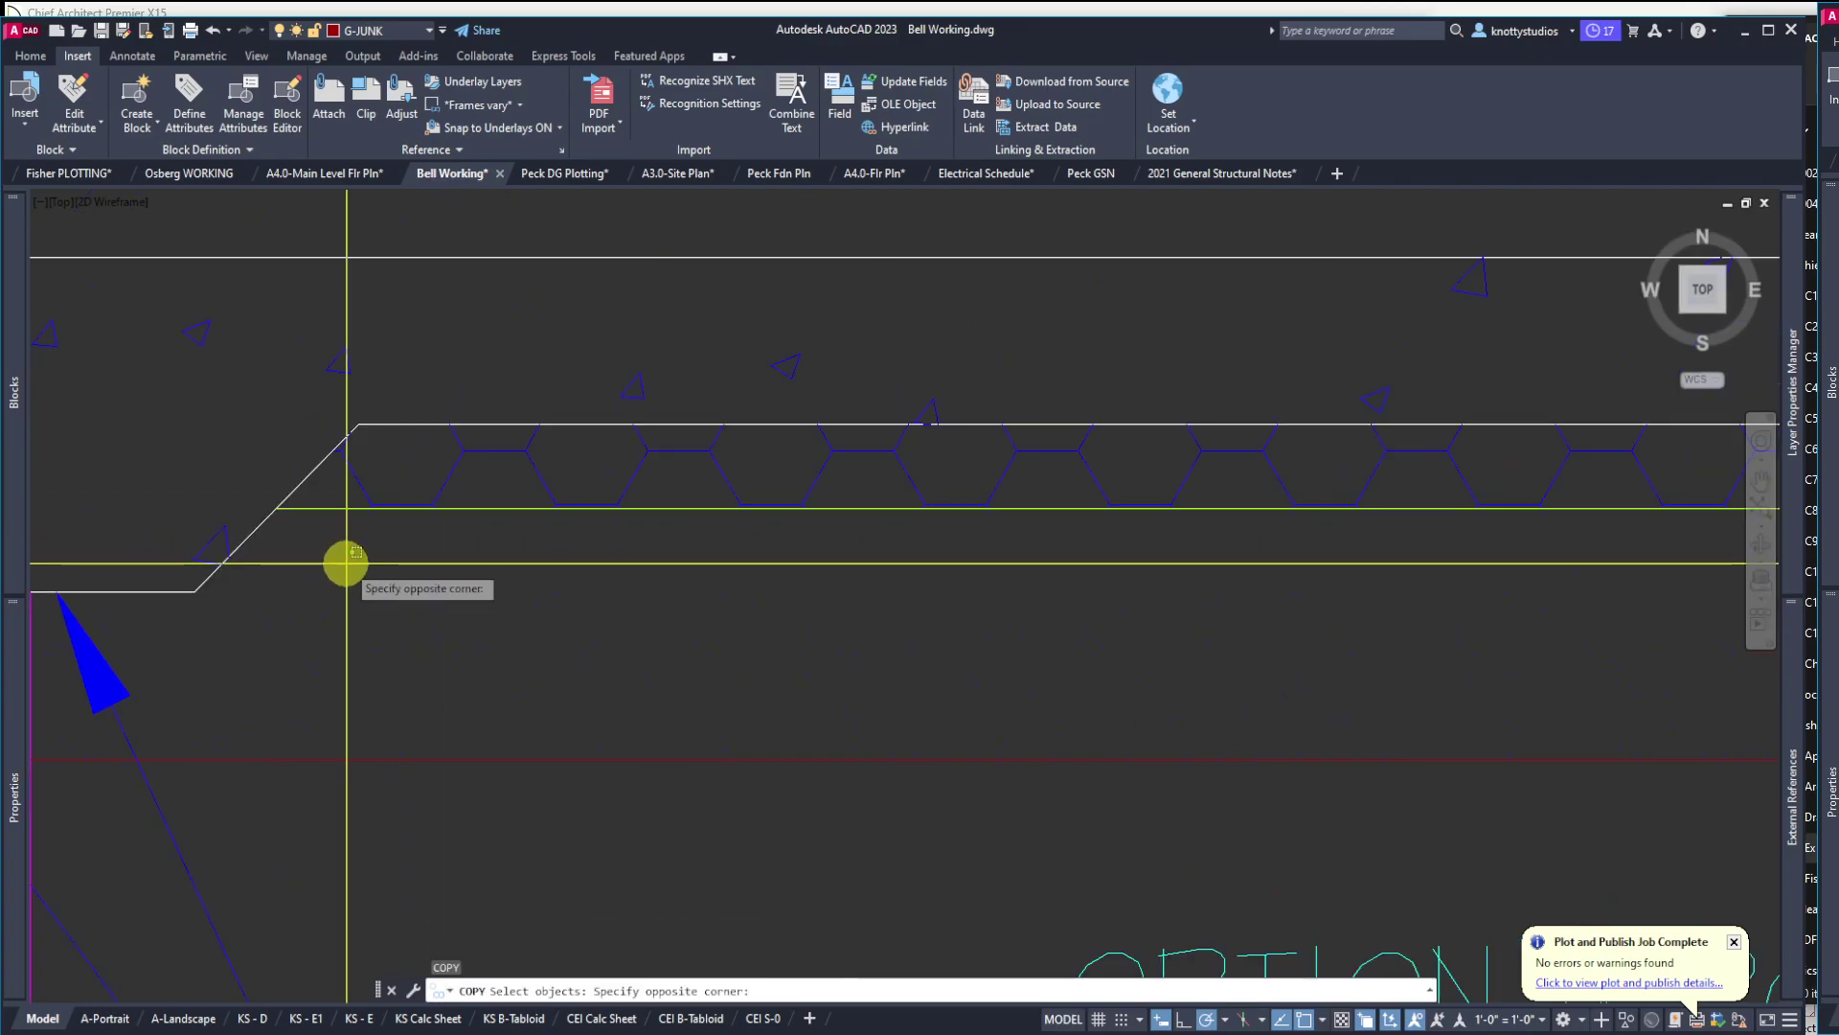
pyautogui.press('Escape')
pyautogui.press('Escape')
pyautogui.write('h')
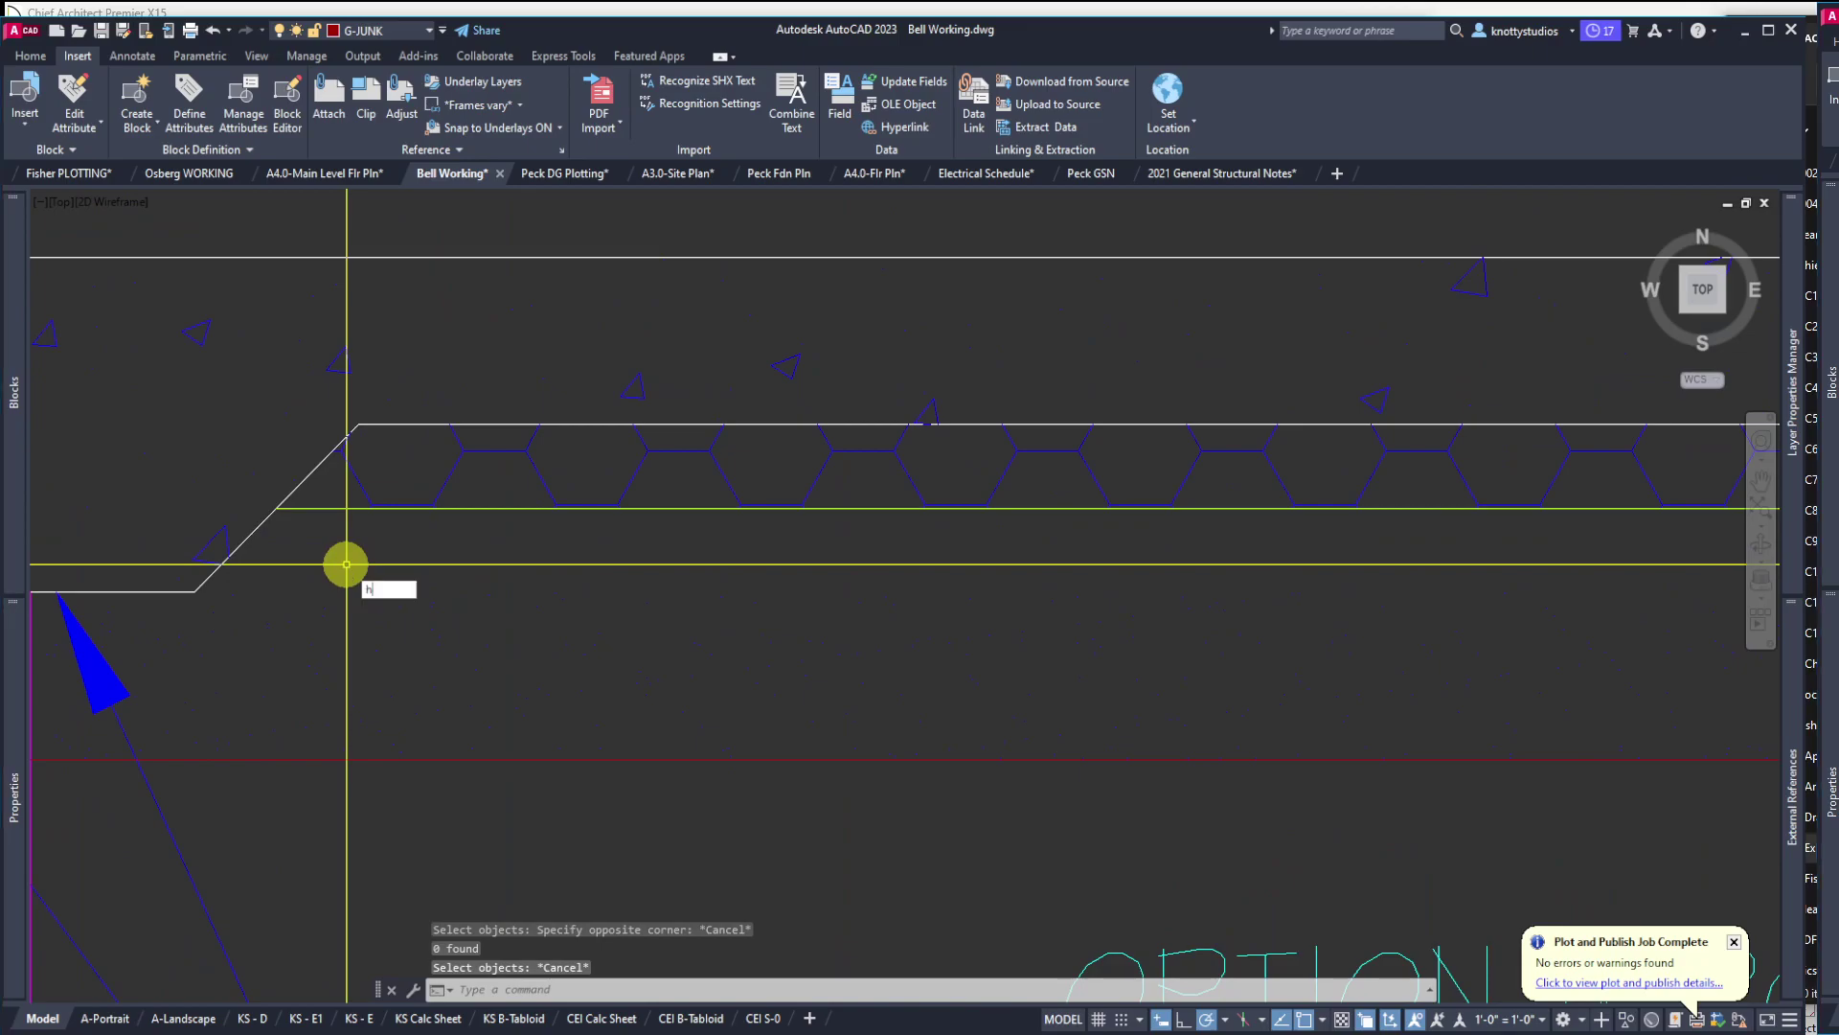
pyautogui.press('Return')
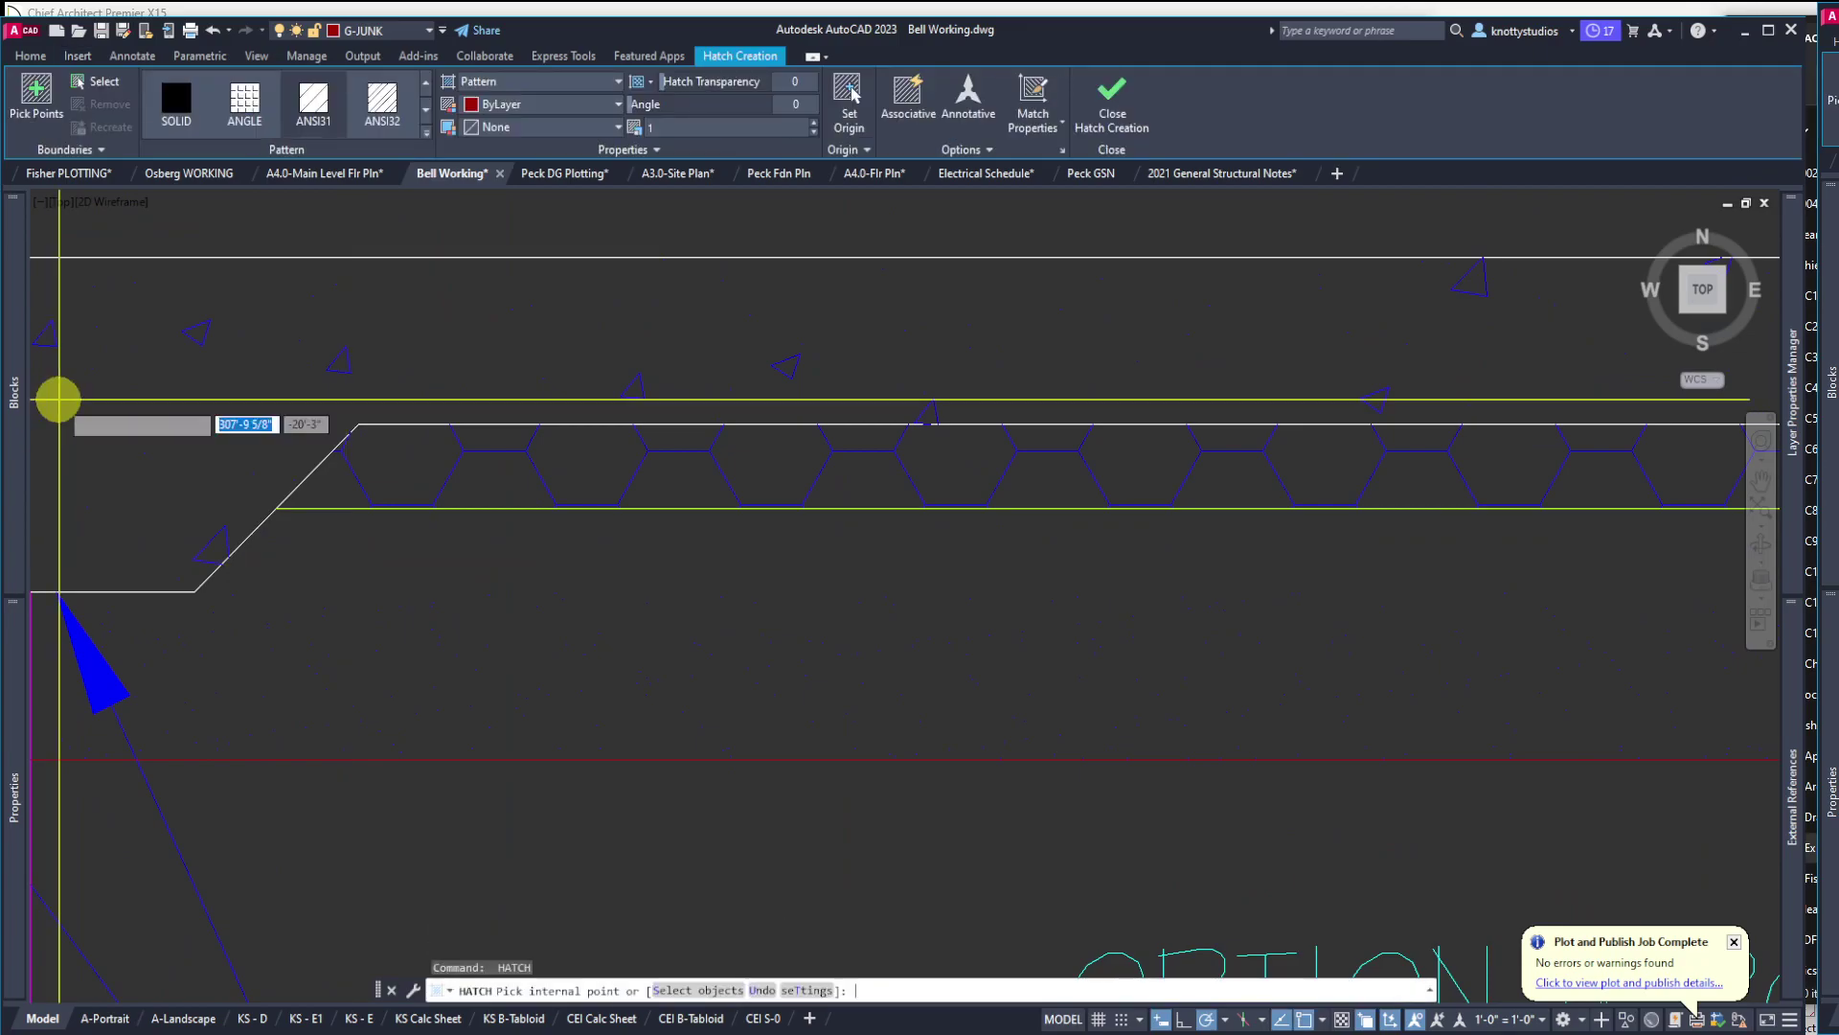
# End HATCH, then undo twice with U to remove the added hatch
pyautogui.press('Return')
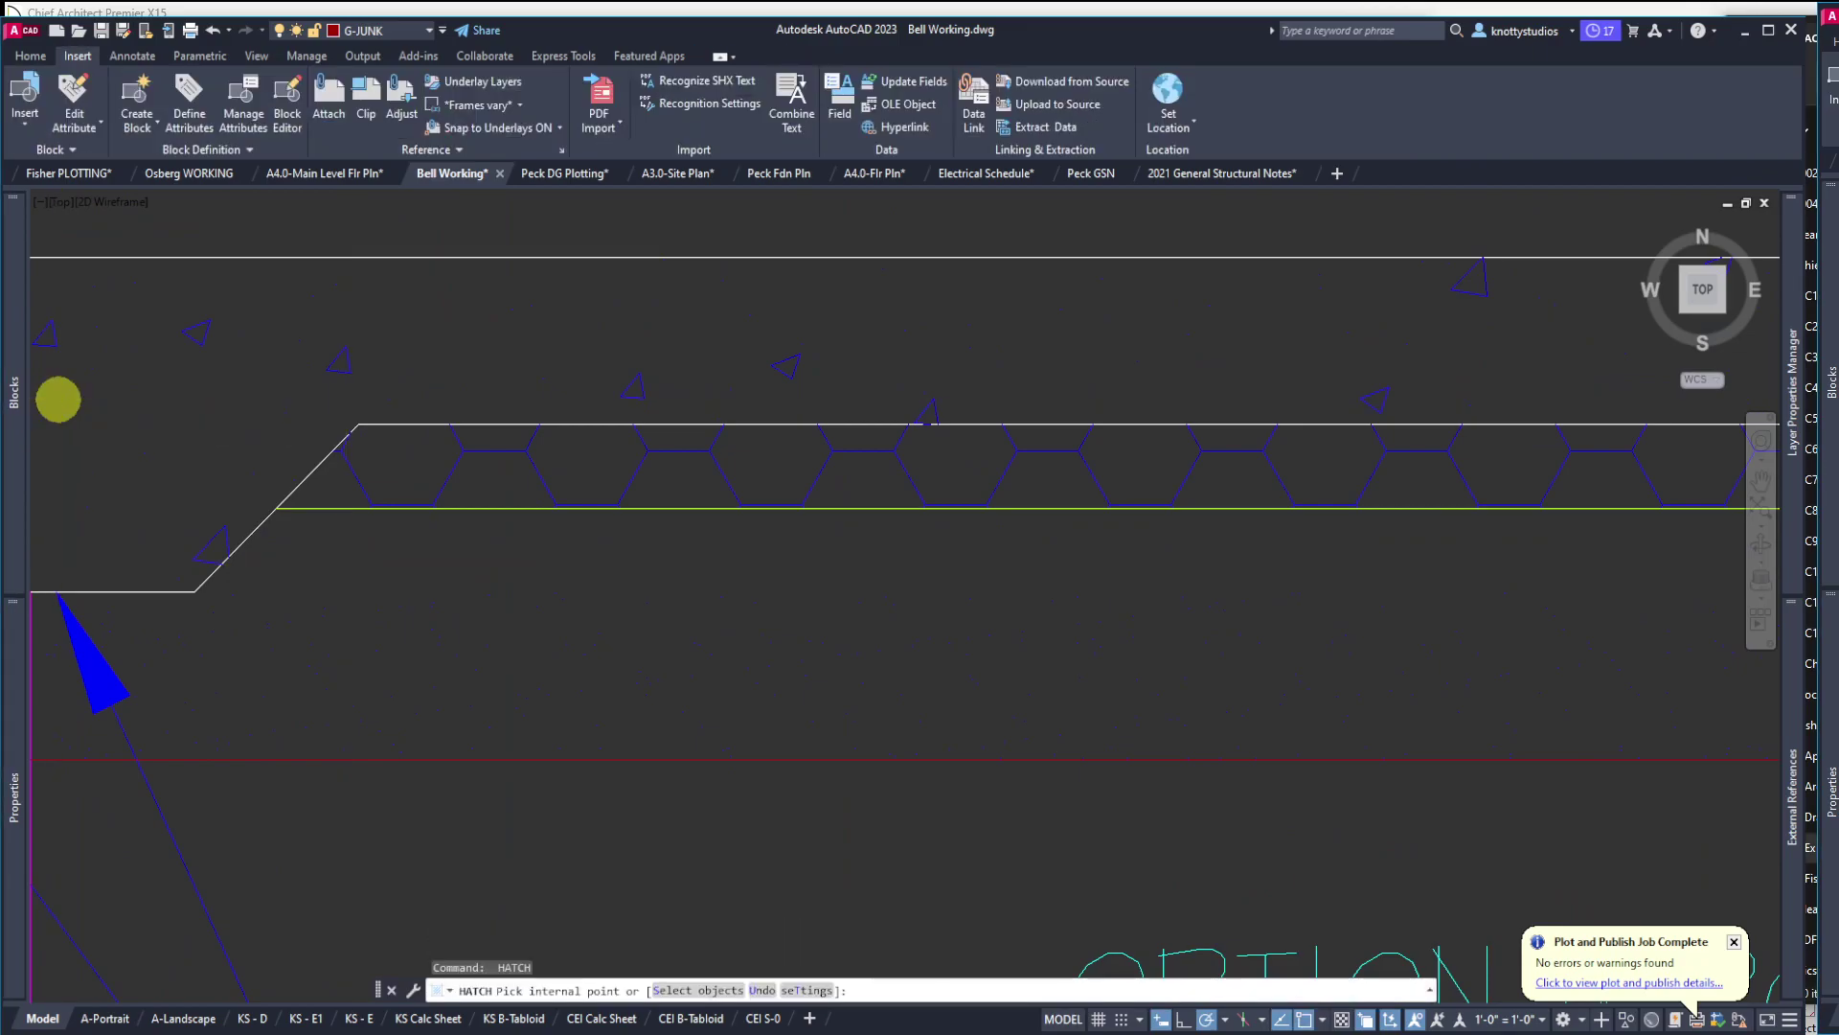
pyautogui.write('u')
pyautogui.press('Return')
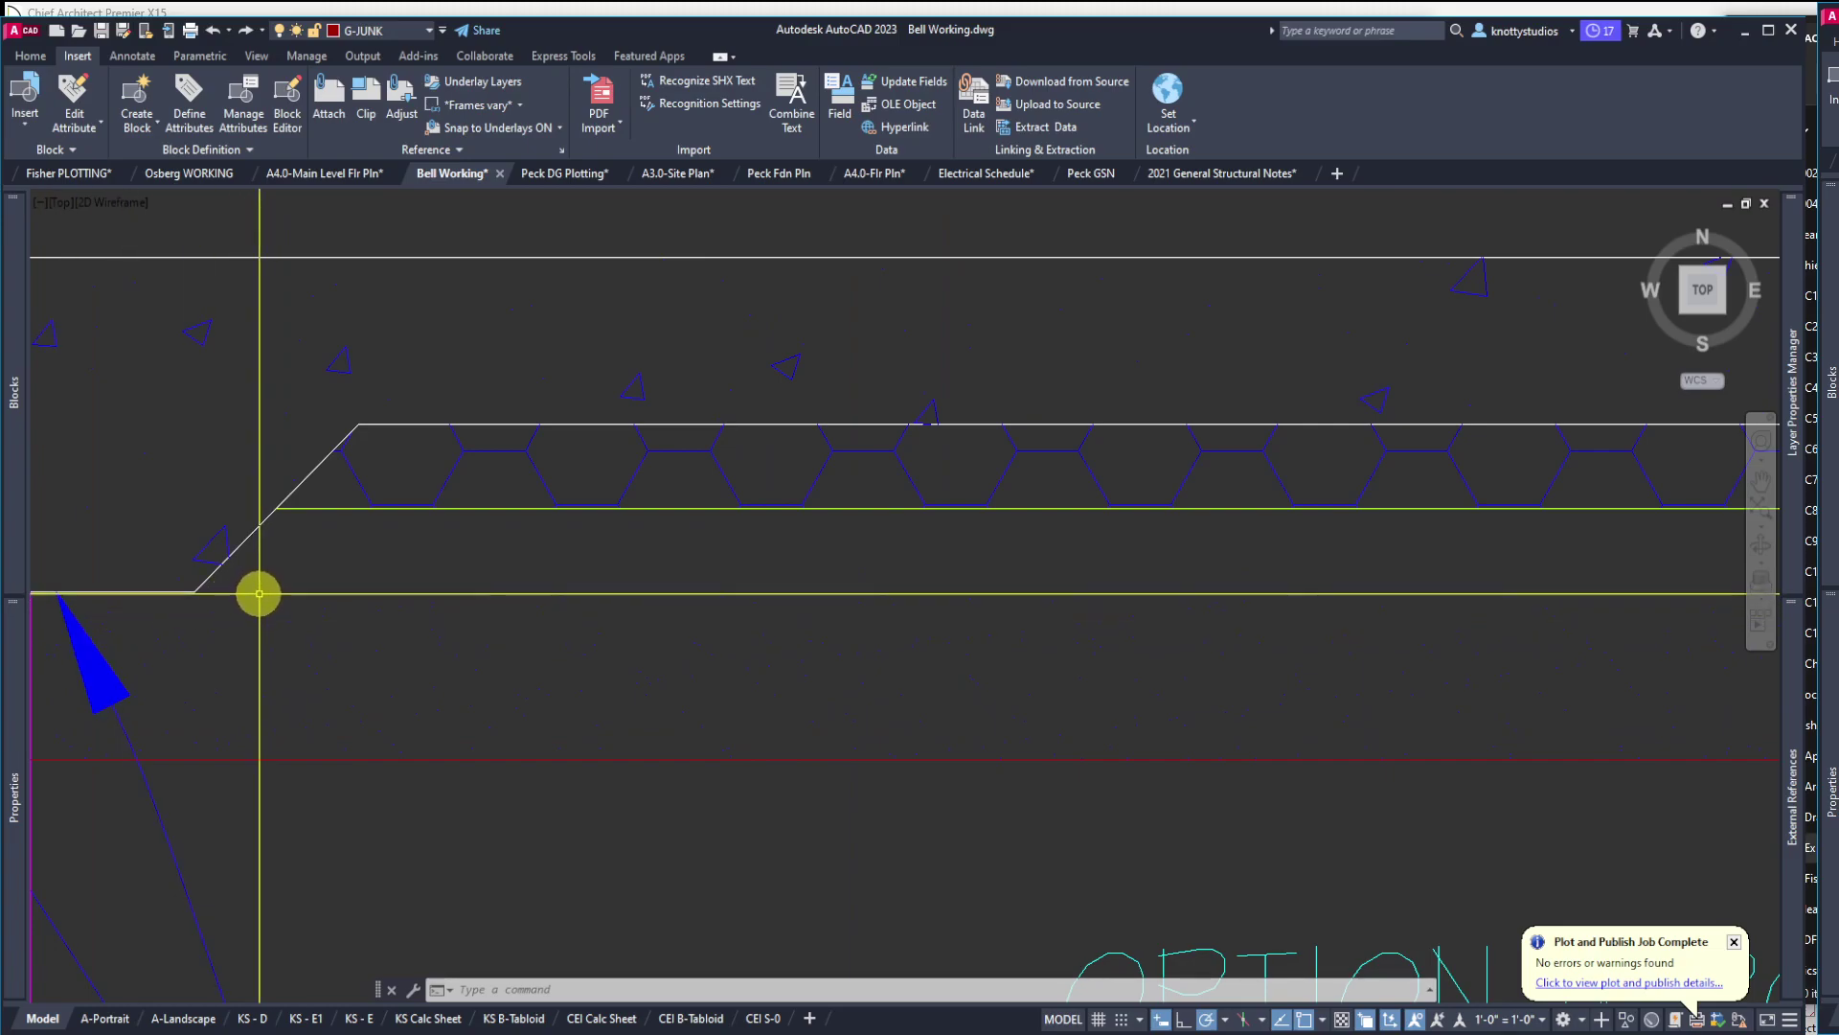
pyautogui.write('u')
pyautogui.press('Return')
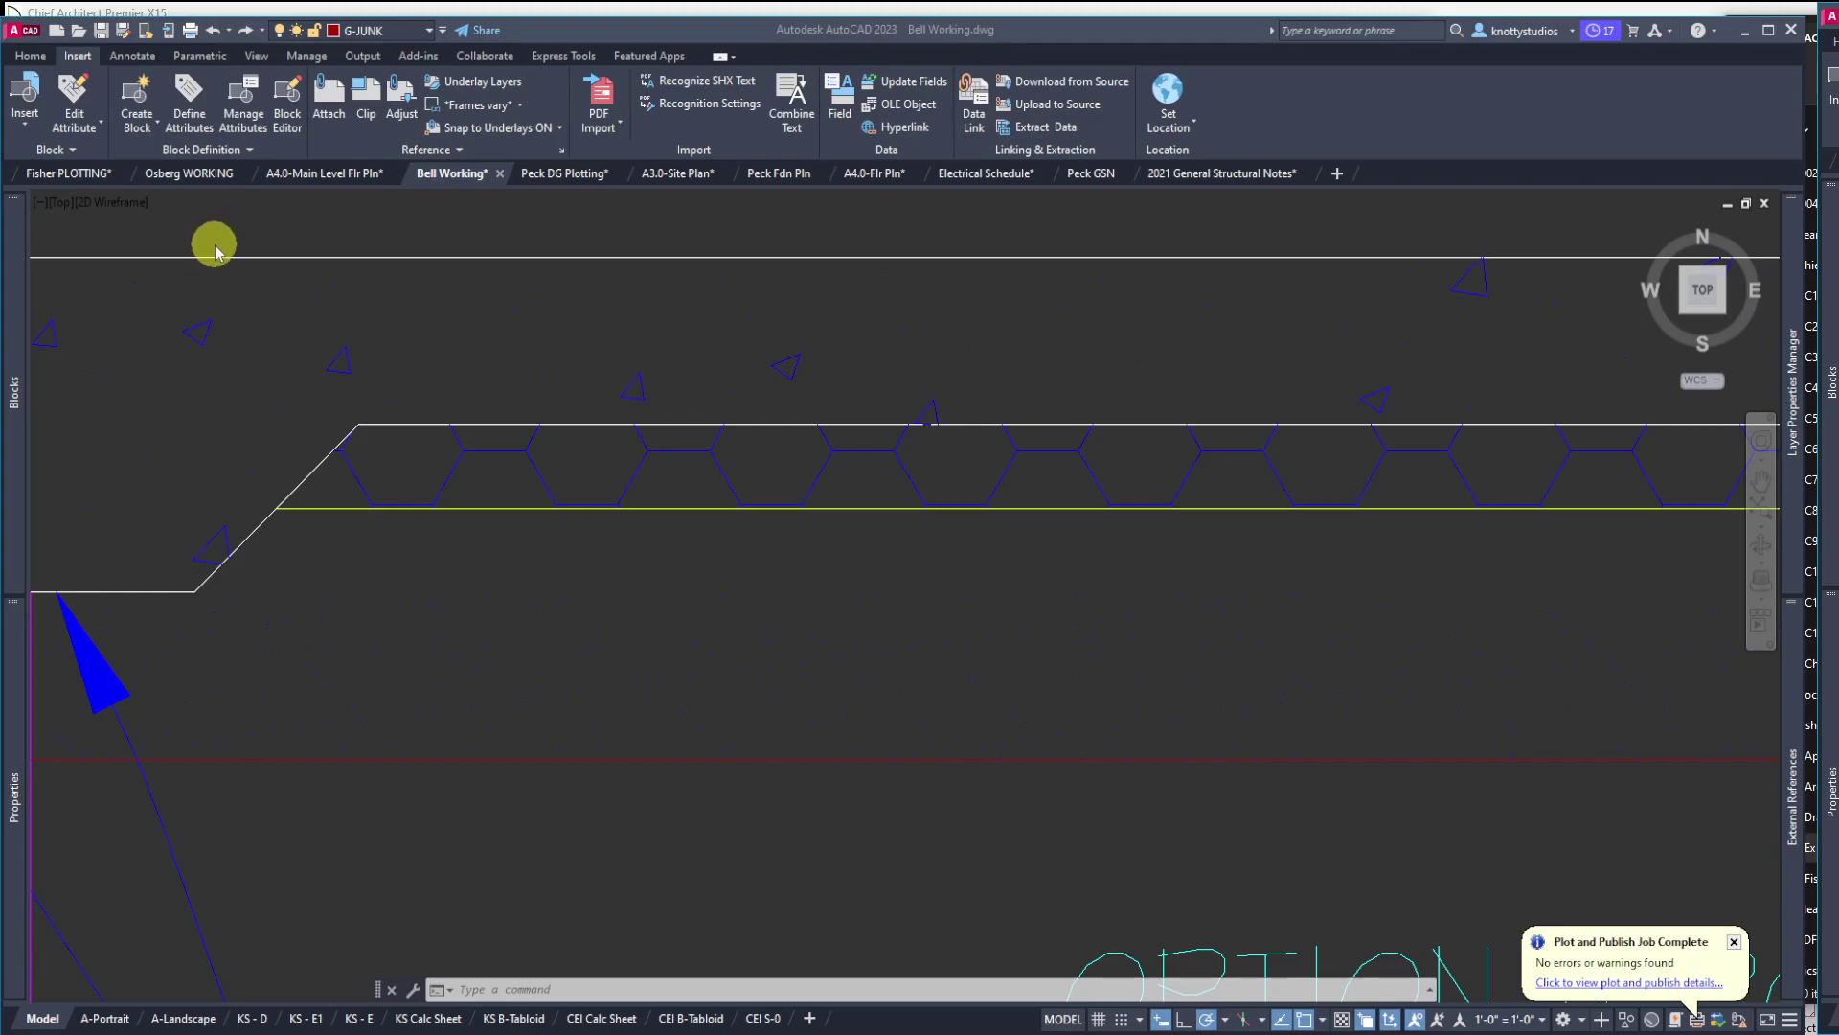
# Dismiss the context menu, start INSERT, then cancel the pending selection
pyautogui.rightClick(434, 557)
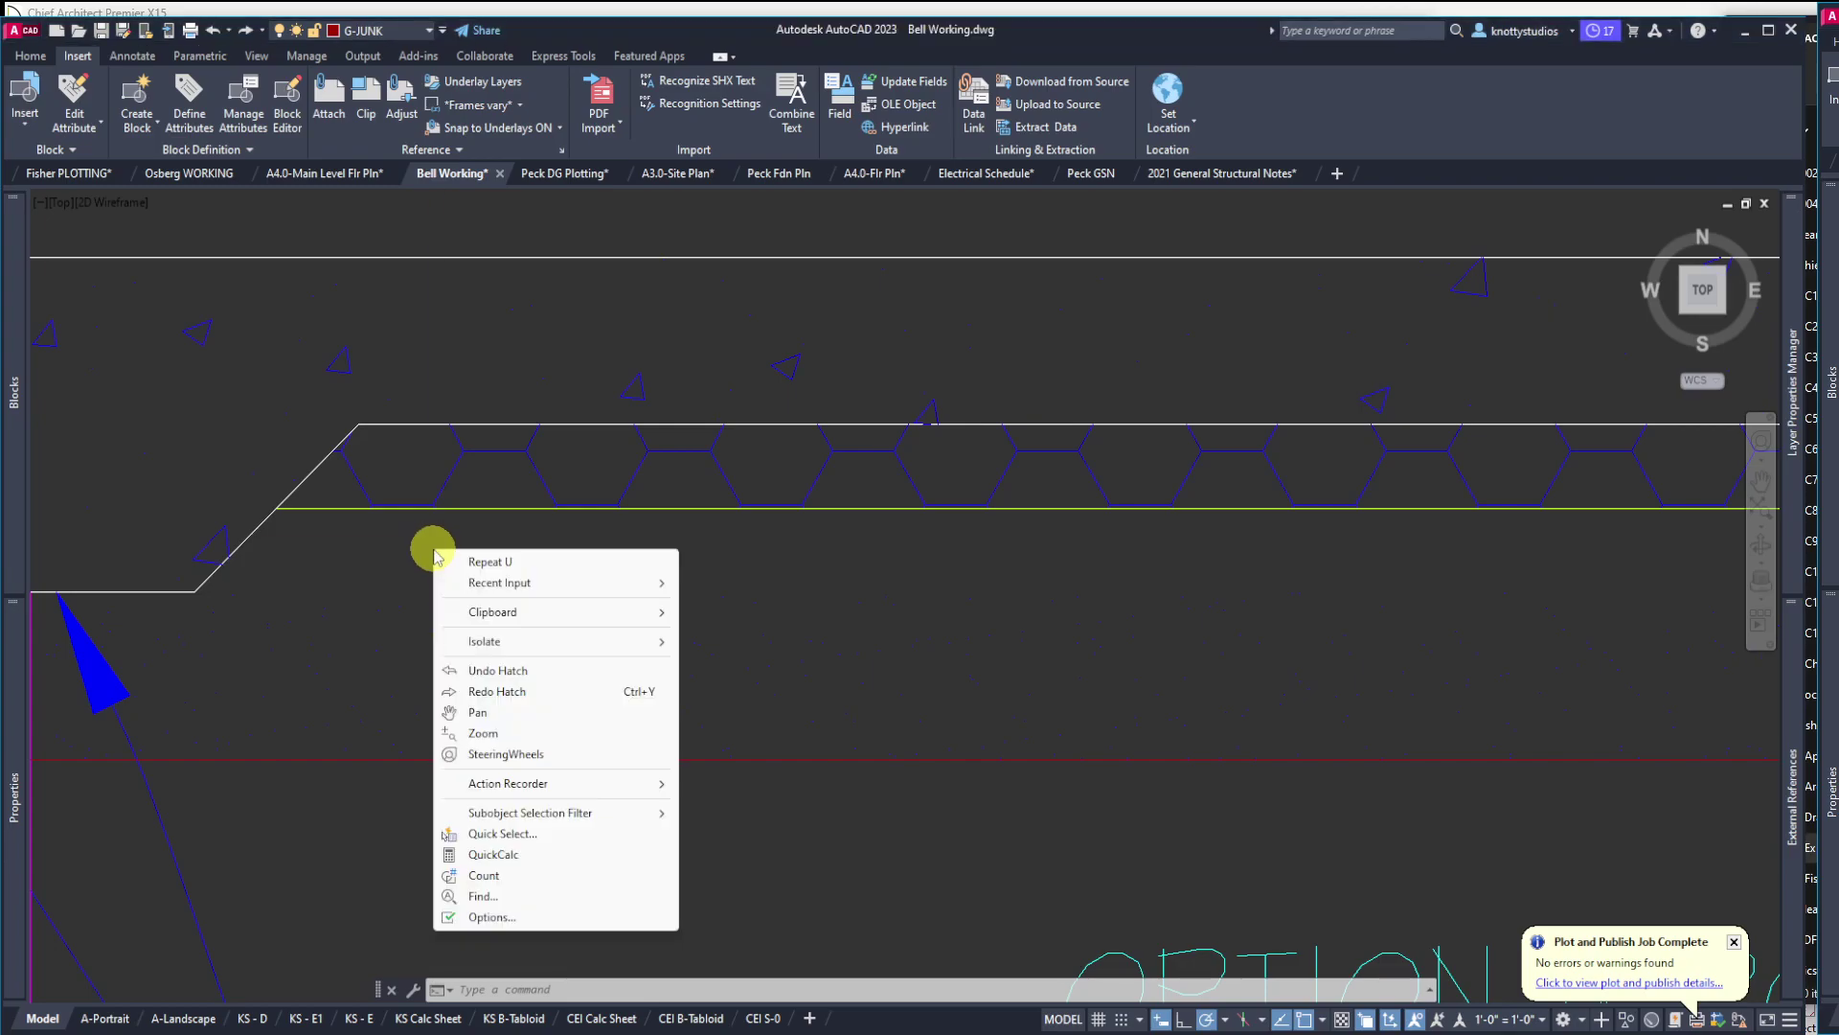
pyautogui.click(414, 529)
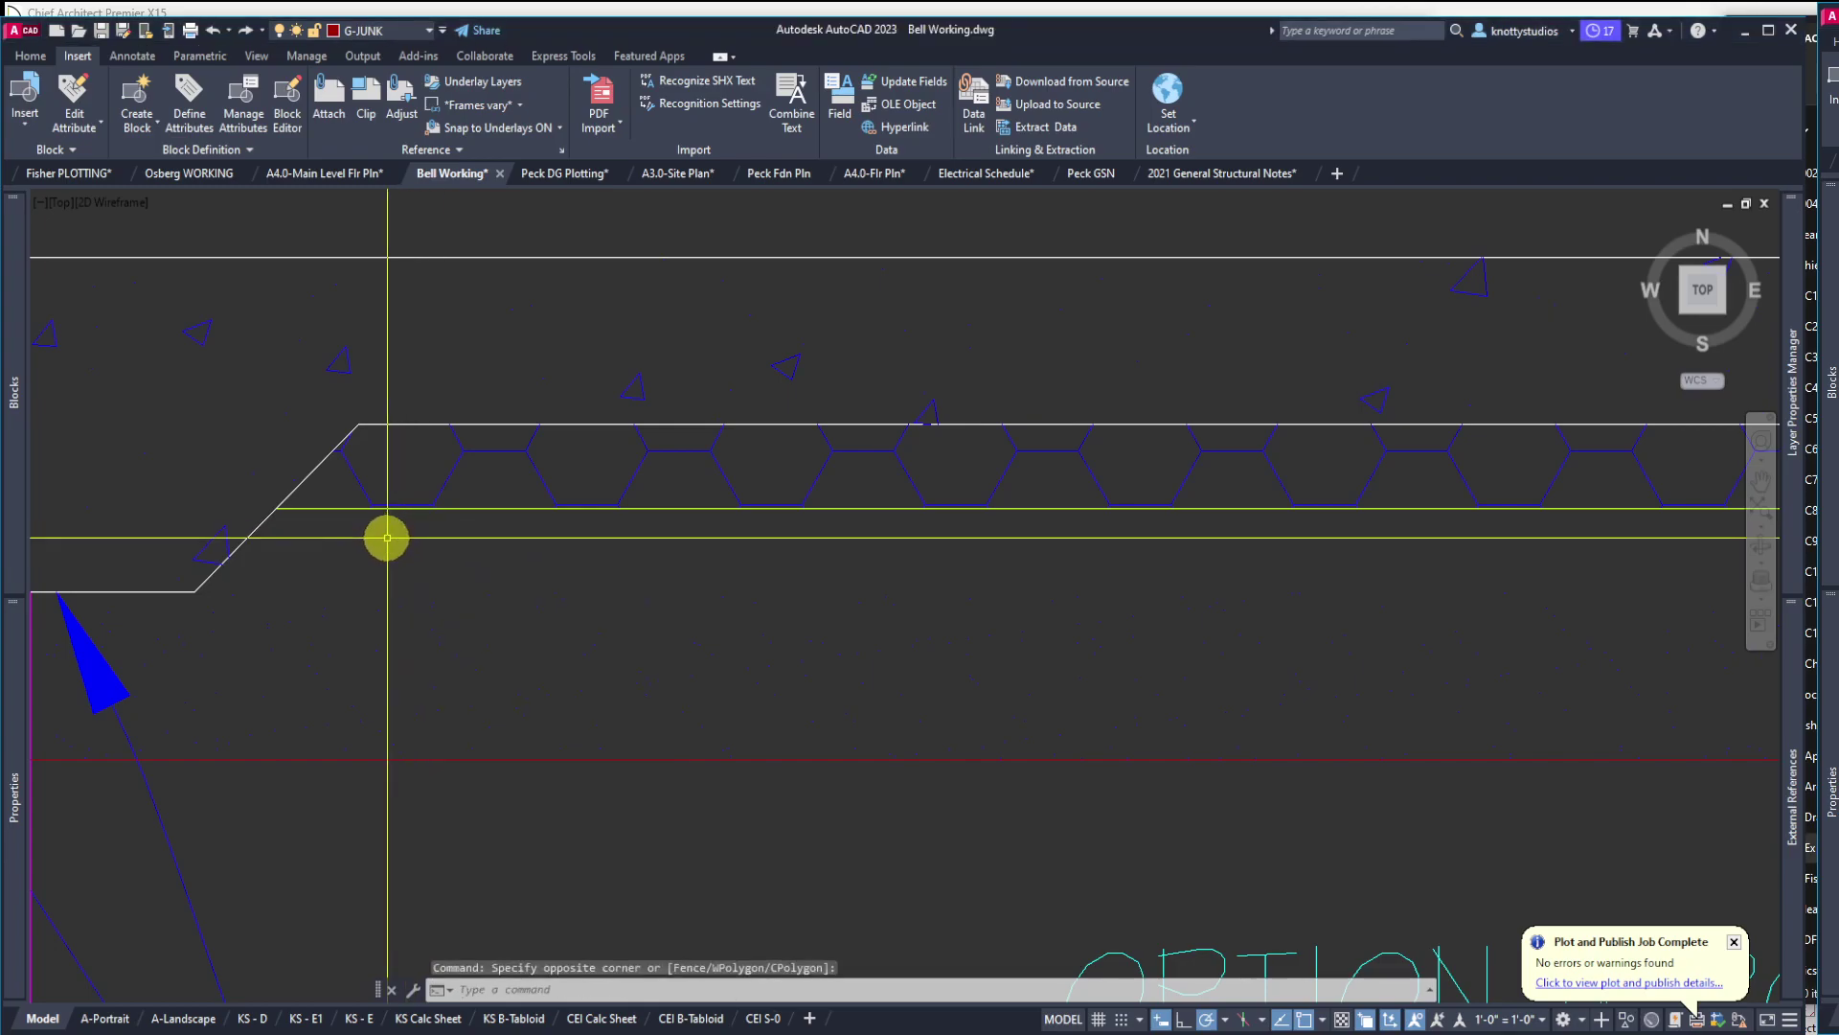
pyautogui.press('Escape')
pyautogui.write('i')
pyautogui.press('Return')
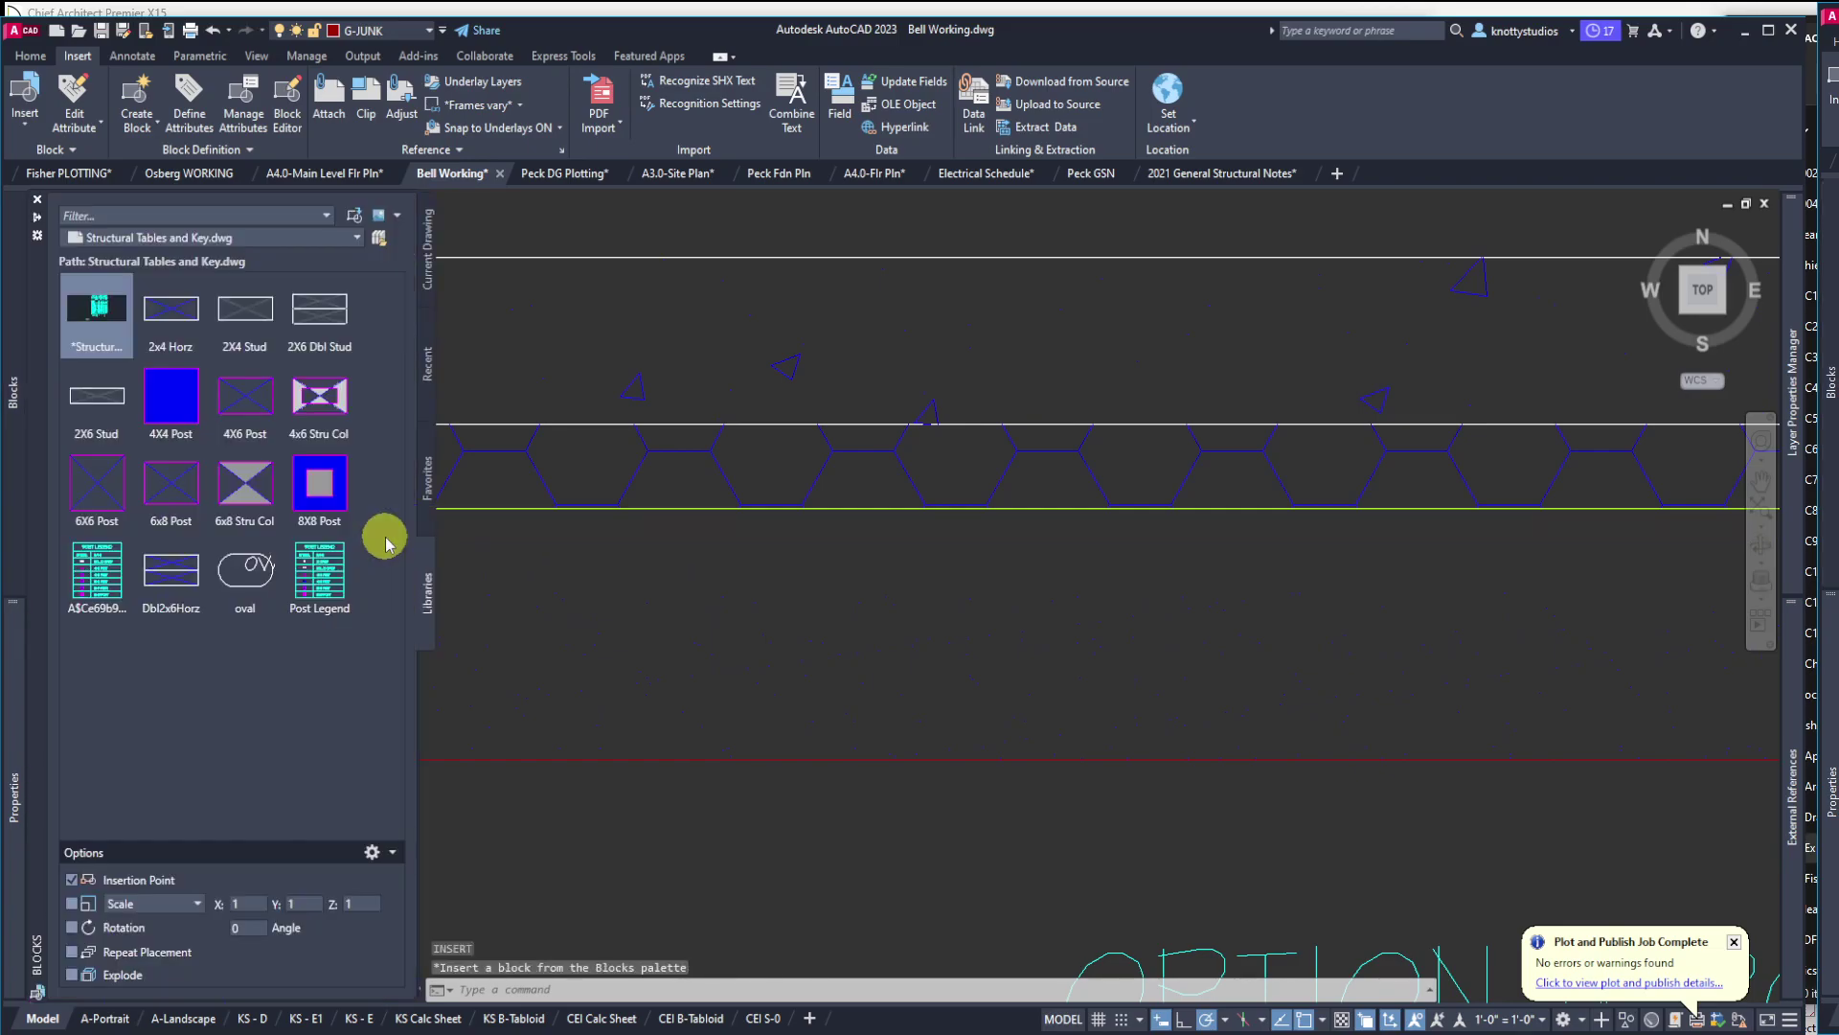
pyautogui.click(802, 607)
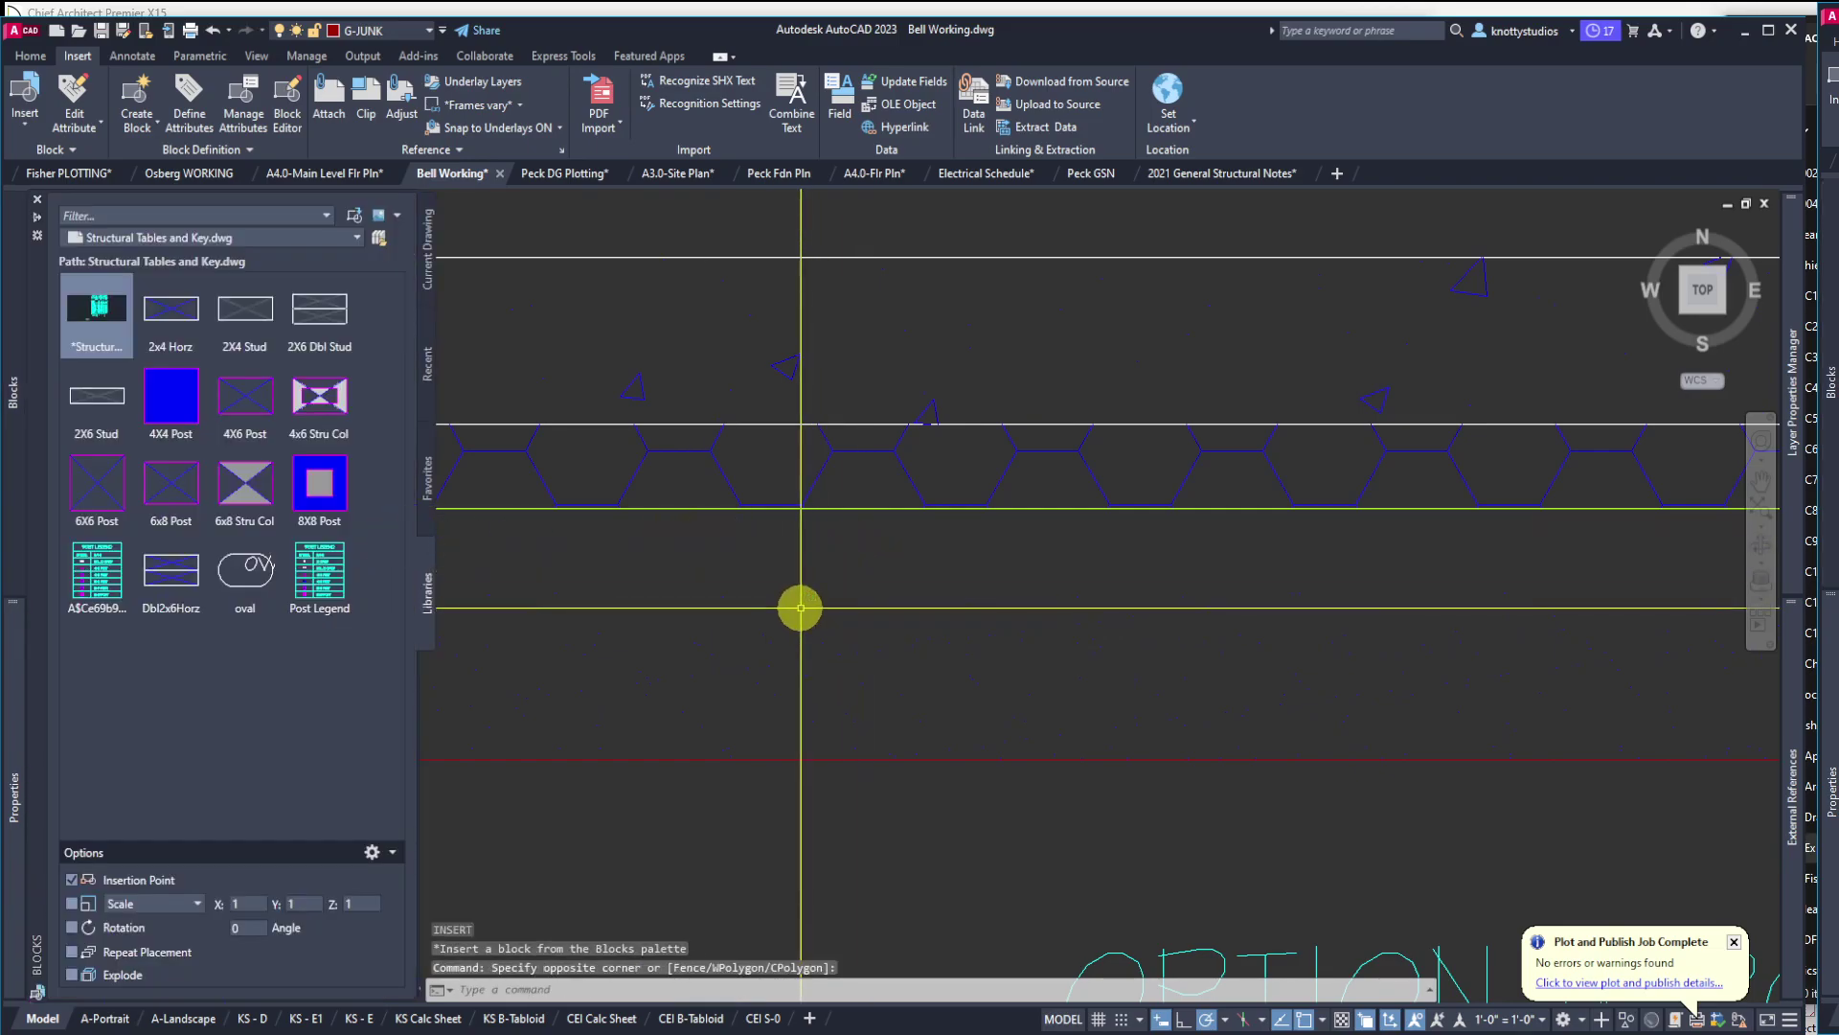
pyautogui.press('Escape')
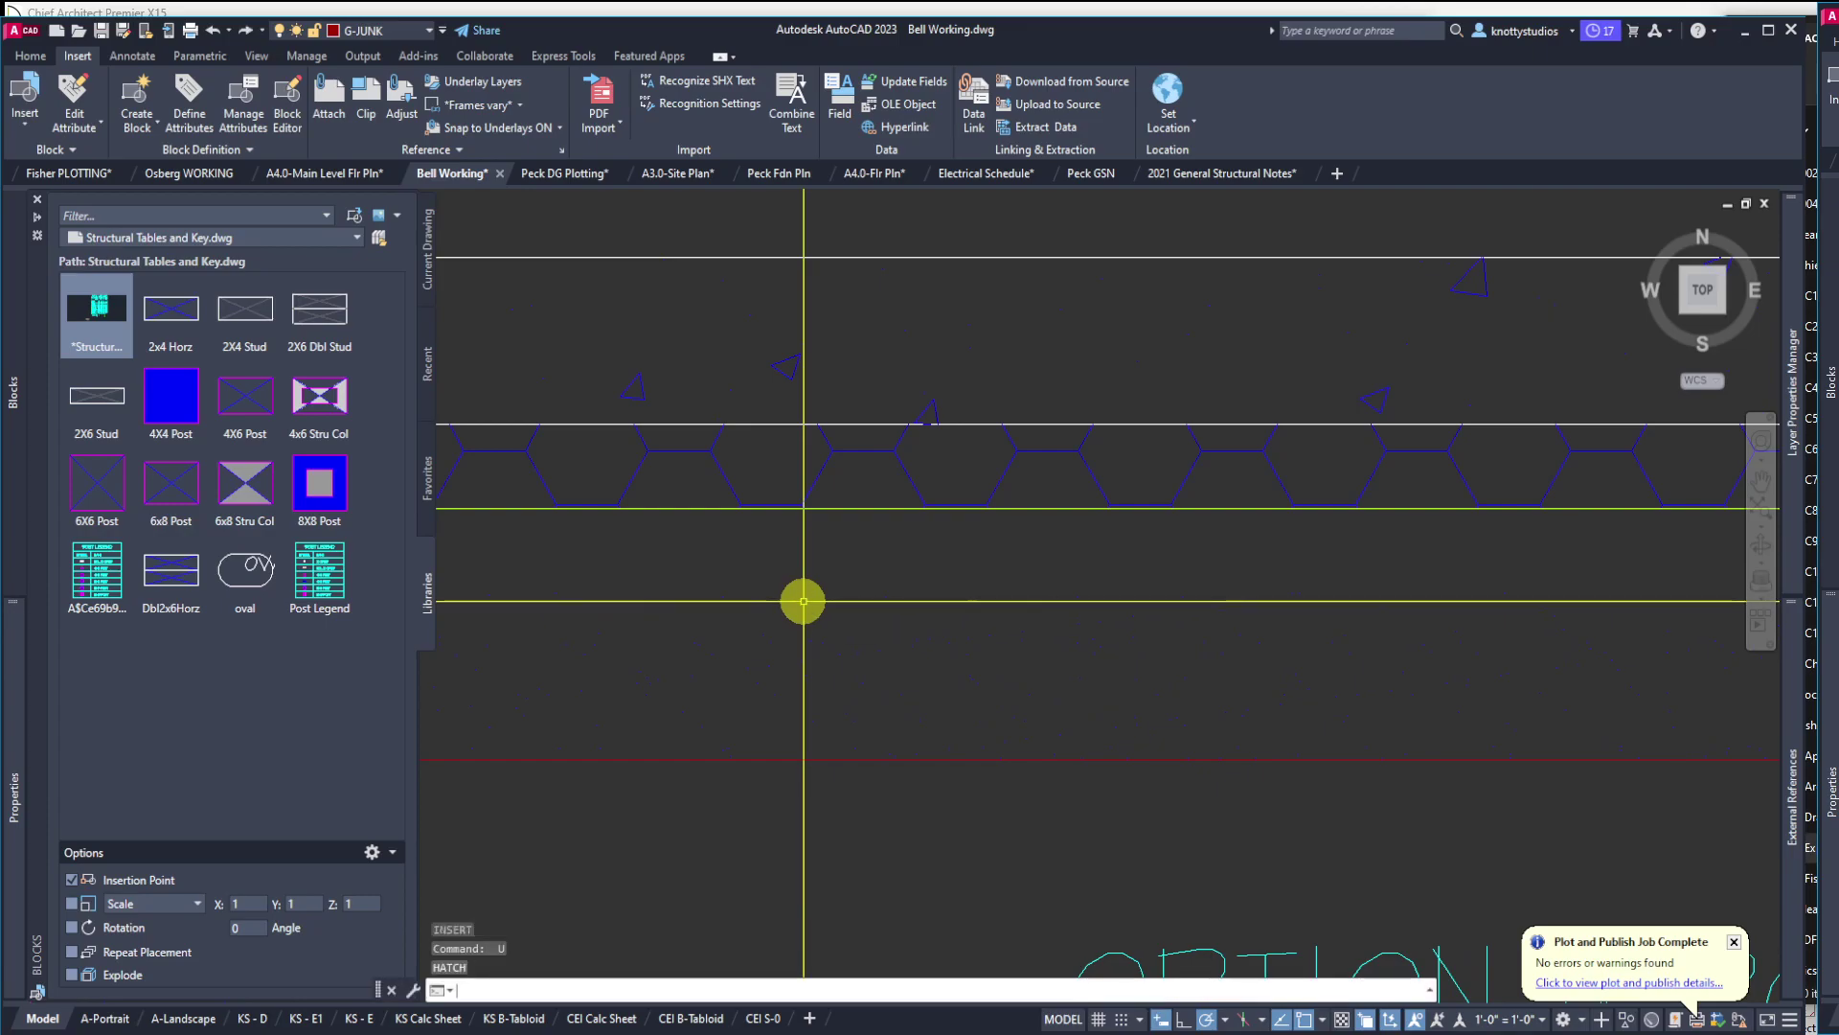
# Undo four more times, reversing recent IntelliZooms and the CHPROP change
pyautogui.write('u')
pyautogui.press('Return')
pyautogui.press('Return')
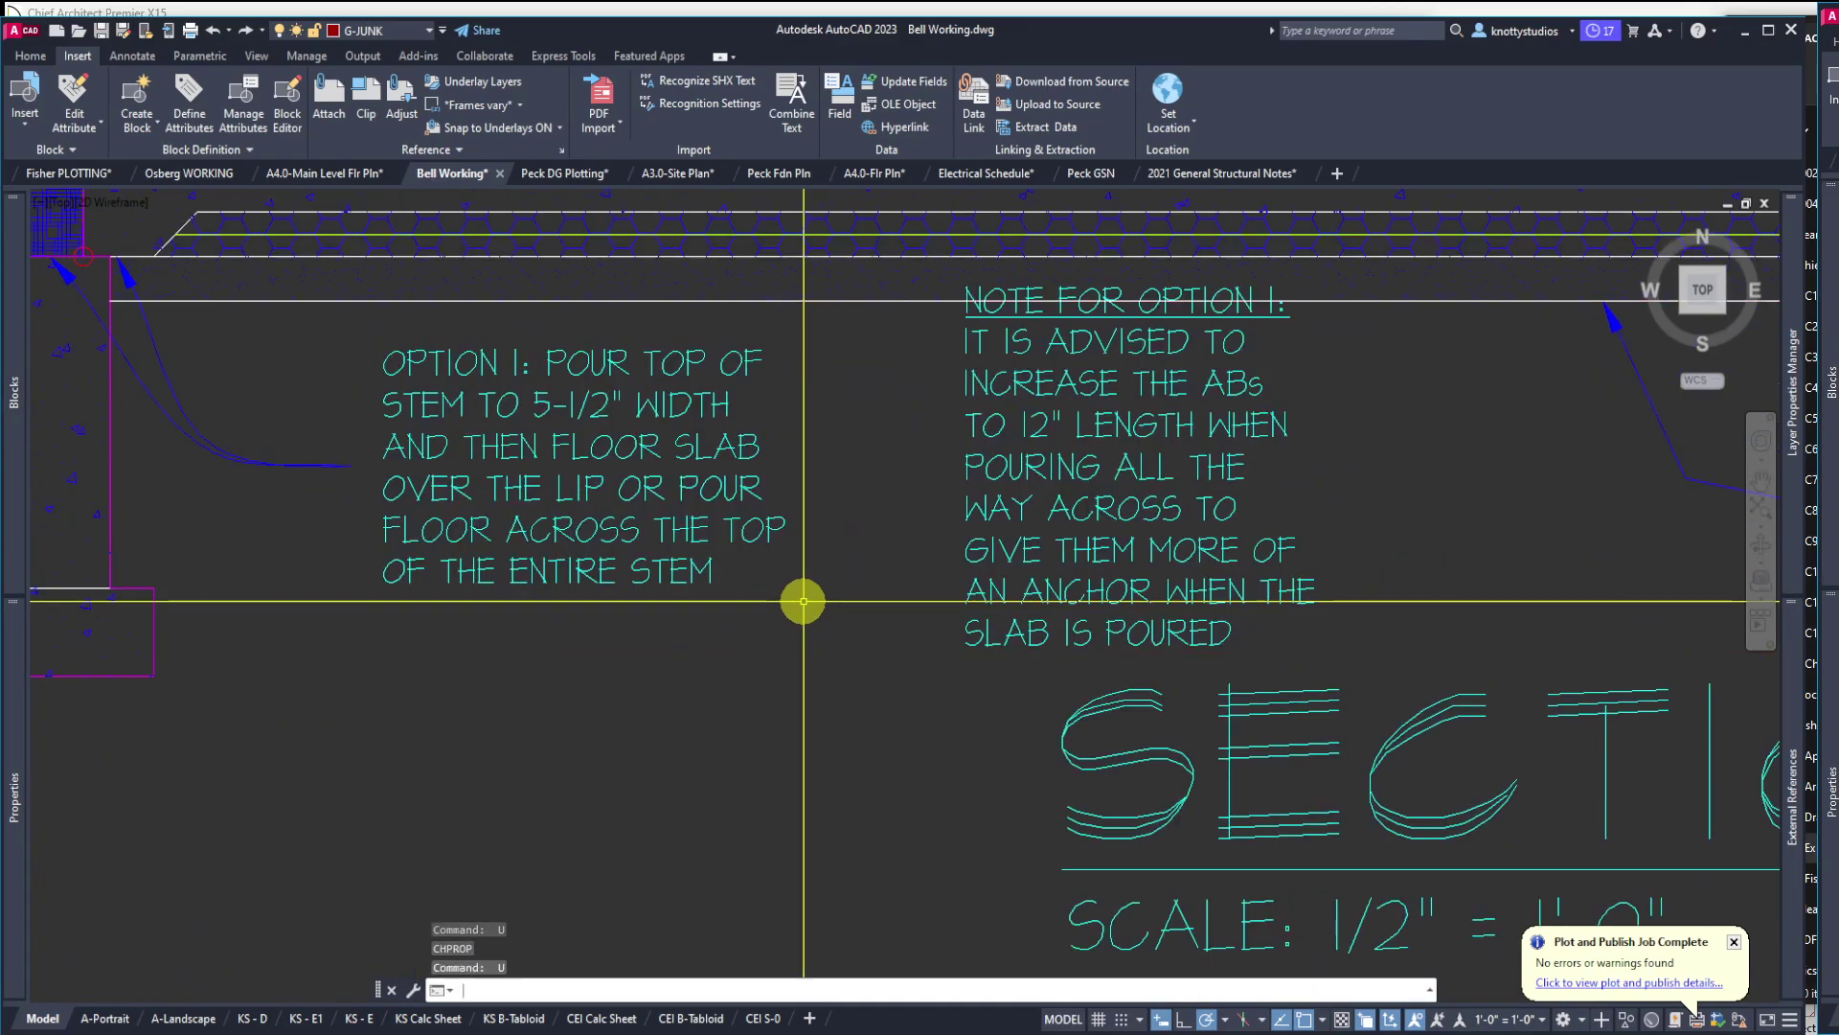
pyautogui.press('Return')
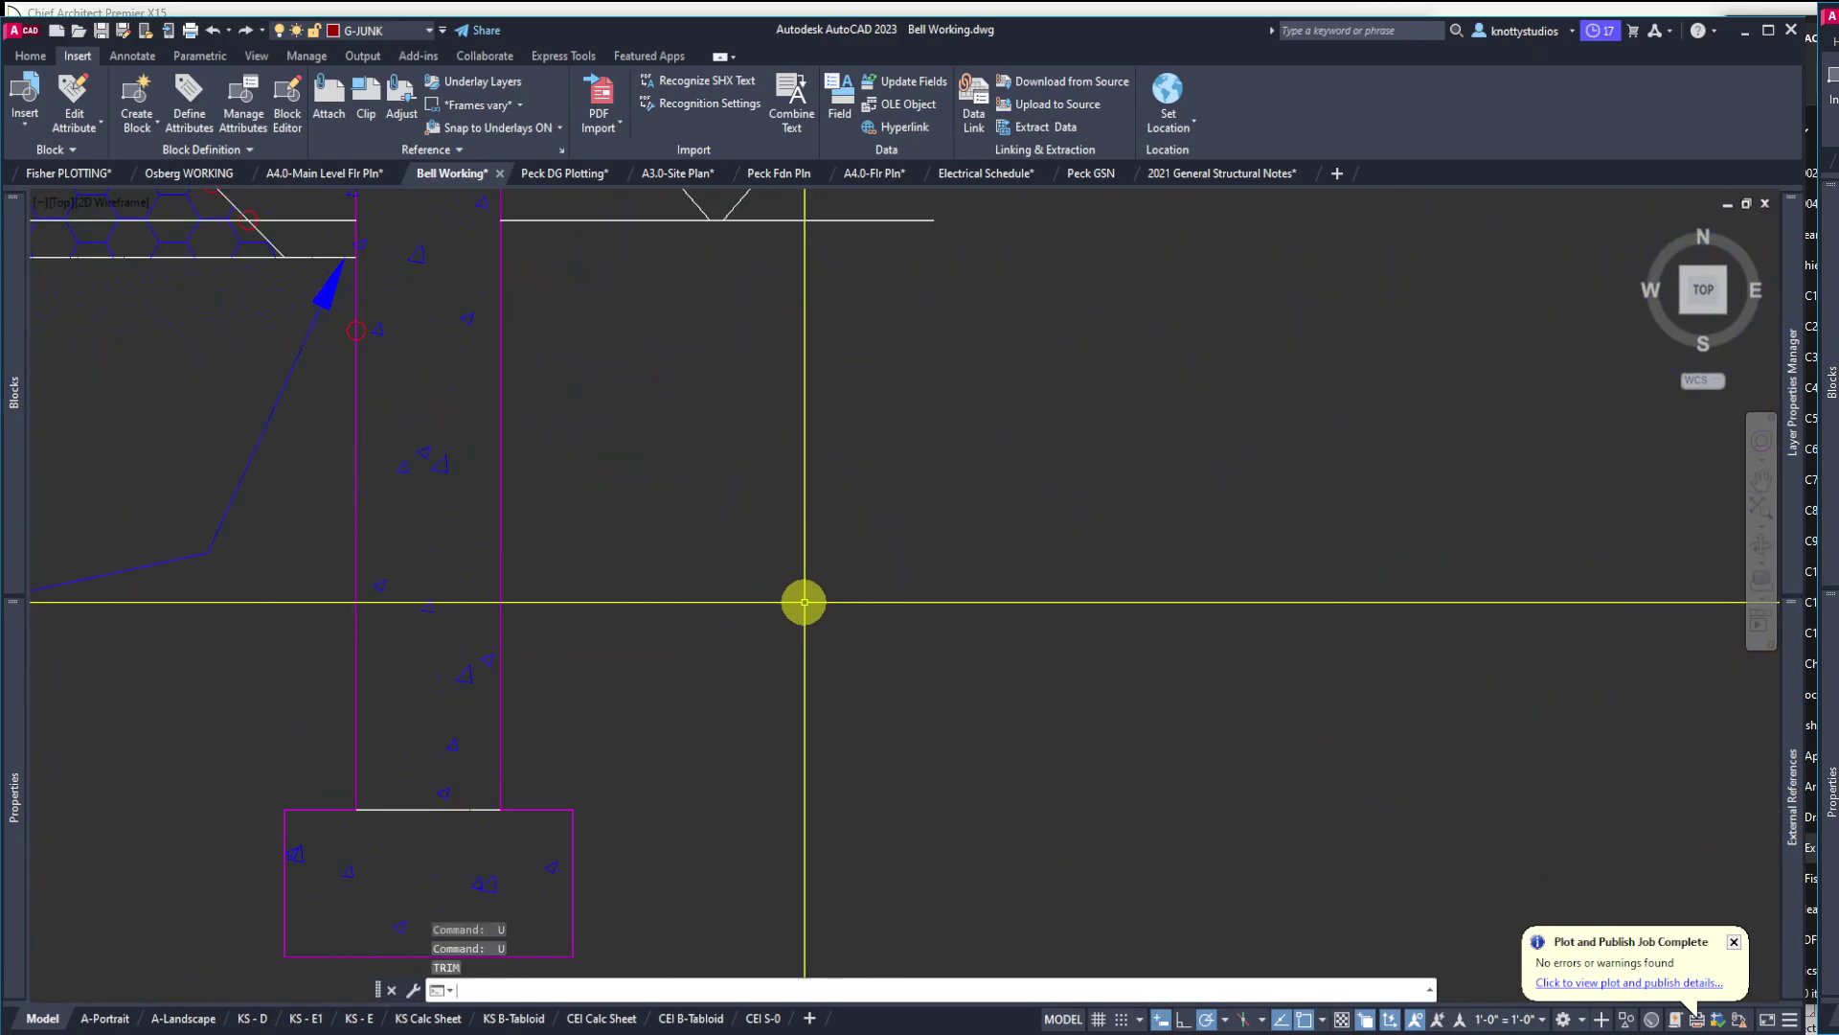
pyautogui.press('Return')
pyautogui.press('Return')
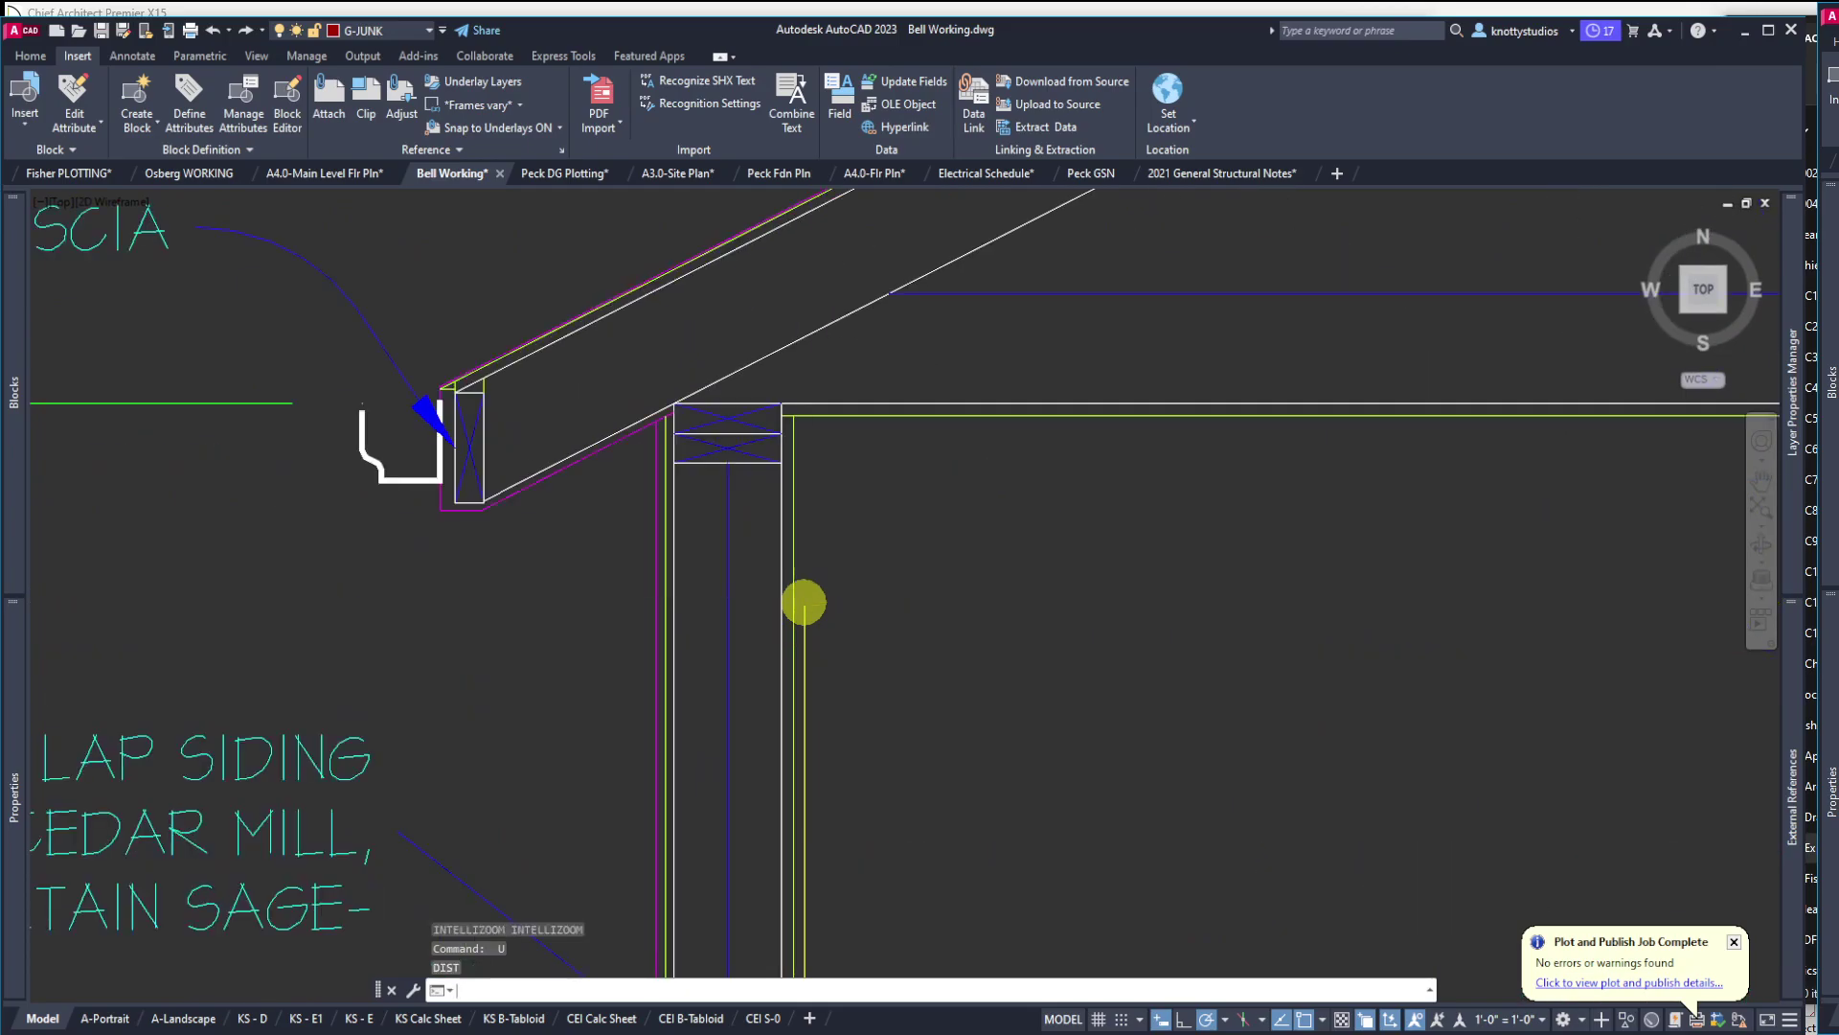
pyautogui.press('Return')
pyautogui.press('Return')
pyautogui.press('Return')
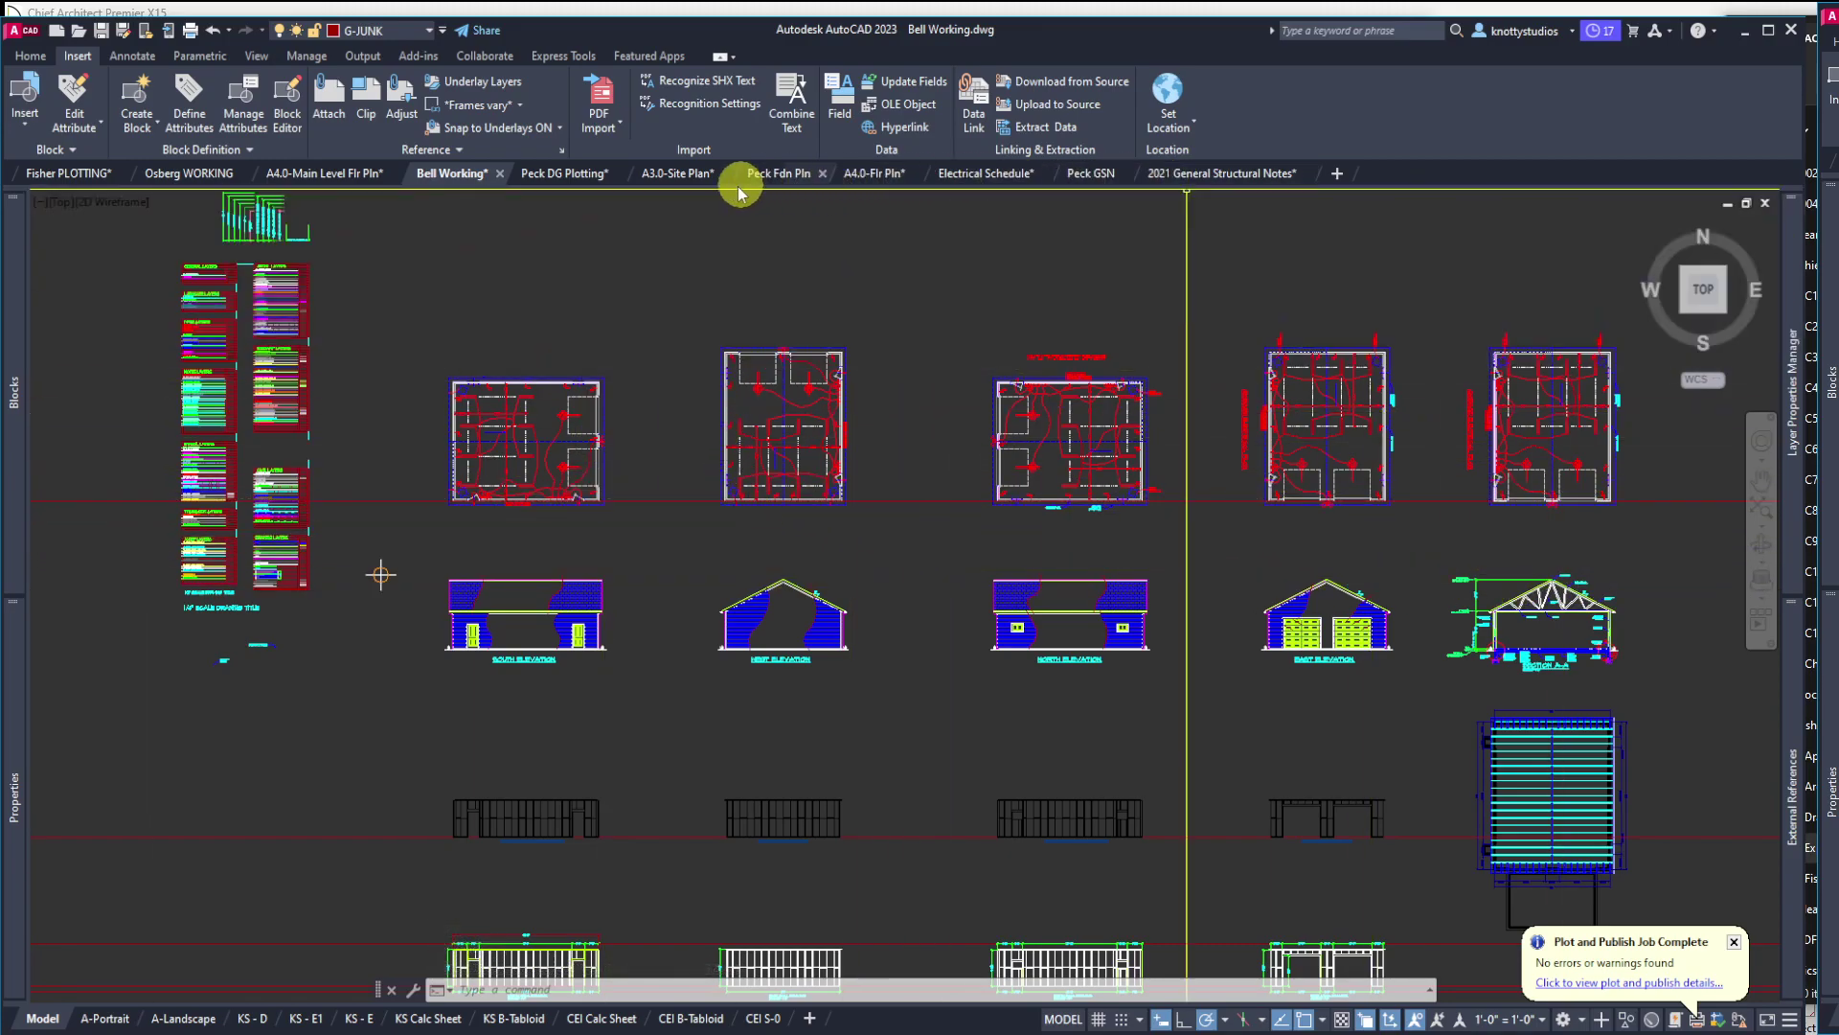
# Open Common Truss @ Top Plate Connection.dwg and zoom to extents to show the whole detail
pyautogui.click(77, 33)
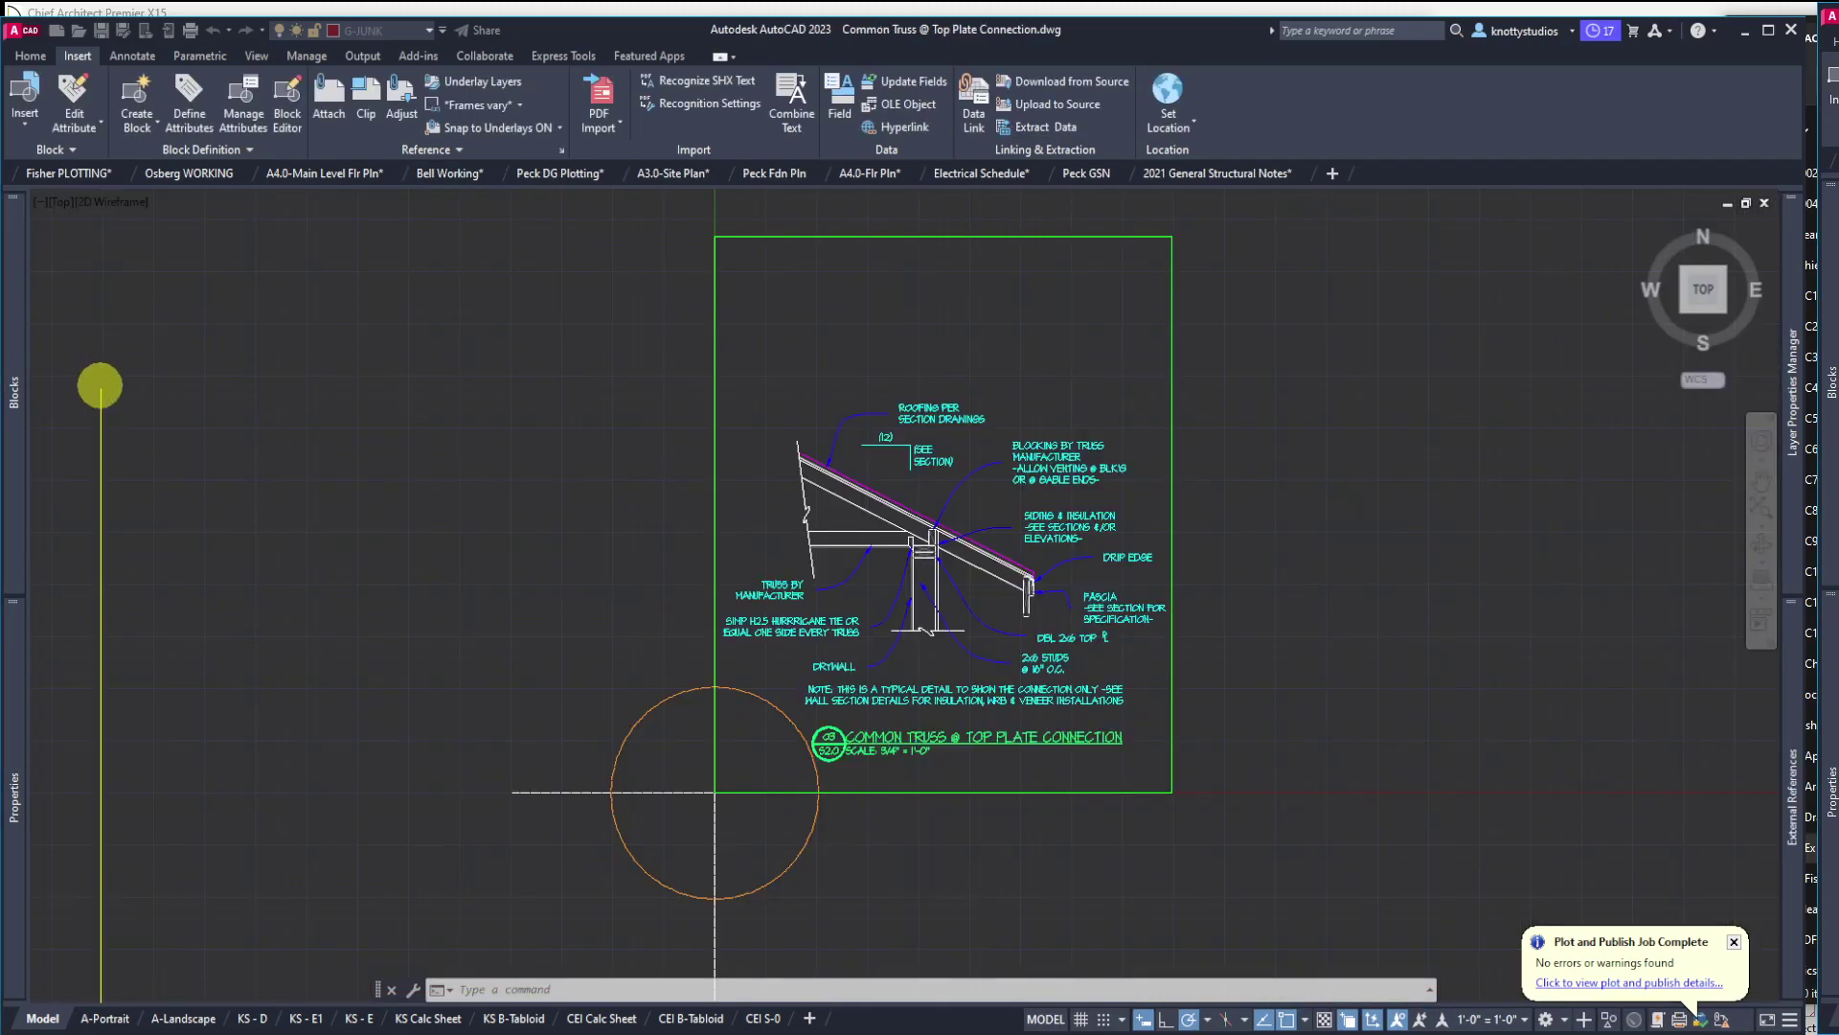
pyautogui.scroll(4, 1145, 604)
pyautogui.scroll(4, 1159, 604)
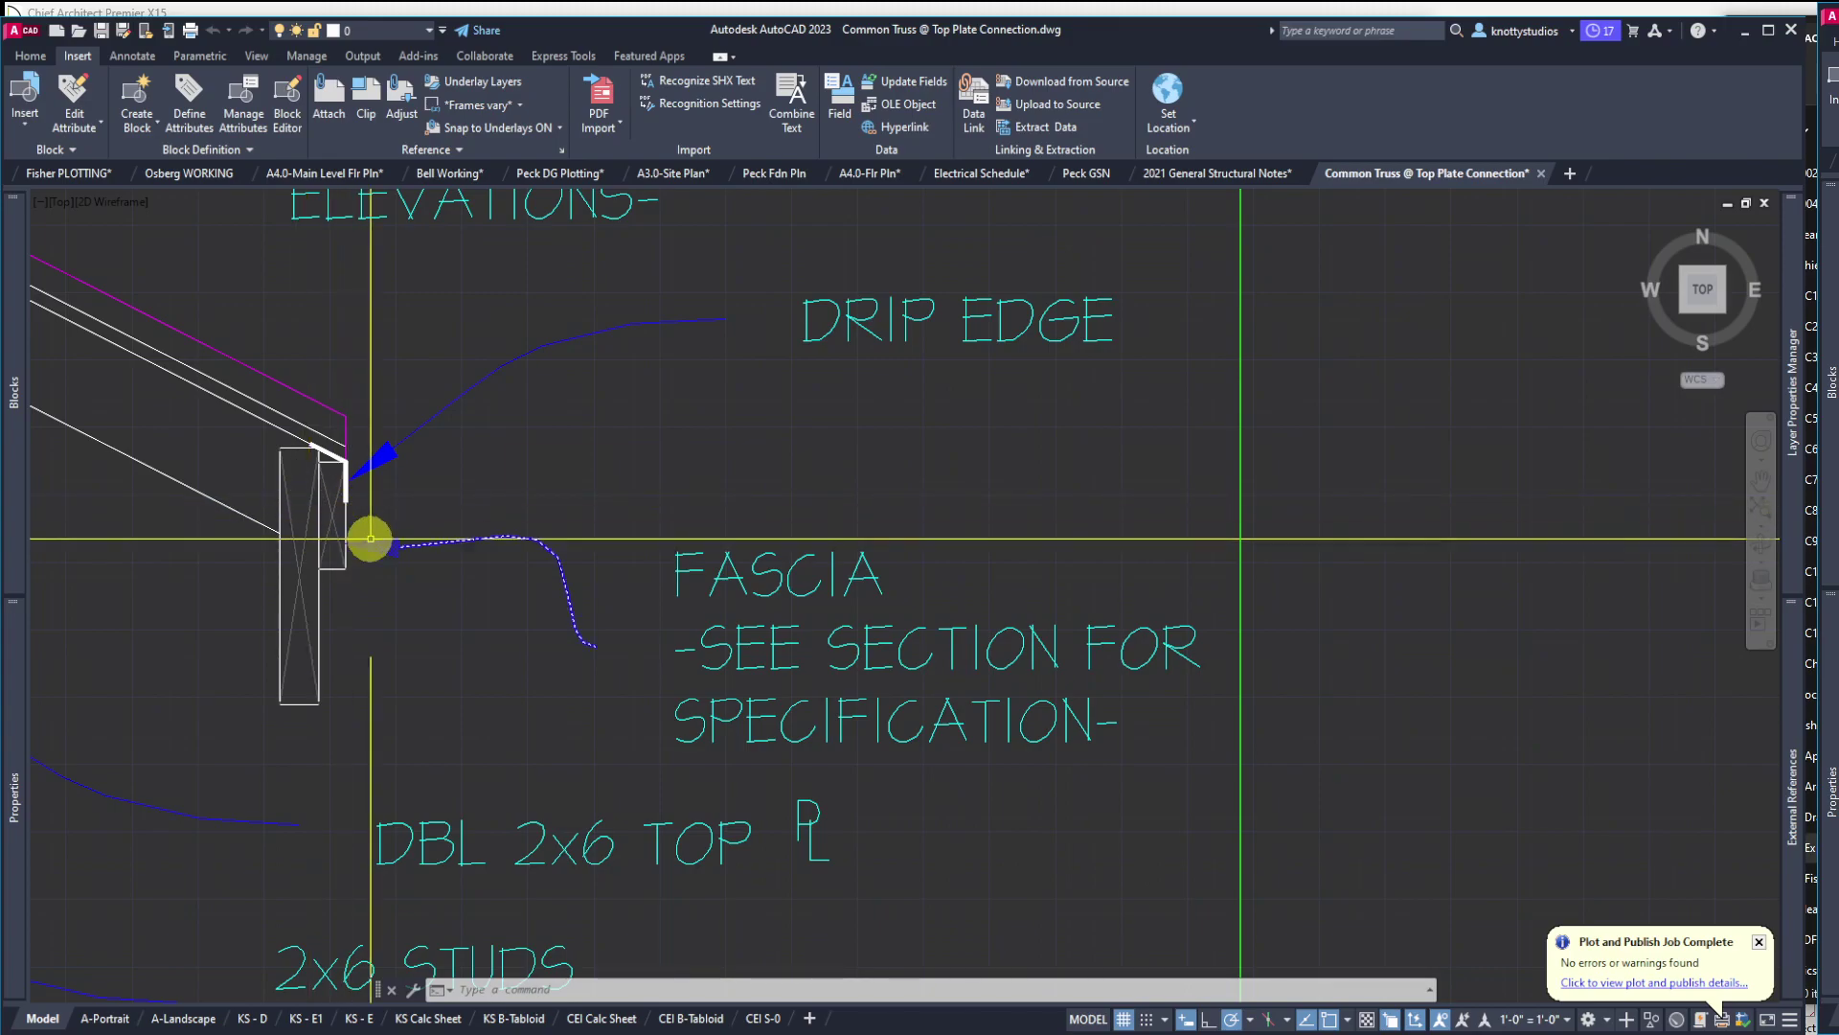
pyautogui.scroll(-4, 381, 592)
pyautogui.scroll(-2, 383, 597)
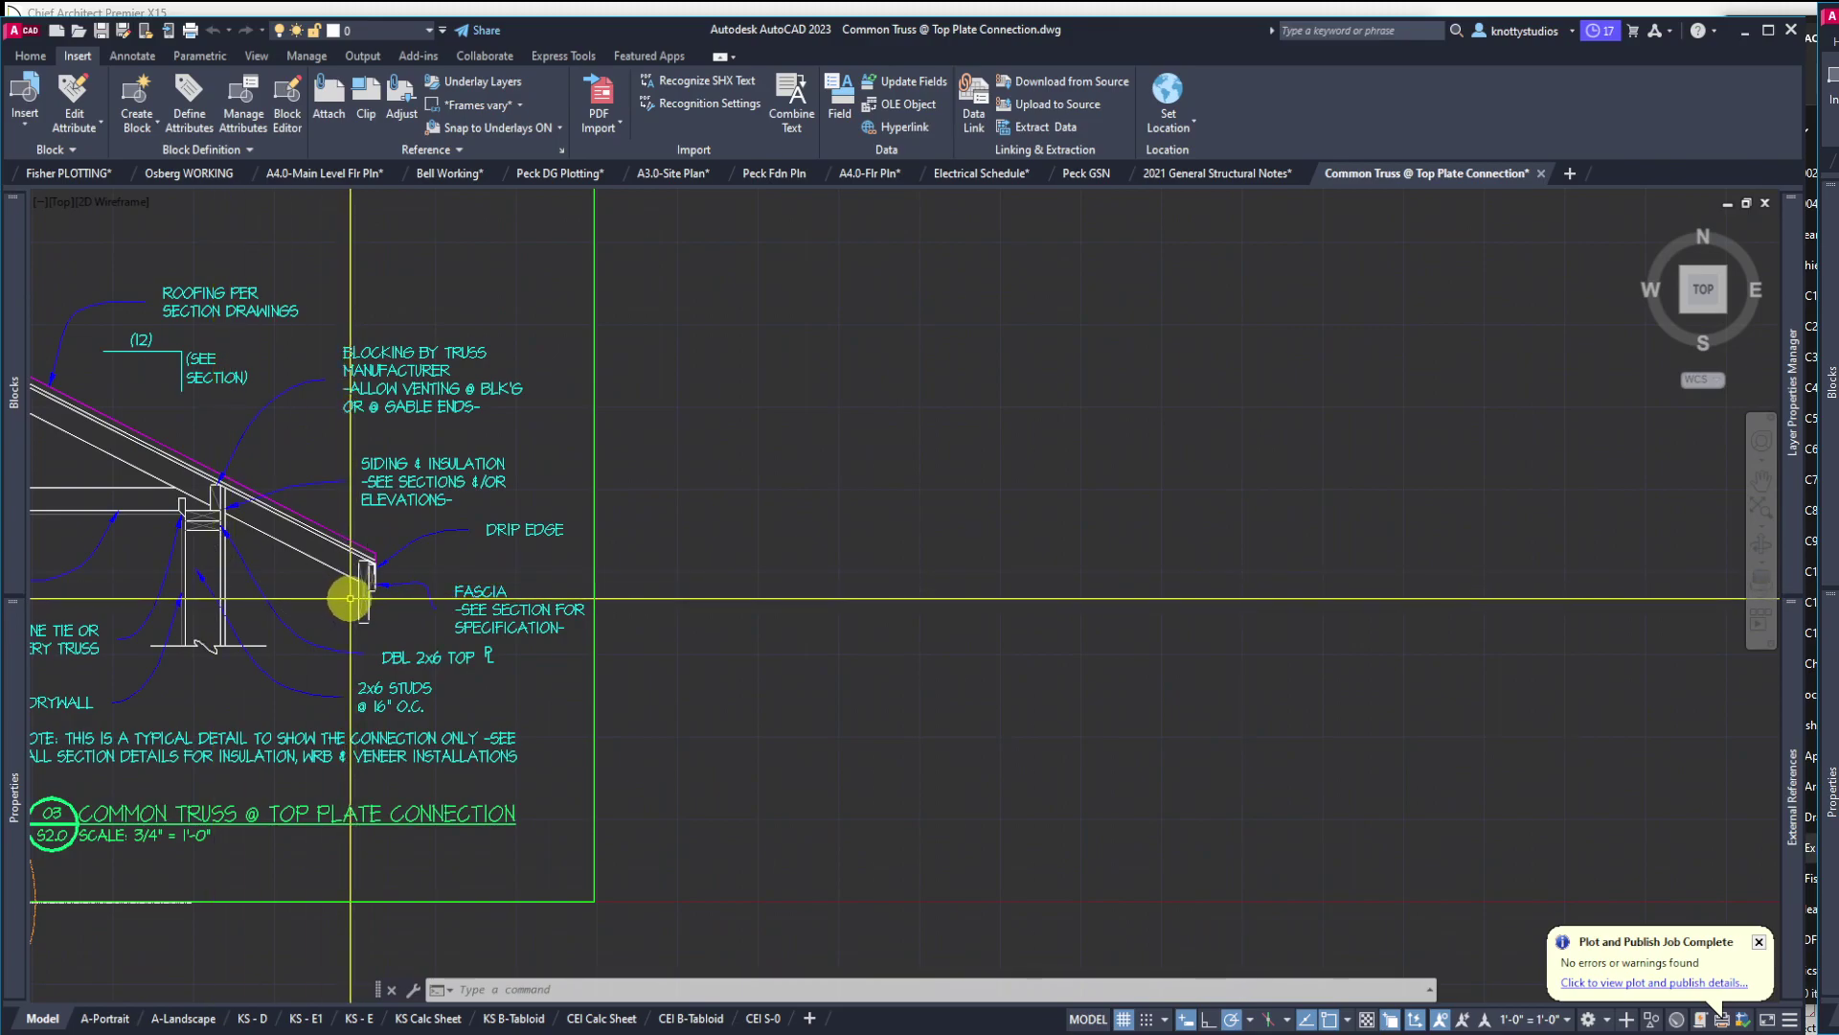
pyautogui.scroll(-2, 492, 533)
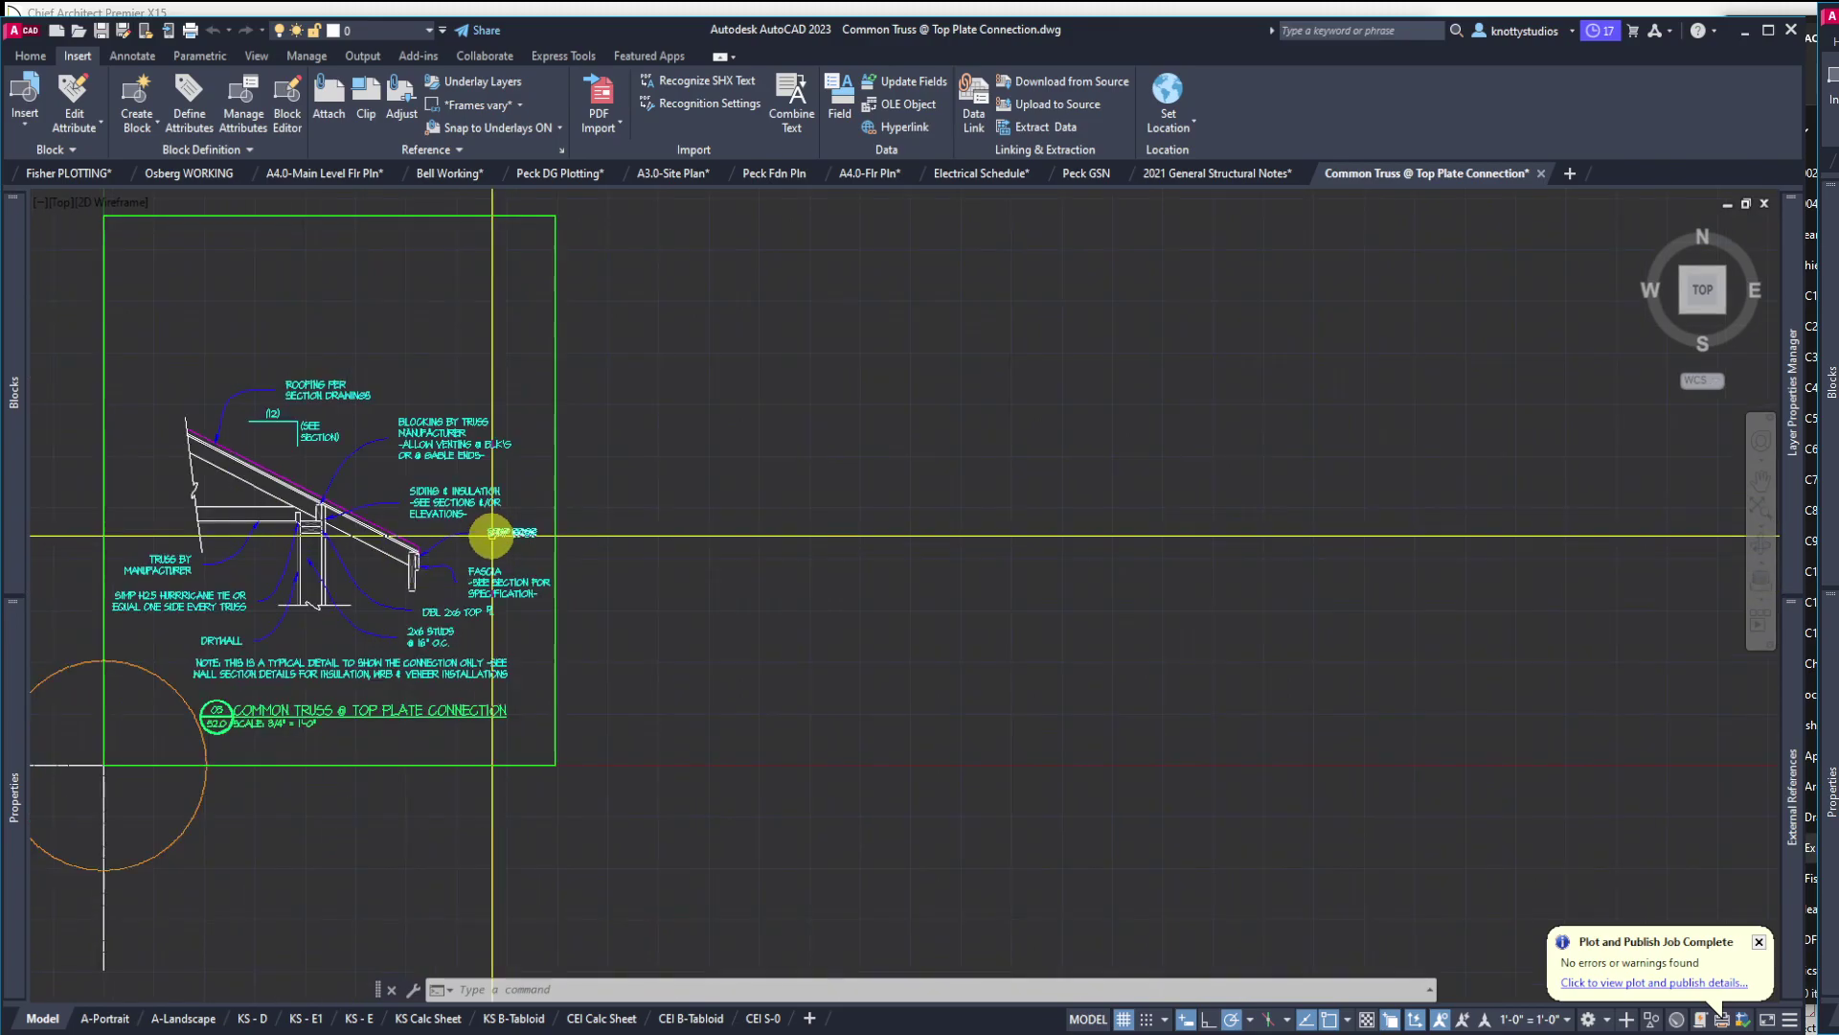
pyautogui.scroll(3, 316, 546)
pyautogui.scroll(3, 393, 474)
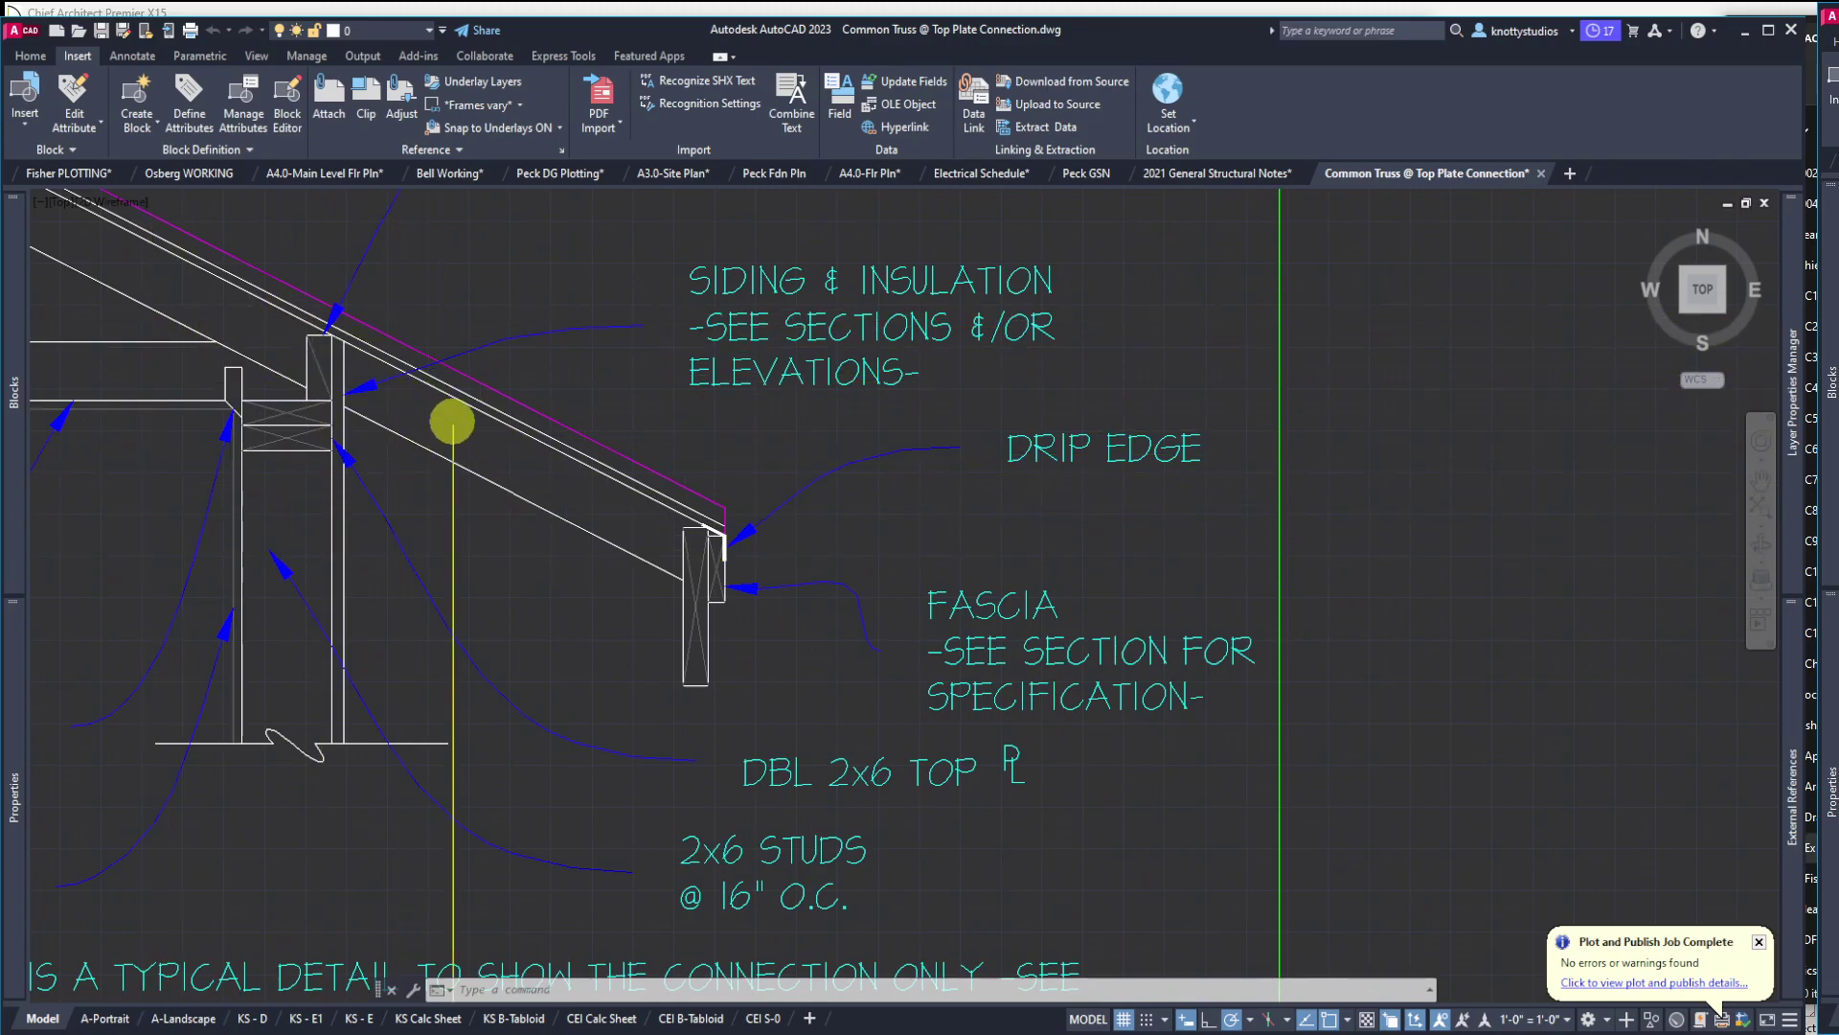
pyautogui.scroll(-4, 403, 606)
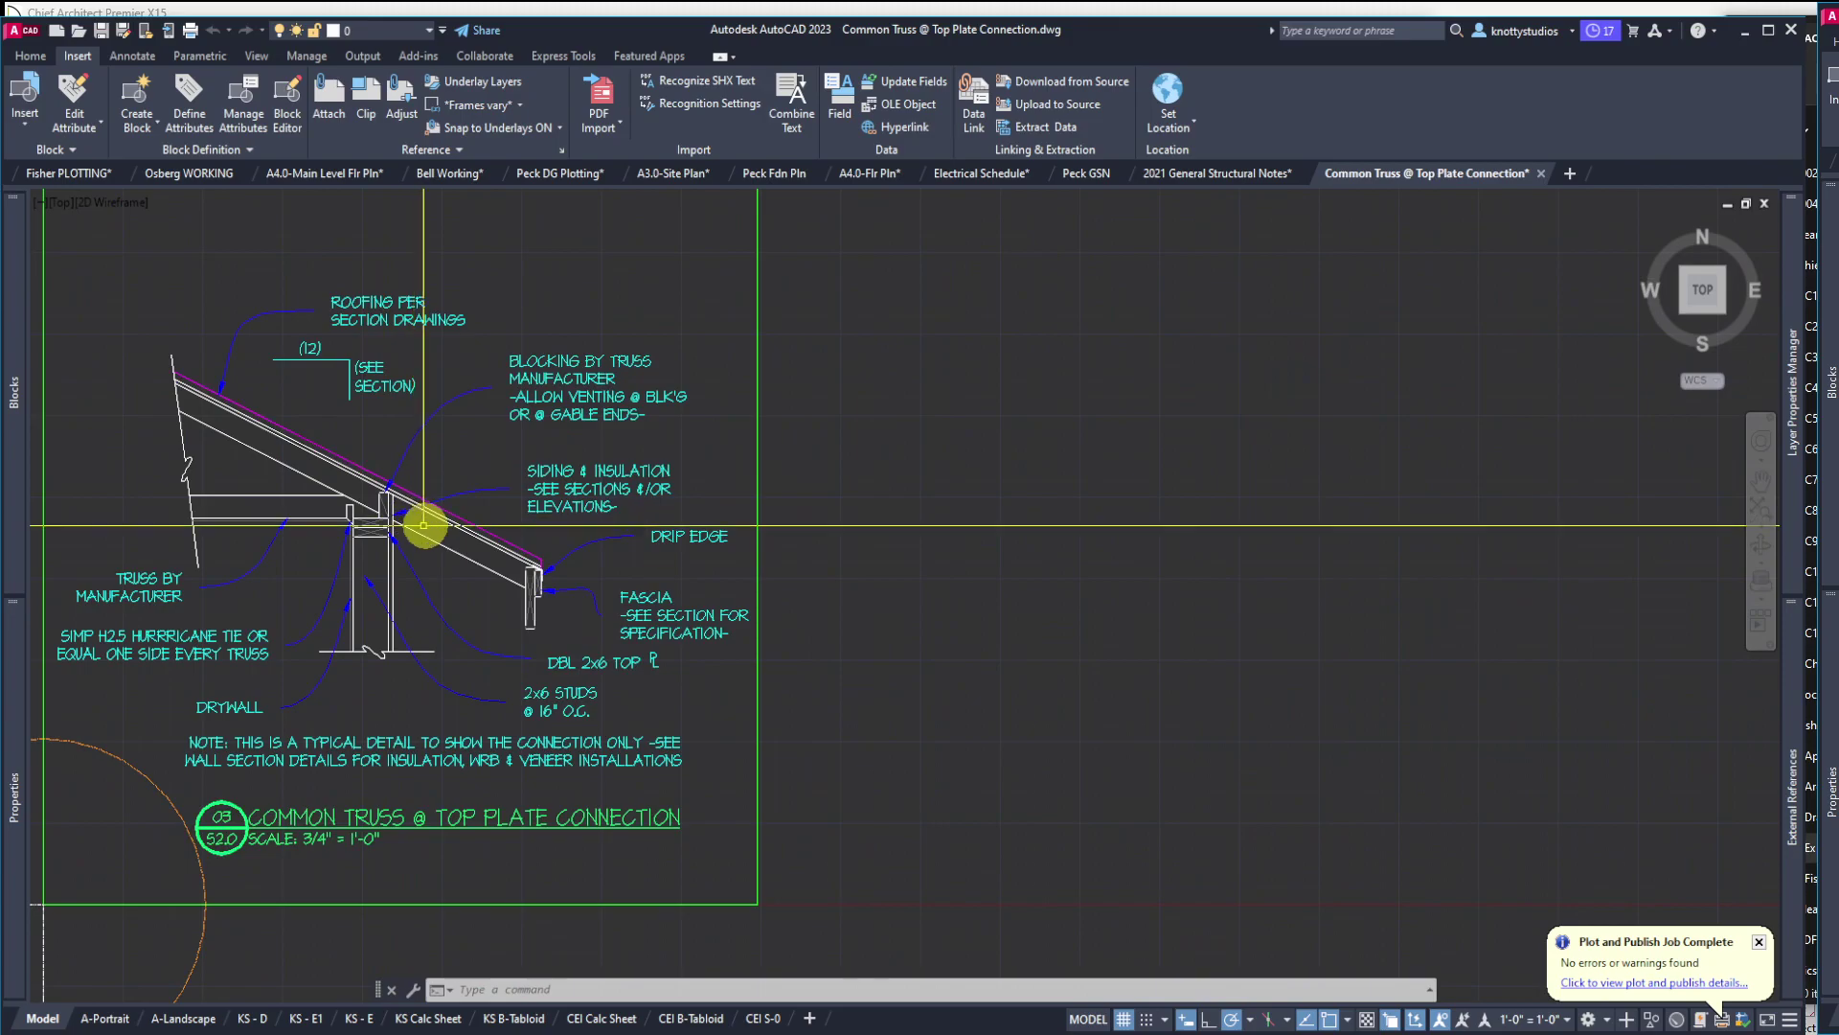
pyautogui.scroll(4, 427, 533)
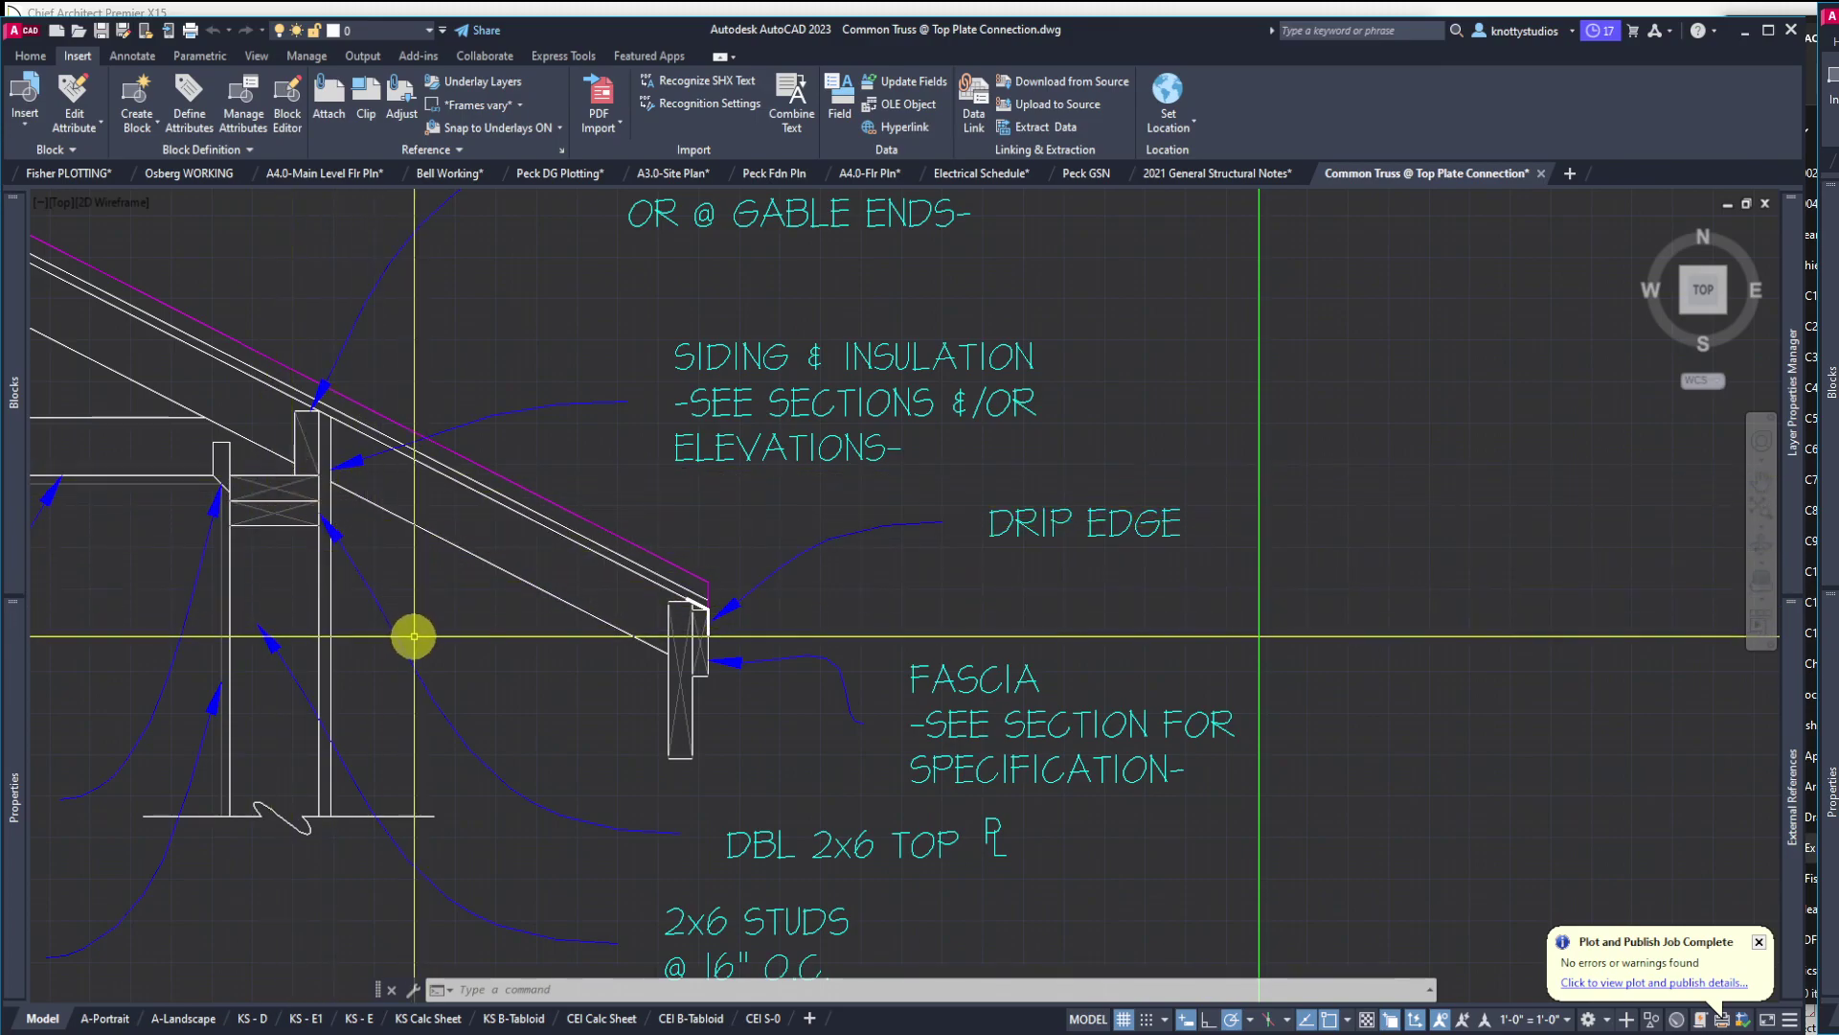
pyautogui.scroll(-2, 414, 635)
pyautogui.scroll(-1, 414, 635)
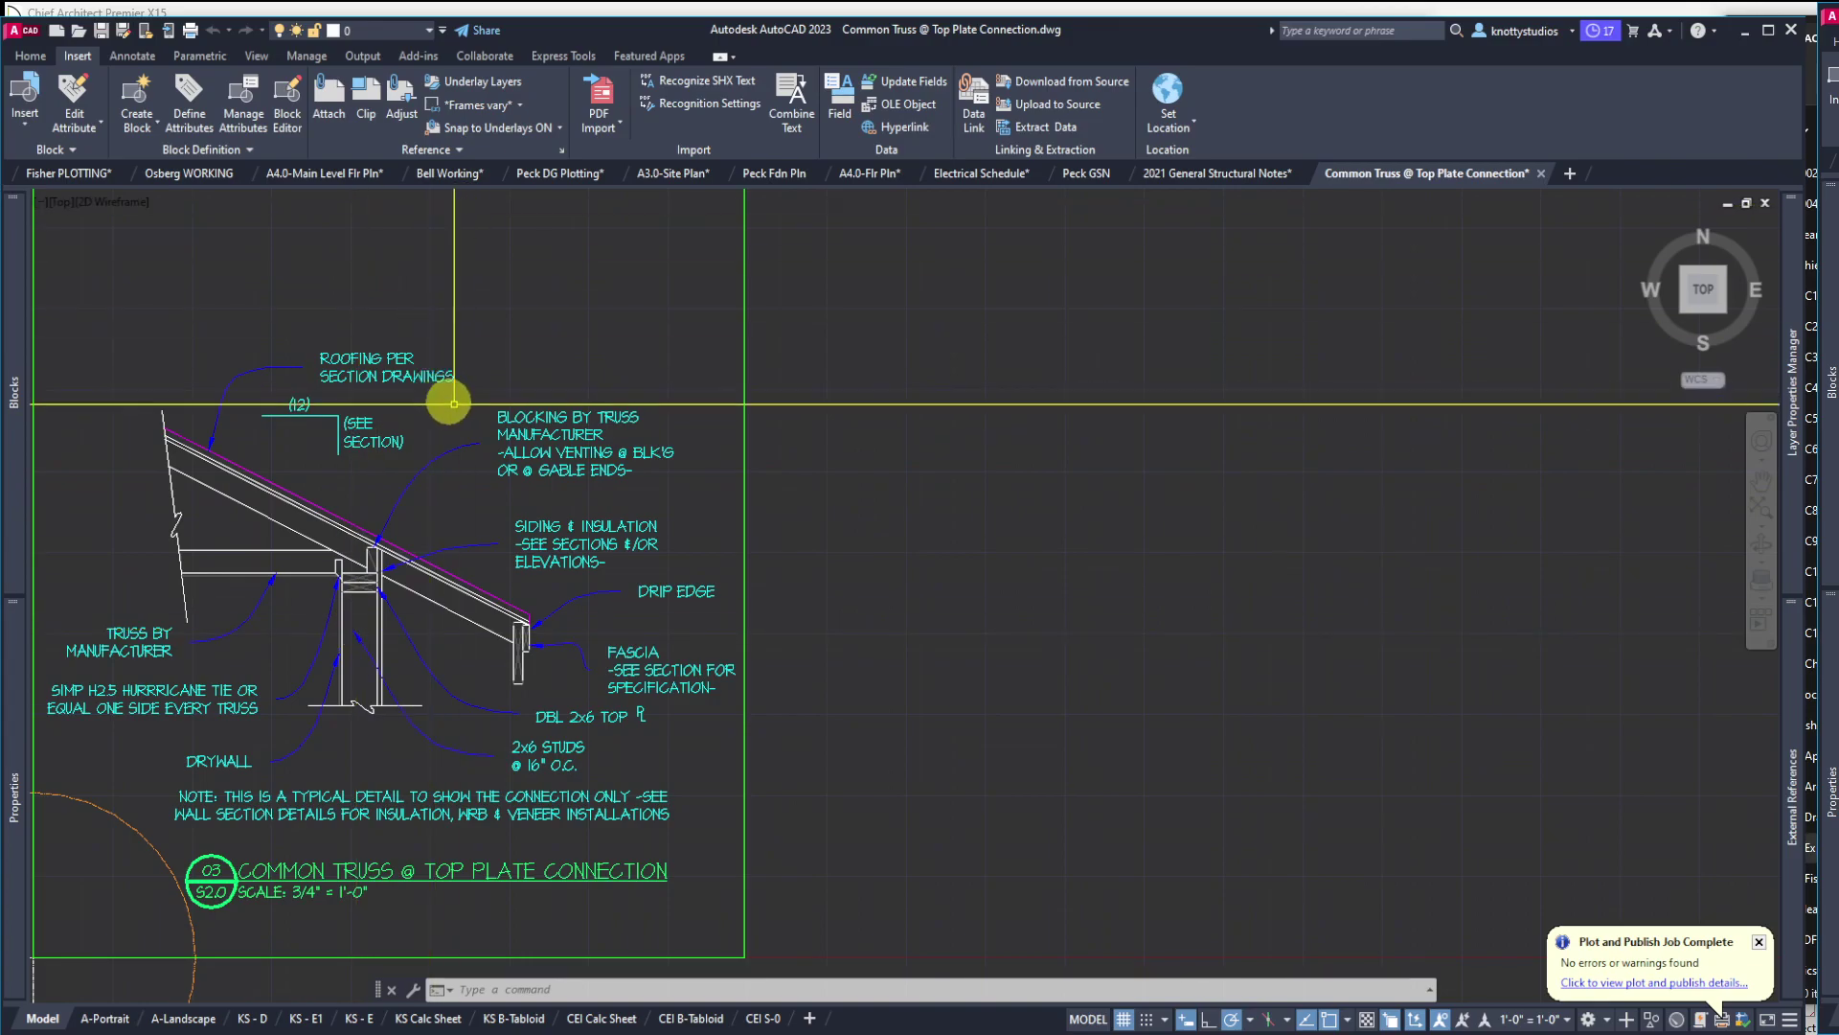
pyautogui.scroll(-3, 582, 415)
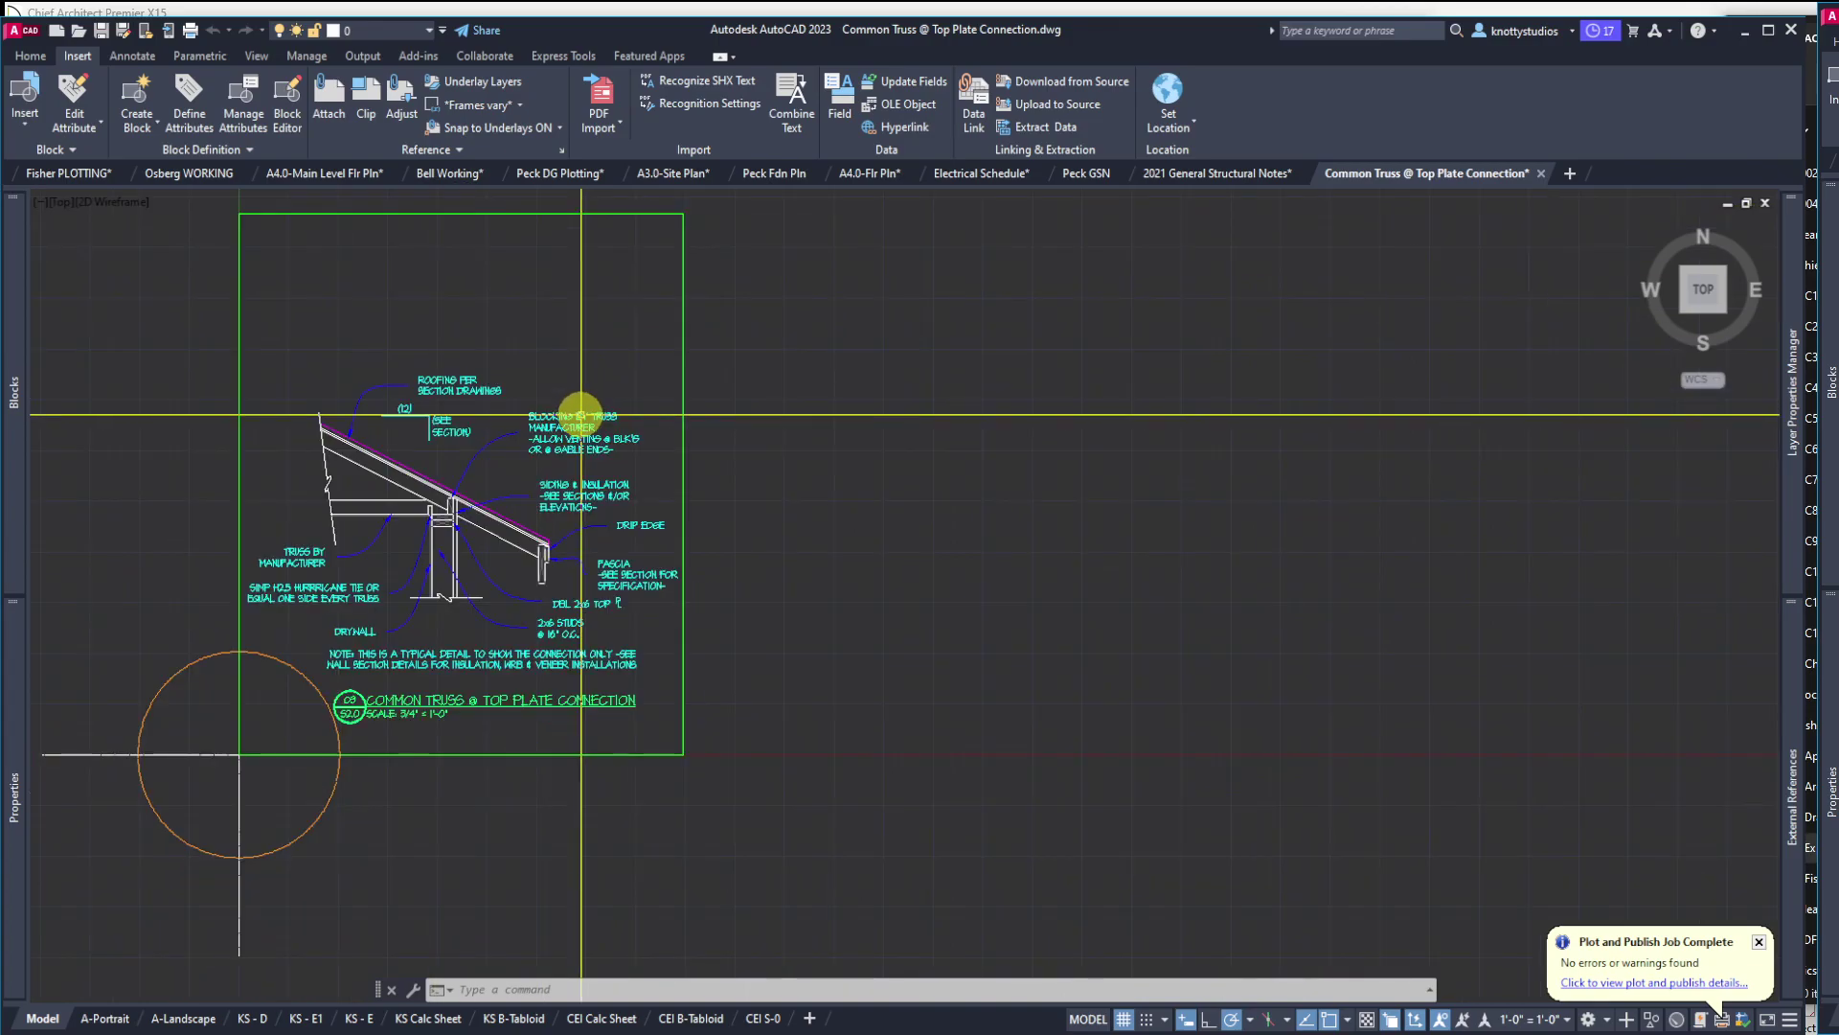
pyautogui.write('z')
pyautogui.press('Return')
pyautogui.write('e')
pyautogui.press('Return')
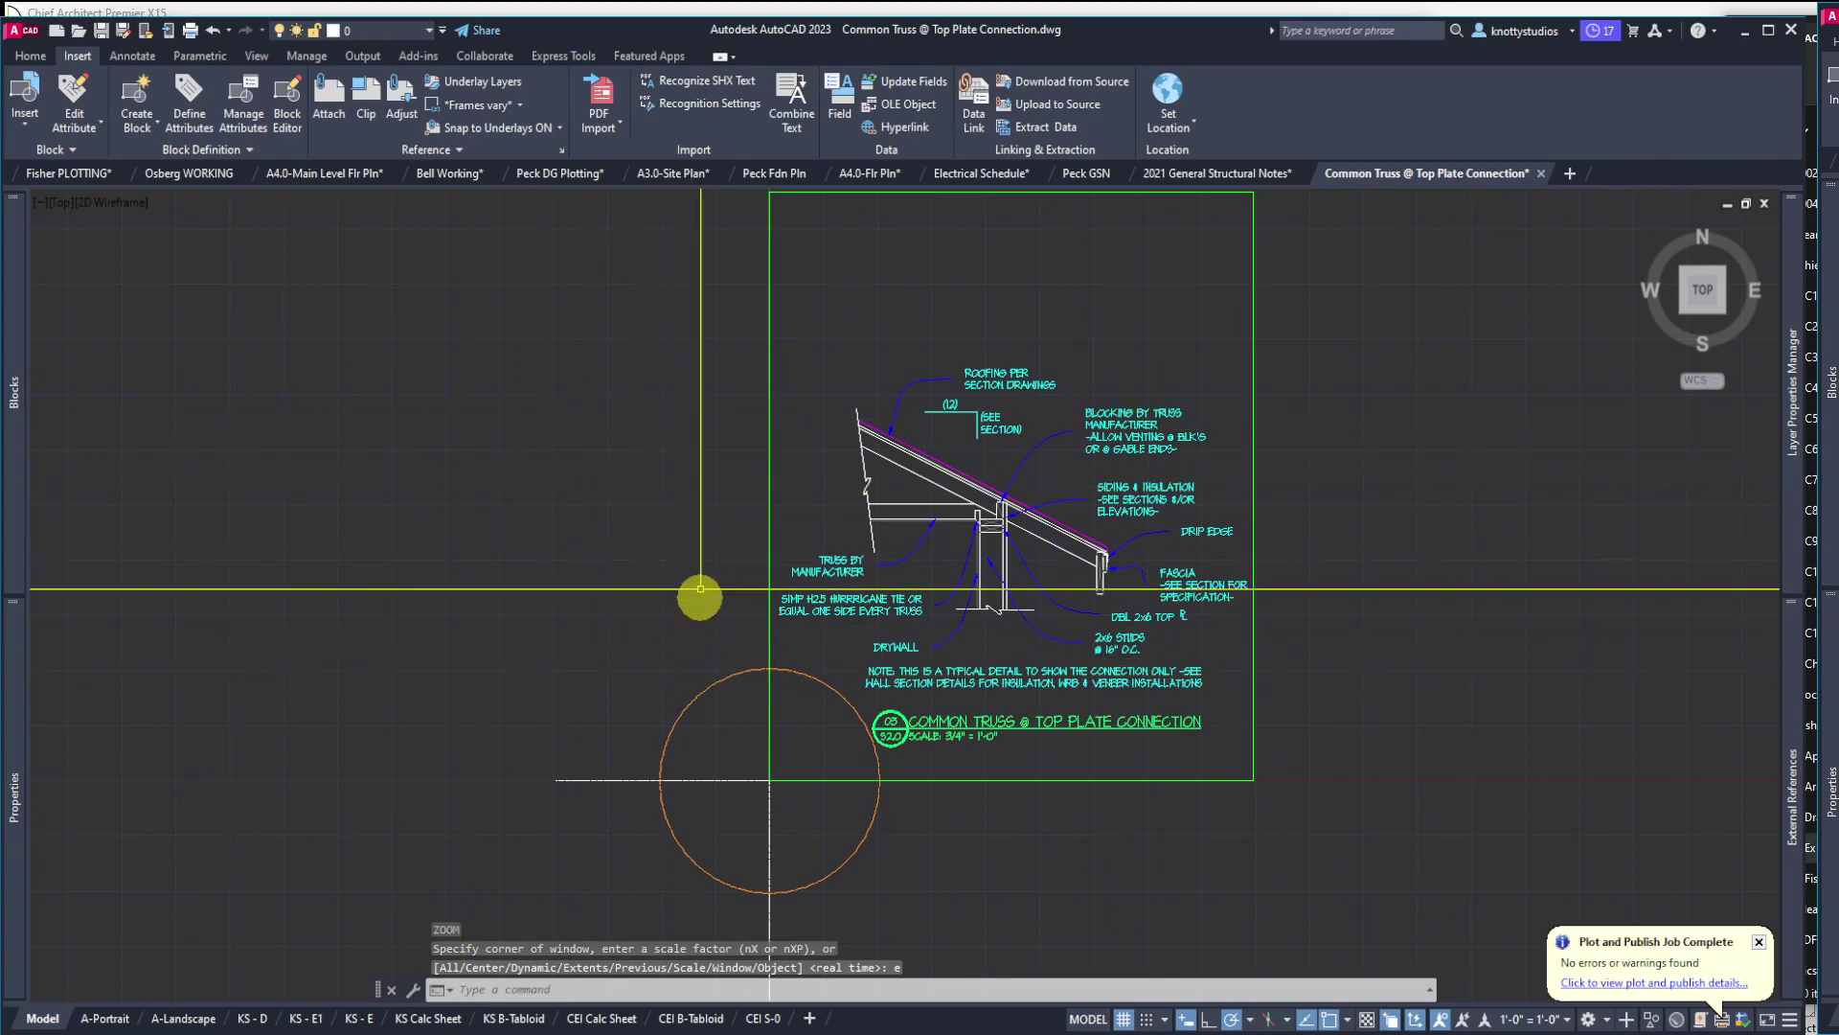
# Close the Common Truss detail without saving and return to Bell Working.dwg
pyautogui.click(1542, 175)
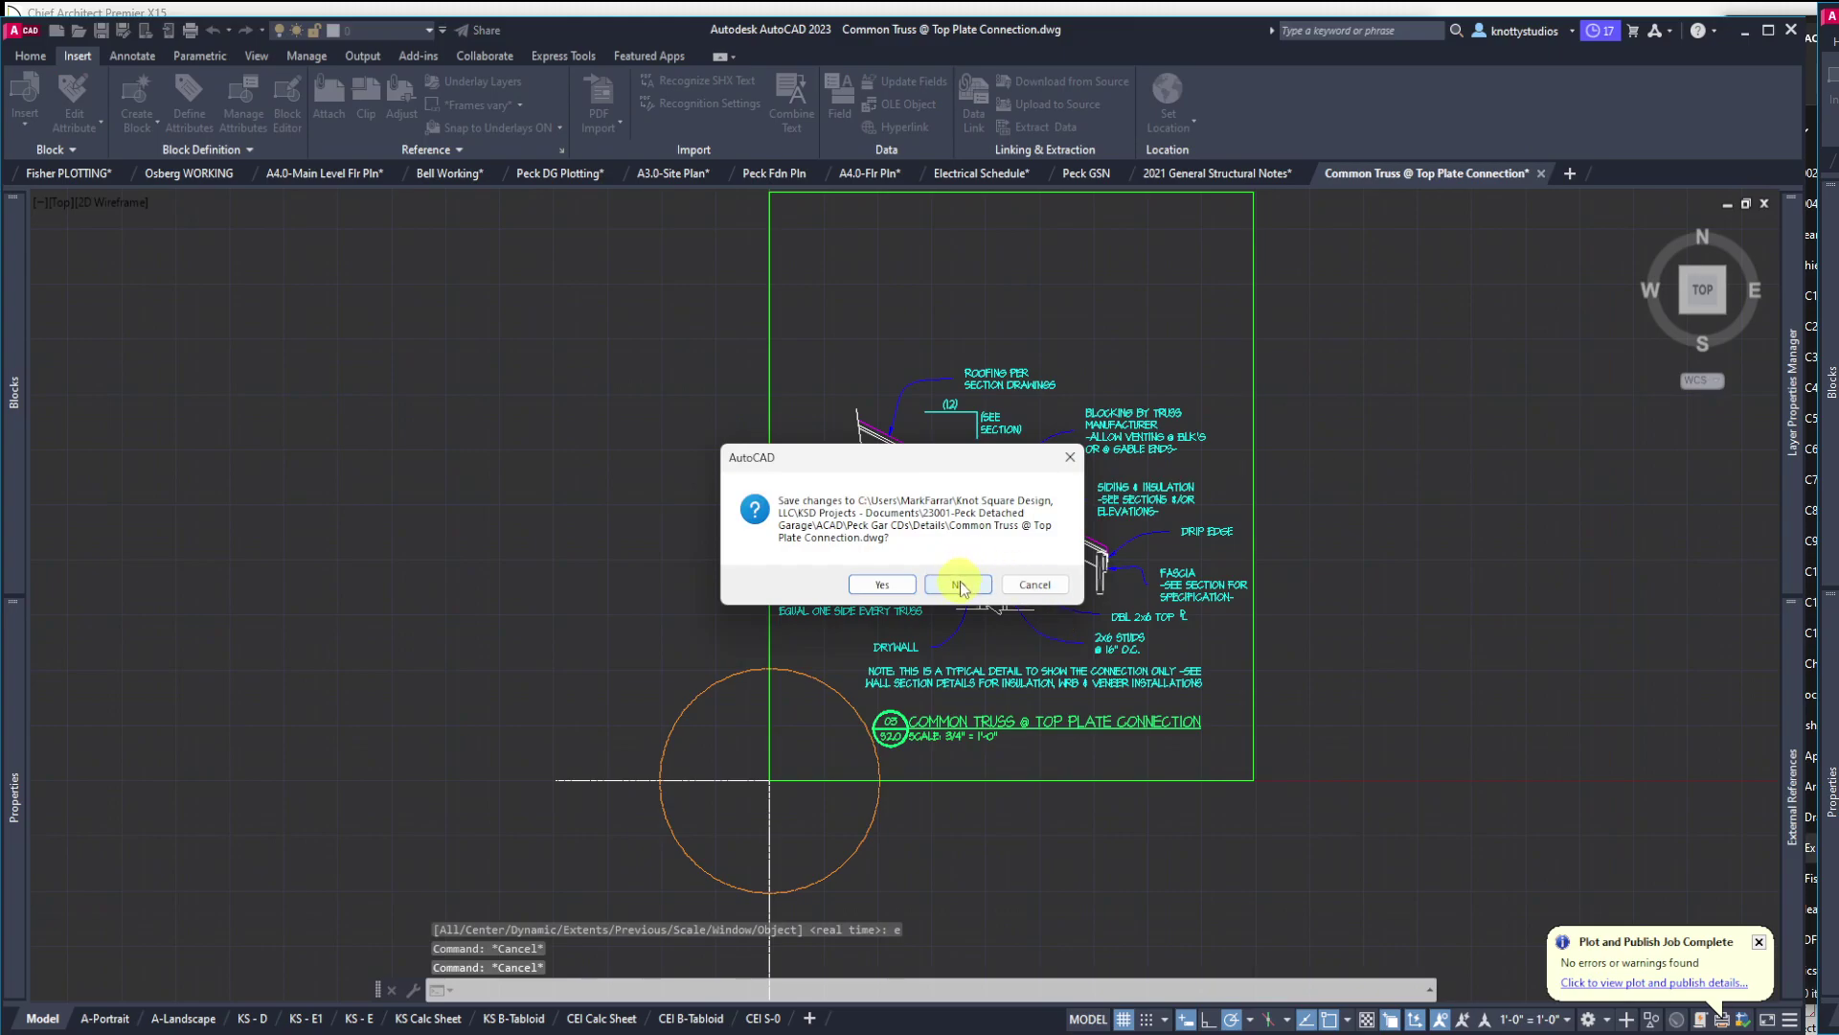
pyautogui.click(961, 586)
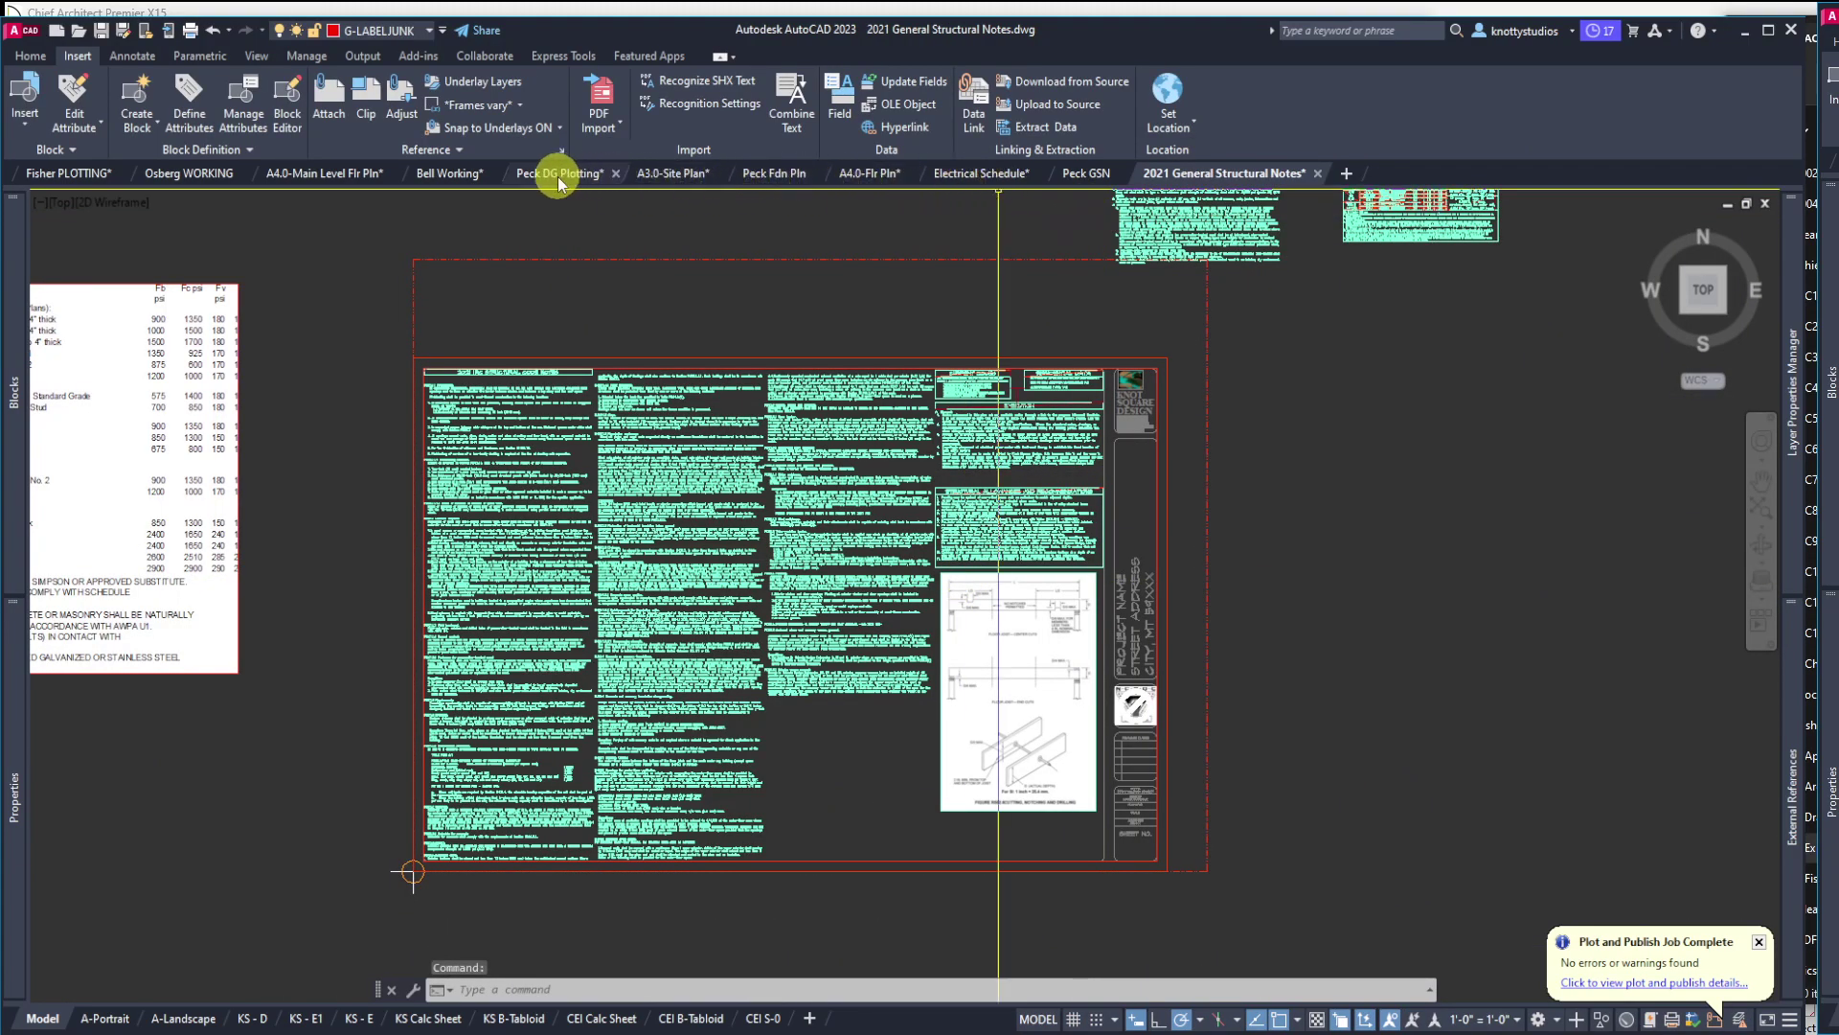
pyautogui.moveTo(560, 175)
pyautogui.click(450, 174)
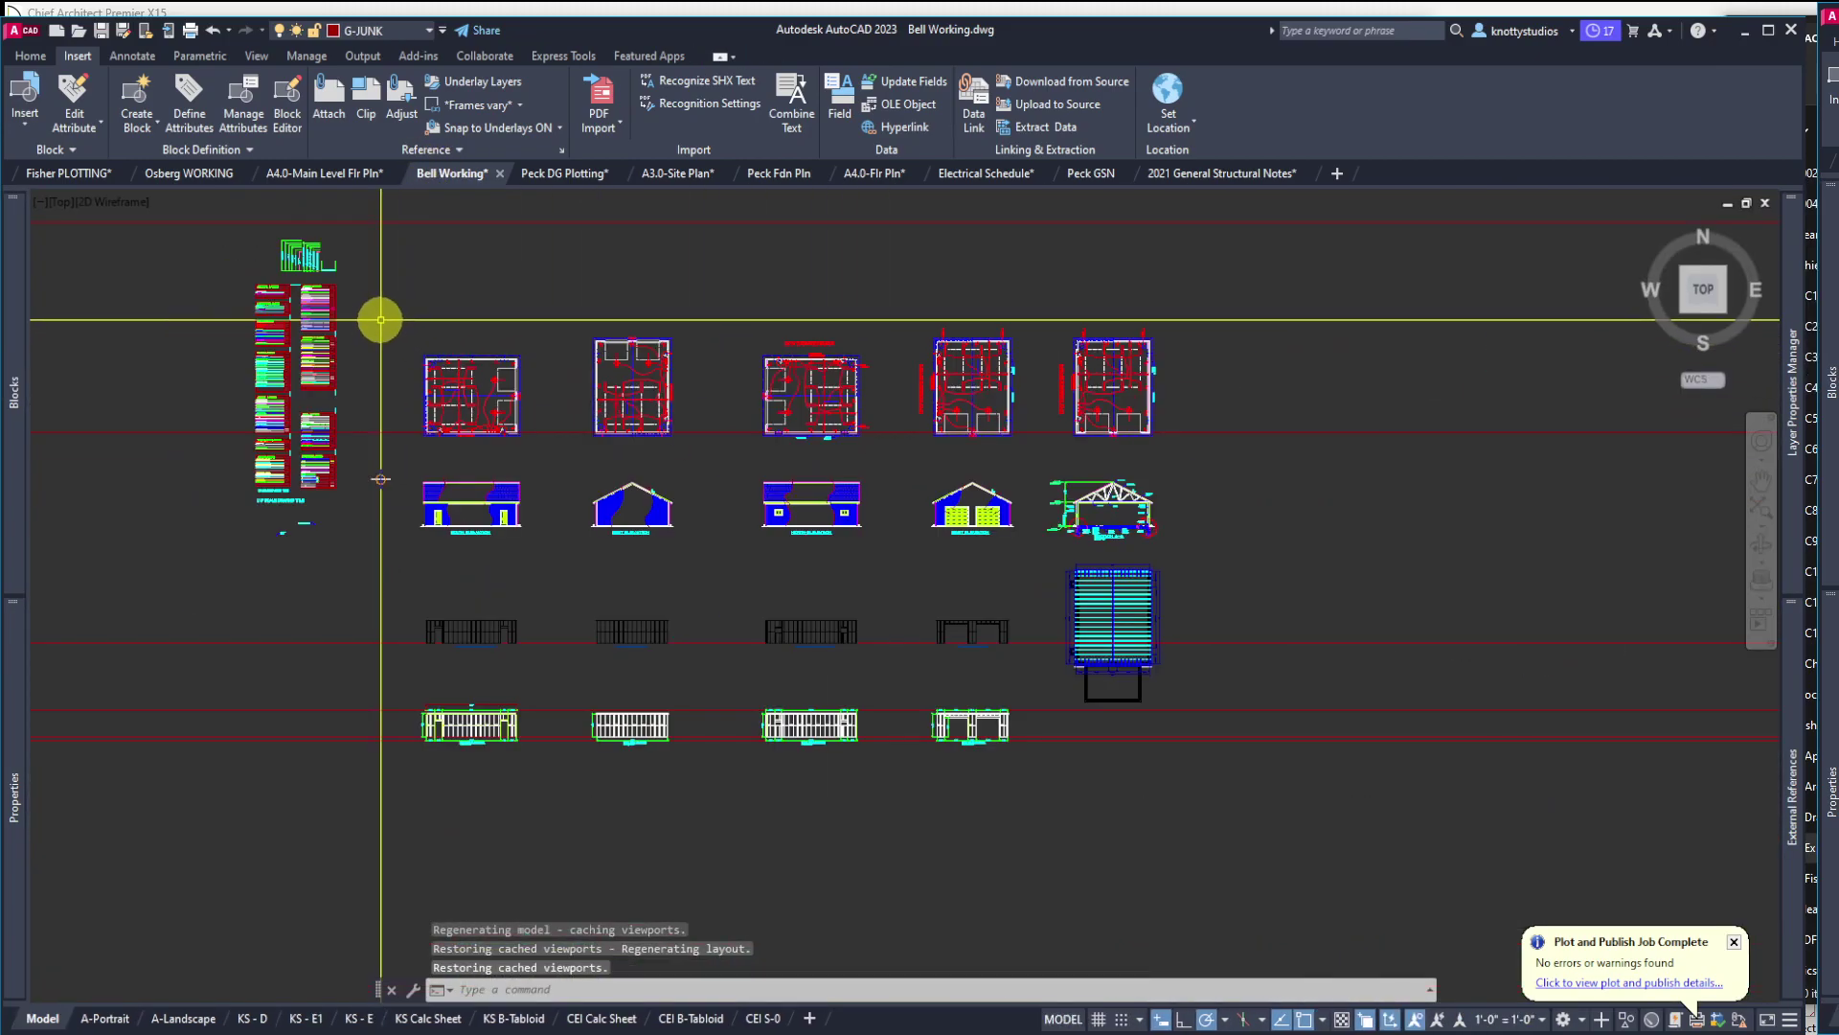
# Copy the James-Hardie siding note and its leader up beside the truss tail at the eave
pyautogui.scroll(-2, 380, 319)
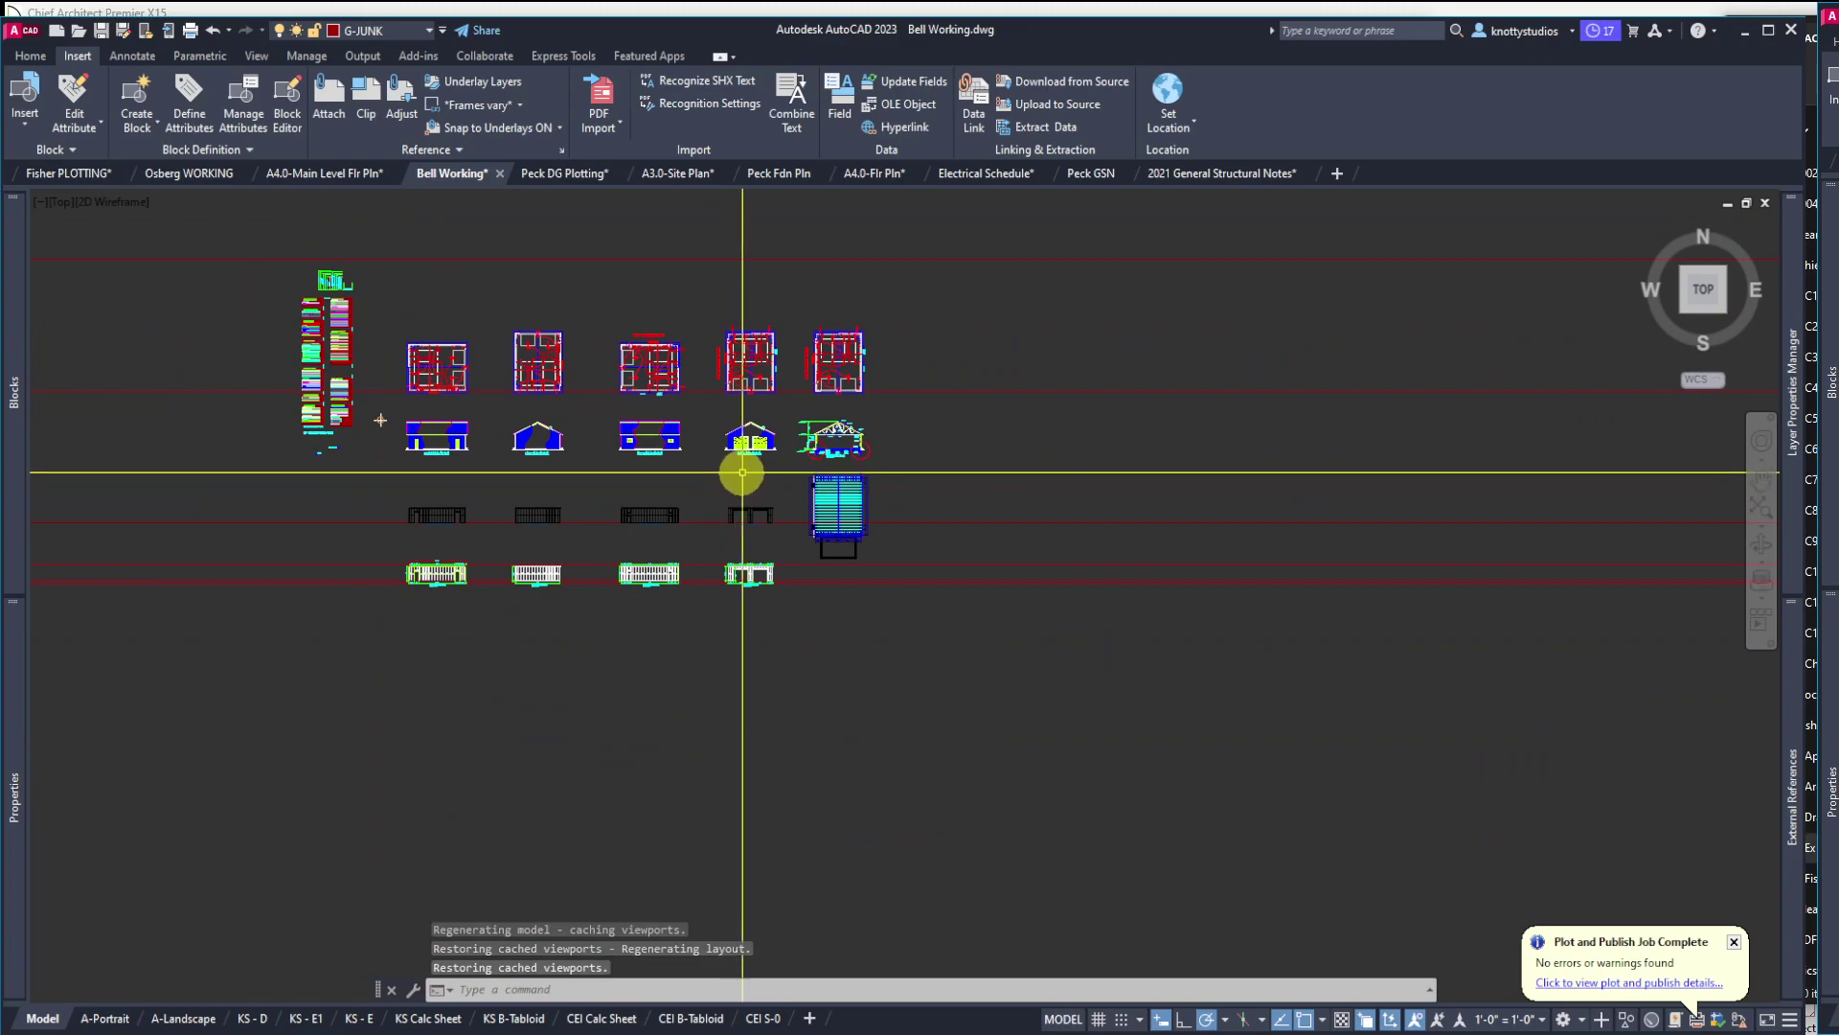
pyautogui.scroll(3, 910, 417)
pyautogui.scroll(2, 788, 488)
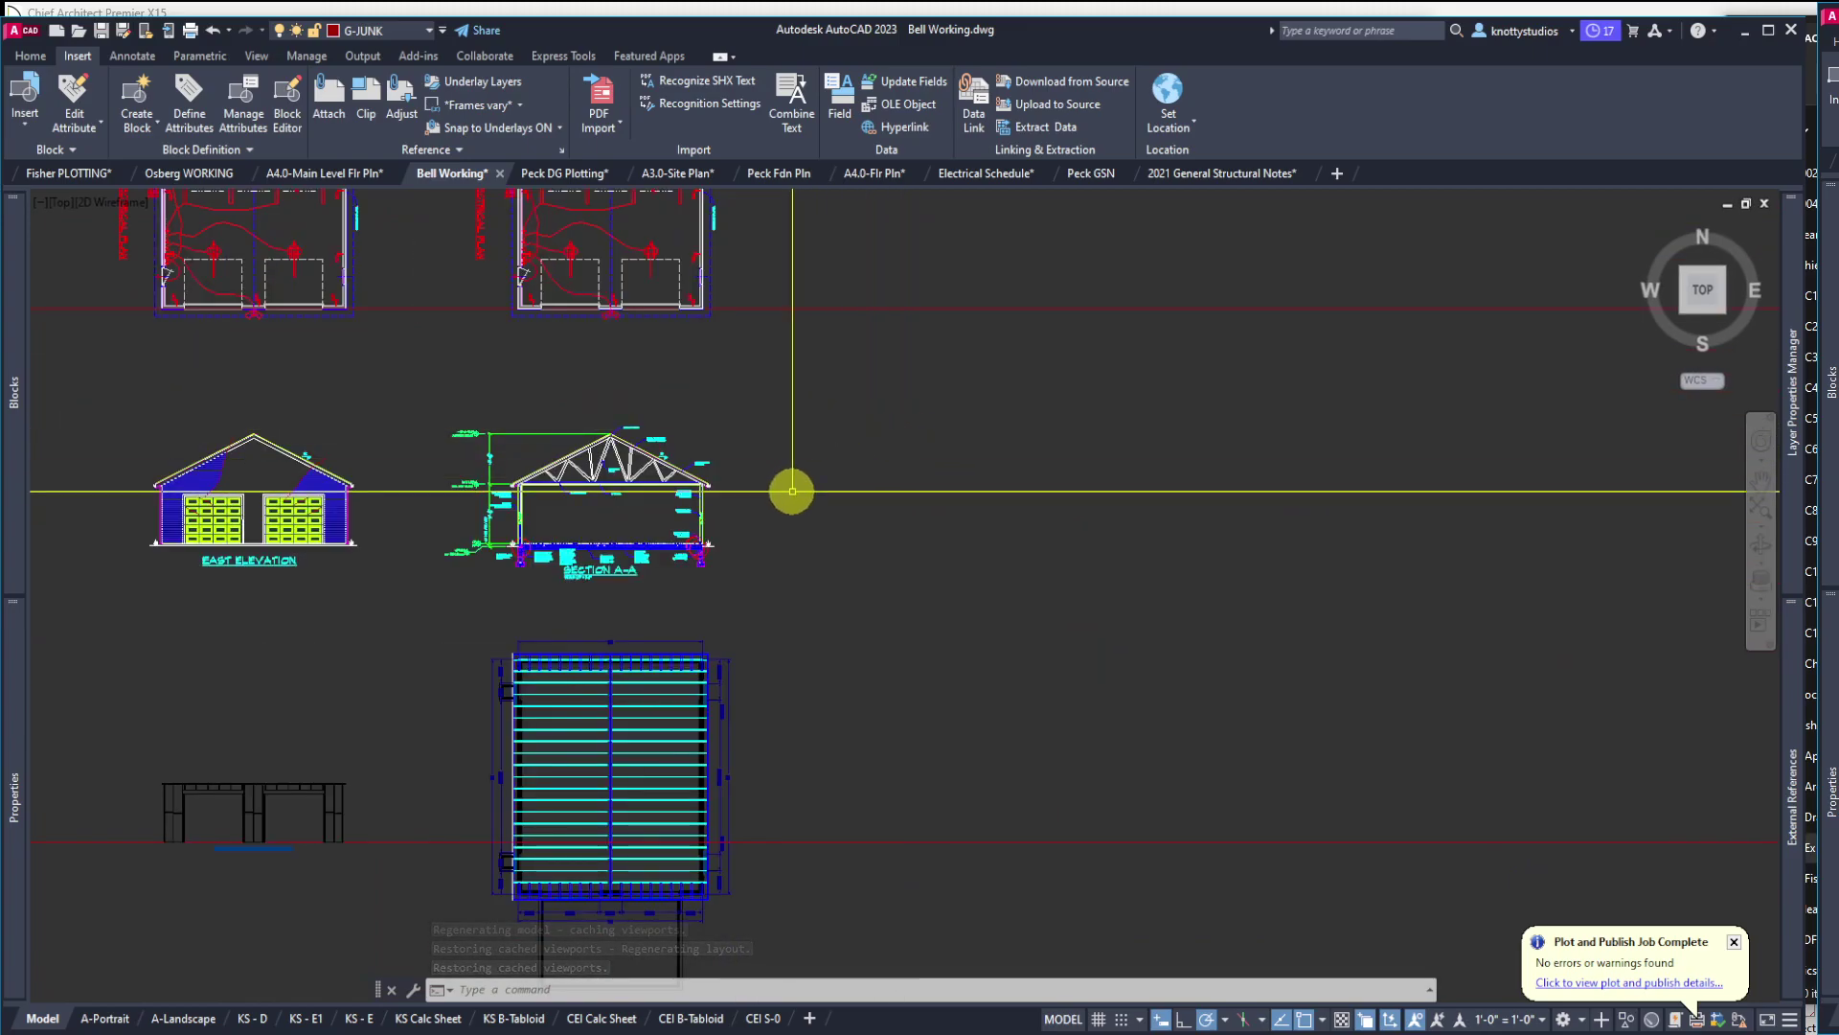
pyautogui.scroll(2, 670, 517)
pyautogui.scroll(5, 801, 587)
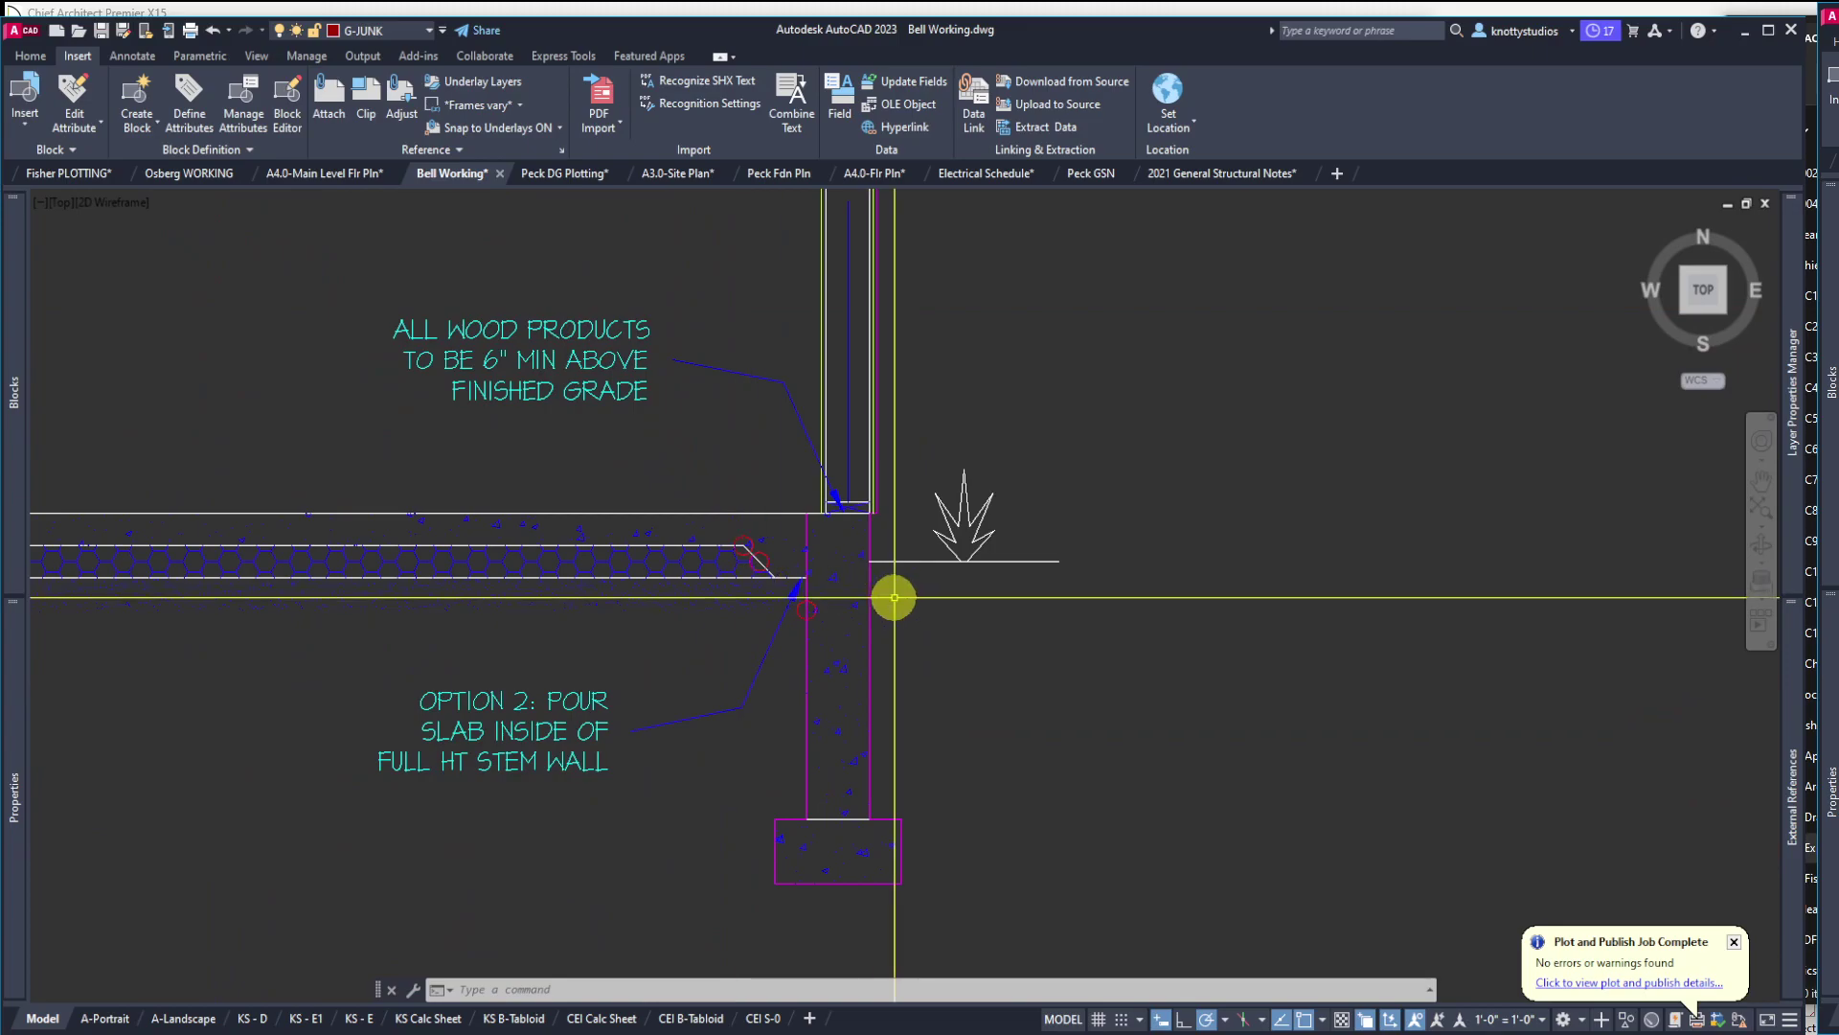
pyautogui.scroll(4, 891, 594)
pyautogui.scroll(1, 933, 504)
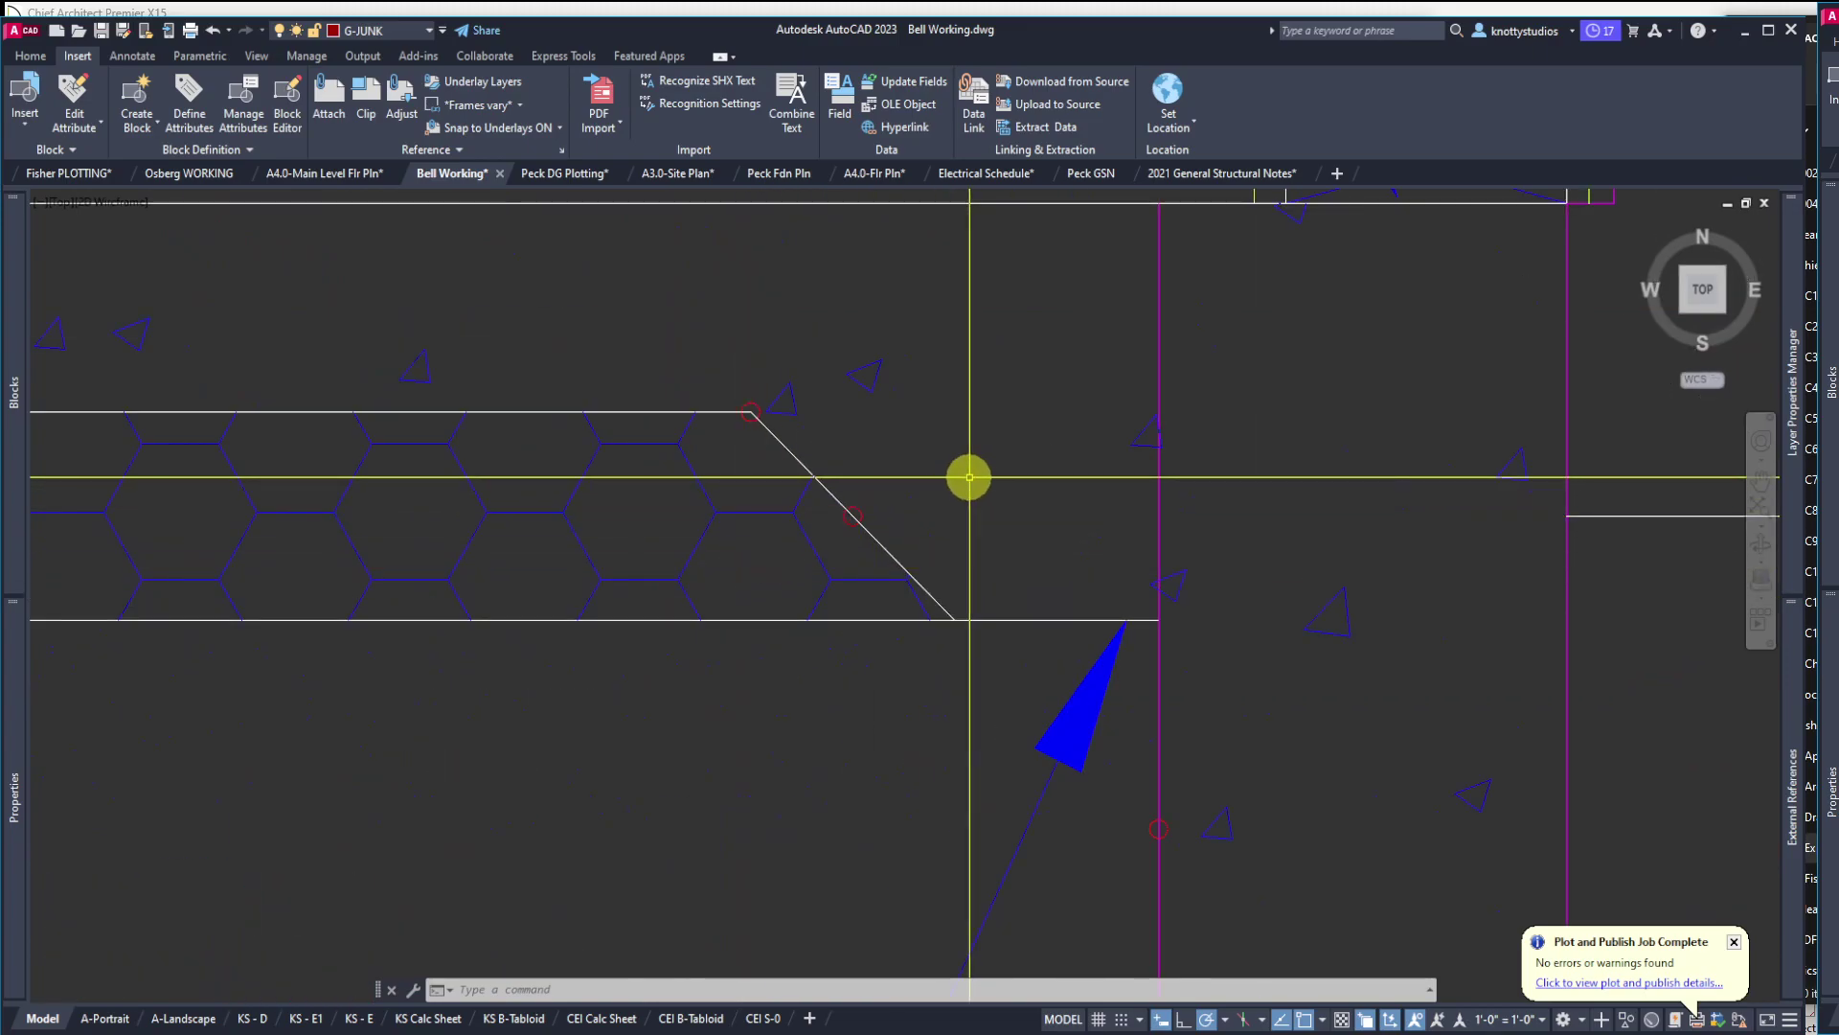
pyautogui.scroll(-3, 965, 478)
pyautogui.scroll(-3, 955, 485)
pyautogui.scroll(-3, 955, 485)
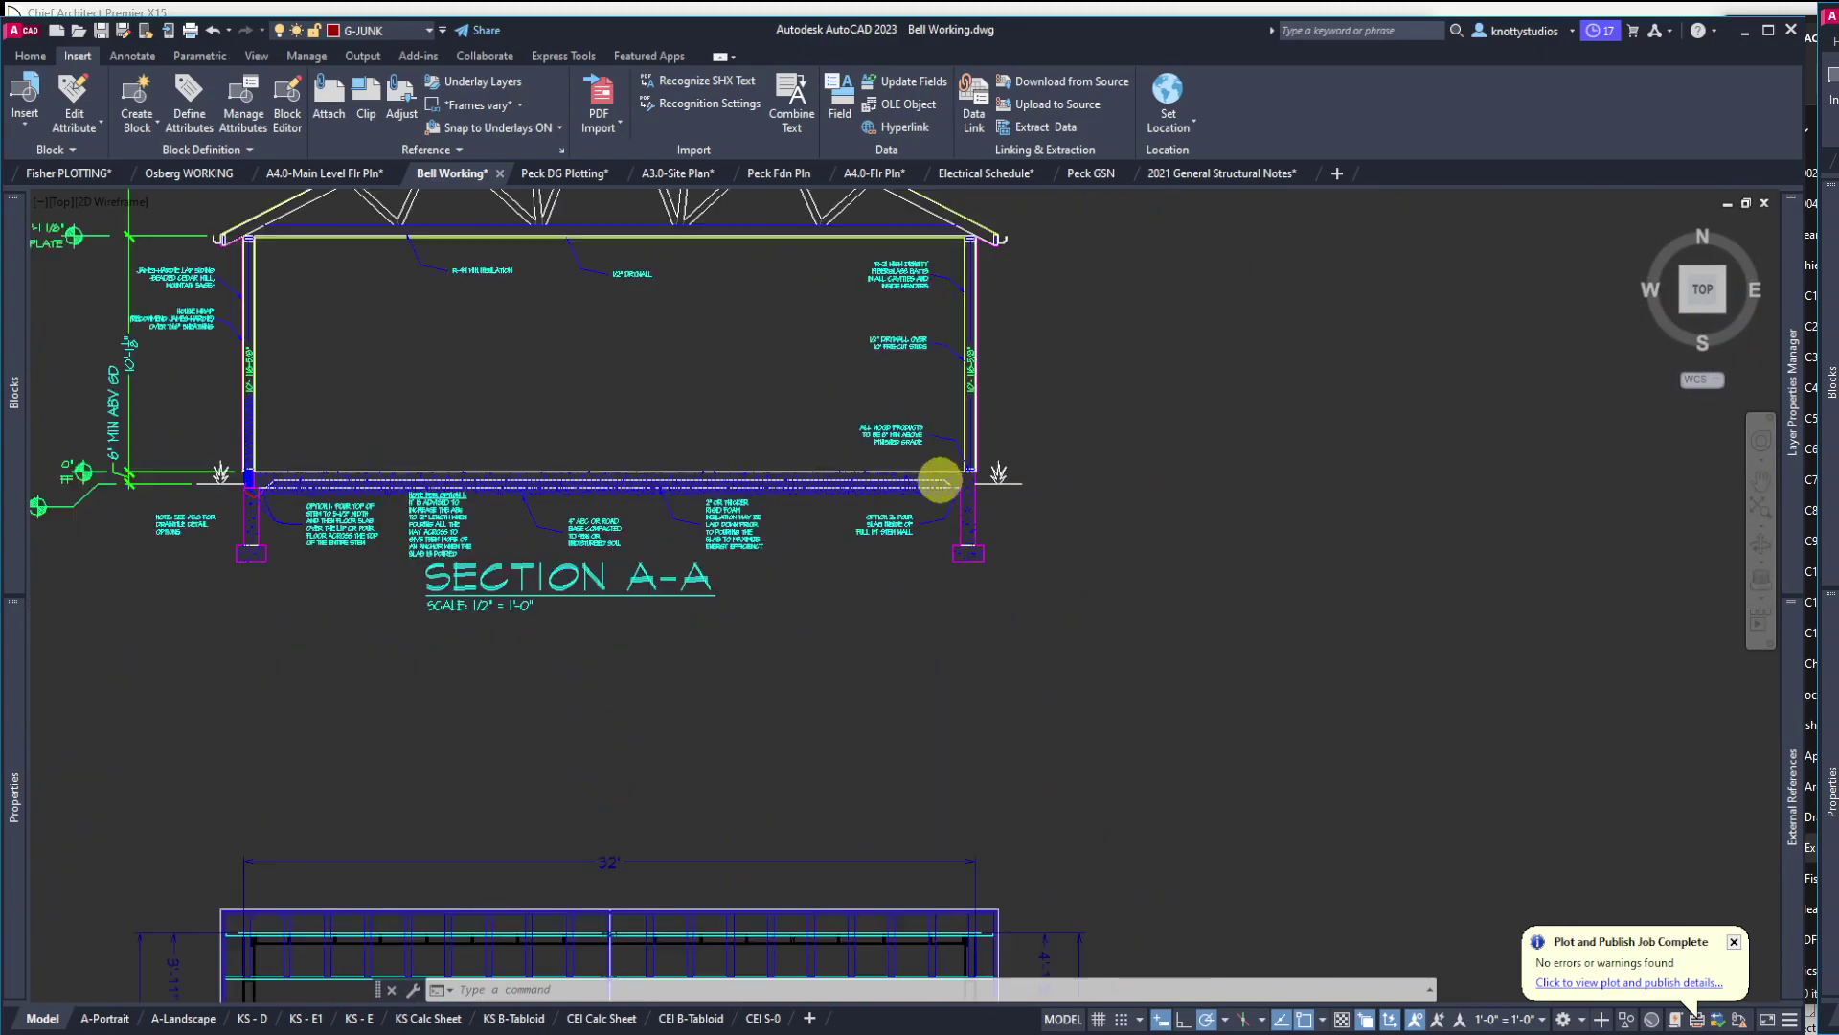
pyautogui.scroll(-2, 937, 481)
pyautogui.scroll(1, 705, 454)
pyautogui.scroll(4, 704, 454)
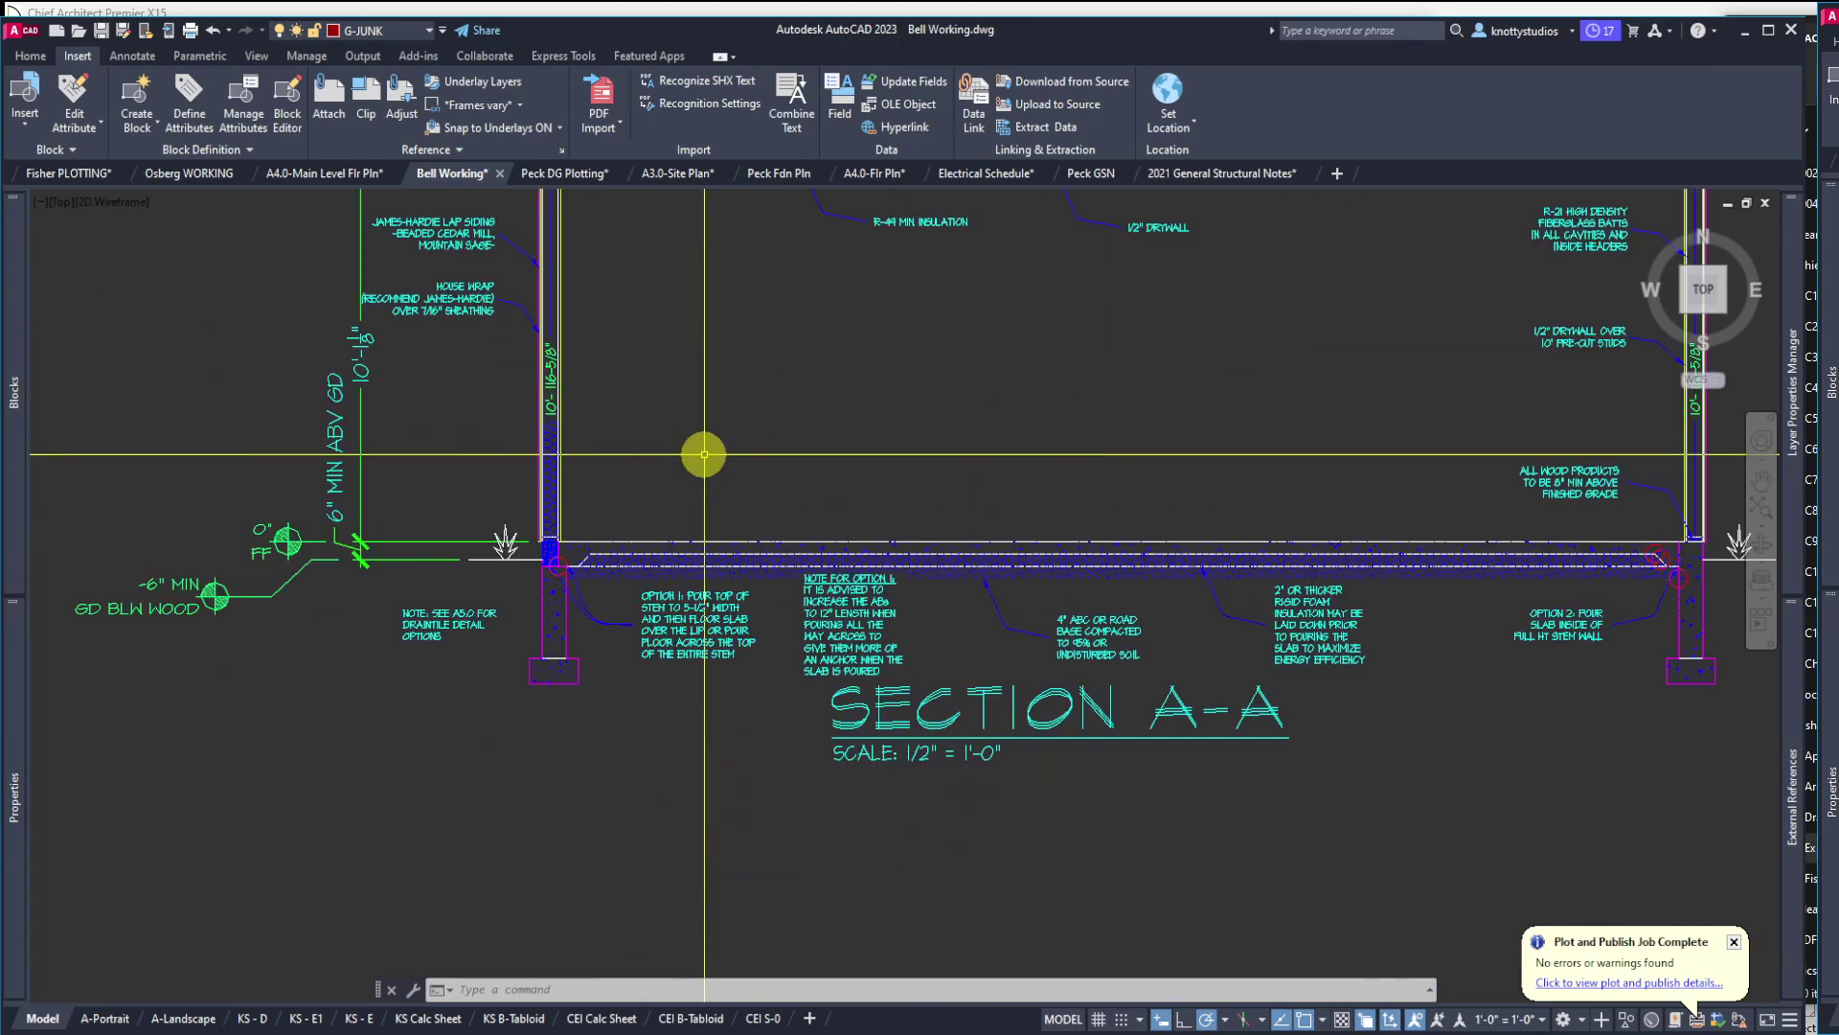
pyautogui.scroll(-2, 474, 426)
pyautogui.scroll(6, 474, 288)
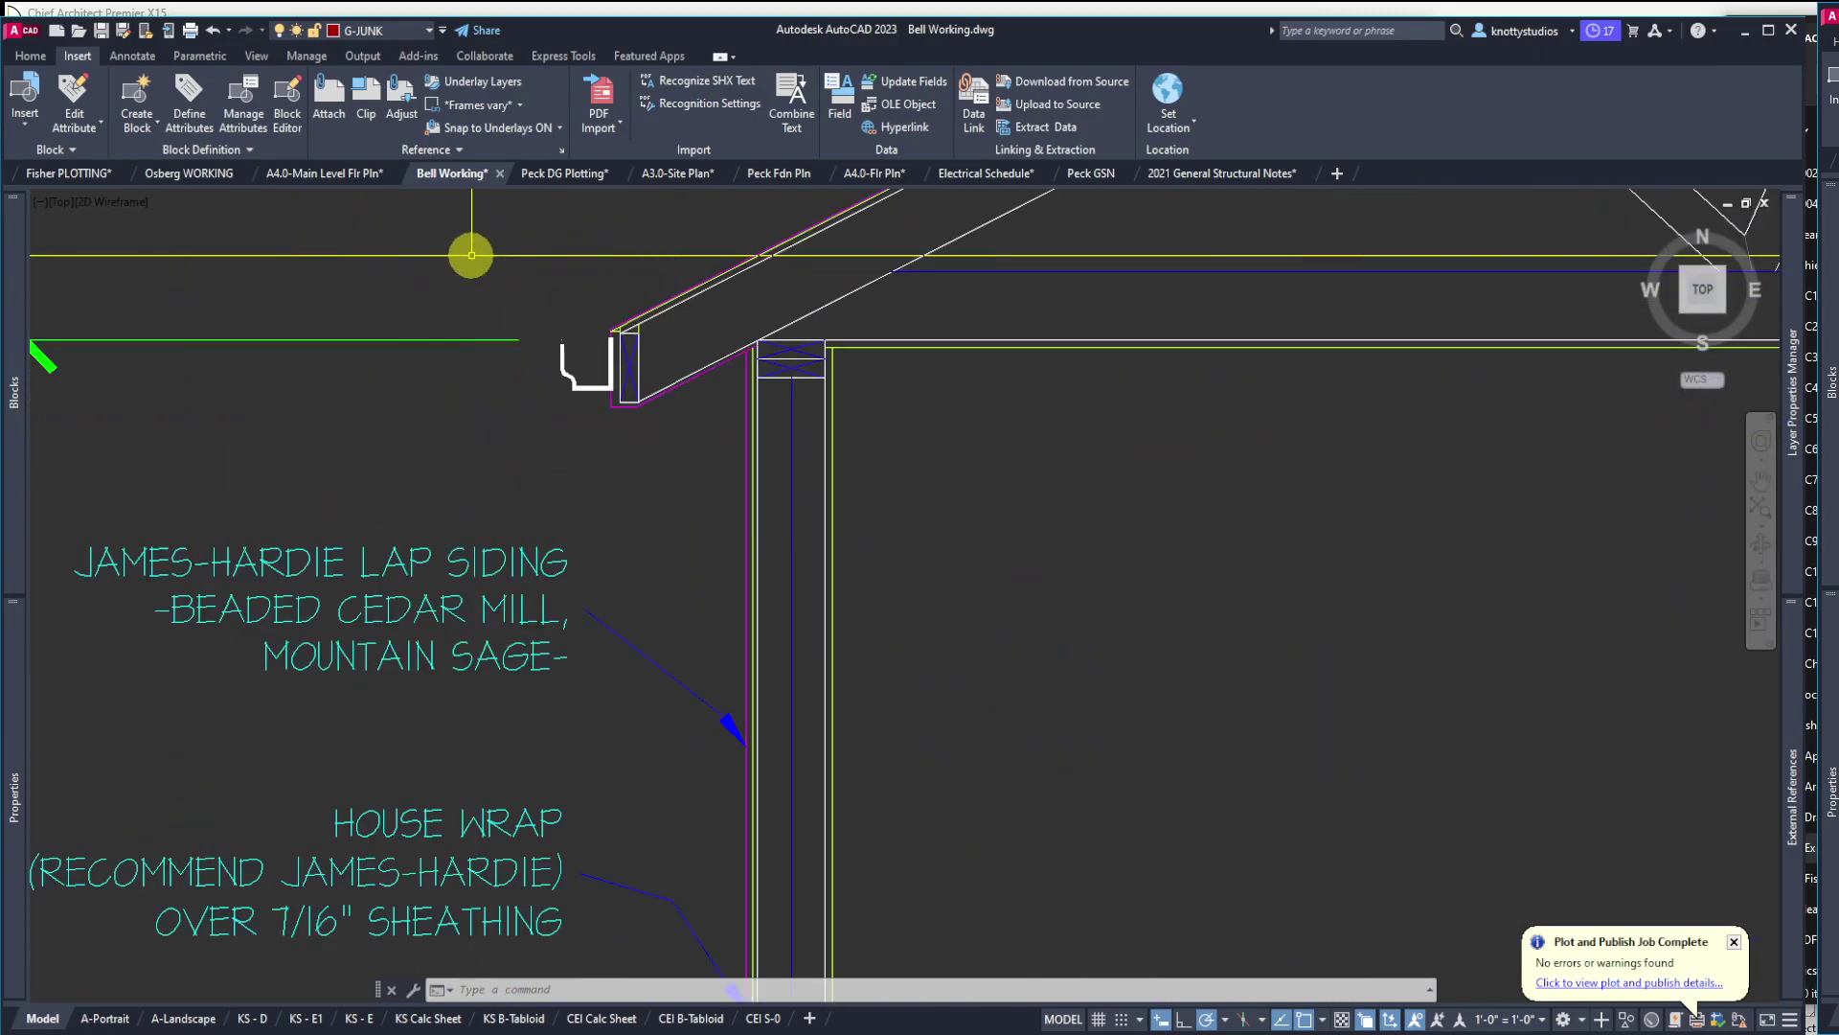
pyautogui.scroll(3, 546, 530)
pyautogui.scroll(-7, 546, 533)
pyautogui.scroll(2, 606, 636)
pyautogui.write('co')
pyautogui.press('Return')
pyautogui.click(606, 636)
pyautogui.click(575, 595)
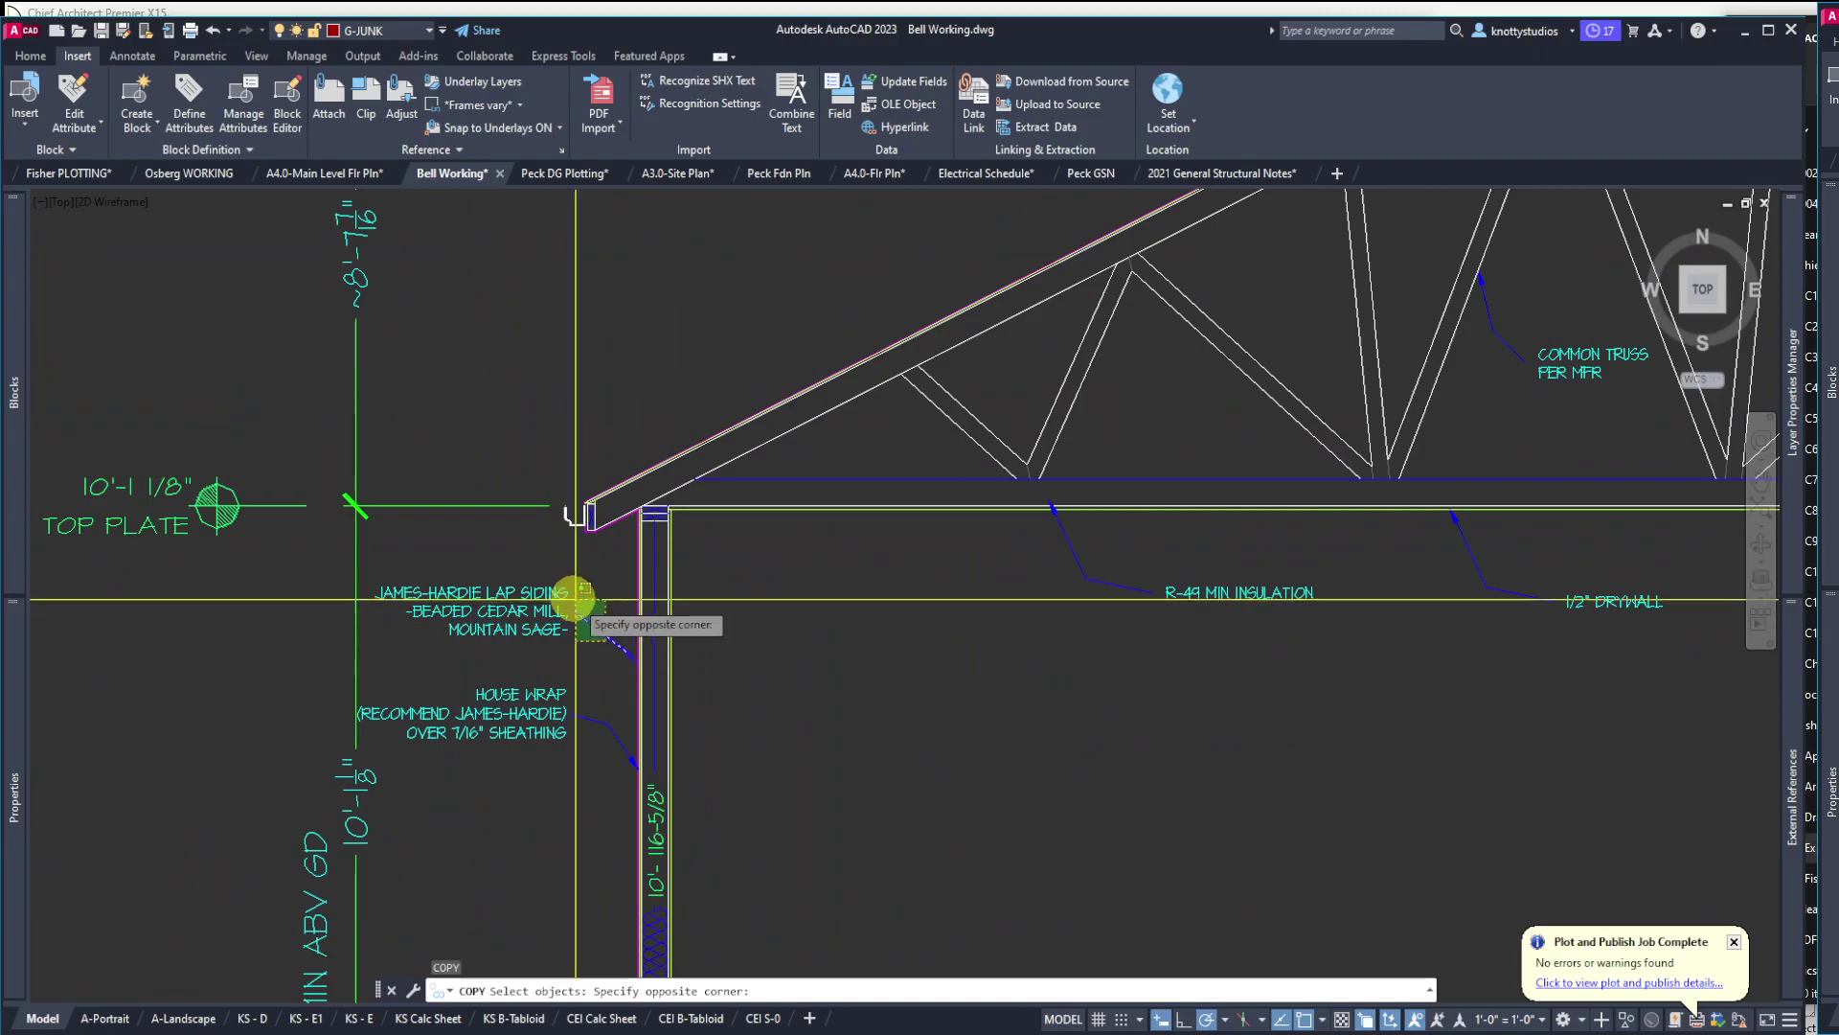
pyautogui.press('Return')
pyautogui.scroll(5, 624, 670)
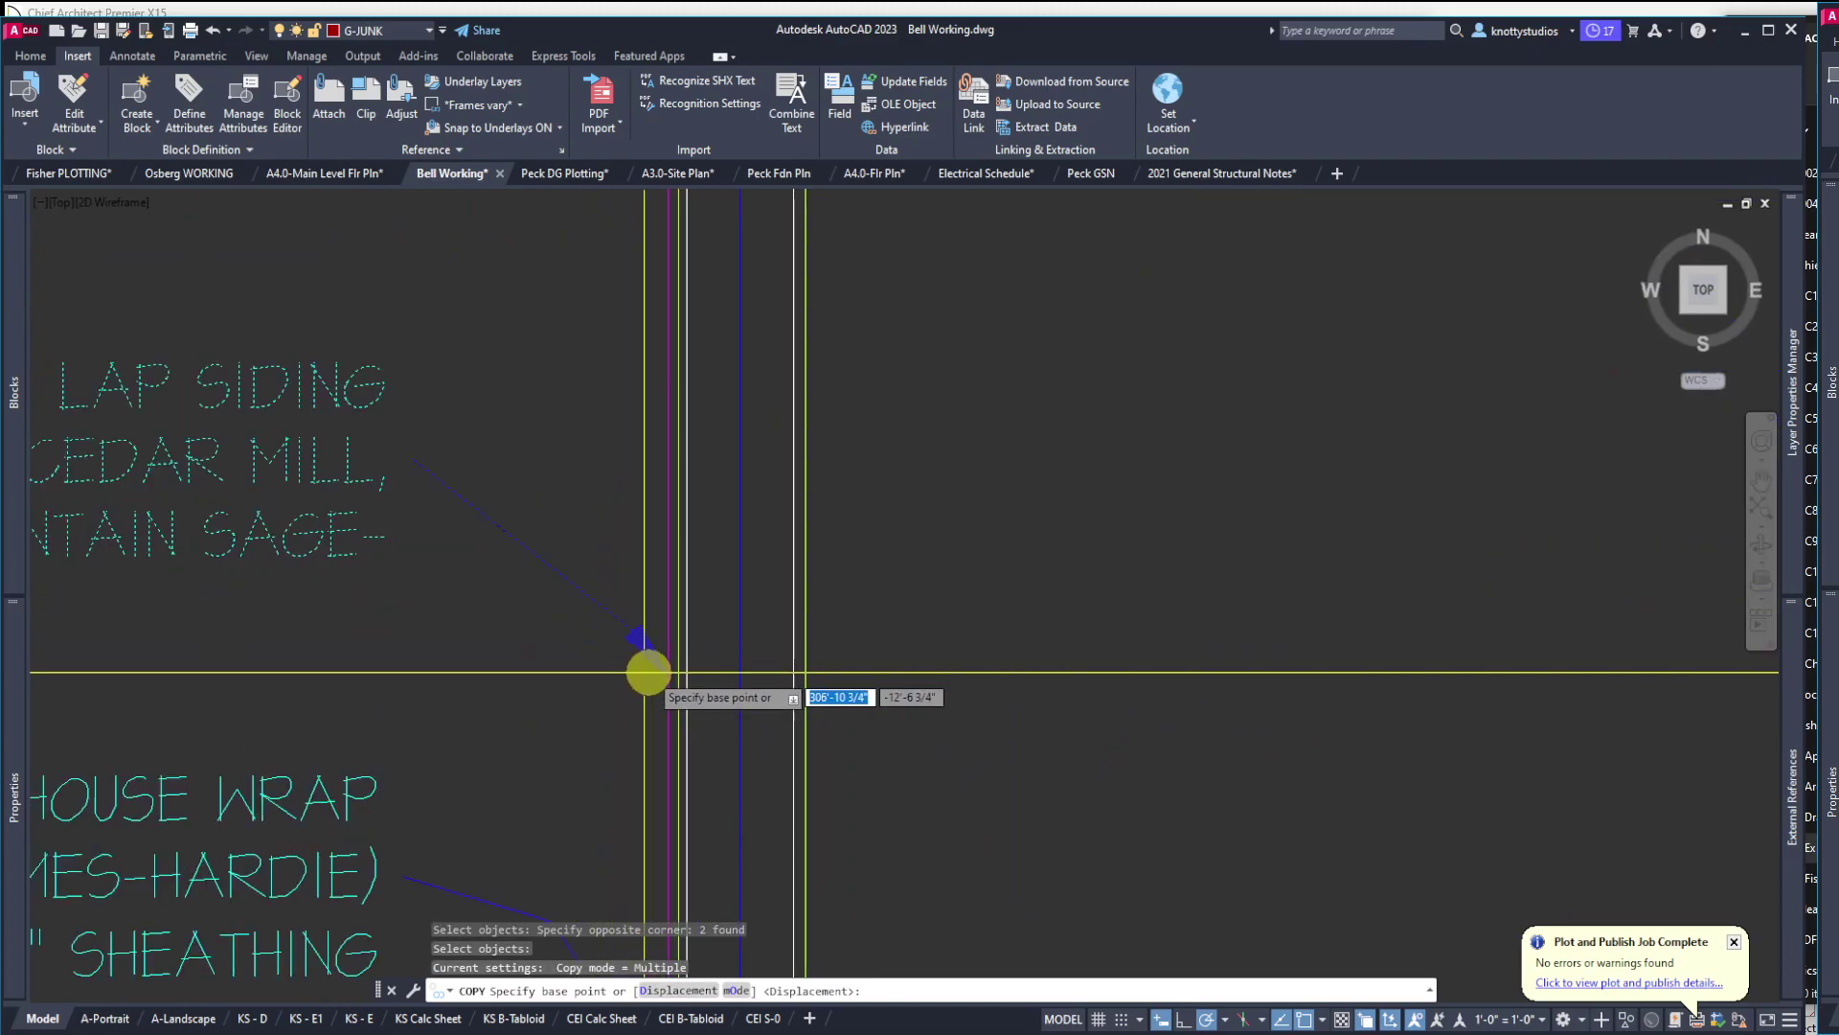
pyautogui.click(657, 661)
pyautogui.scroll(-5, 657, 666)
pyautogui.scroll(5, 637, 580)
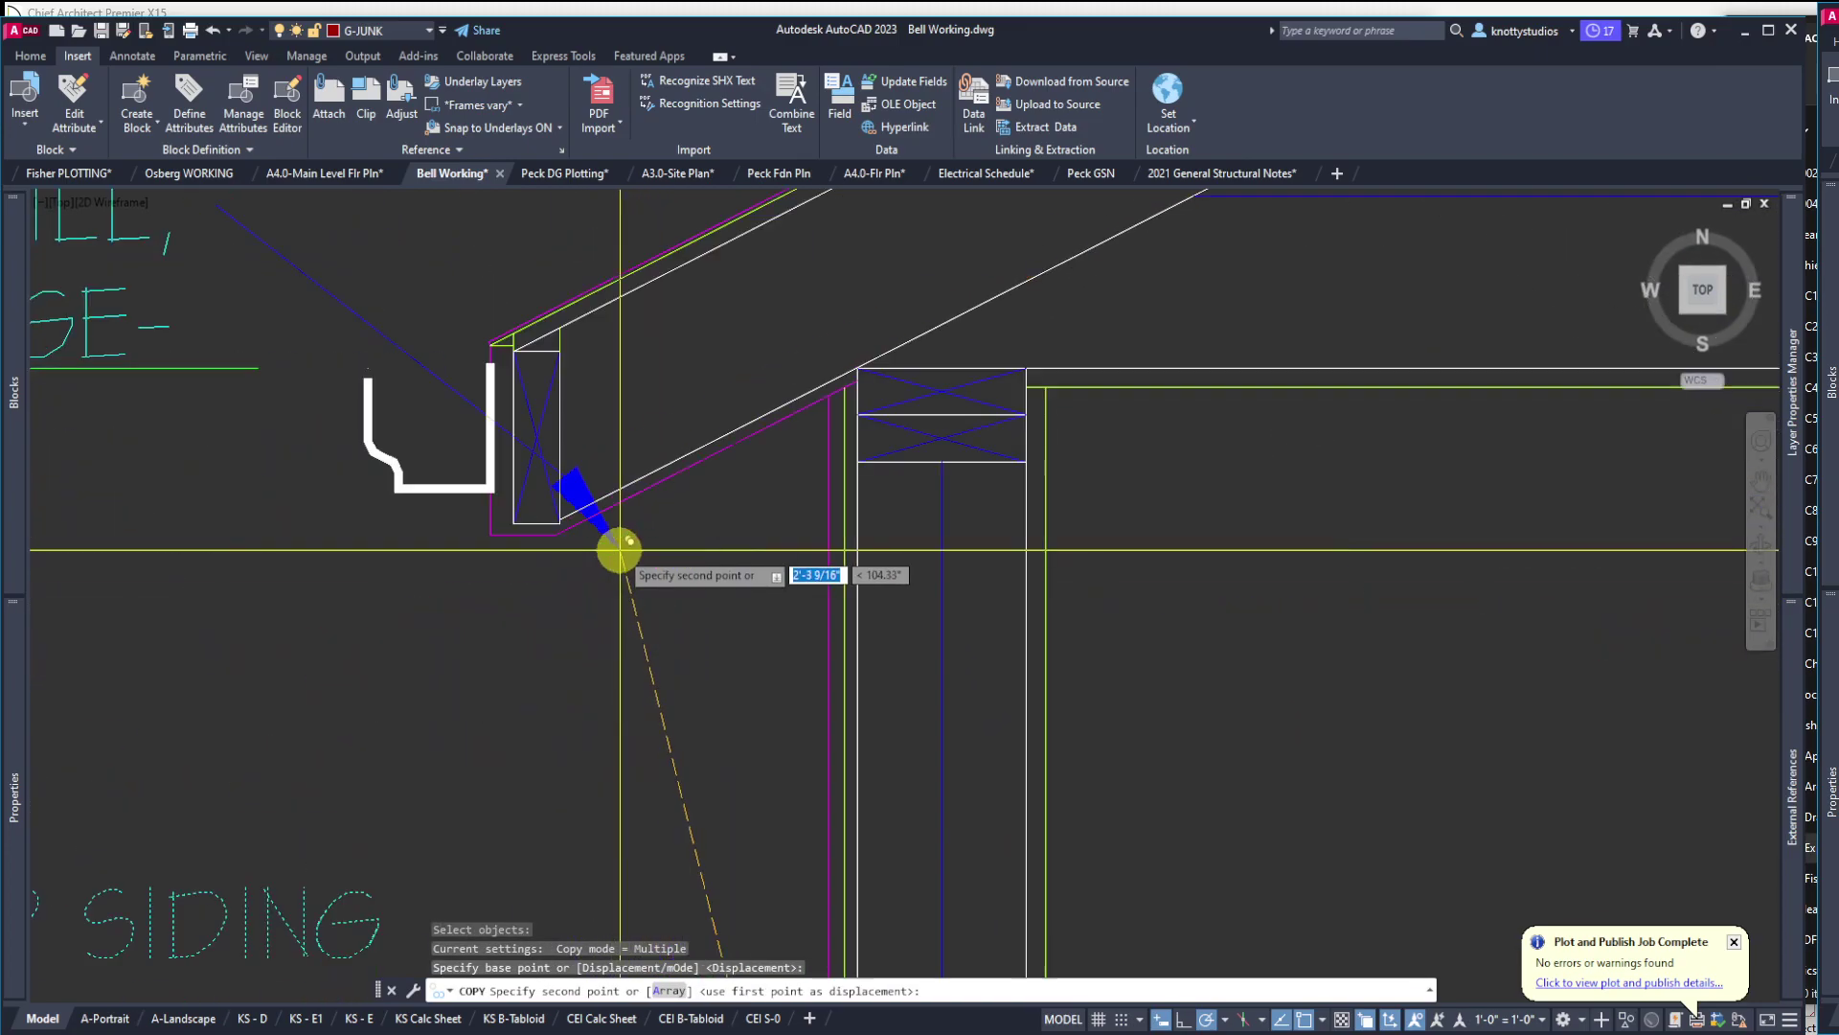
pyautogui.scroll(-5, 515, 419)
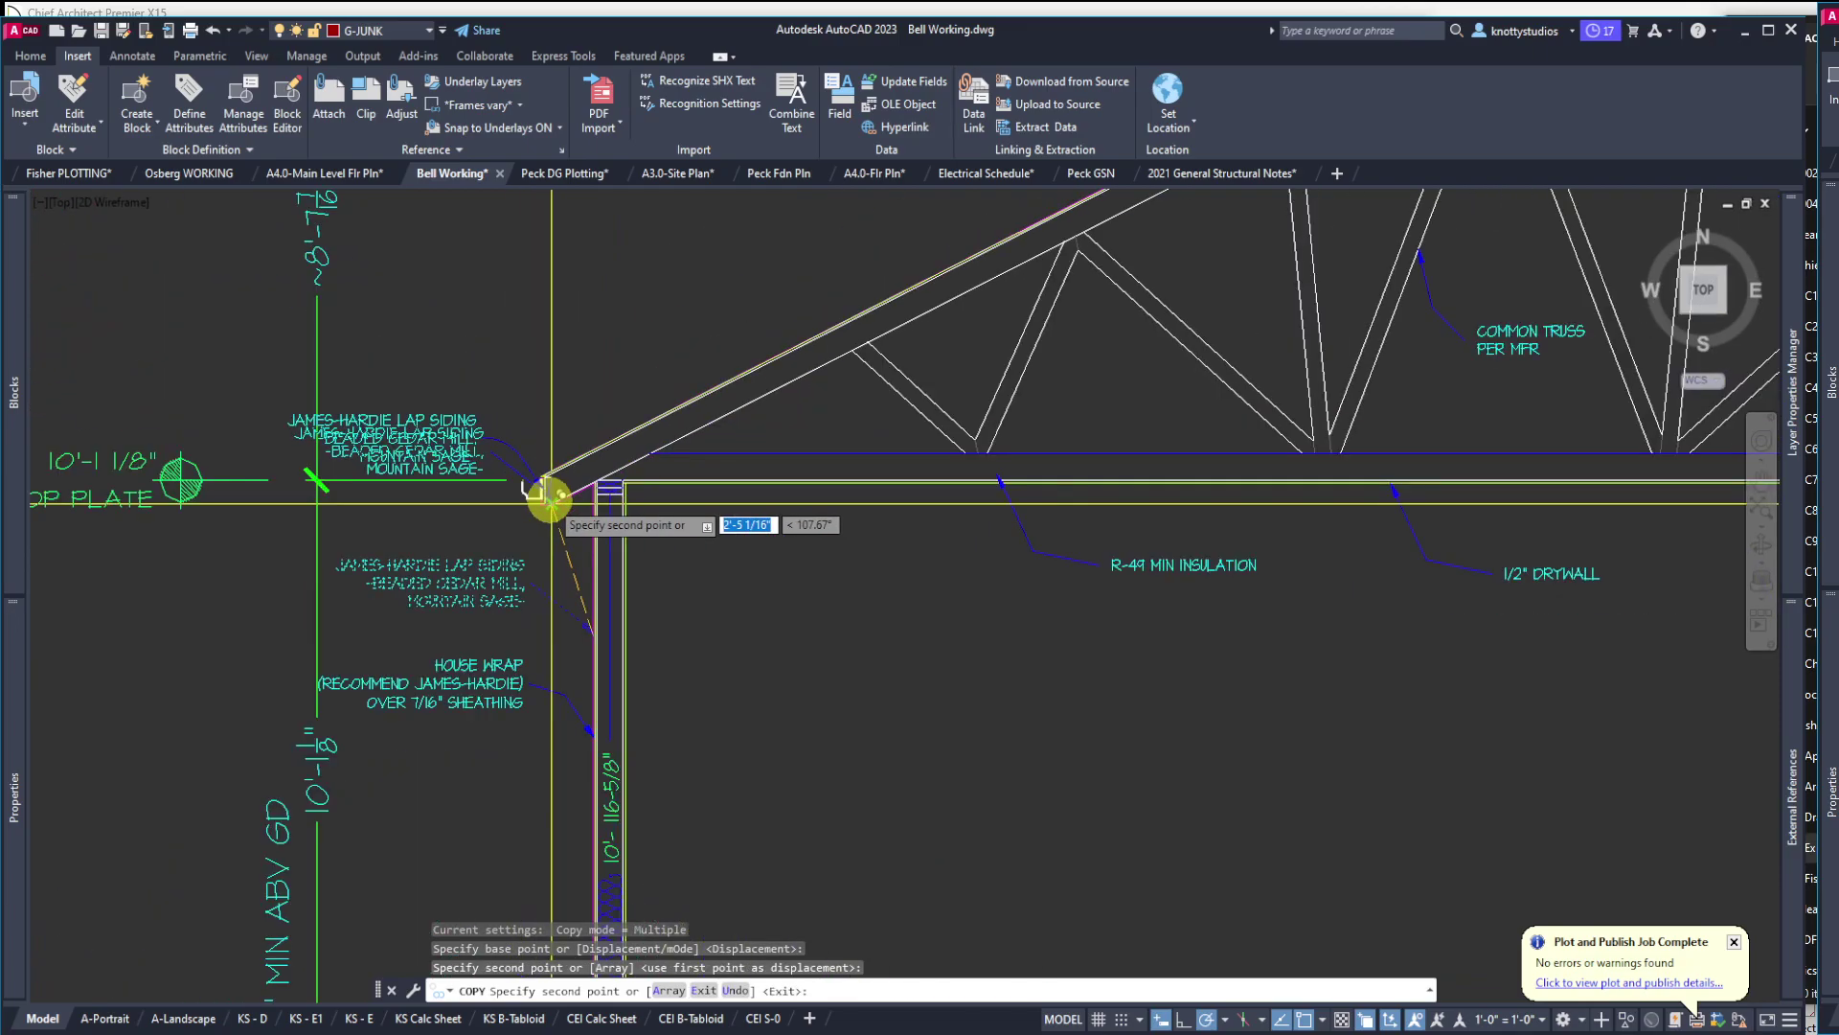
pyautogui.press('Escape')
pyautogui.scroll(4, 406, 450)
# Replace the copied note's siding description with the text '2x6 FASCIA'
pyautogui.doubleClick(406, 439)
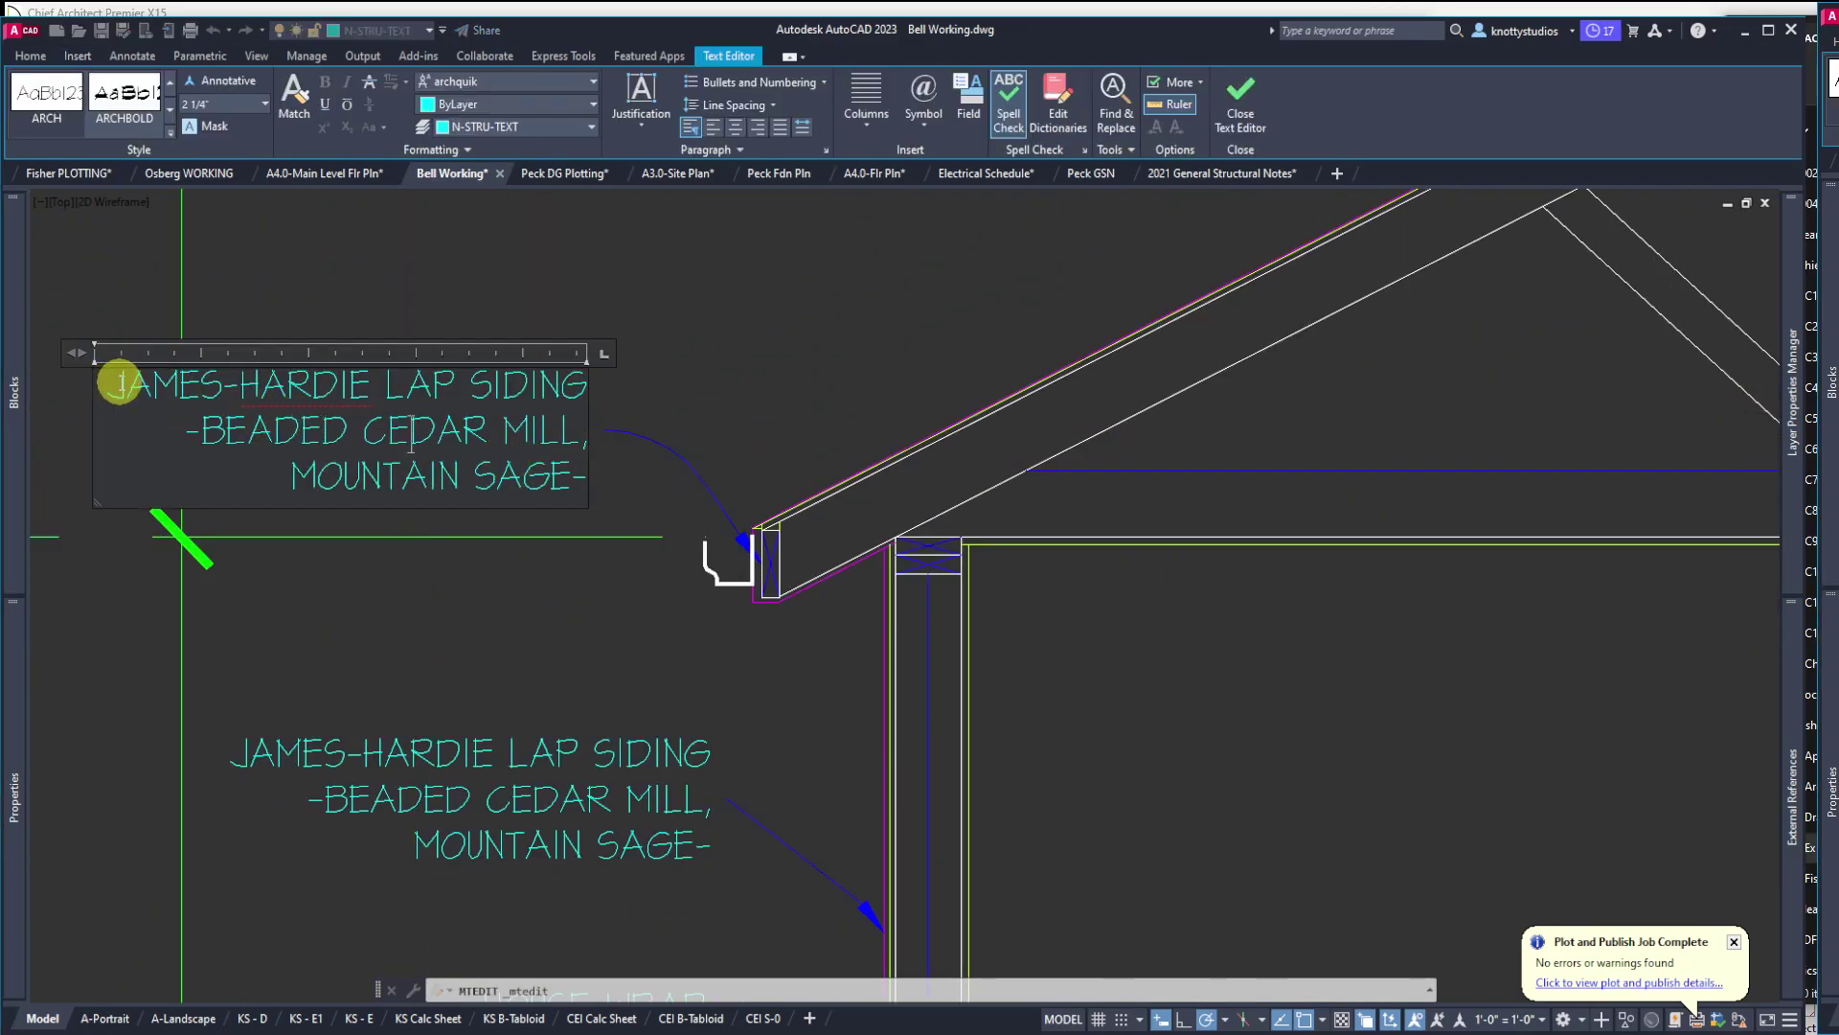
pyautogui.moveTo(113, 383); pyautogui.dragTo(629, 499)
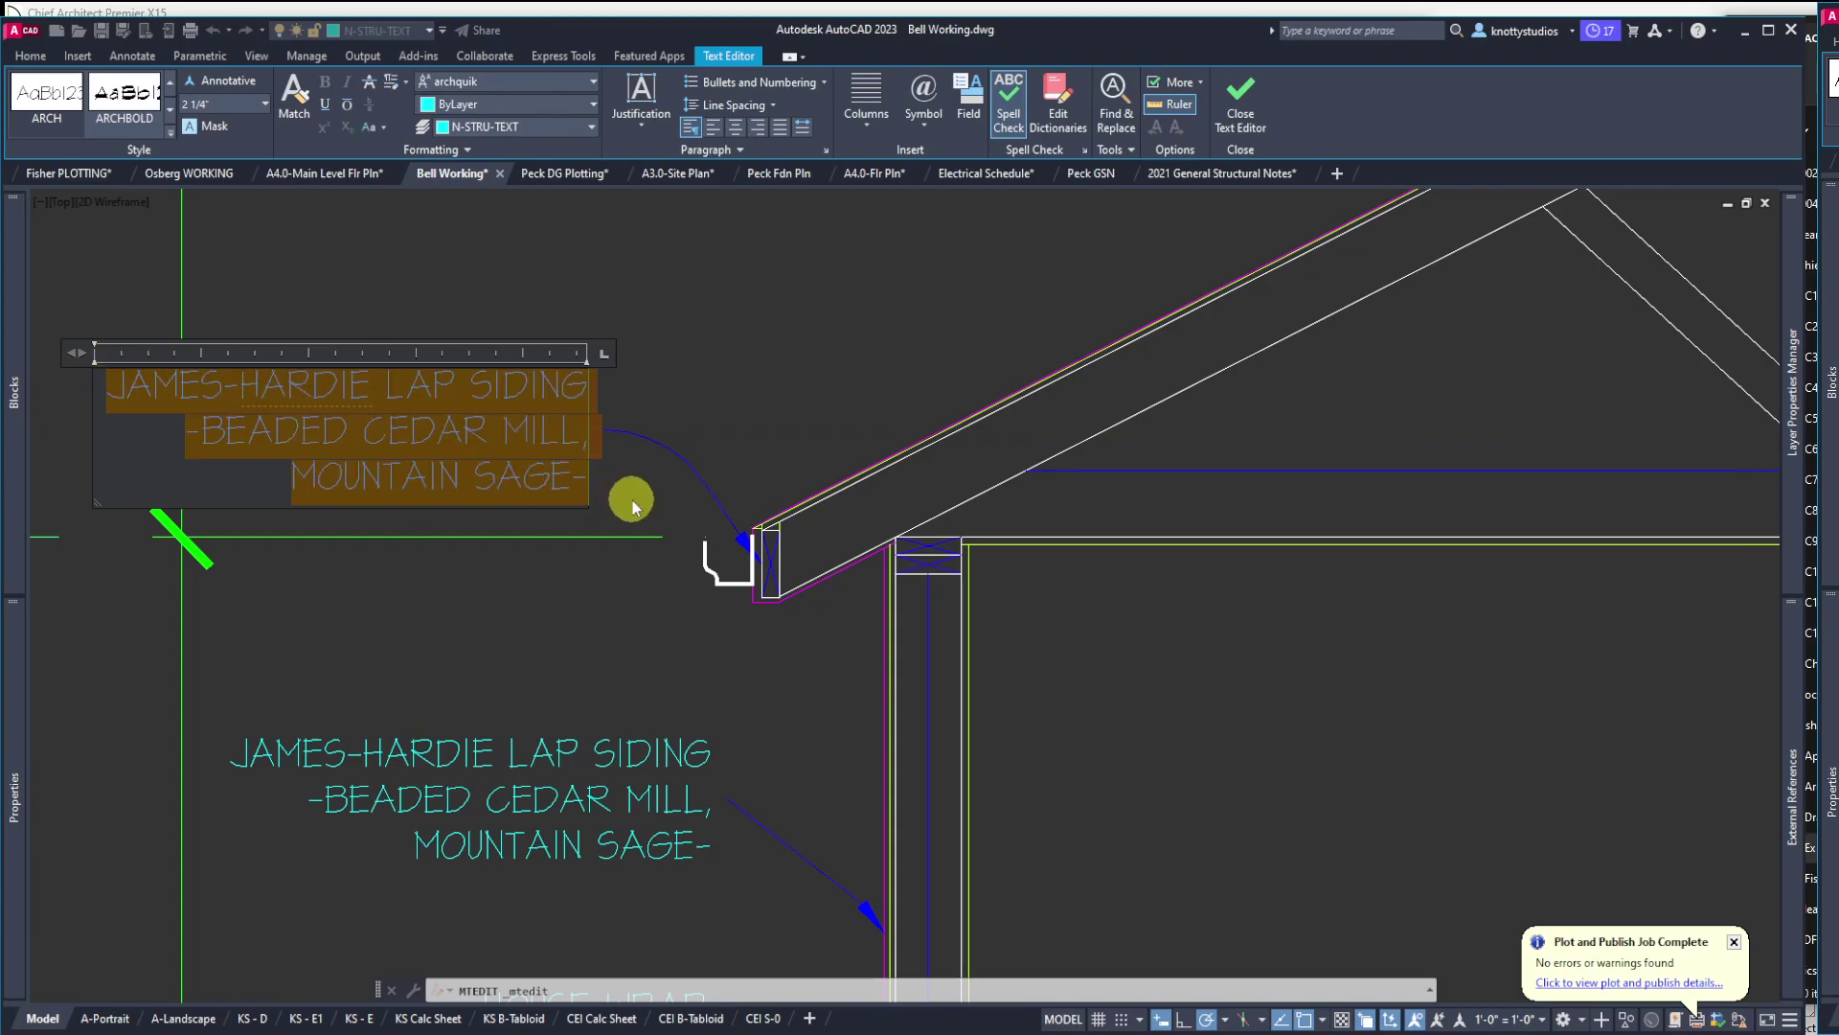
pyautogui.press('Delete')
pyautogui.write('2X')
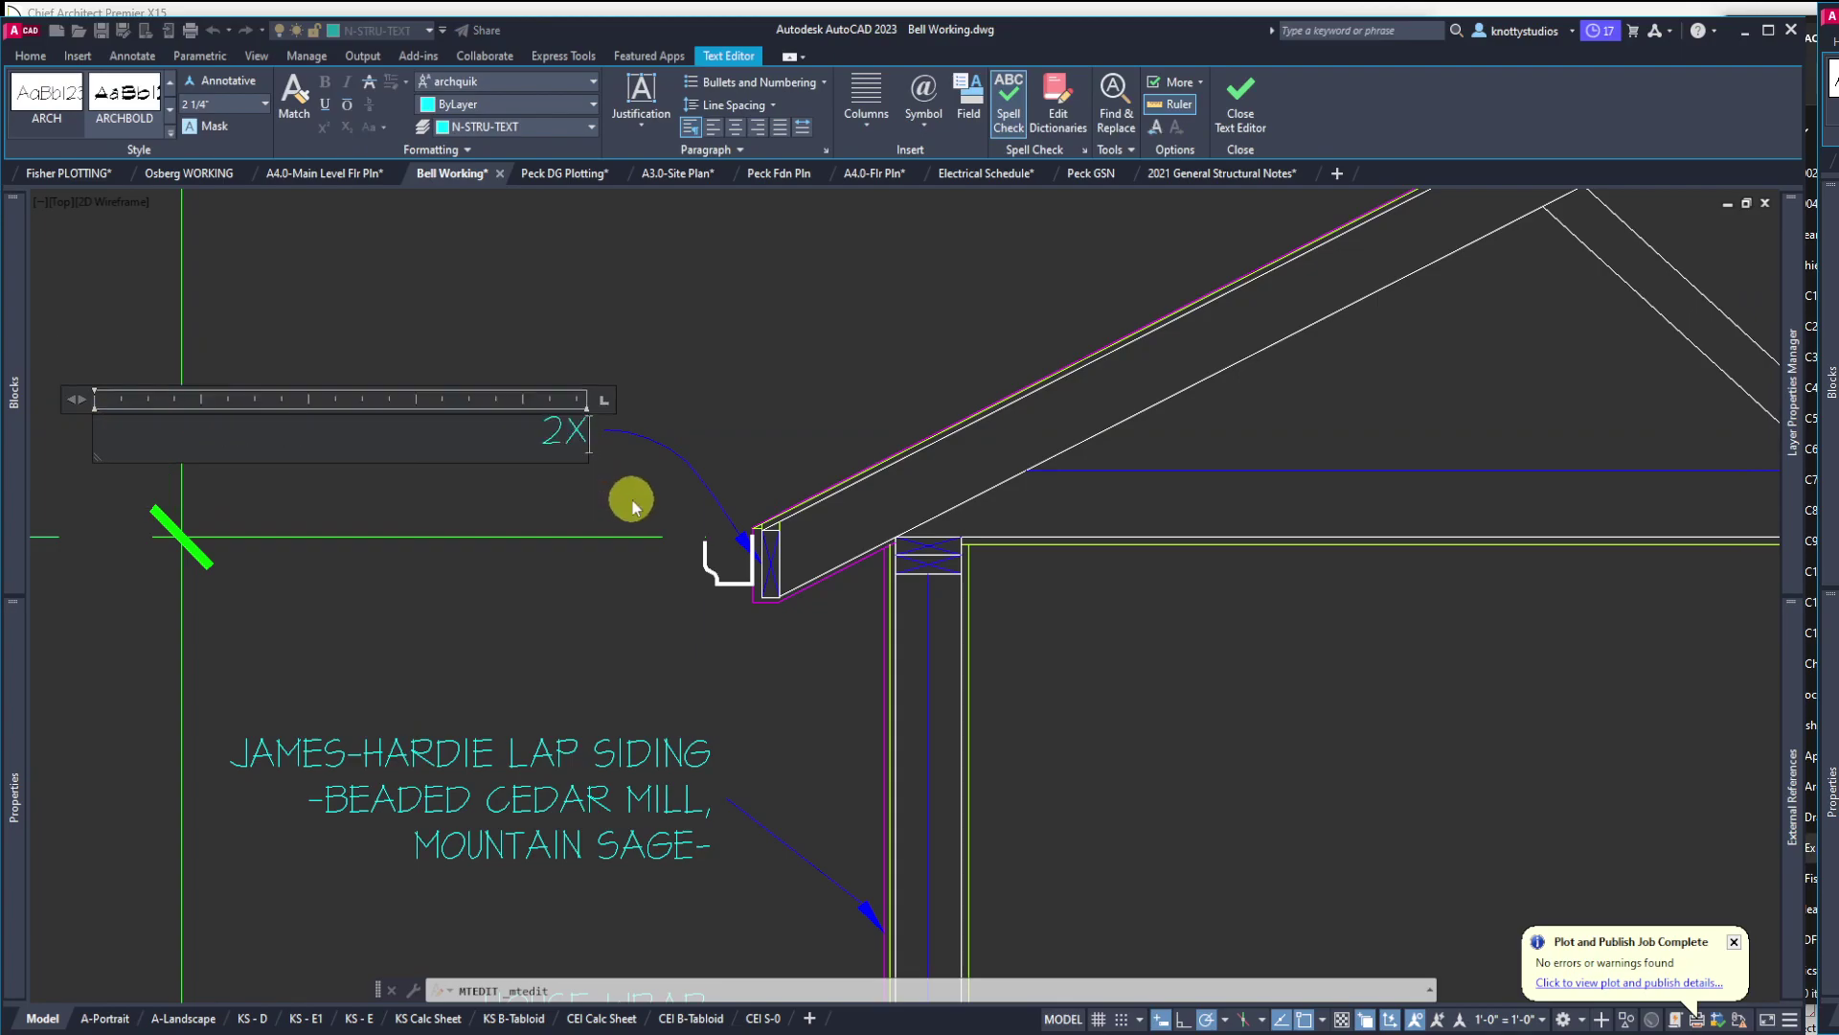
pyautogui.press('BackSpace')
pyautogui.write('x')
pyautogui.write('6')
pyautogui.write('FASCIA')
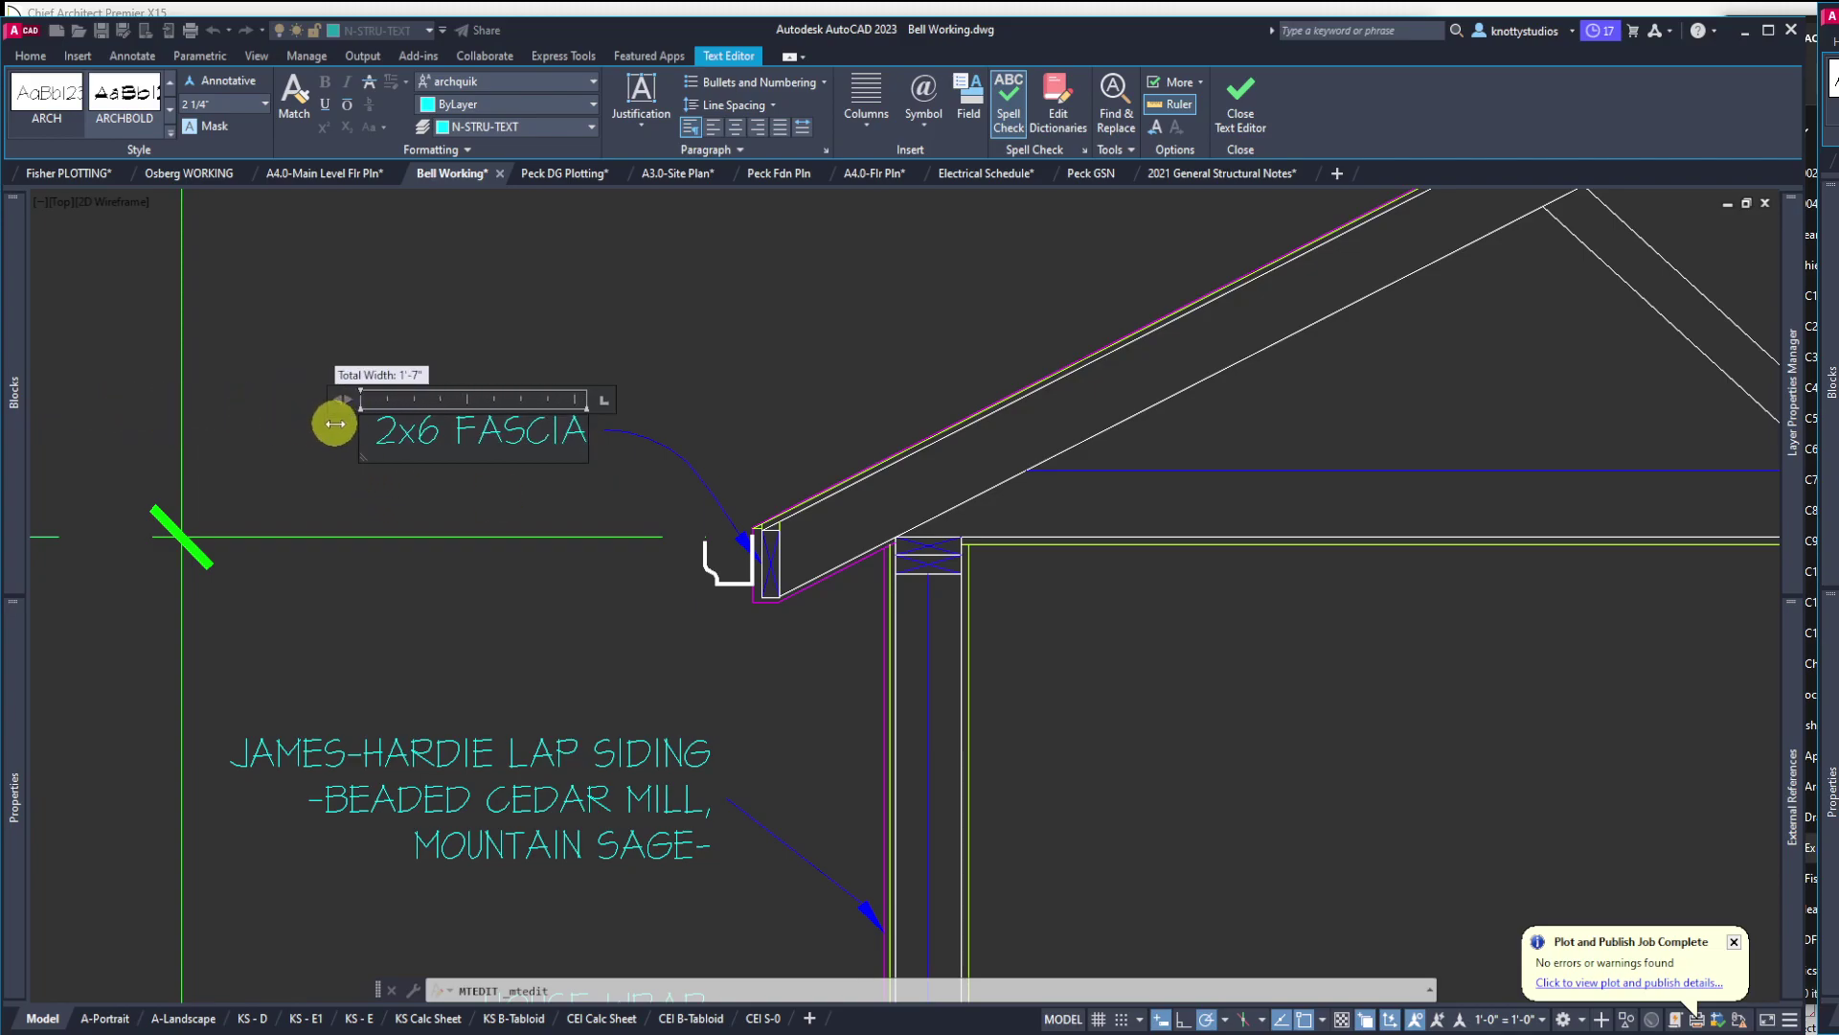
pyautogui.click(484, 283)
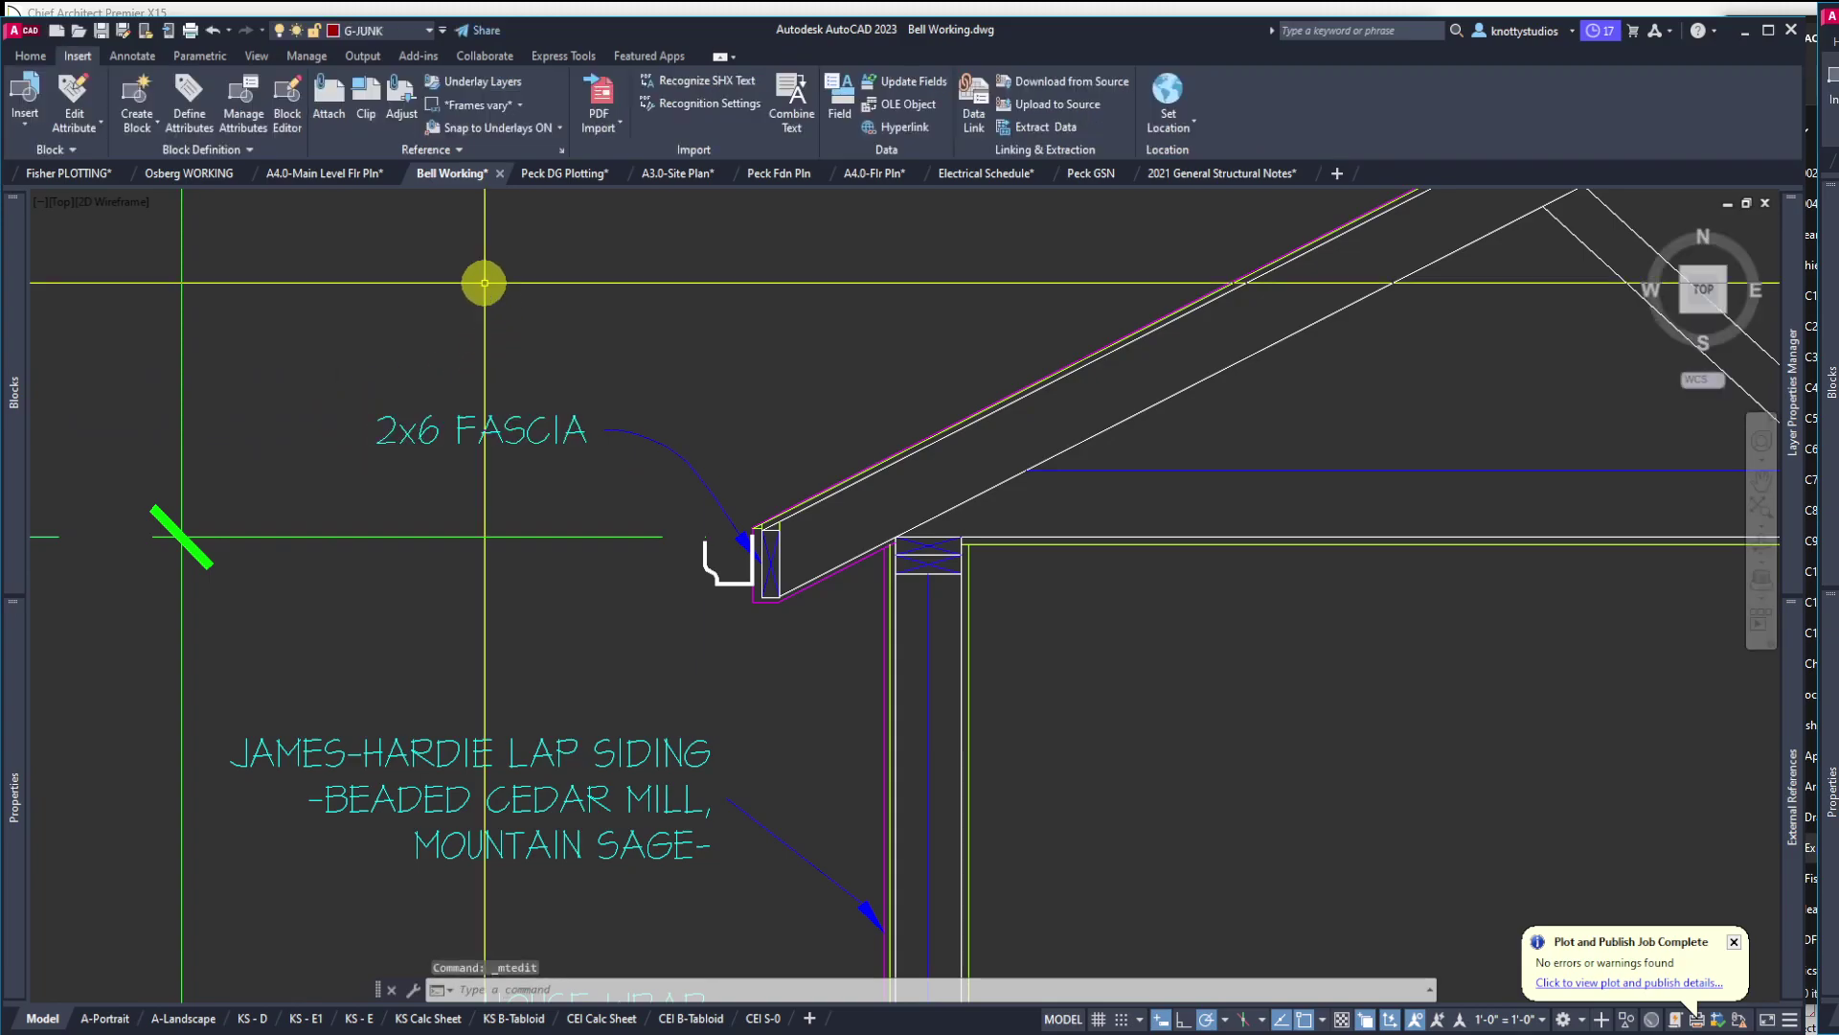
pyautogui.scroll(-1, 320, 553)
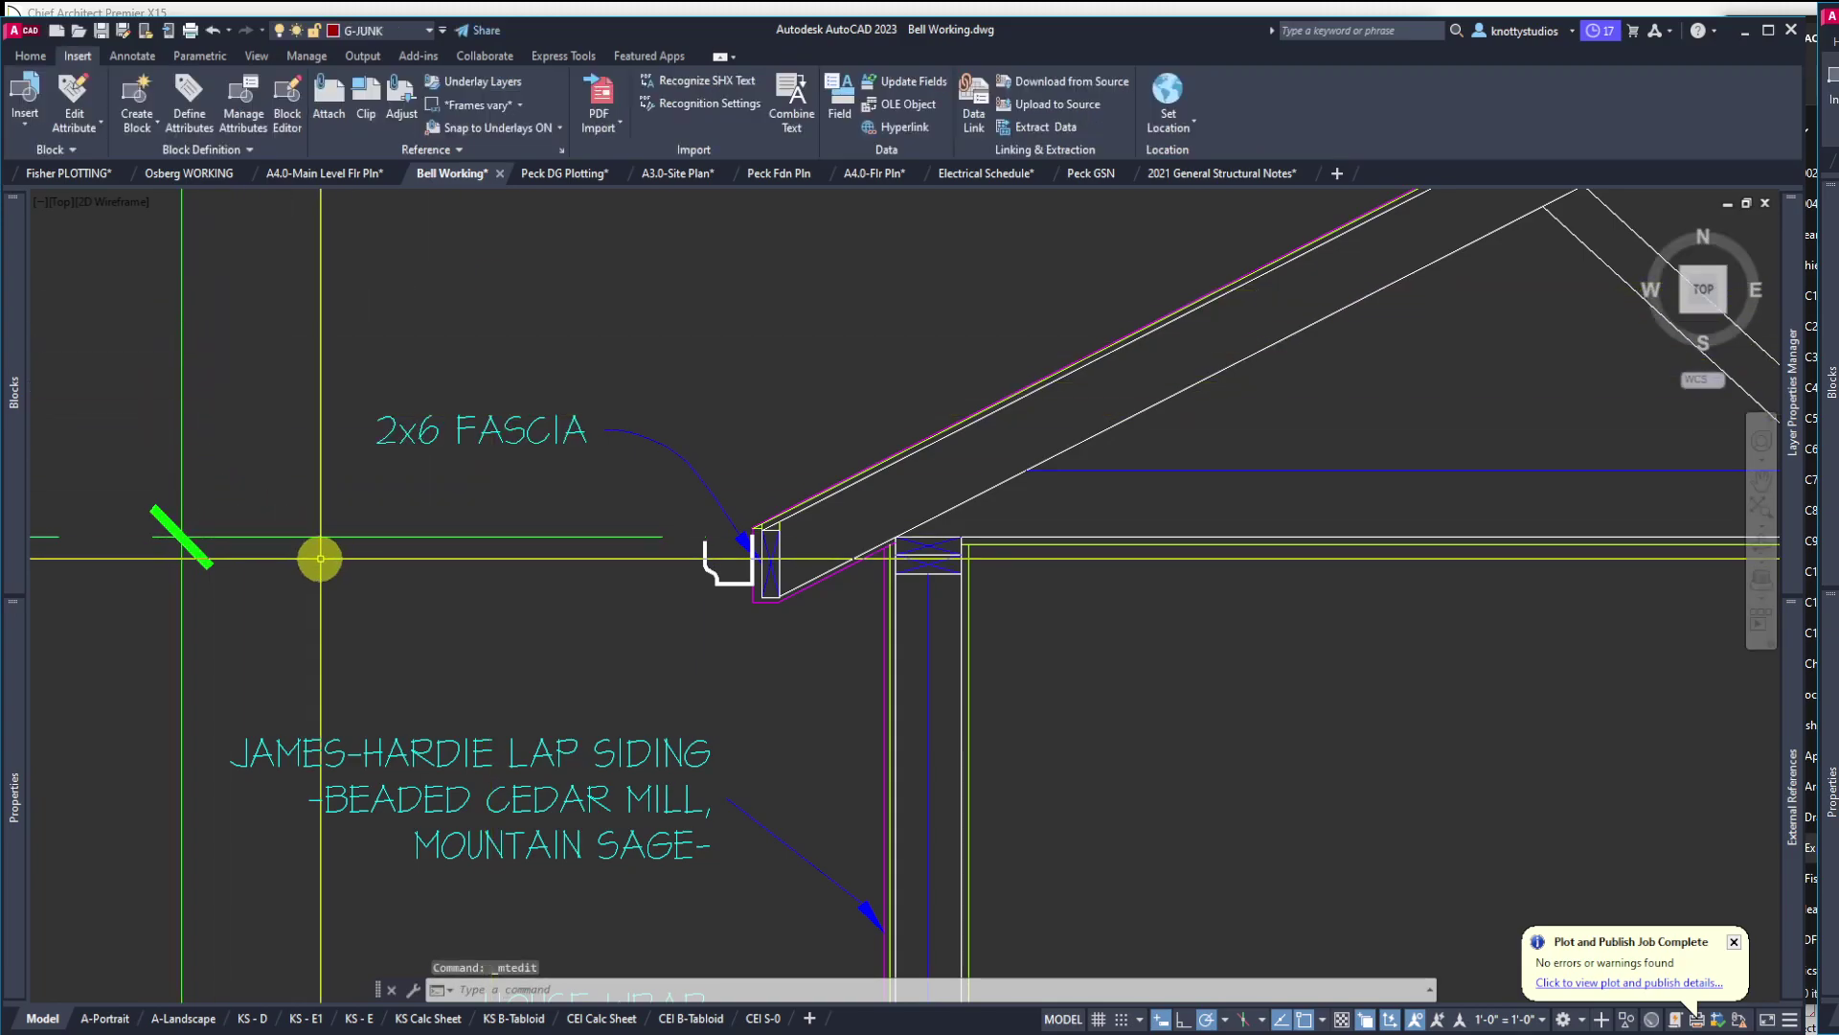
pyautogui.scroll(-3, 320, 554)
pyautogui.scroll(-2, 320, 553)
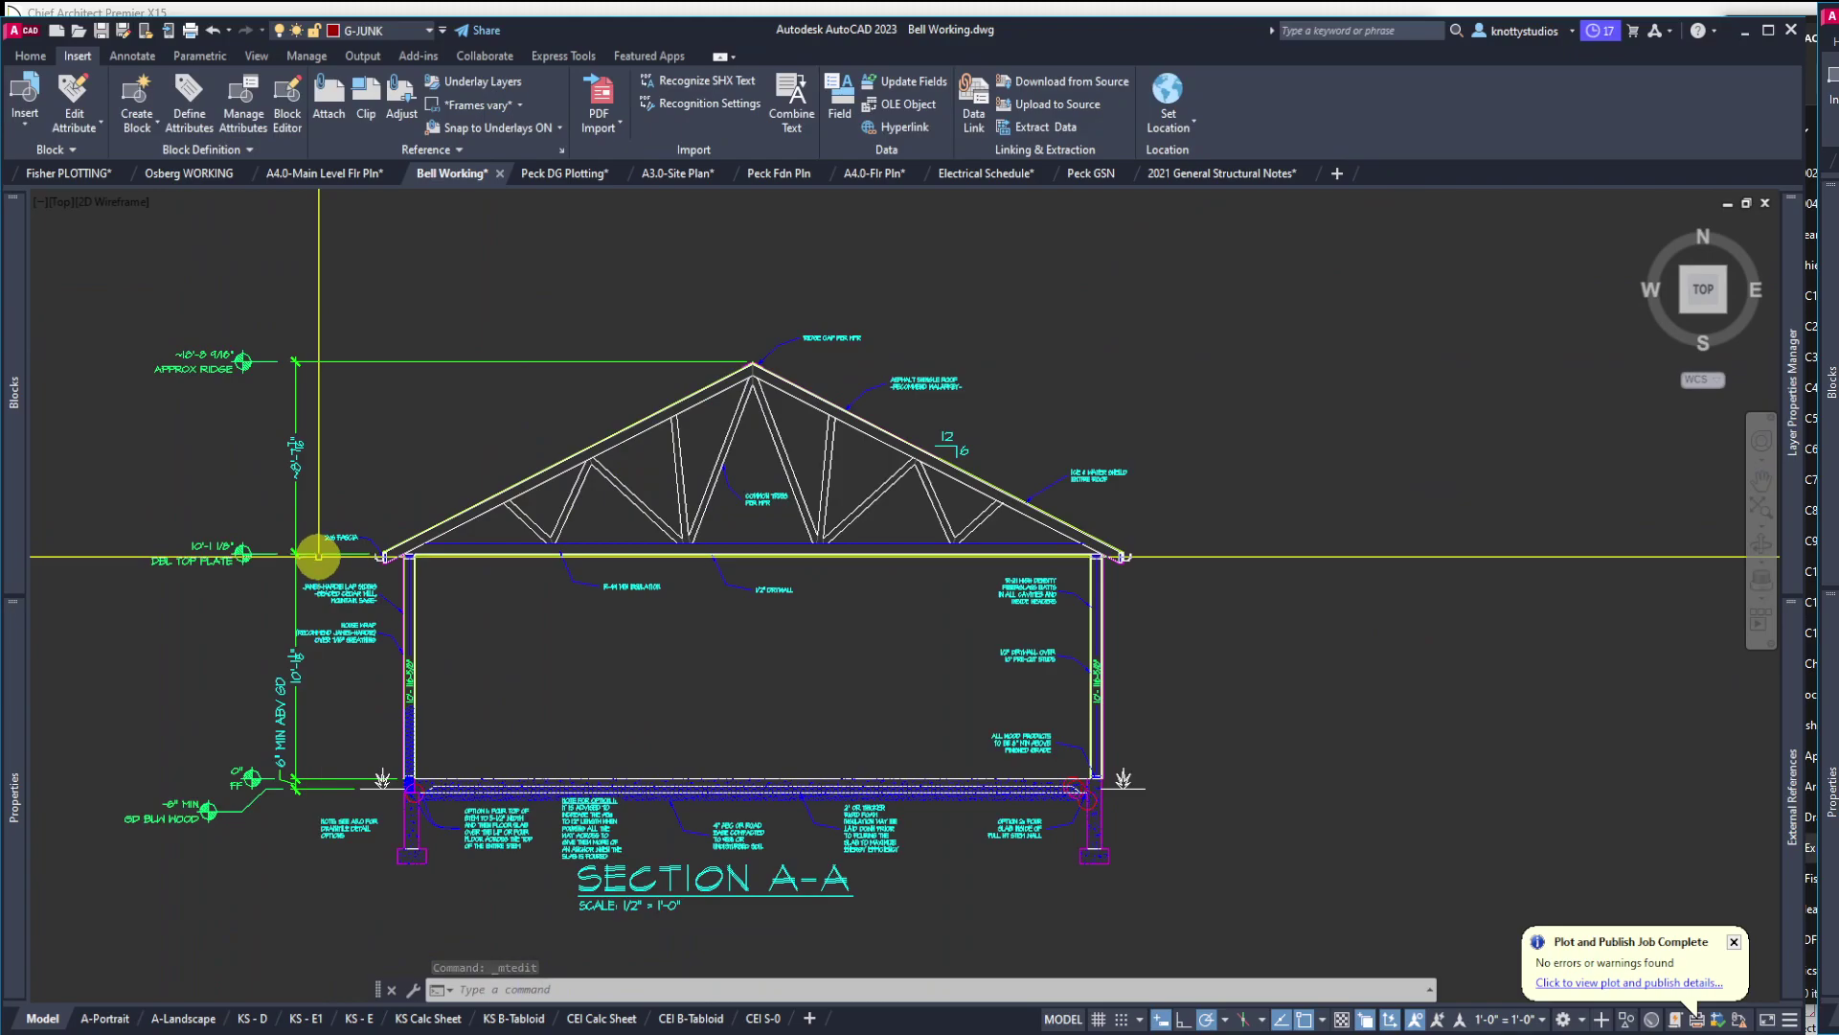
pyautogui.scroll(3, 369, 567)
pyautogui.scroll(3, 469, 553)
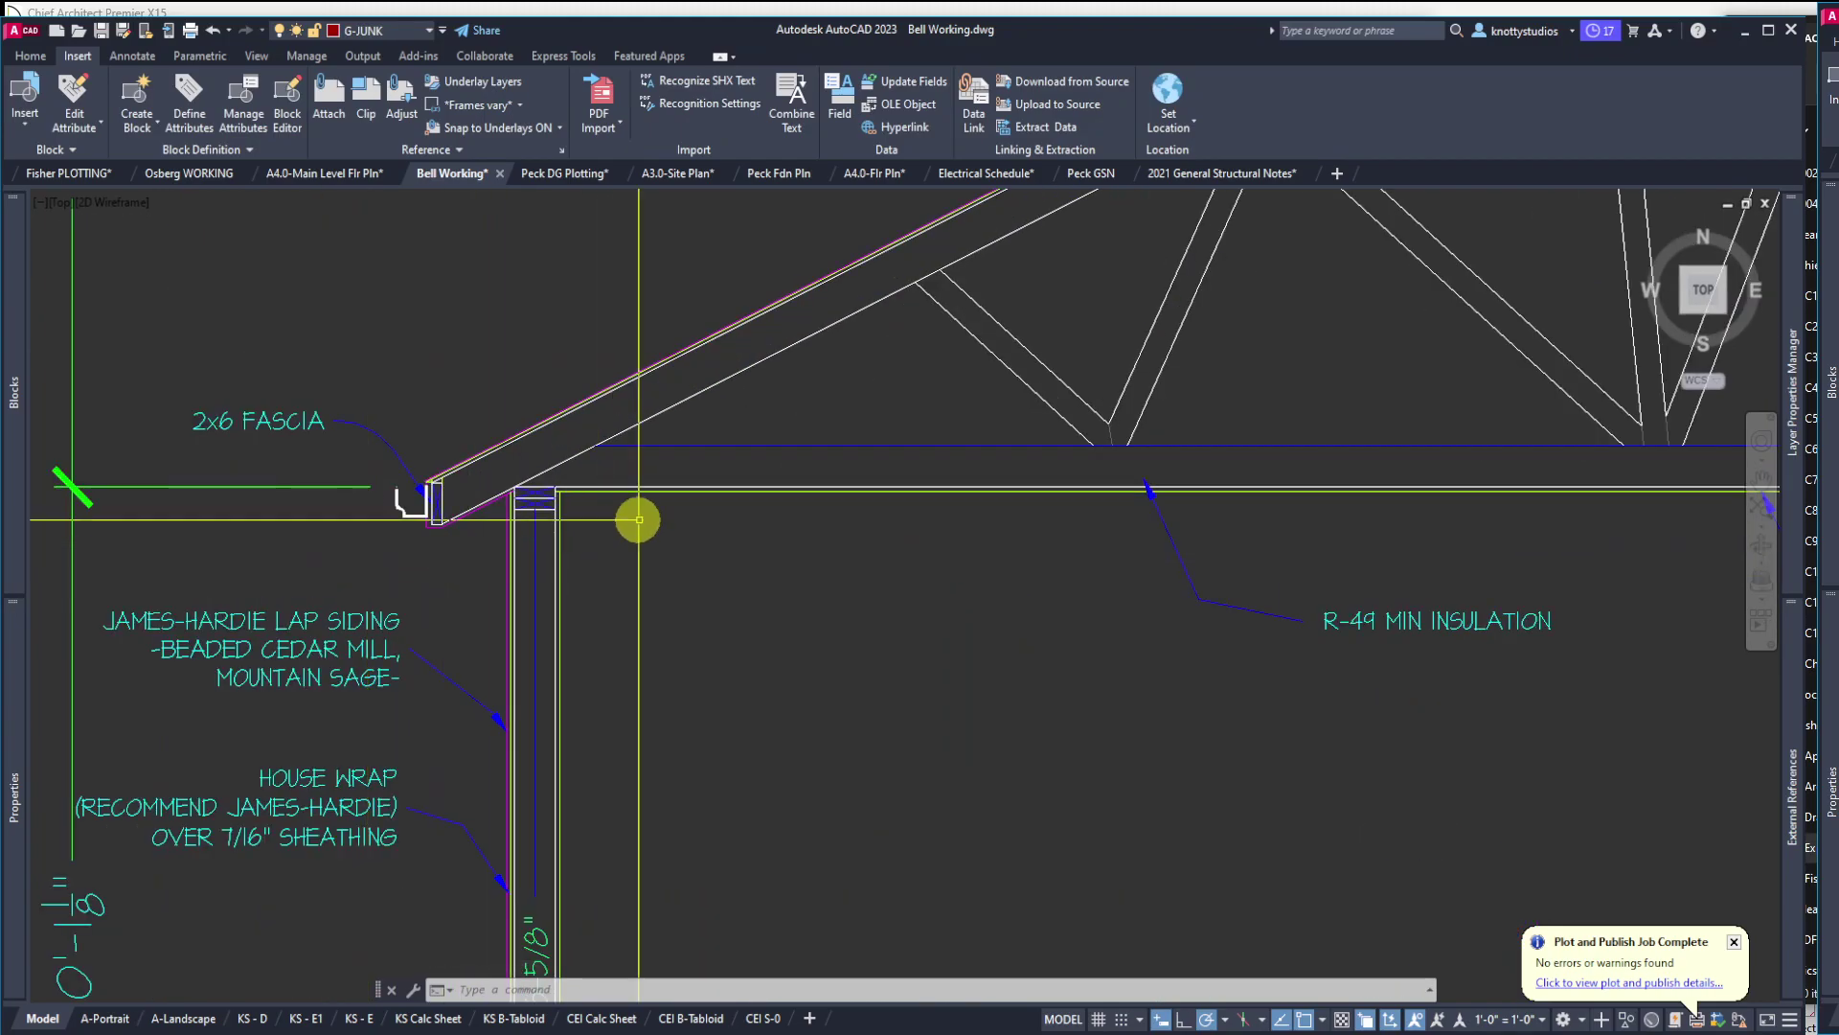
# Erase the magenta rafter line and draw a horizontal line from the fascia corner to the wall
pyautogui.scroll(4, 647, 515)
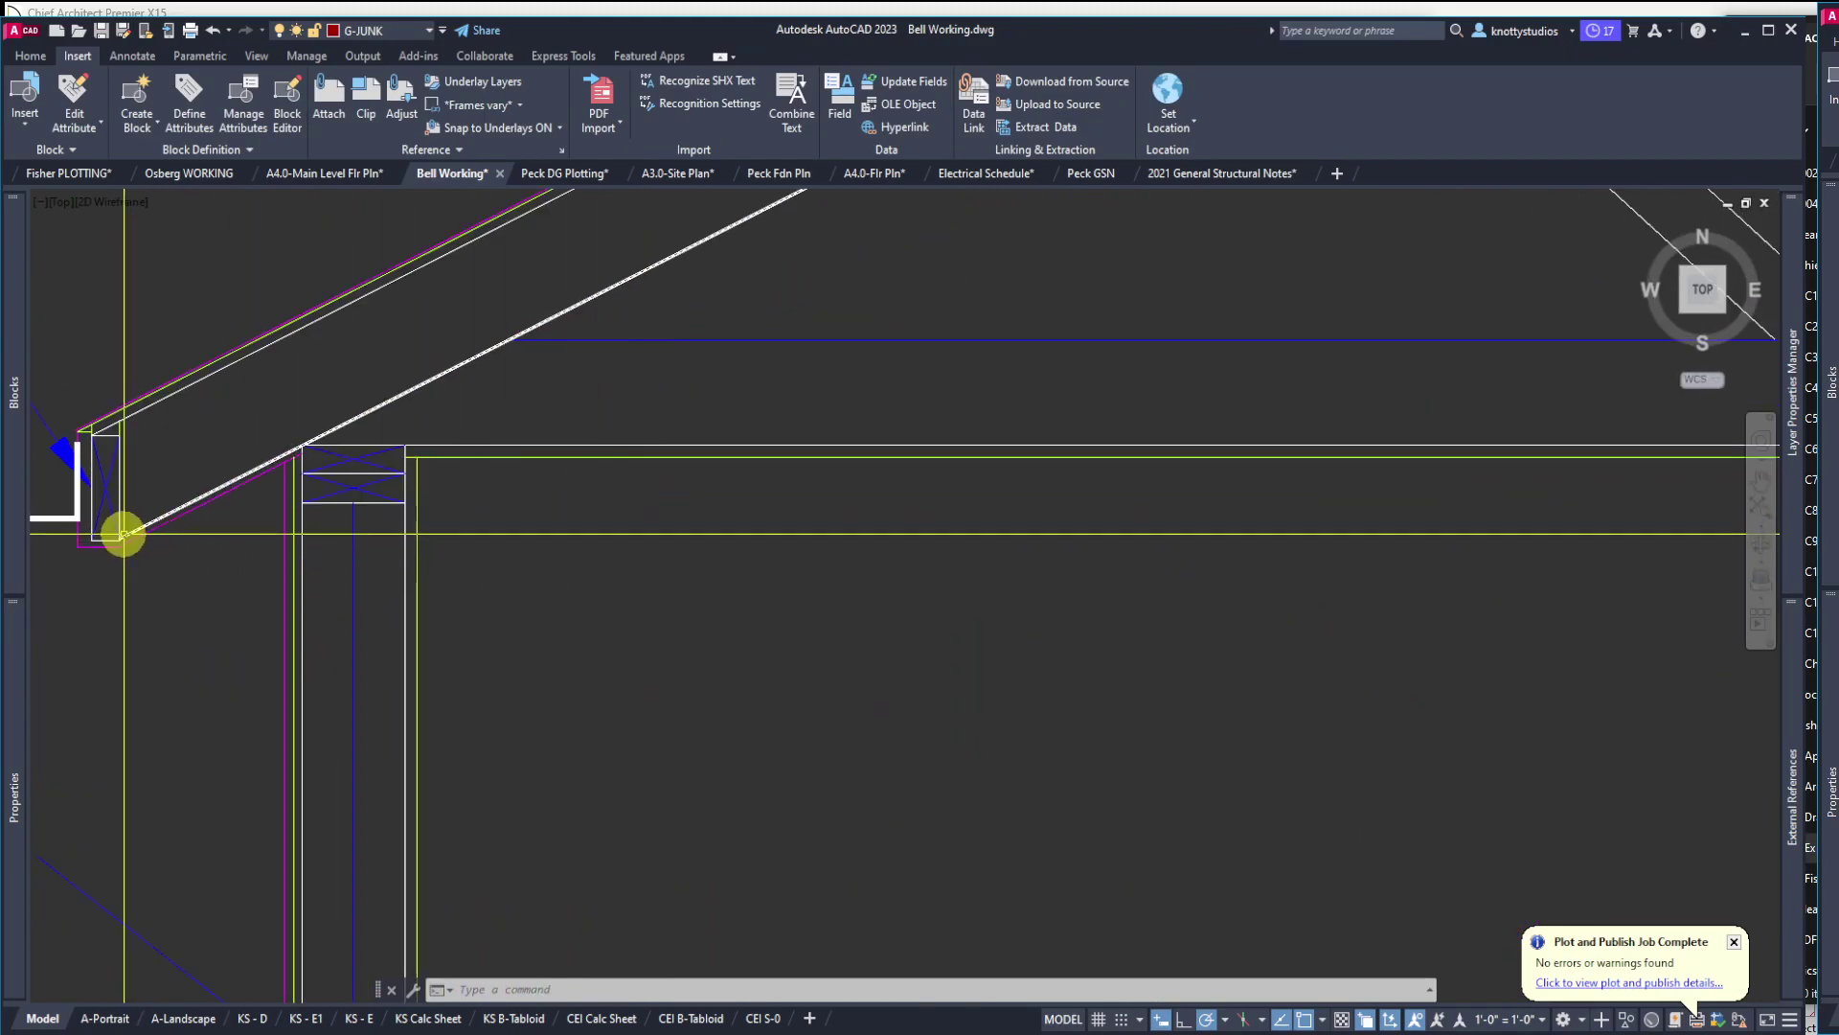
pyautogui.scroll(2, 218, 476)
pyautogui.scroll(-2, 169, 568)
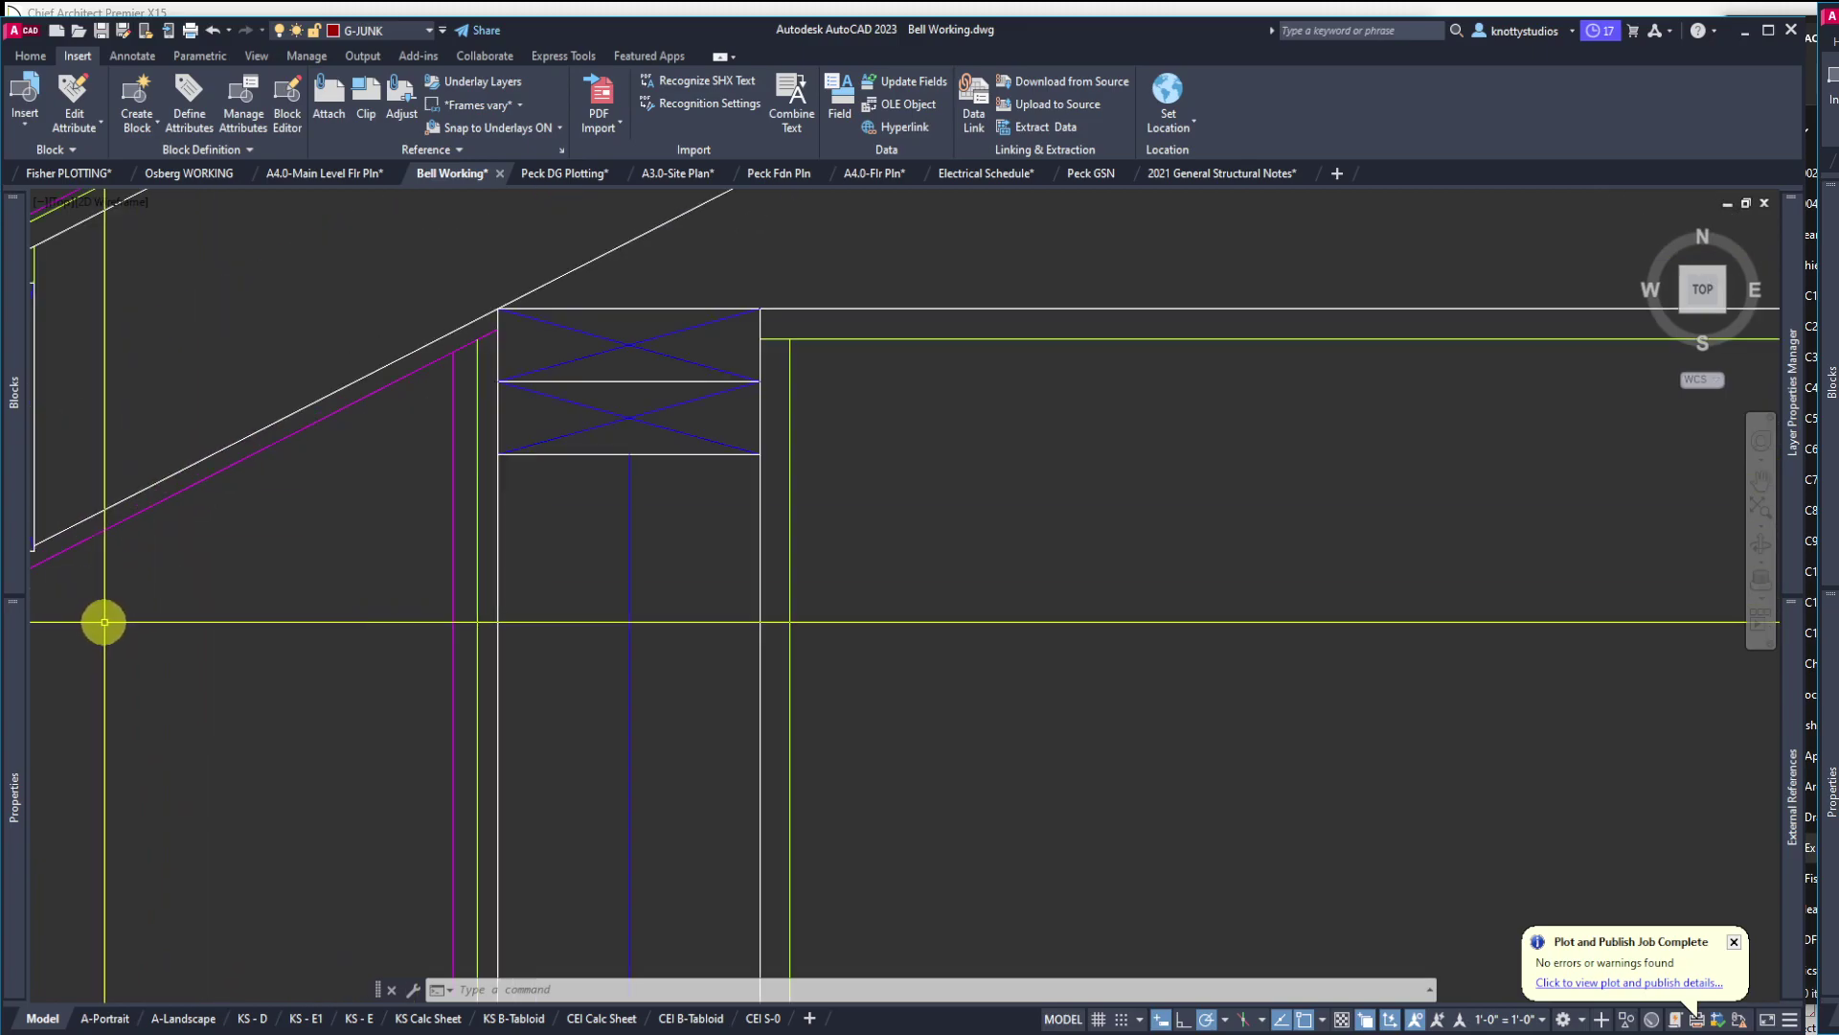
pyautogui.scroll(4, 96, 542)
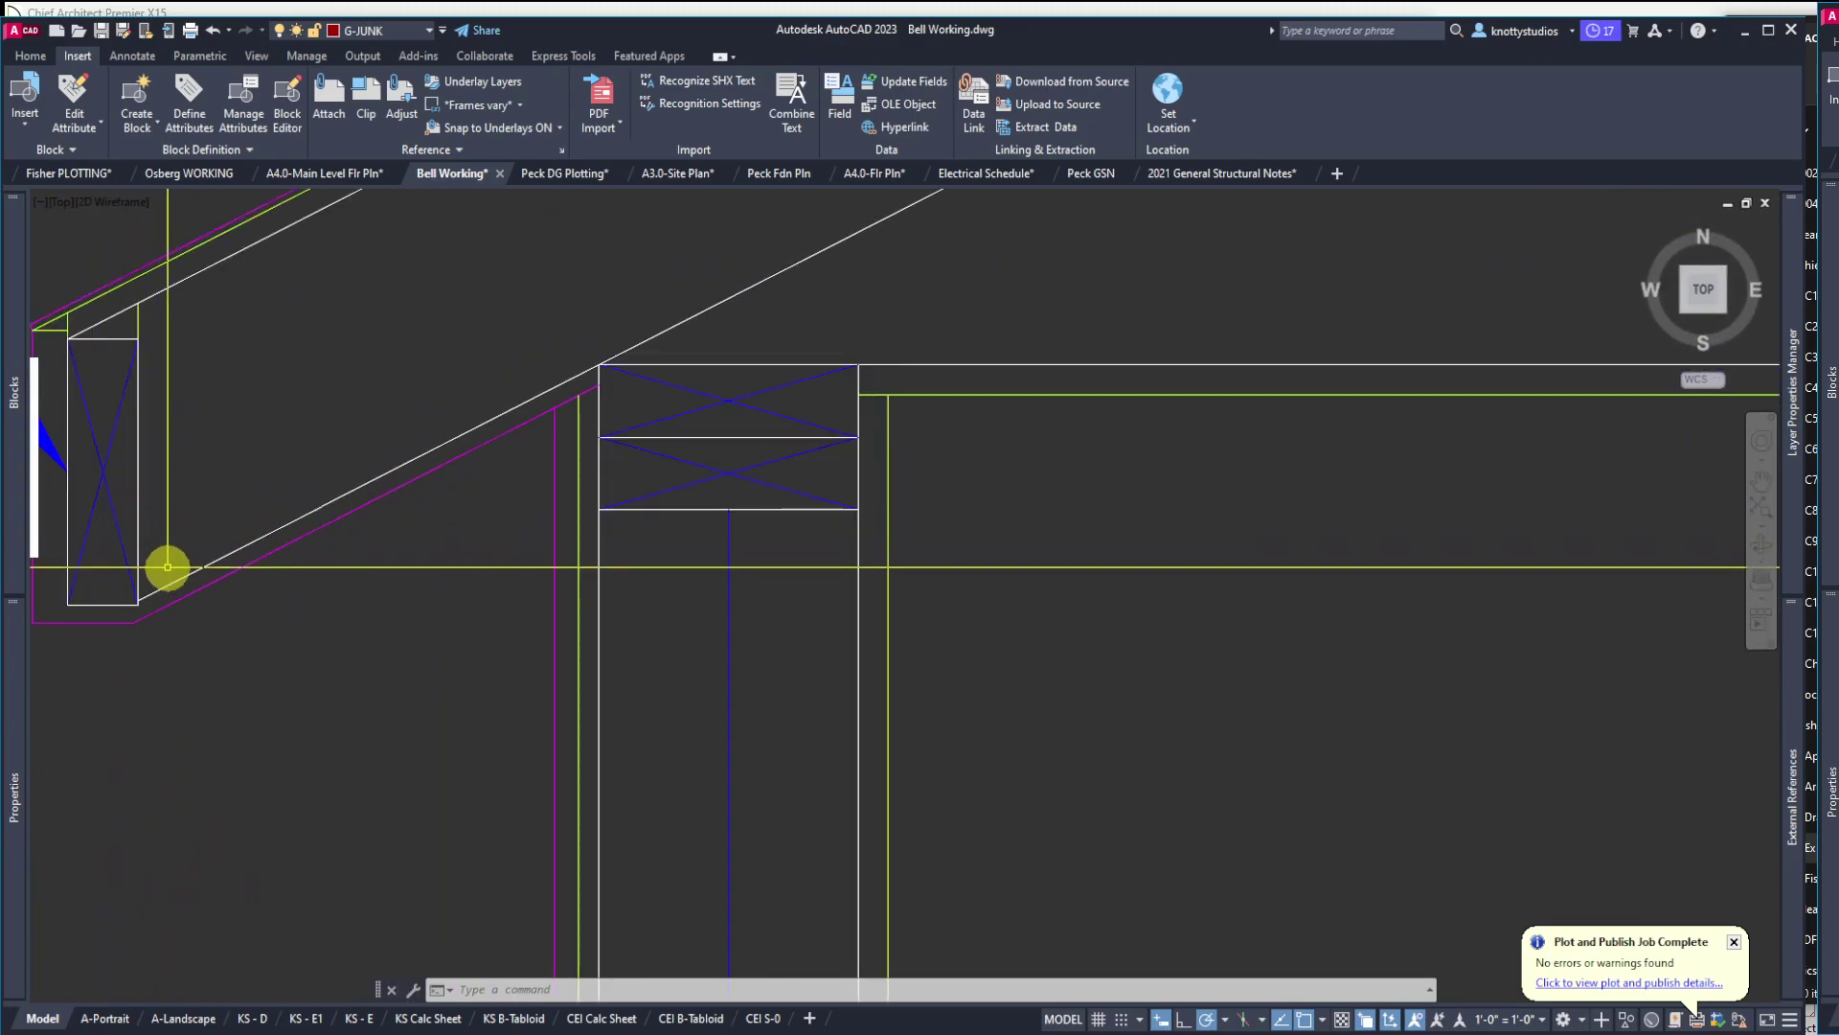
pyautogui.scroll(4, 163, 575)
pyautogui.scroll(1, 144, 594)
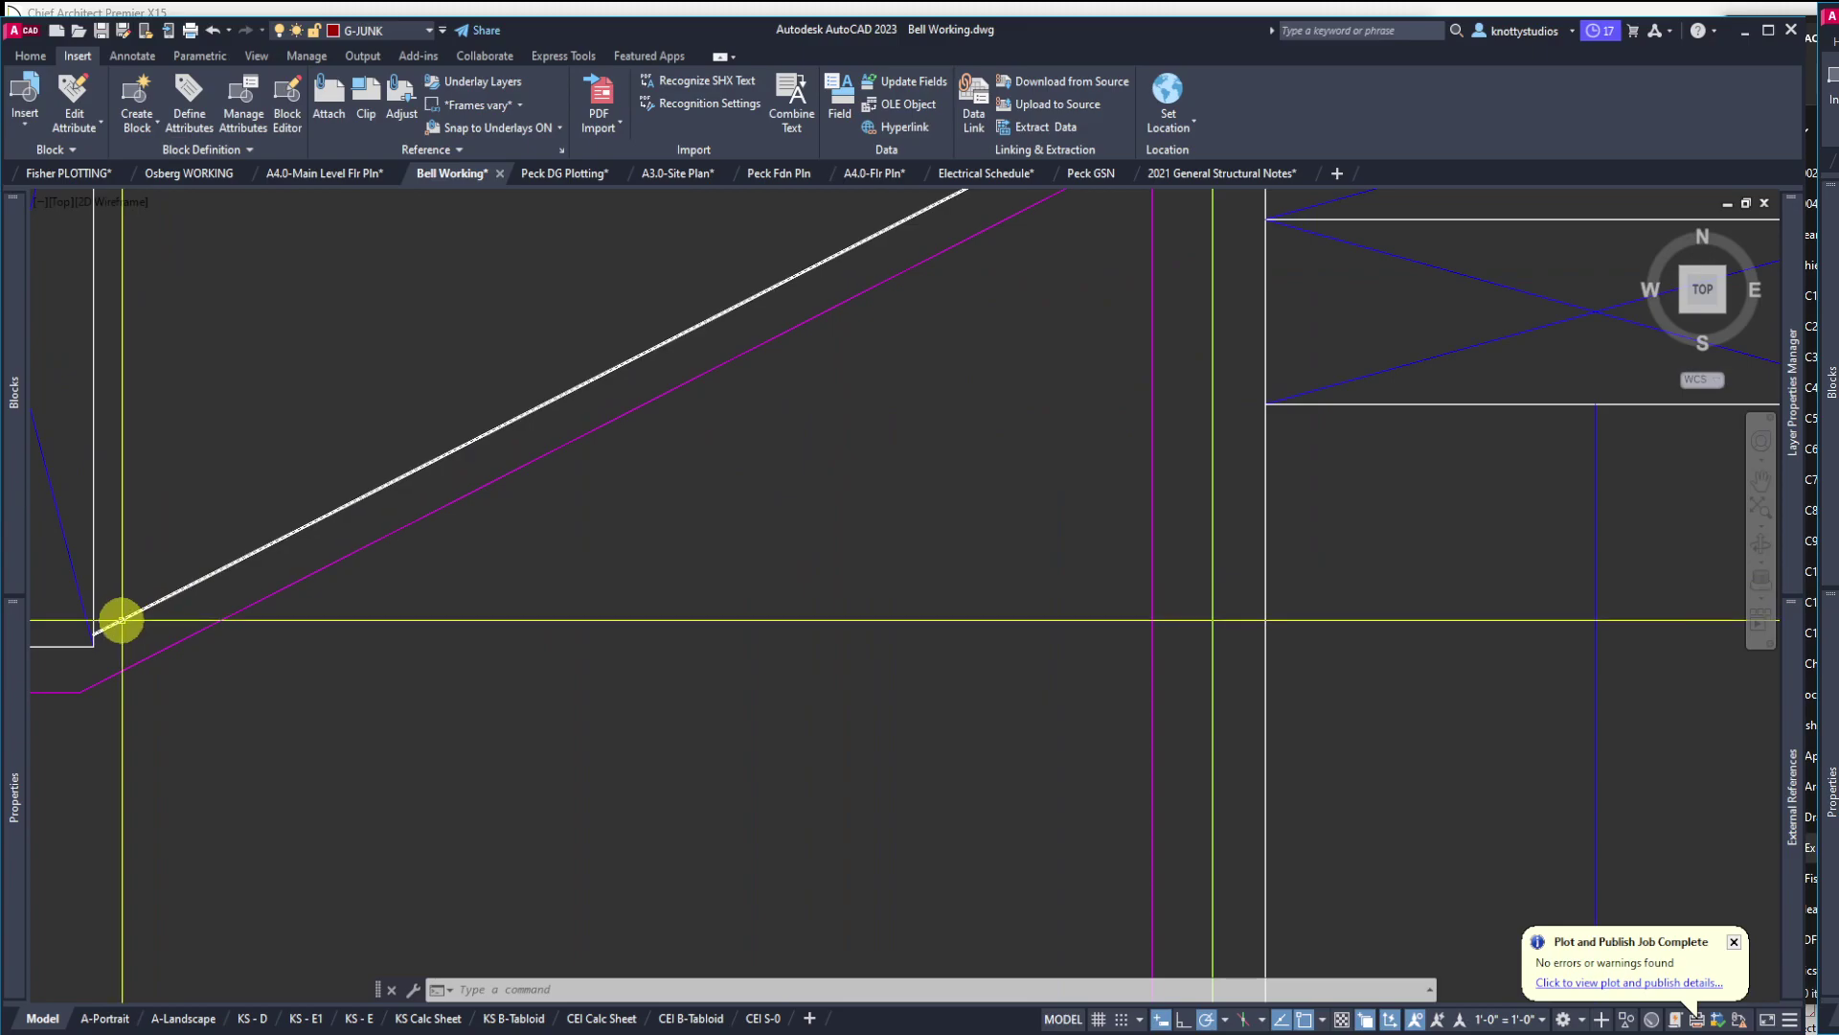
pyautogui.scroll(1, 123, 616)
pyautogui.scroll(-1, 94, 616)
pyautogui.scroll(-1, 111, 625)
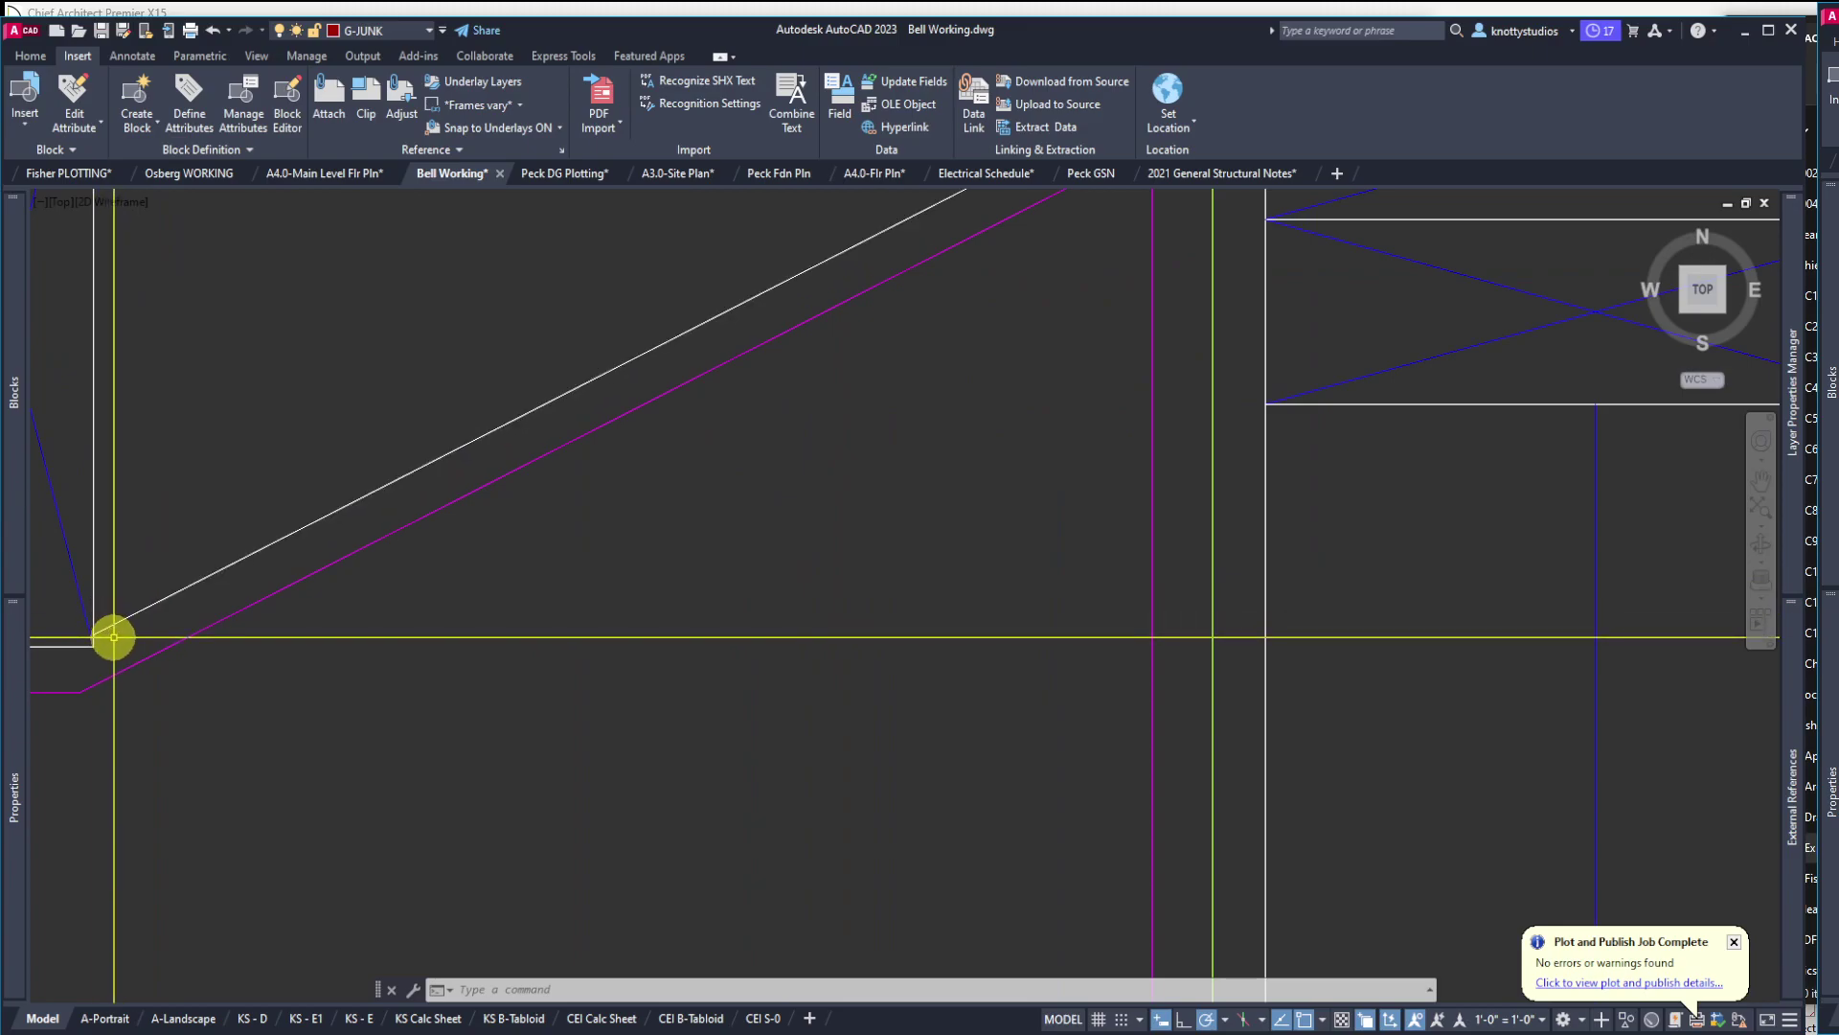
pyautogui.click(131, 663)
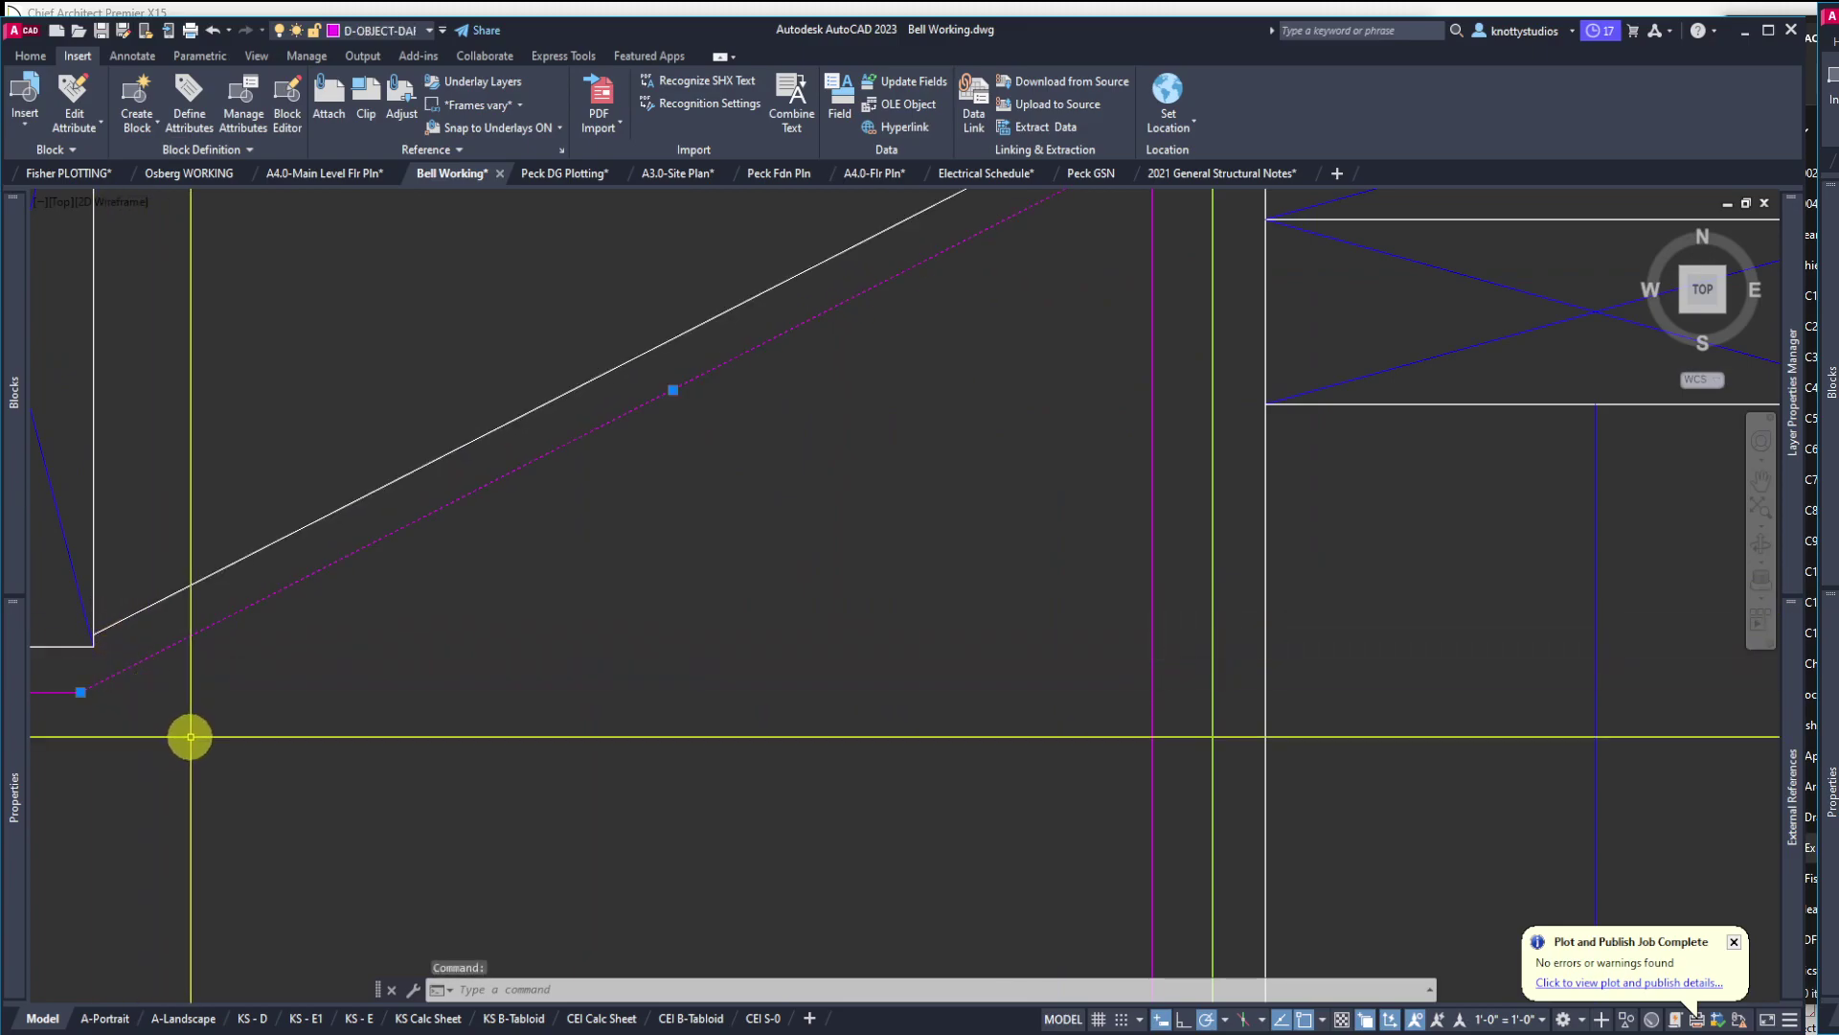
pyautogui.press('Delete')
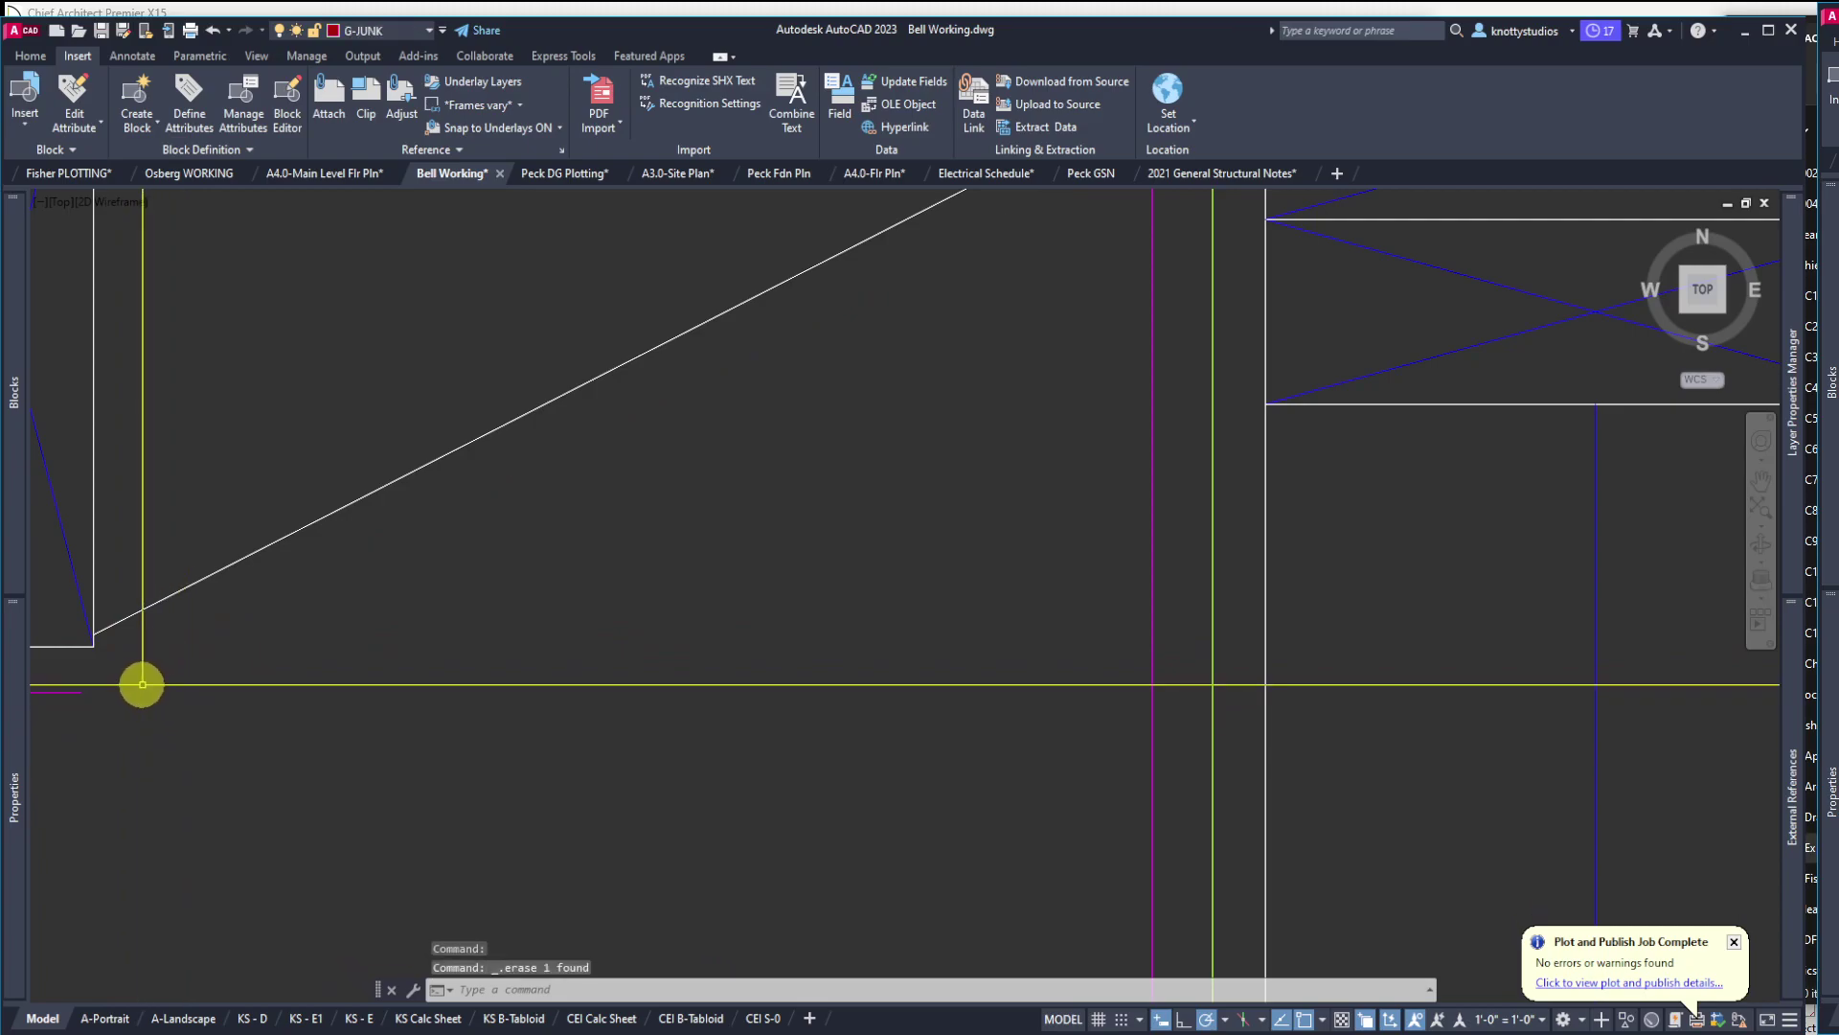
pyautogui.write('l')
pyautogui.press('Return')
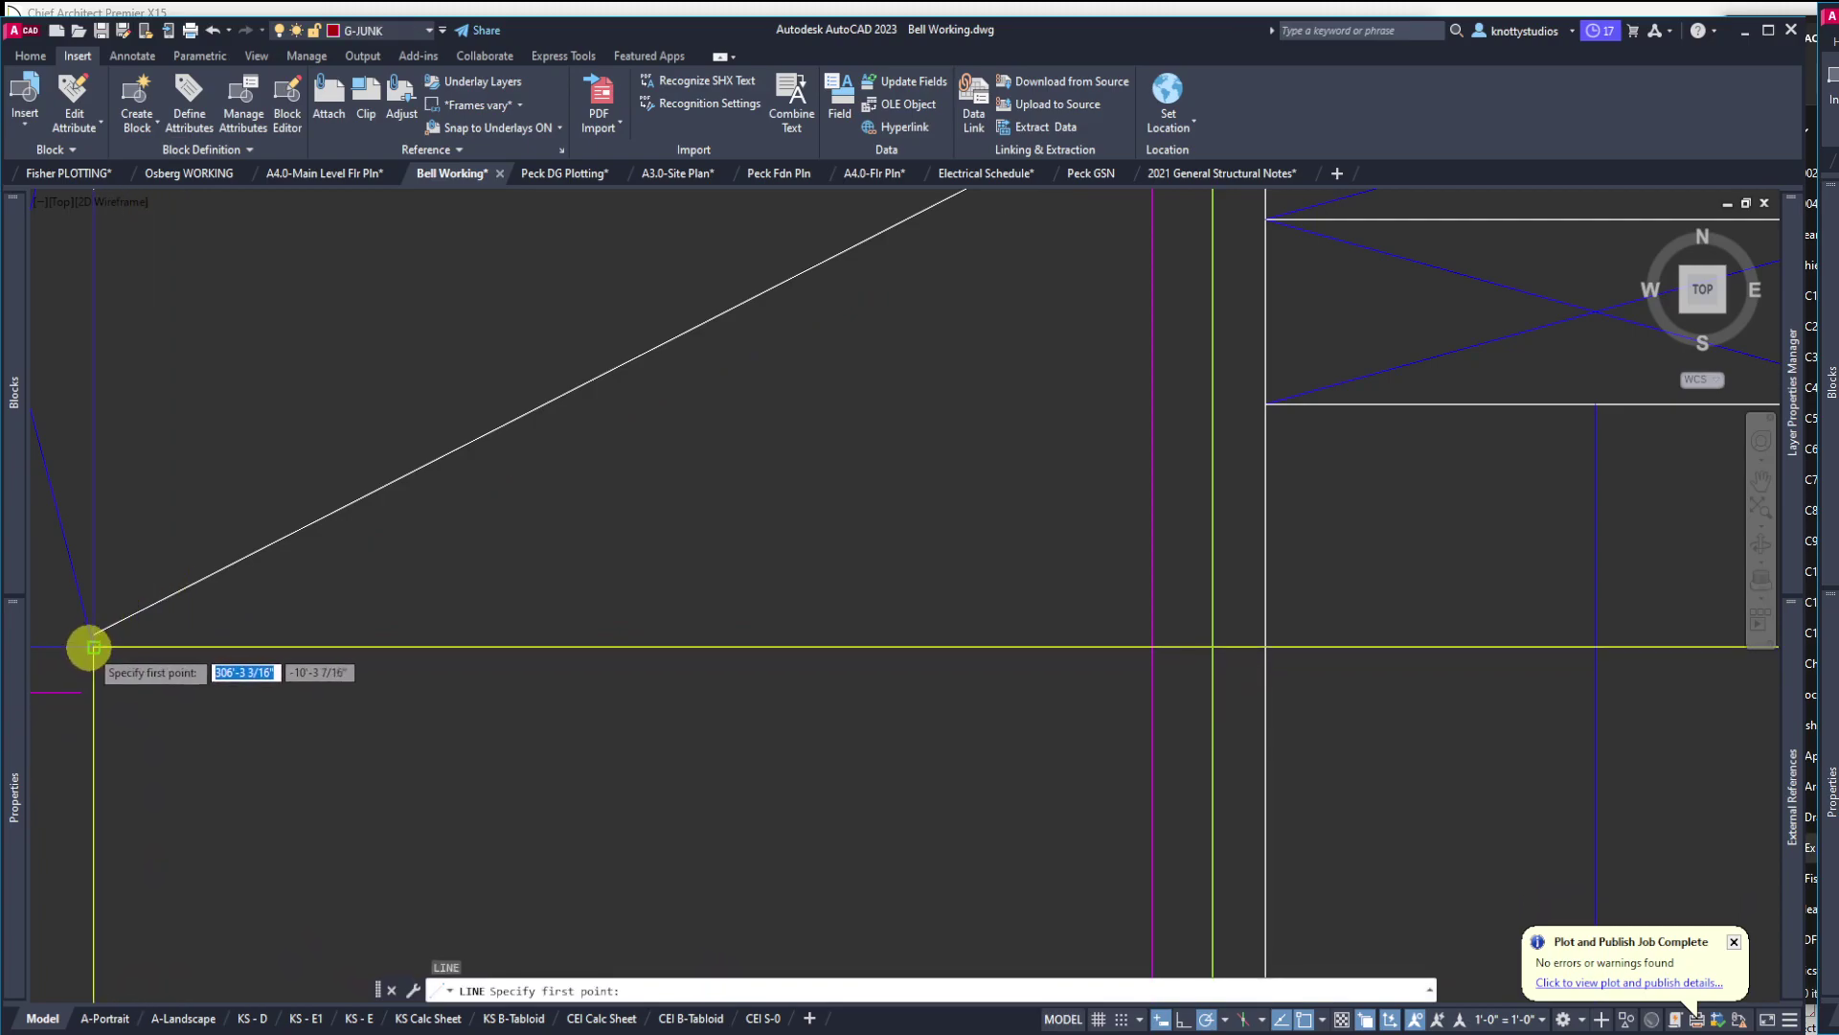
pyautogui.click(92, 645)
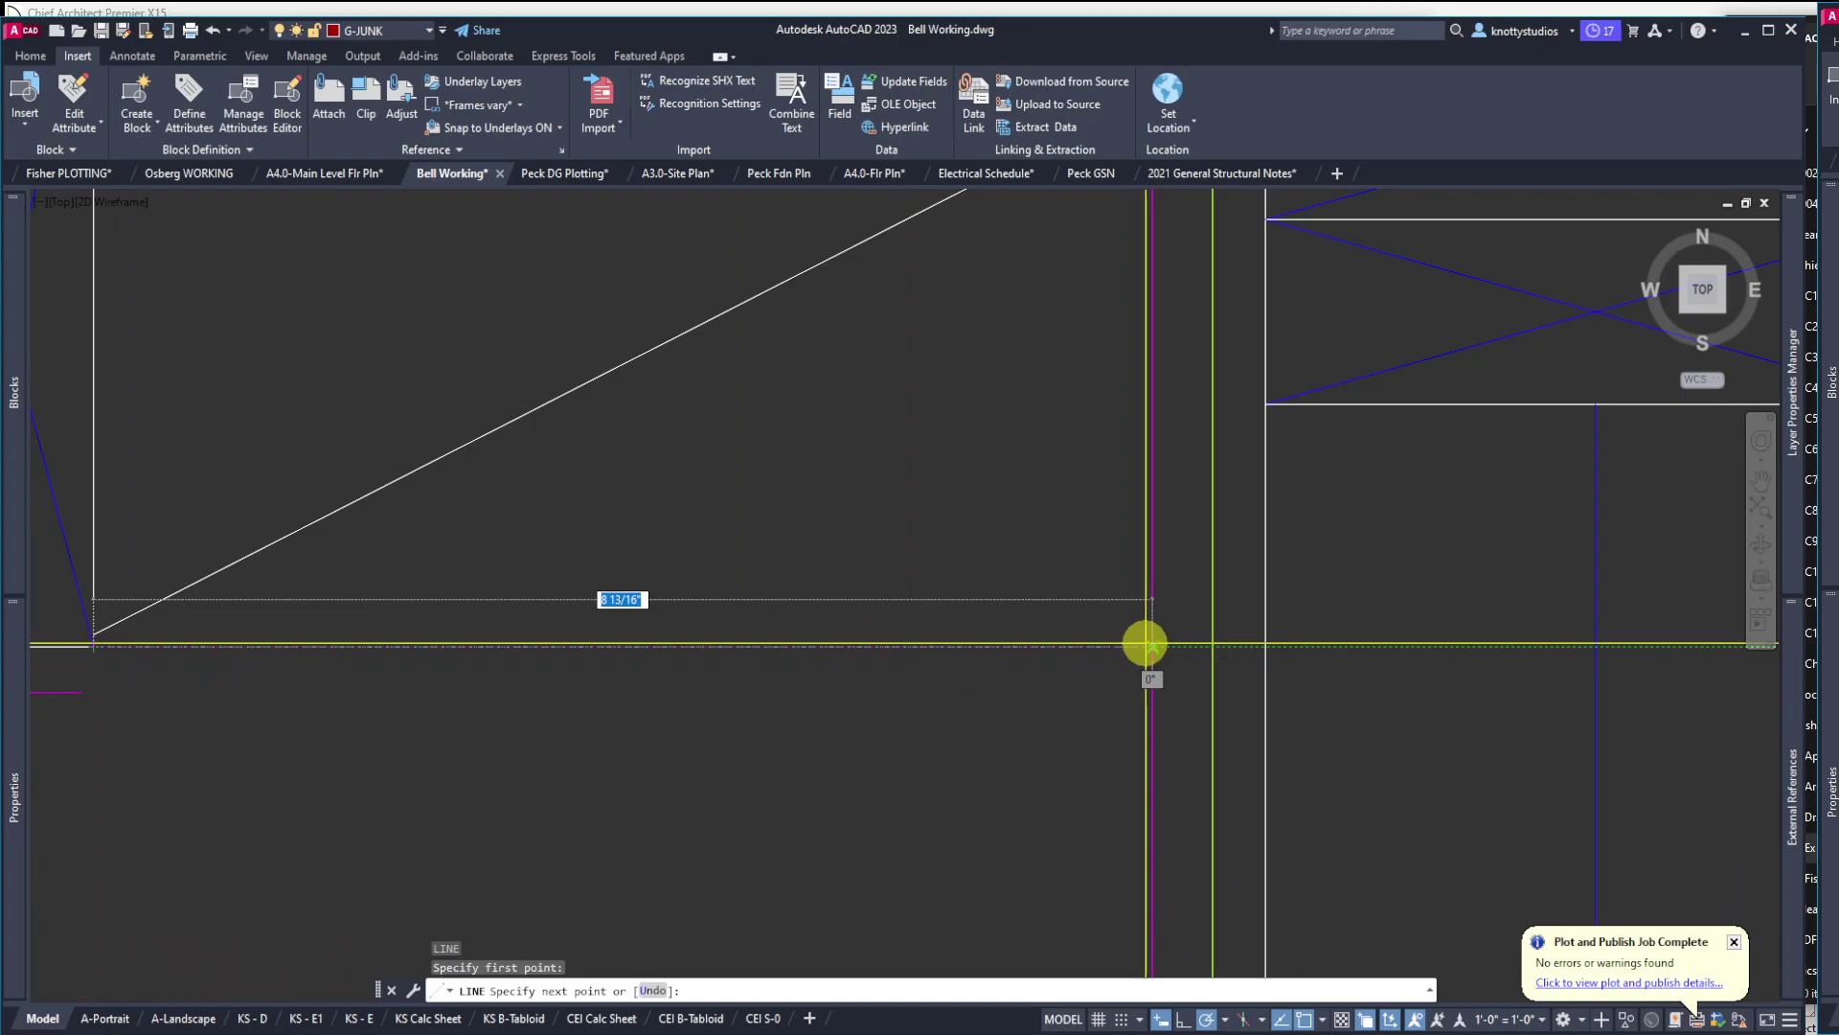
pyautogui.click(1152, 646)
pyautogui.press('Escape')
# Extend the green and magenta vertical lines up to the rafter line
pyautogui.scroll(-2, 287, 670)
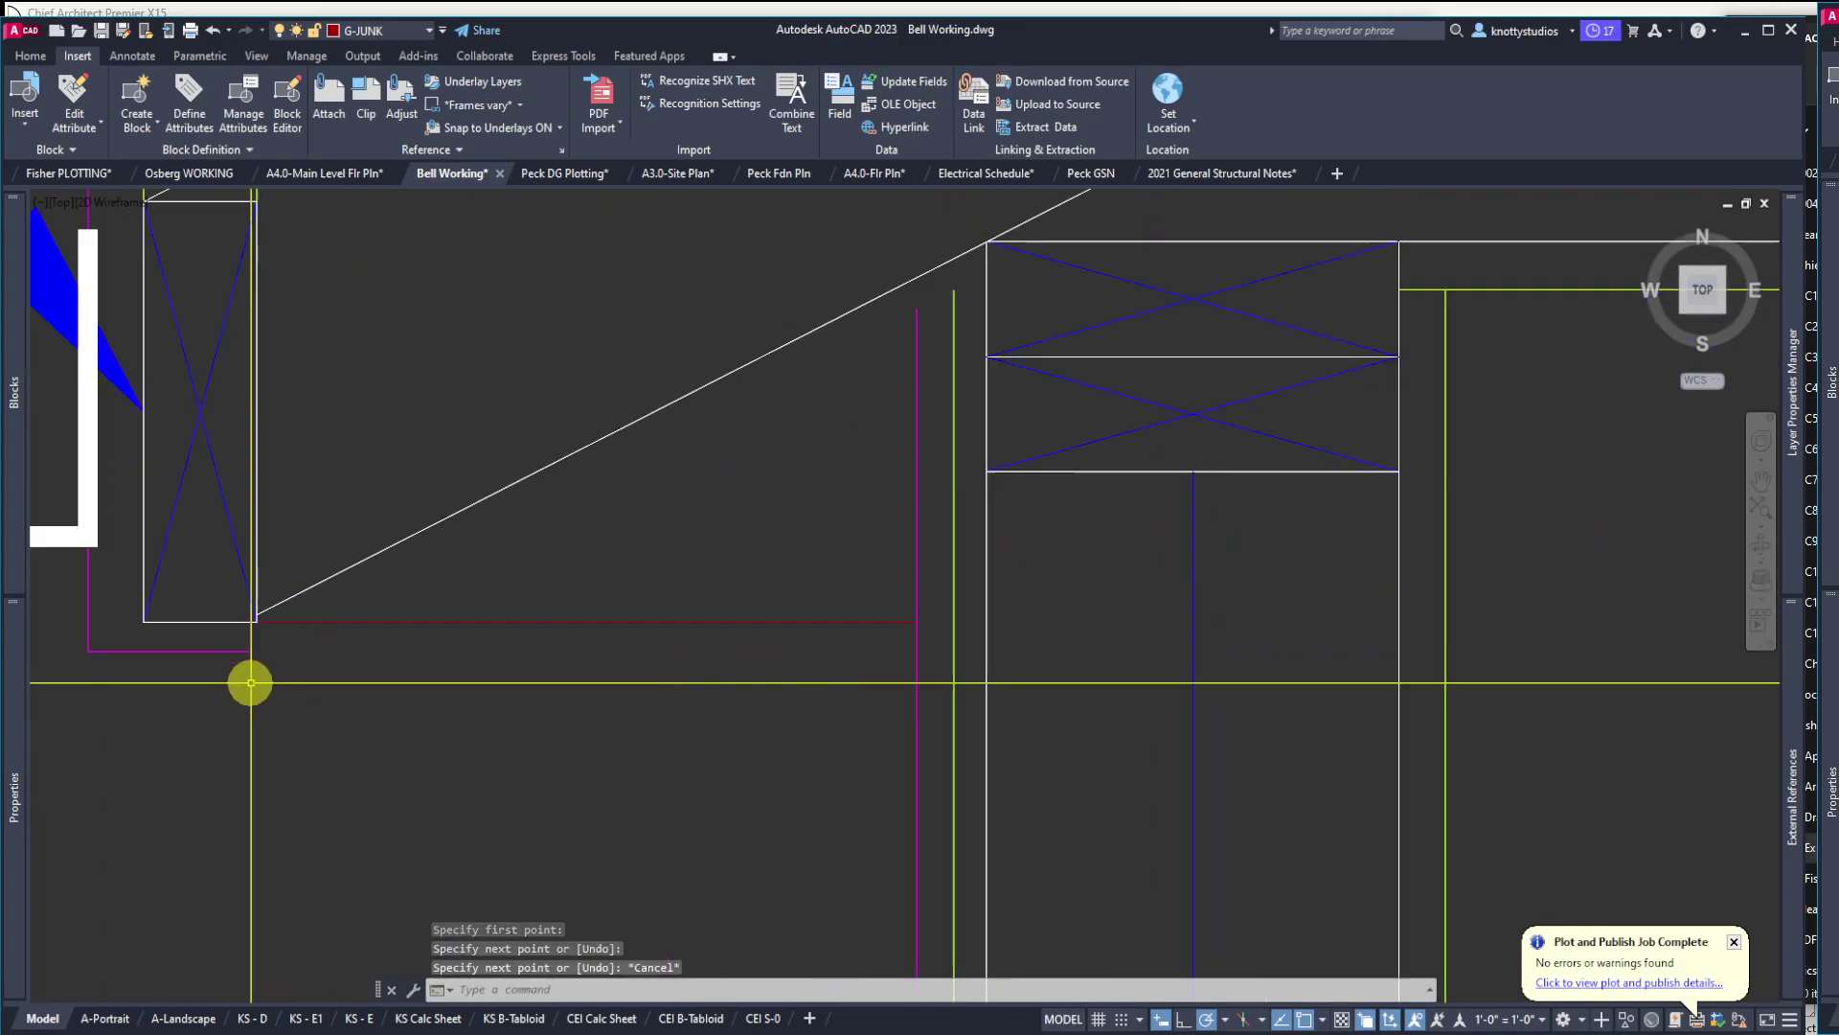
pyautogui.write('dist')
pyautogui.press('Return')
pyautogui.click(257, 623)
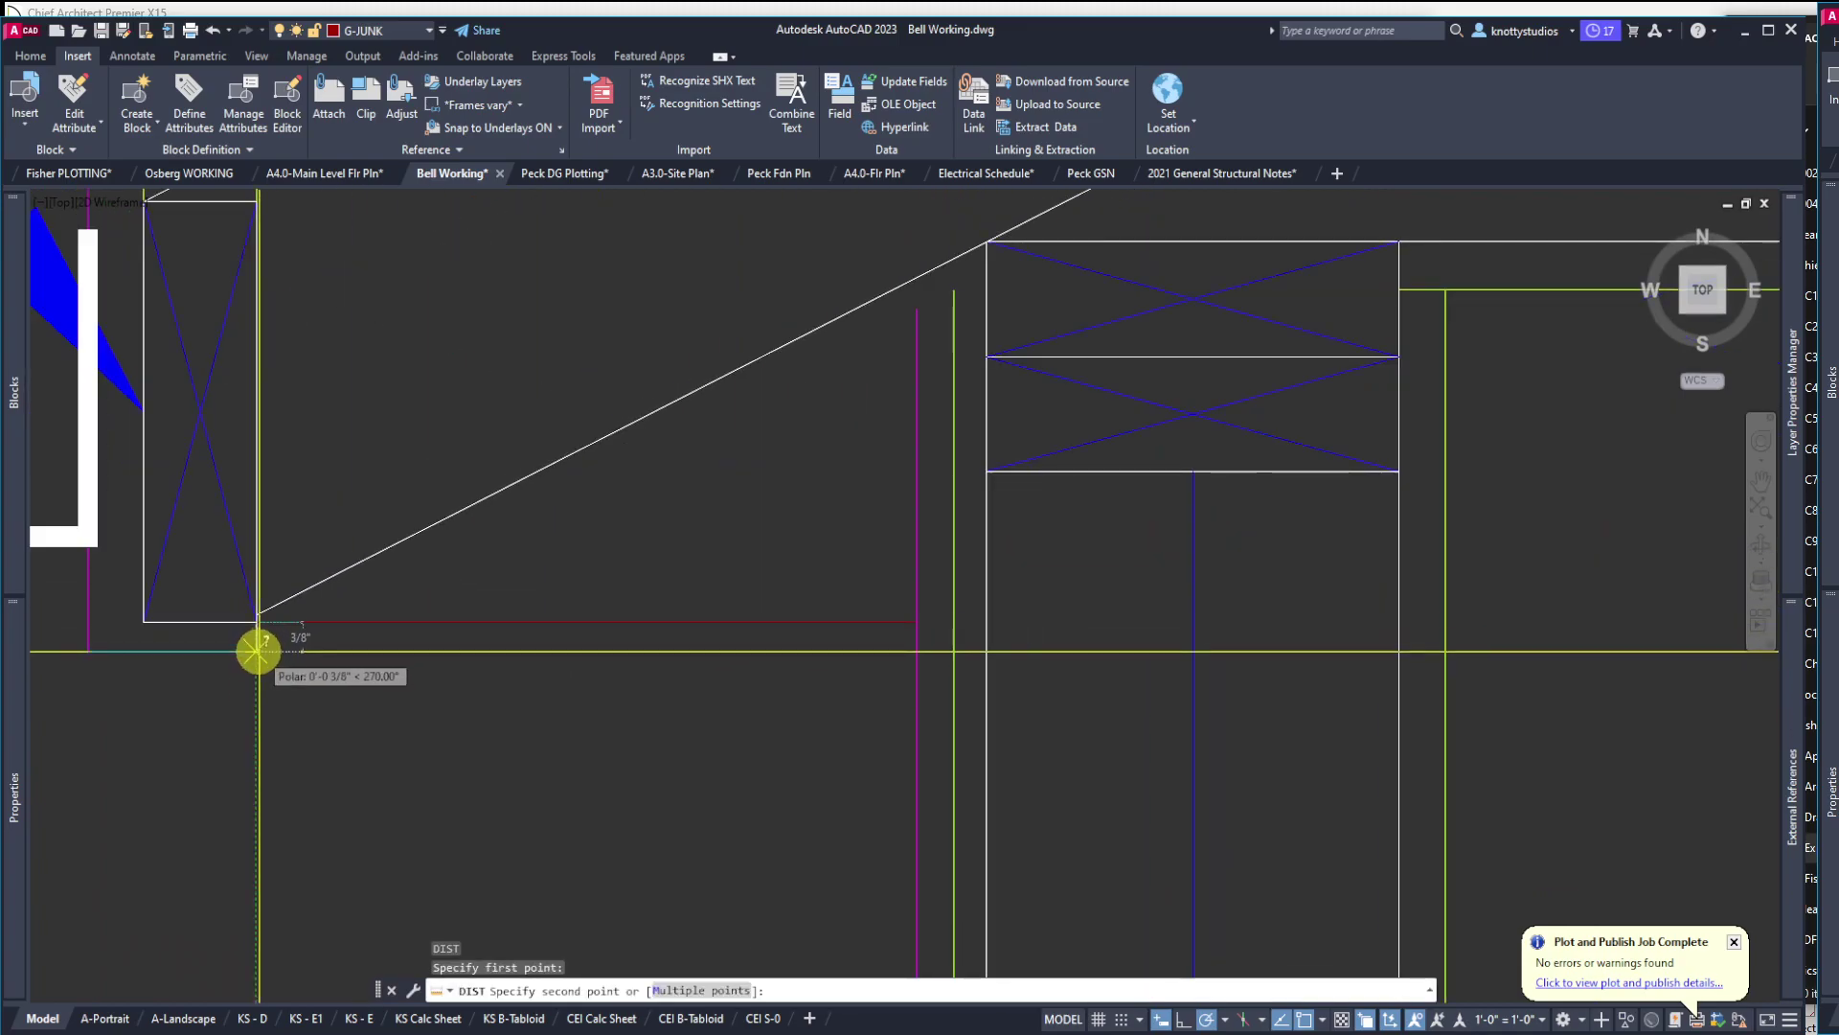
pyautogui.press('Escape')
pyautogui.scroll(3, 259, 651)
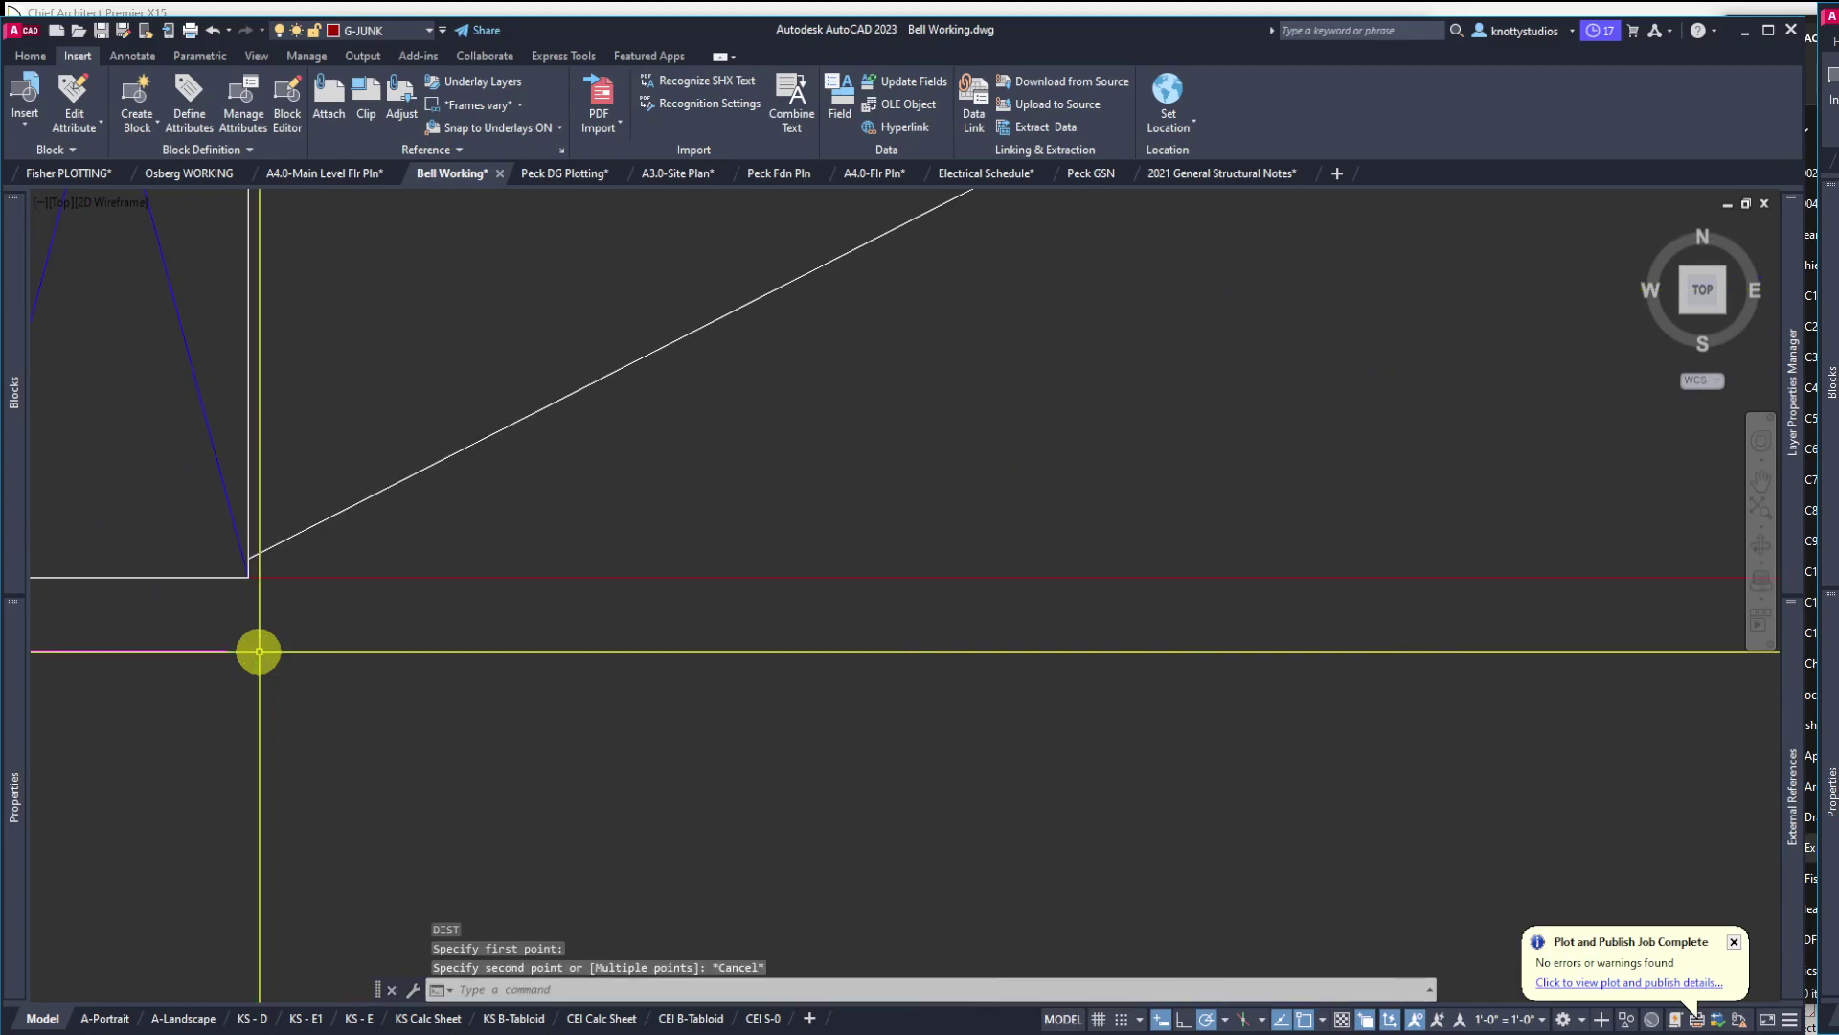
pyautogui.scroll(-3, 265, 676)
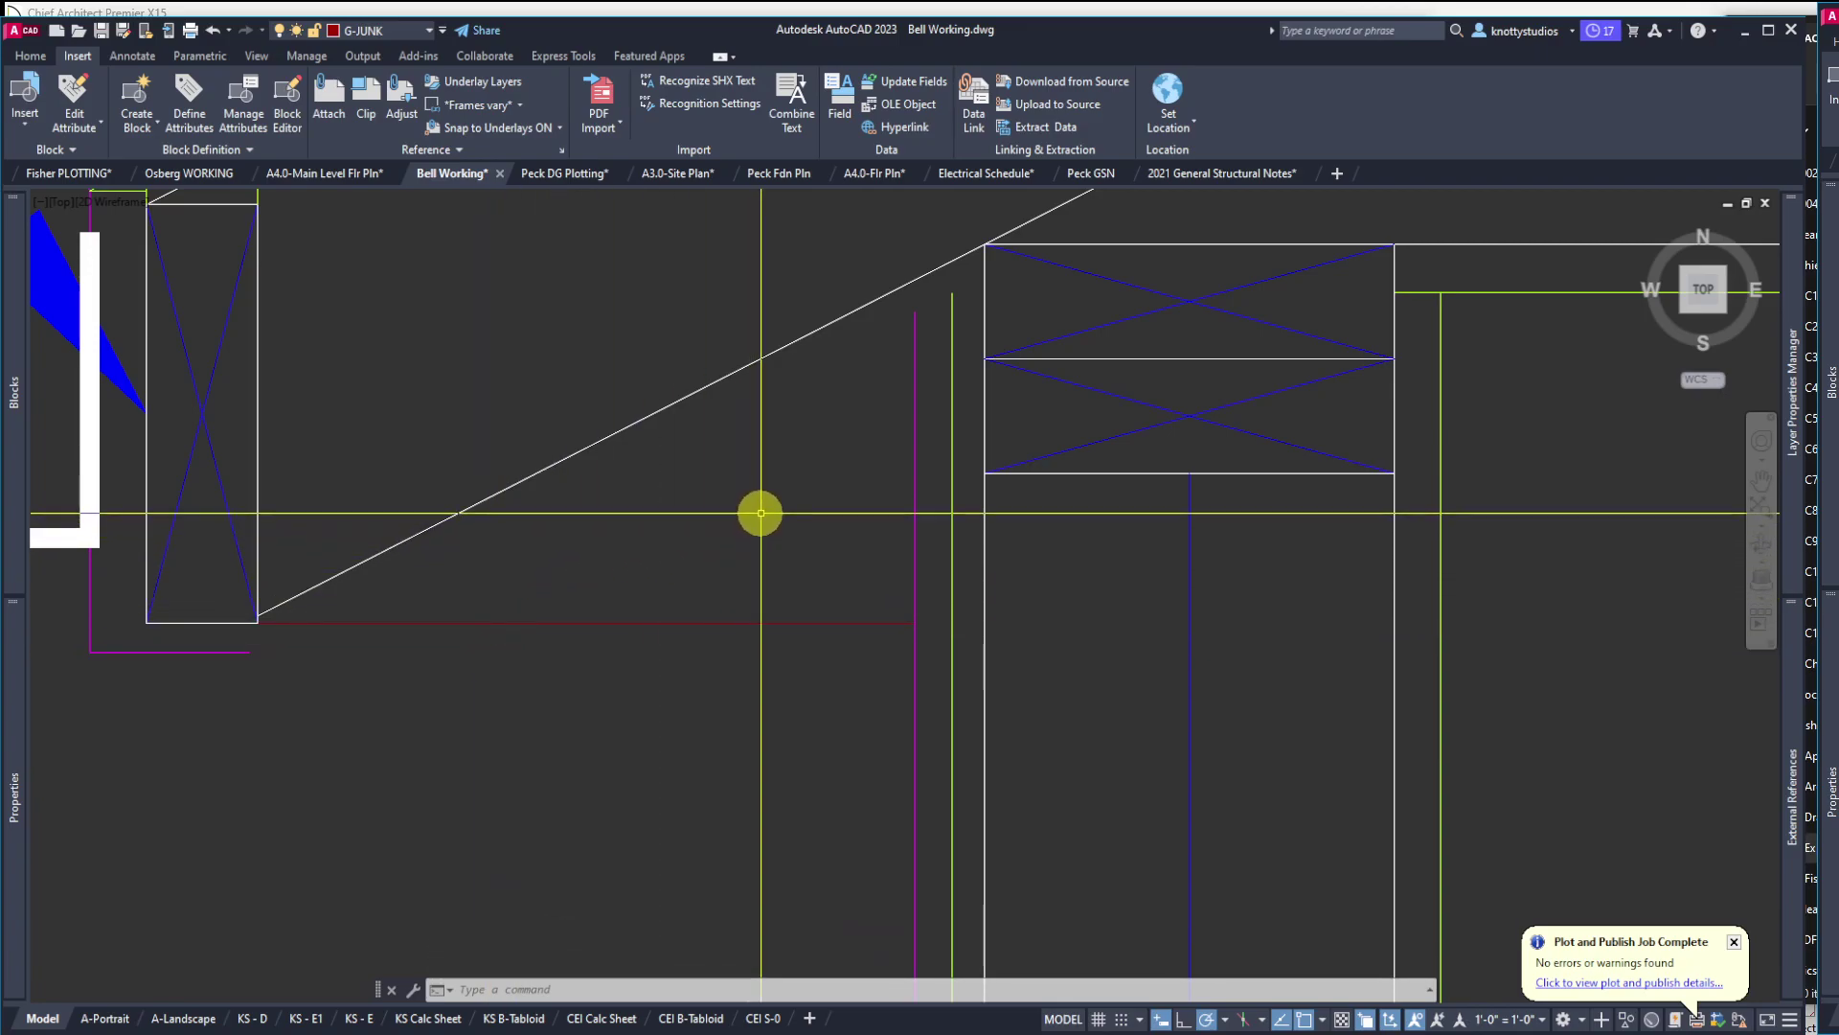
pyautogui.write('EX')
pyautogui.press('Return')
pyautogui.moveTo(760, 514); pyautogui.dragTo(677, 345)
pyautogui.press('Return')
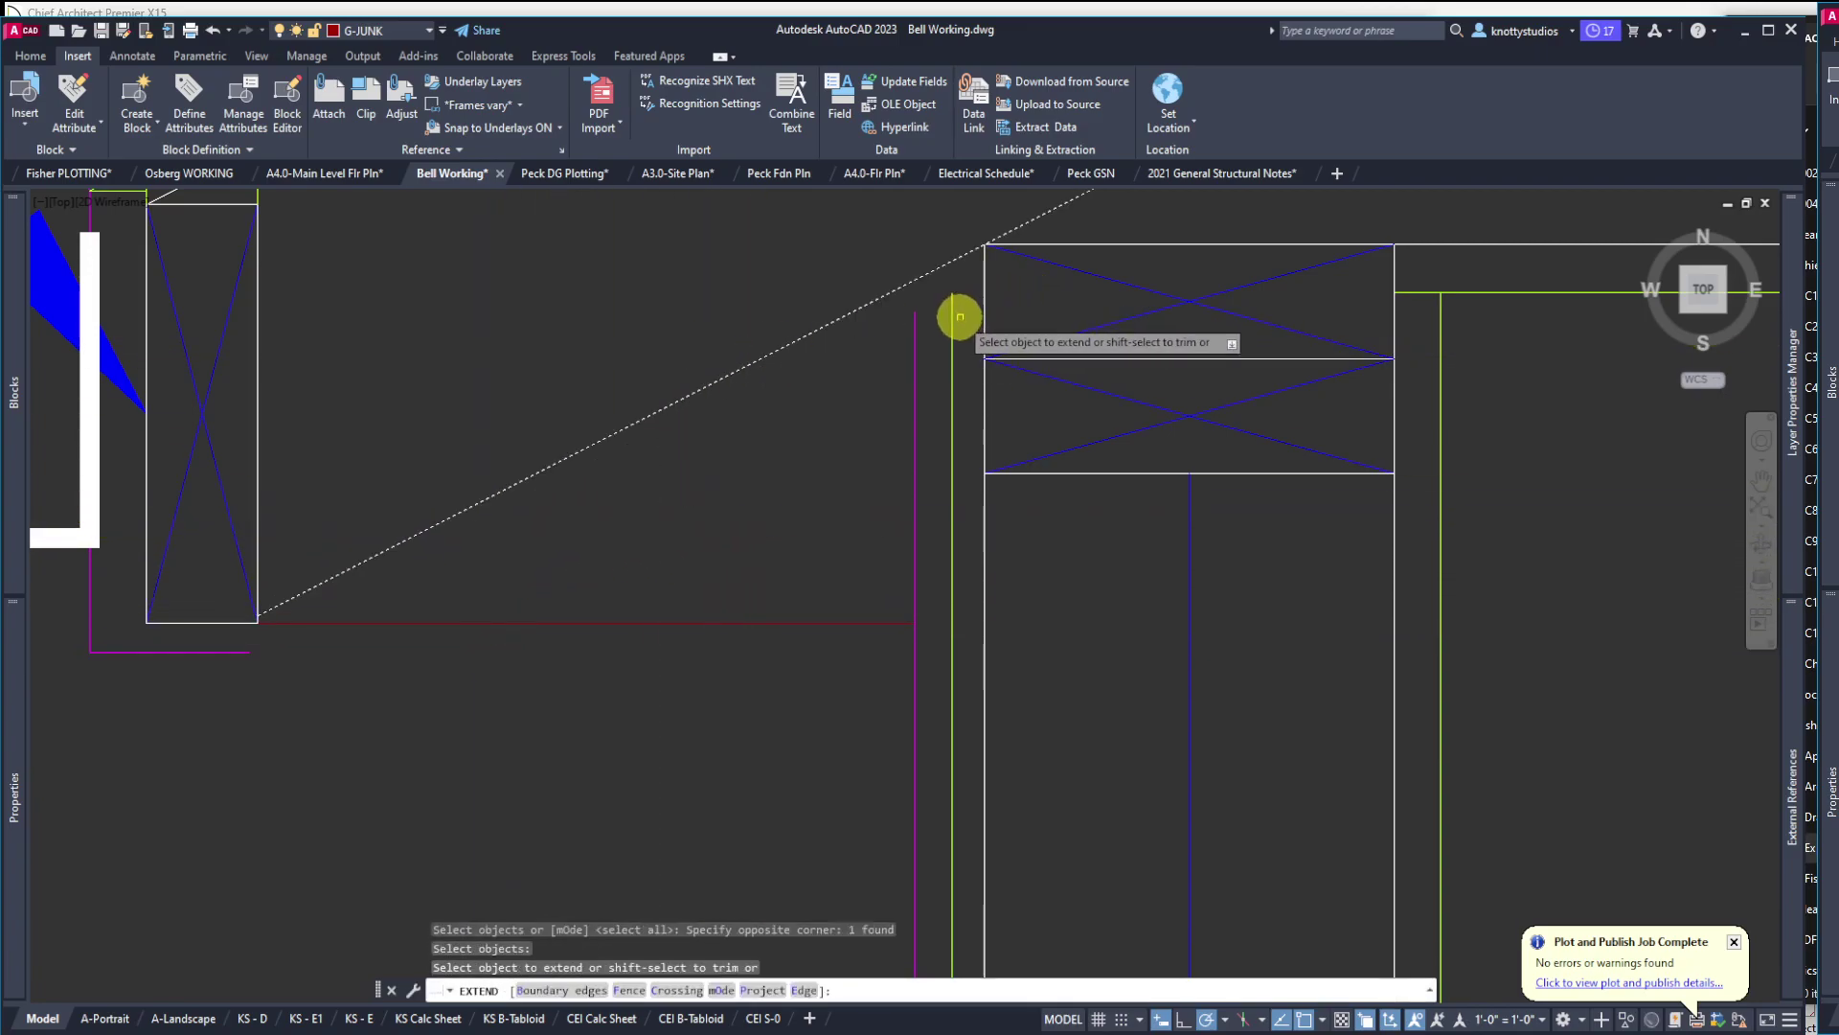
pyautogui.click(953, 323)
pyautogui.press('Return')
pyautogui.press('Return')
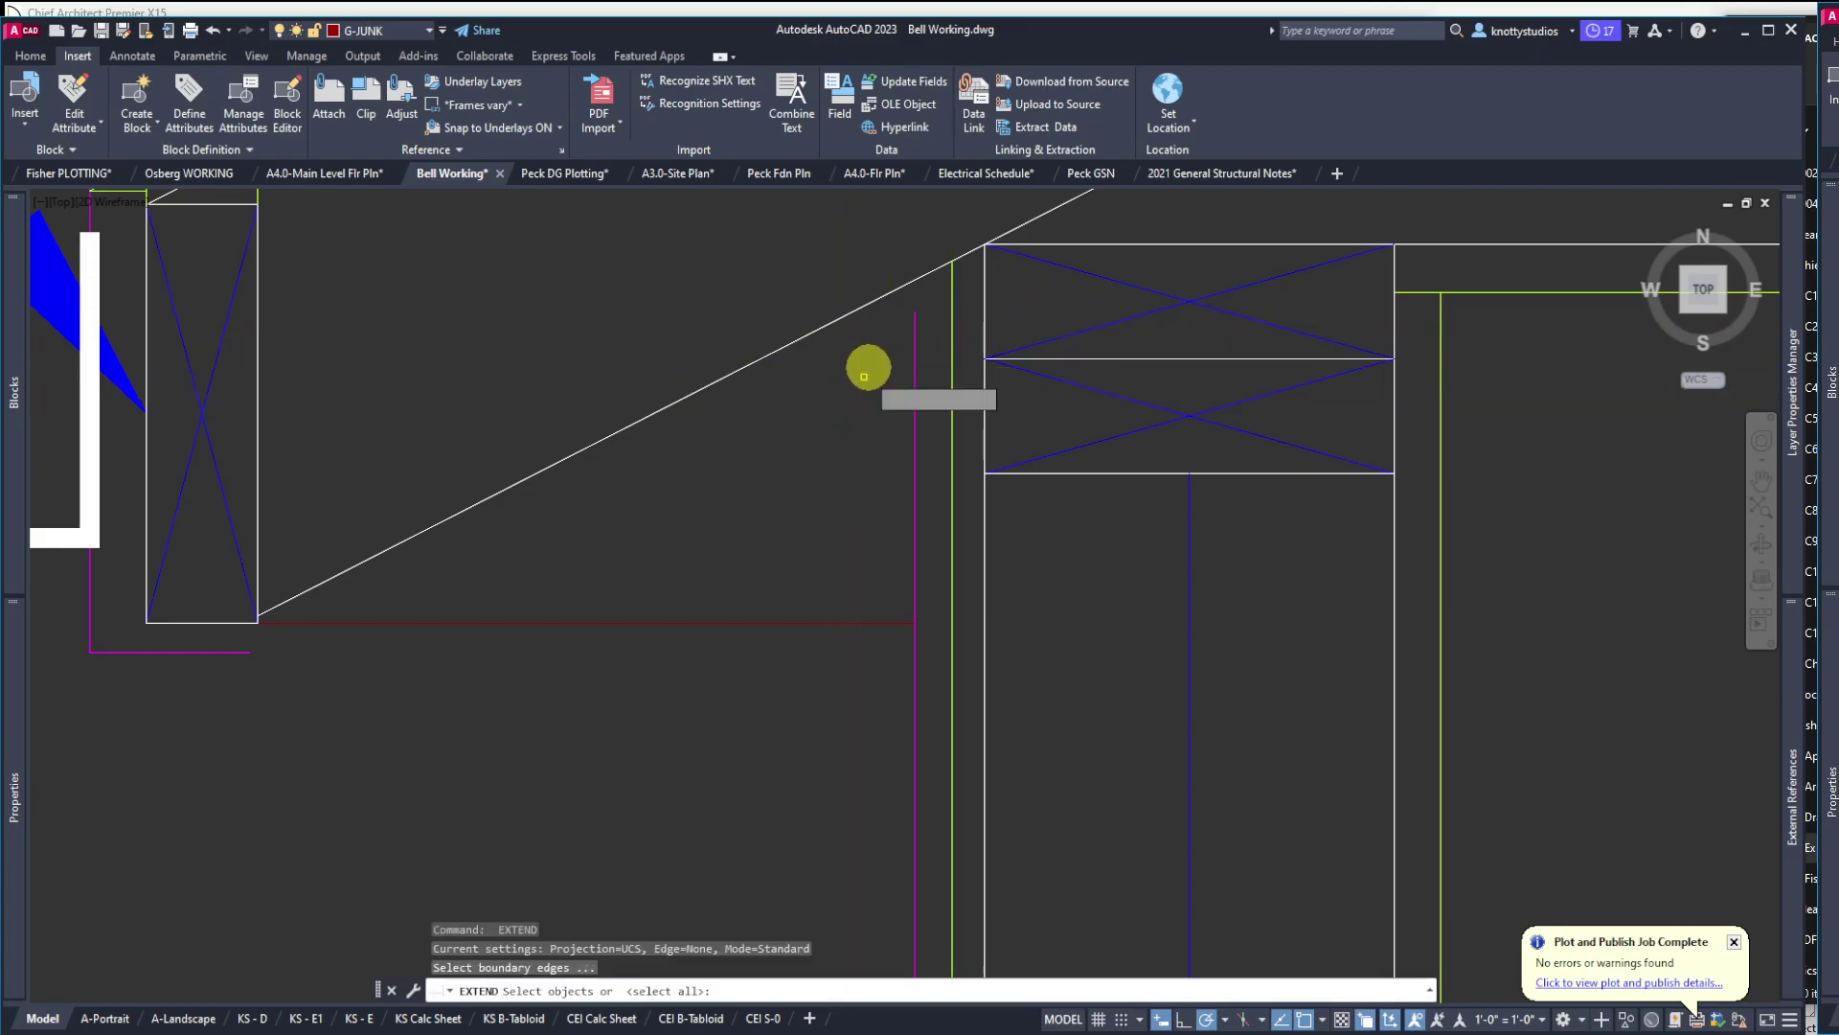
pyautogui.moveTo(870, 370); pyautogui.dragTo(833, 302)
pyautogui.press('Return')
pyautogui.click(913, 361)
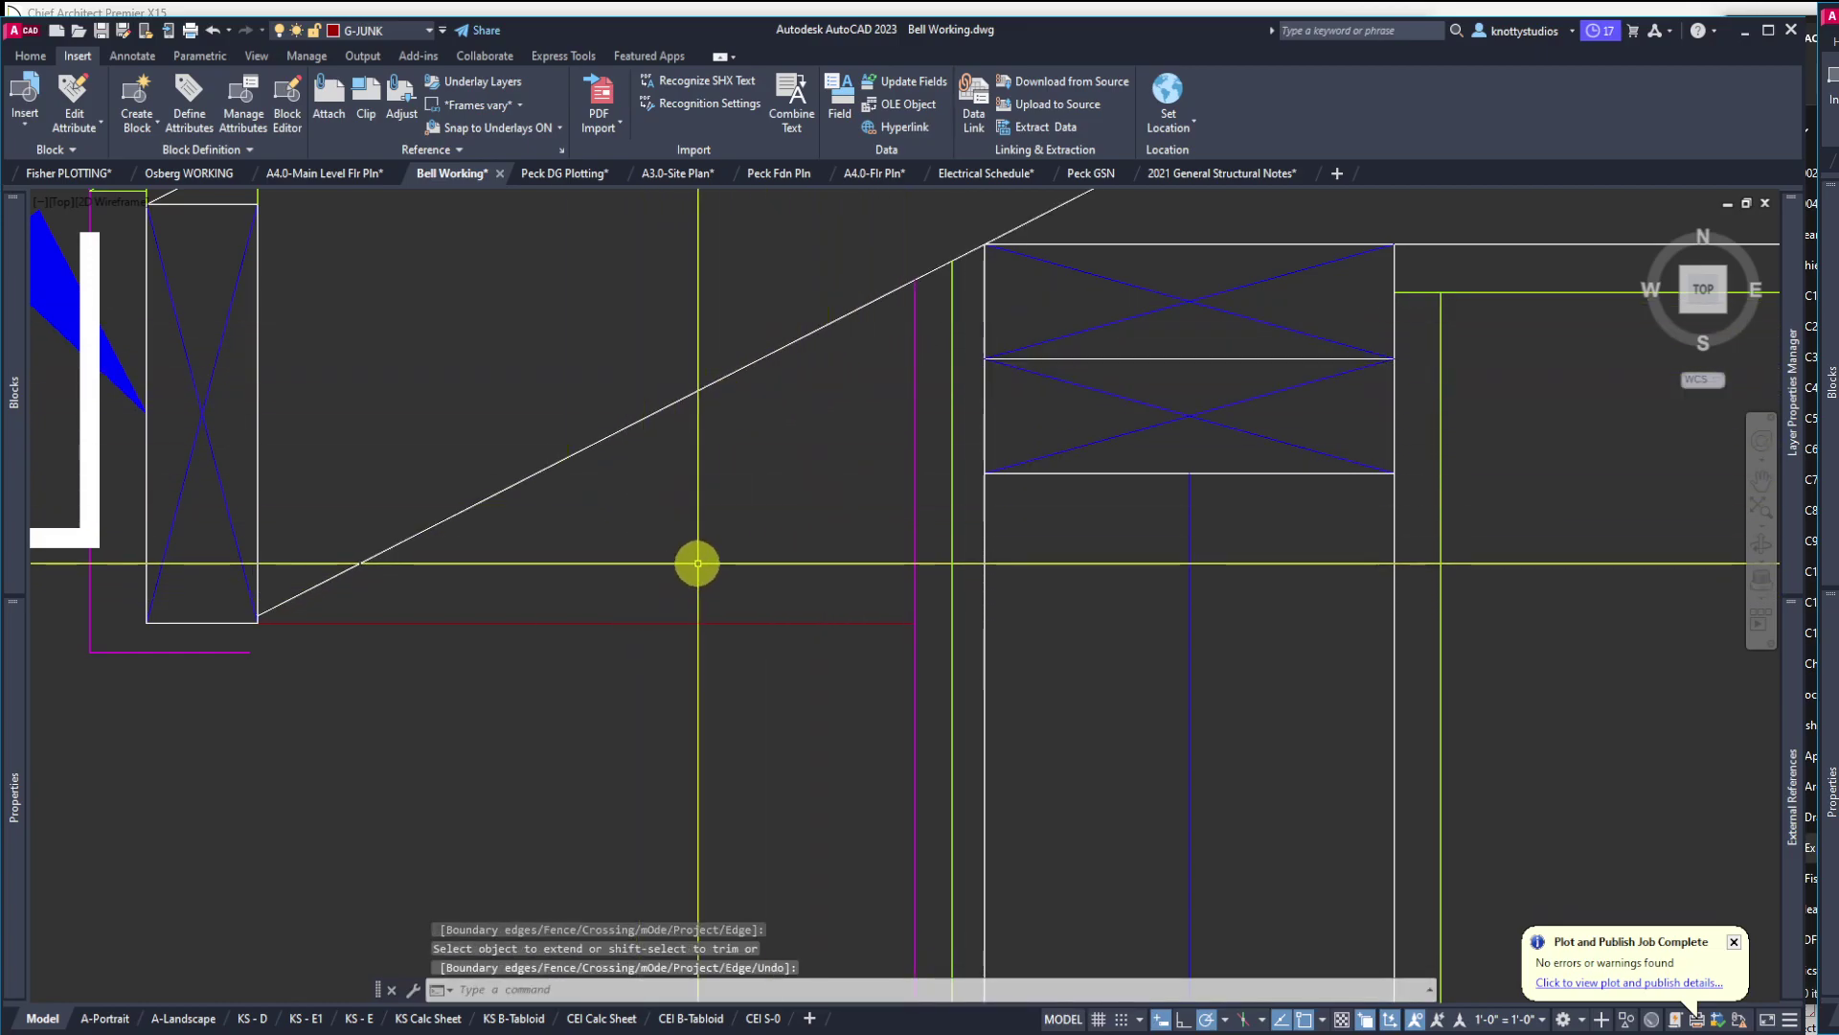
pyautogui.press('Escape')
# Match the new horizontal line's properties to the green vertical line
pyautogui.write('ma')
pyautogui.press('Return')
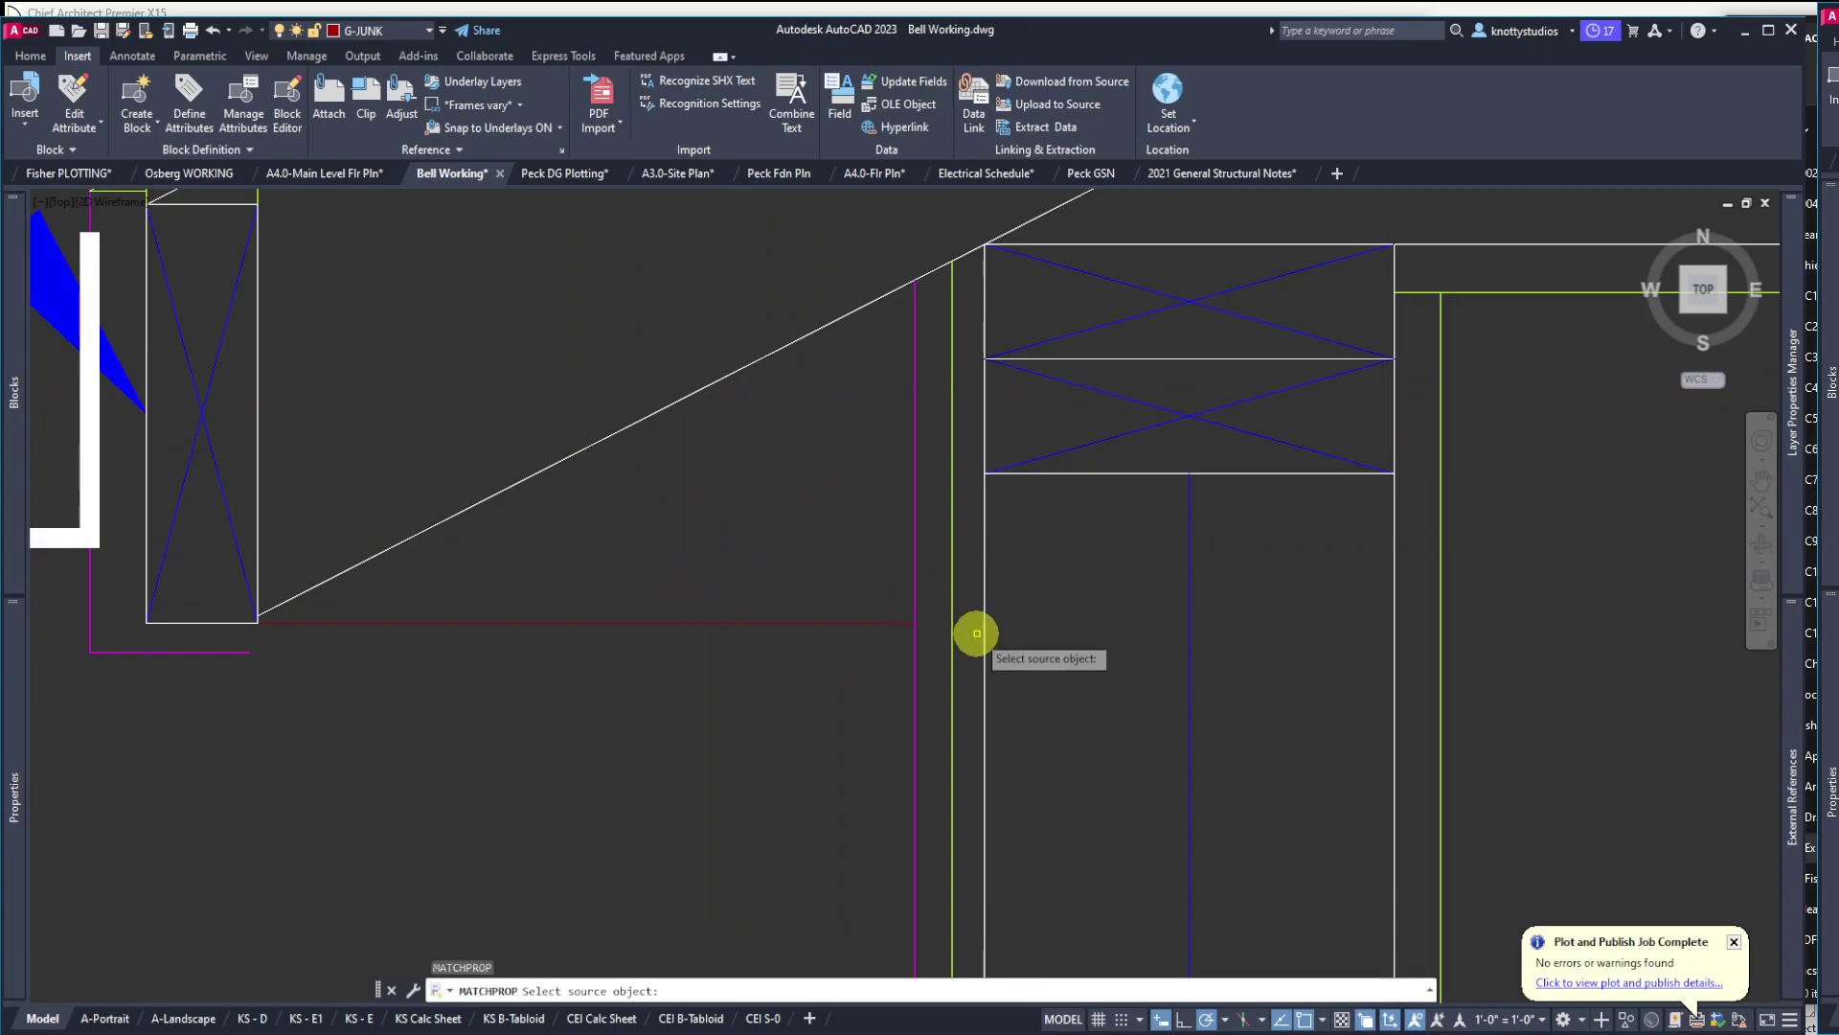
pyautogui.click(956, 644)
pyautogui.click(844, 623)
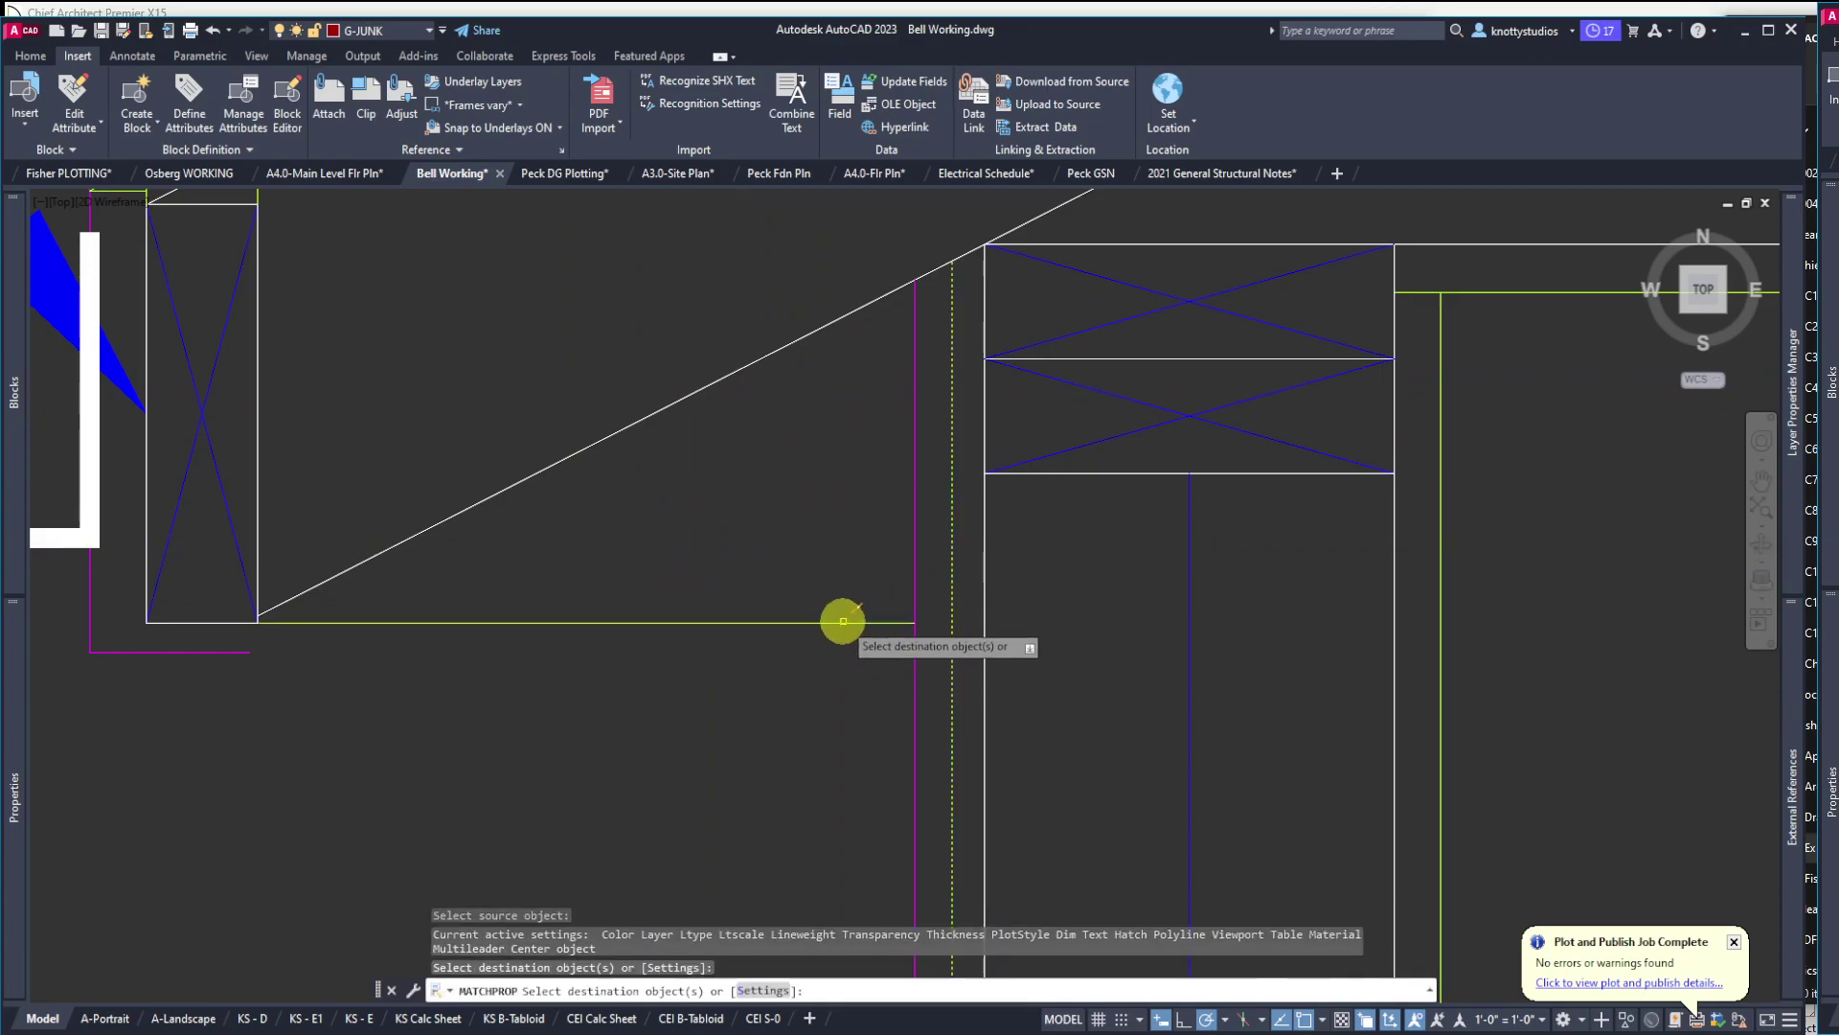
pyautogui.press('Return')
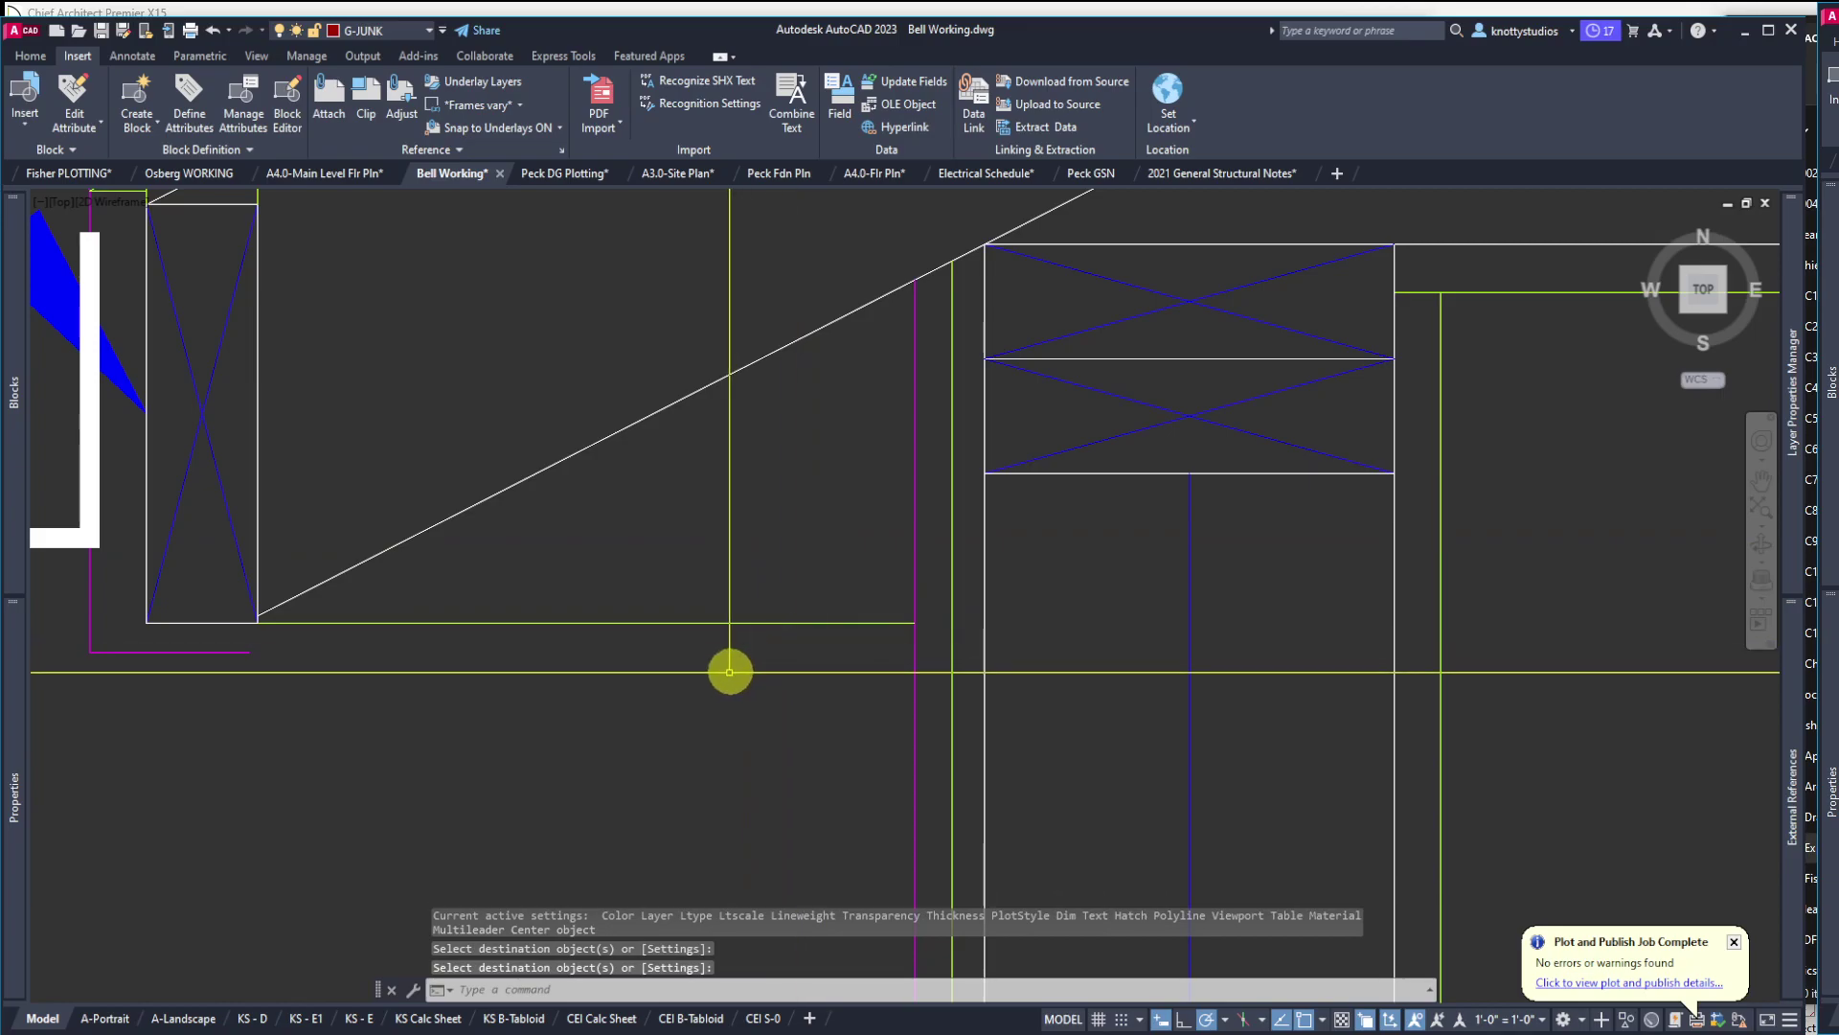
# Extend the magenta horizontal line to the magenta vertical line
pyautogui.write('Ex')
pyautogui.press('Return')
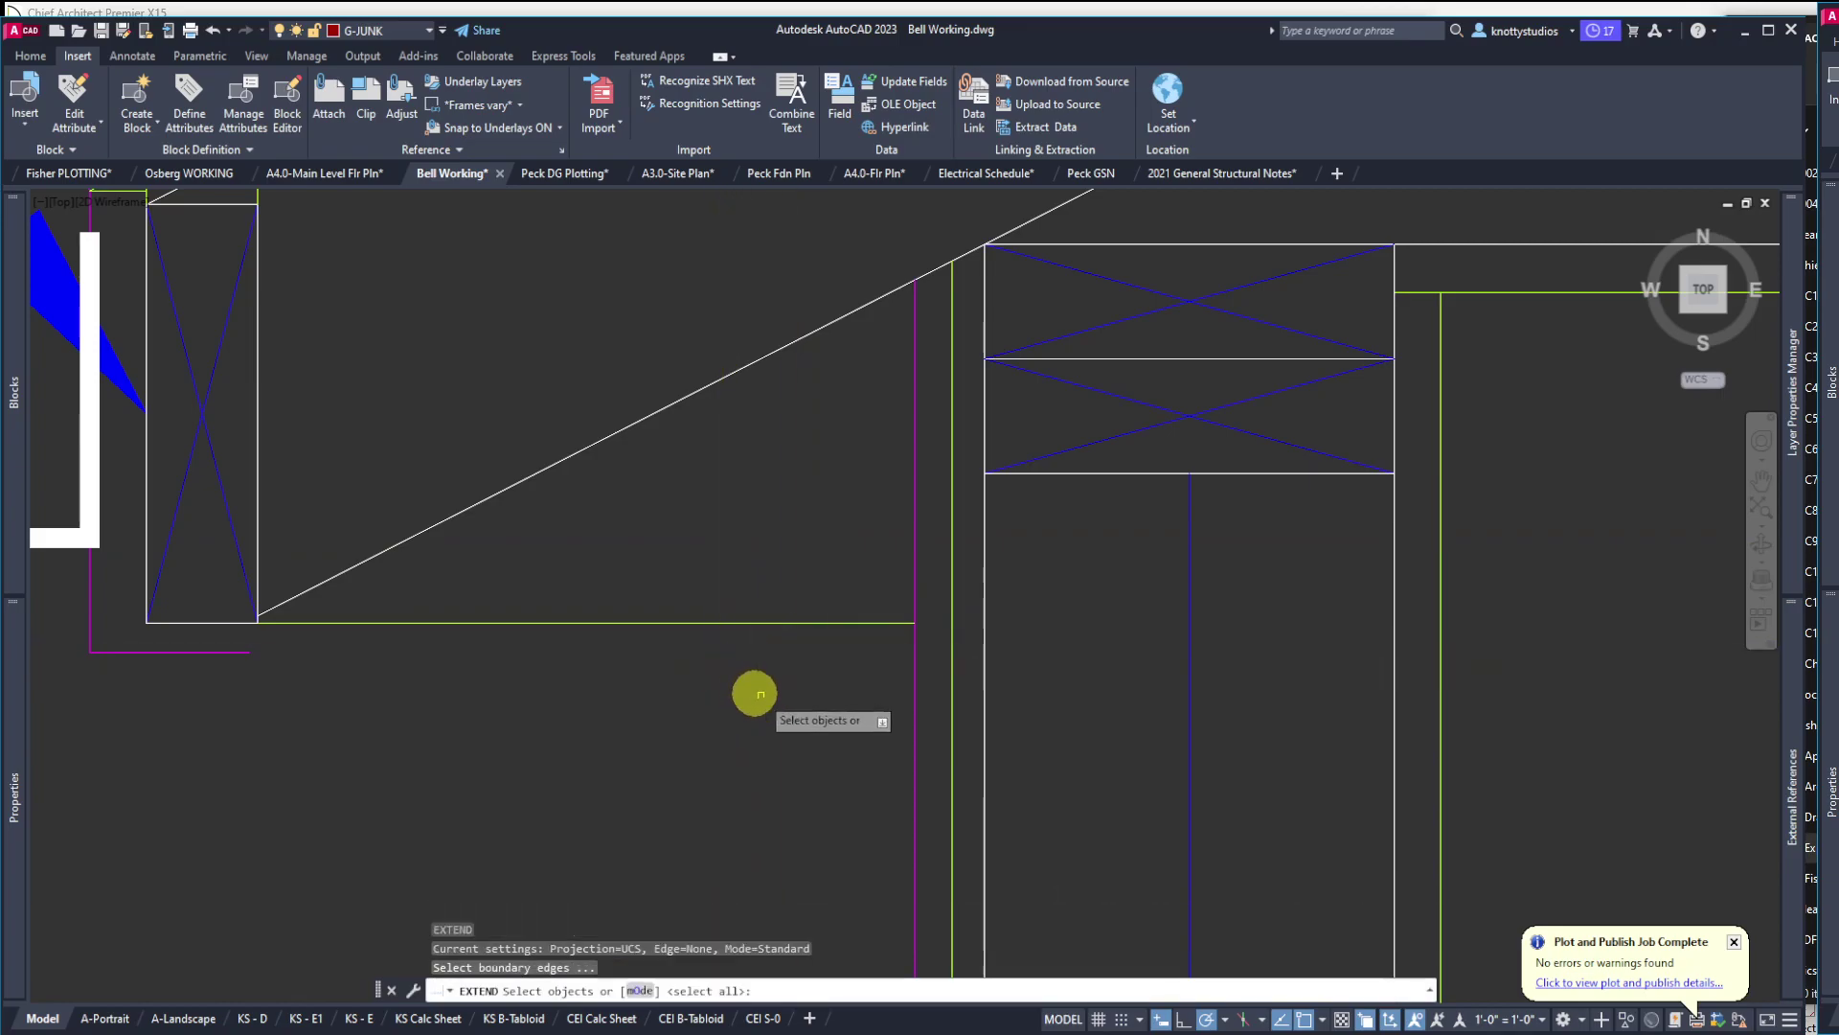
pyautogui.doubleClick(906, 747)
pyautogui.click(874, 709)
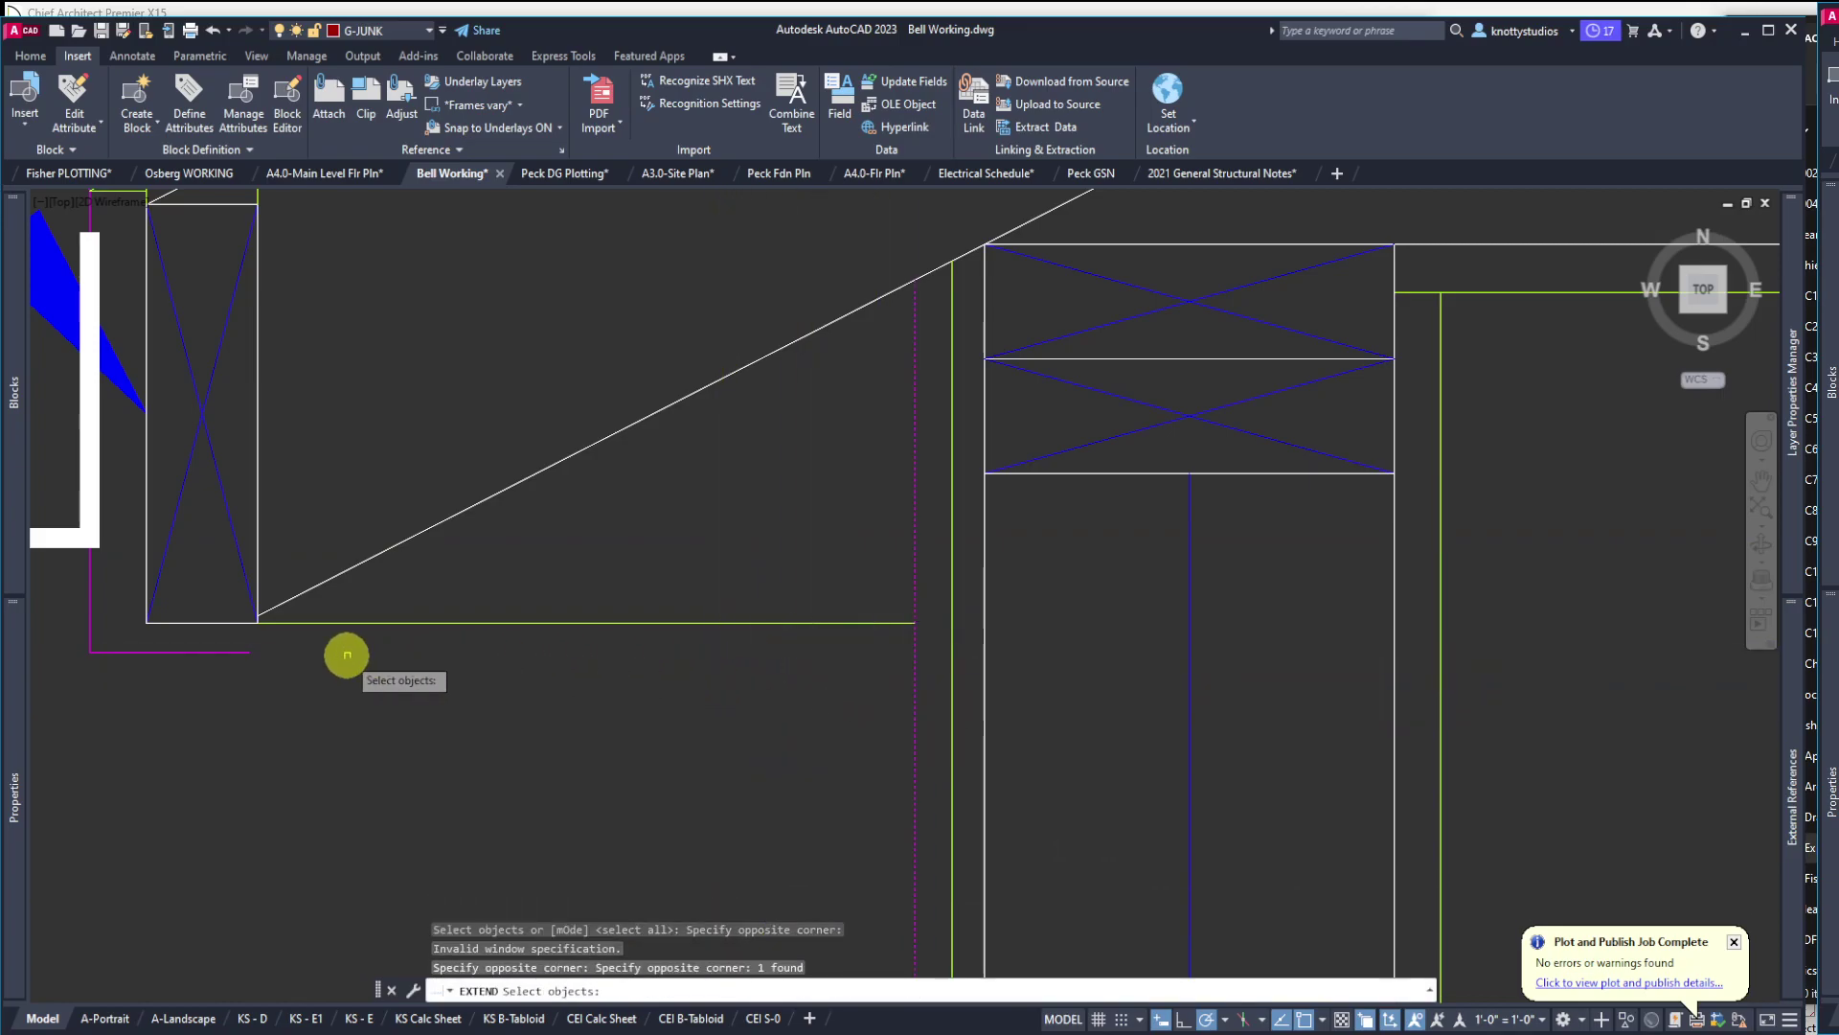
pyautogui.press('Return')
pyautogui.click(275, 693)
pyautogui.click(247, 627)
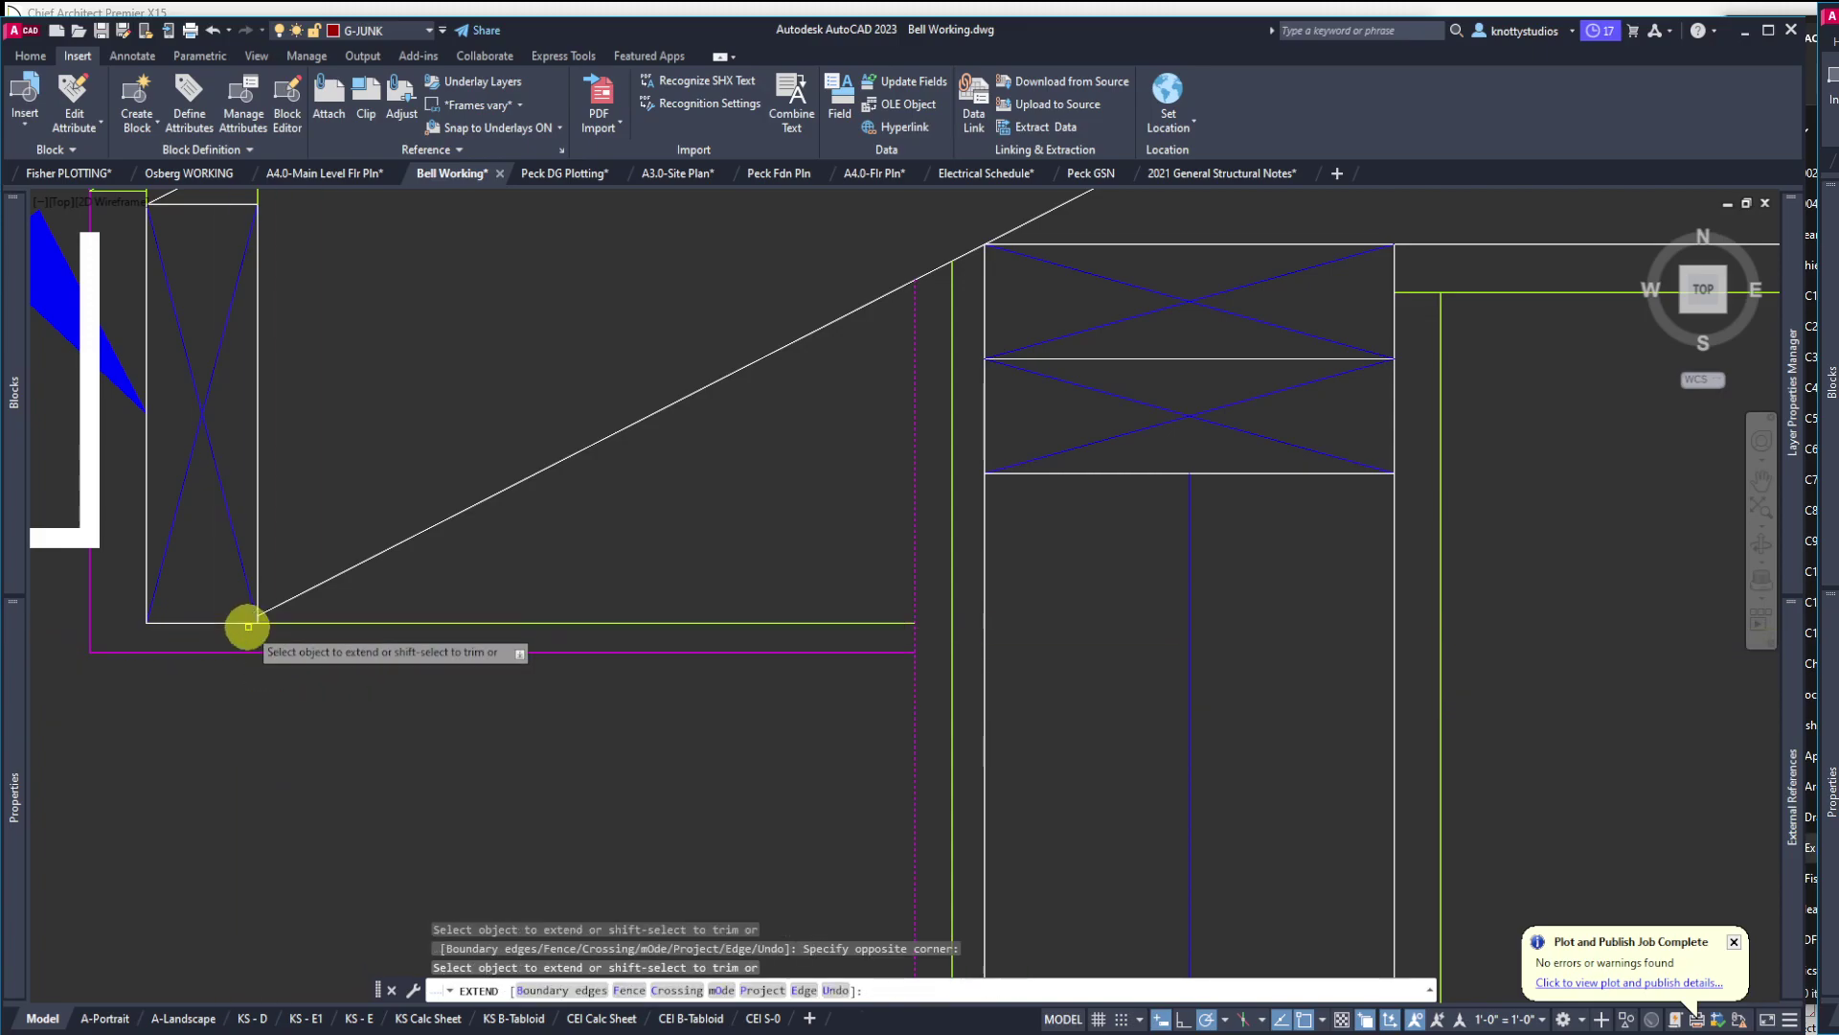
pyautogui.press('Return')
# Extend the slanted magenta line at the eave to the chosen boundary edge
pyautogui.scroll(-5, 240, 699)
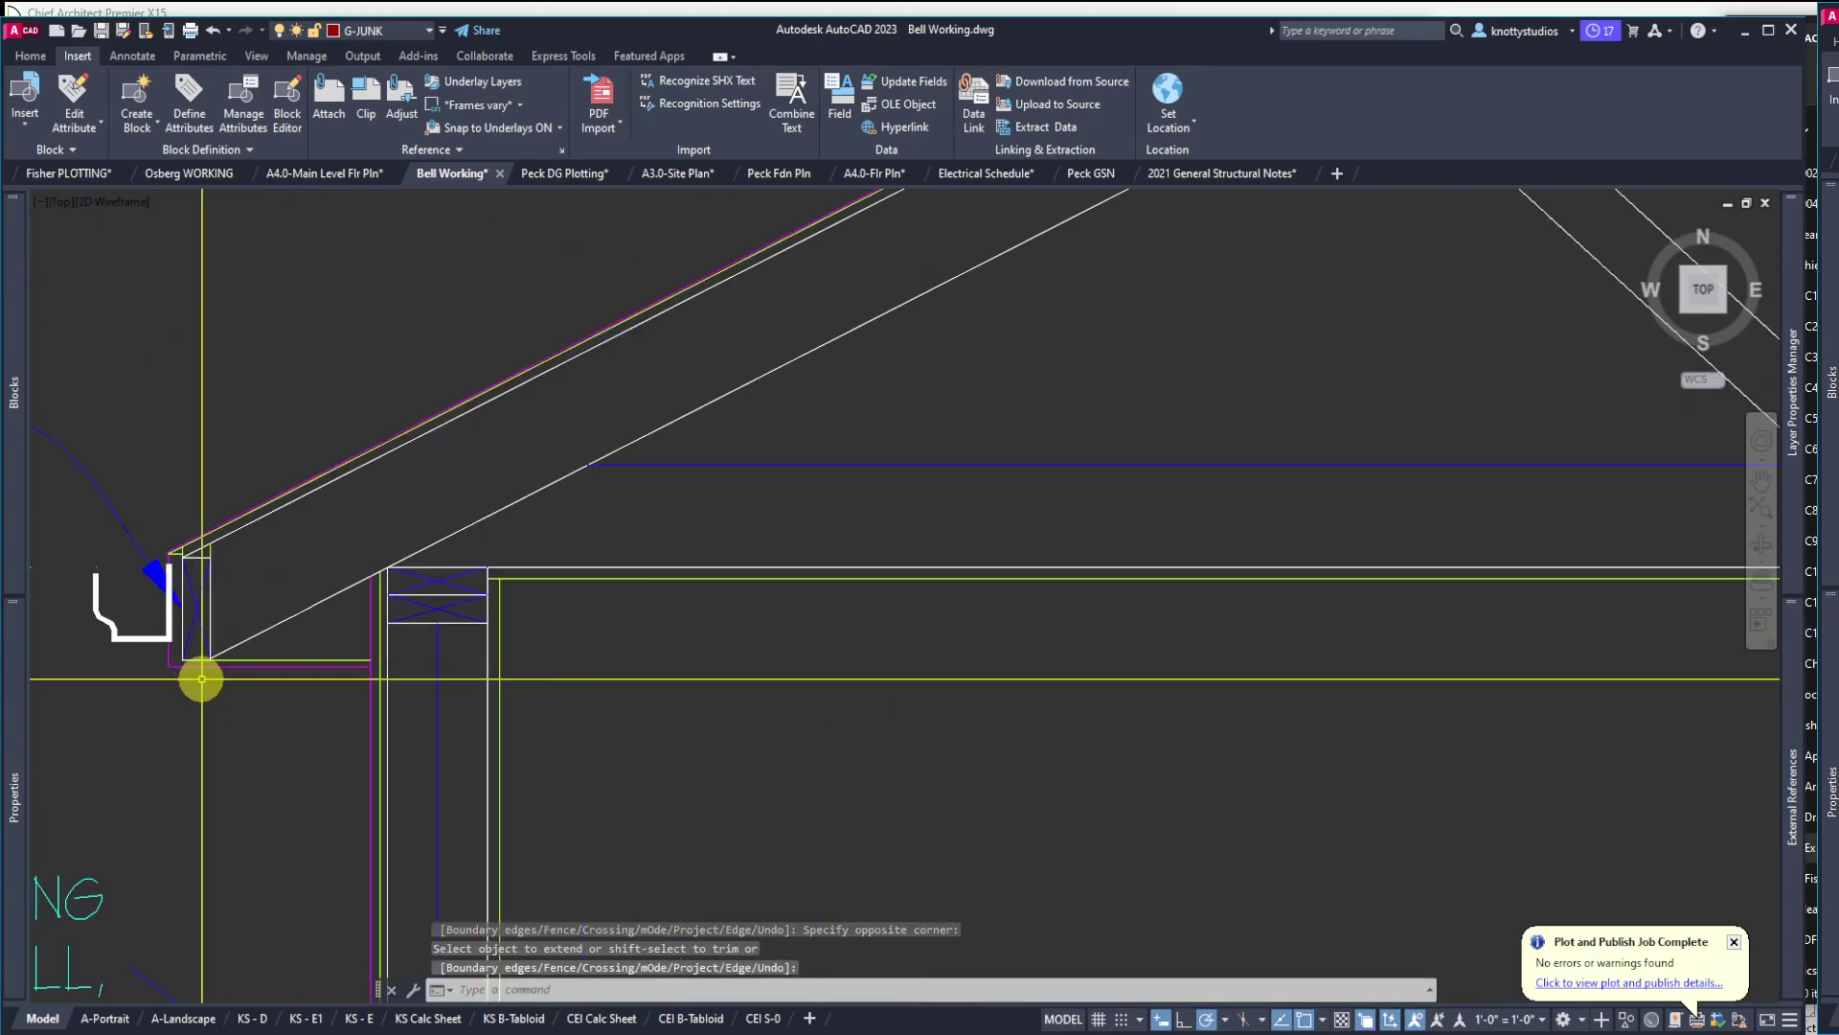
pyautogui.scroll(-2, 201, 678)
pyautogui.scroll(-2, 246, 555)
pyautogui.scroll(-1, 165, 589)
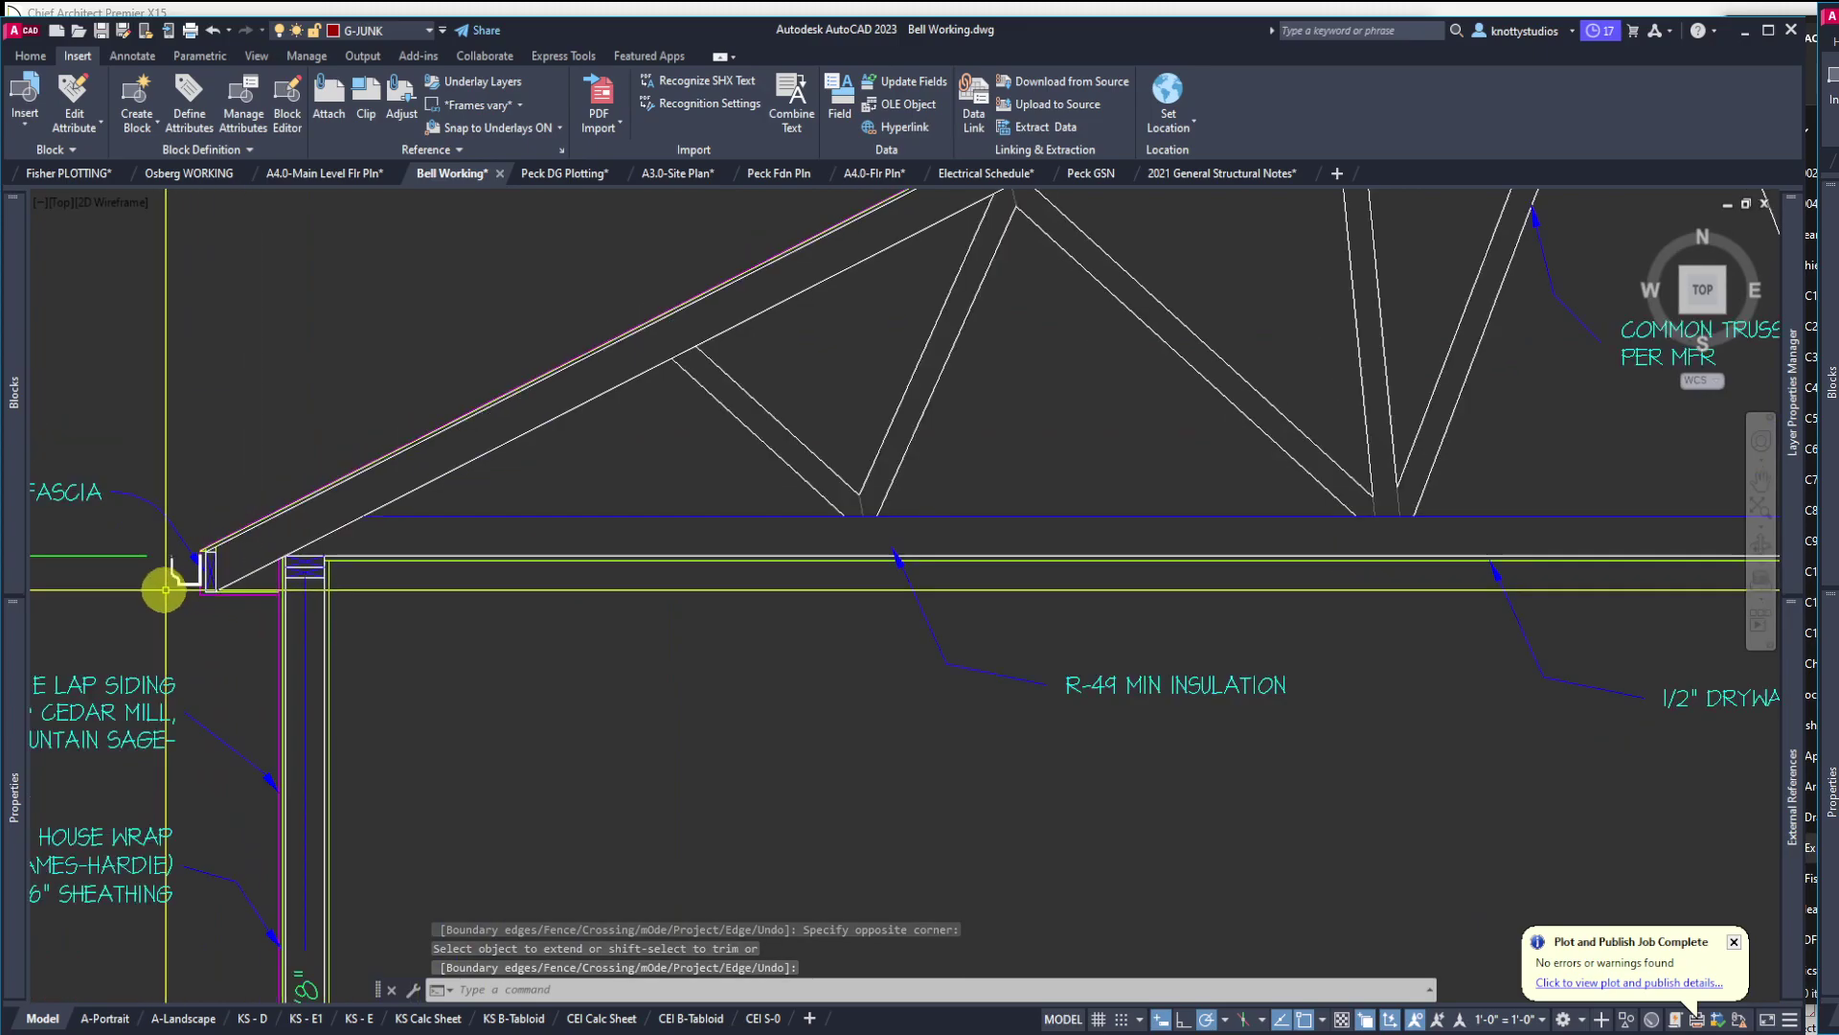
pyautogui.scroll(-5, 165, 589)
pyautogui.scroll(10, 899, 591)
pyautogui.scroll(2, 747, 603)
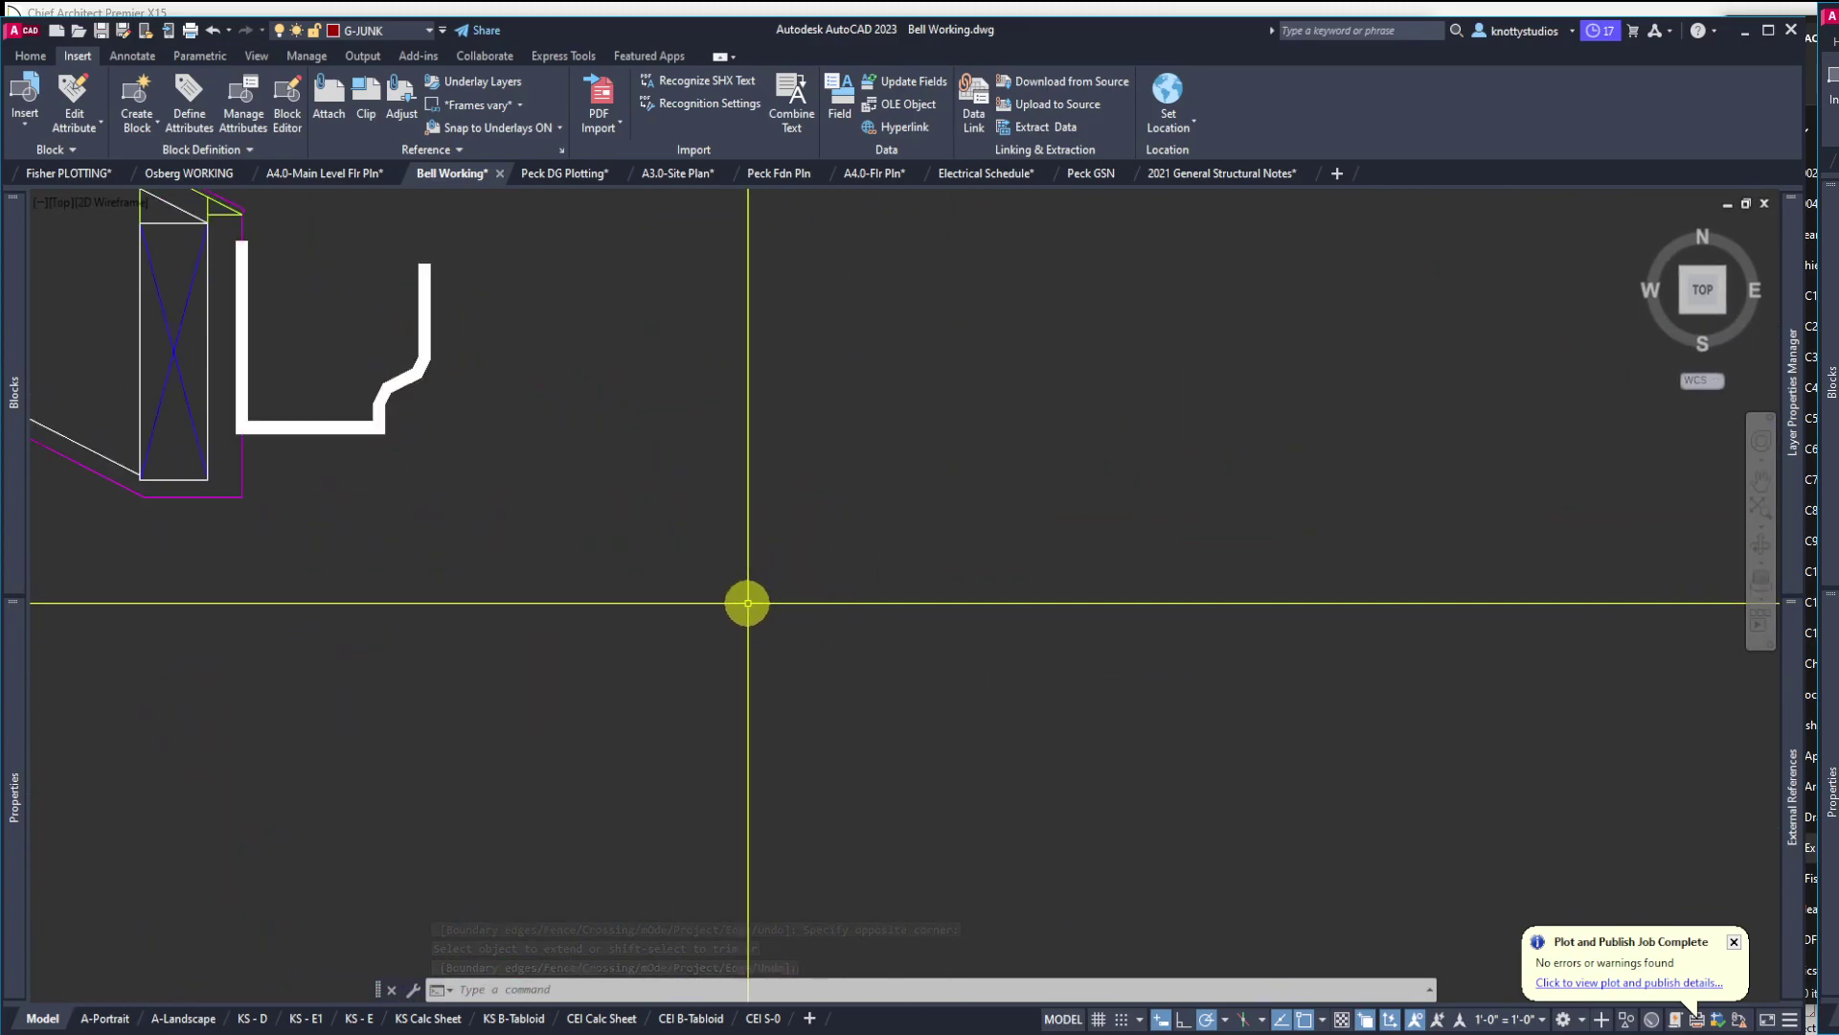
pyautogui.scroll(-4, 748, 603)
pyautogui.scroll(4, 389, 575)
pyautogui.write('ex')
pyautogui.press('Return')
pyautogui.click(387, 561)
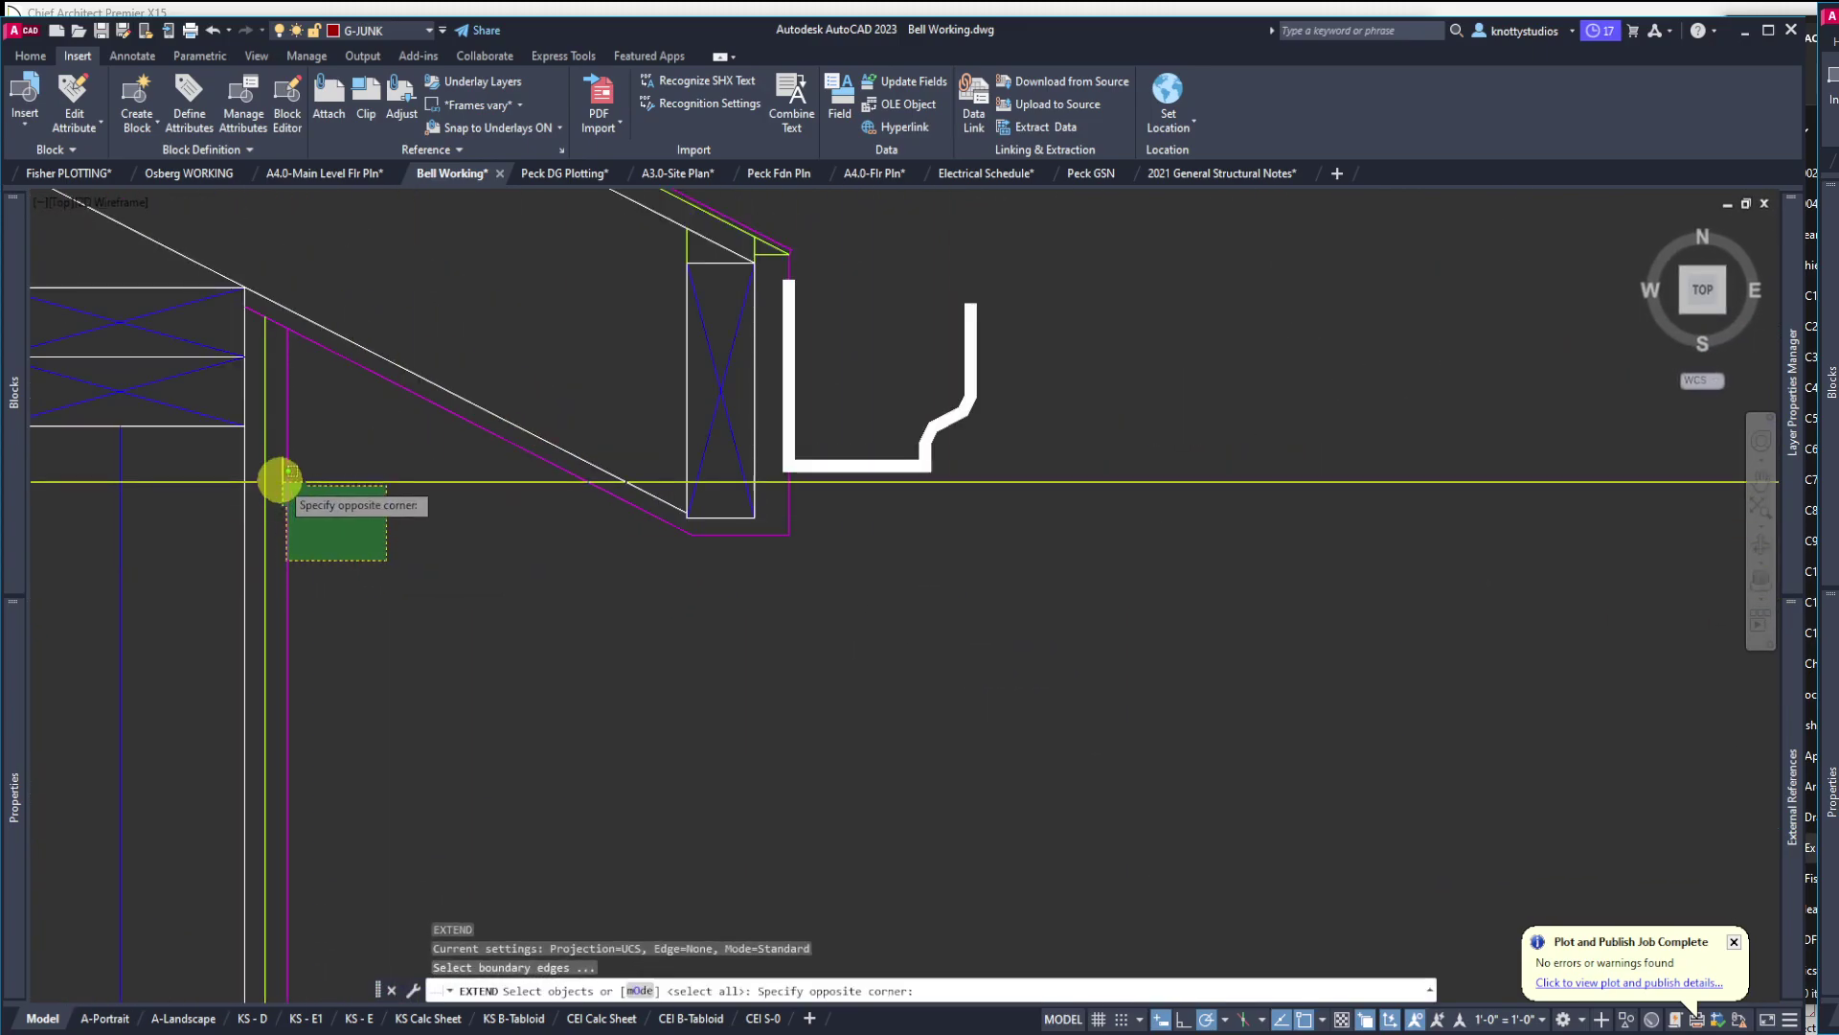
pyautogui.click(279, 479)
pyautogui.press('Return')
pyautogui.click(709, 532)
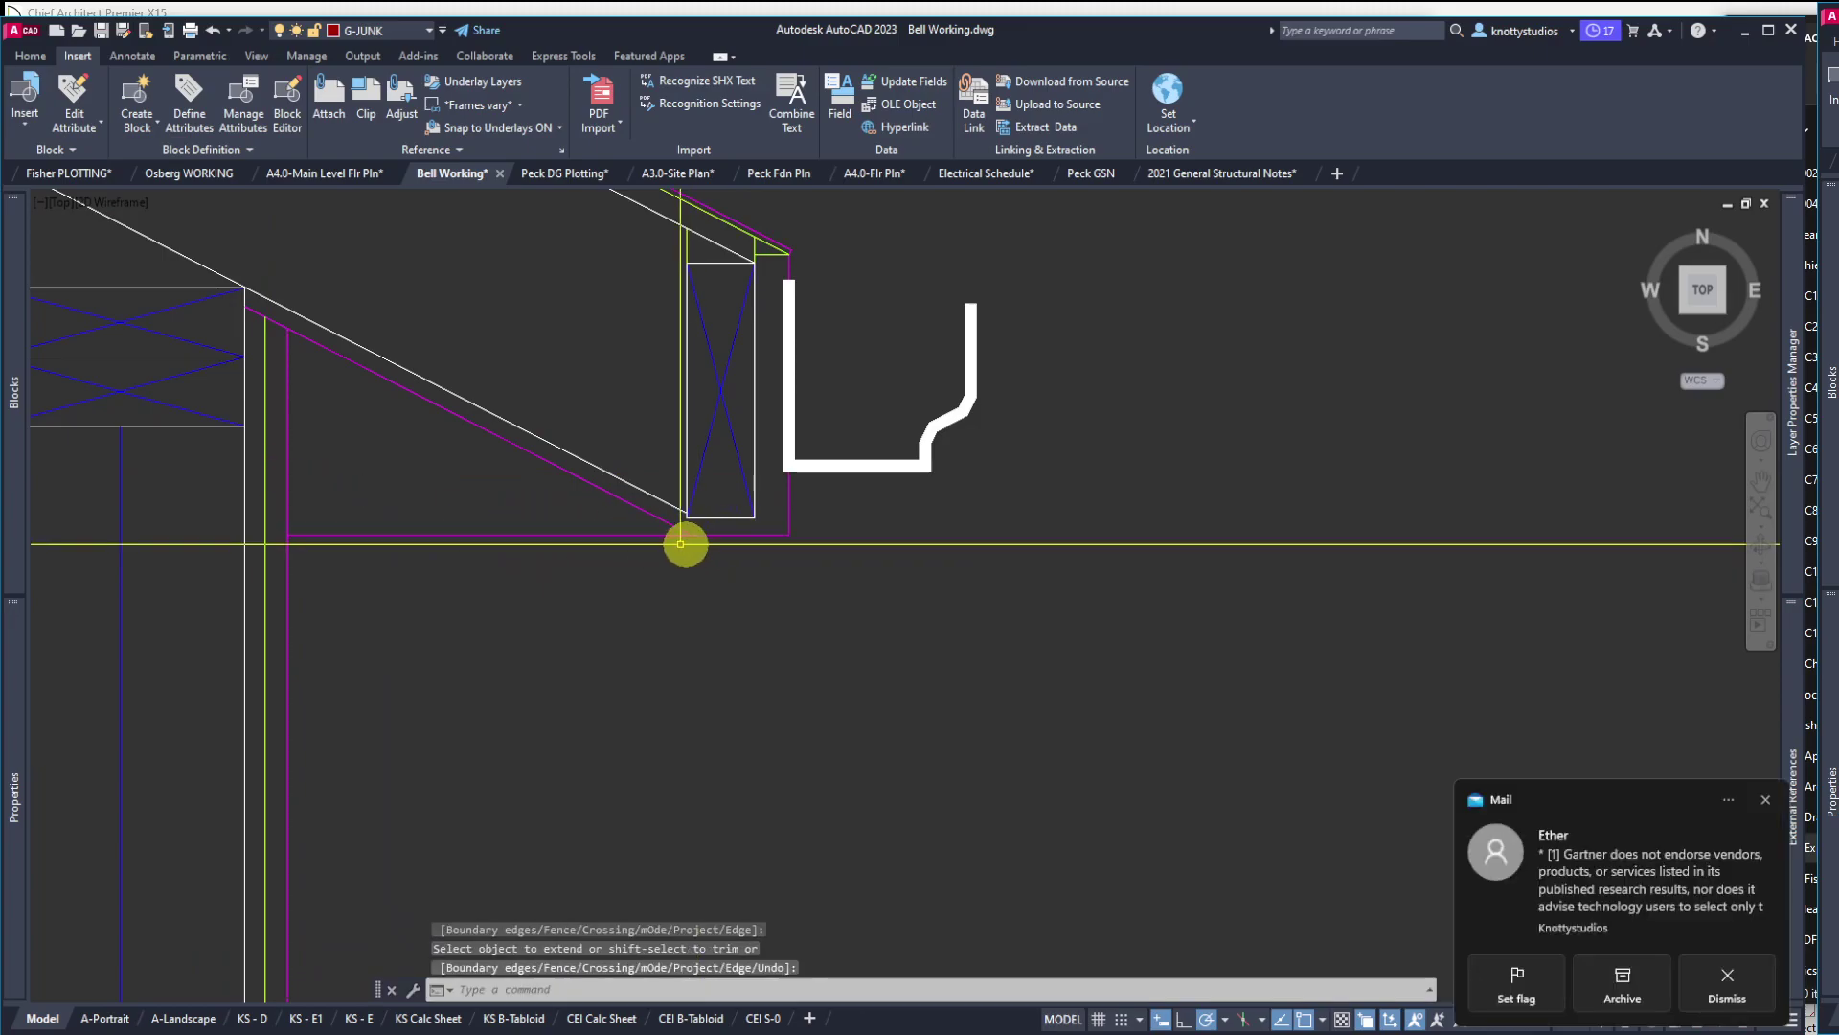
# Erase the stray slanted magenta line
pyautogui.write('E')
pyautogui.press('Return')
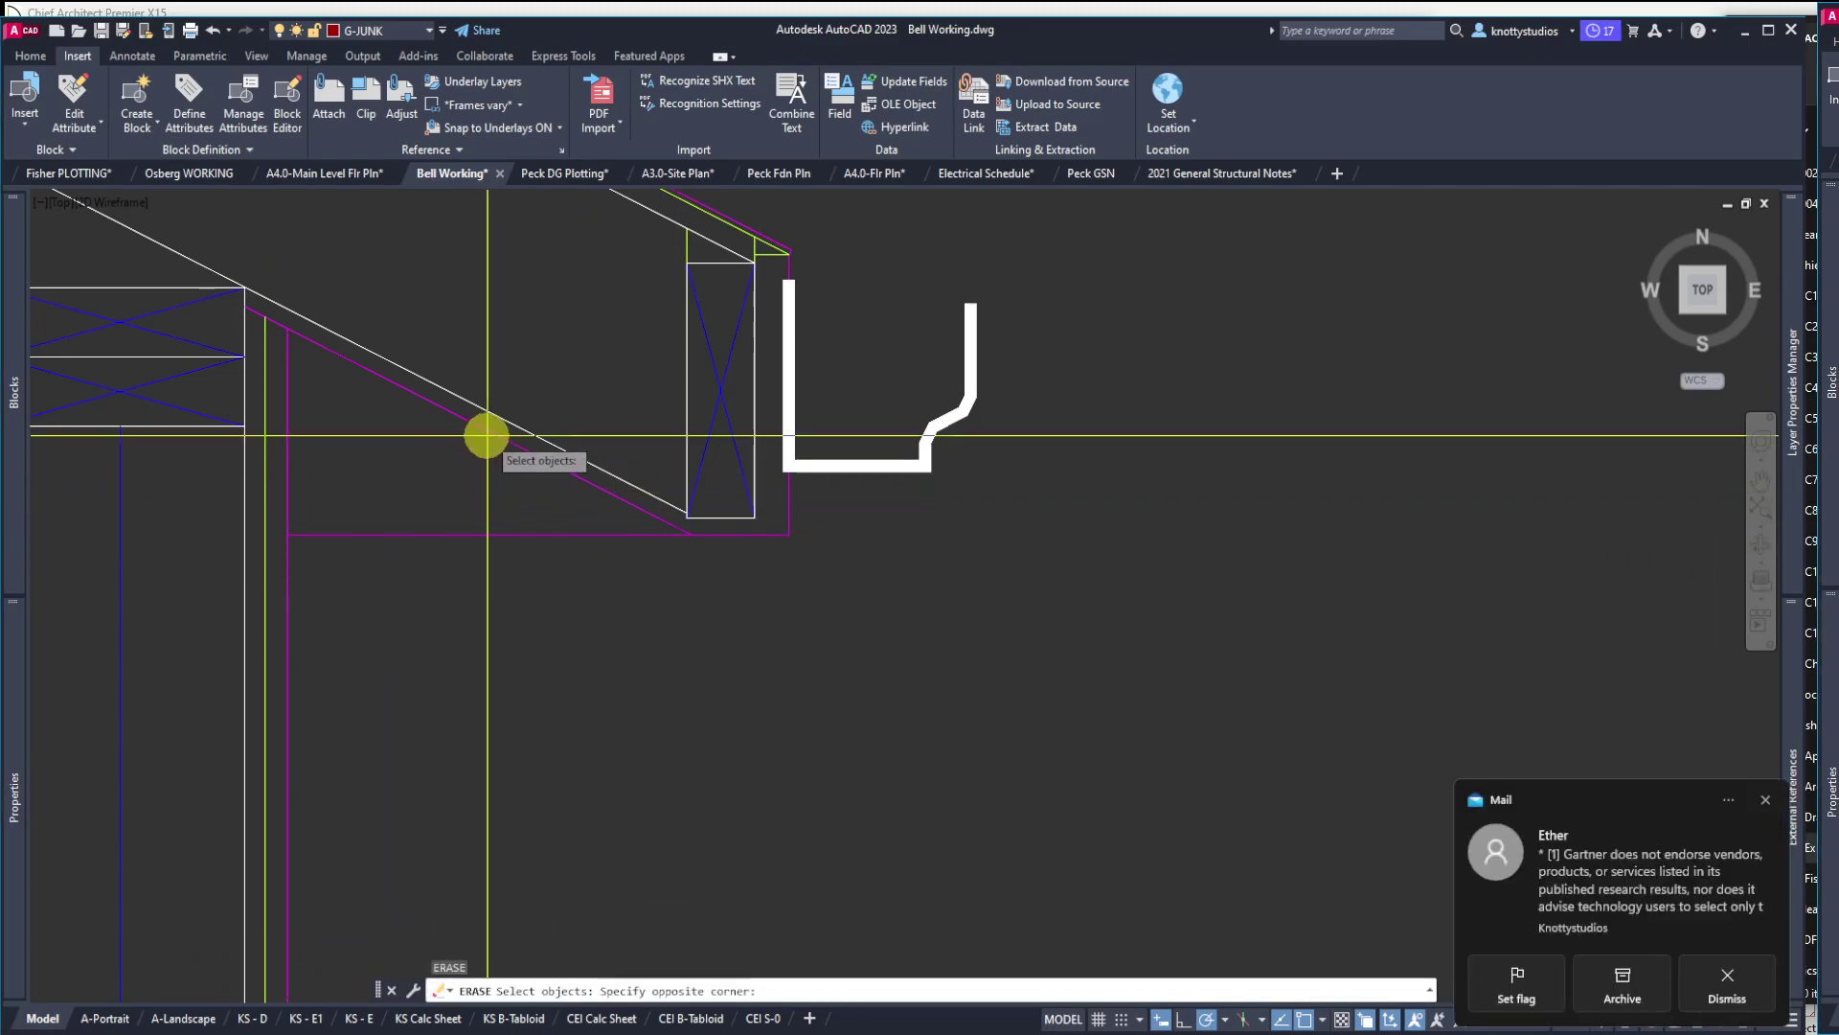
pyautogui.click(485, 427)
pyautogui.click(472, 414)
pyautogui.press('Return')
# Attempt another extend at the eave, then cancel it
pyautogui.write('ex')
pyautogui.press('Return')
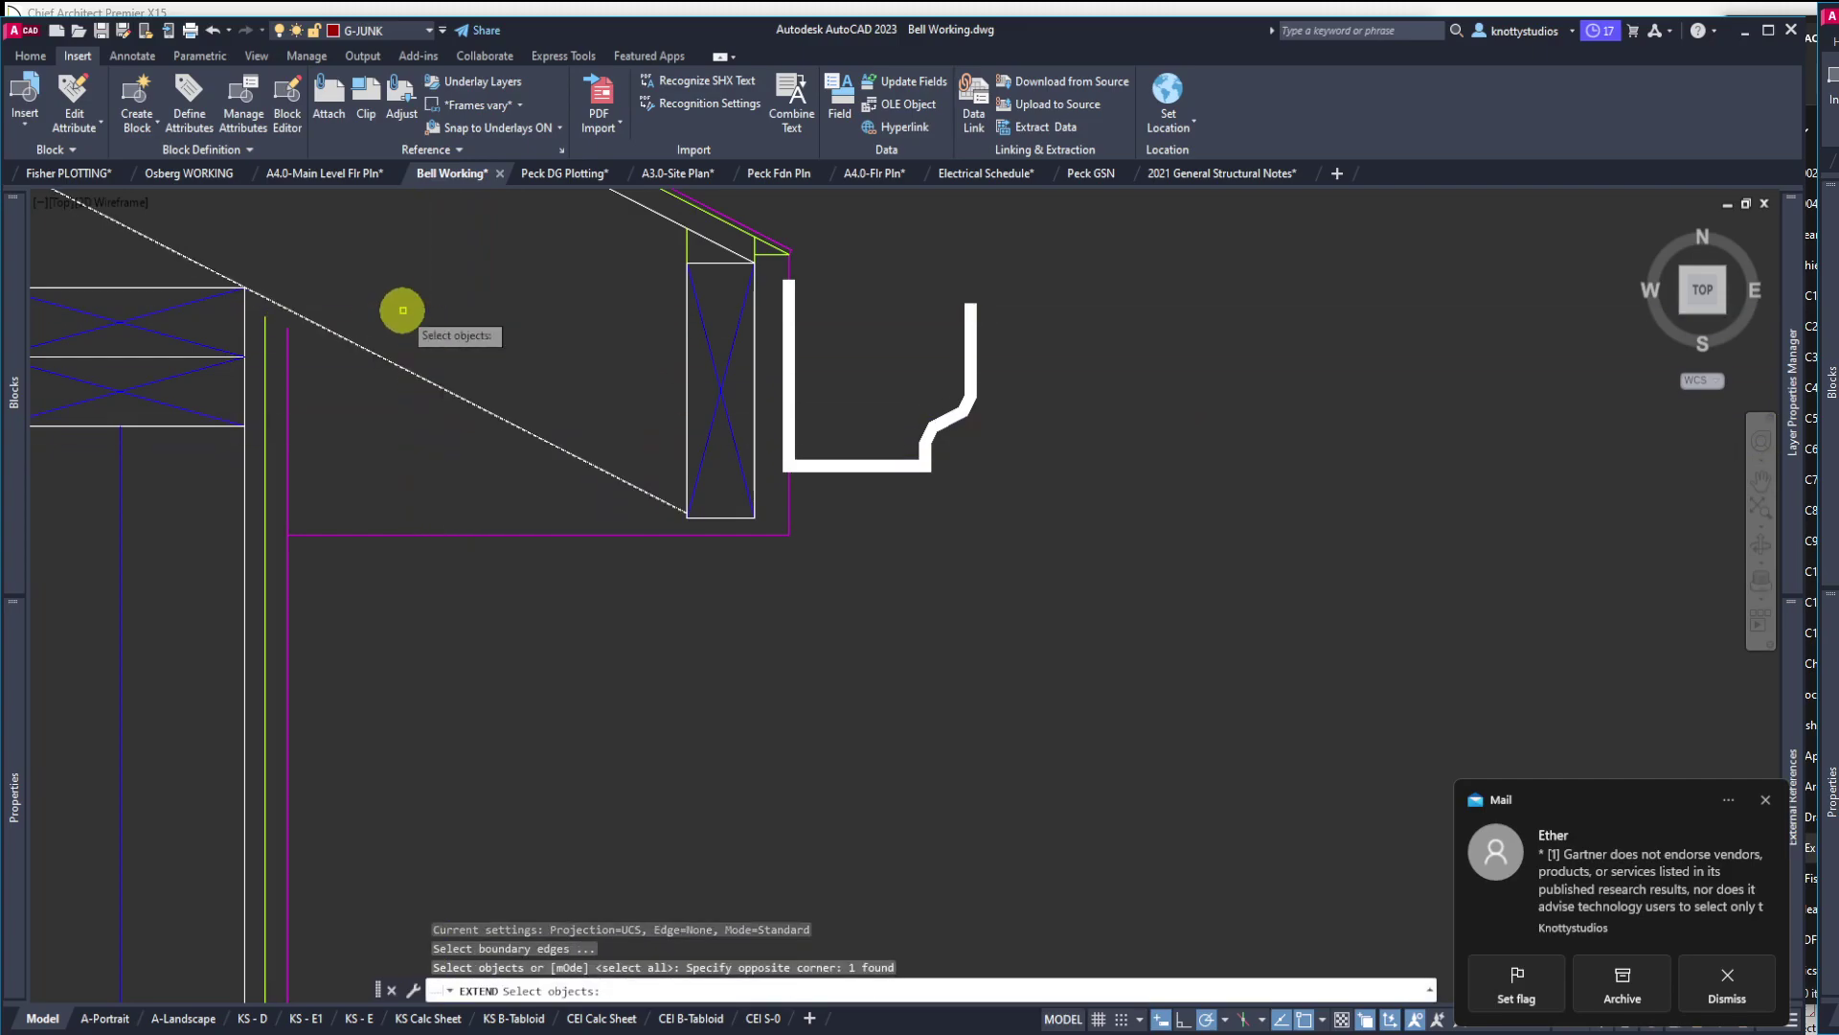
pyautogui.click(255, 336)
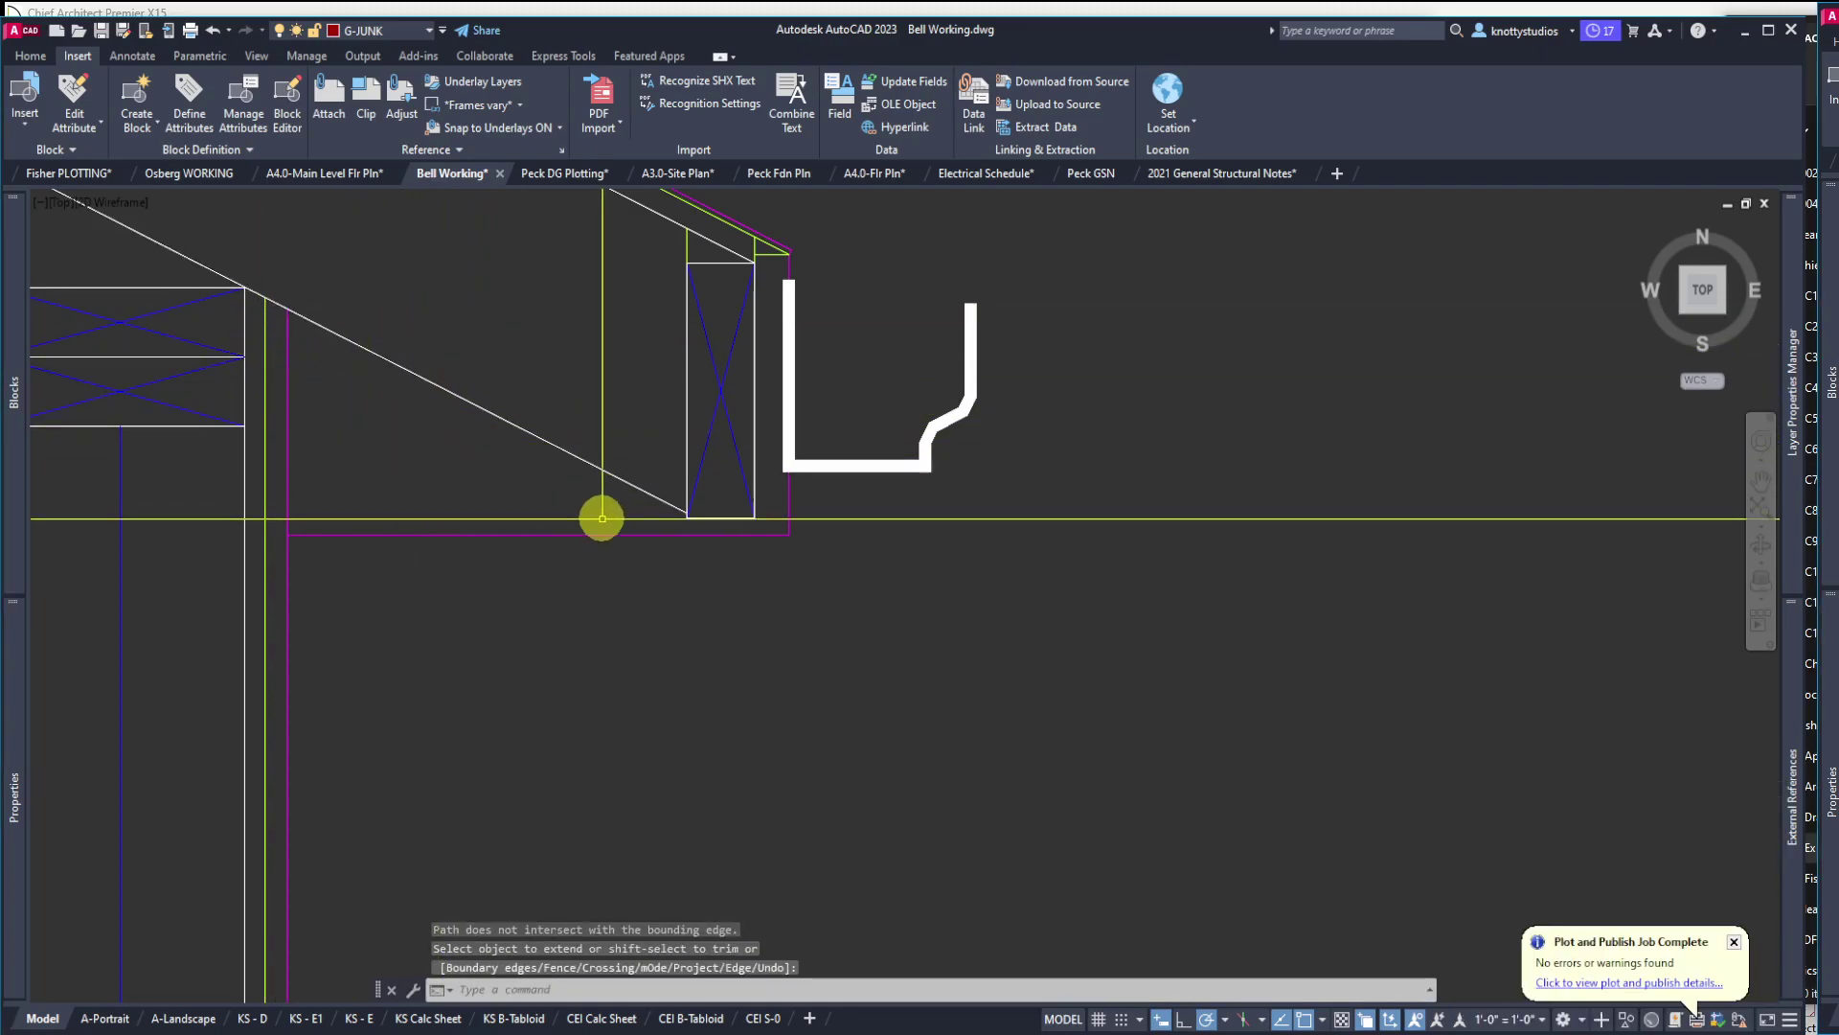
pyautogui.press('Escape')
# Draw a horizontal line from the rafter block's bottom corner to the magenta wall line
pyautogui.write('l')
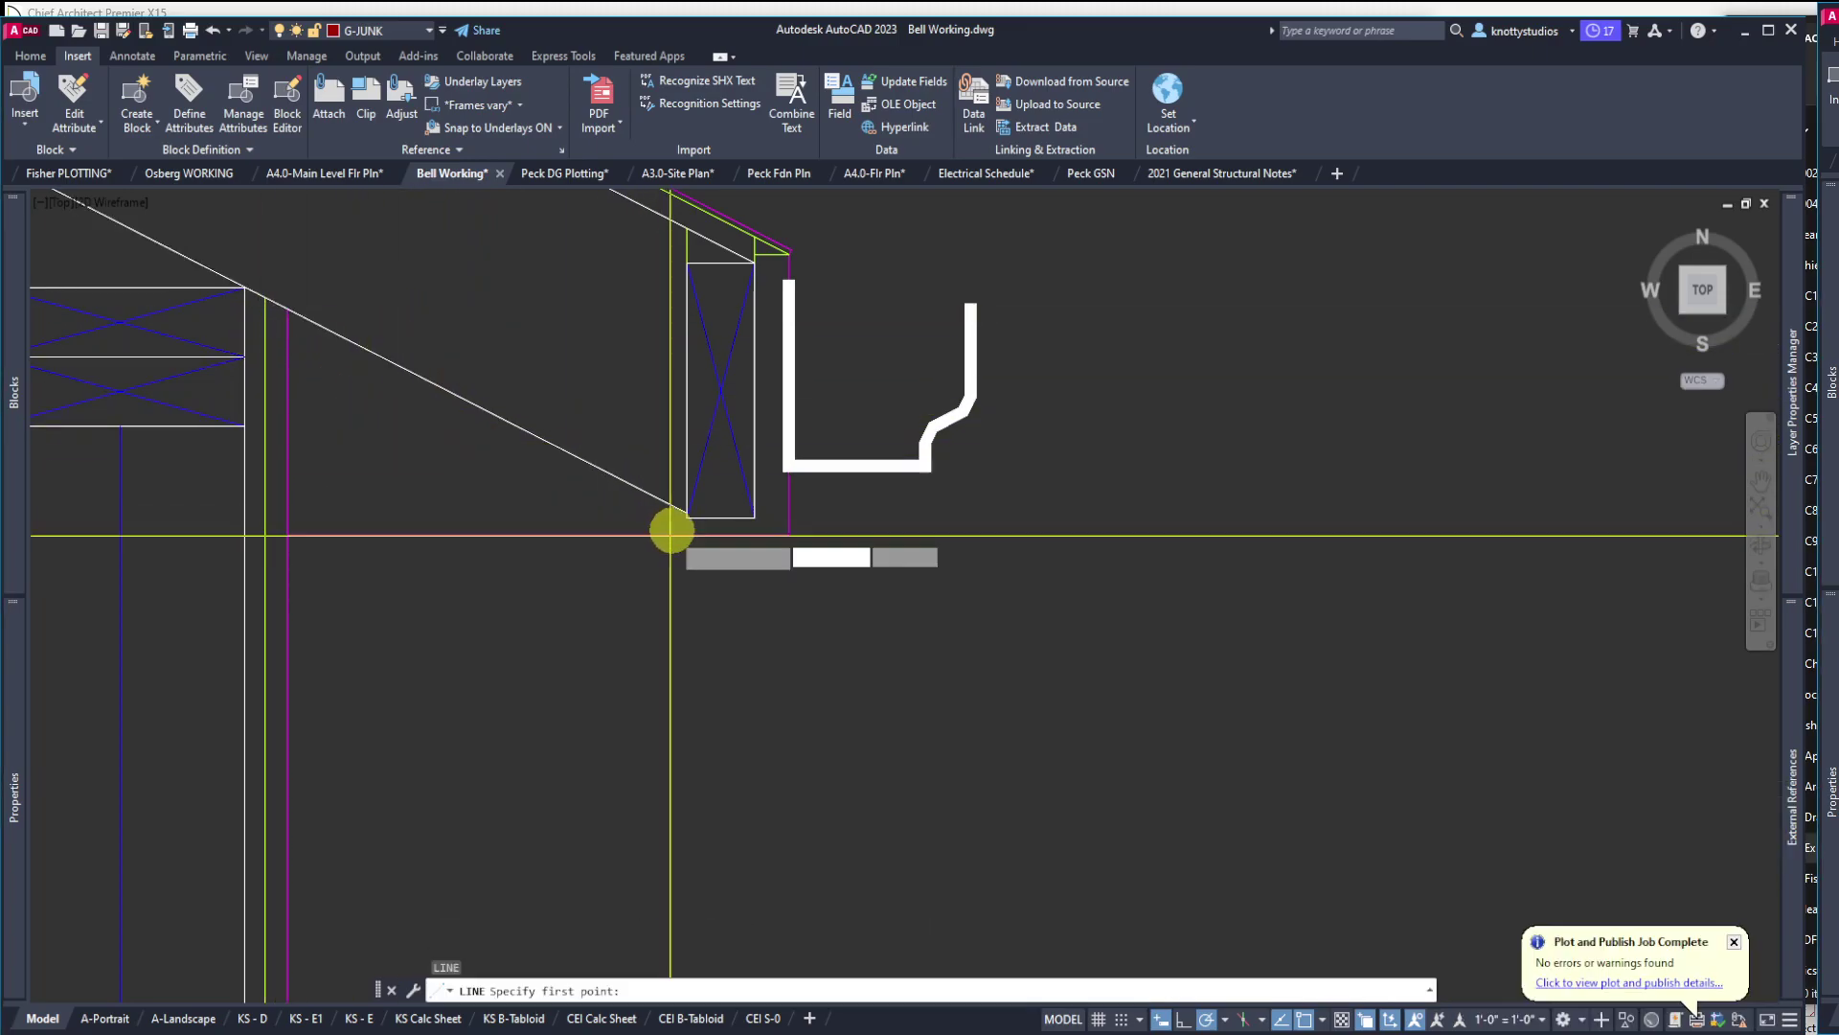
pyautogui.press('Return')
pyautogui.click(686, 514)
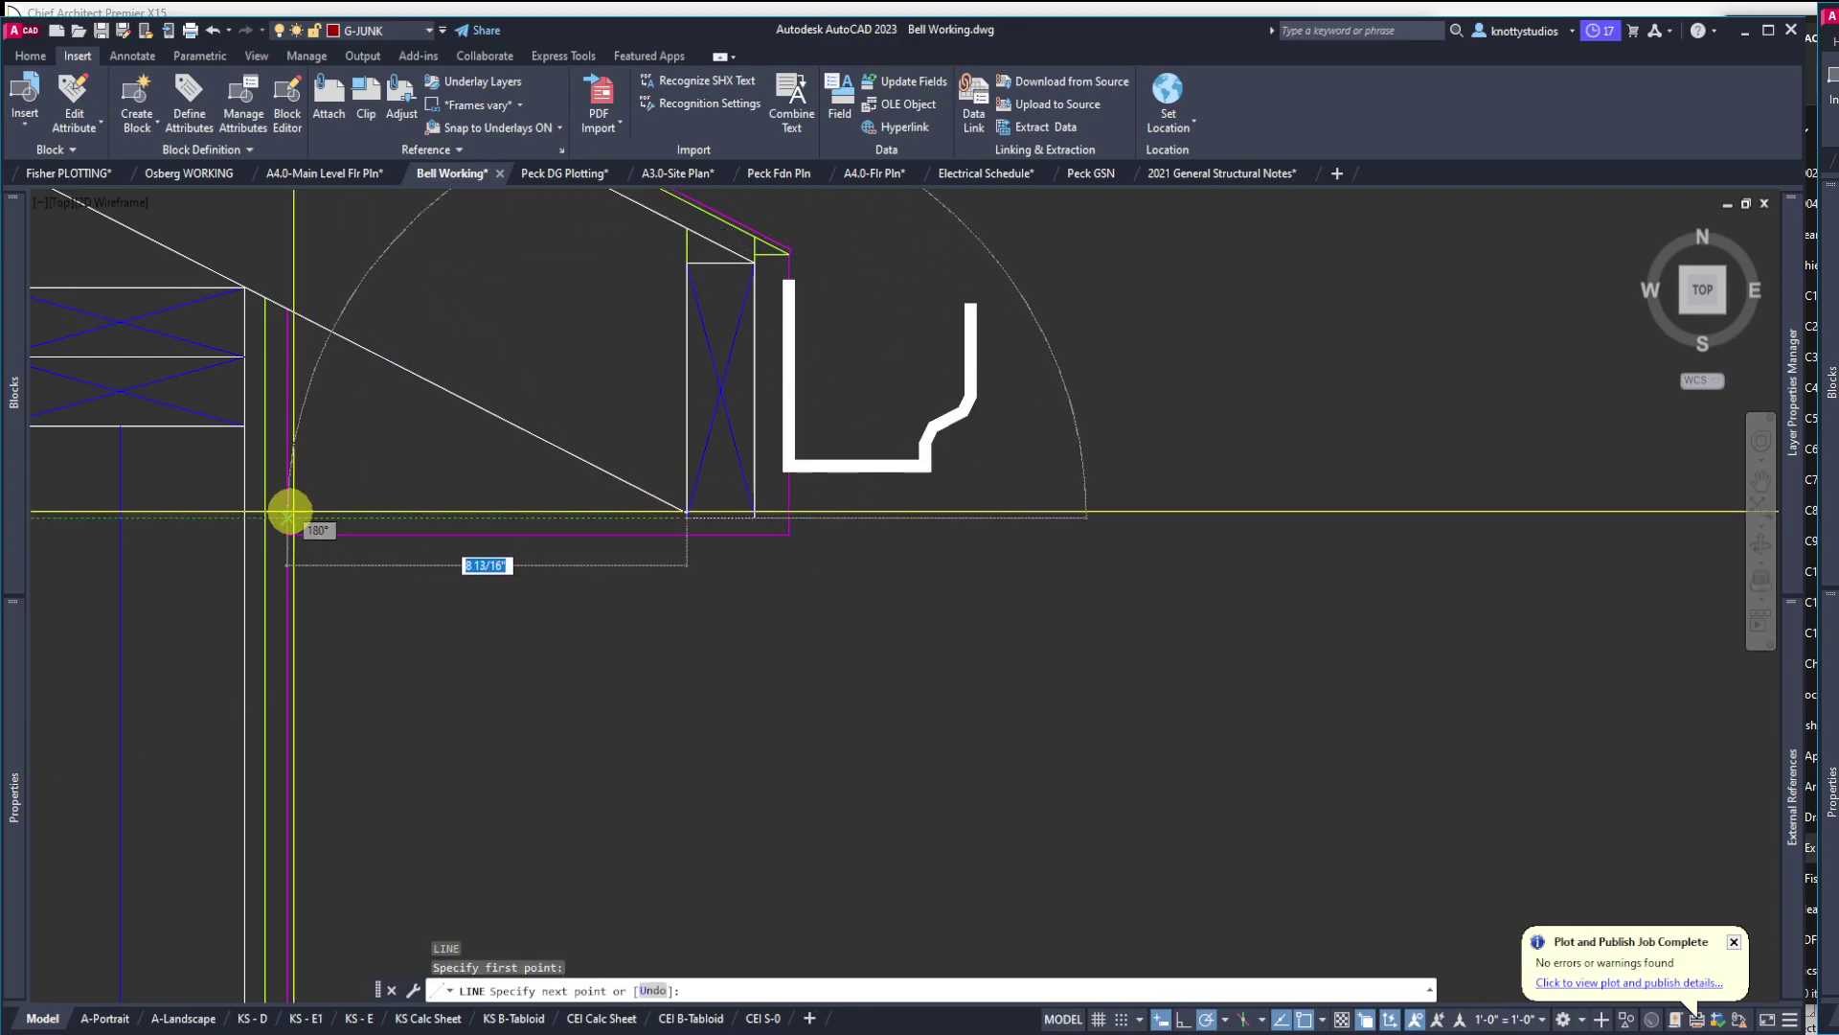
pyautogui.click(290, 515)
pyautogui.press('Return')
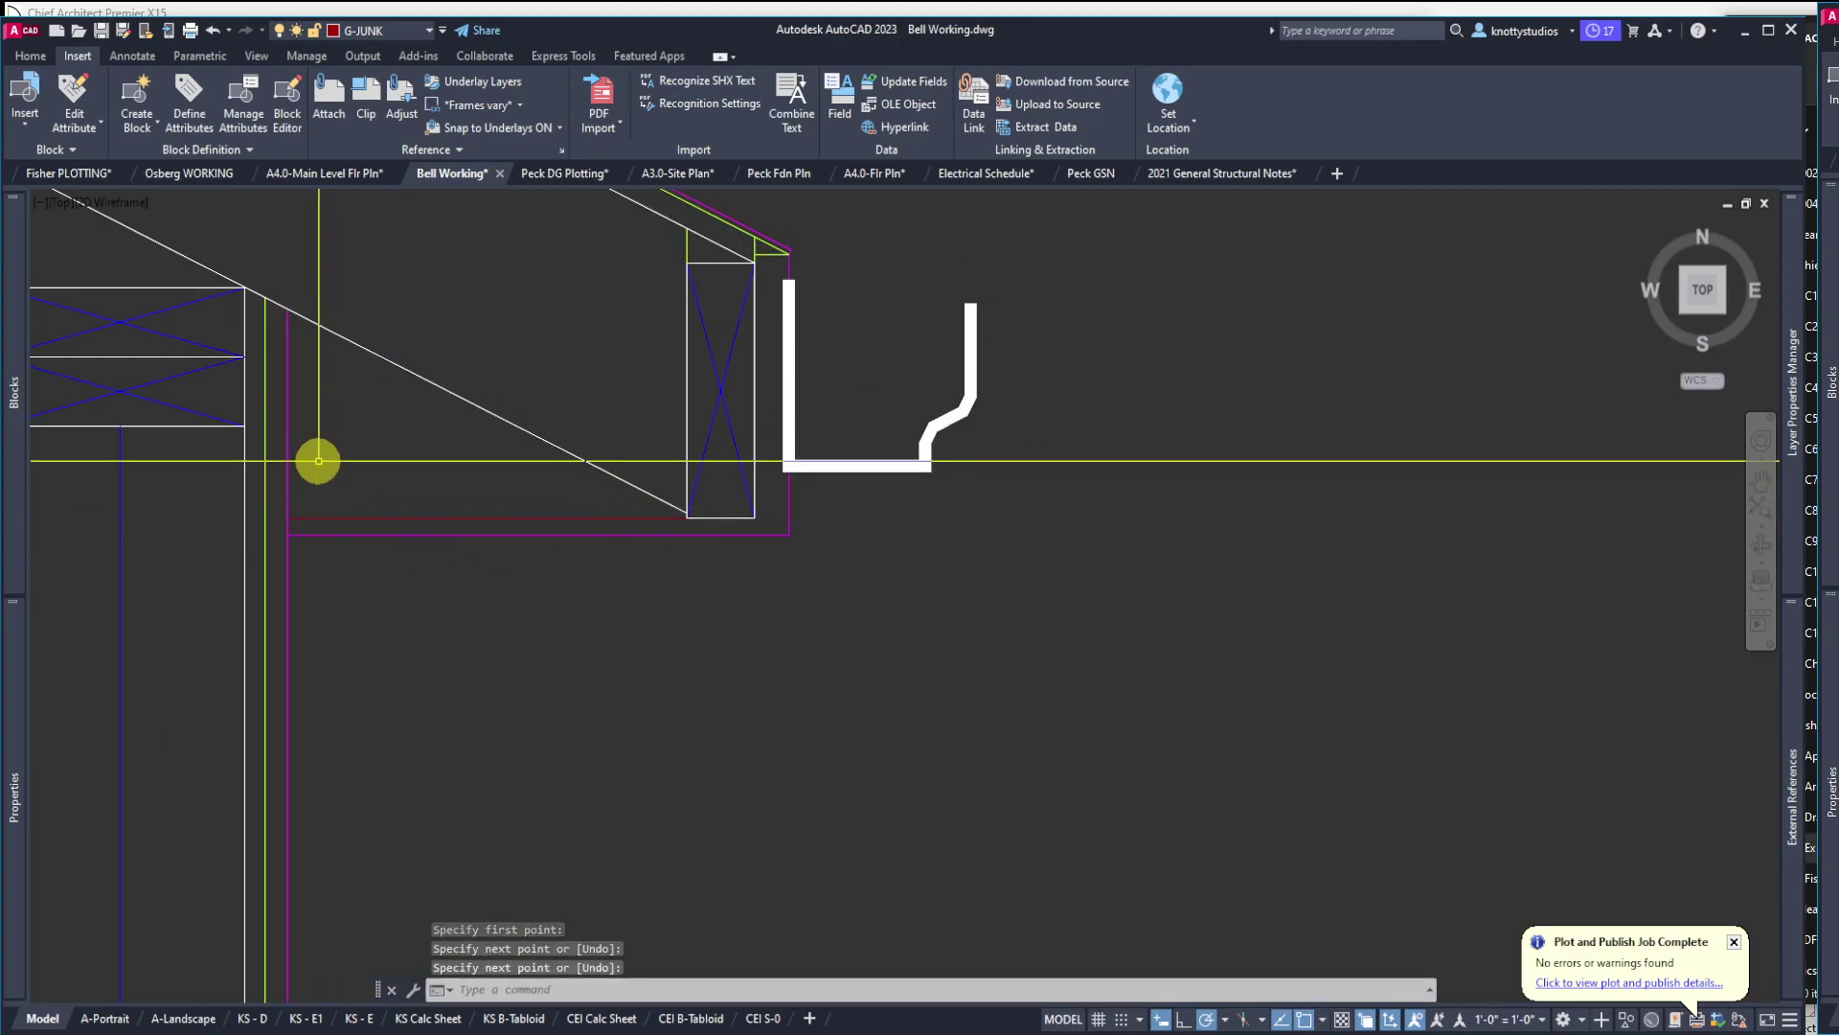
# Give the new eave line the yellow-green wall line's properties with MATCHPROP
pyautogui.write('ma')
pyautogui.press('Return')
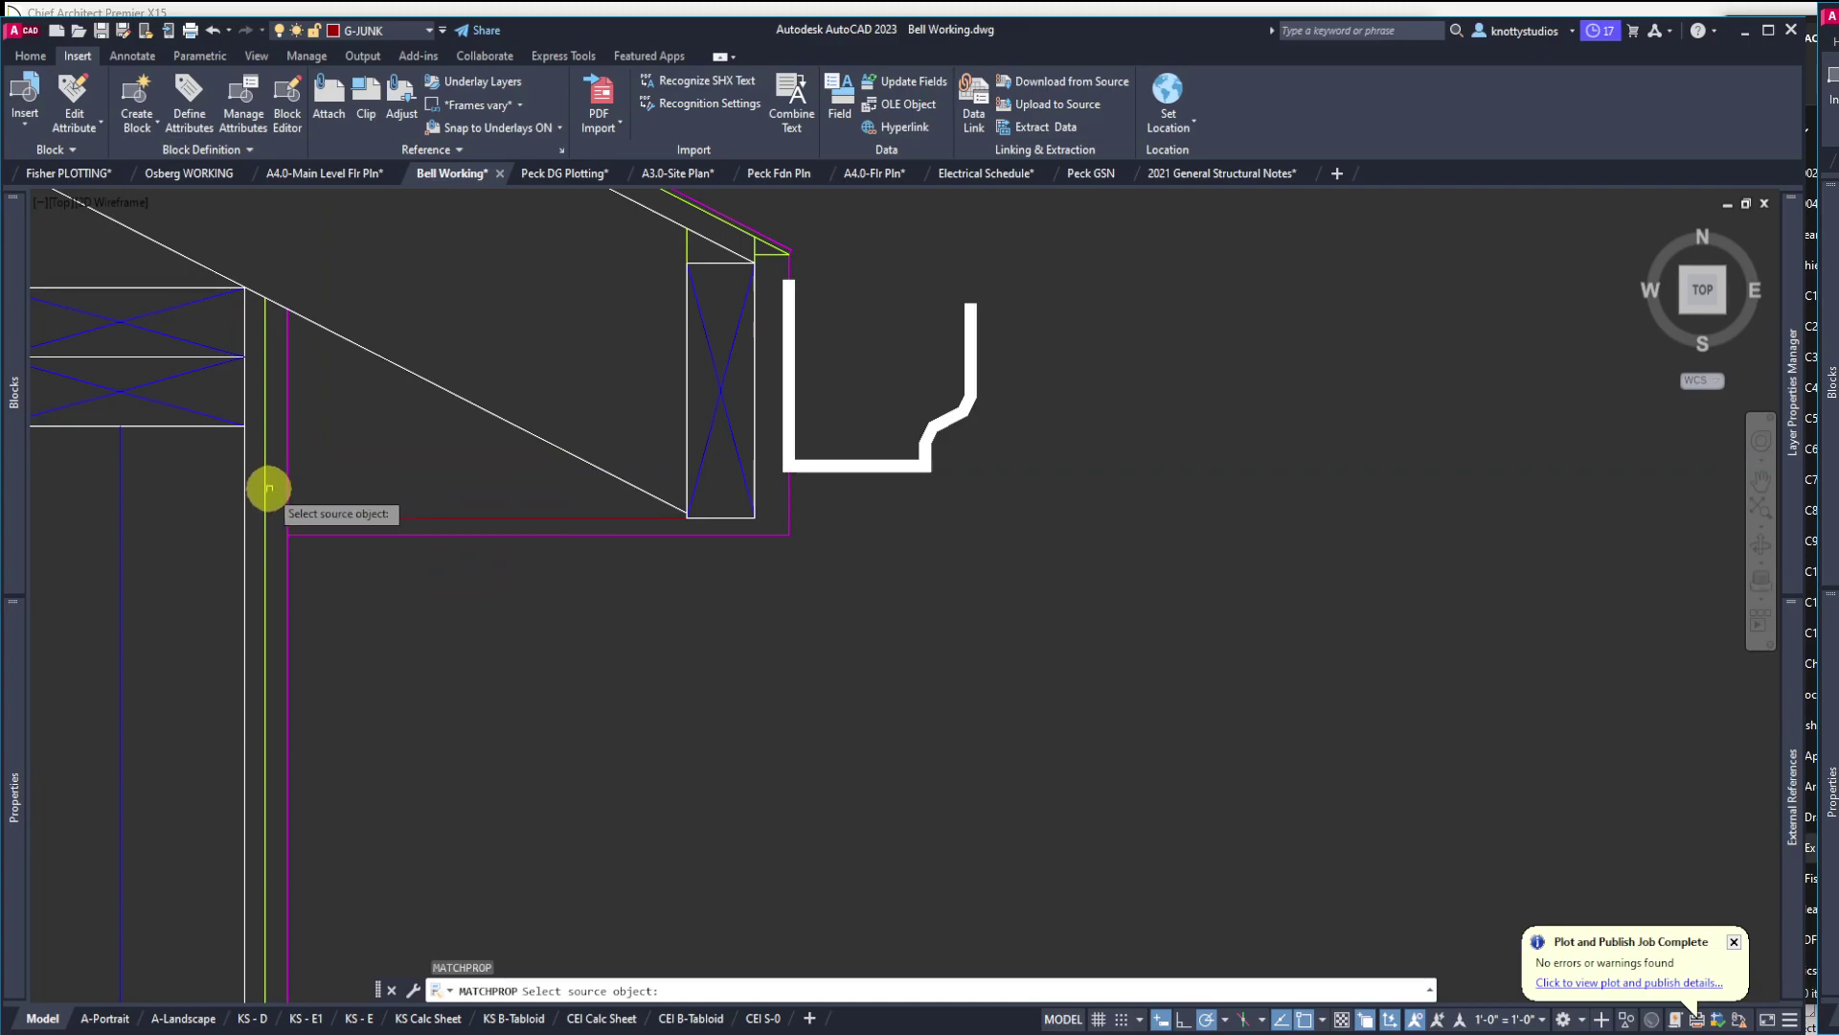
pyautogui.click(264, 492)
pyautogui.click(342, 515)
pyautogui.press('Return')
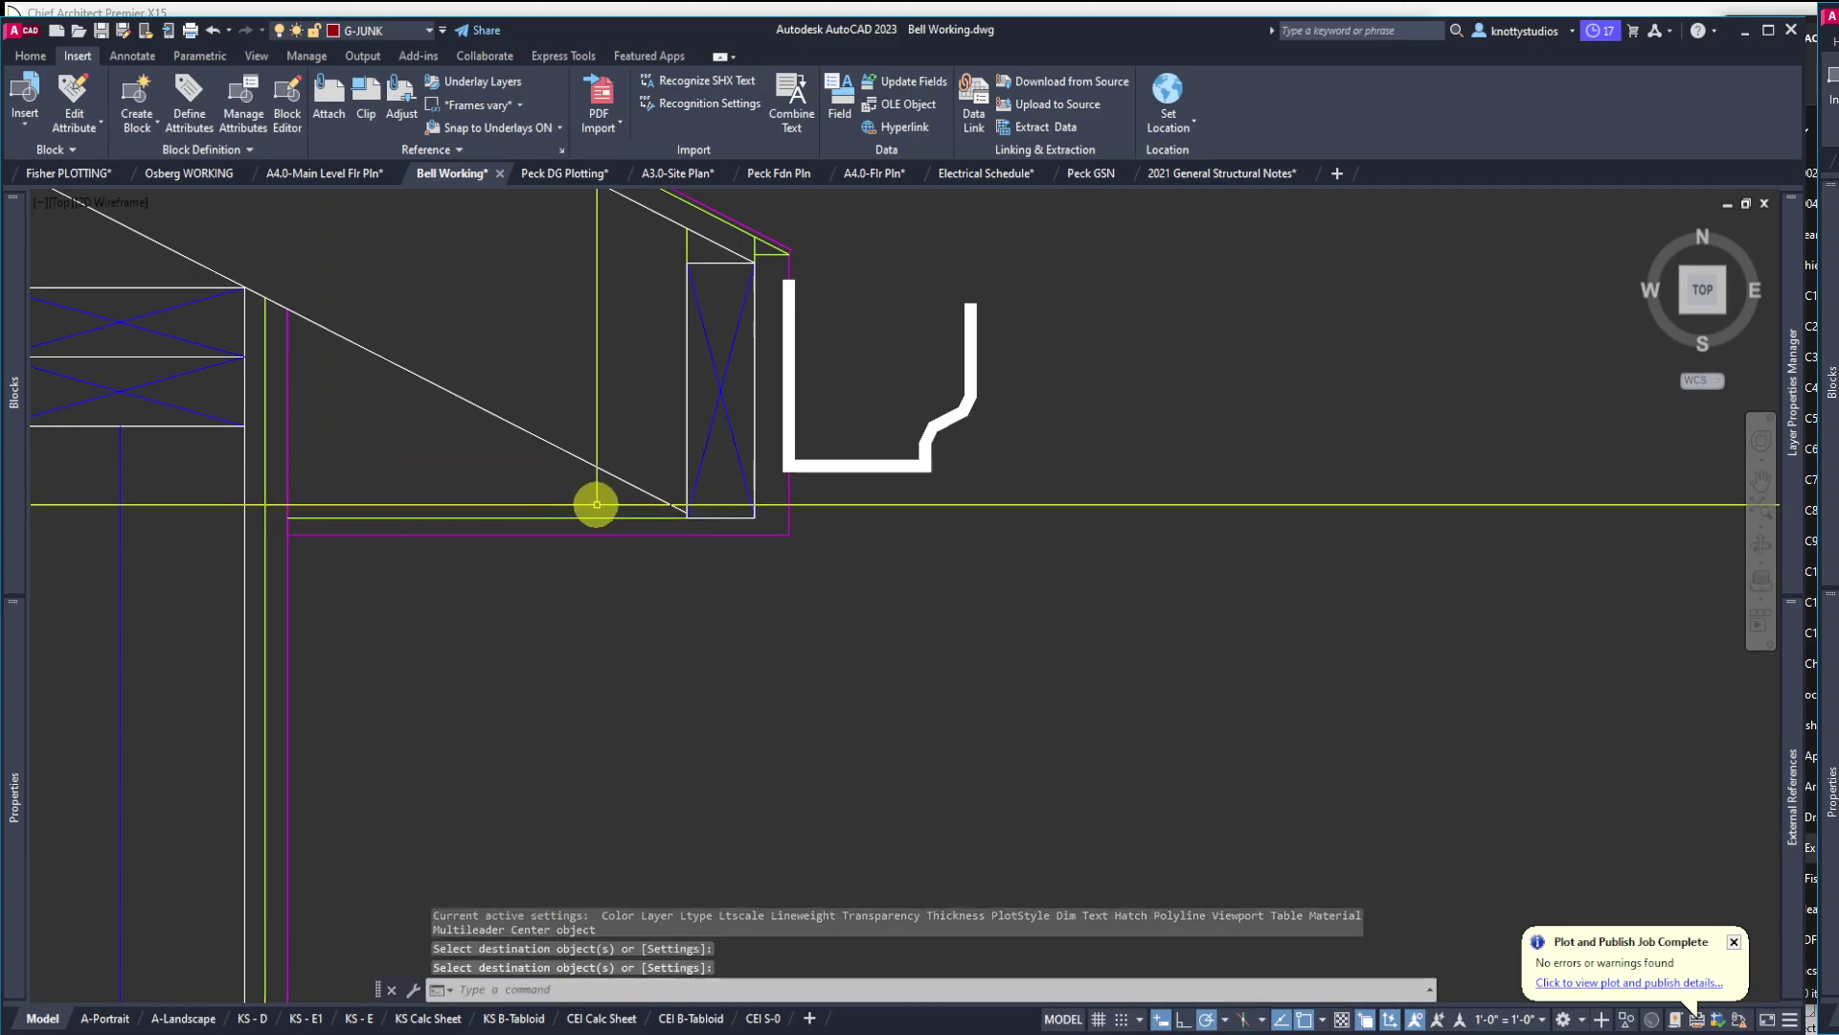
pyautogui.scroll(-2, 1039, 542)
pyautogui.scroll(-2, 1051, 571)
pyautogui.scroll(-3, 1051, 571)
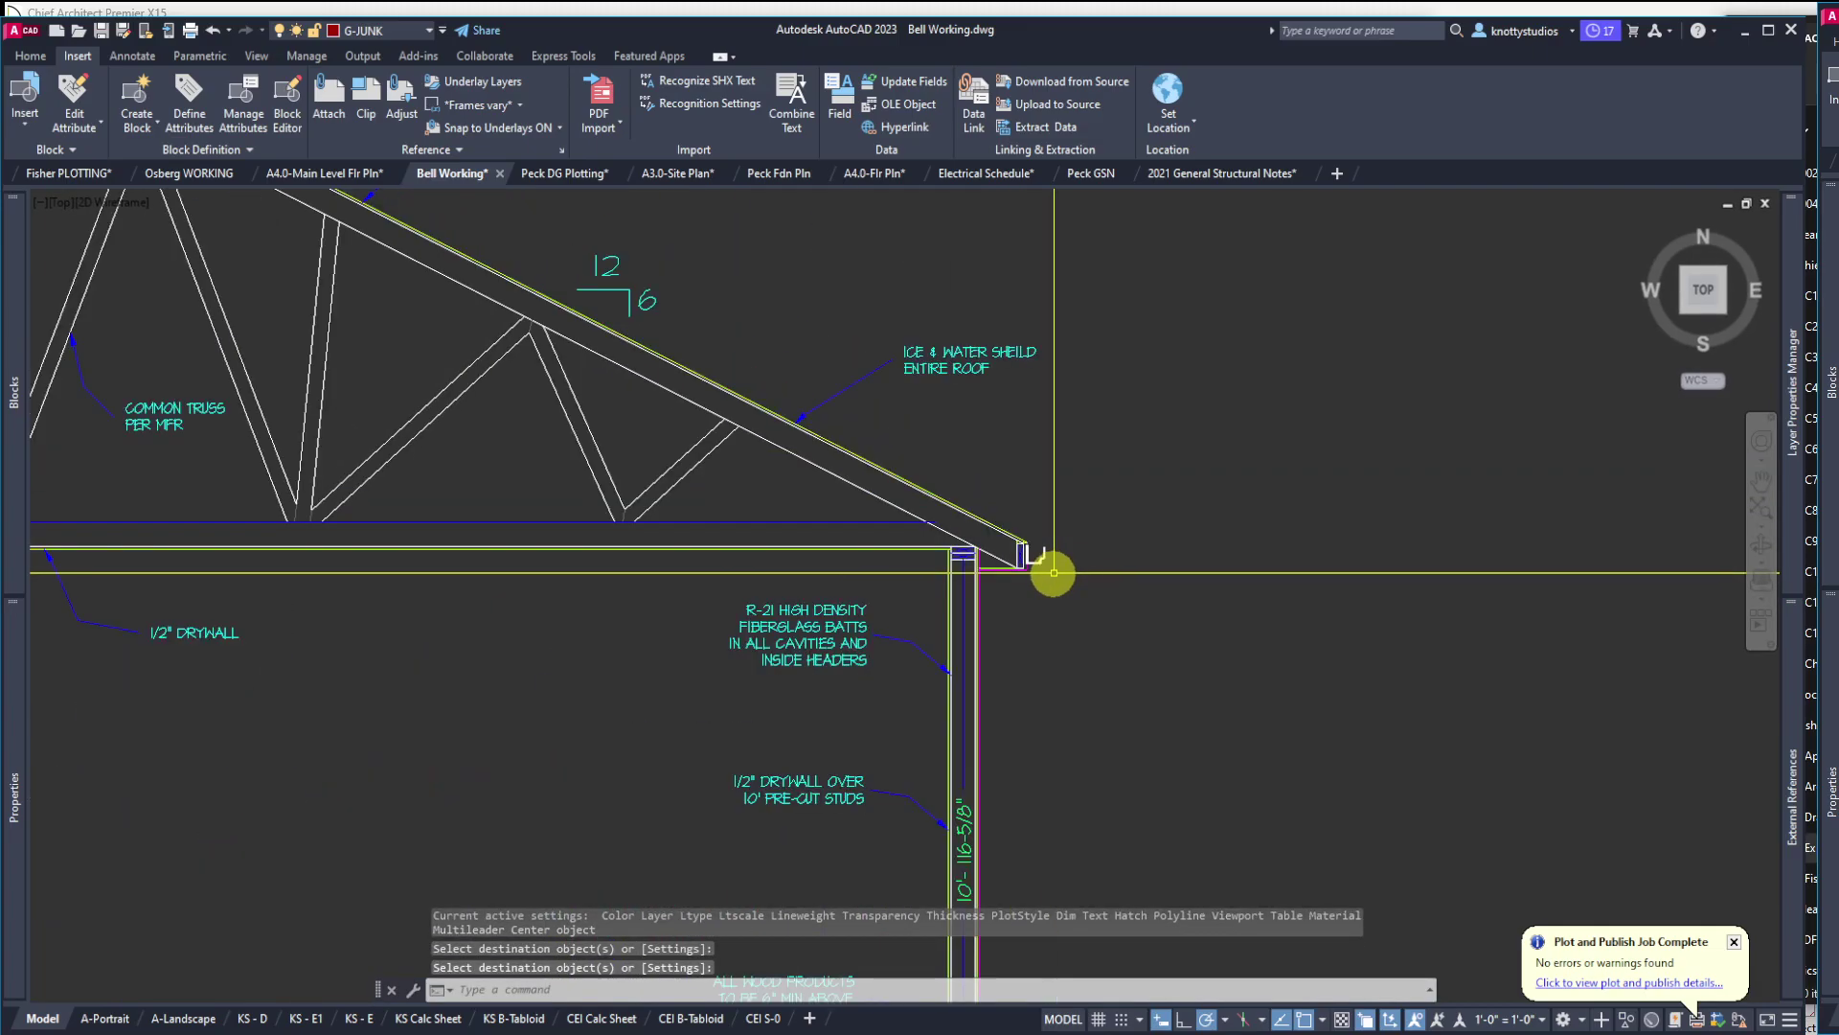
# Zoom in and out around Section A-A to inspect the slab and wall
pyautogui.scroll(-2, 1050, 478)
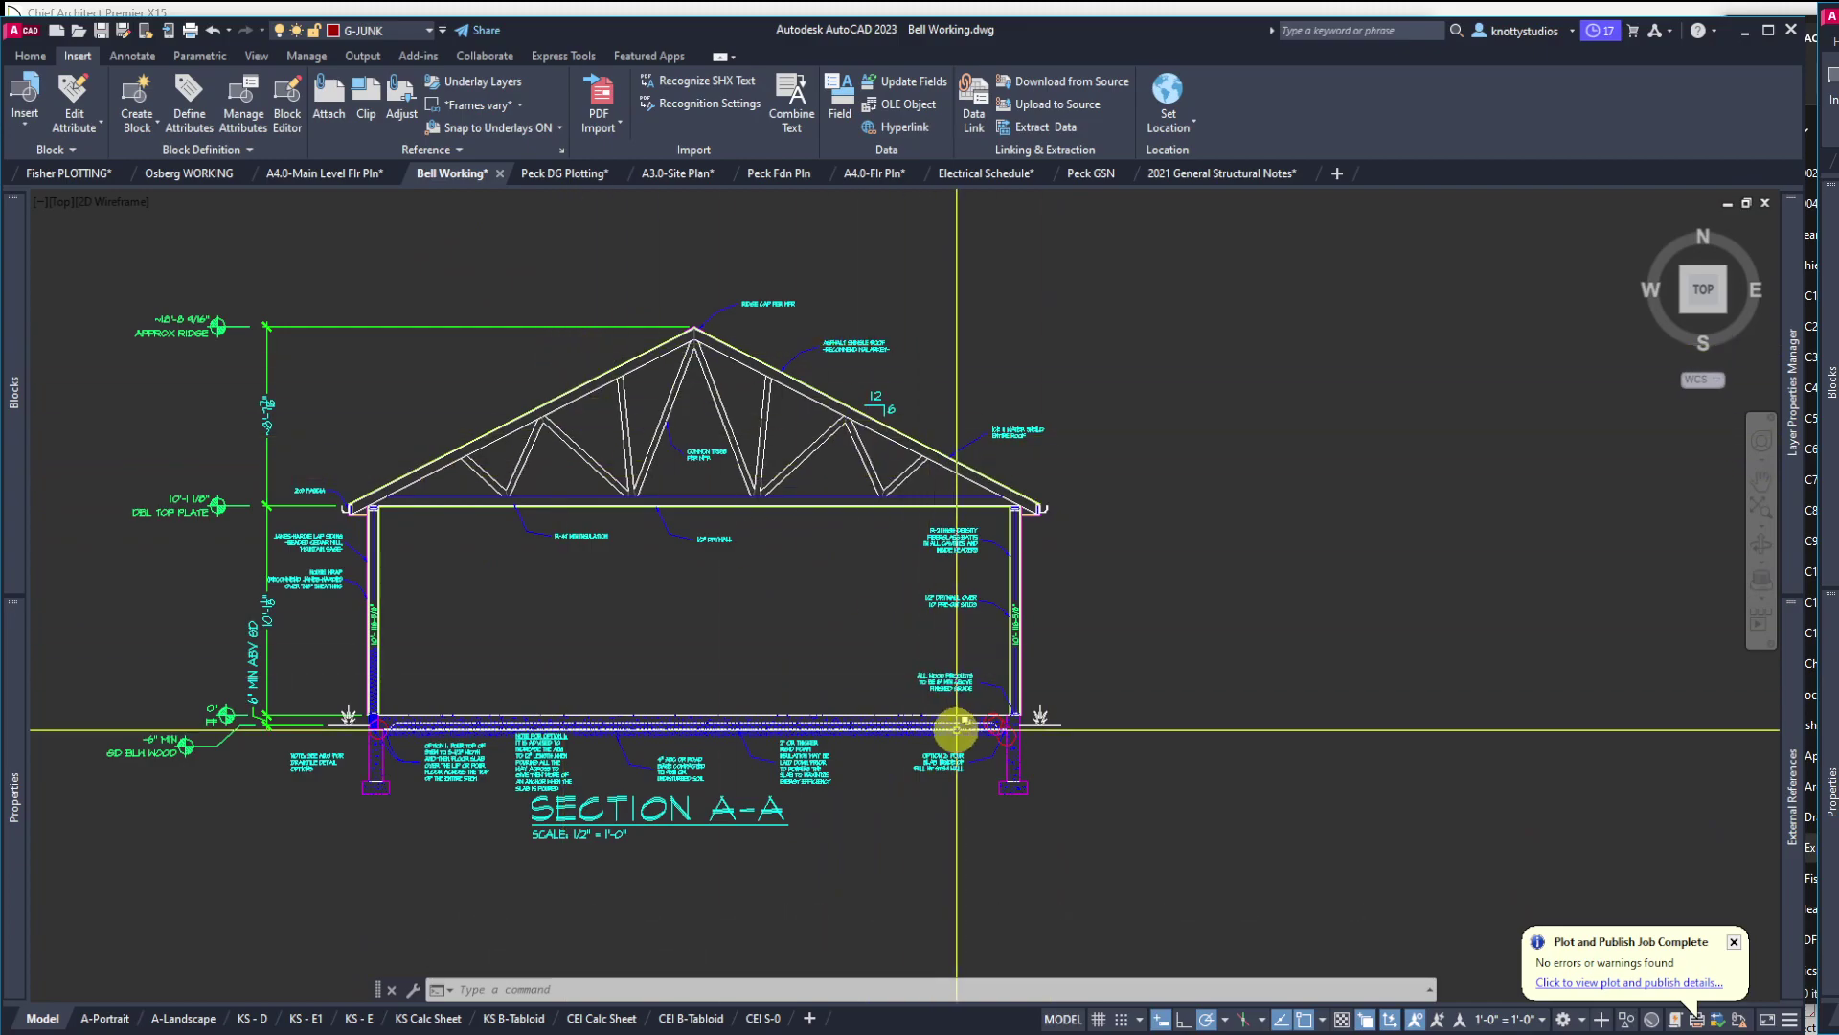
pyautogui.scroll(5, 361, 727)
pyautogui.scroll(4, 624, 727)
pyautogui.scroll(-4, 423, 687)
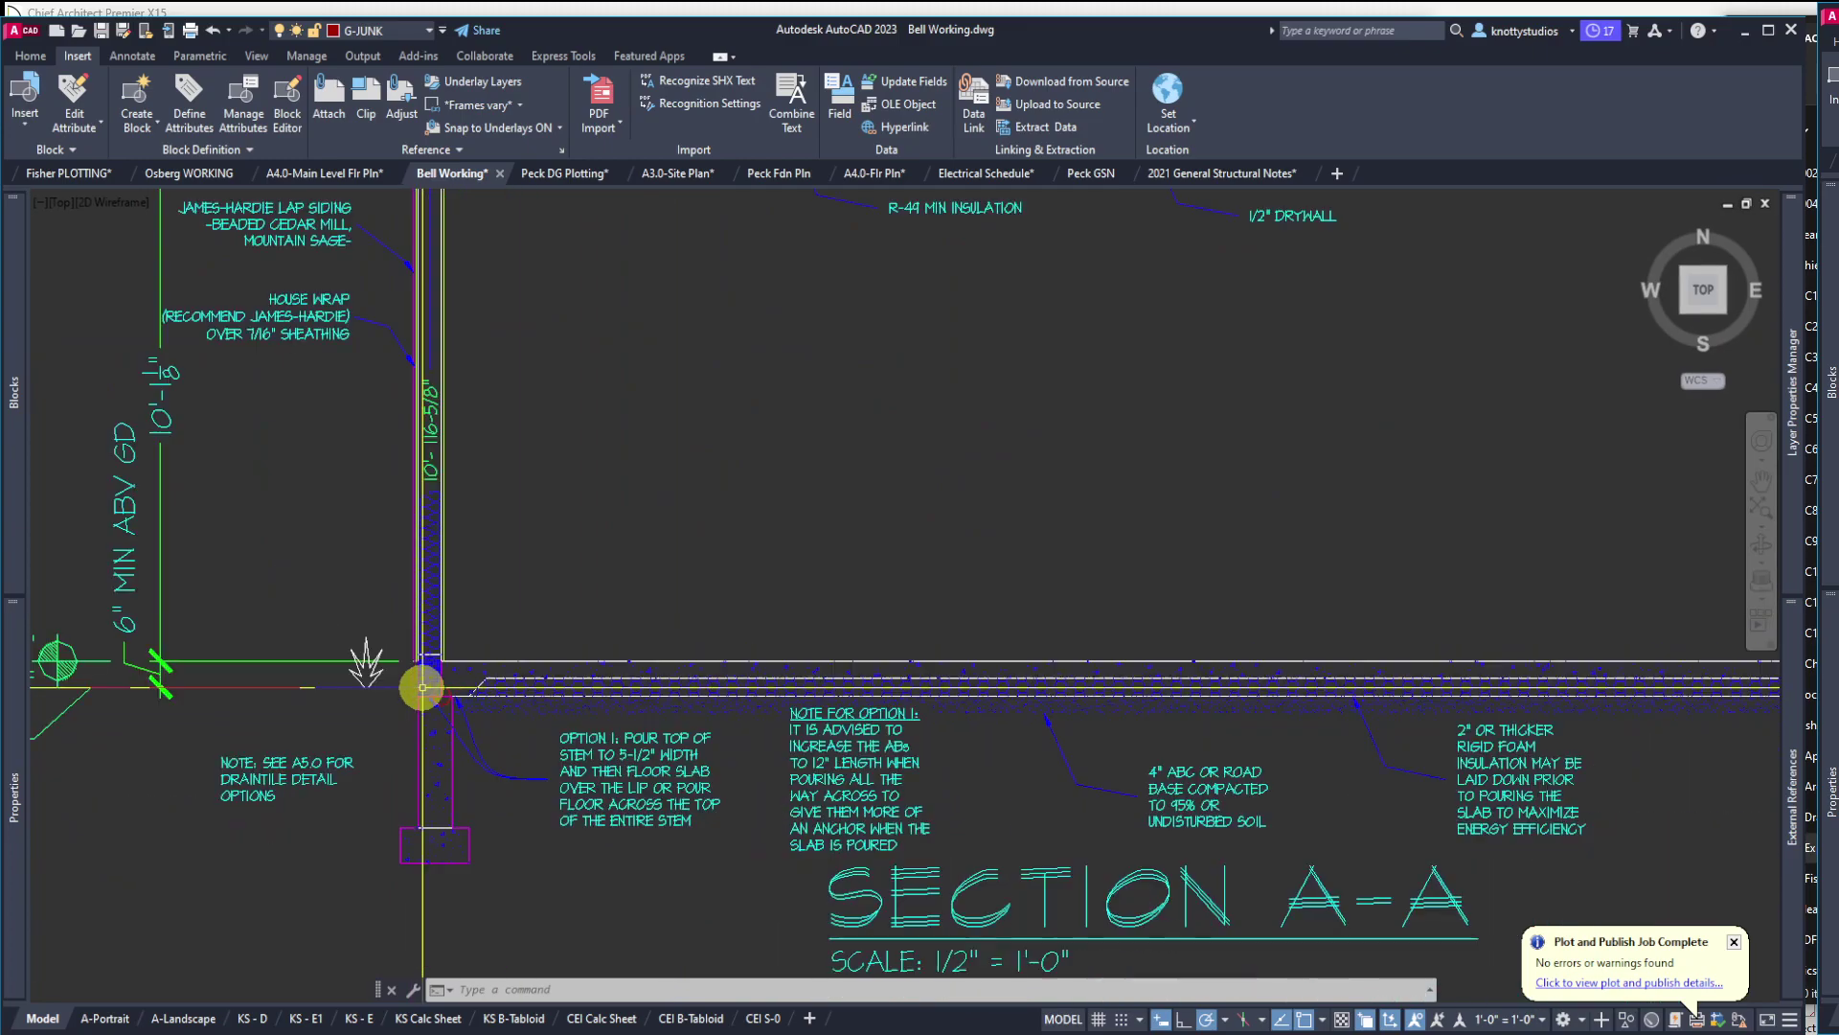
pyautogui.scroll(6, 697, 718)
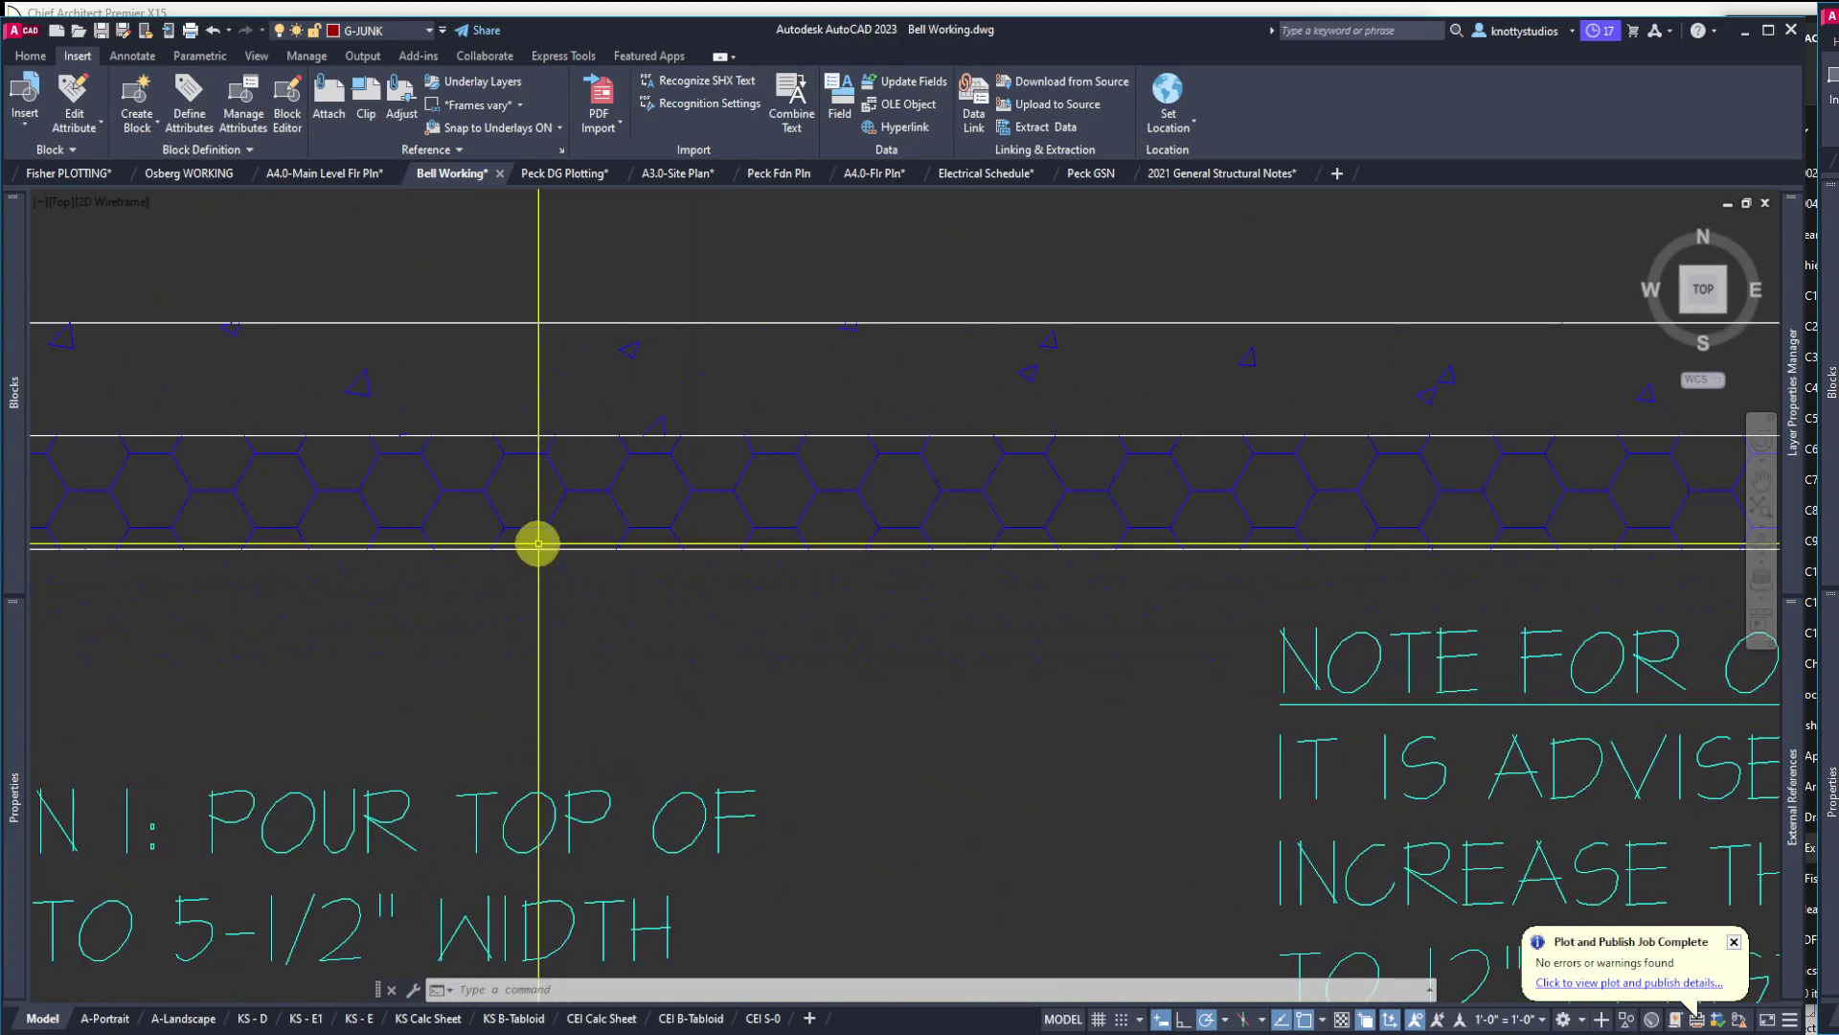
pyautogui.scroll(-5, 480, 703)
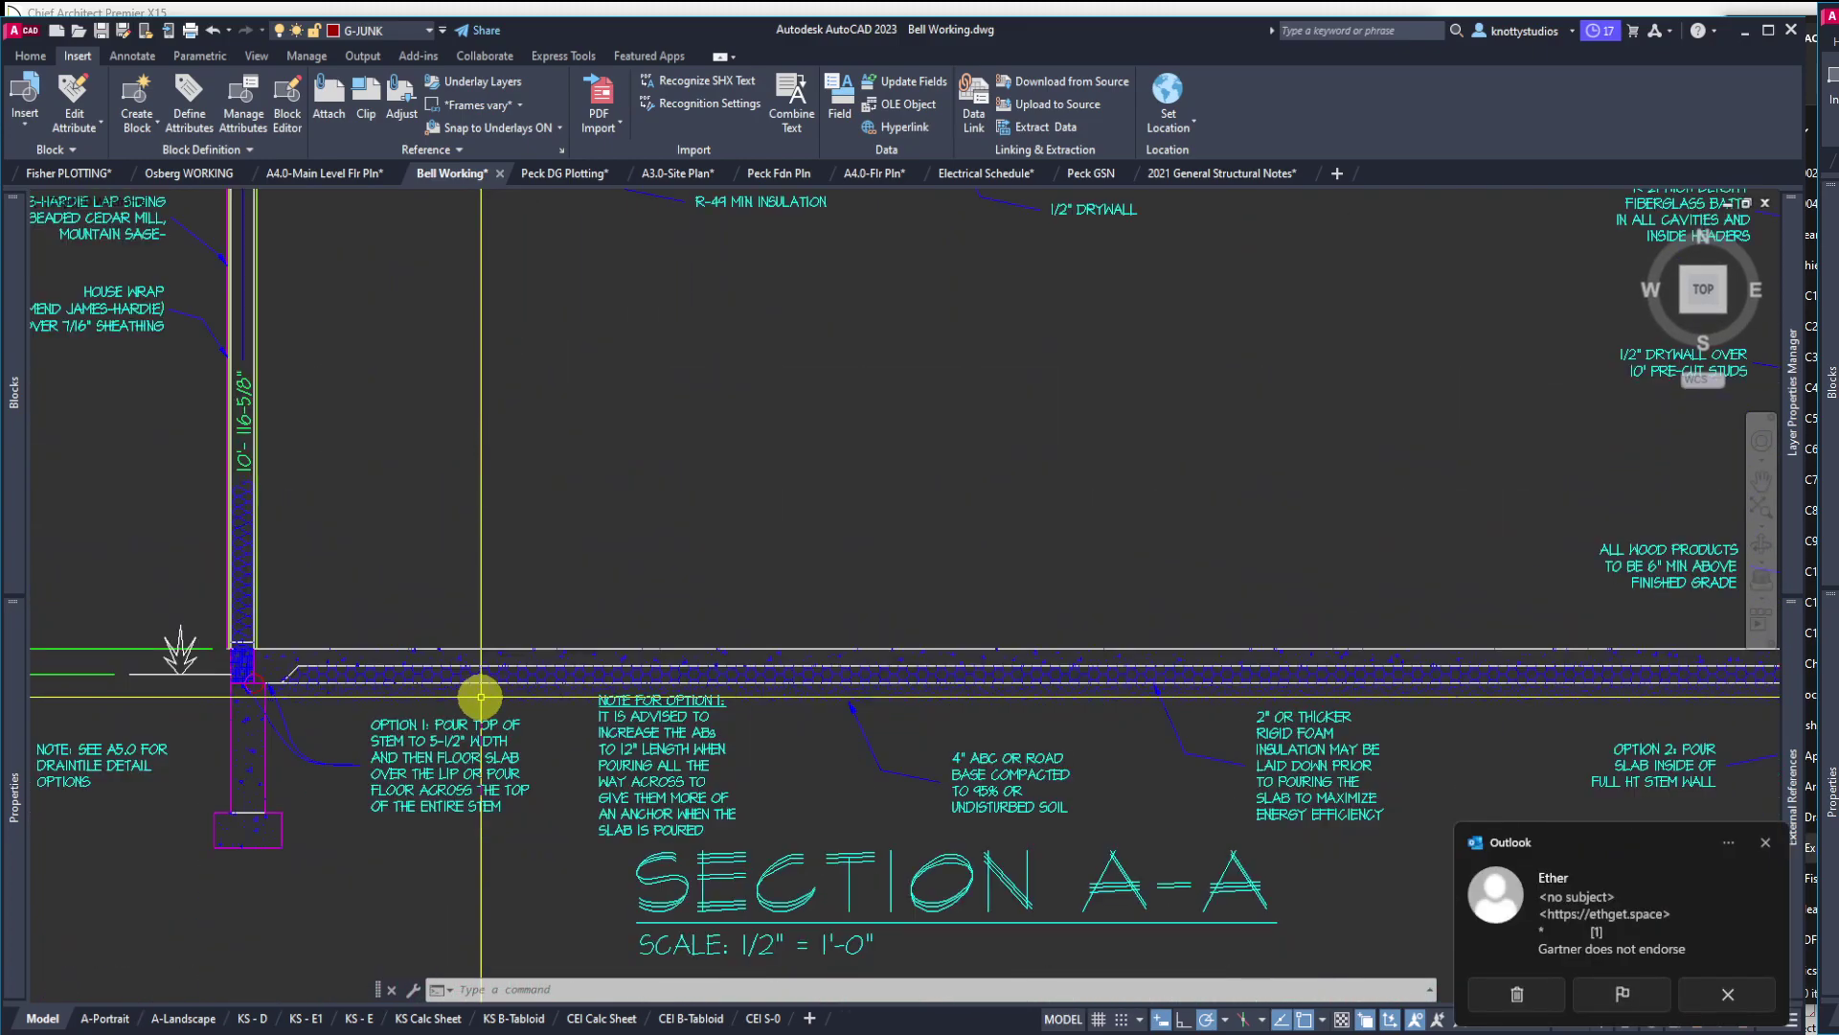
pyautogui.scroll(5, 197, 422)
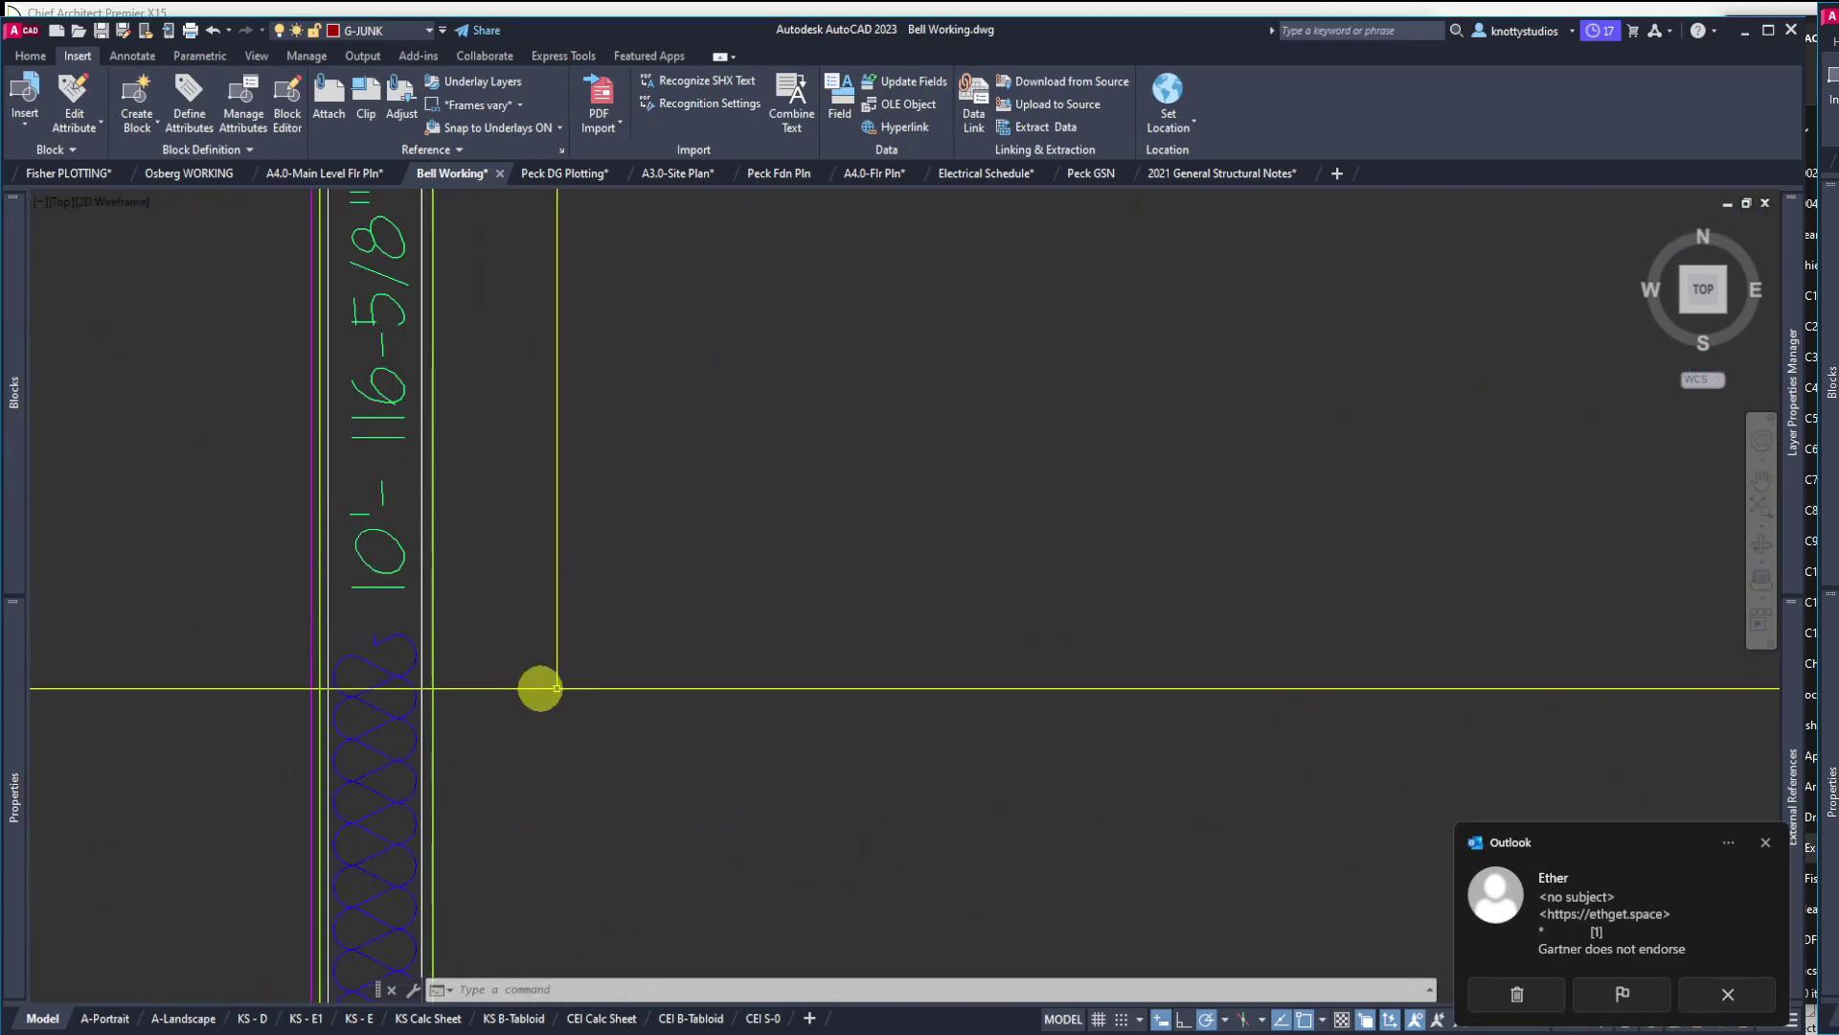
pyautogui.scroll(-5, 250, 481)
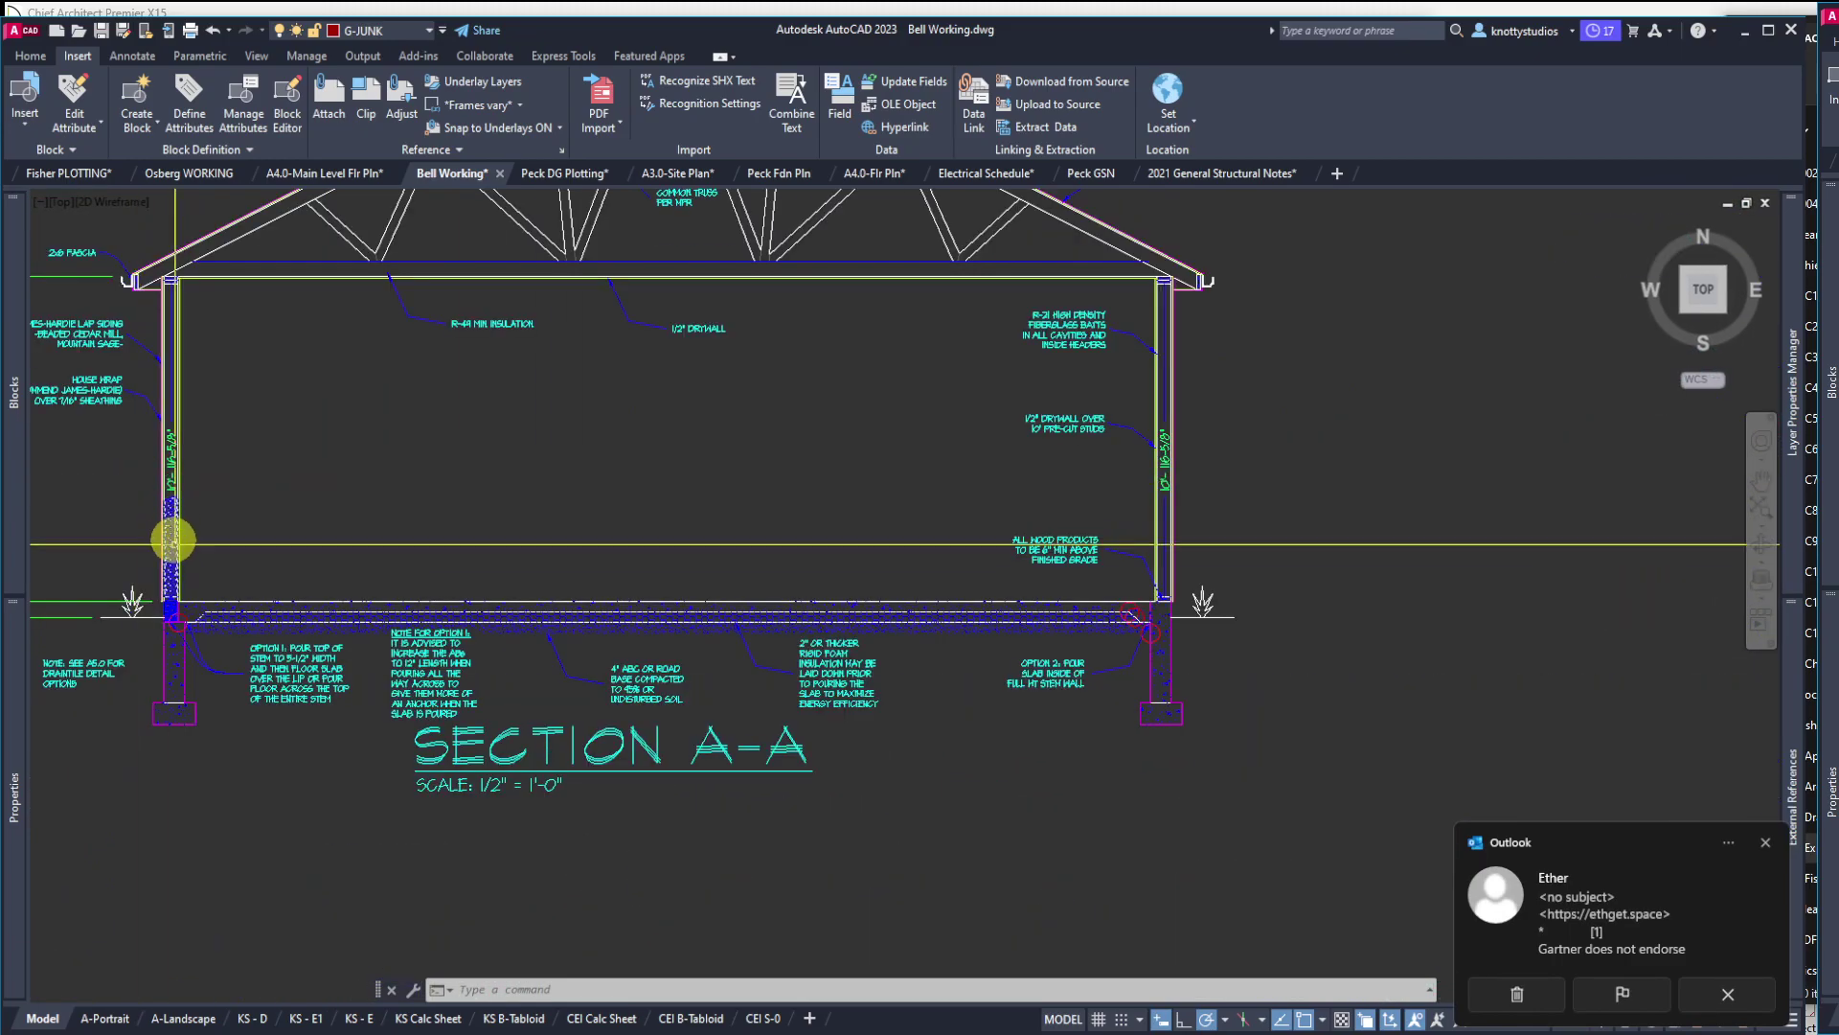
pyautogui.scroll(1, 176, 574)
pyautogui.scroll(4, 178, 615)
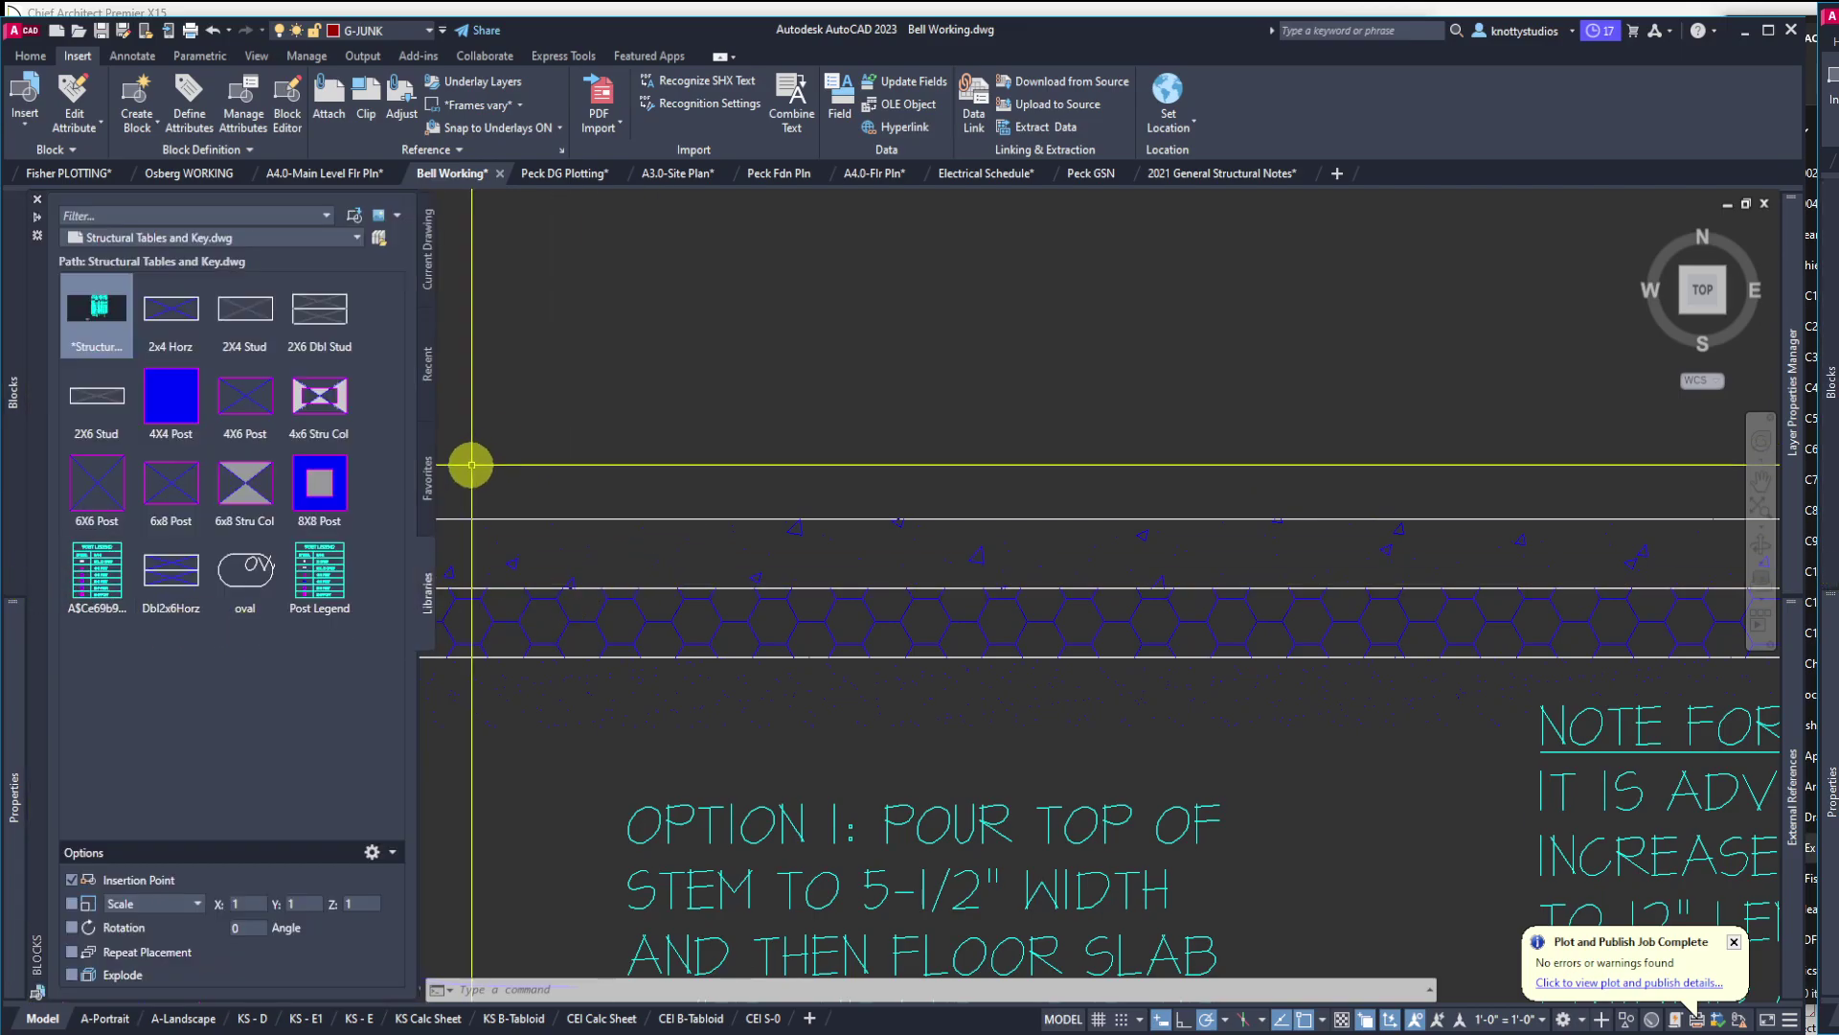
pyautogui.click(131, 599)
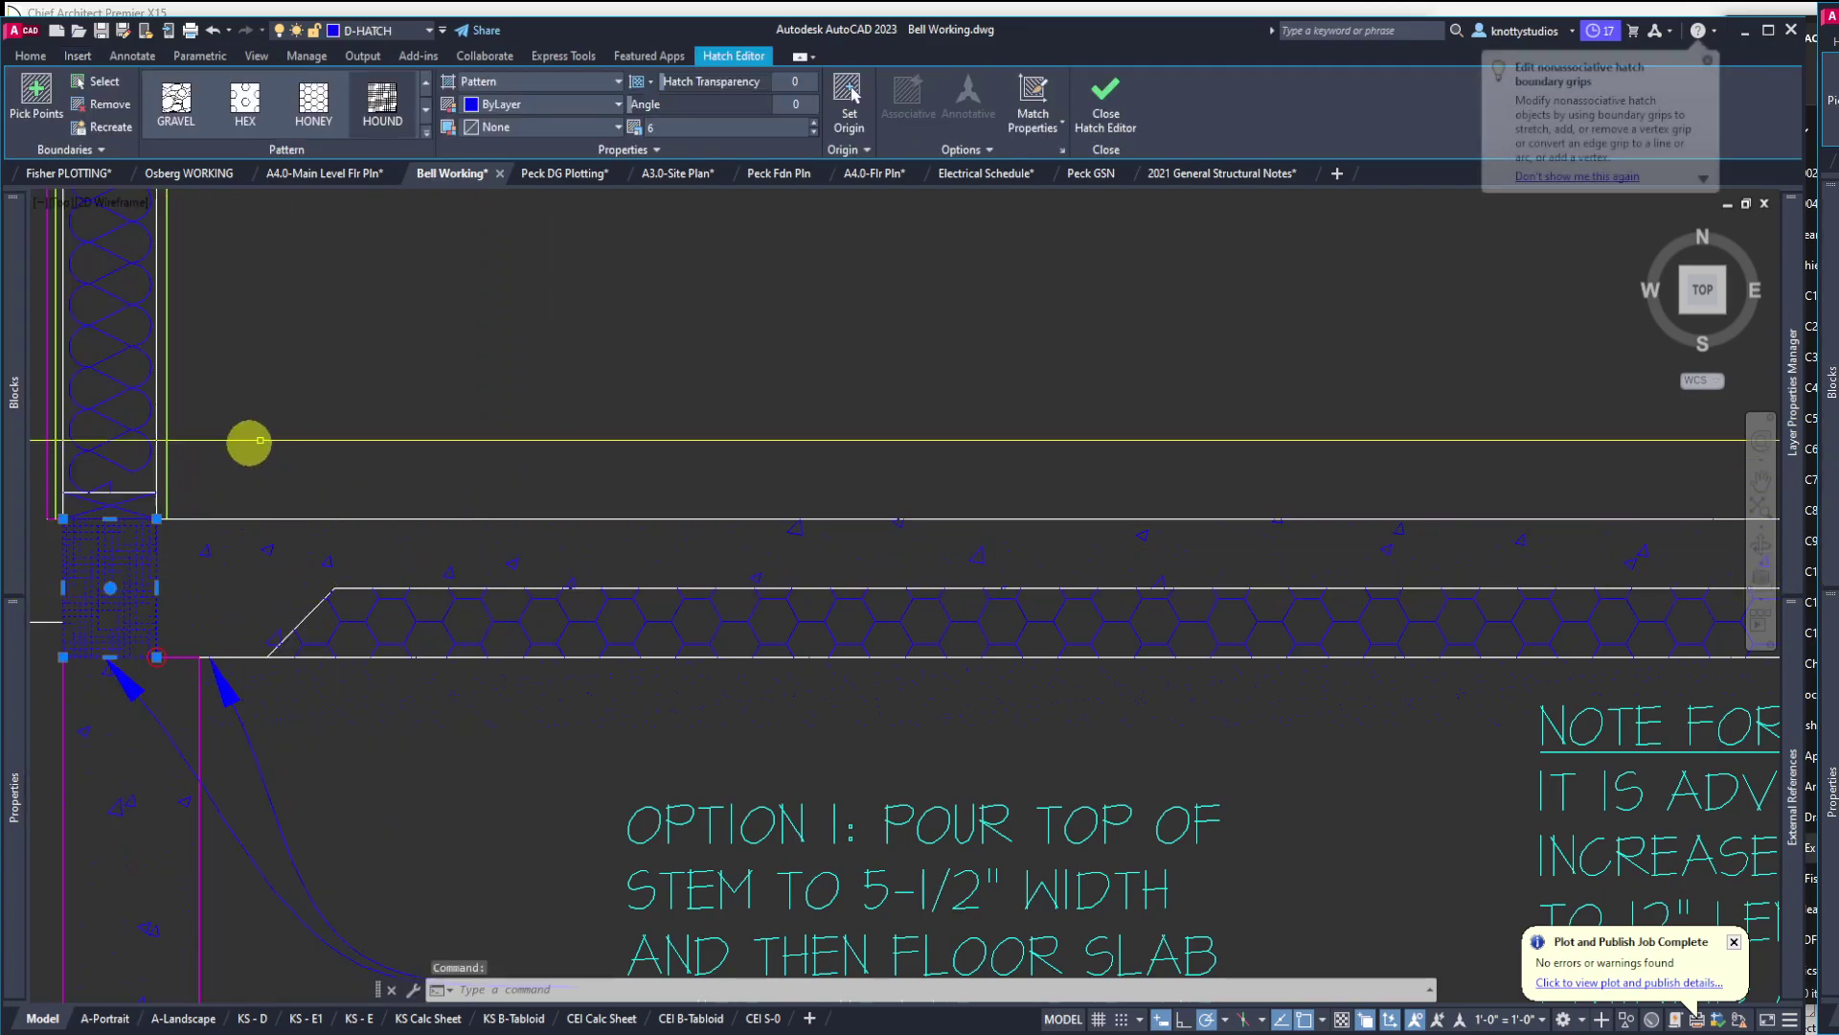
pyautogui.press('Escape')
pyautogui.press('Escape')
pyautogui.scroll(-5, 136, 501)
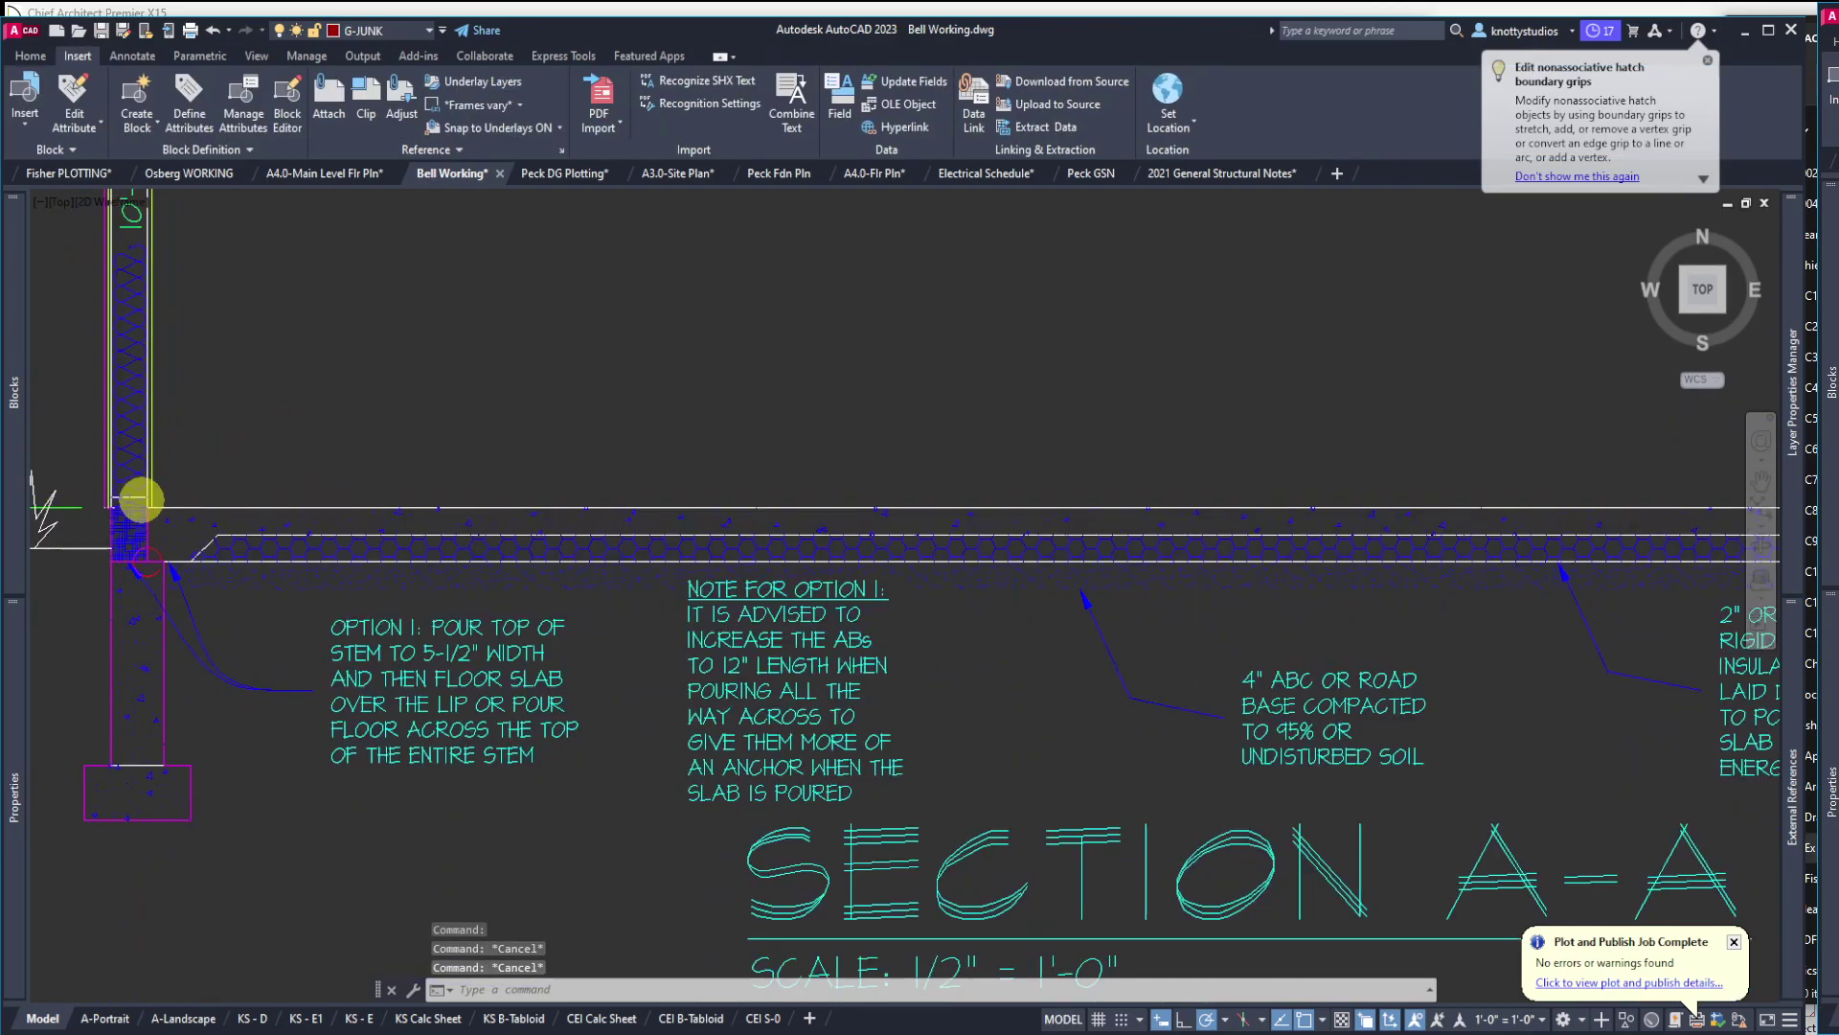
pyautogui.scroll(-3, 205, 506)
pyautogui.scroll(8, 1159, 515)
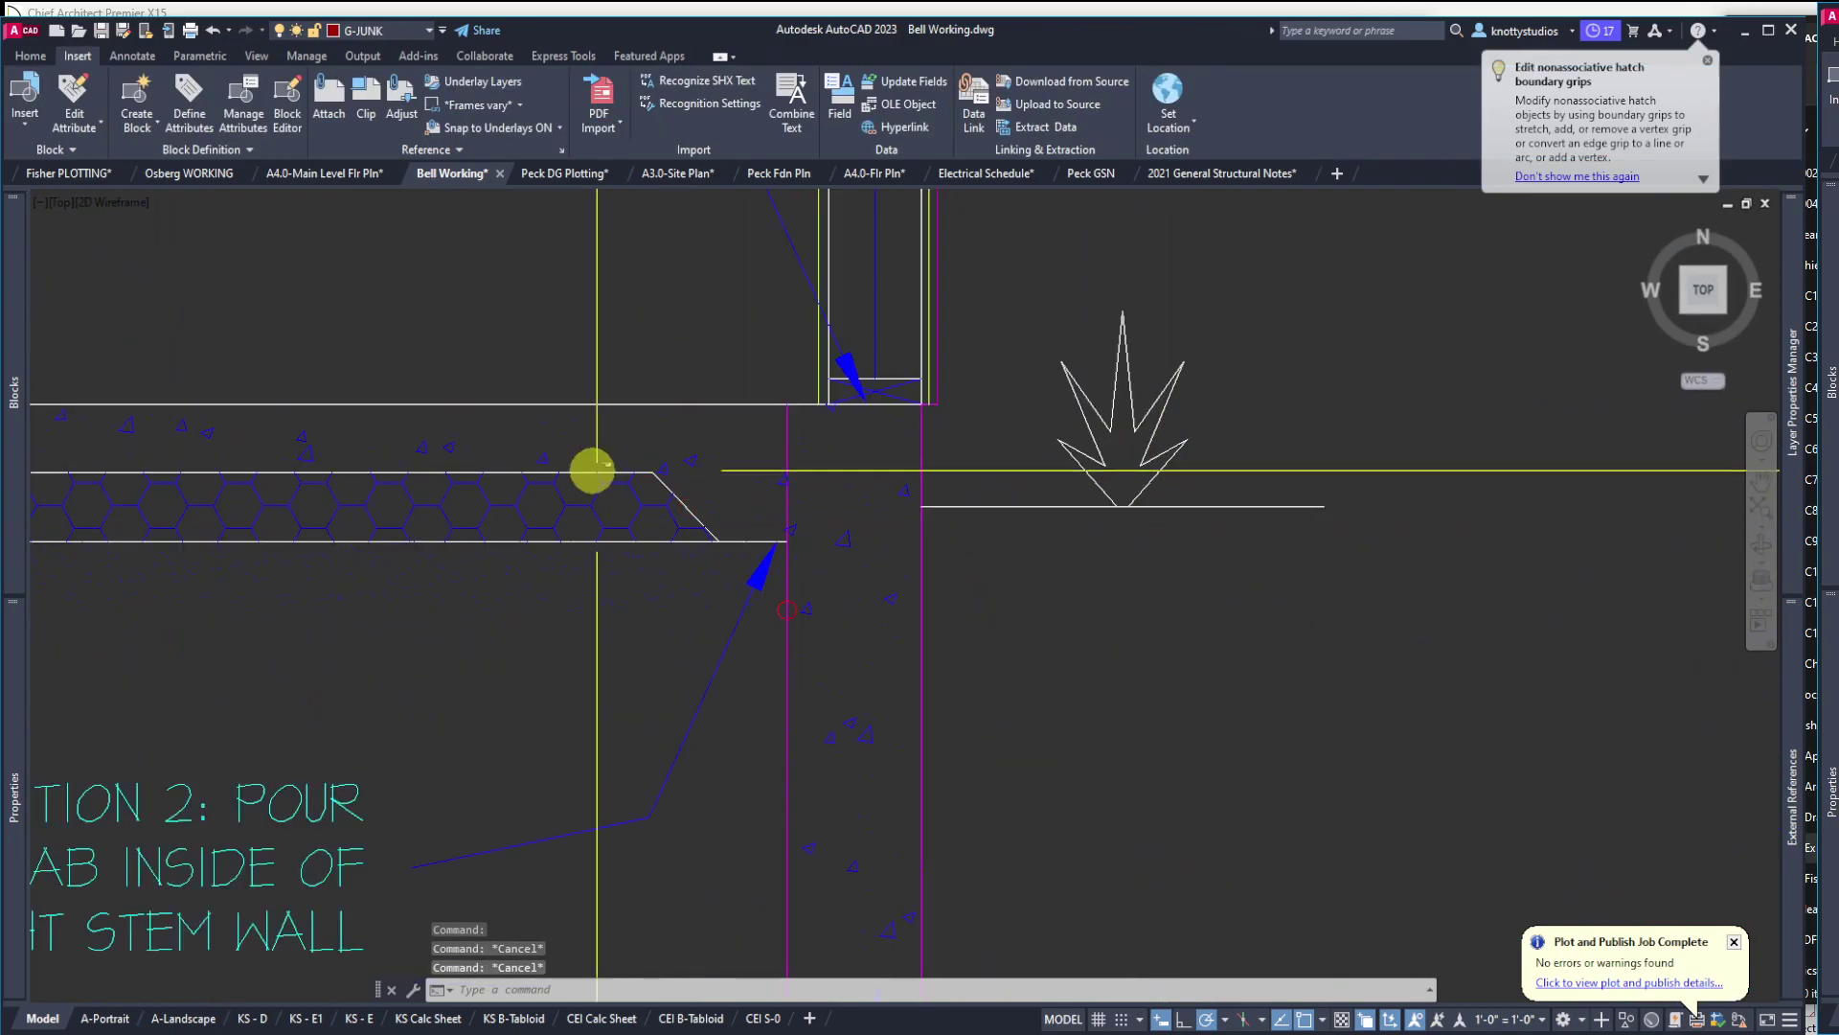
pyautogui.scroll(4, 714, 548)
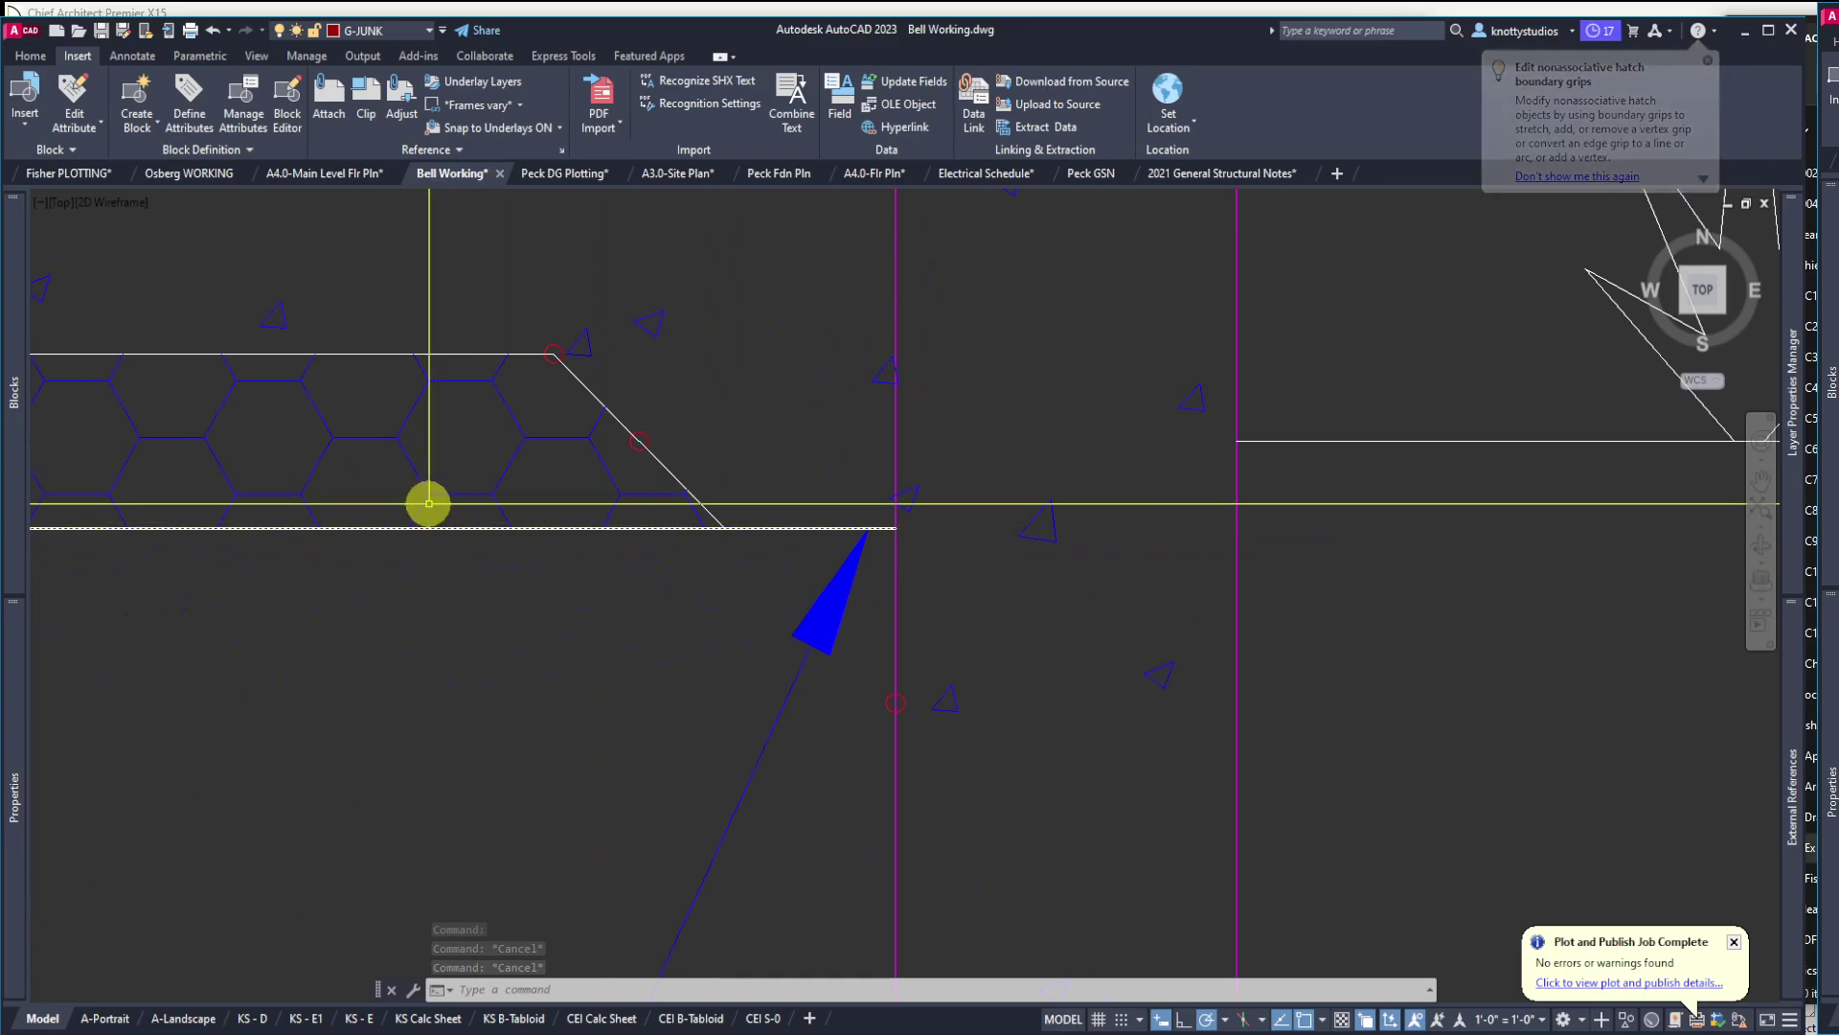
pyautogui.write('O')
# Offset the top slab line 2 units downward at the right stem-wall corner
pyautogui.press('Return')
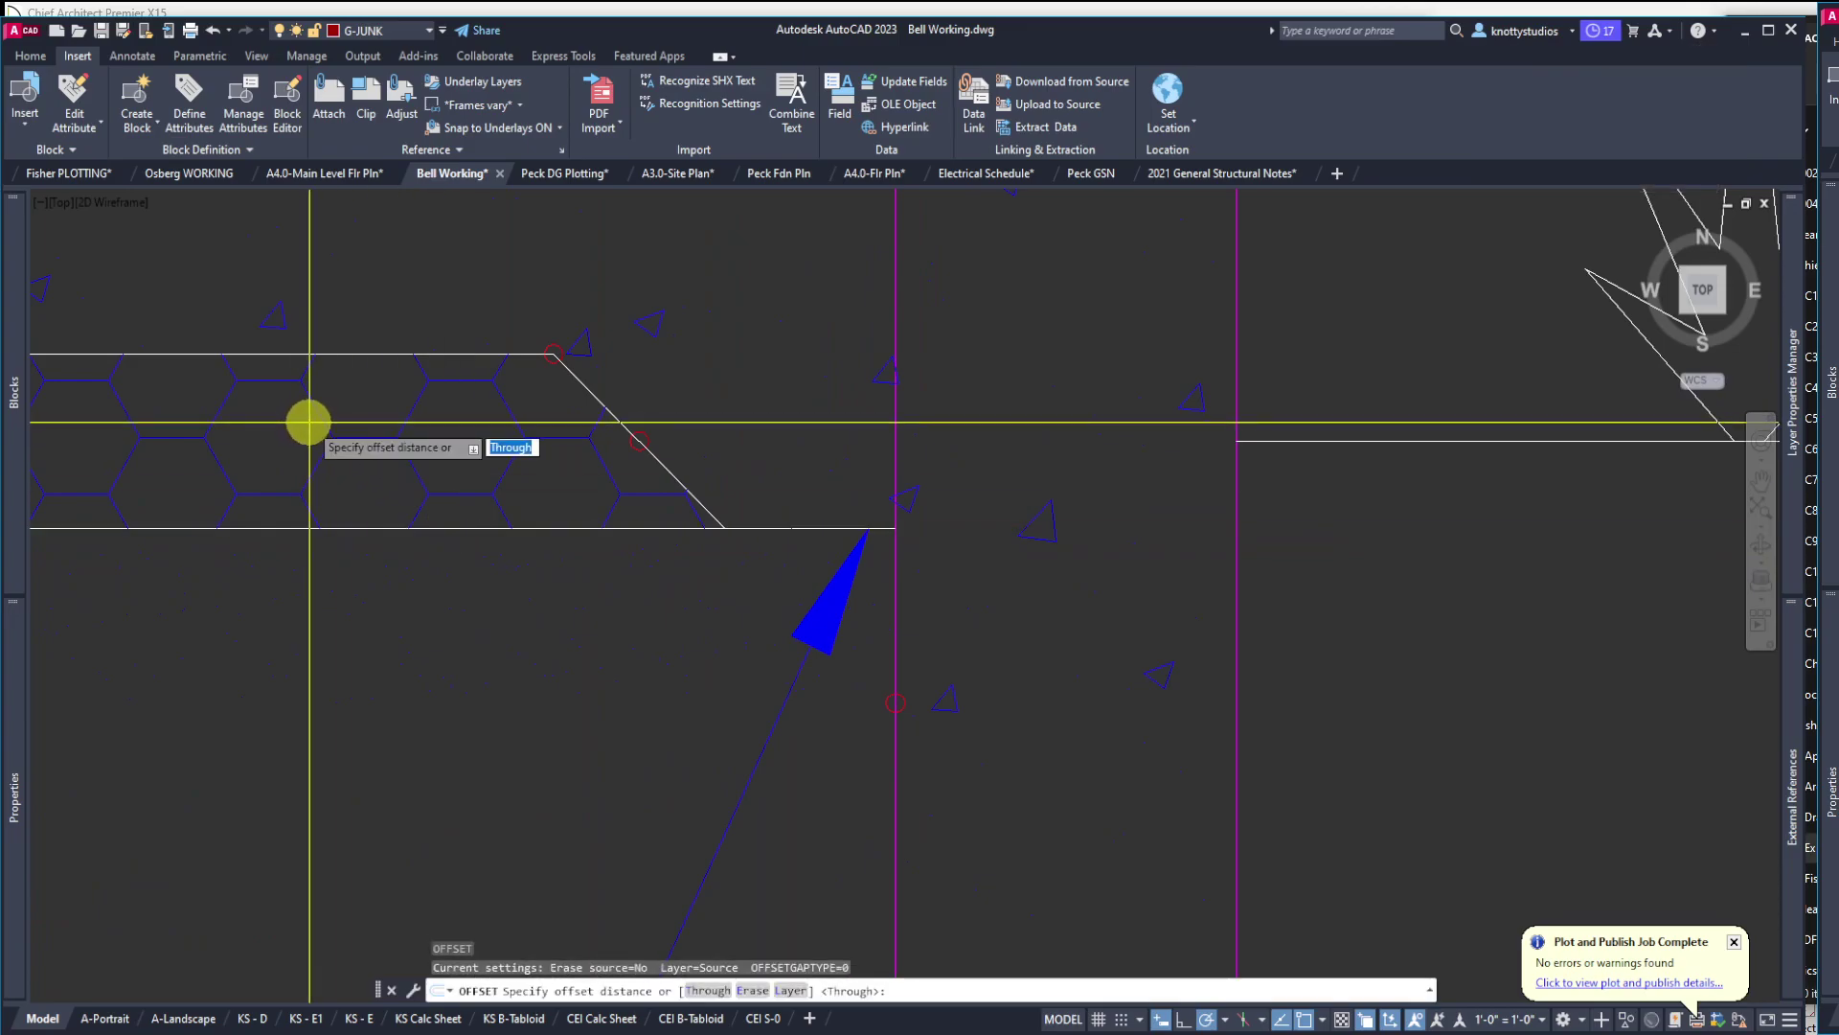
pyautogui.write('2')
pyautogui.press('Return')
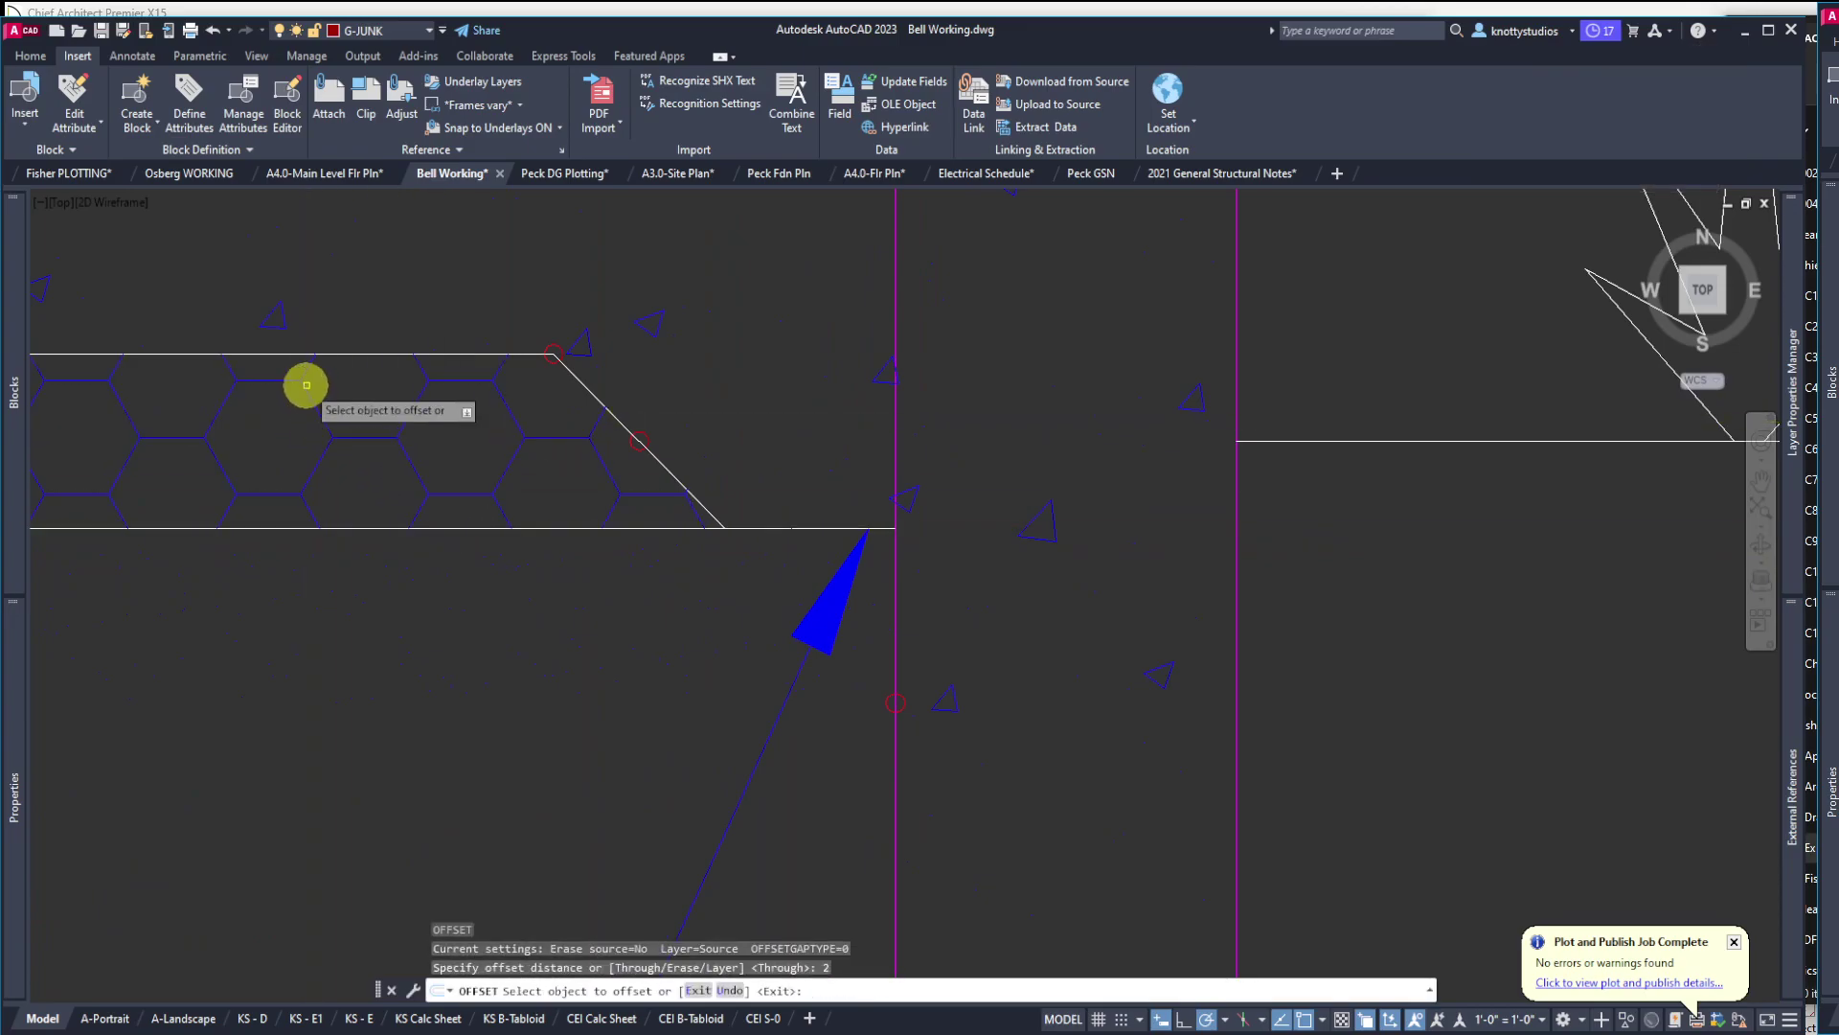
pyautogui.click(290, 355)
pyautogui.click(295, 398)
pyautogui.press('Return')
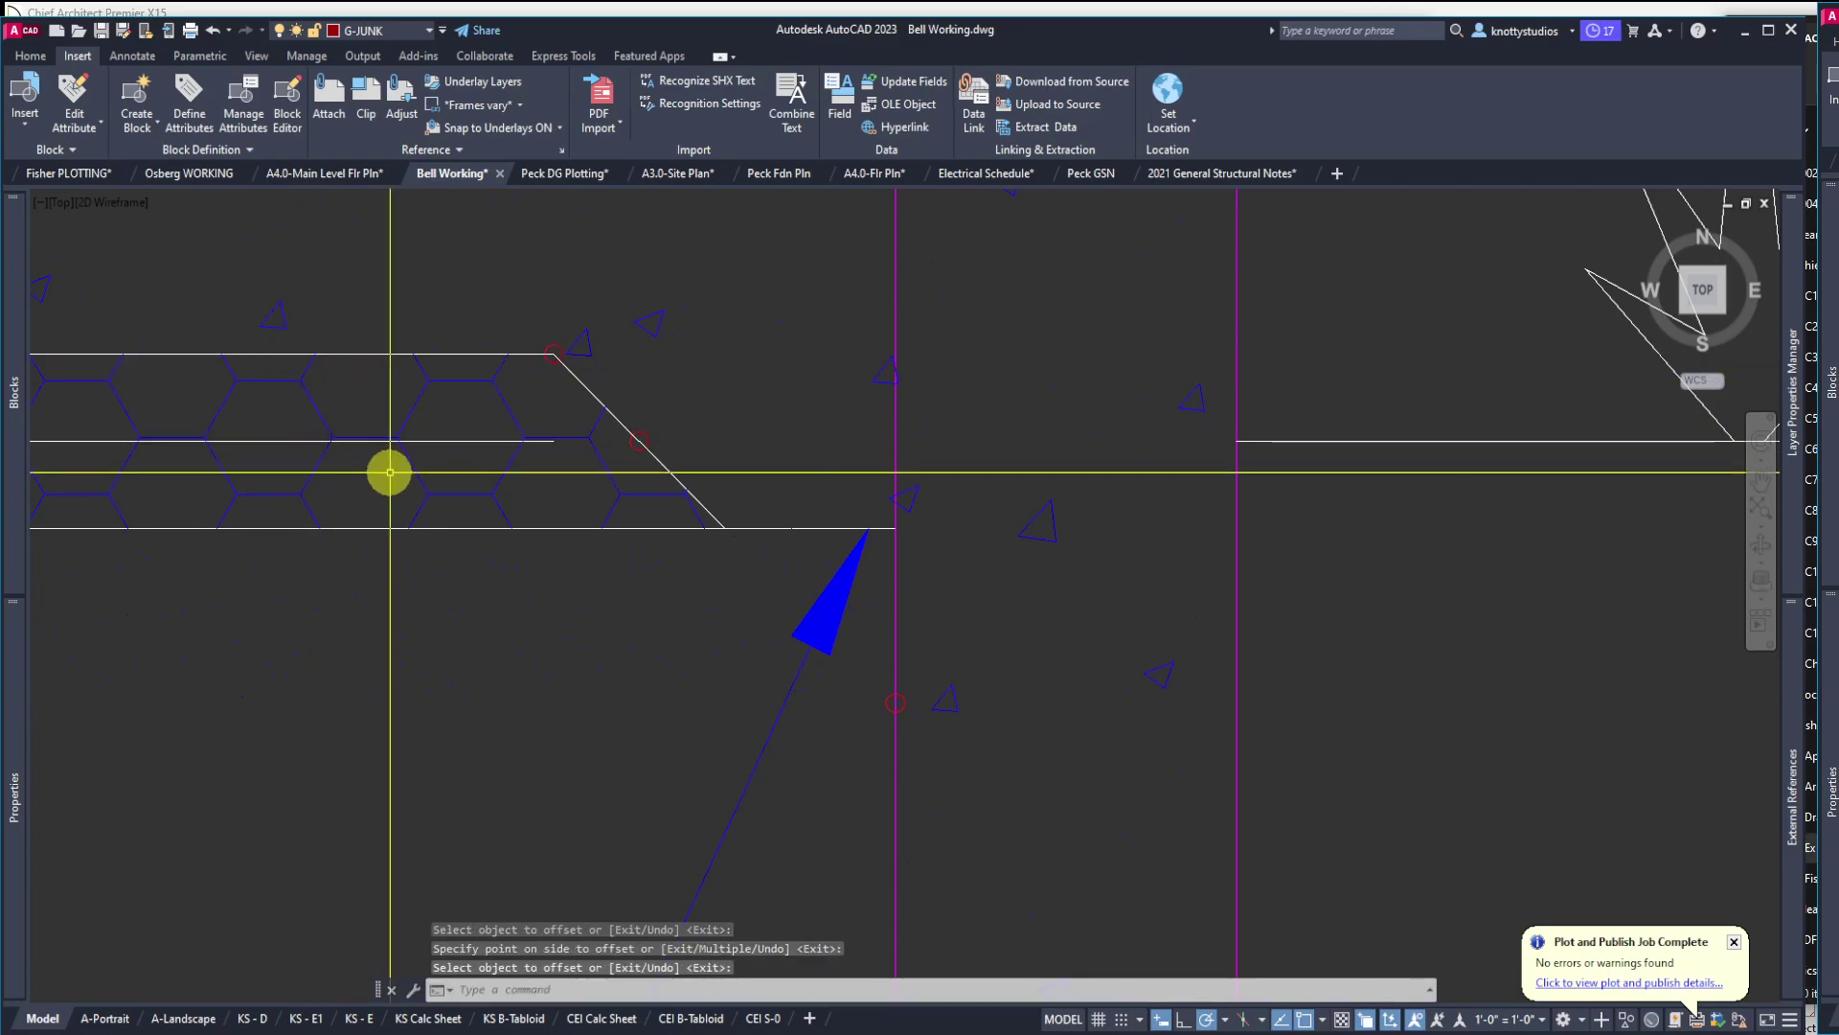
# Start EXTEND with the diagonal slab edge as the boundary
pyautogui.write('ex')
pyautogui.press('Return')
pyautogui.click(599, 403)
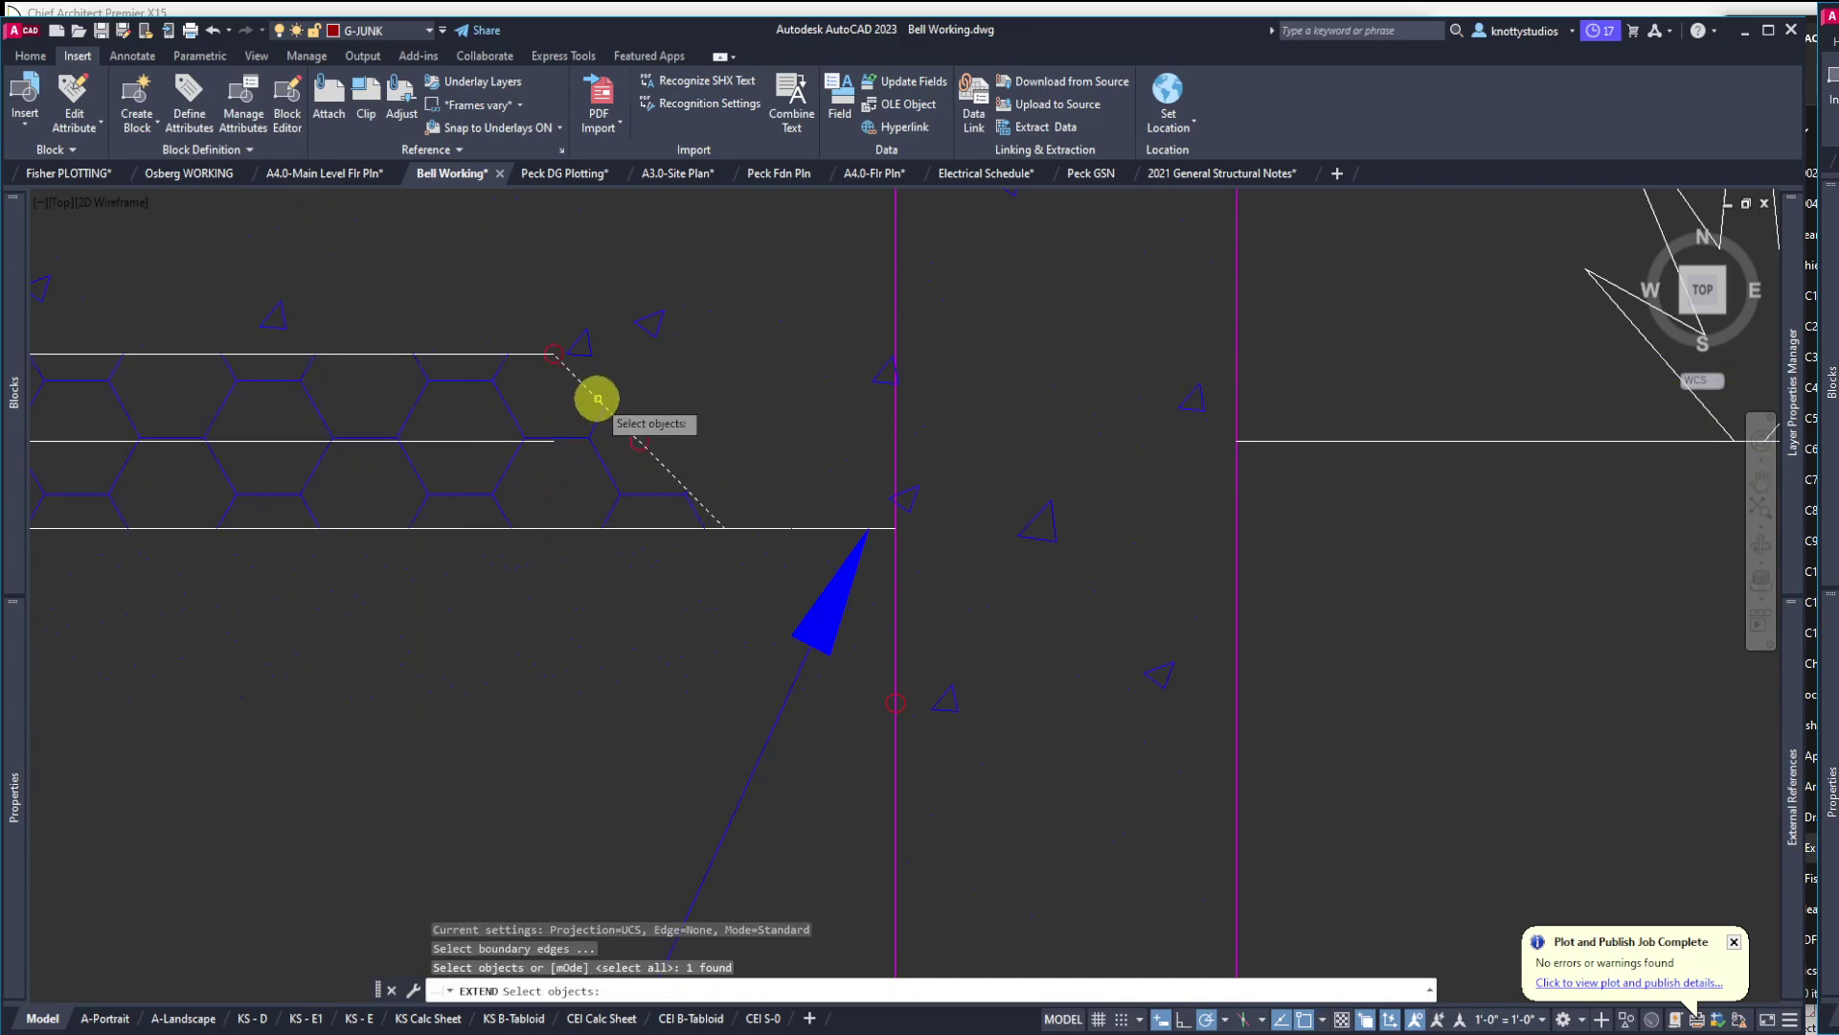
pyautogui.press('Return')
# Try extending the slab edge line, then abandon the extend
pyautogui.scroll(-5, 580, 467)
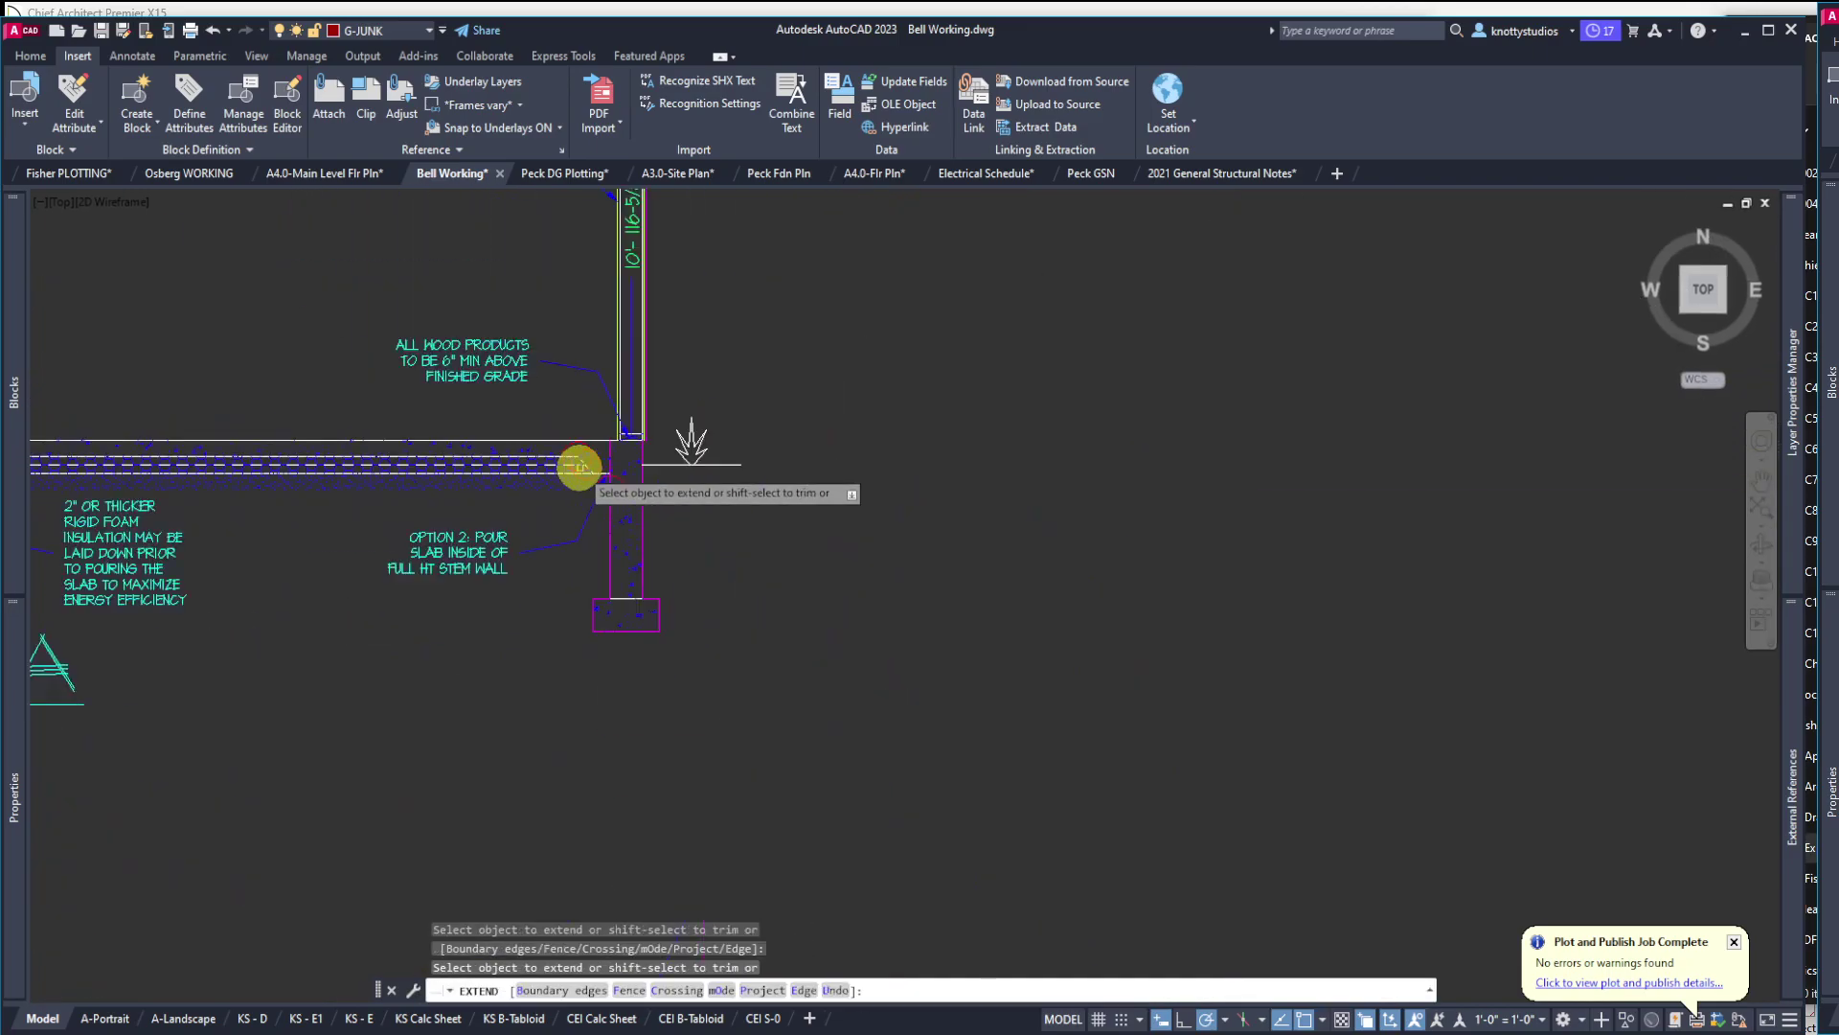
pyautogui.scroll(-2, 575, 472)
pyautogui.scroll(-3, 398, 501)
pyautogui.scroll(4, 440, 526)
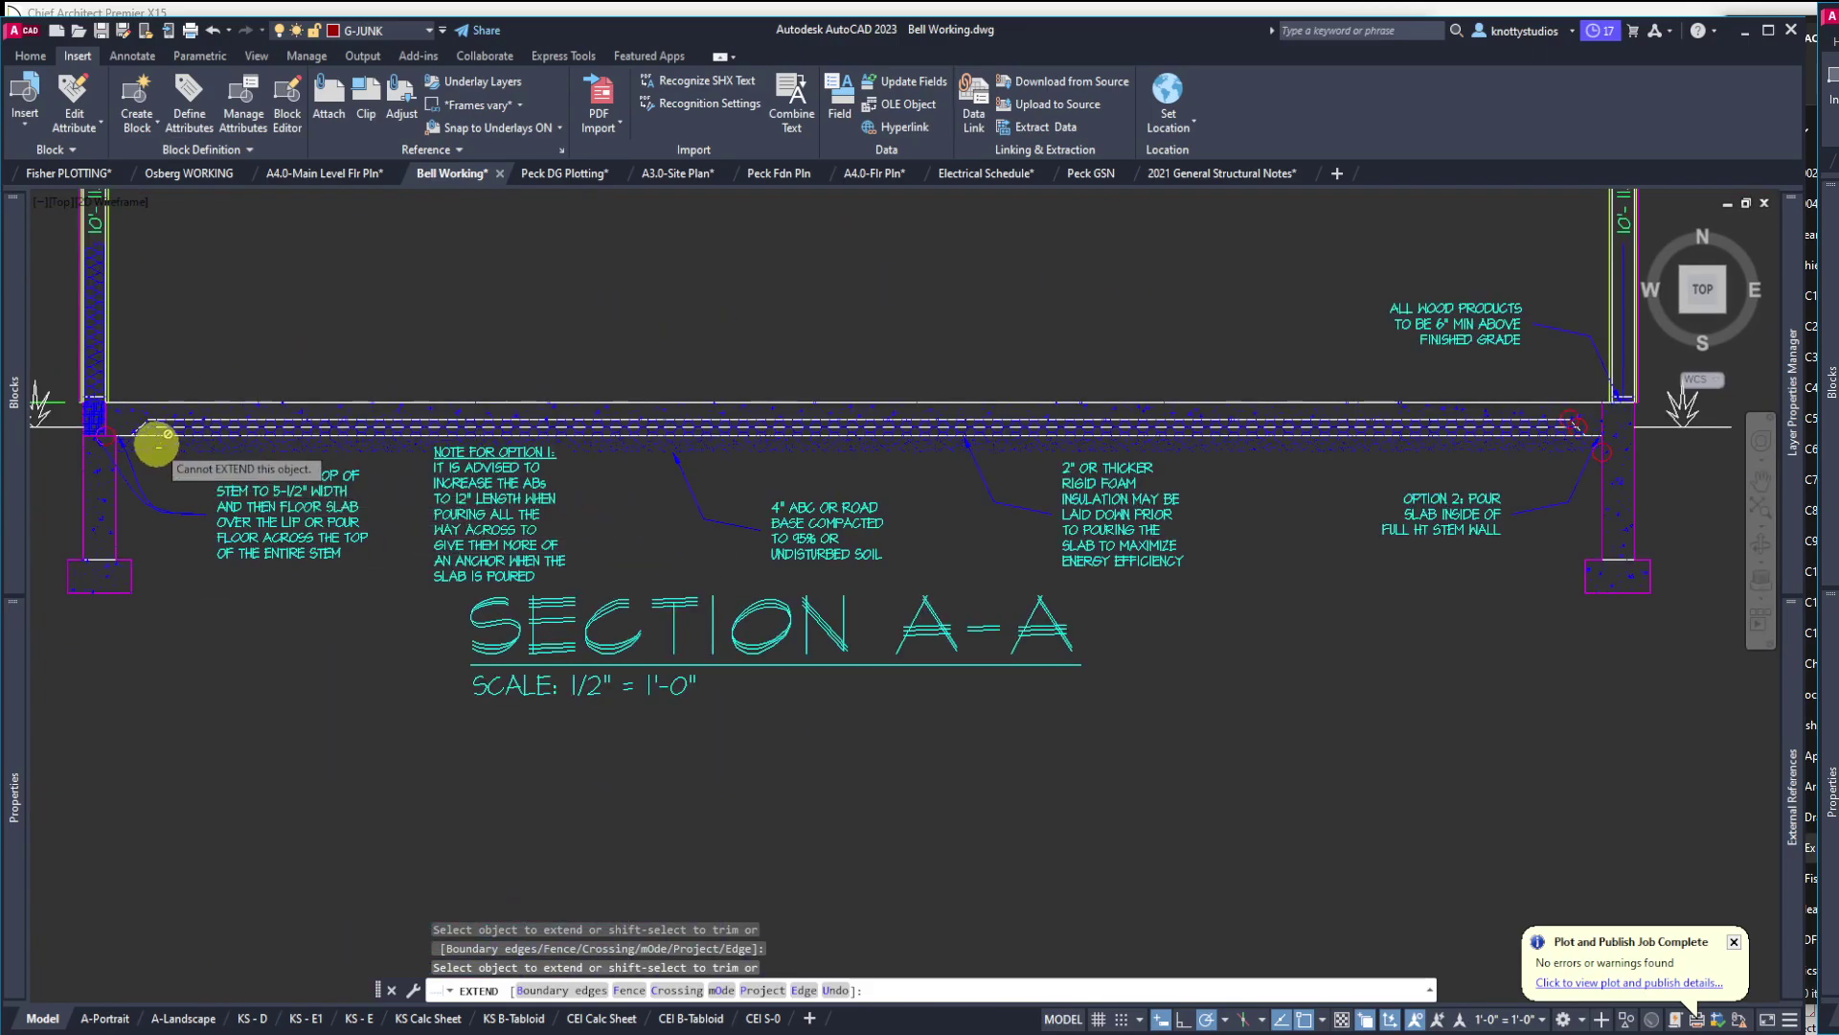
pyautogui.scroll(8, 149, 412)
pyautogui.scroll(-2, 144, 364)
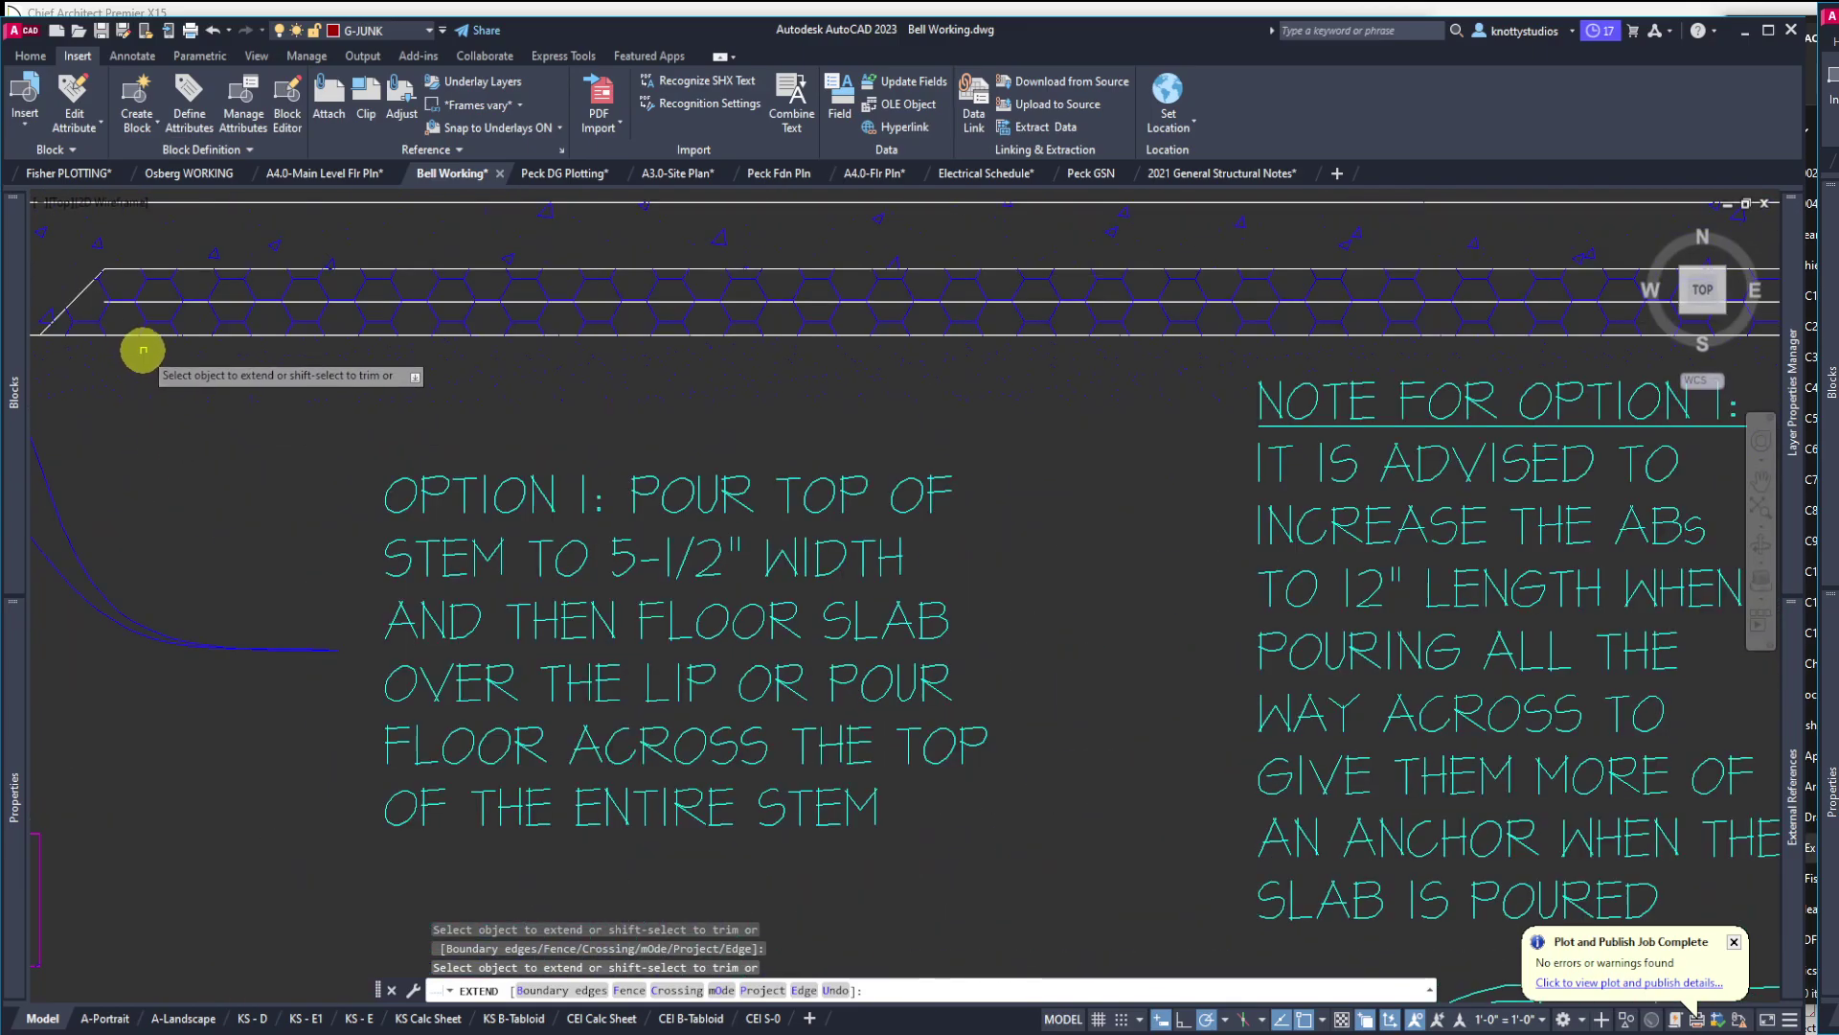
pyautogui.doubleClick(86, 299)
pyautogui.click(118, 305)
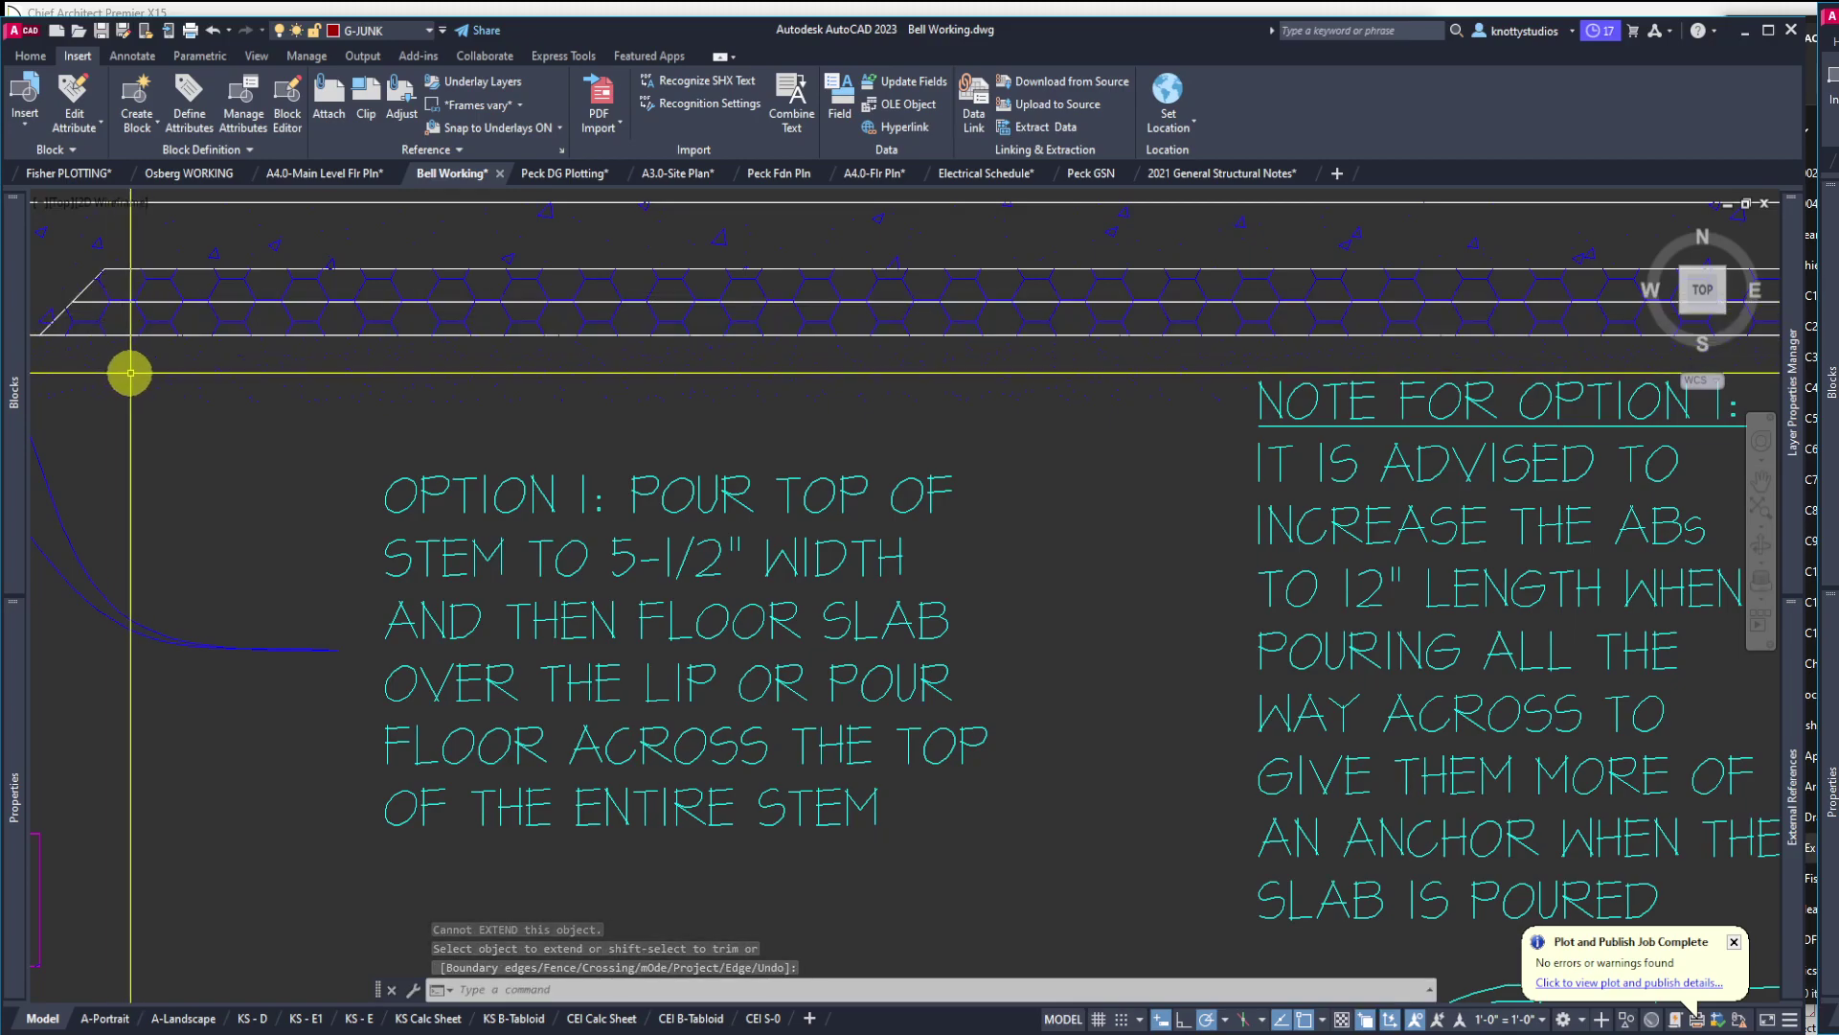
pyautogui.press('Escape')
# Offset the slab edge line by 2 units, then window-select the slab hatch
pyautogui.write('o')
pyautogui.press('Return')
pyautogui.press('Return')
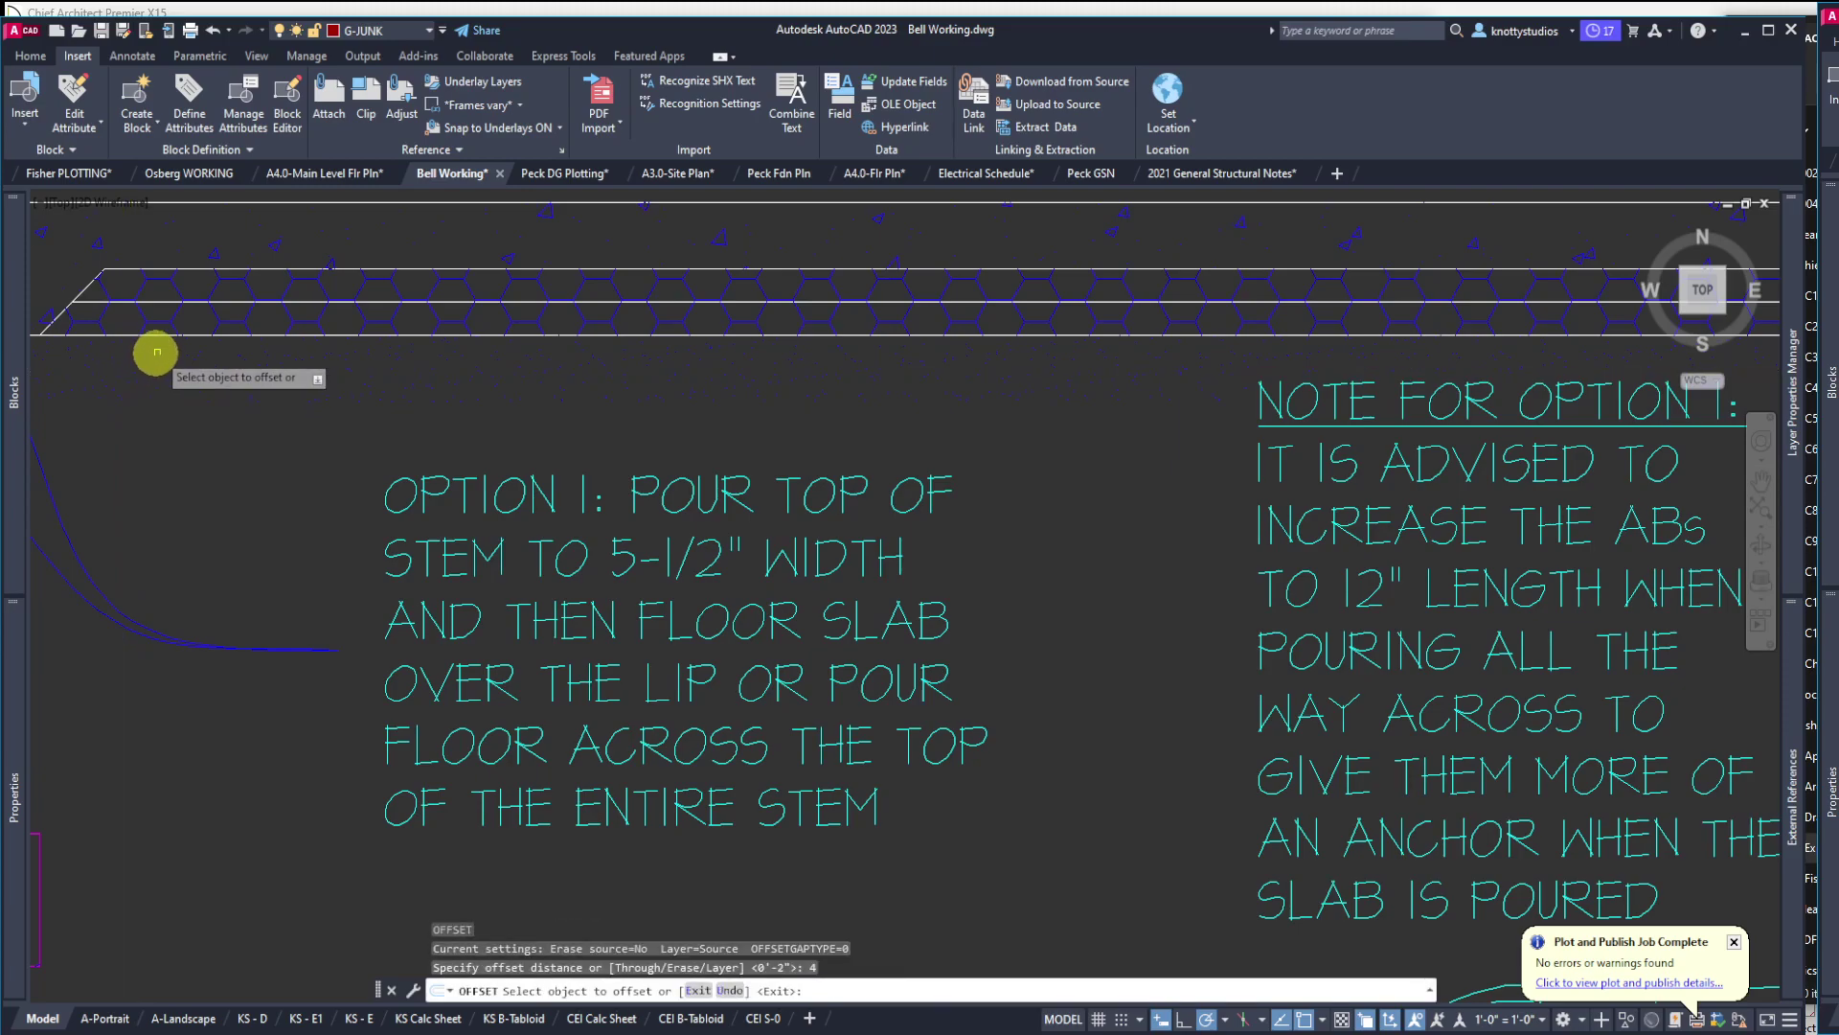
pyautogui.press('Escape')
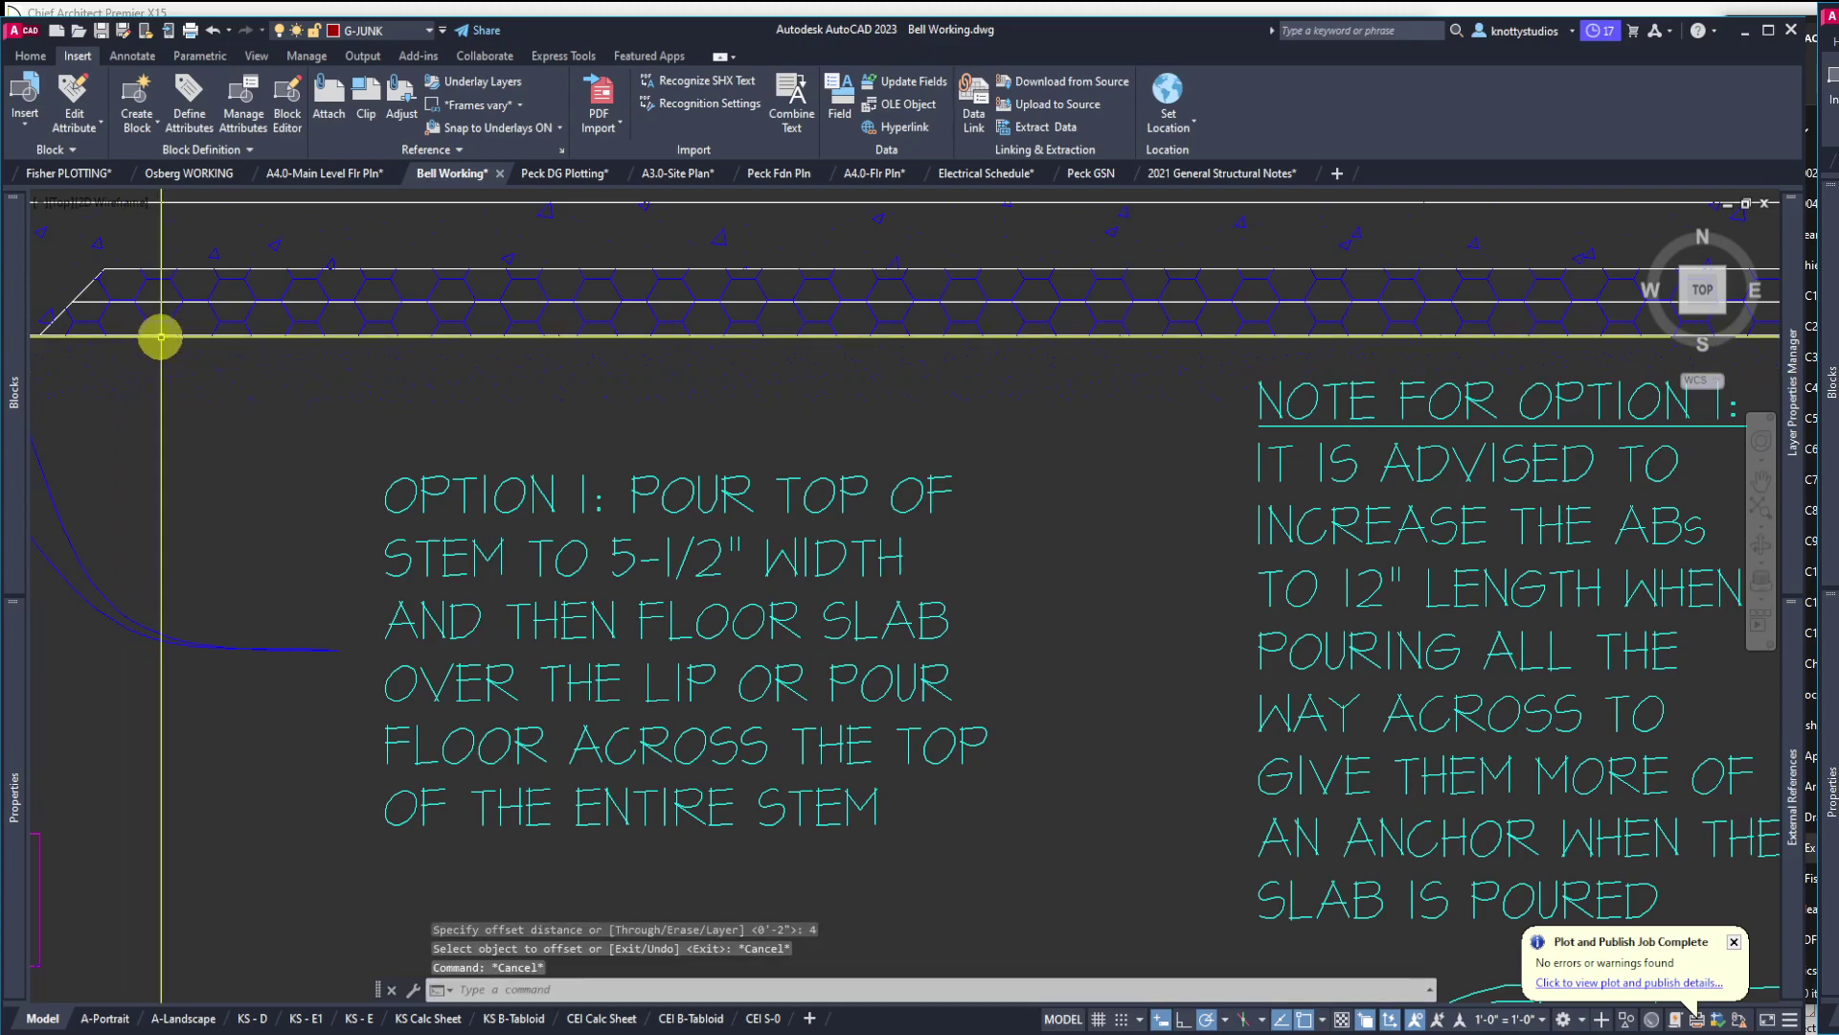
pyautogui.write('o')
pyautogui.press('Return')
pyautogui.write('2')
pyautogui.press('Return')
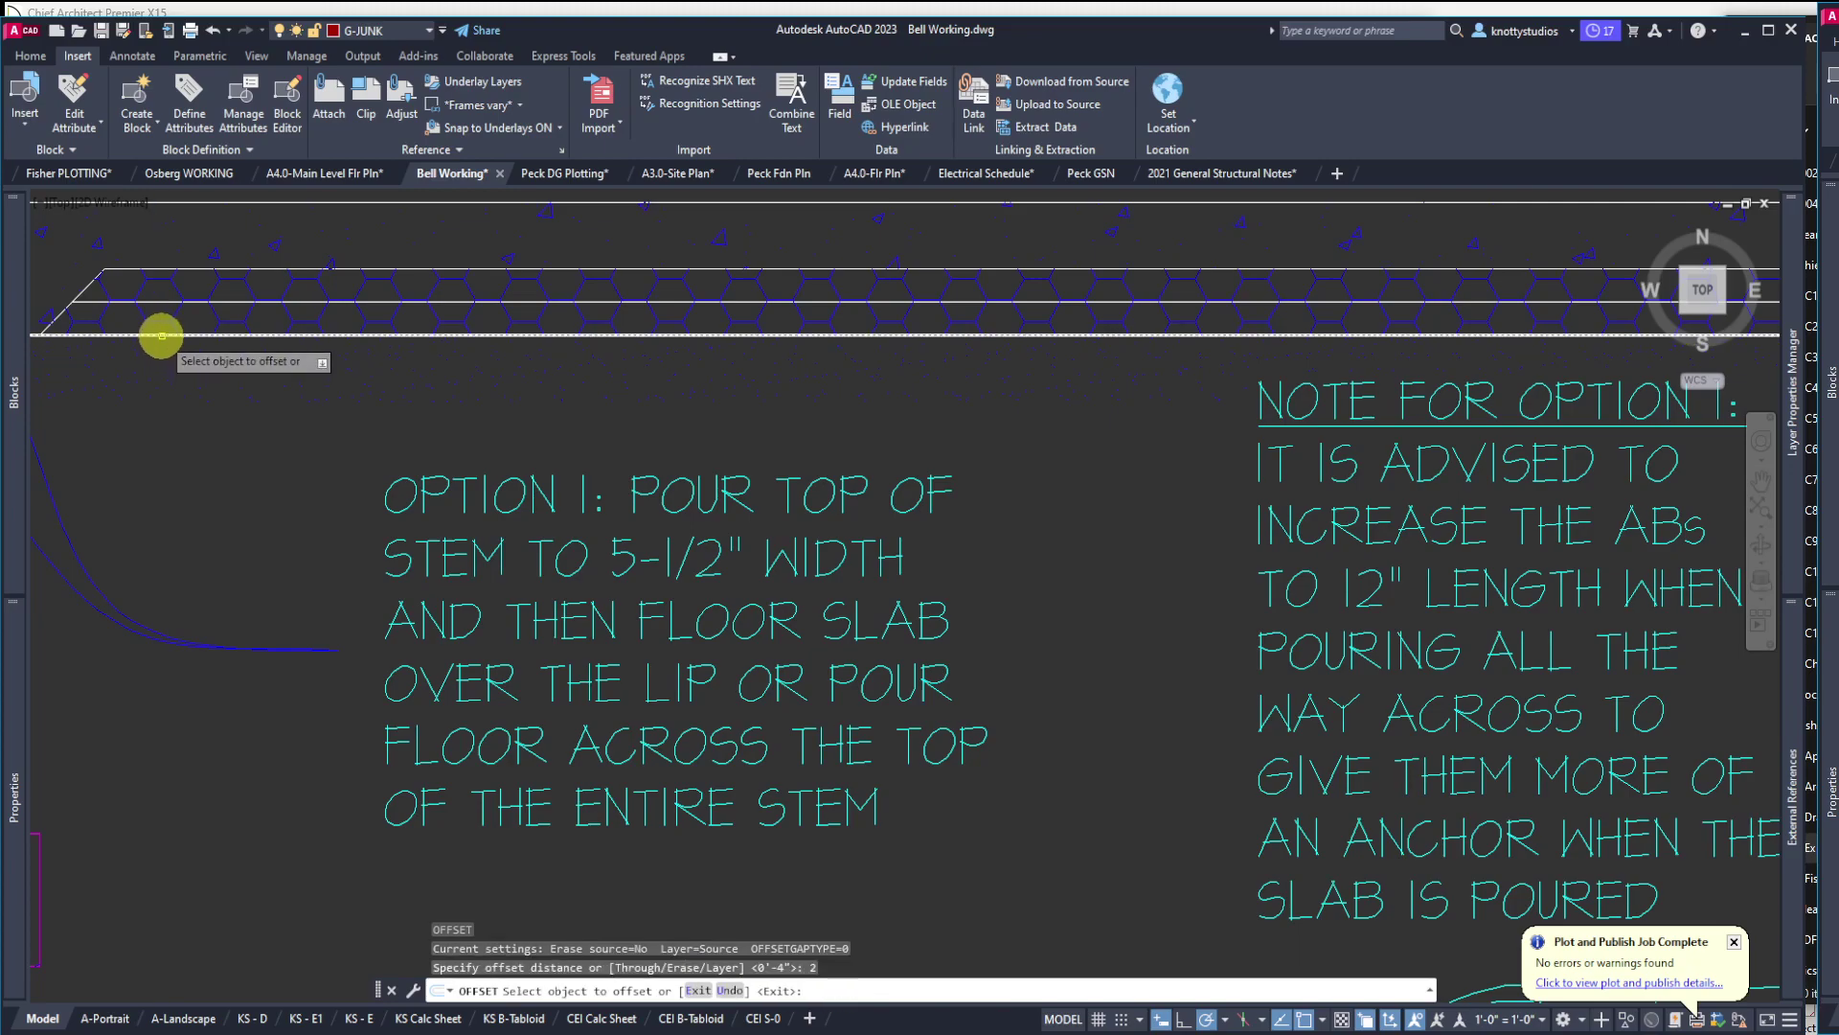
pyautogui.click(160, 335)
pyautogui.click(304, 383)
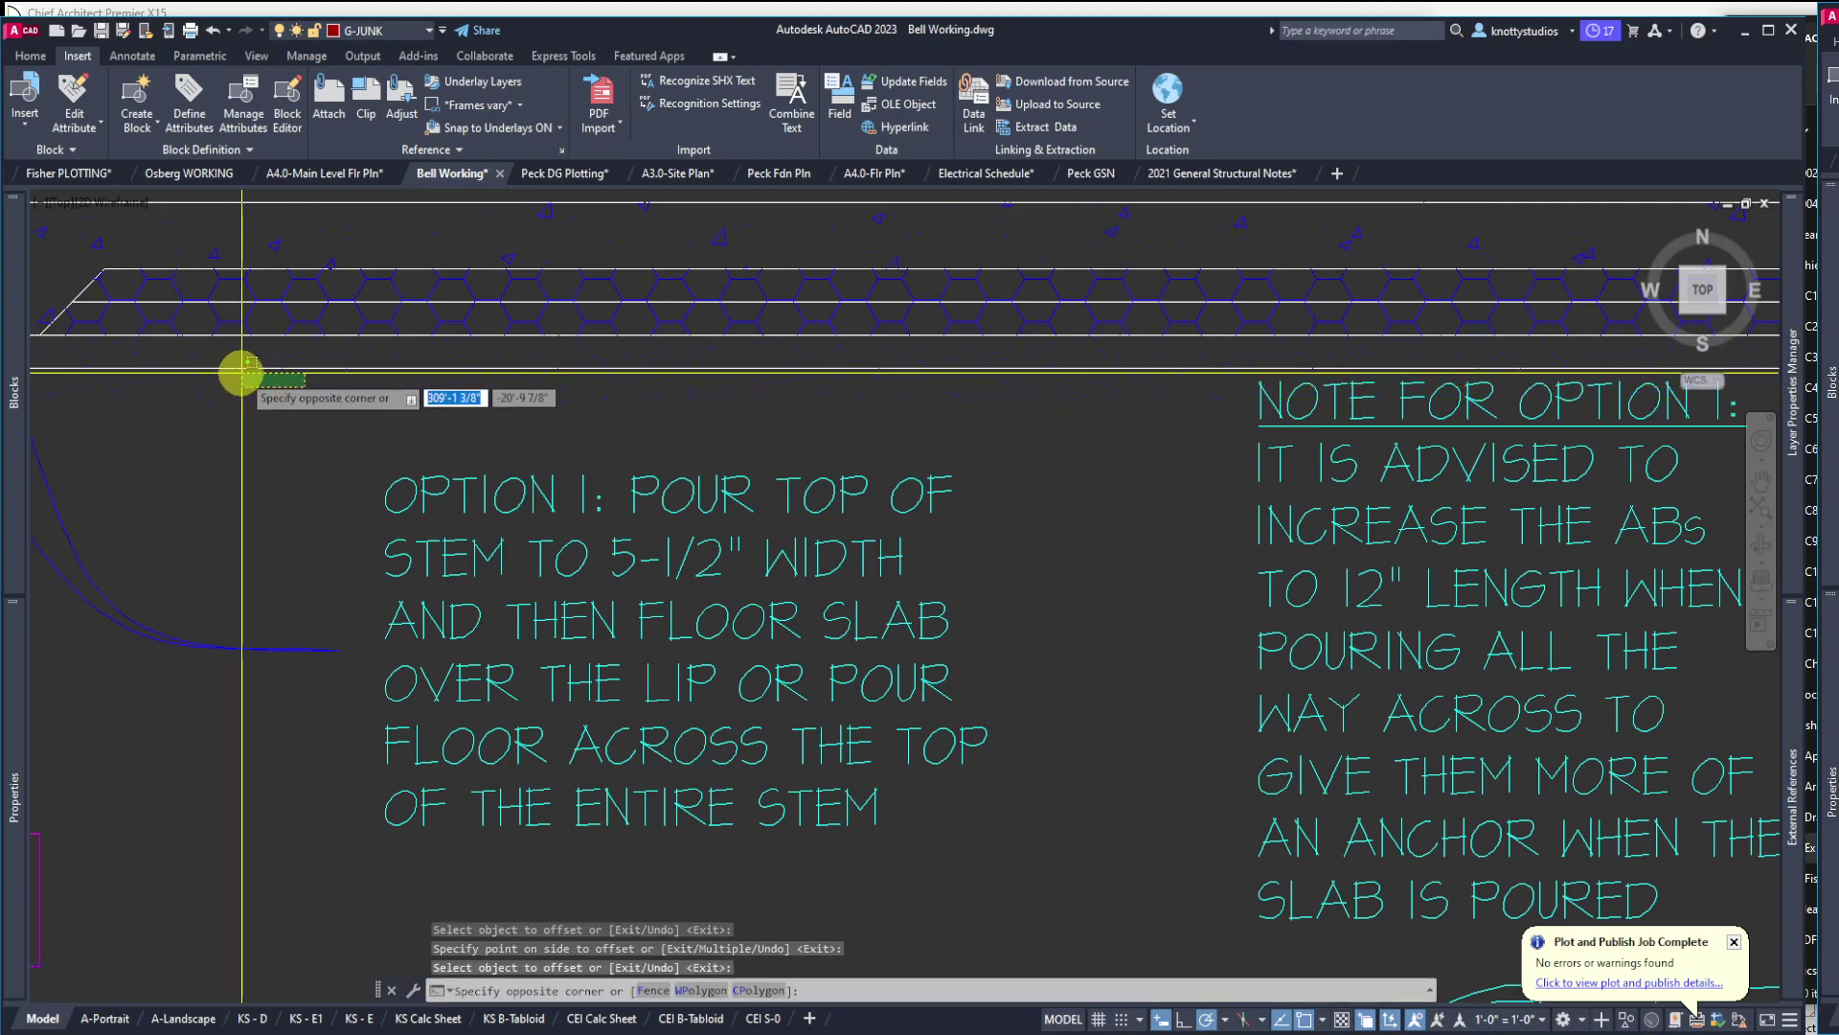
pyautogui.click(215, 401)
# Move the selected slab hatch to a new position
pyautogui.scroll(-4, 412, 479)
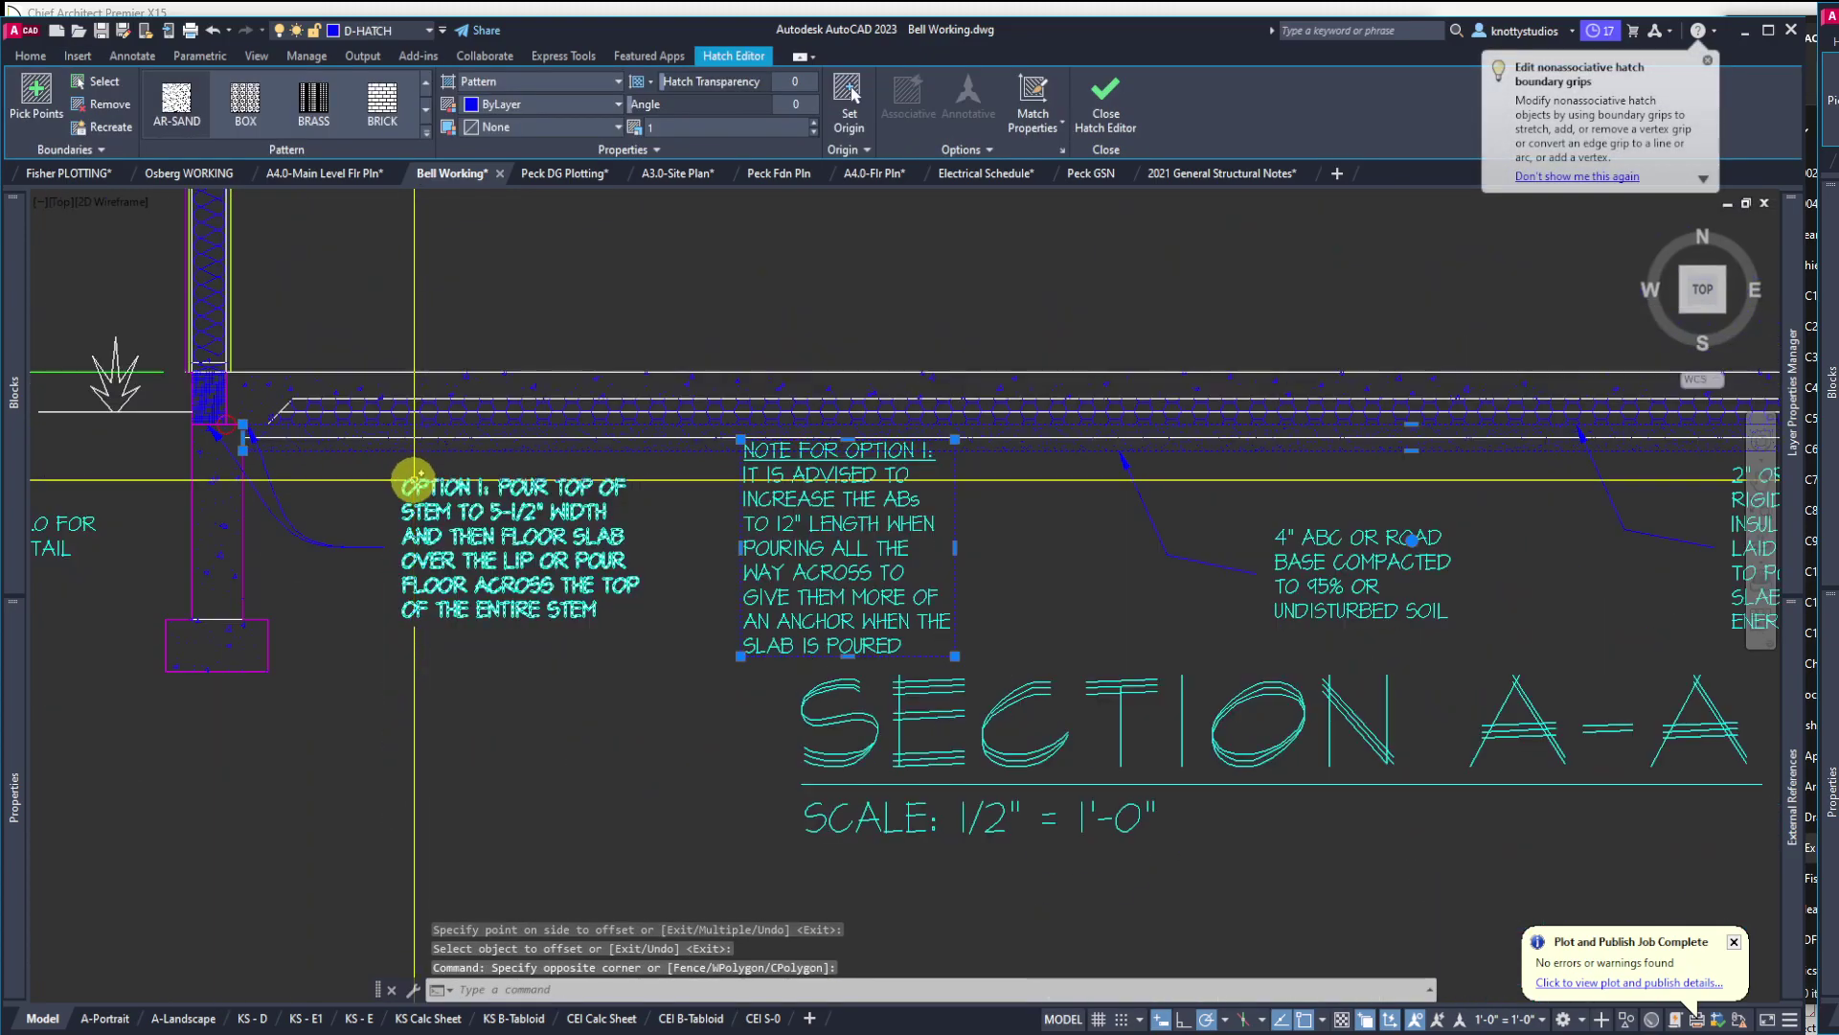
pyautogui.scroll(4, 412, 479)
pyautogui.scroll(1, 304, 472)
pyautogui.scroll(2, 233, 381)
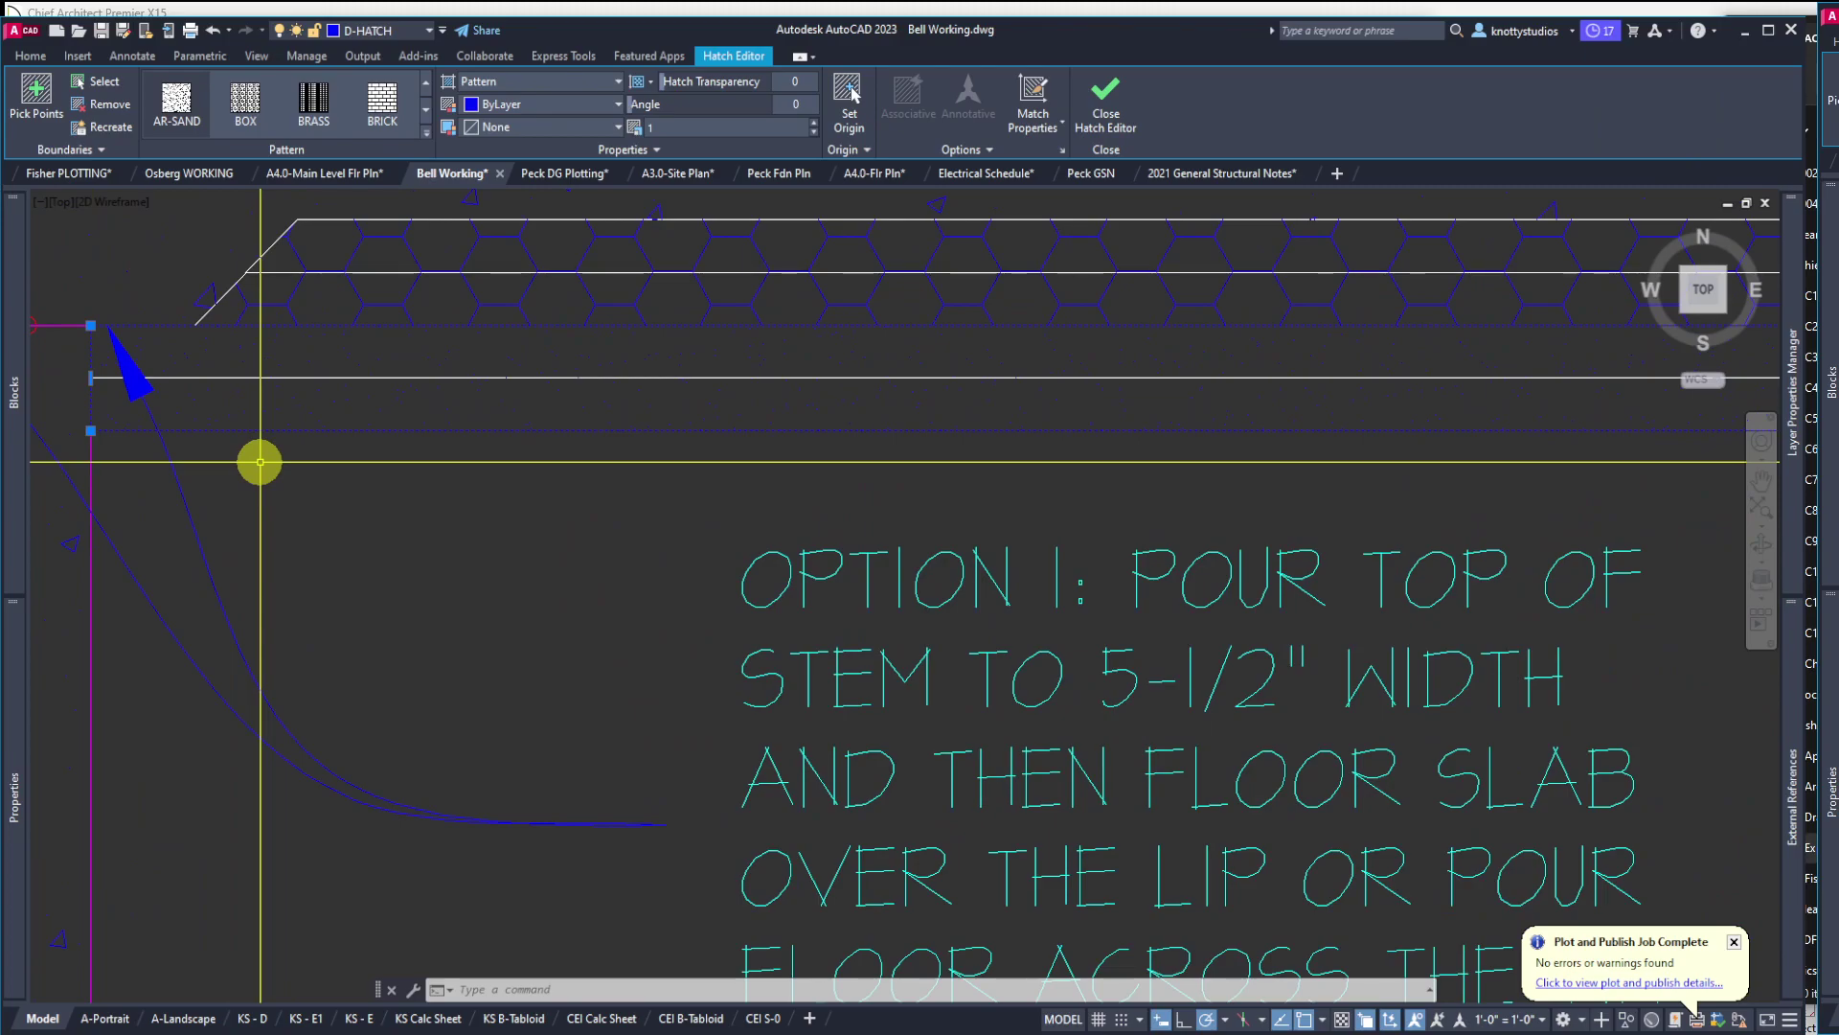
pyautogui.write('m')
pyautogui.press('Return')
pyautogui.click(291, 584)
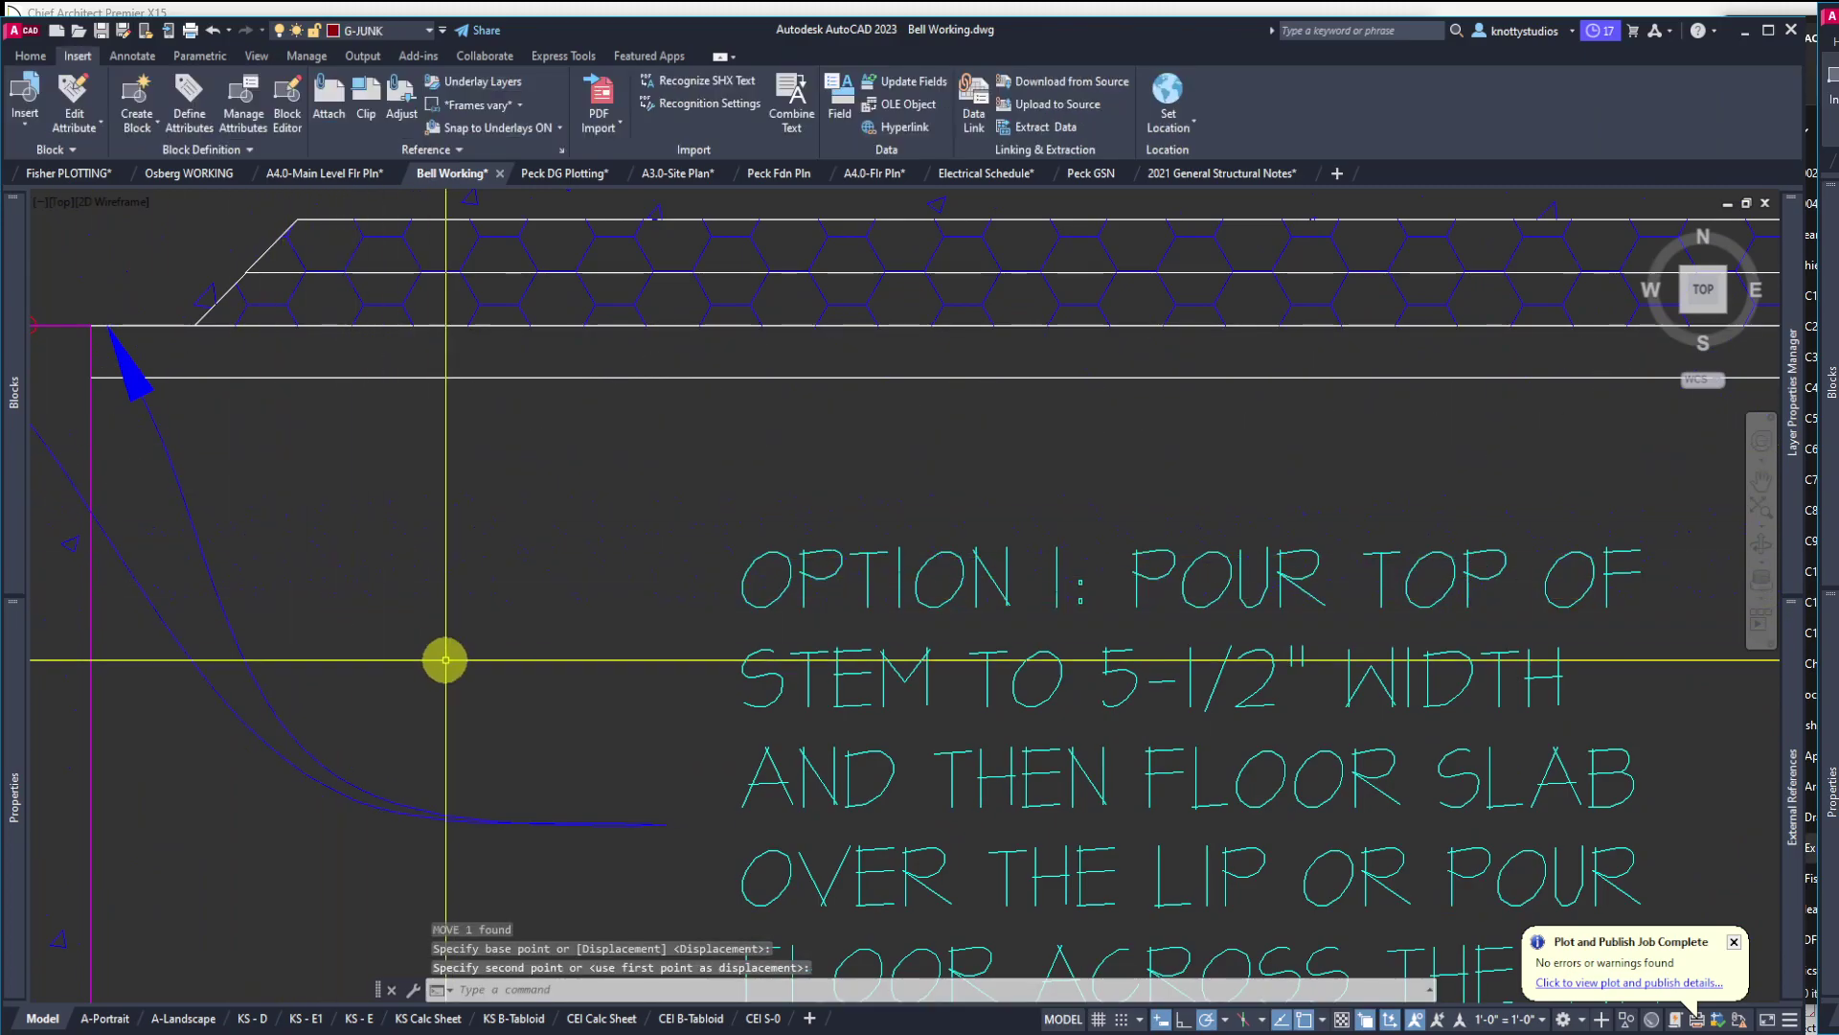
pyautogui.click(448, 361)
# Erase the hatch using a window selection
pyautogui.write('e')
pyautogui.press('Return')
pyautogui.moveTo(444, 304); pyautogui.dragTo(378, 283)
pyautogui.press('Return')
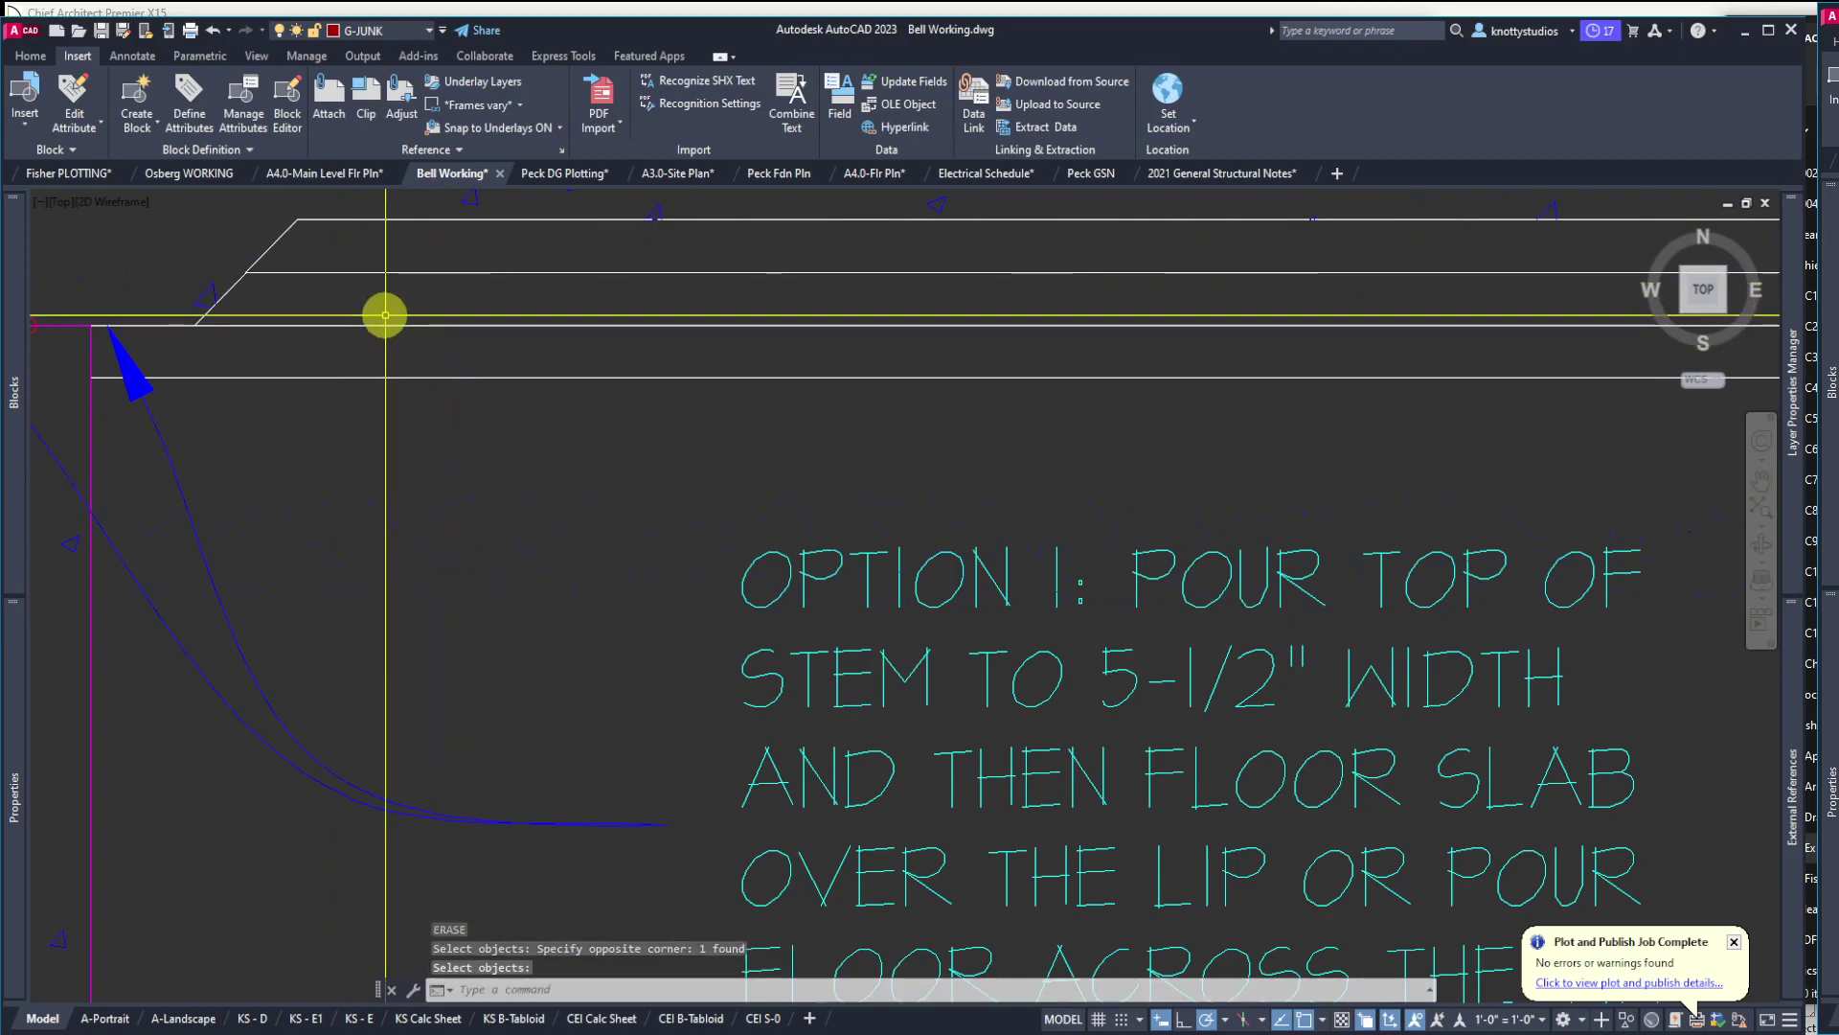
# Drag the slab hatch's corner grip onto the angled slab edge
pyautogui.click(287, 311)
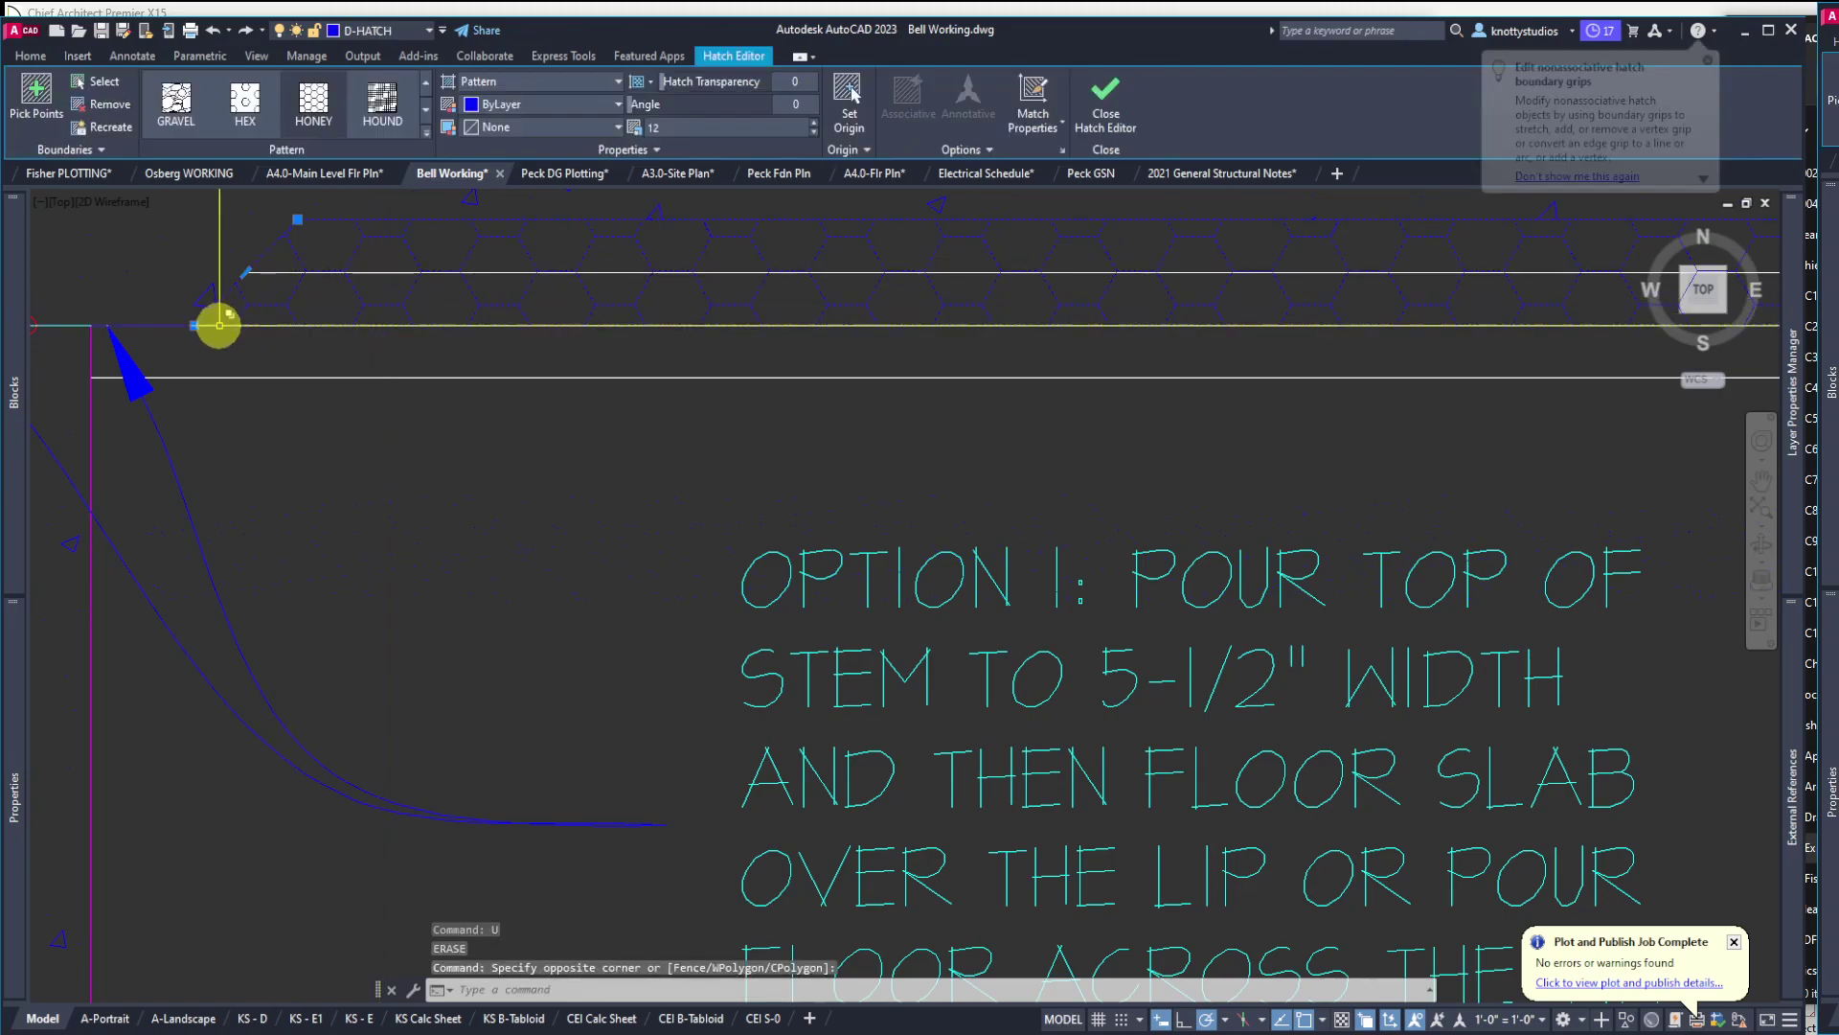
pyautogui.click(193, 325)
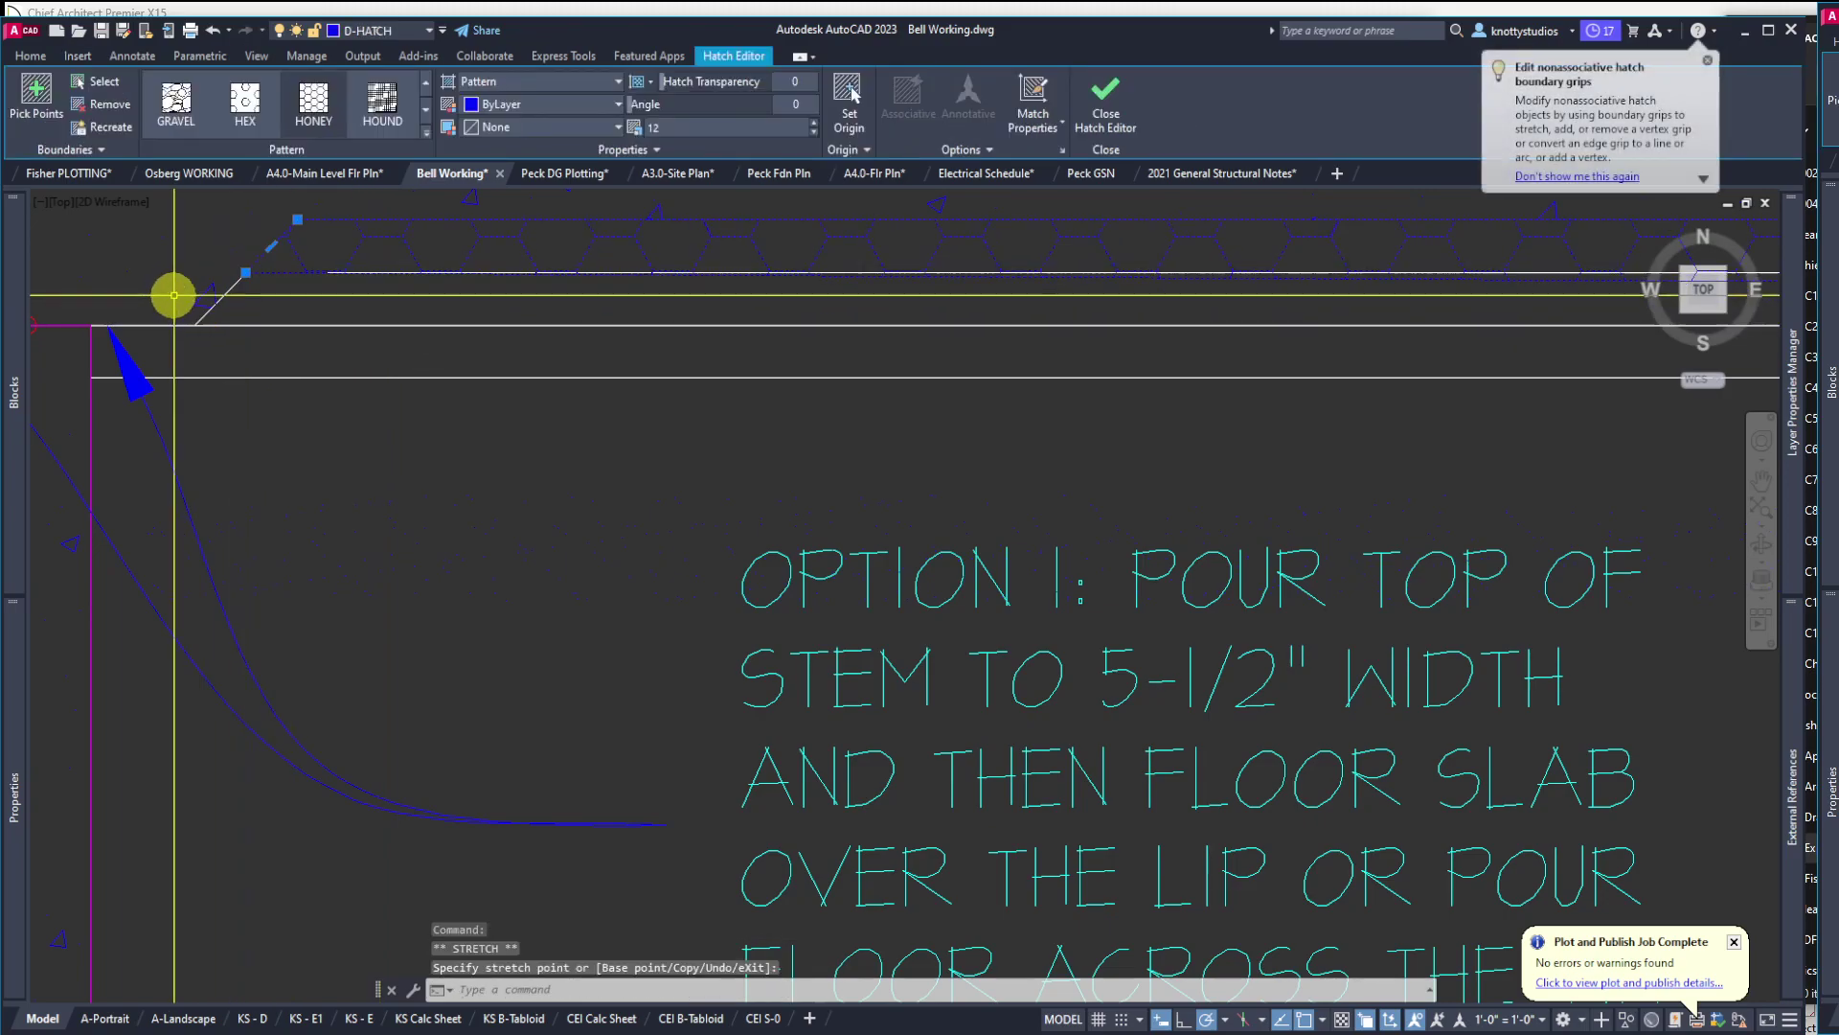
pyautogui.scroll(-5, 172, 295)
pyautogui.scroll(-3, 438, 398)
pyautogui.scroll(3, 858, 394)
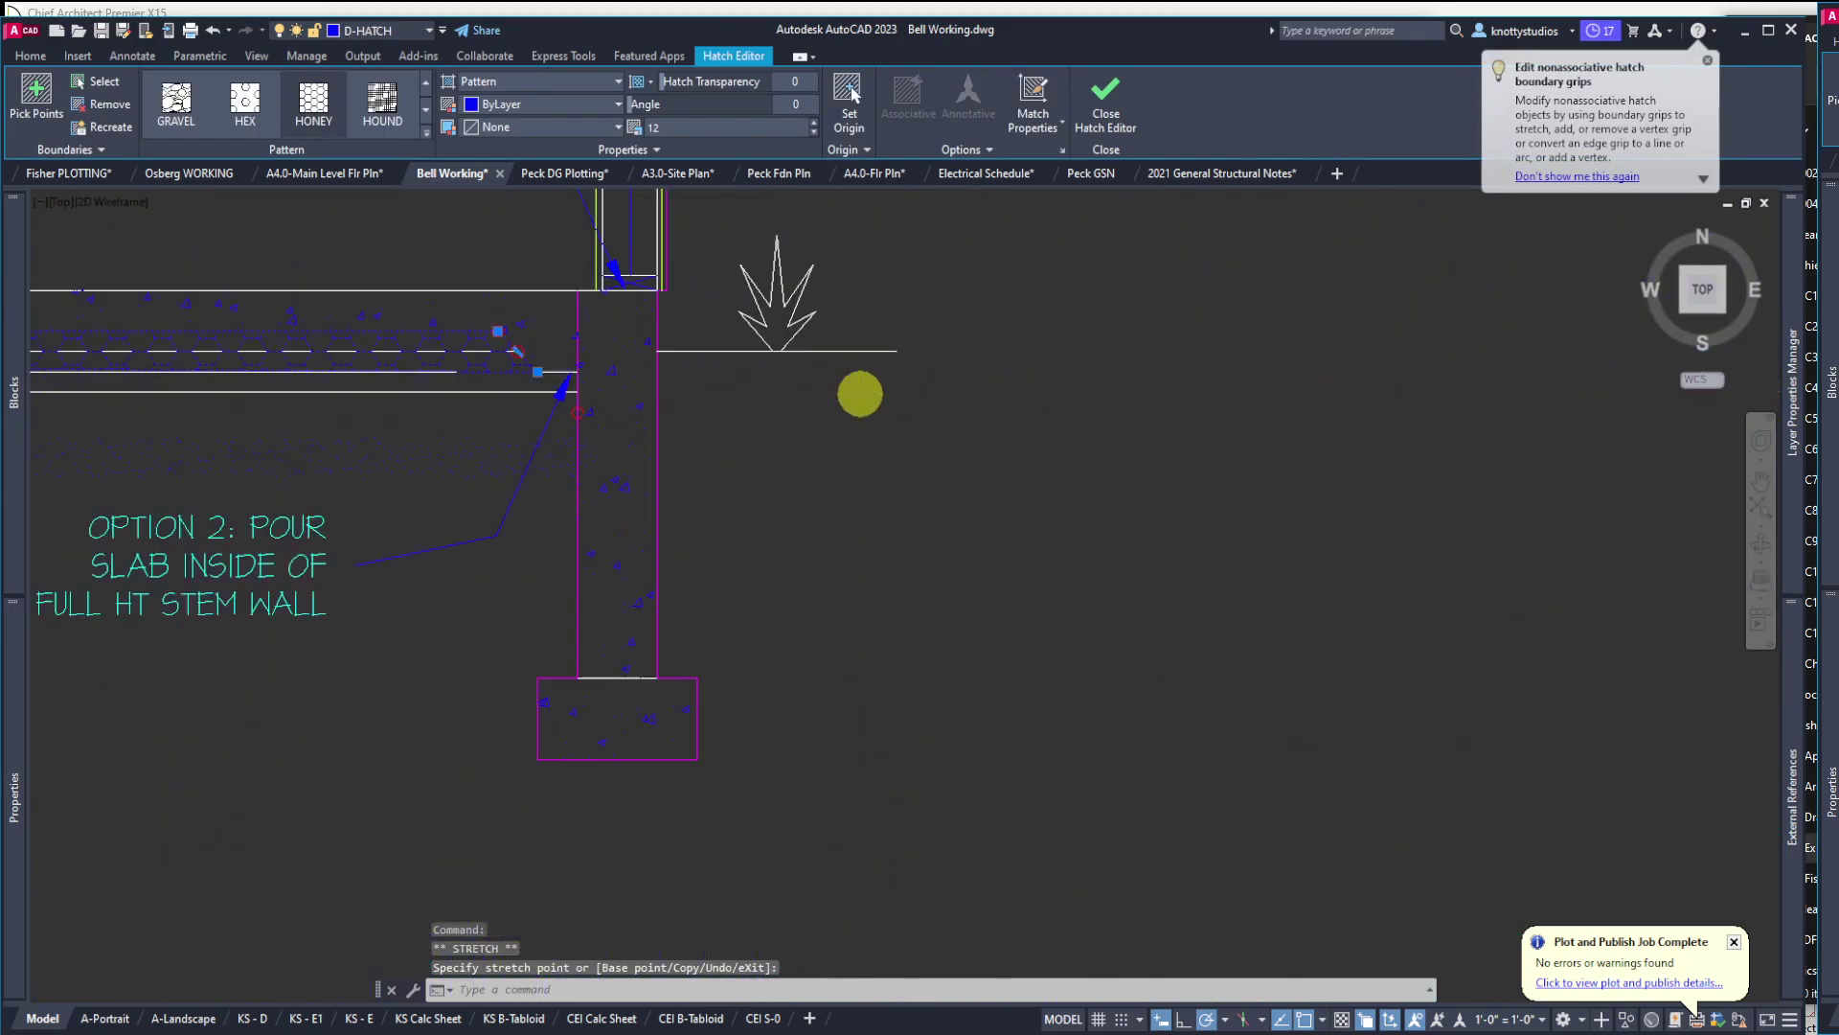
pyautogui.scroll(2, 259, 387)
pyautogui.scroll(2, 286, 323)
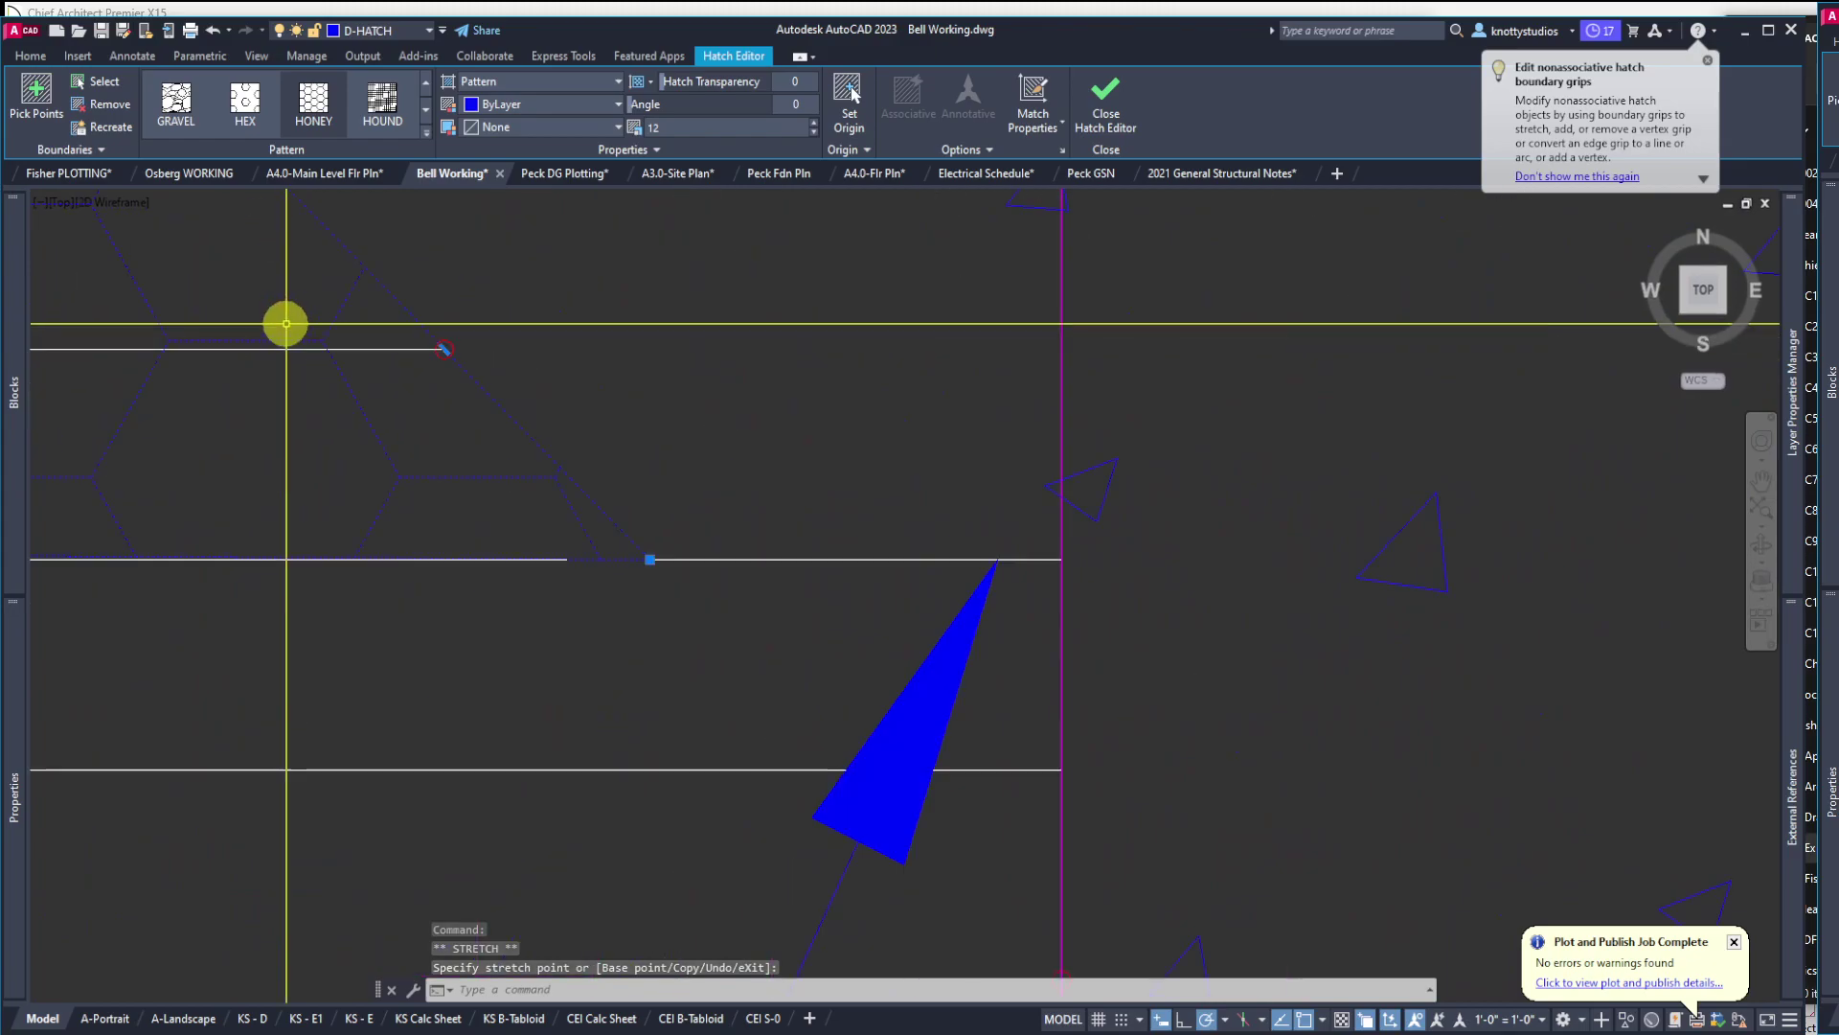
pyautogui.click(650, 559)
pyautogui.click(439, 346)
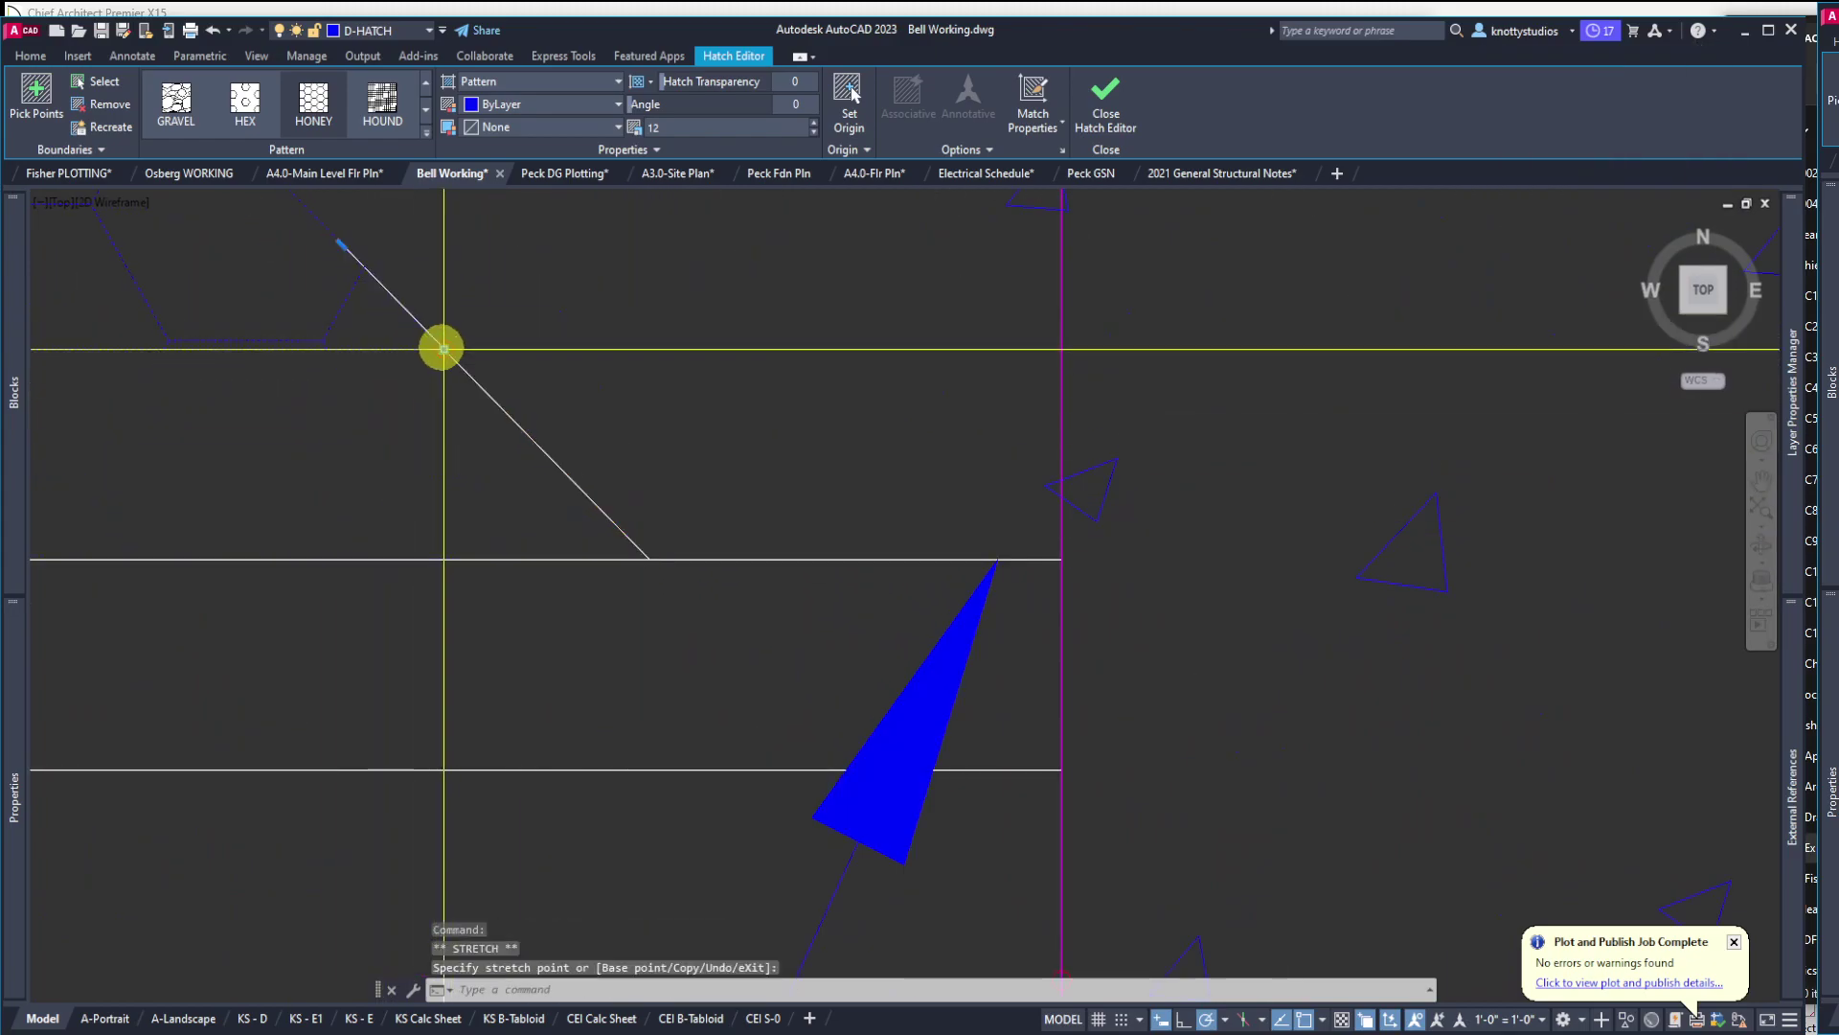
pyautogui.scroll(-3, 625, 358)
pyautogui.scroll(-2, 589, 443)
pyautogui.scroll(3, 589, 444)
pyautogui.press('Escape')
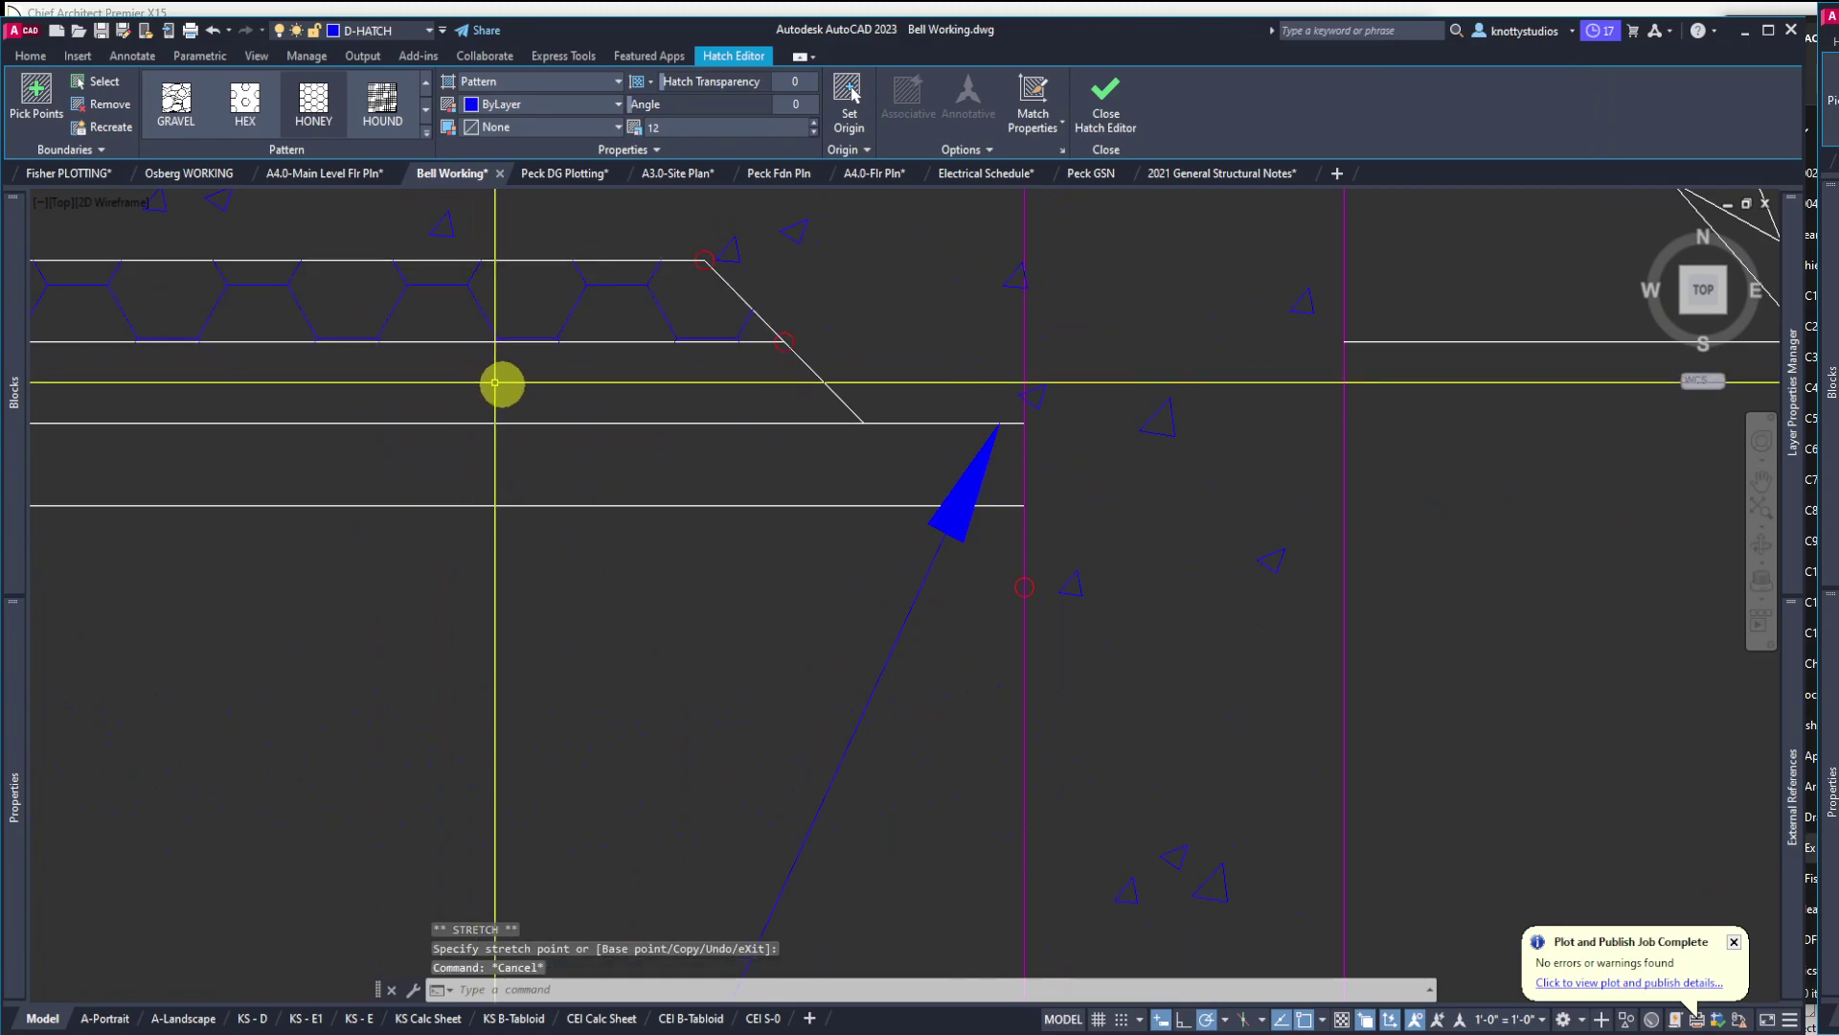
pyautogui.click(409, 342)
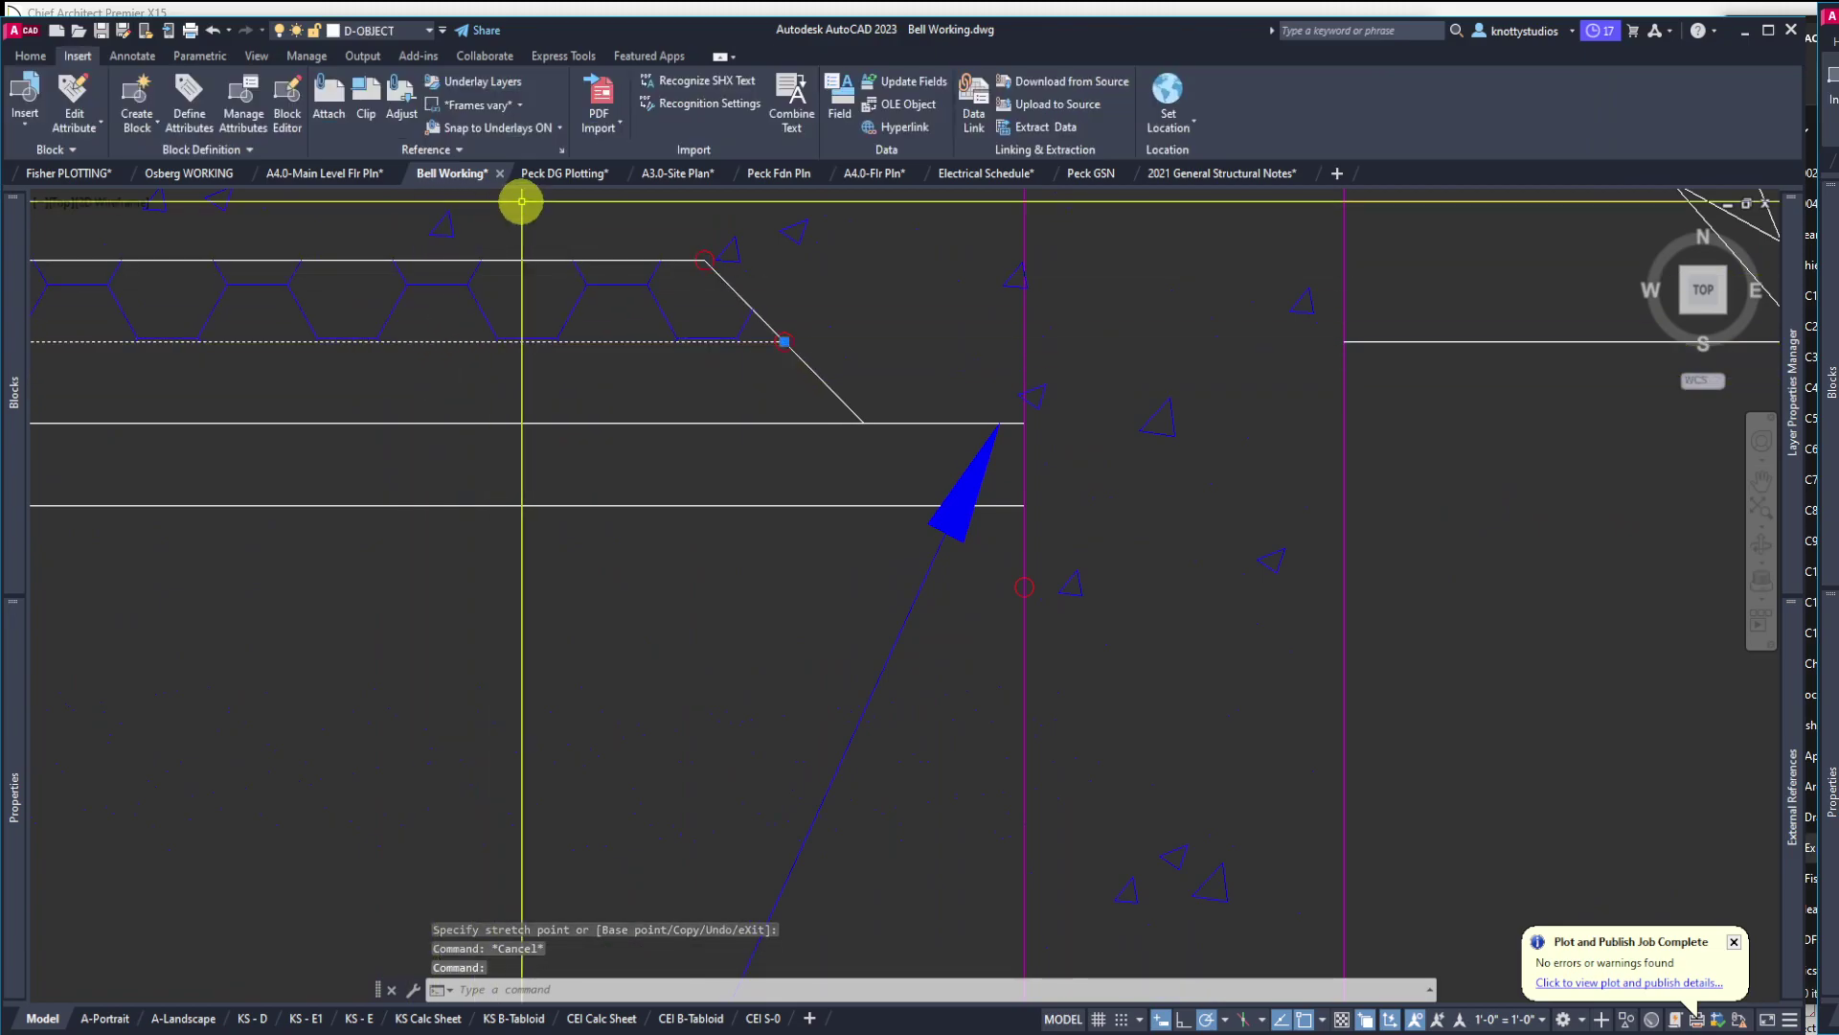
# Put the new slab line on D-OBJECT-THIN and trim at the diagonal slab edge
pyautogui.click(409, 35)
pyautogui.click(383, 122)
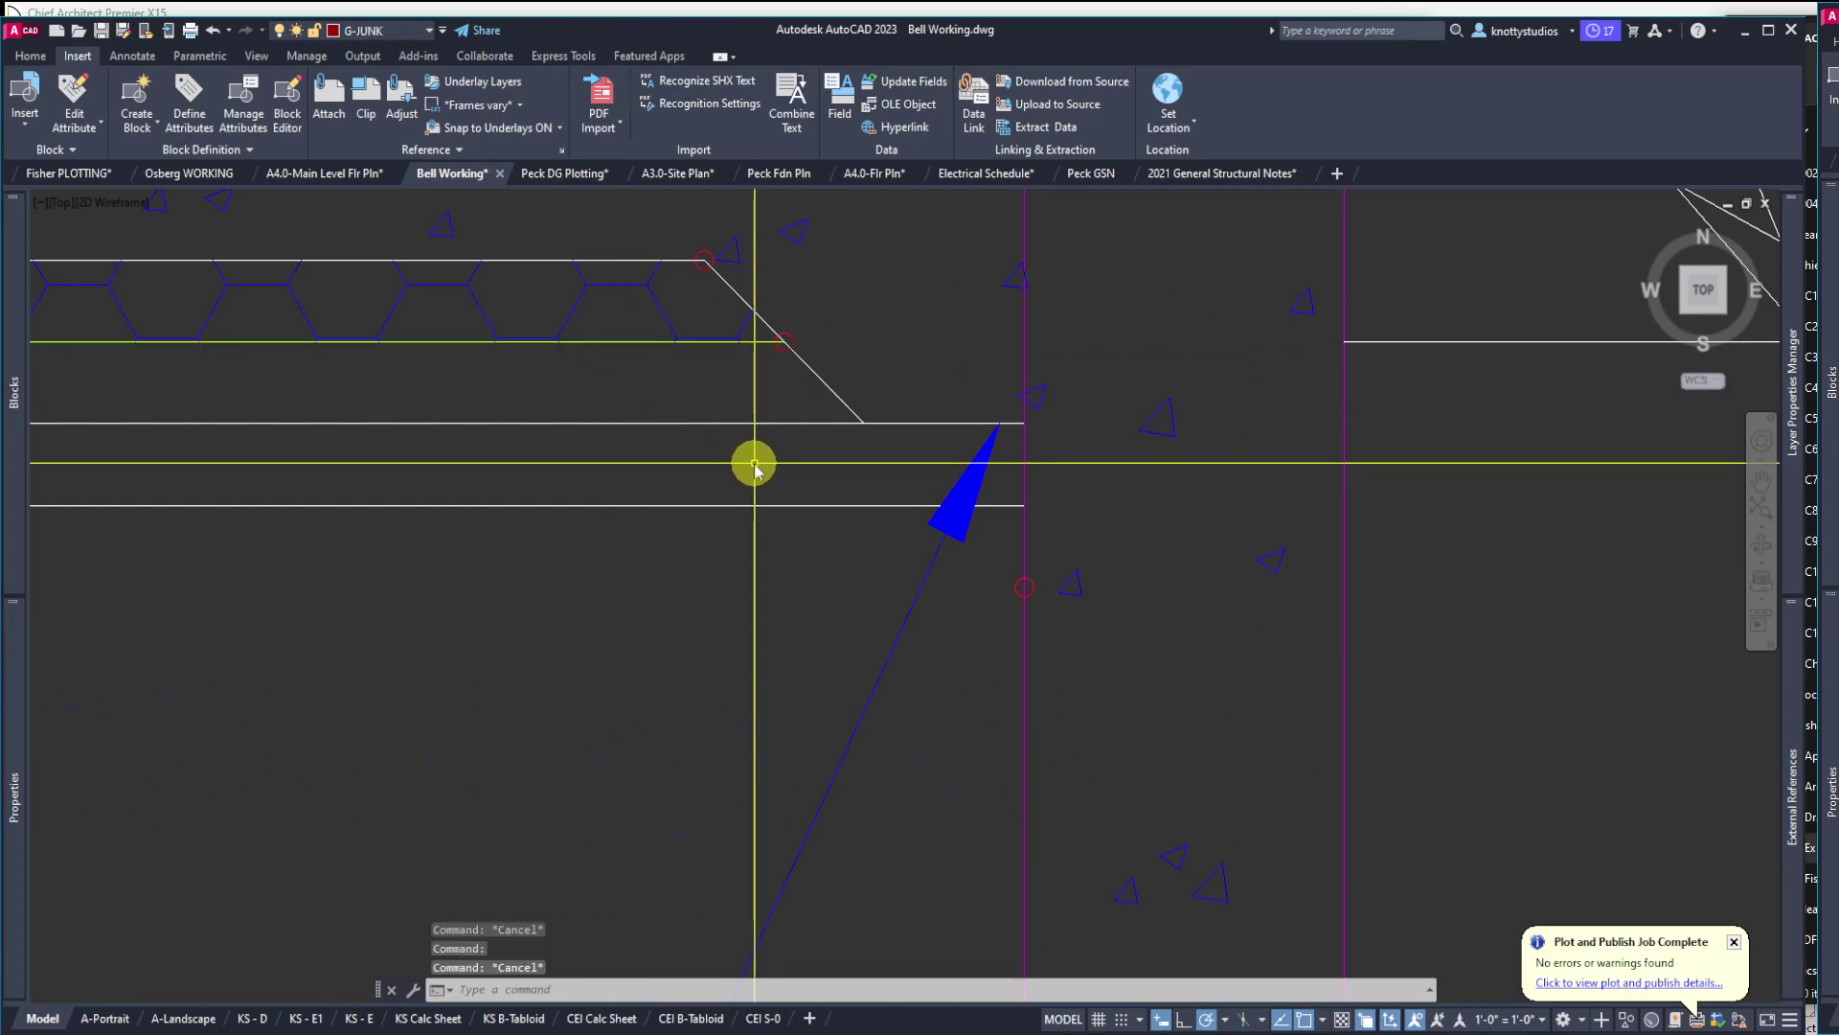
pyautogui.write('tr')
pyautogui.press('Return')
pyautogui.moveTo(841, 390); pyautogui.dragTo(808, 397)
pyautogui.scroll(-3, 808, 410)
pyautogui.scroll(-3, 393, 455)
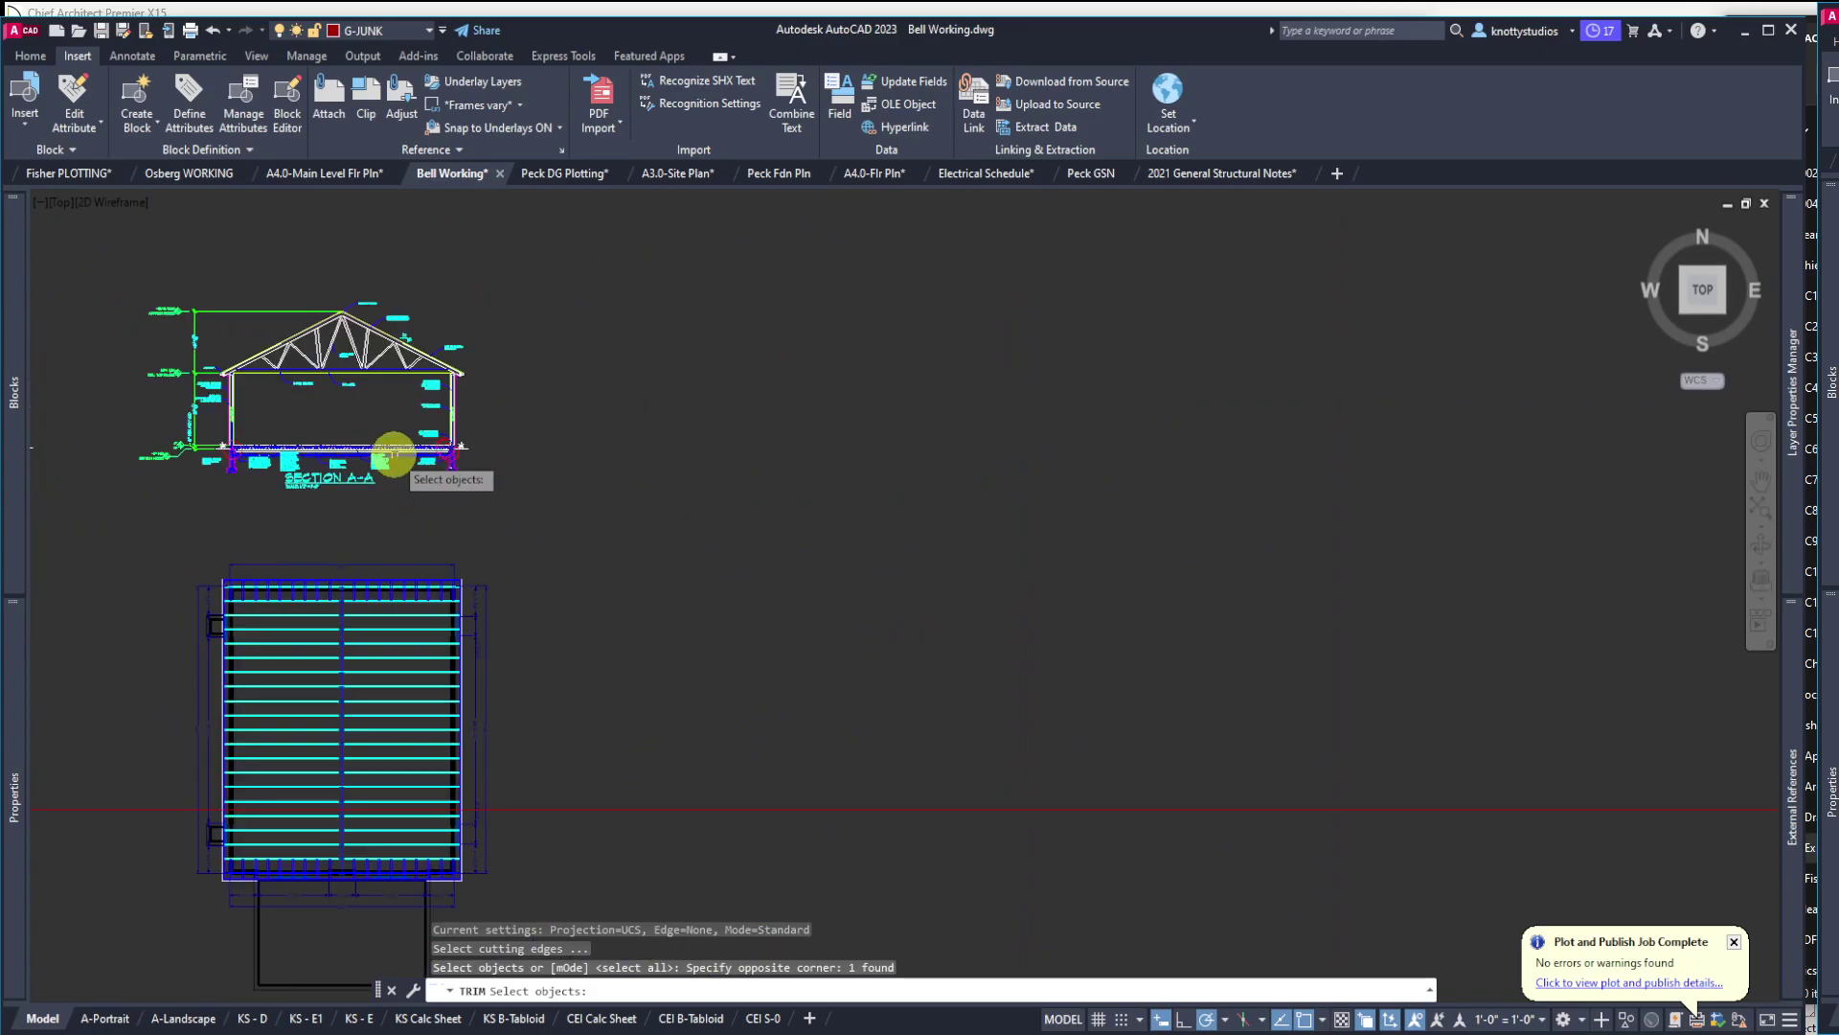
pyautogui.scroll(3, 226, 461)
pyautogui.scroll(2, 230, 438)
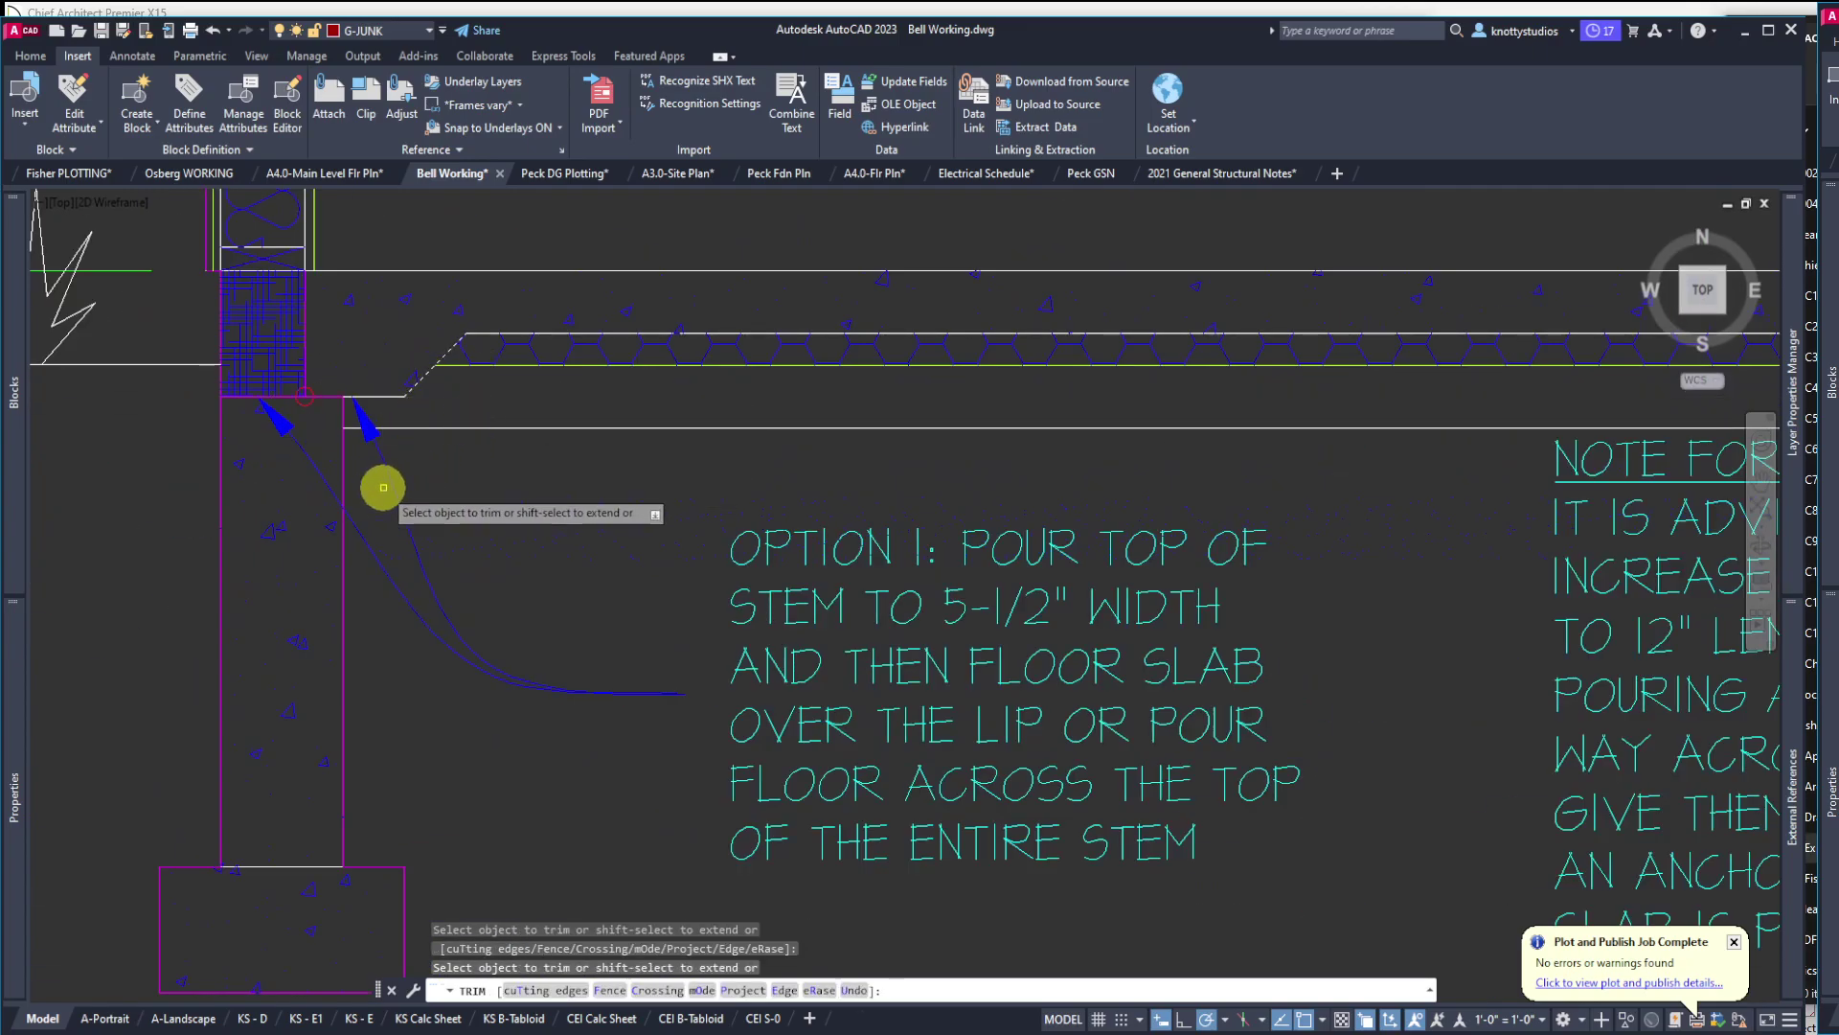
pyautogui.press('Return')
pyautogui.press('Return')
# Move the extra line beneath the slab onto layer G-JUNK
pyautogui.click(488, 427)
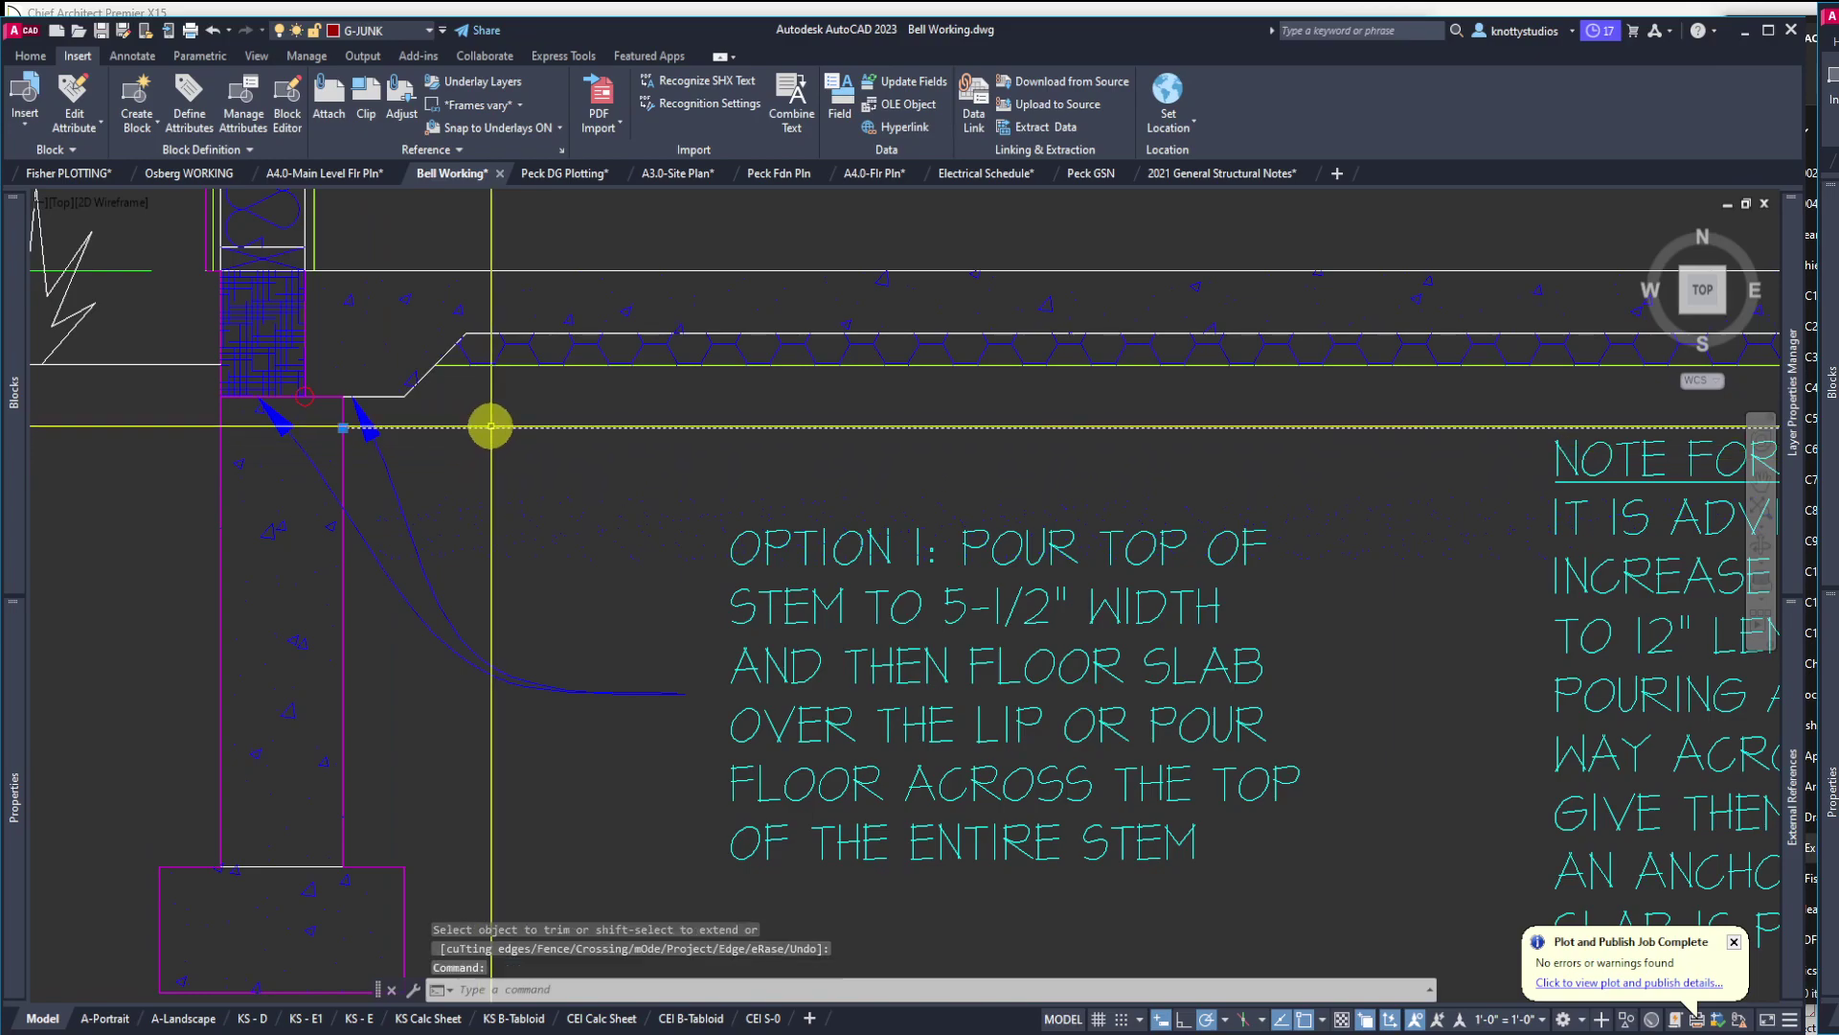
pyautogui.click(434, 32)
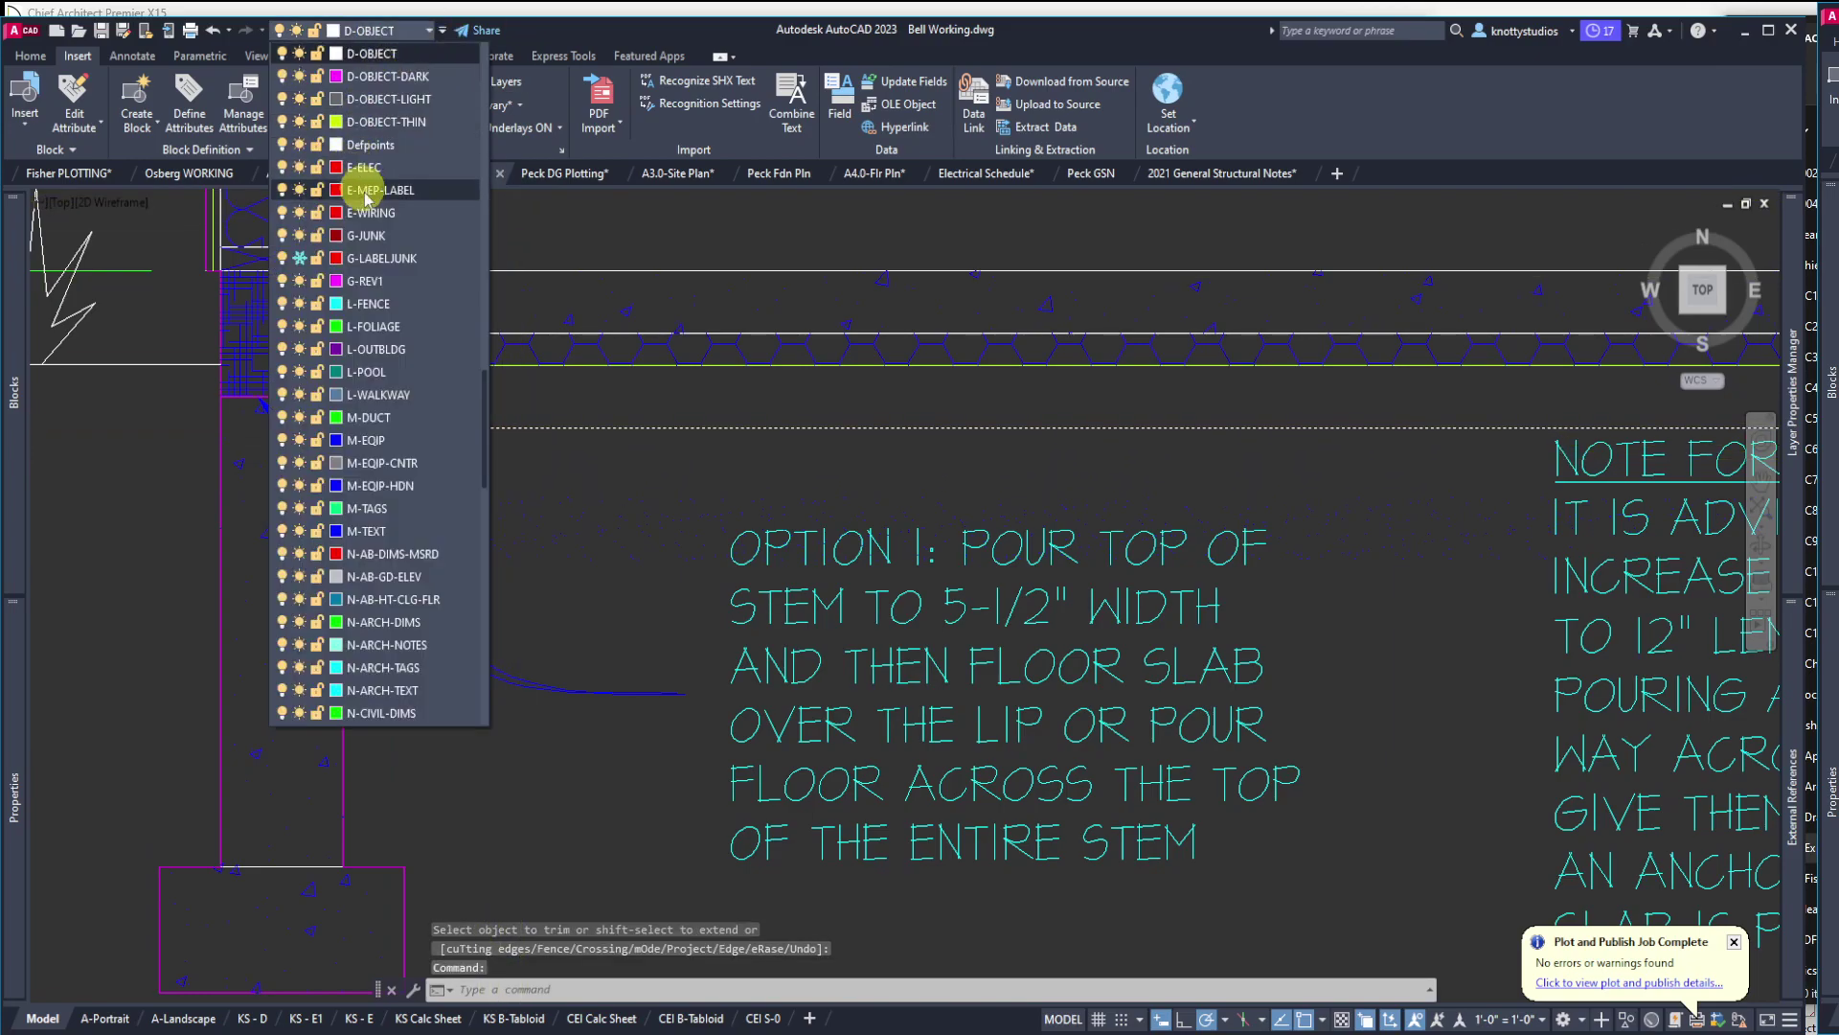
pyautogui.click(369, 237)
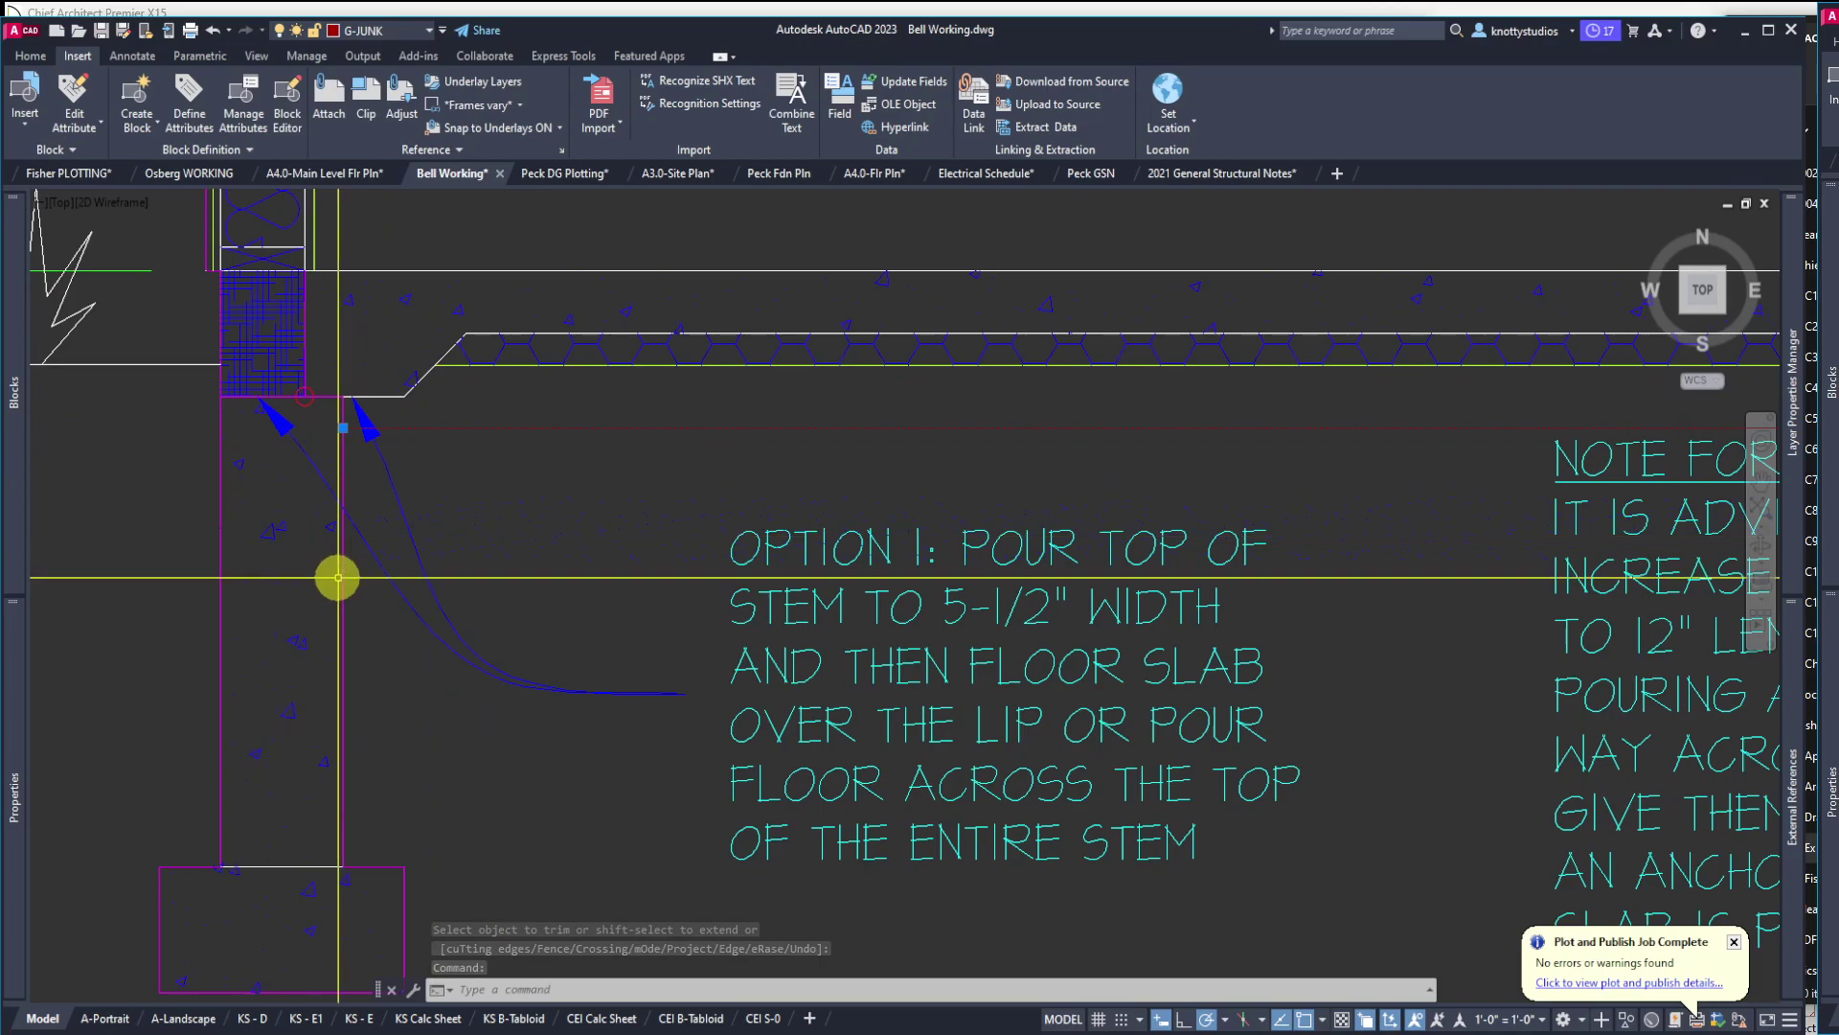
pyautogui.press('Escape')
pyautogui.scroll(-5, 408, 543)
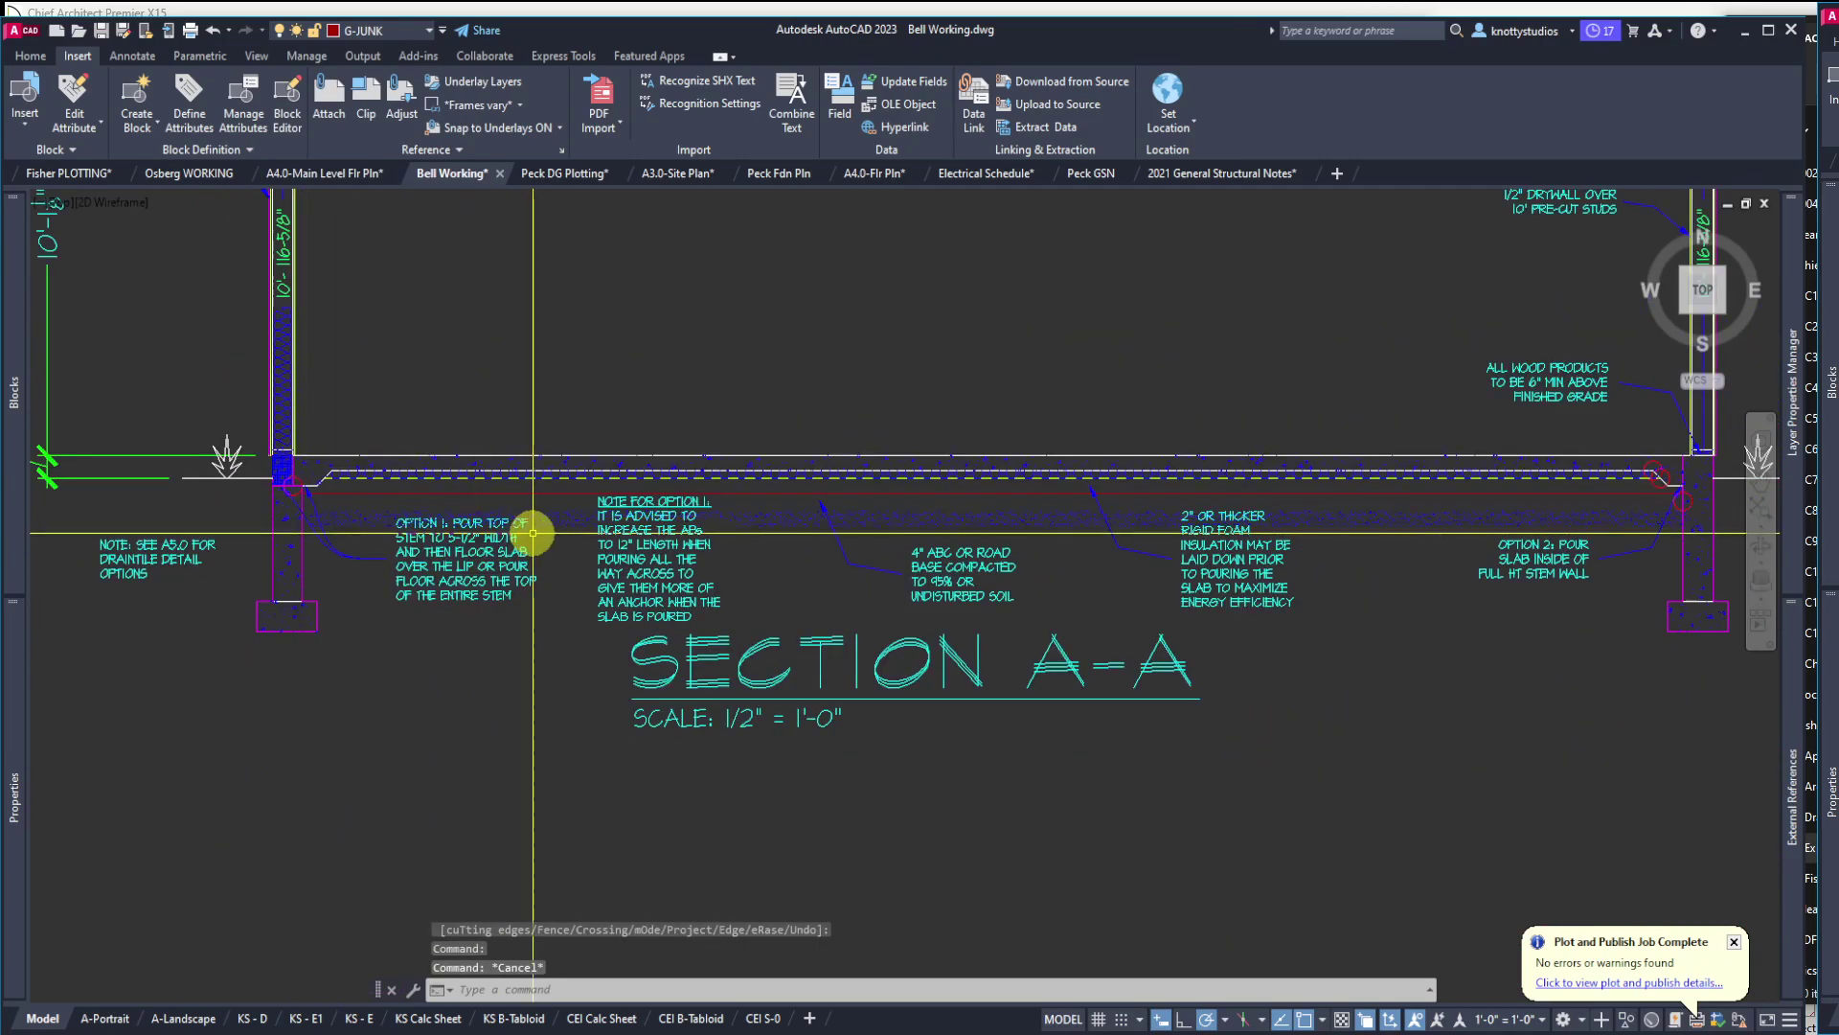
# Hatch the slab band and match it to the neighbouring slab hatch's properties
pyautogui.write('h')
pyautogui.press('Return')
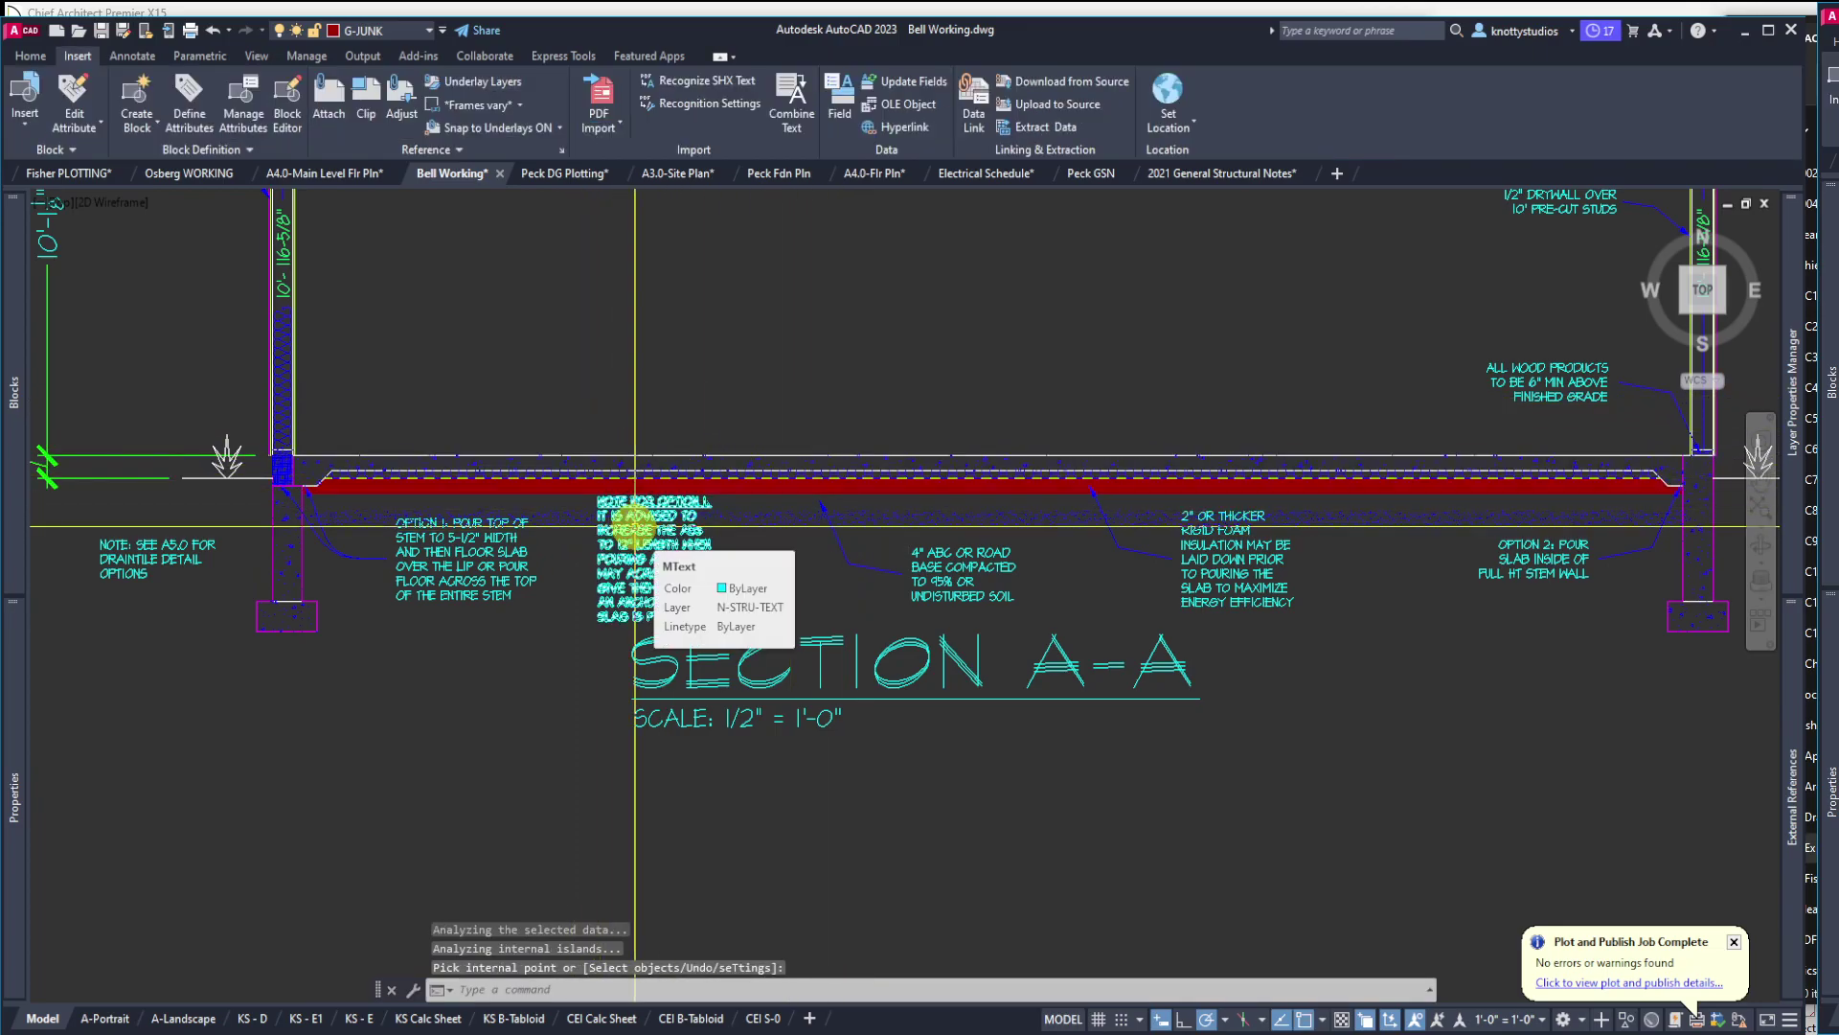
pyautogui.press('Return')
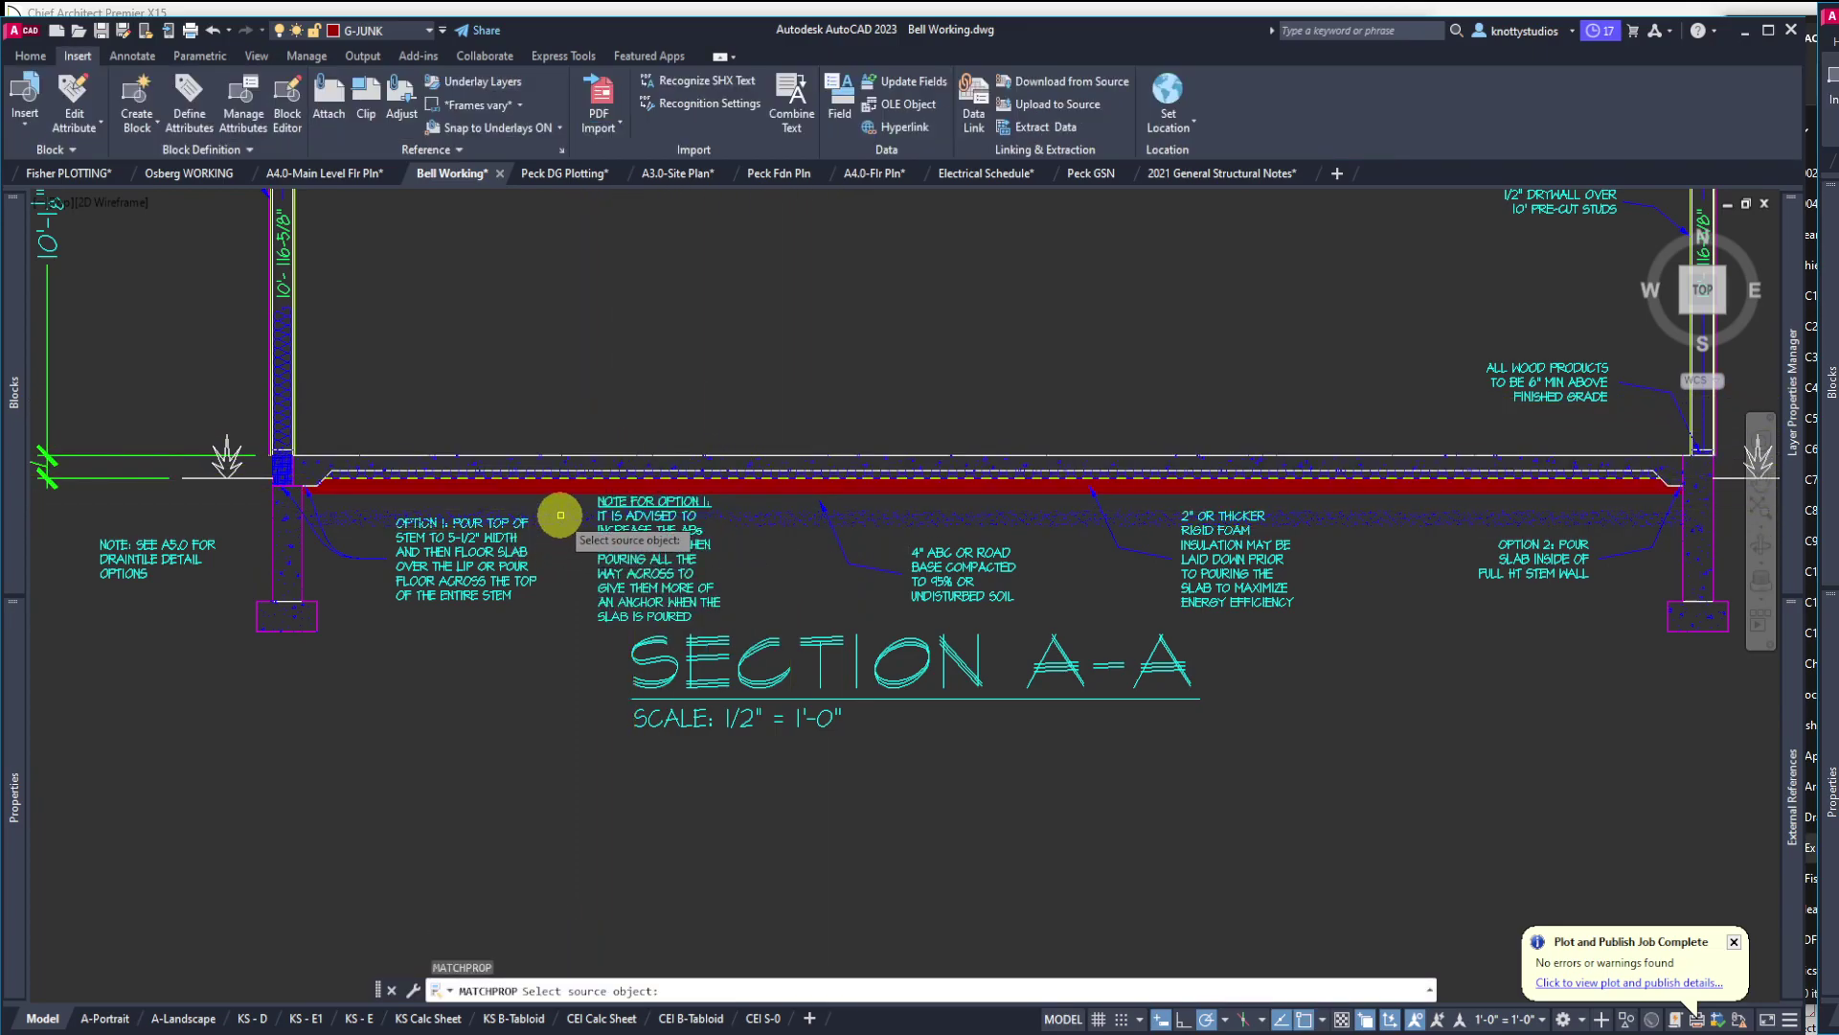
pyautogui.click(561, 515)
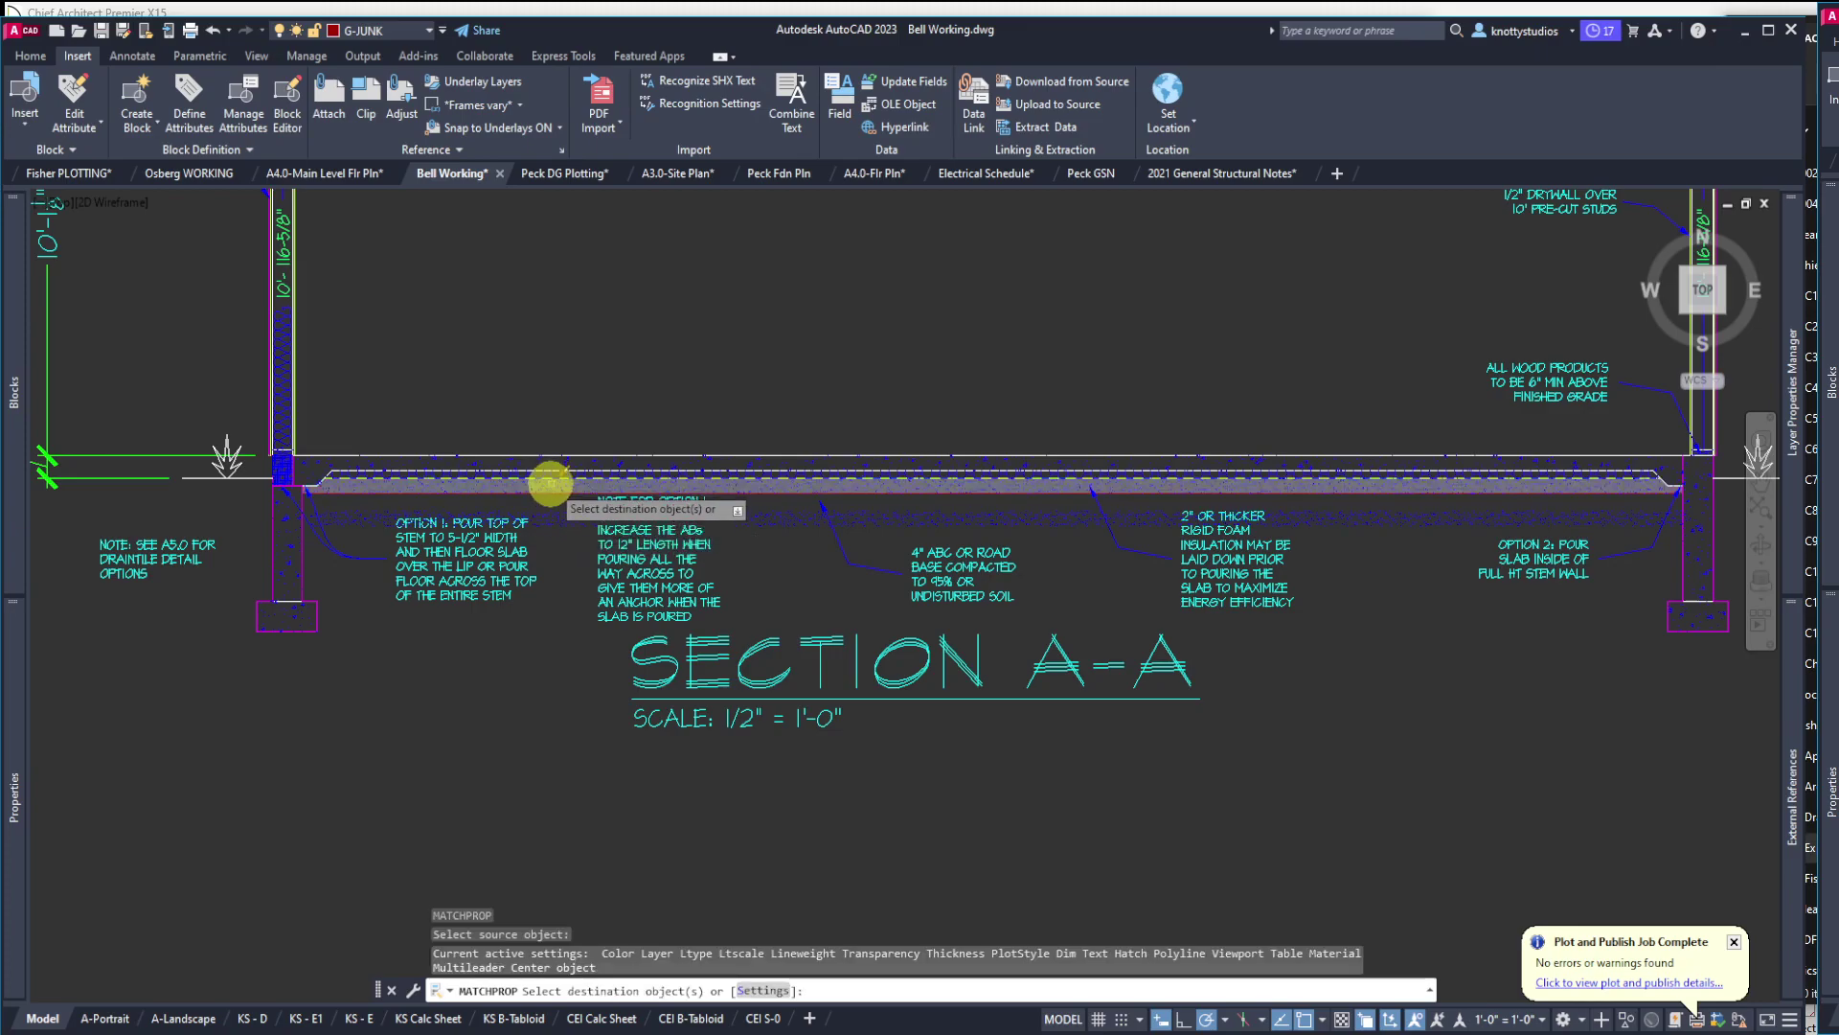
pyautogui.click(549, 485)
pyautogui.press('Escape')
# Erase the unwanted object beside the slab hatch
pyautogui.write('e')
pyautogui.press('Return')
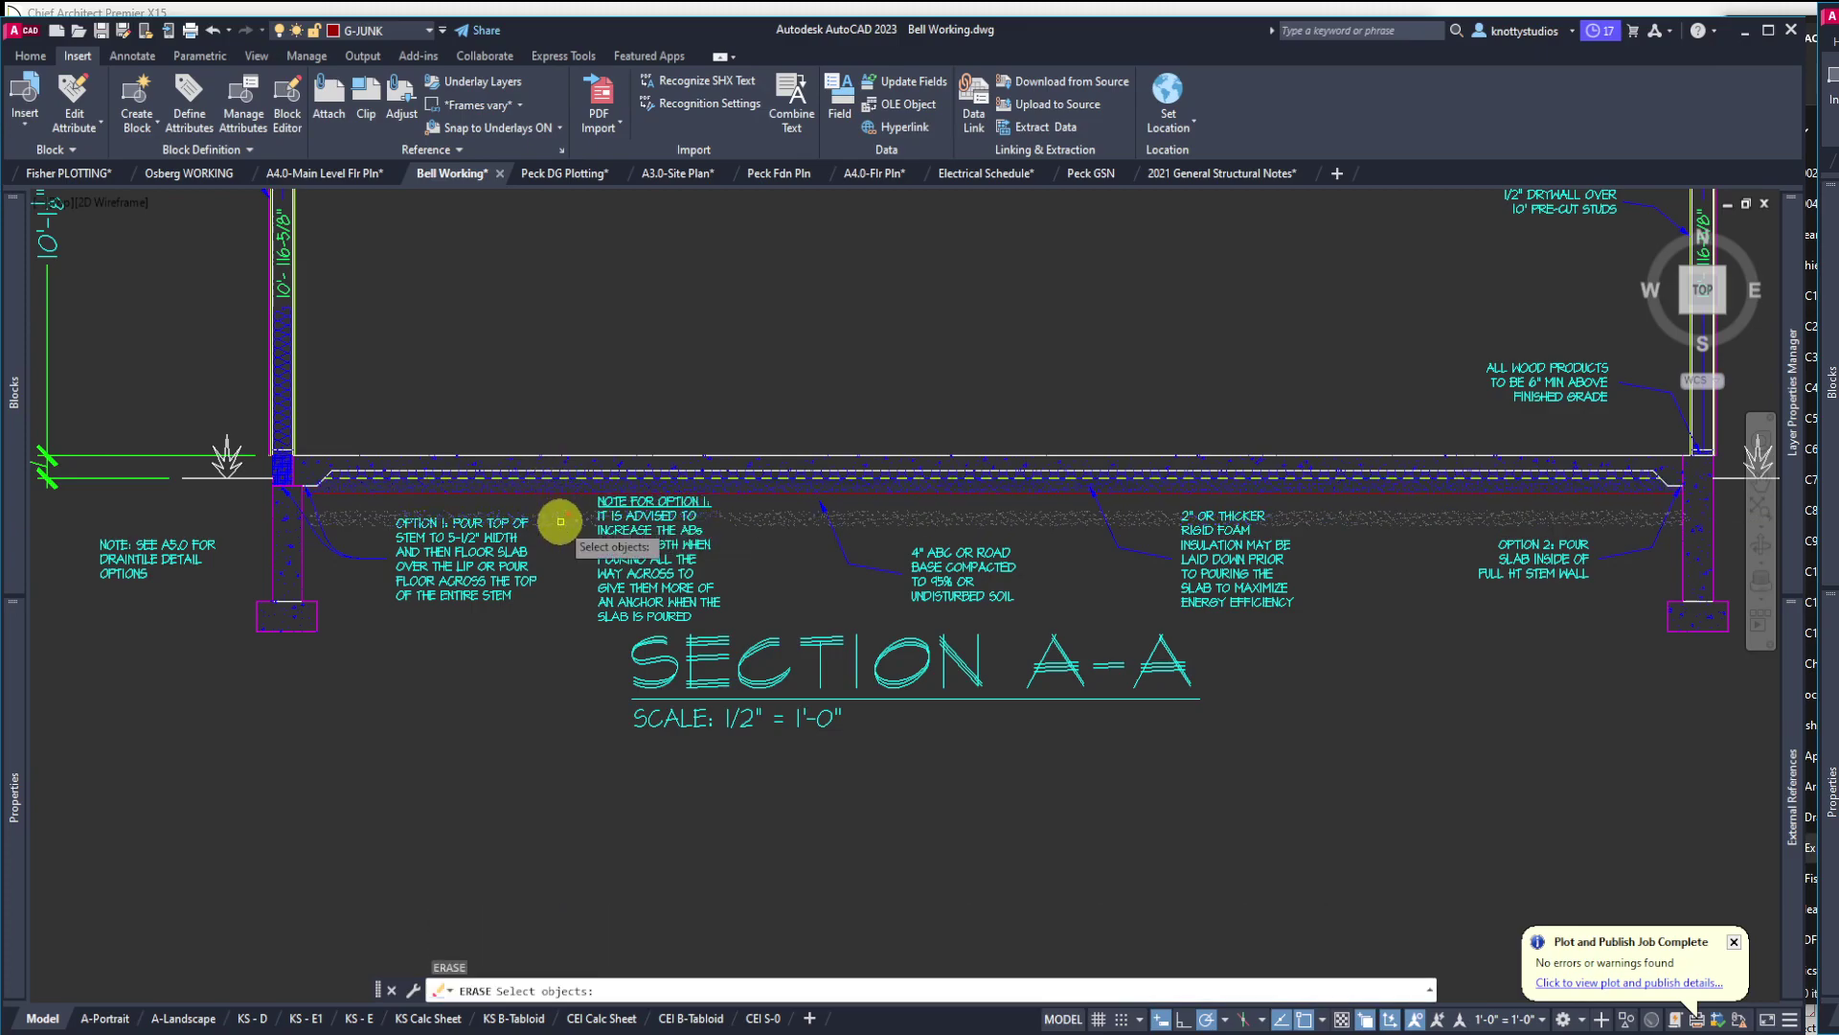
pyautogui.click(556, 527)
pyautogui.press('Return')
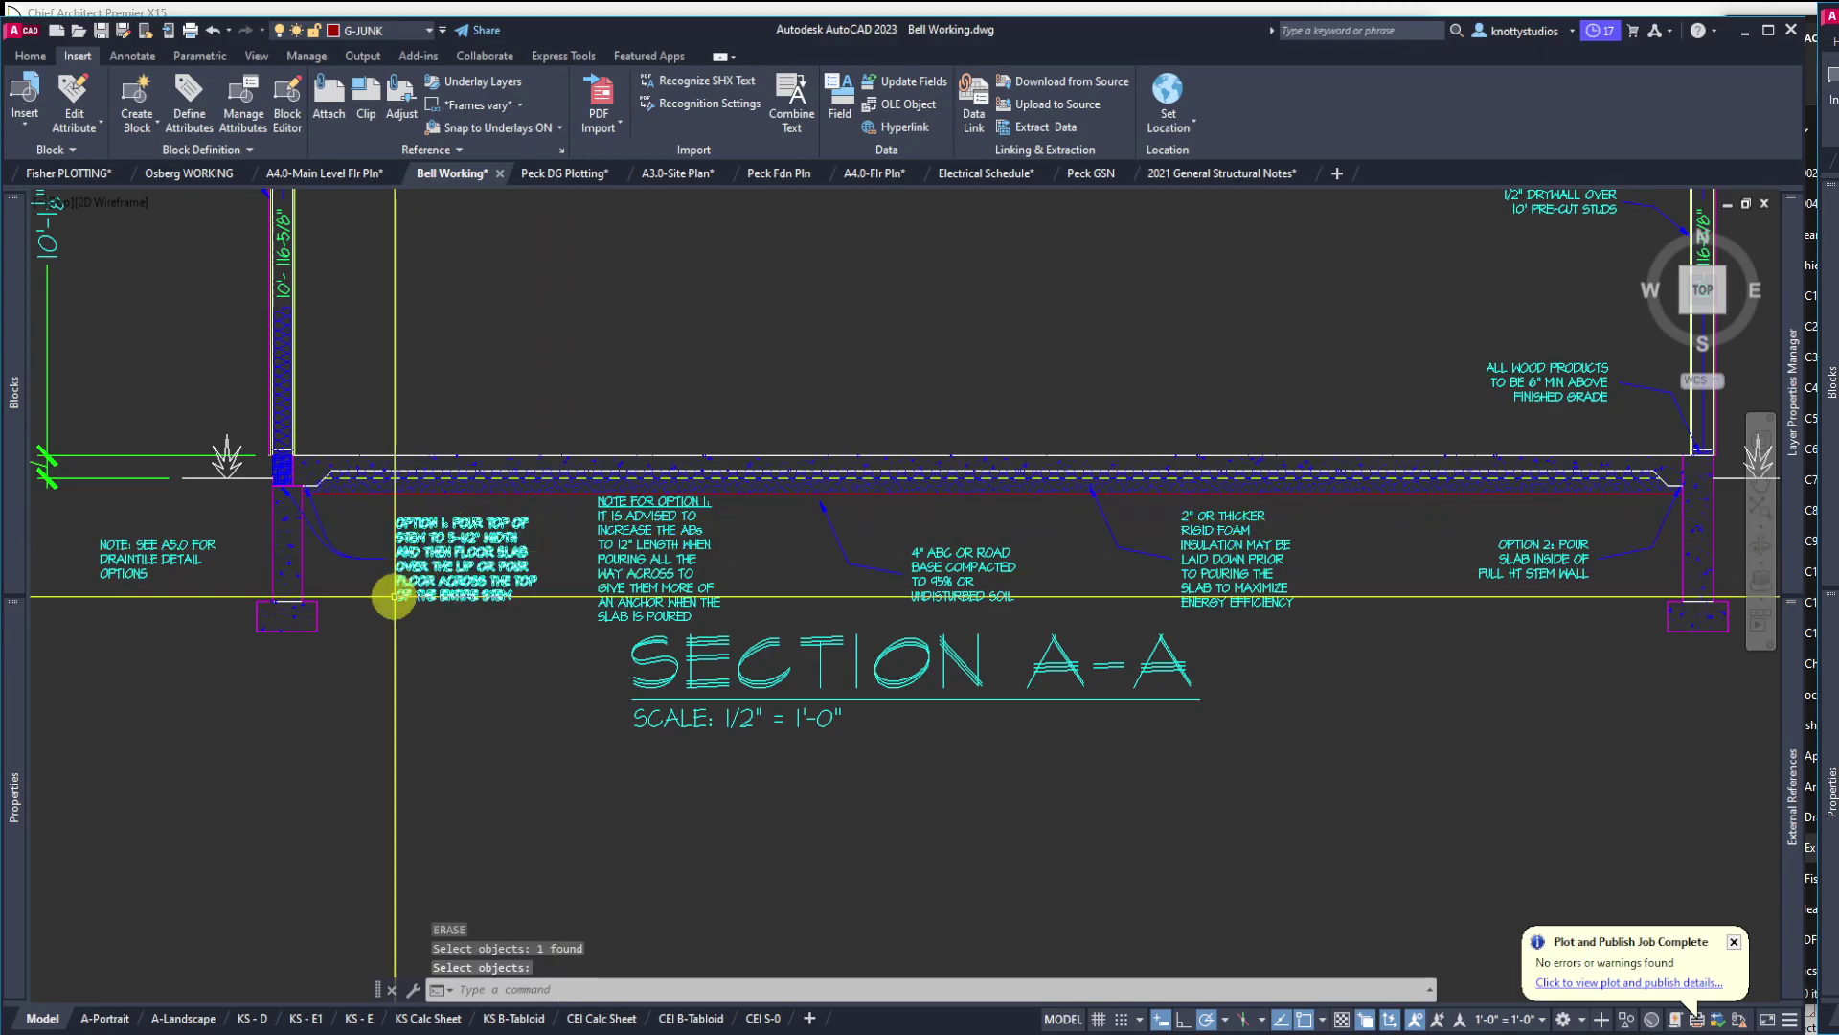
# Trim the magenta stem-wall line where it extends above the slab edge at Section A-A's corner
pyautogui.scroll(-4, 402, 535)
pyautogui.scroll(10, 901, 517)
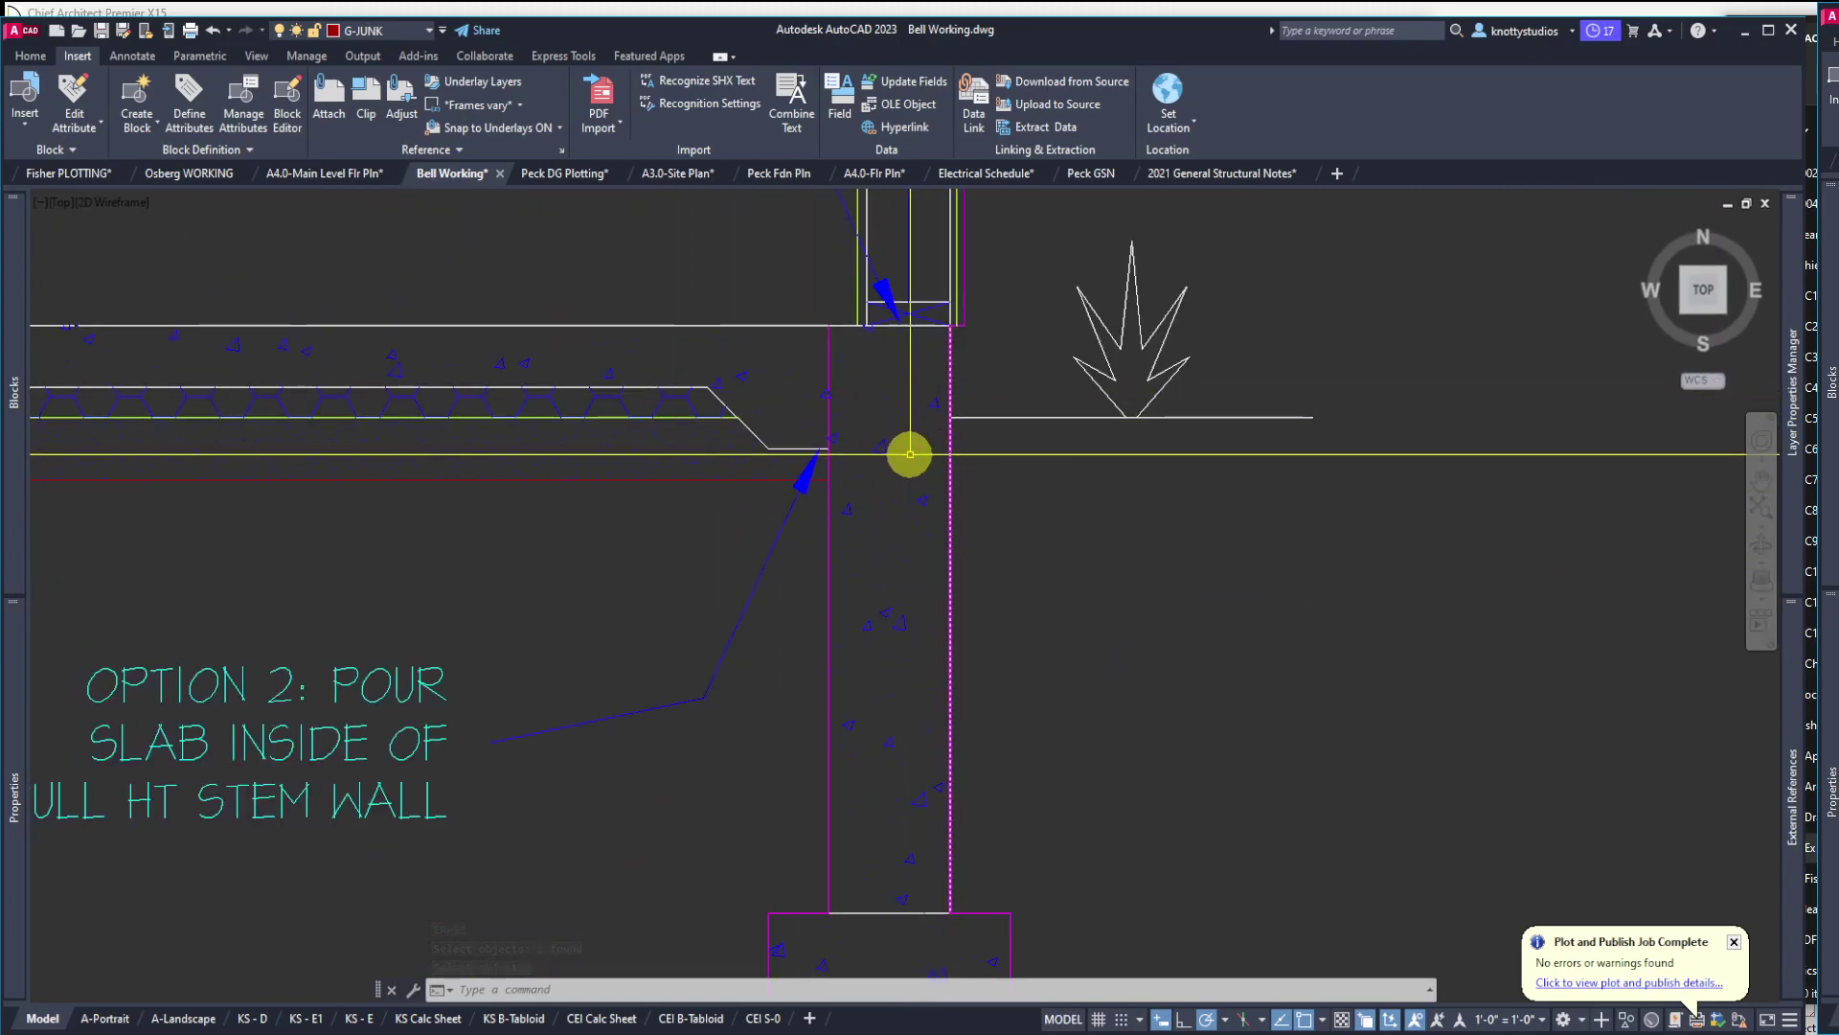
pyautogui.scroll(2, 1016, 303)
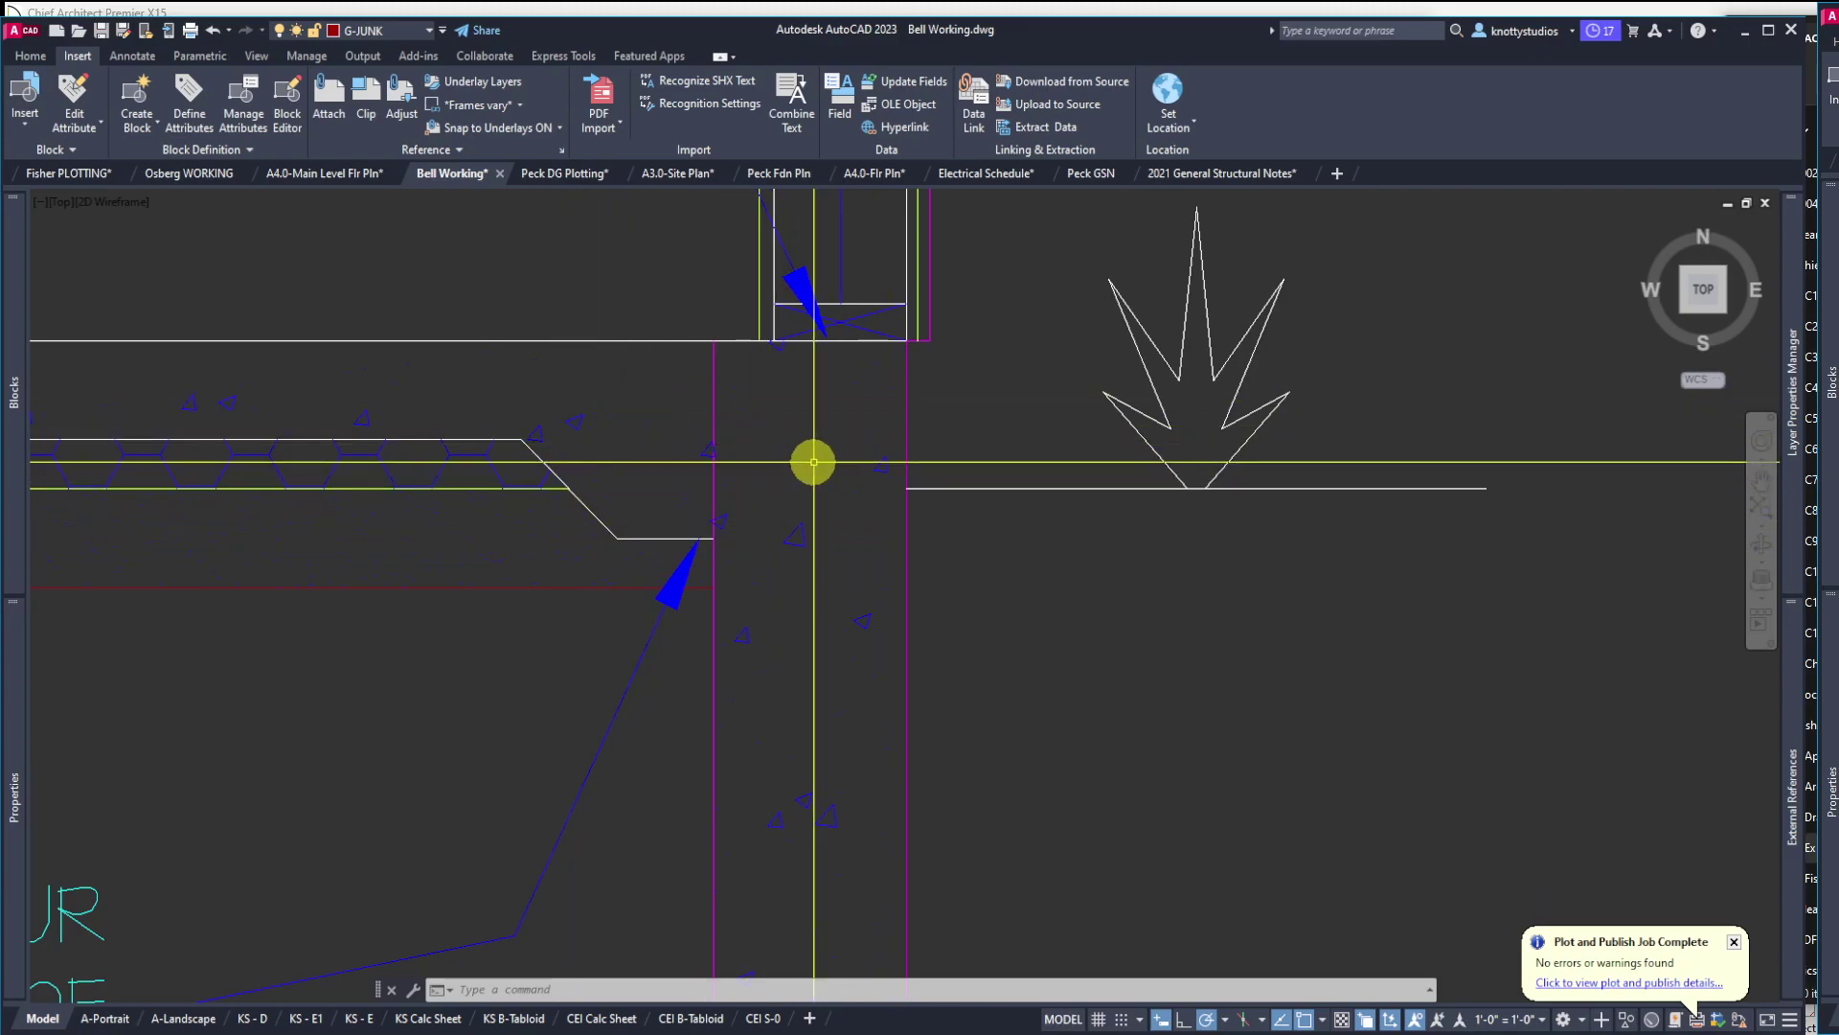
pyautogui.scroll(-2, 663, 339)
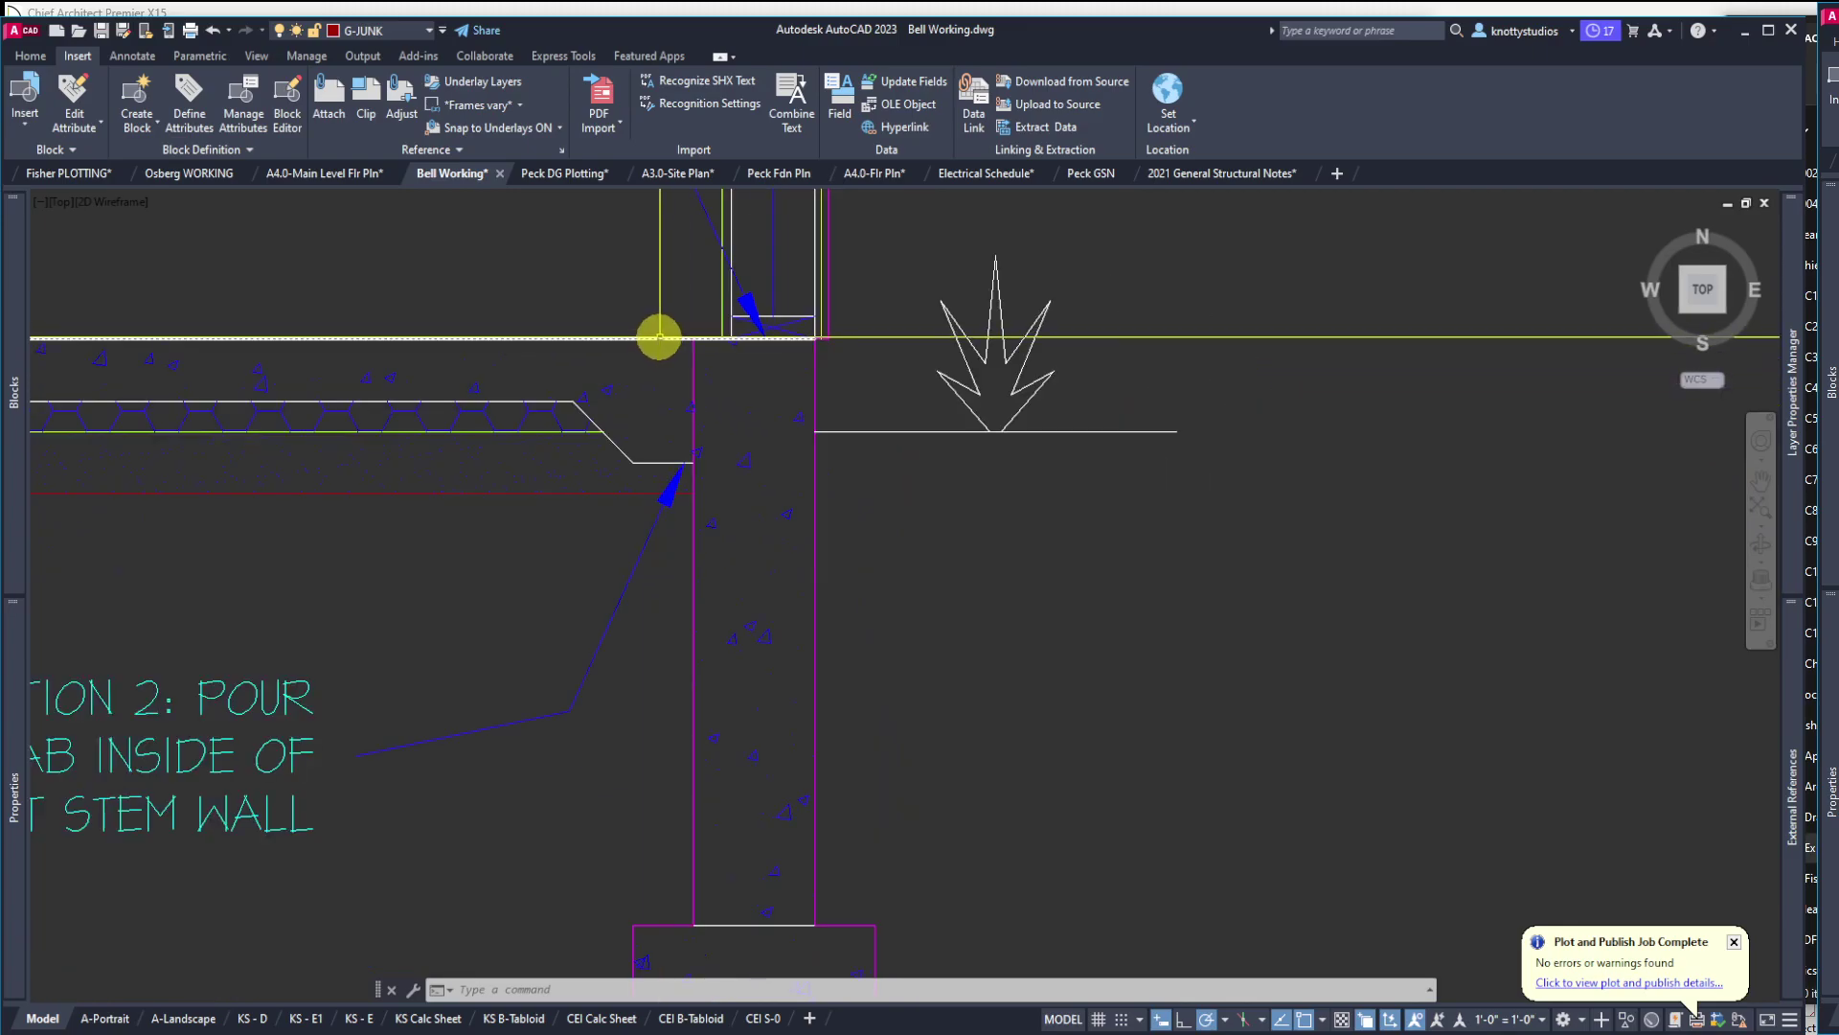
pyautogui.scroll(5, 709, 431)
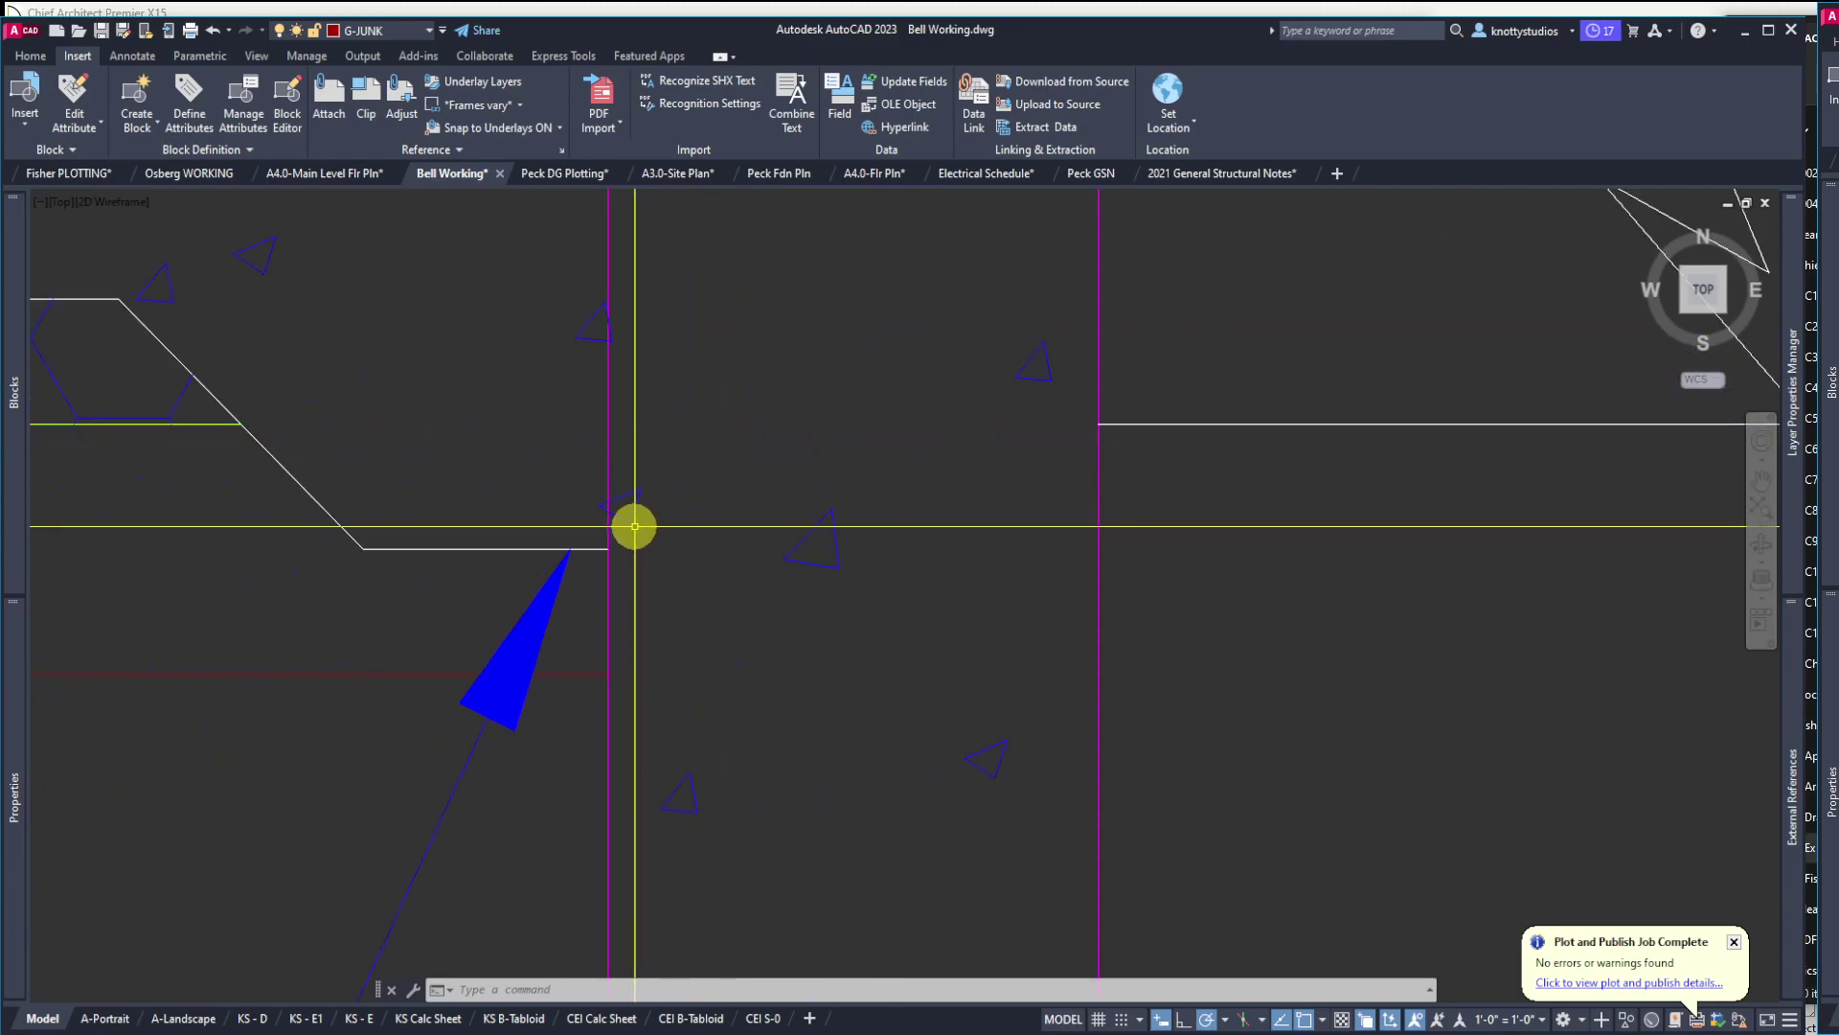
pyautogui.write('tr')
pyautogui.press('Return')
pyautogui.press('Return')
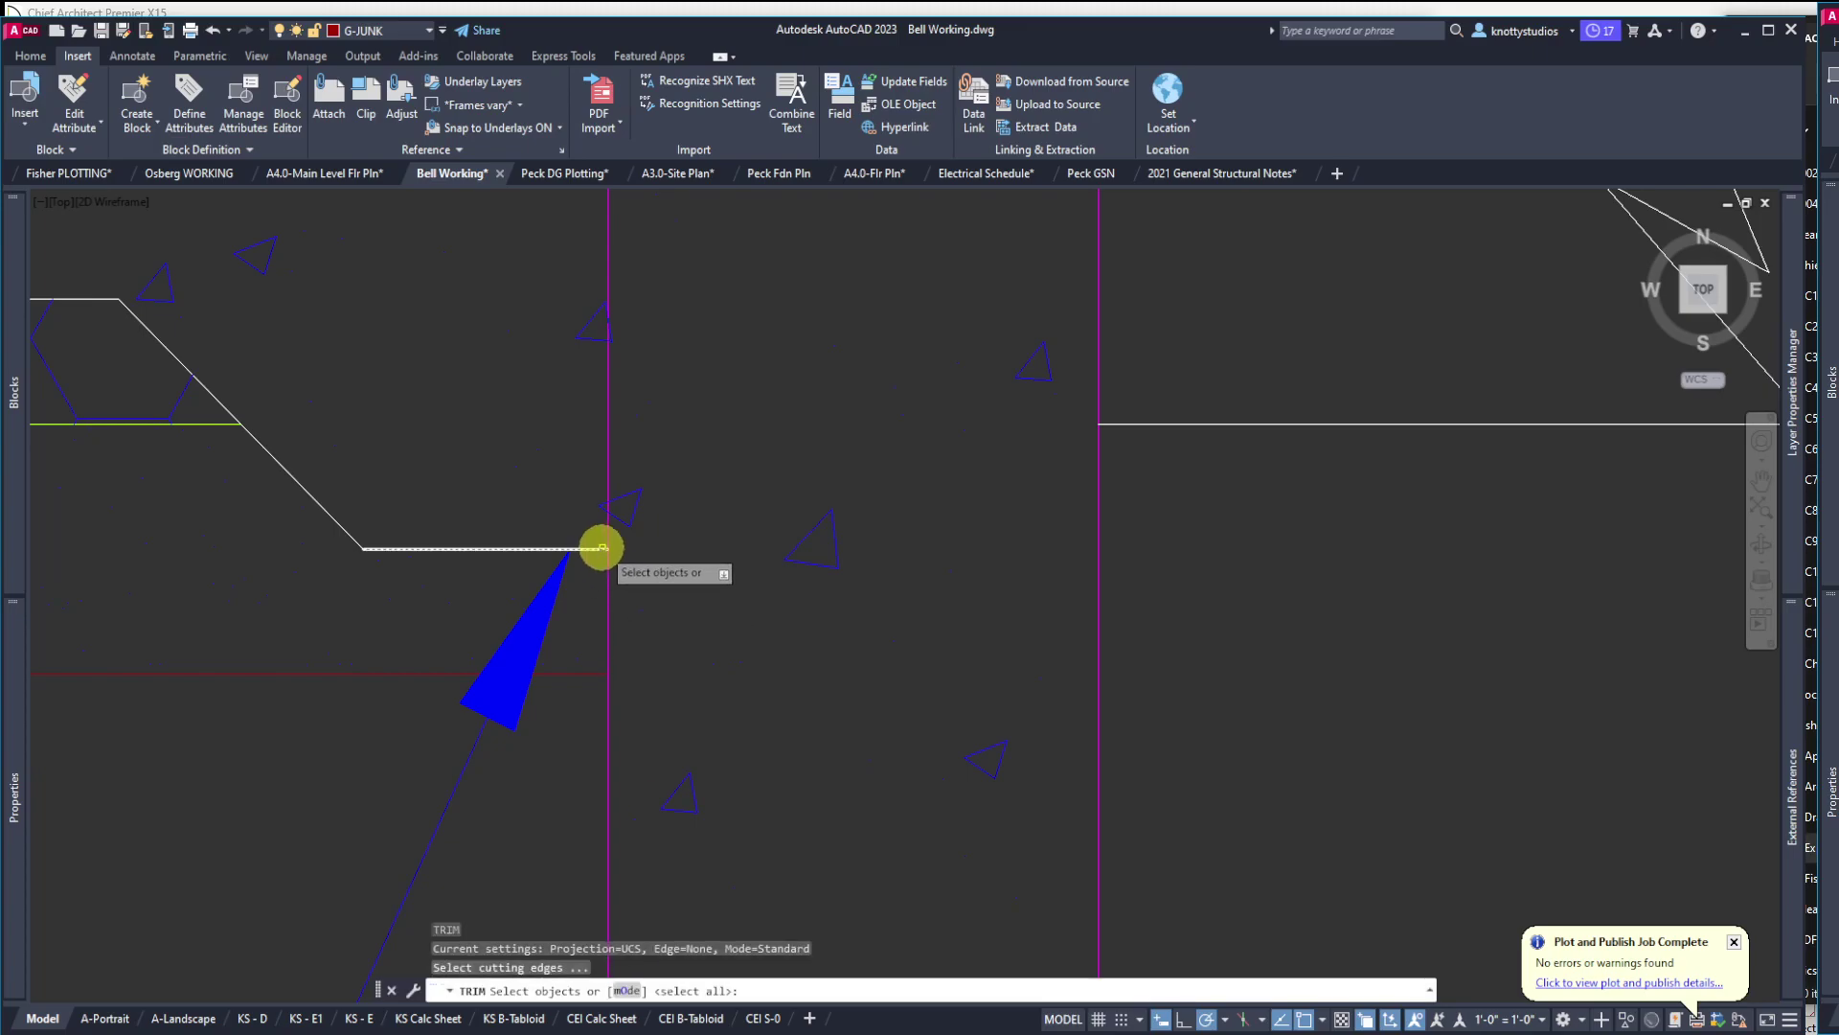
pyautogui.click(608, 464)
pyautogui.scroll(-5, 578, 478)
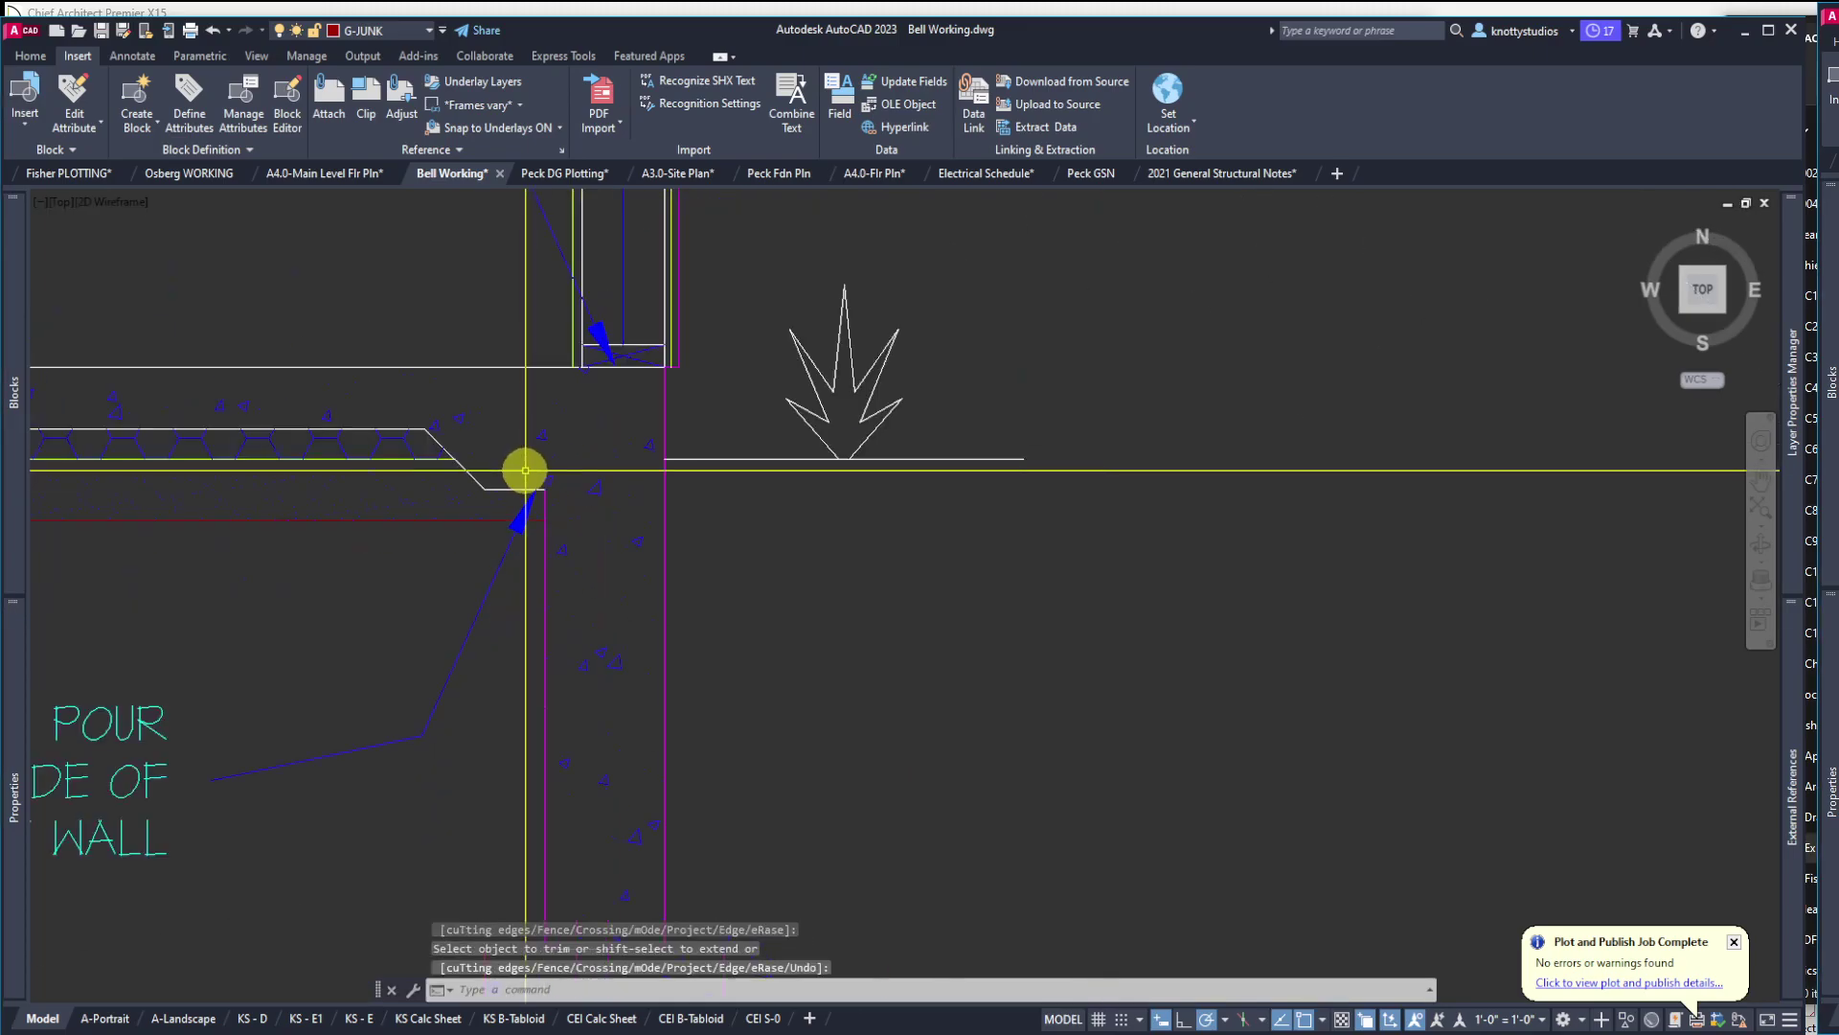
pyautogui.scroll(-3, 541, 441)
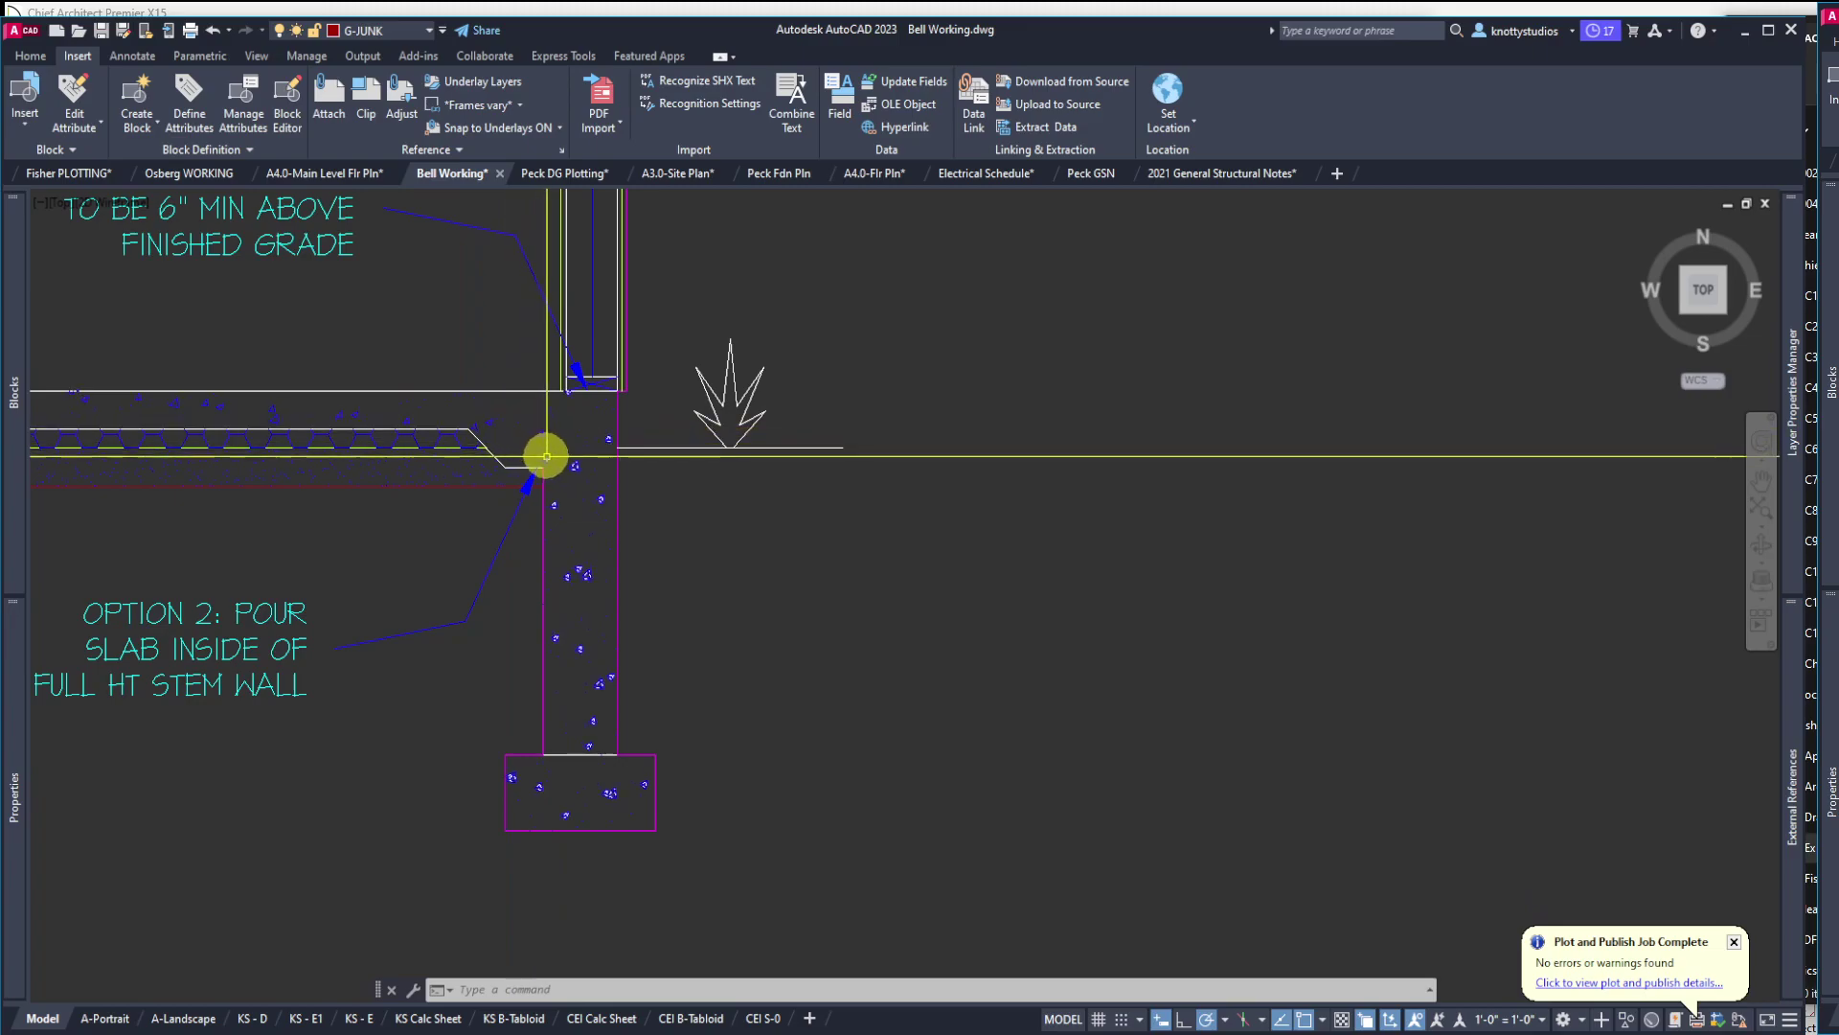
pyautogui.scroll(2, 547, 457)
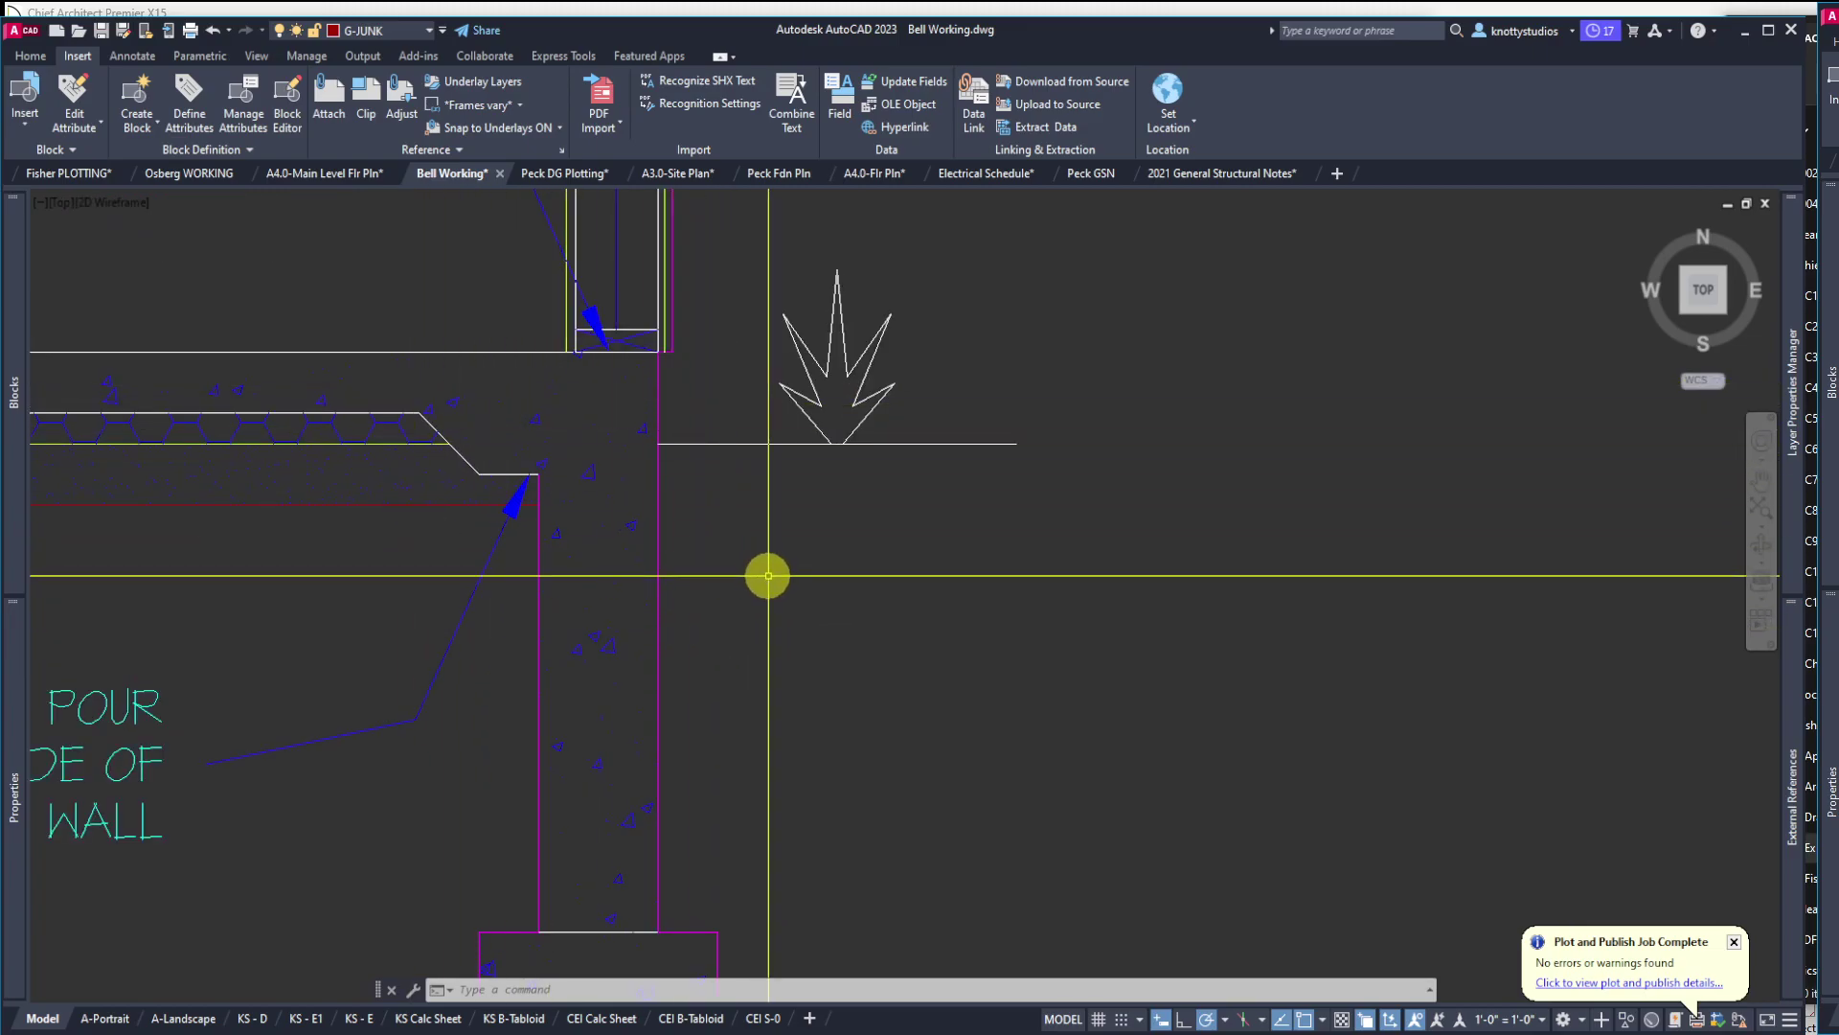
pyautogui.scroll(2, 501, 460)
pyautogui.scroll(4, 603, 462)
pyautogui.scroll(-2, 603, 461)
# Clear the slab hatch selection and open the OPTION 2 stem-wall note in the MText editor
pyautogui.click(595, 411)
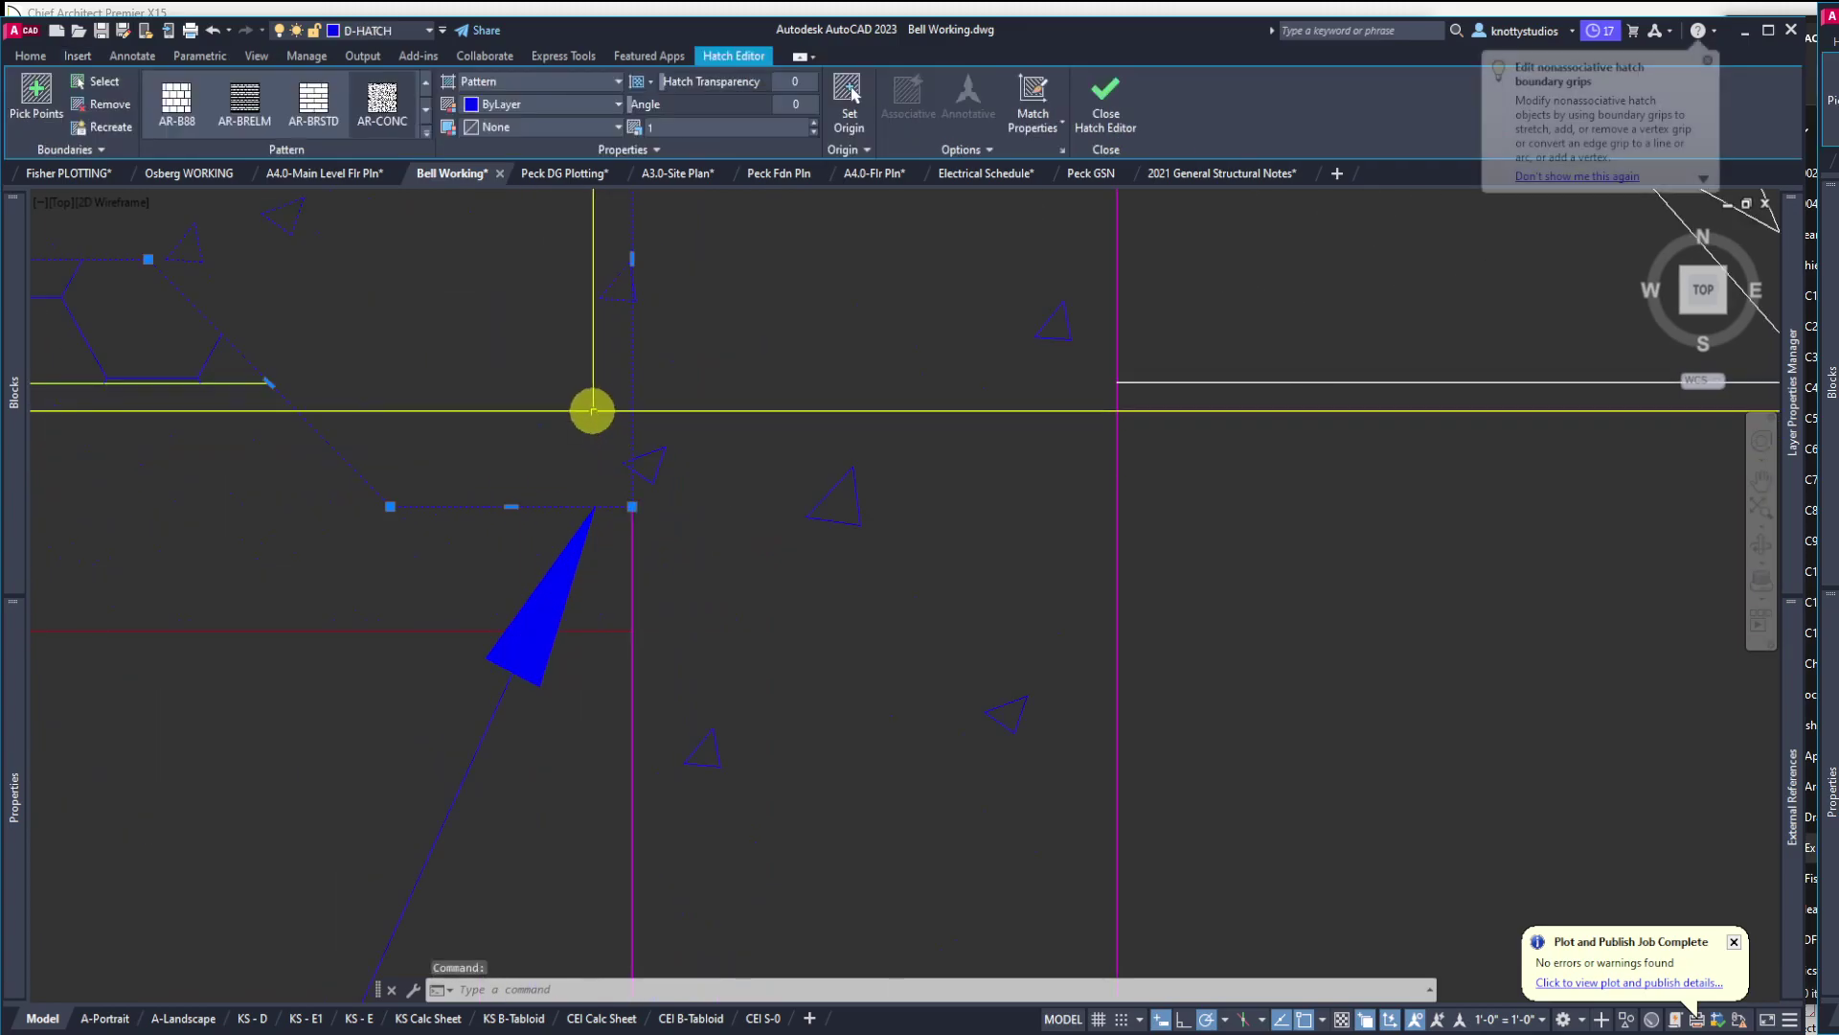
pyautogui.scroll(-3, 706, 505)
pyautogui.scroll(-2, 706, 506)
pyautogui.scroll(-2, 900, 526)
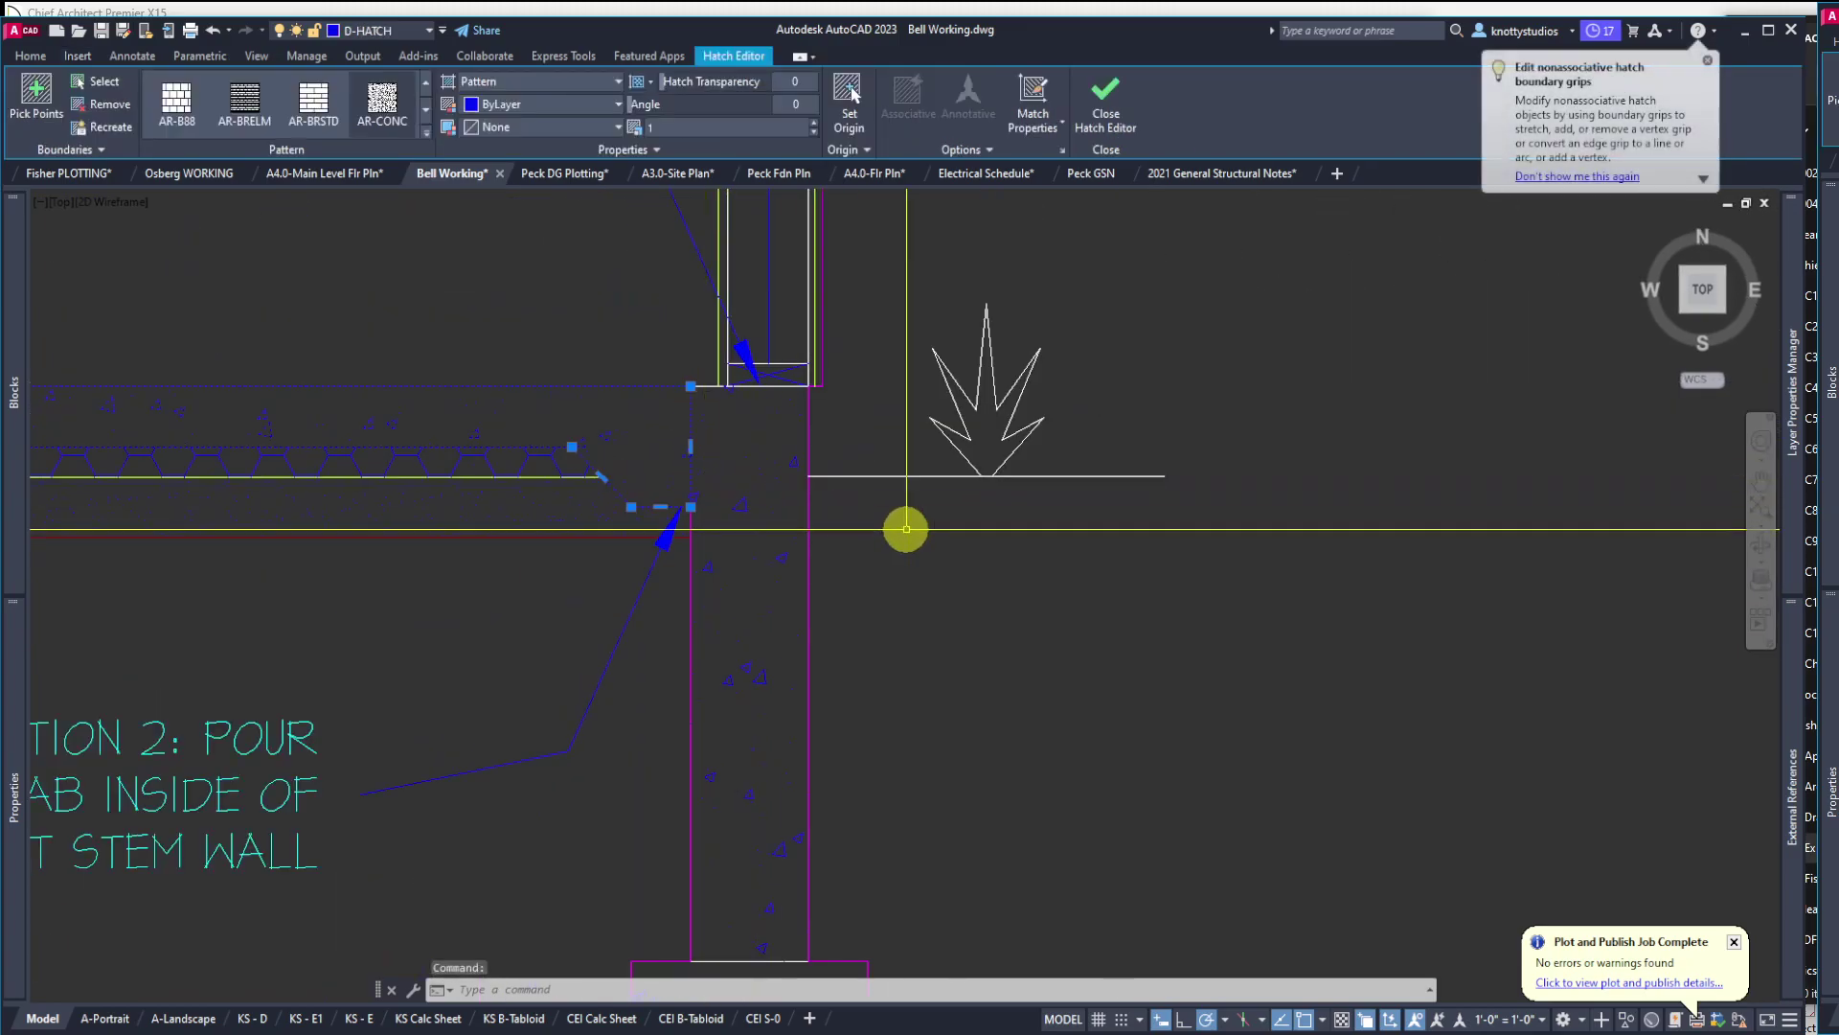
pyautogui.press('Escape')
pyautogui.scroll(-2, 934, 546)
pyautogui.scroll(-2, 934, 546)
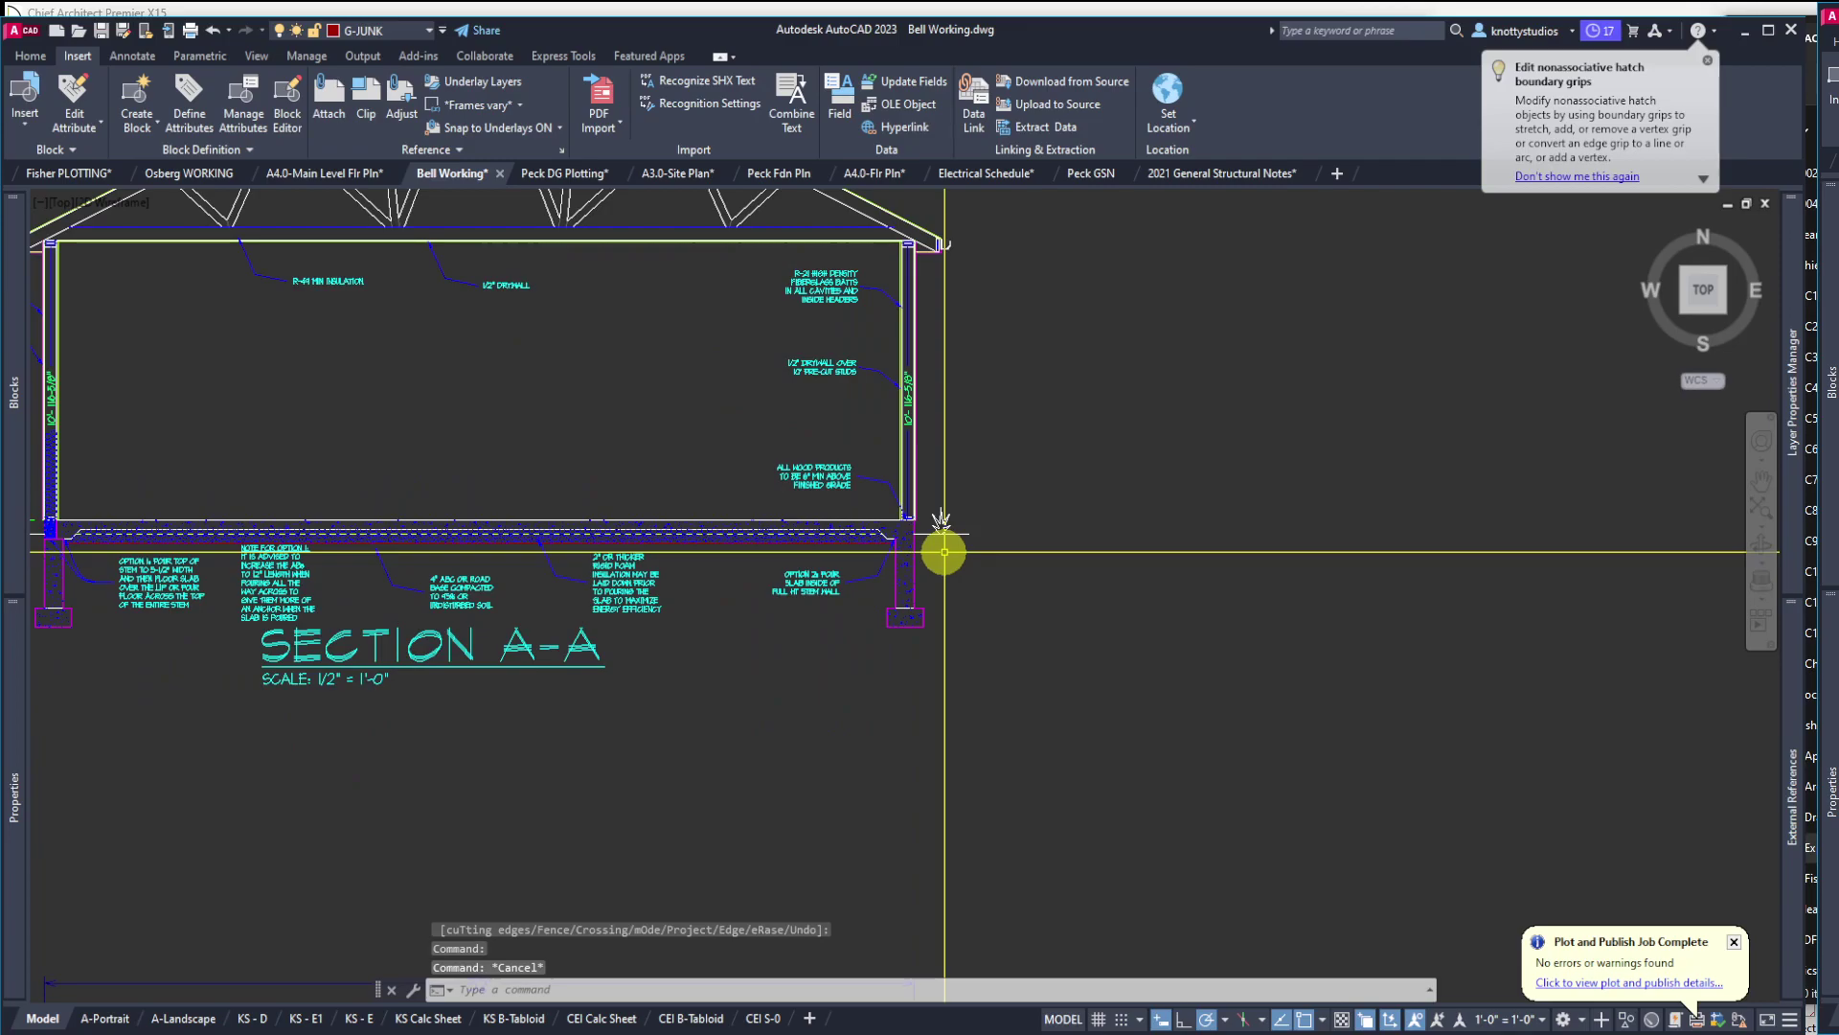
pyautogui.scroll(2, 934, 547)
pyautogui.scroll(2, 934, 548)
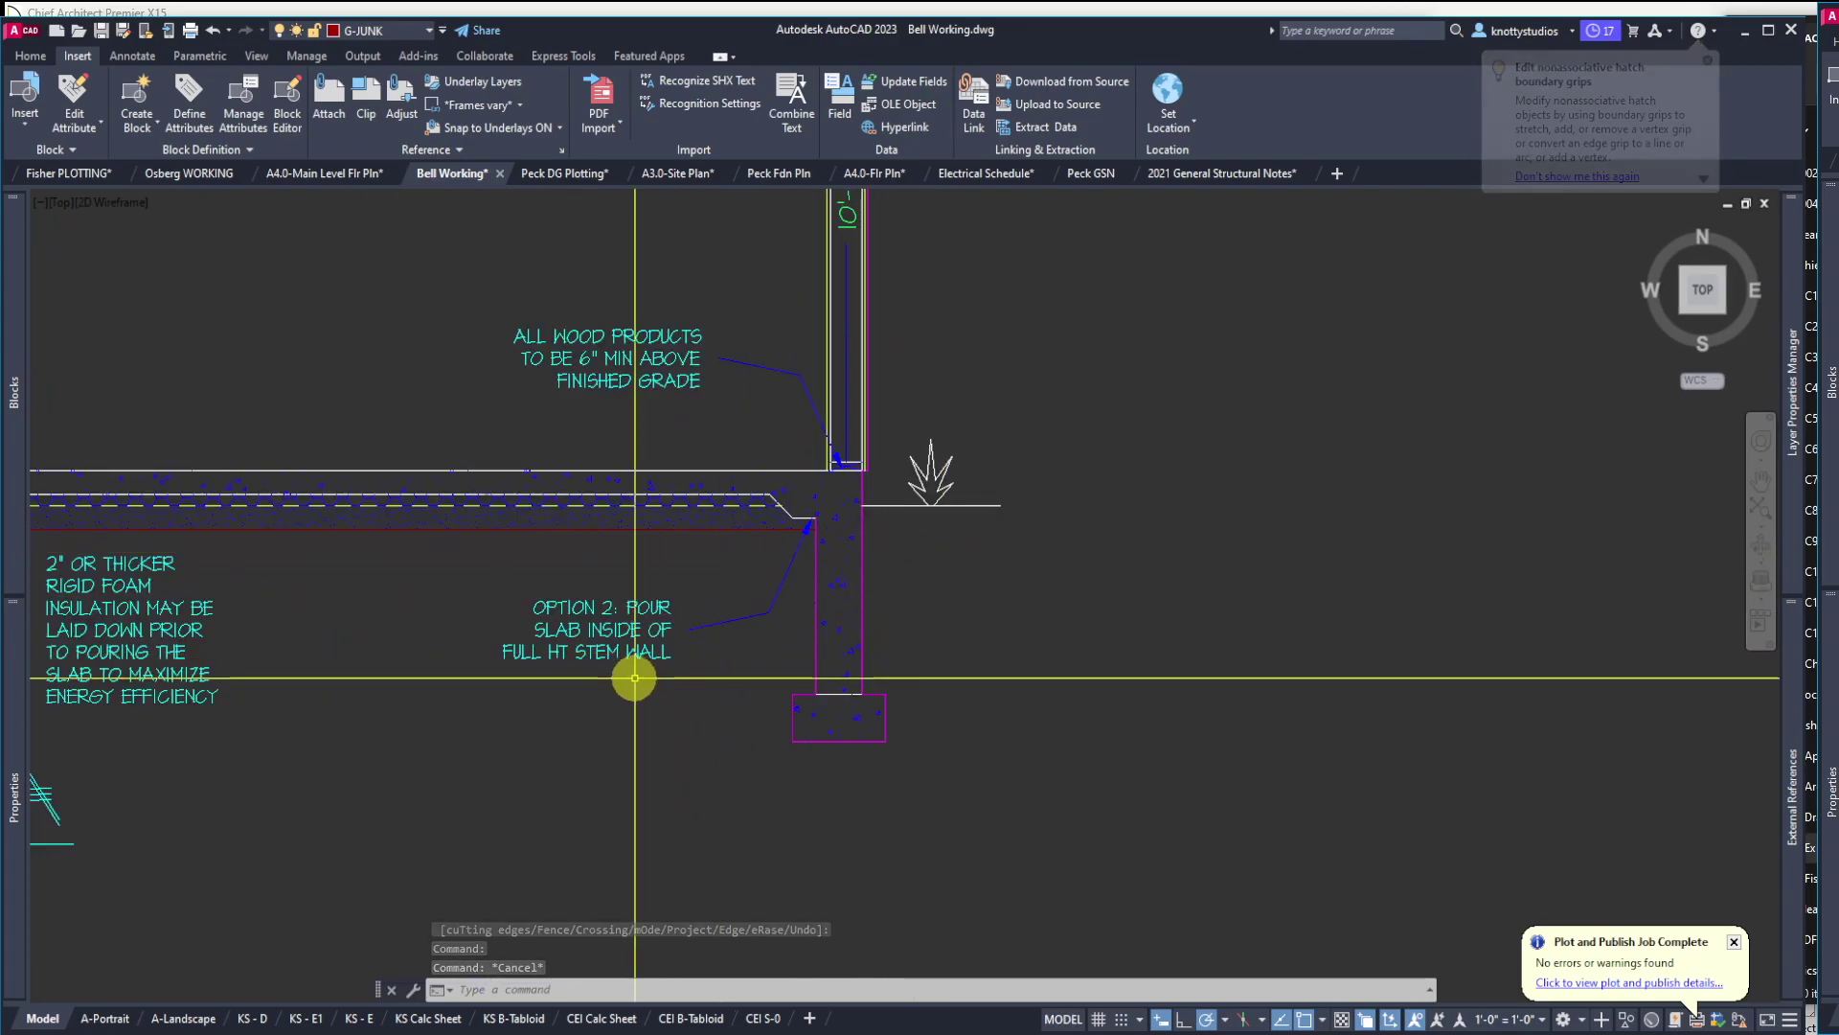
pyautogui.scroll(2, 604, 654)
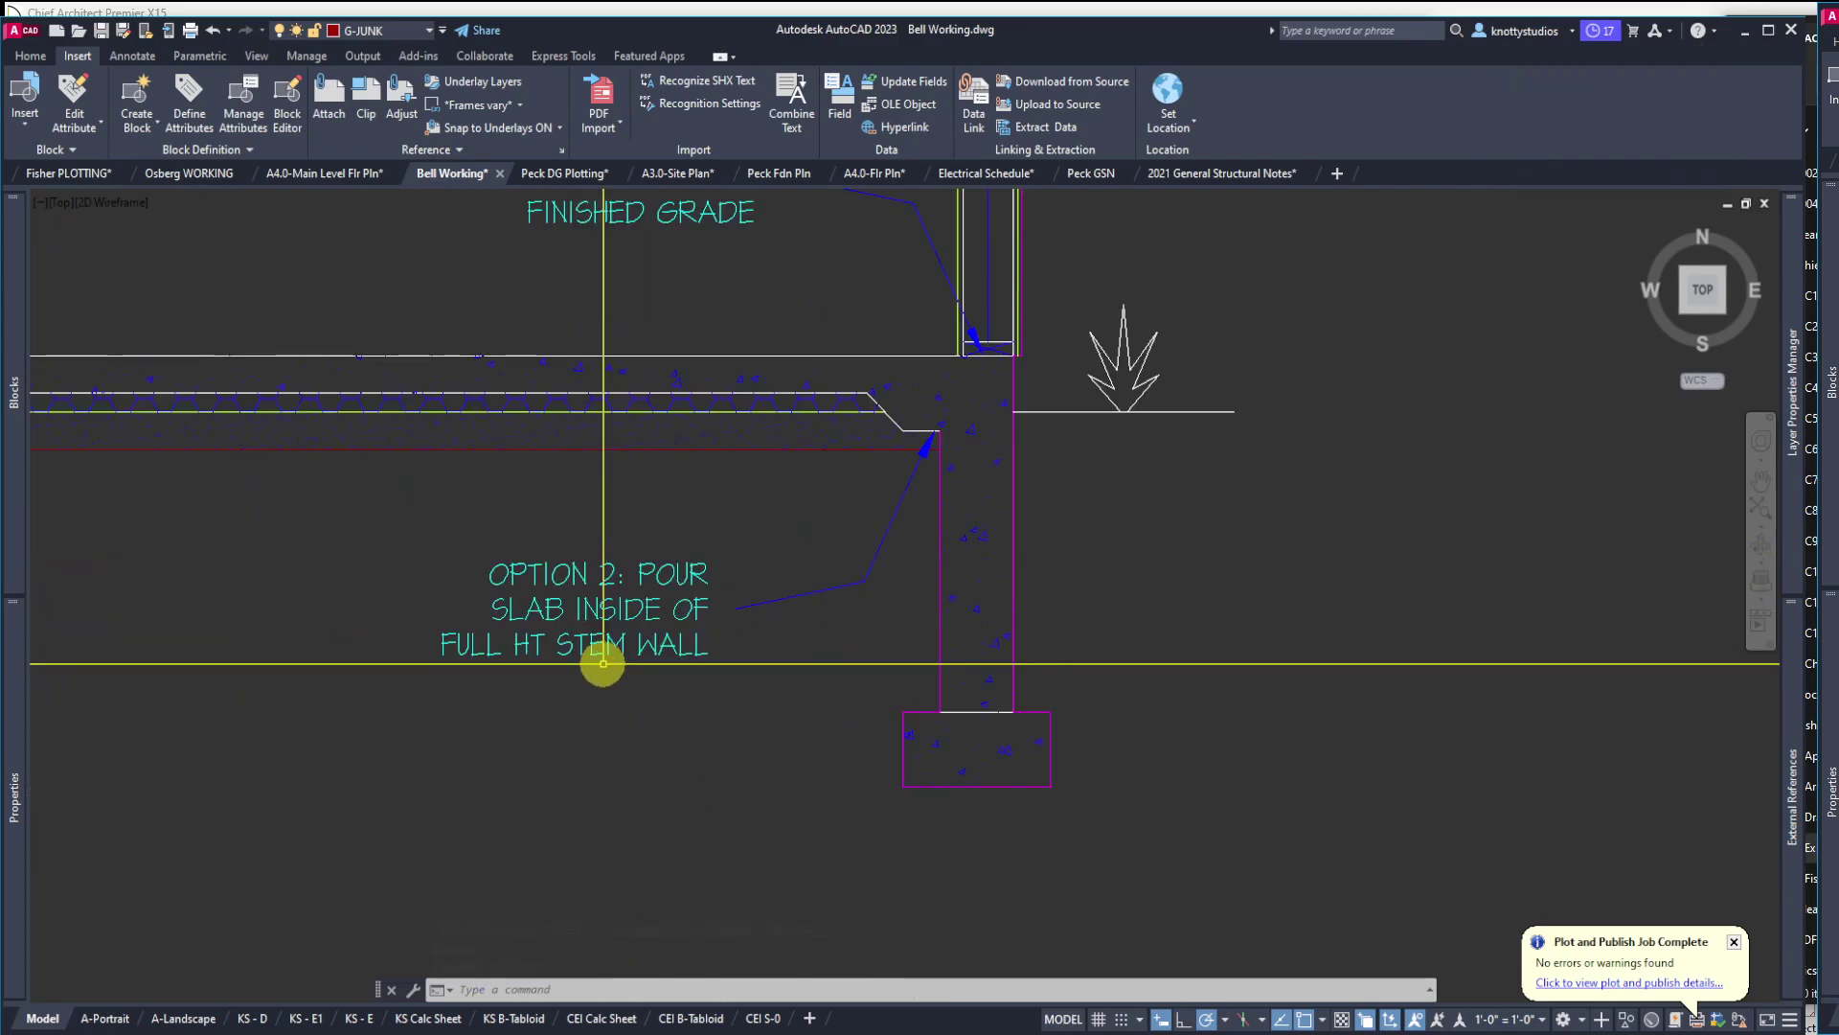
pyautogui.click(605, 651)
pyautogui.doubleClick(605, 651)
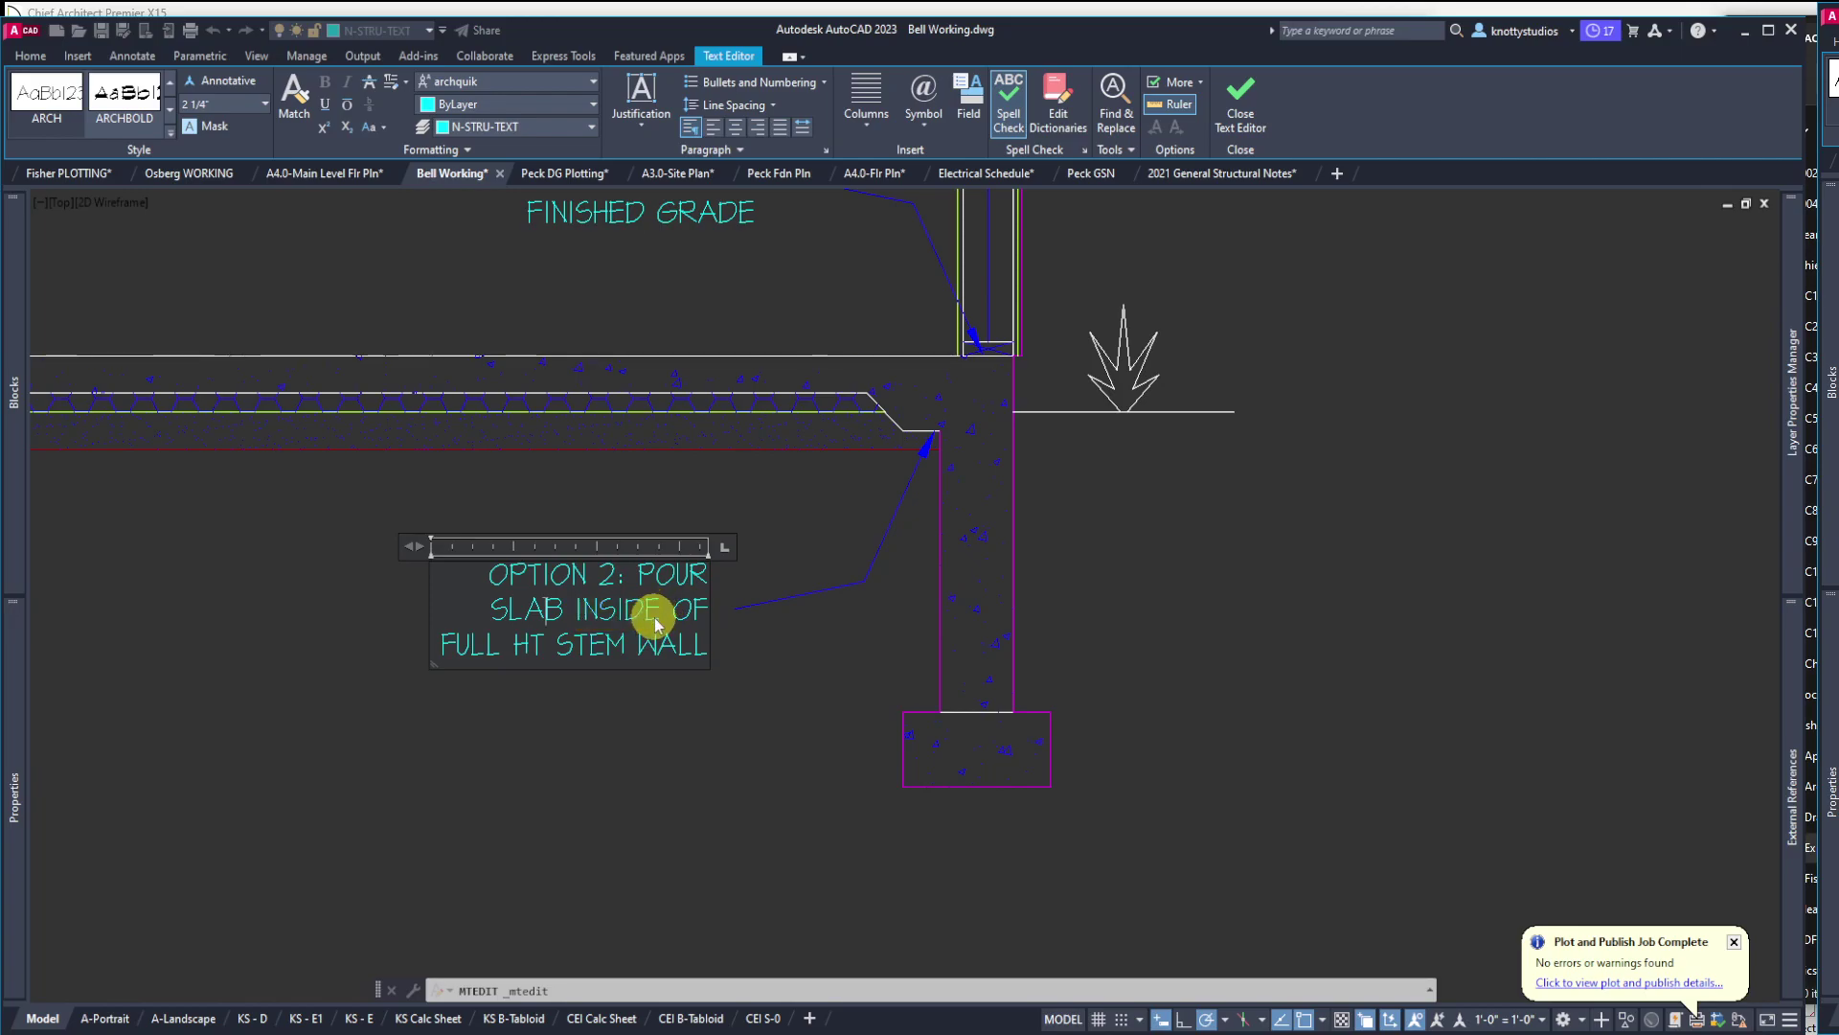
# Change the note from INSIDE OF FULL HT to read 'POUR SLAB ON TOP OF STEM WALL'
pyautogui.write('ON TOP')
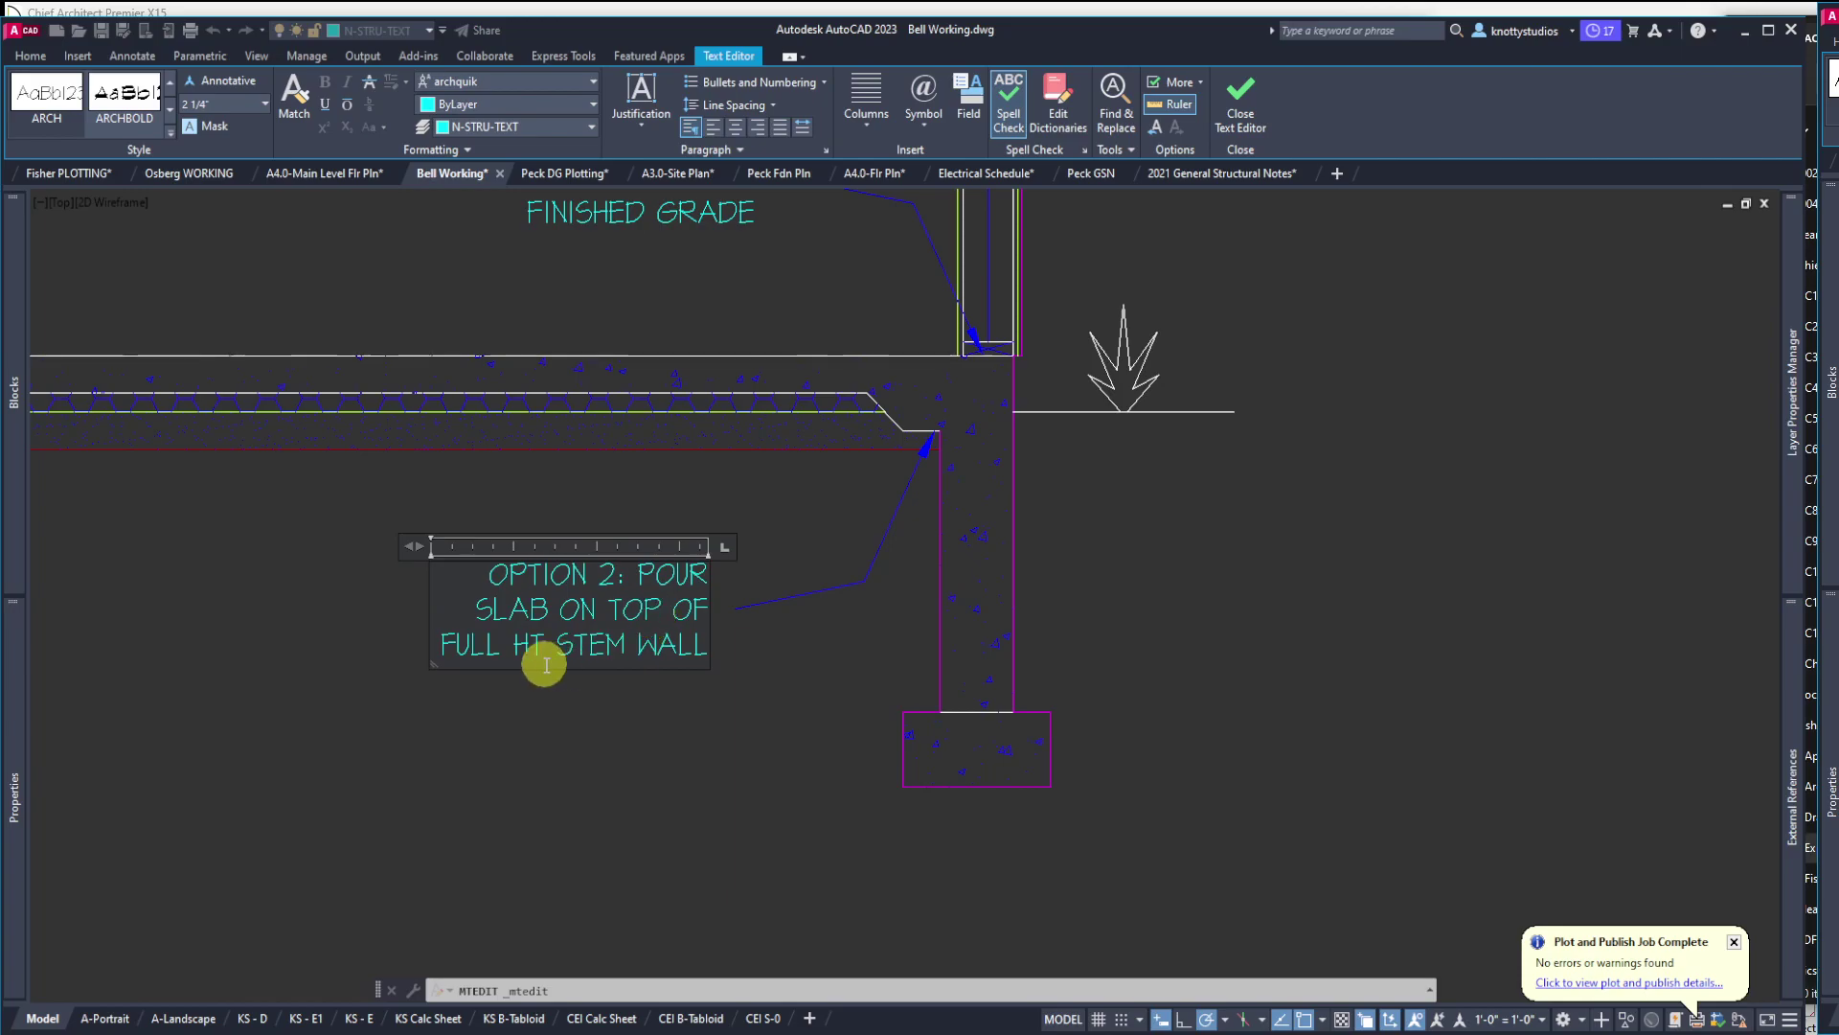
pyautogui.moveTo(556, 647); pyautogui.dragTo(444, 645)
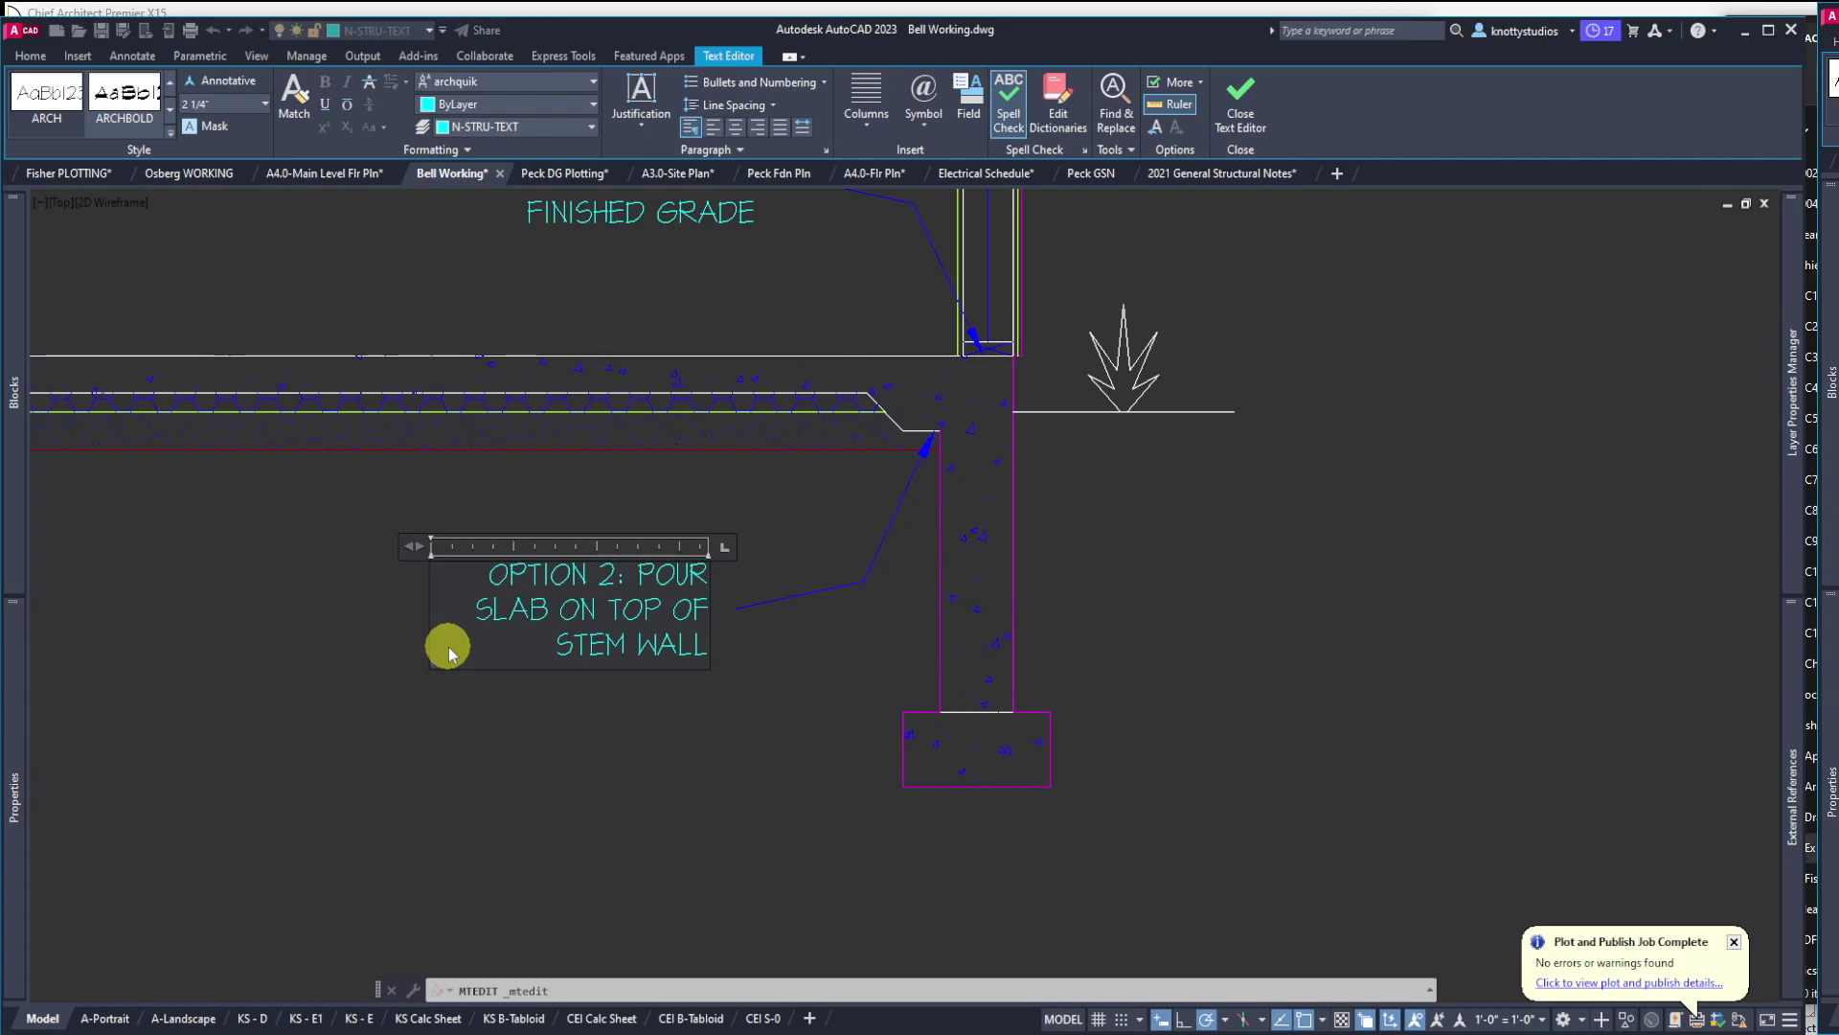
pyautogui.click(611, 721)
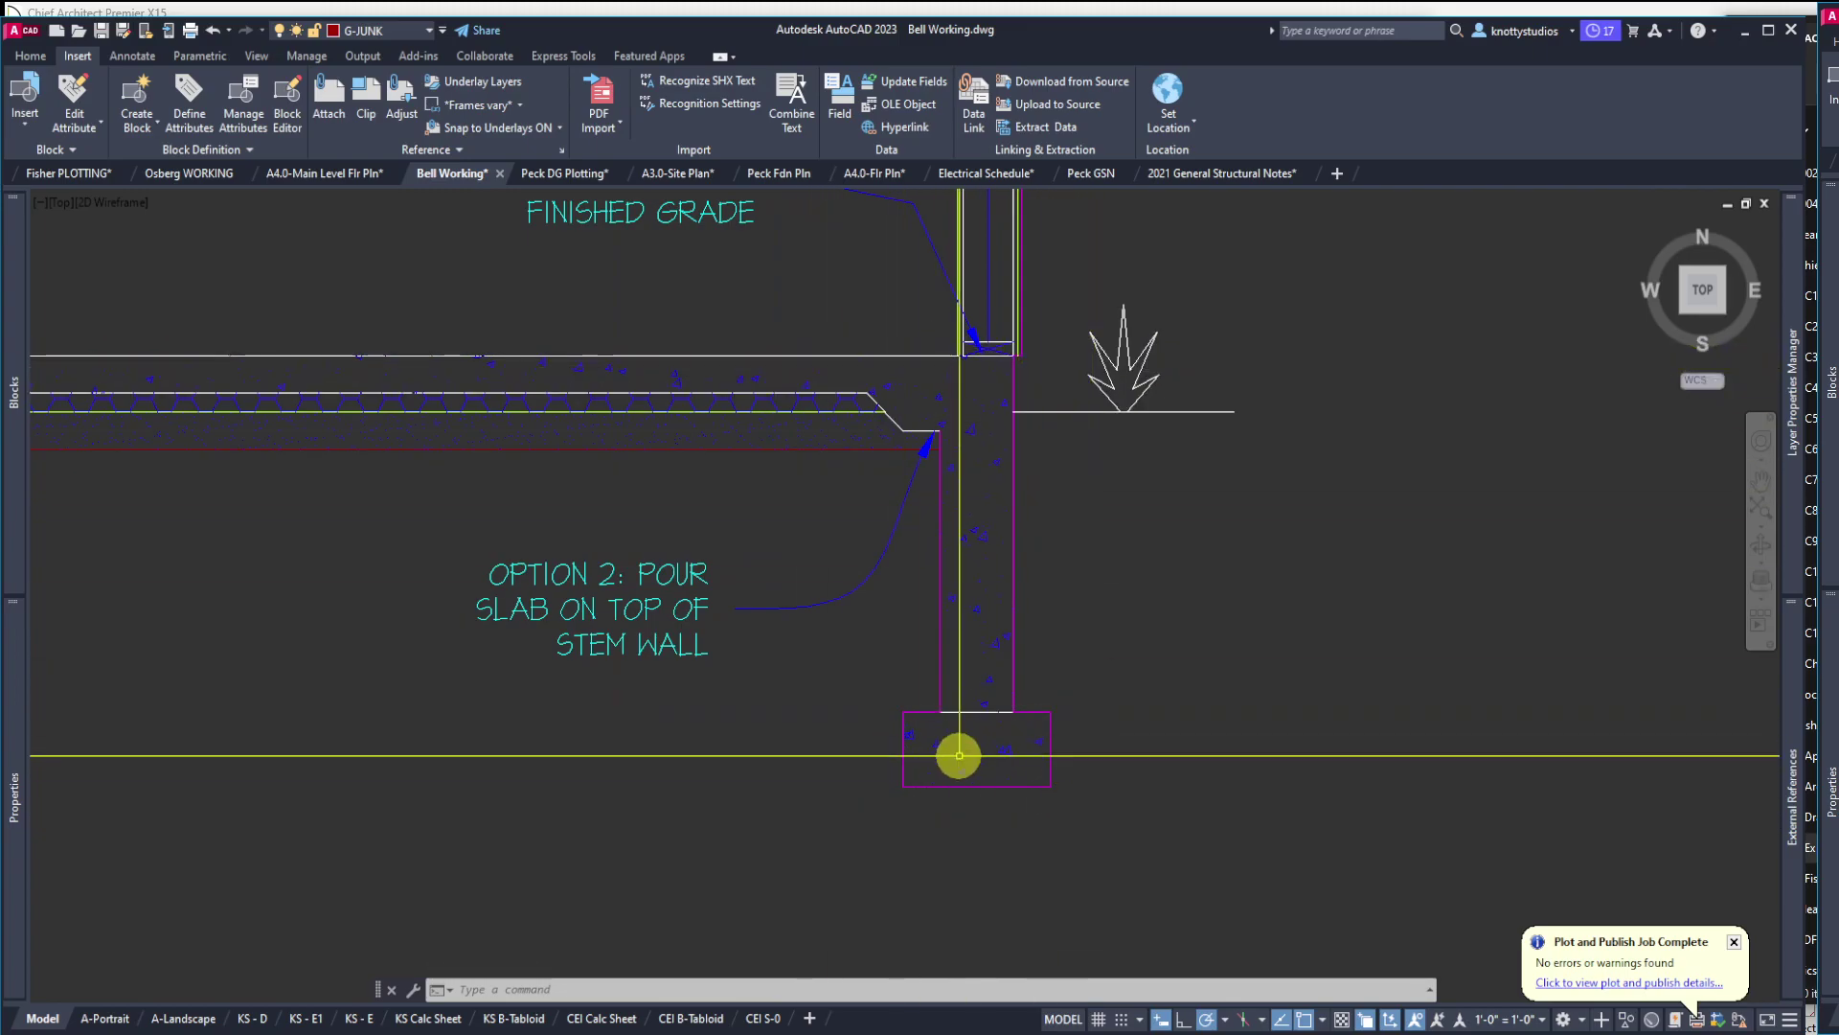
# Zoom to the drawing extents and save Bell Working.dwg
pyautogui.scroll(-3, 1128, 697)
pyautogui.scroll(-3, 1128, 698)
pyautogui.scroll(-3, 1129, 697)
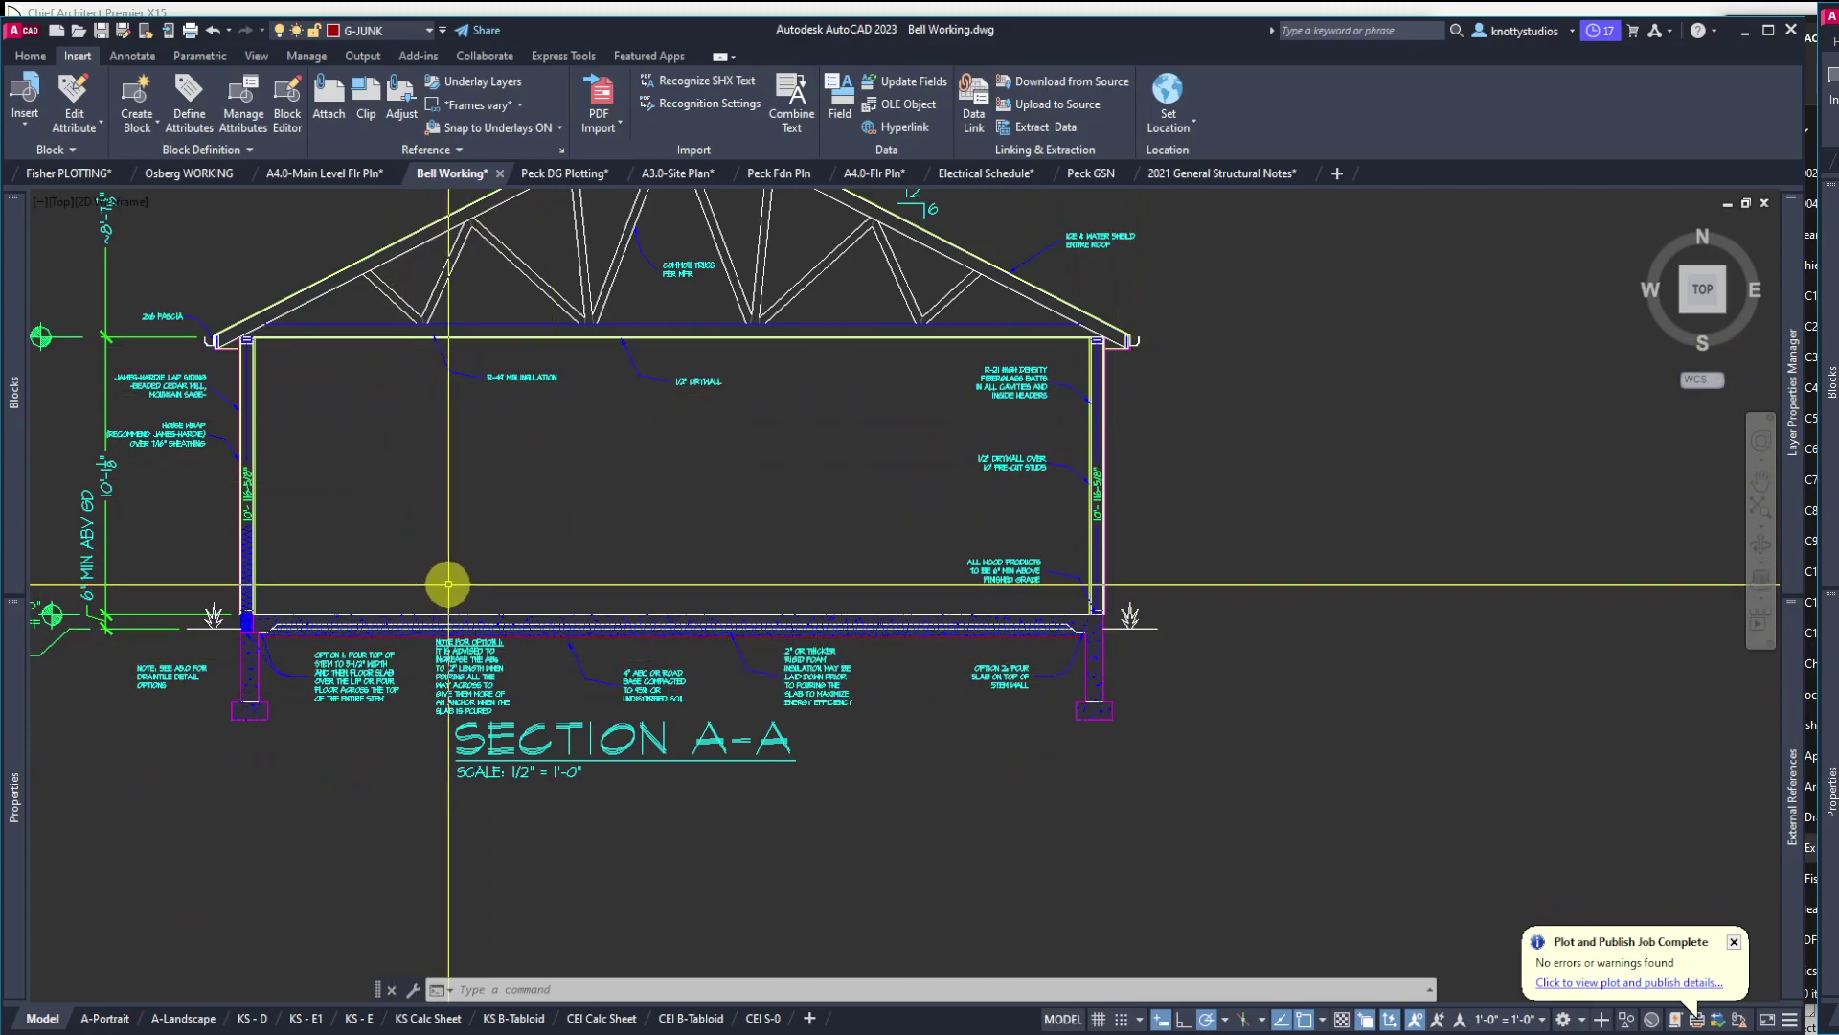
pyautogui.write('z')
pyautogui.press('Return')
pyautogui.write('e')
pyautogui.press('Return')
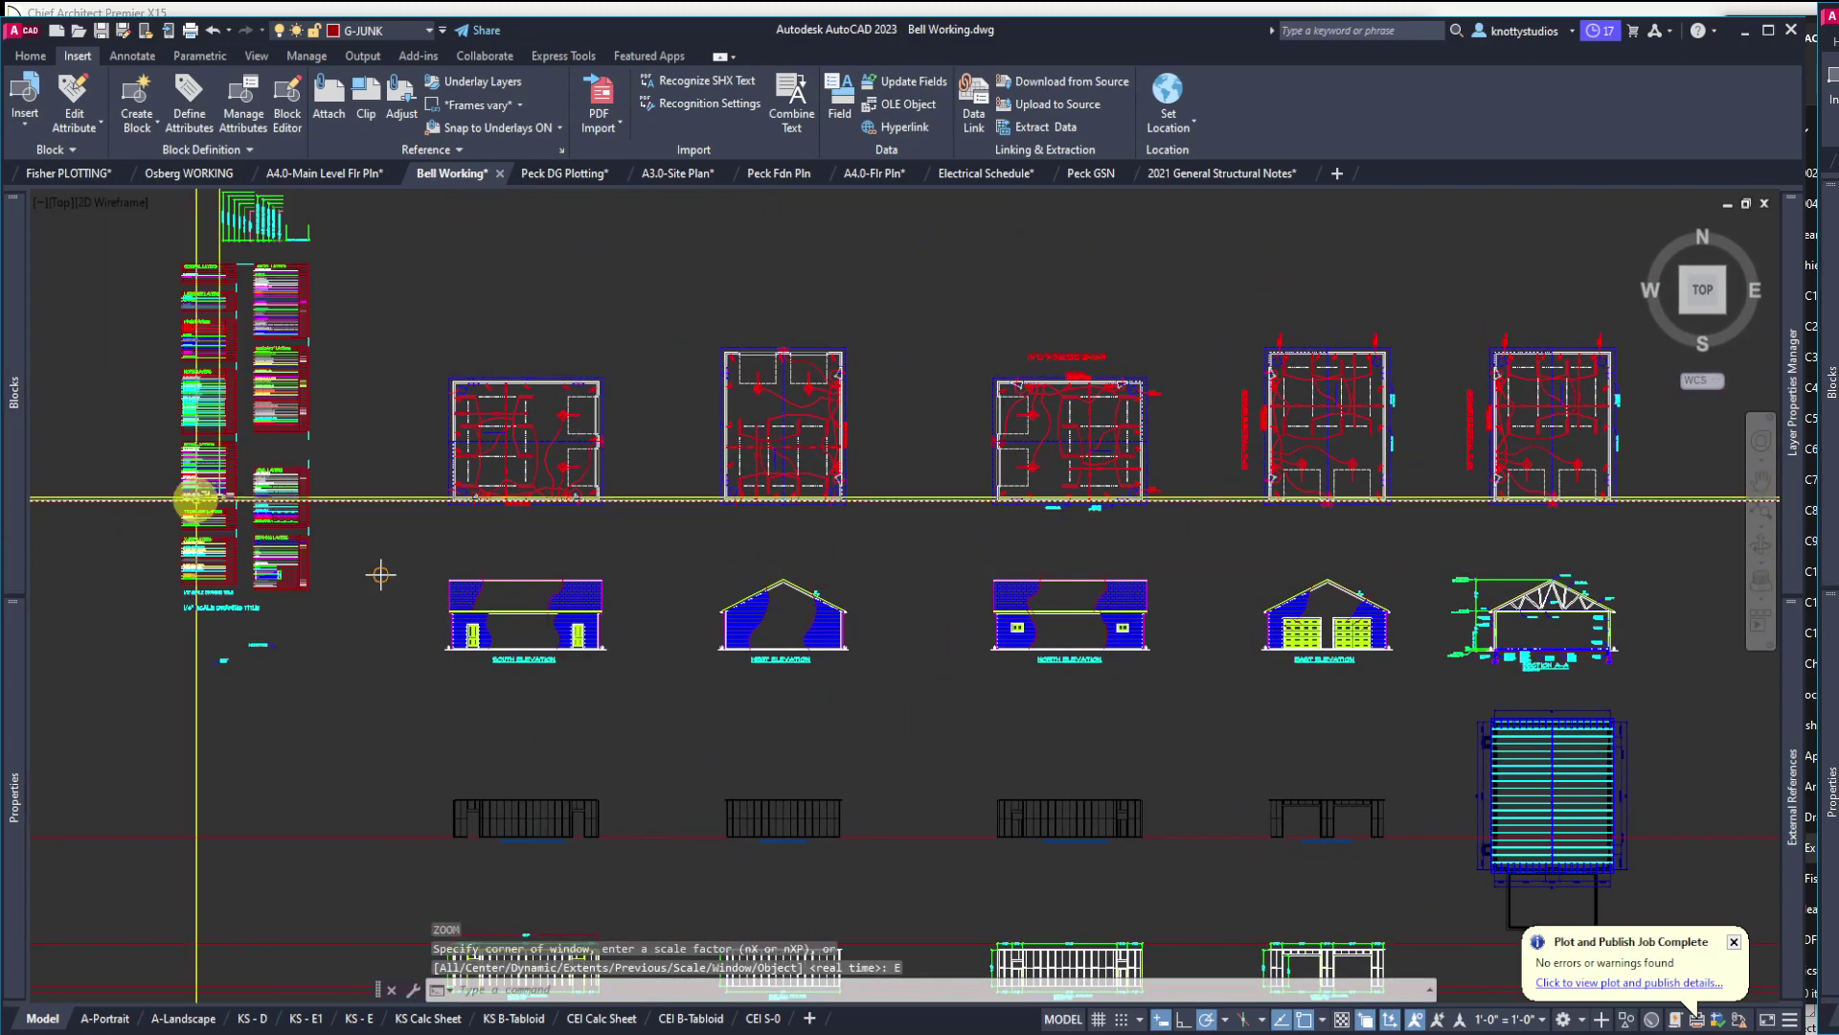
pyautogui.click(101, 31)
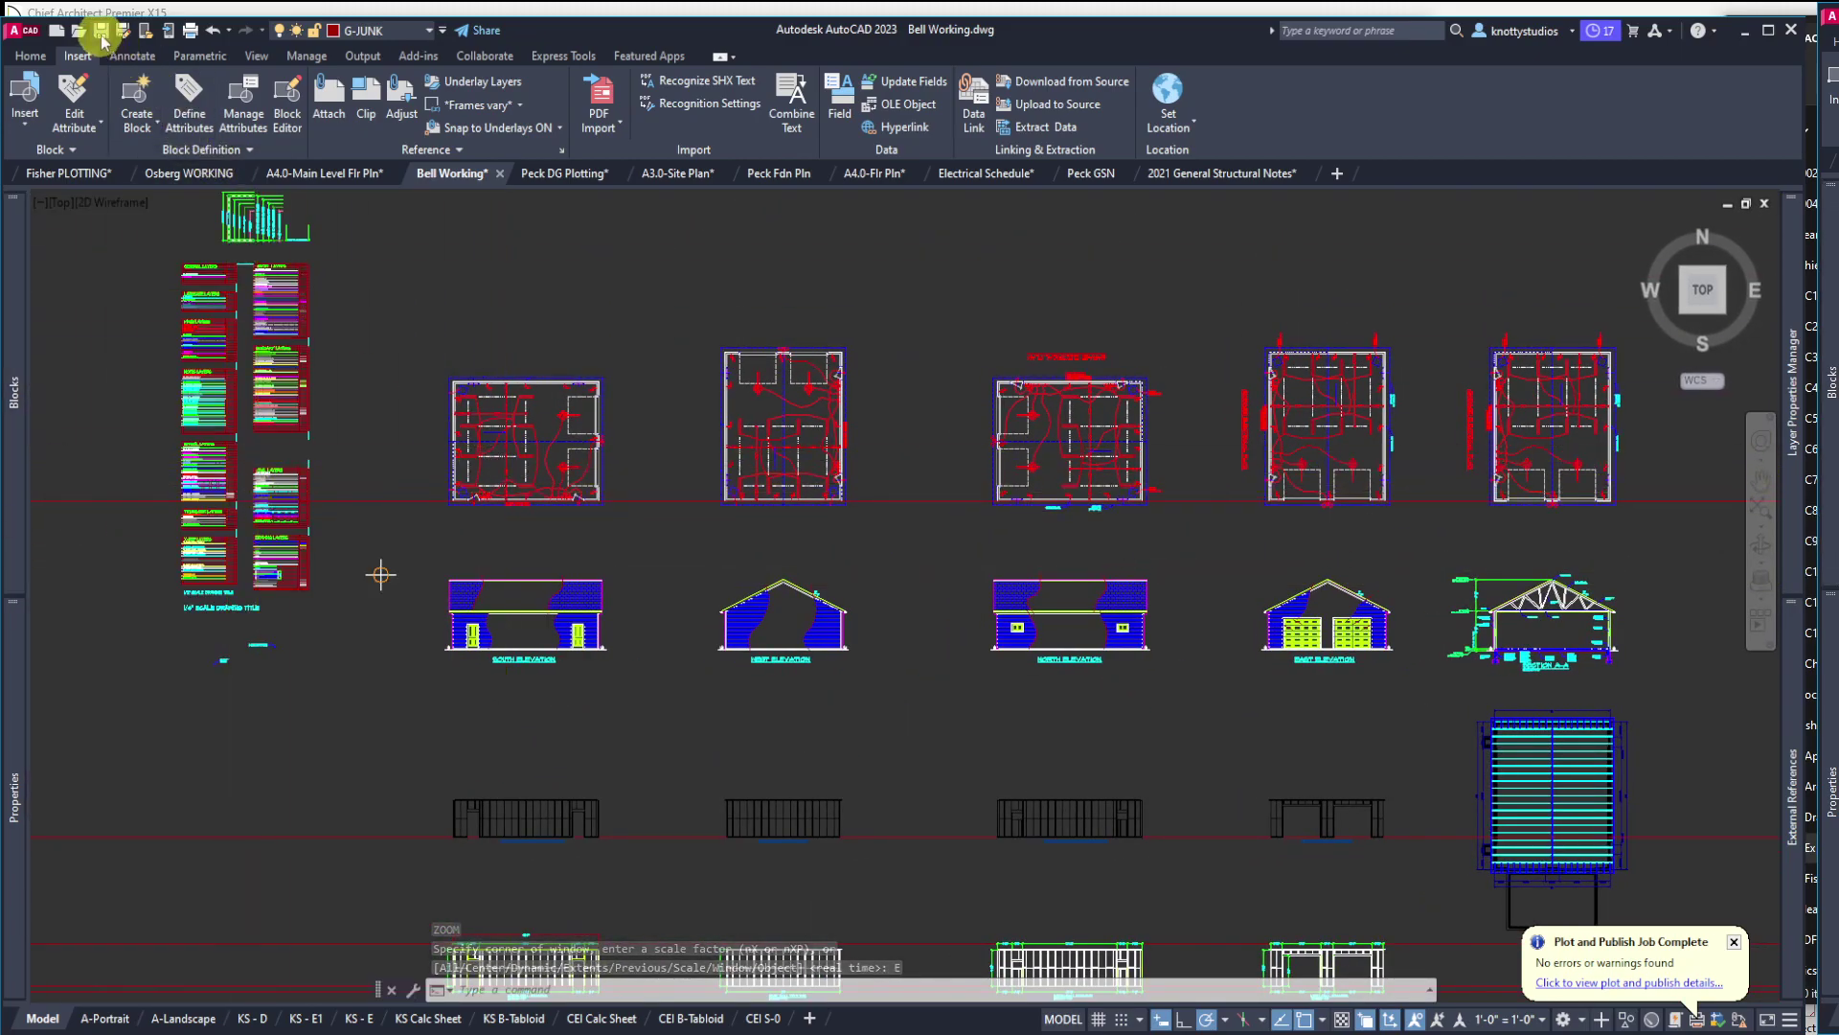
# In Peck DG Plotting, reload the modified Bell Working xref and dismiss the plot notification
pyautogui.moveTo(558, 173)
pyautogui.click(594, 176)
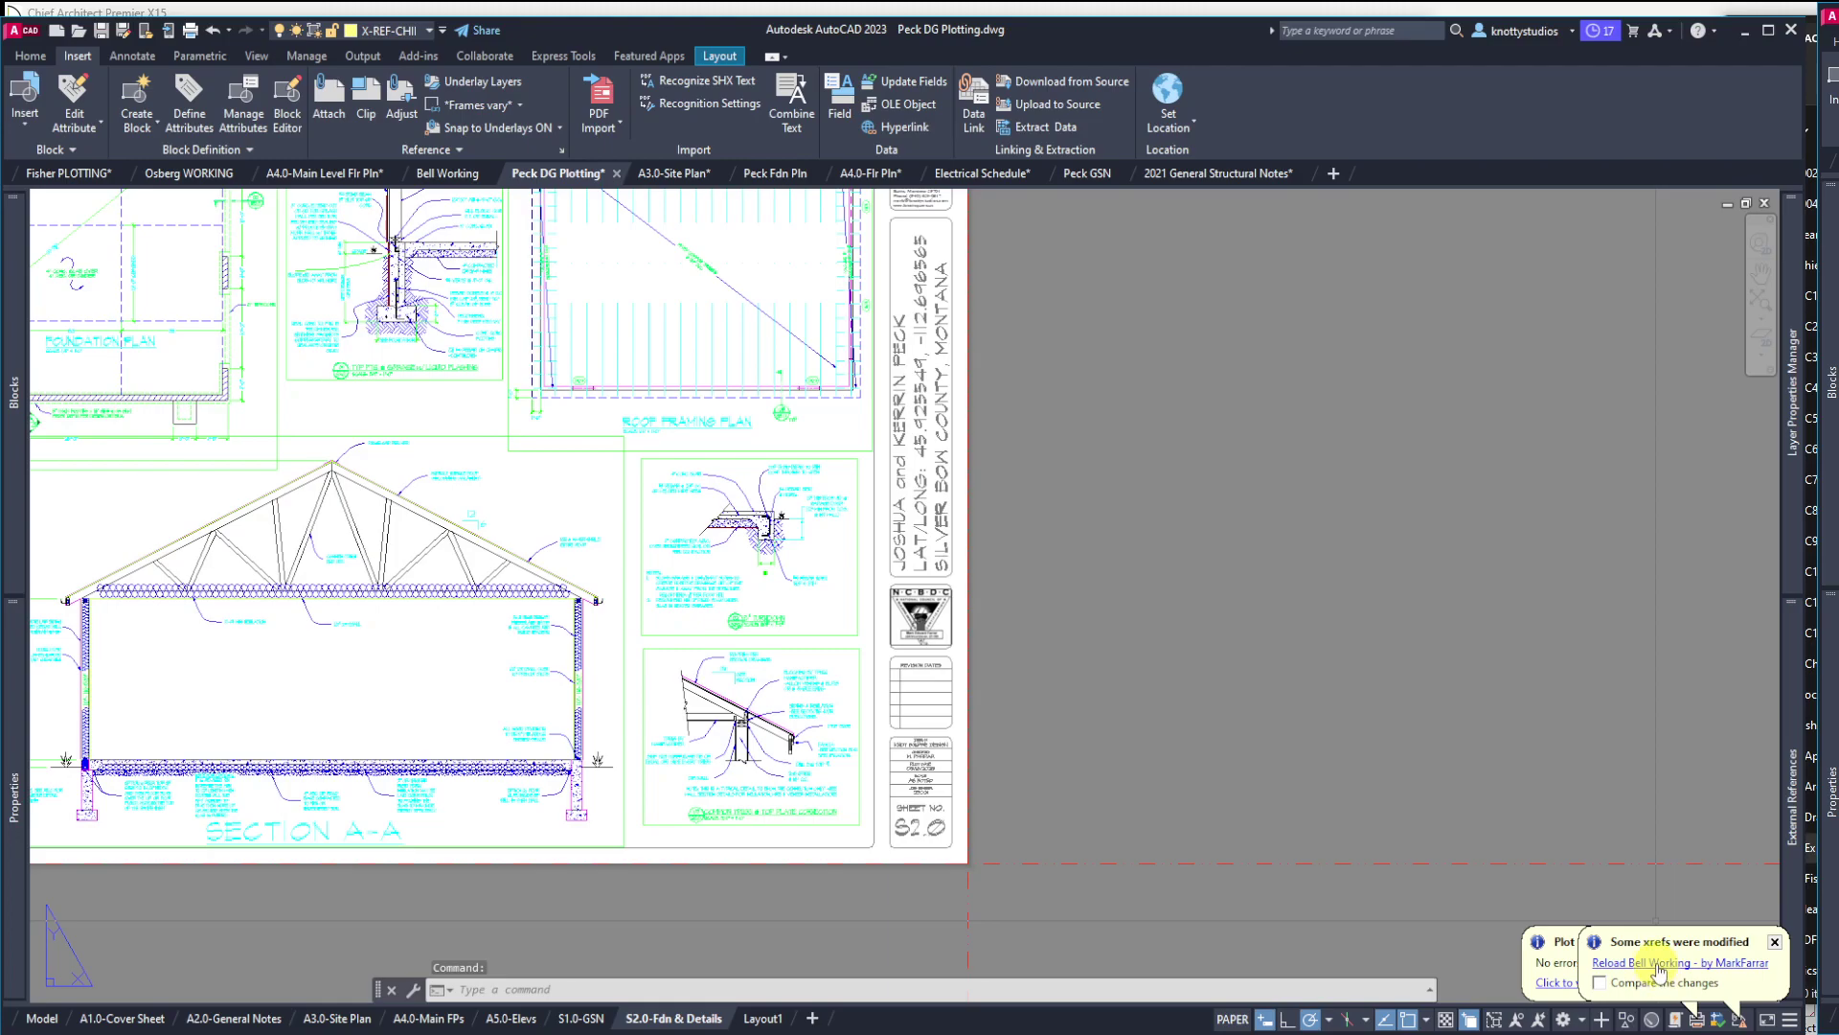
pyautogui.click(1657, 964)
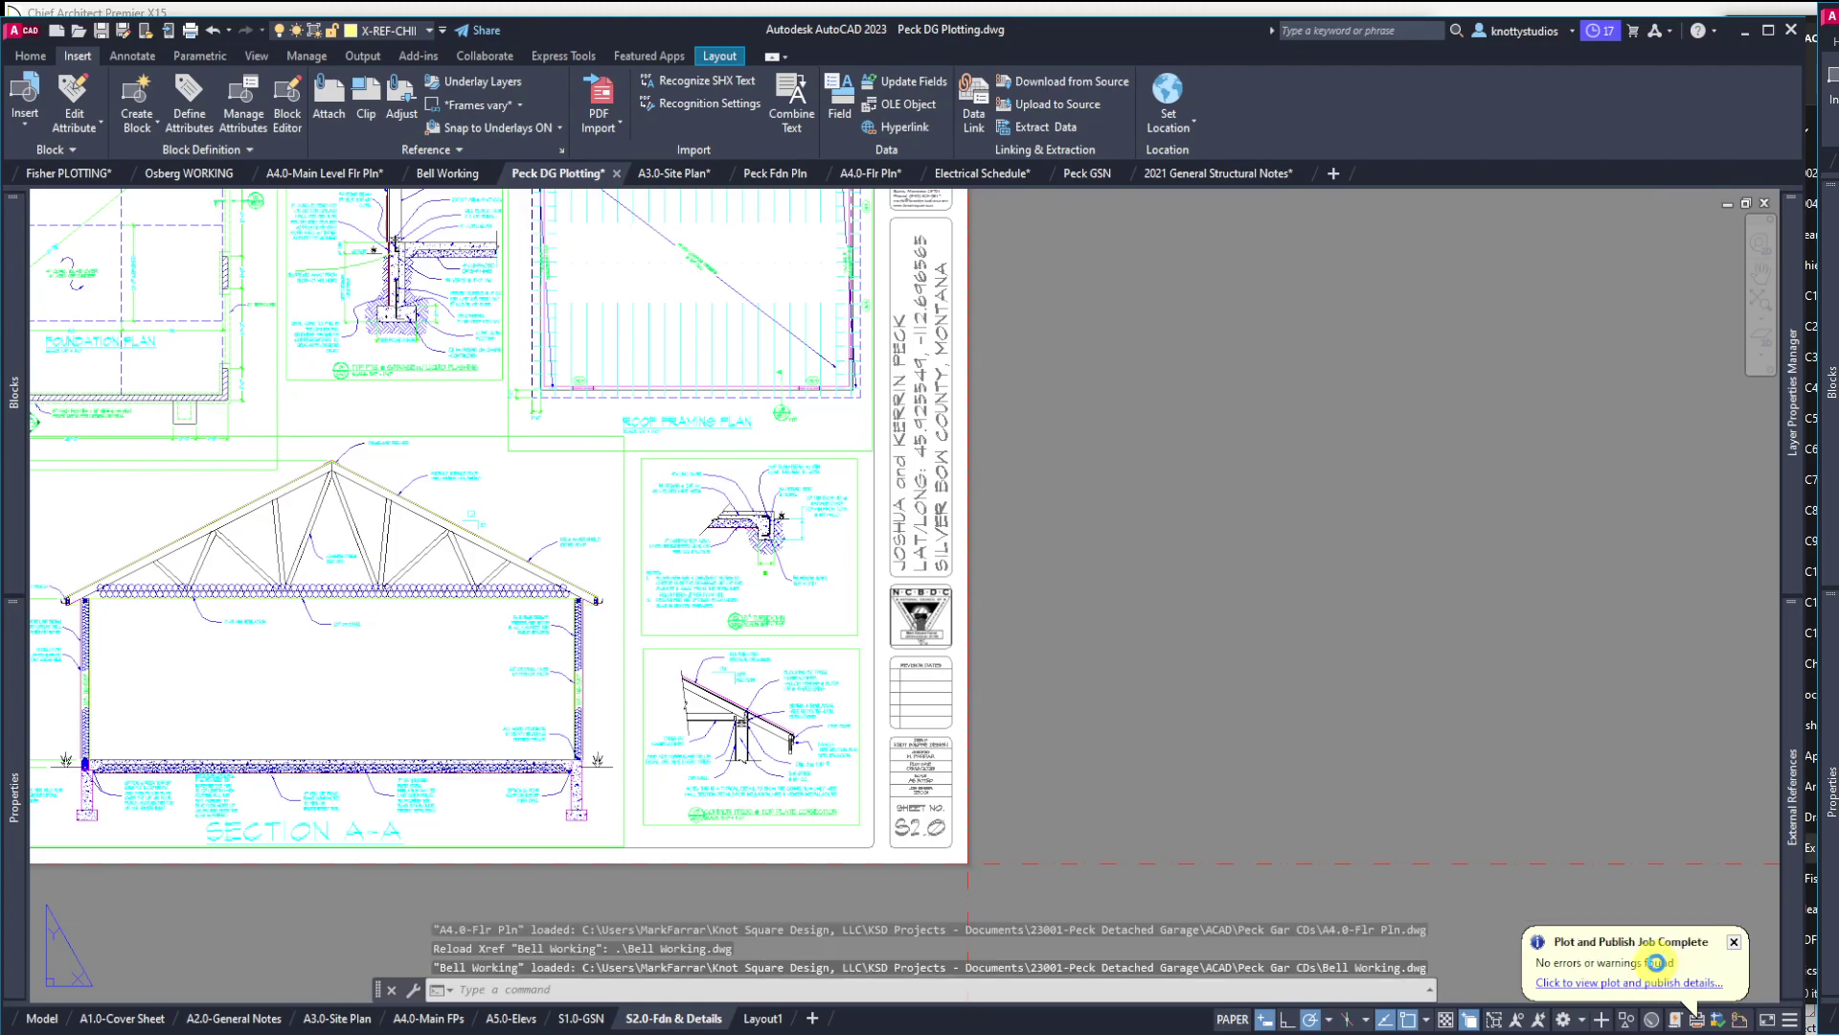
pyautogui.click(1733, 944)
# Regenerate the drawing so the S2.0 sheet shows the revised stem-wall note
pyautogui.scroll(8, 603, 767)
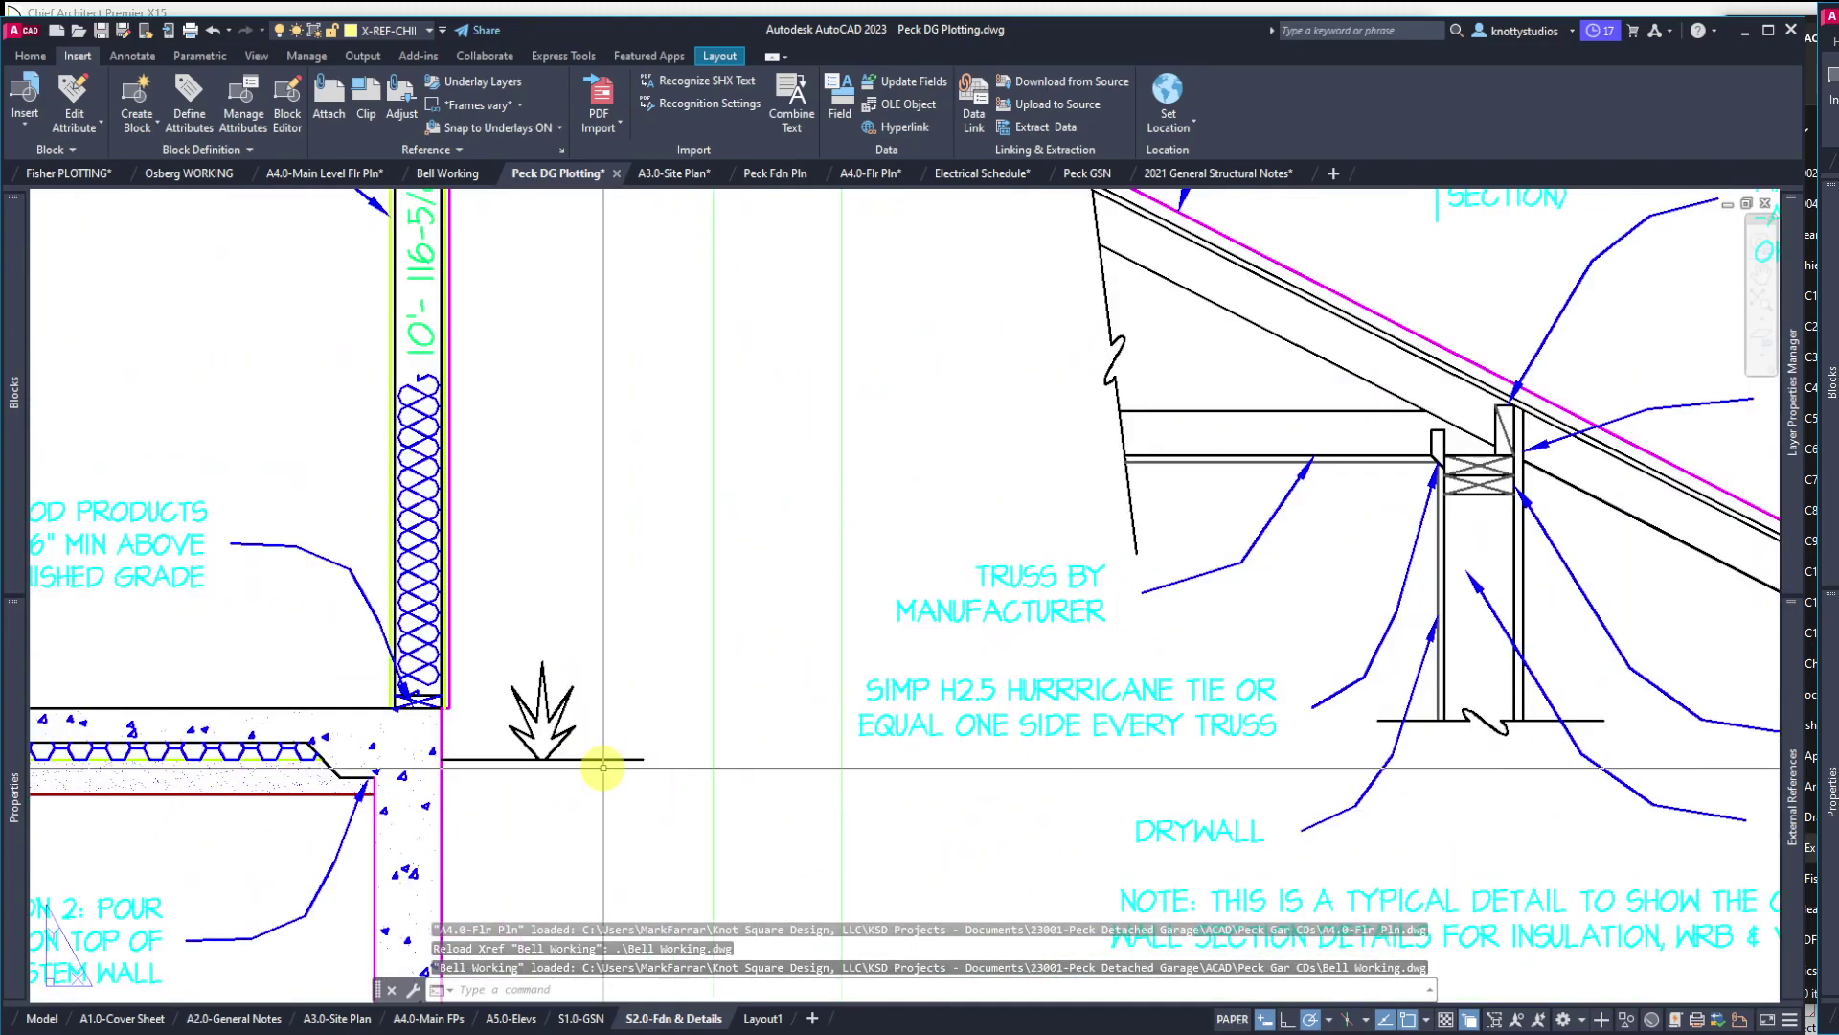
pyautogui.scroll(-5, 383, 671)
pyautogui.scroll(-4, 531, 745)
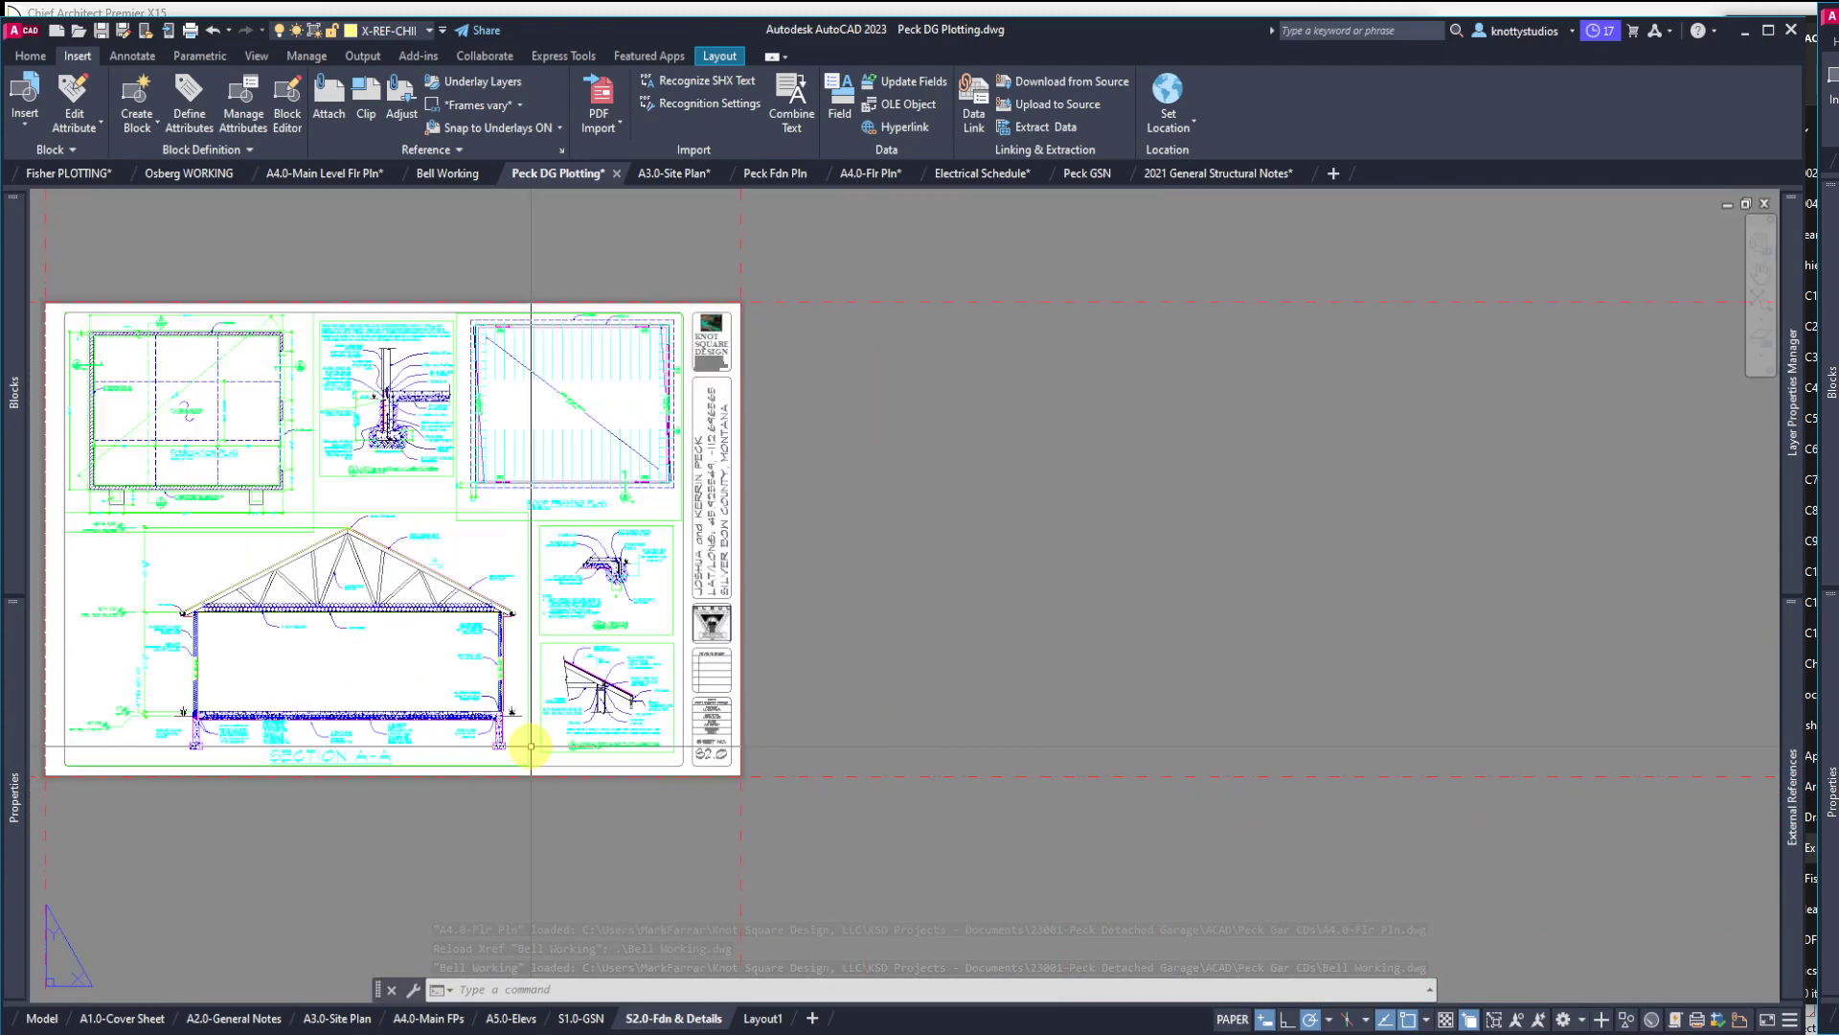
pyautogui.scroll(8, 575, 690)
pyautogui.scroll(-6, 652, 709)
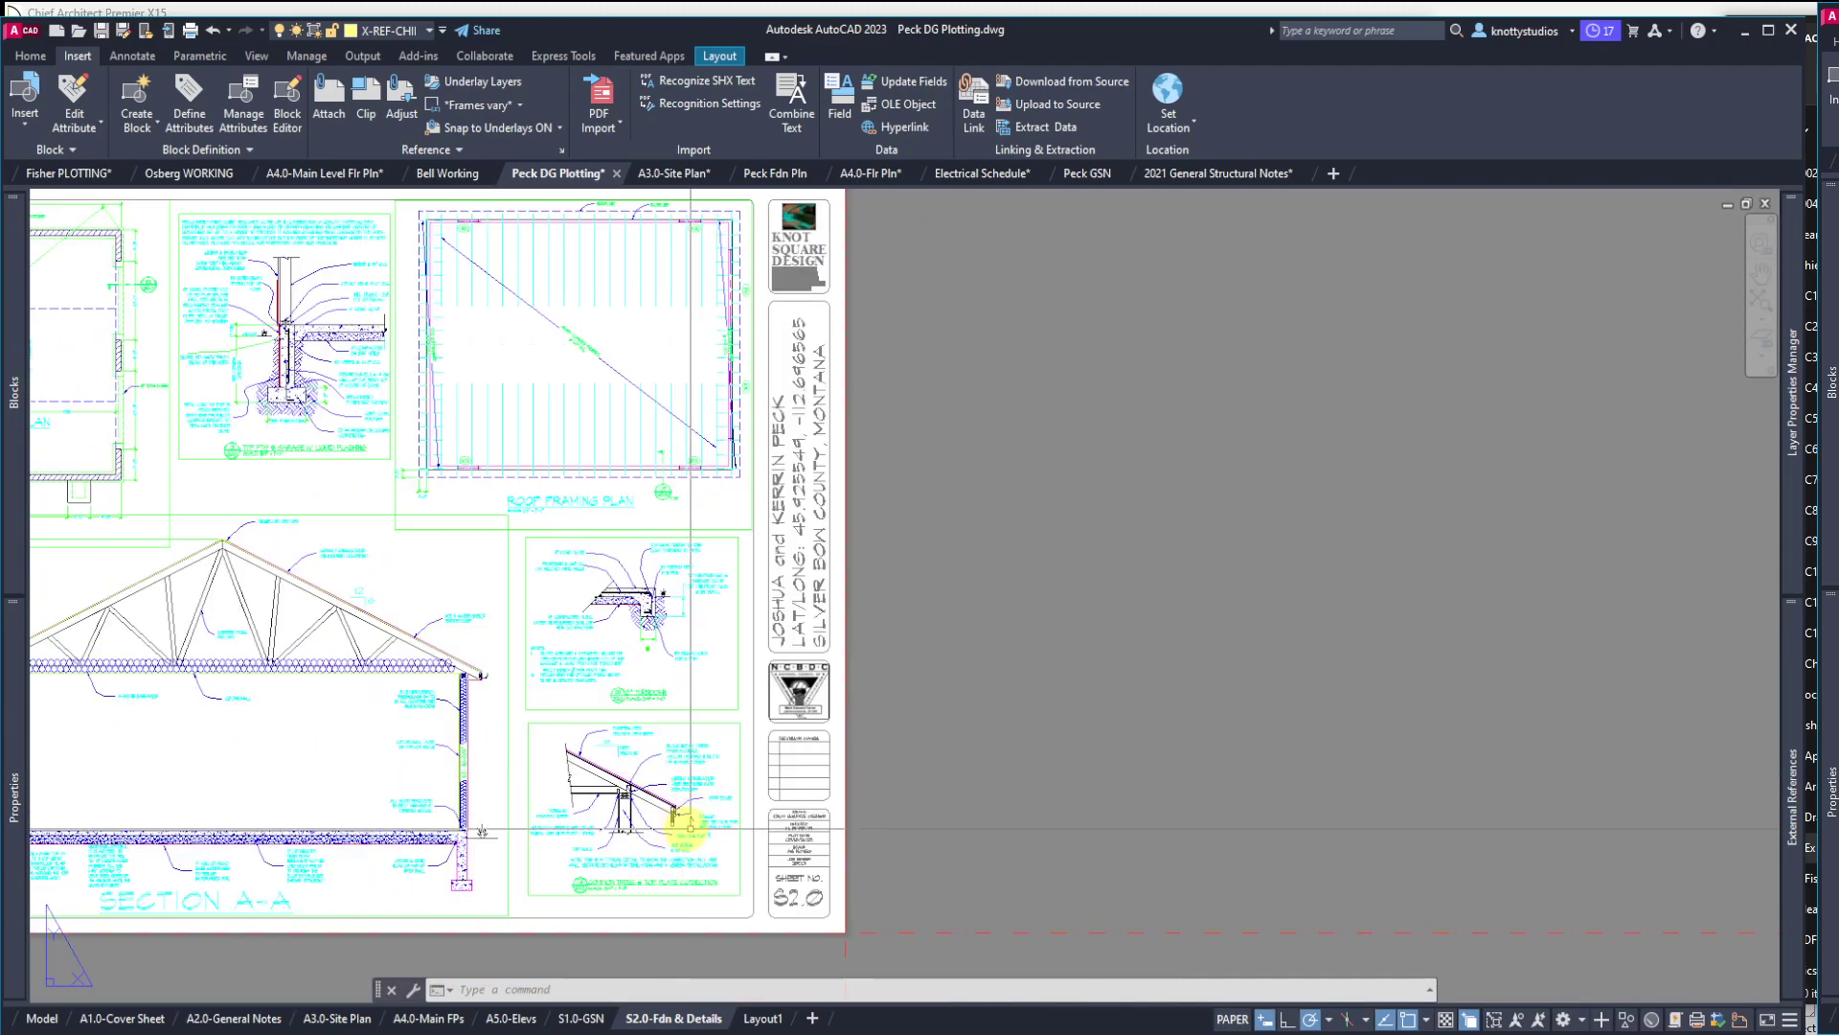
pyautogui.scroll(-3, 690, 826)
pyautogui.scroll(7, 192, 728)
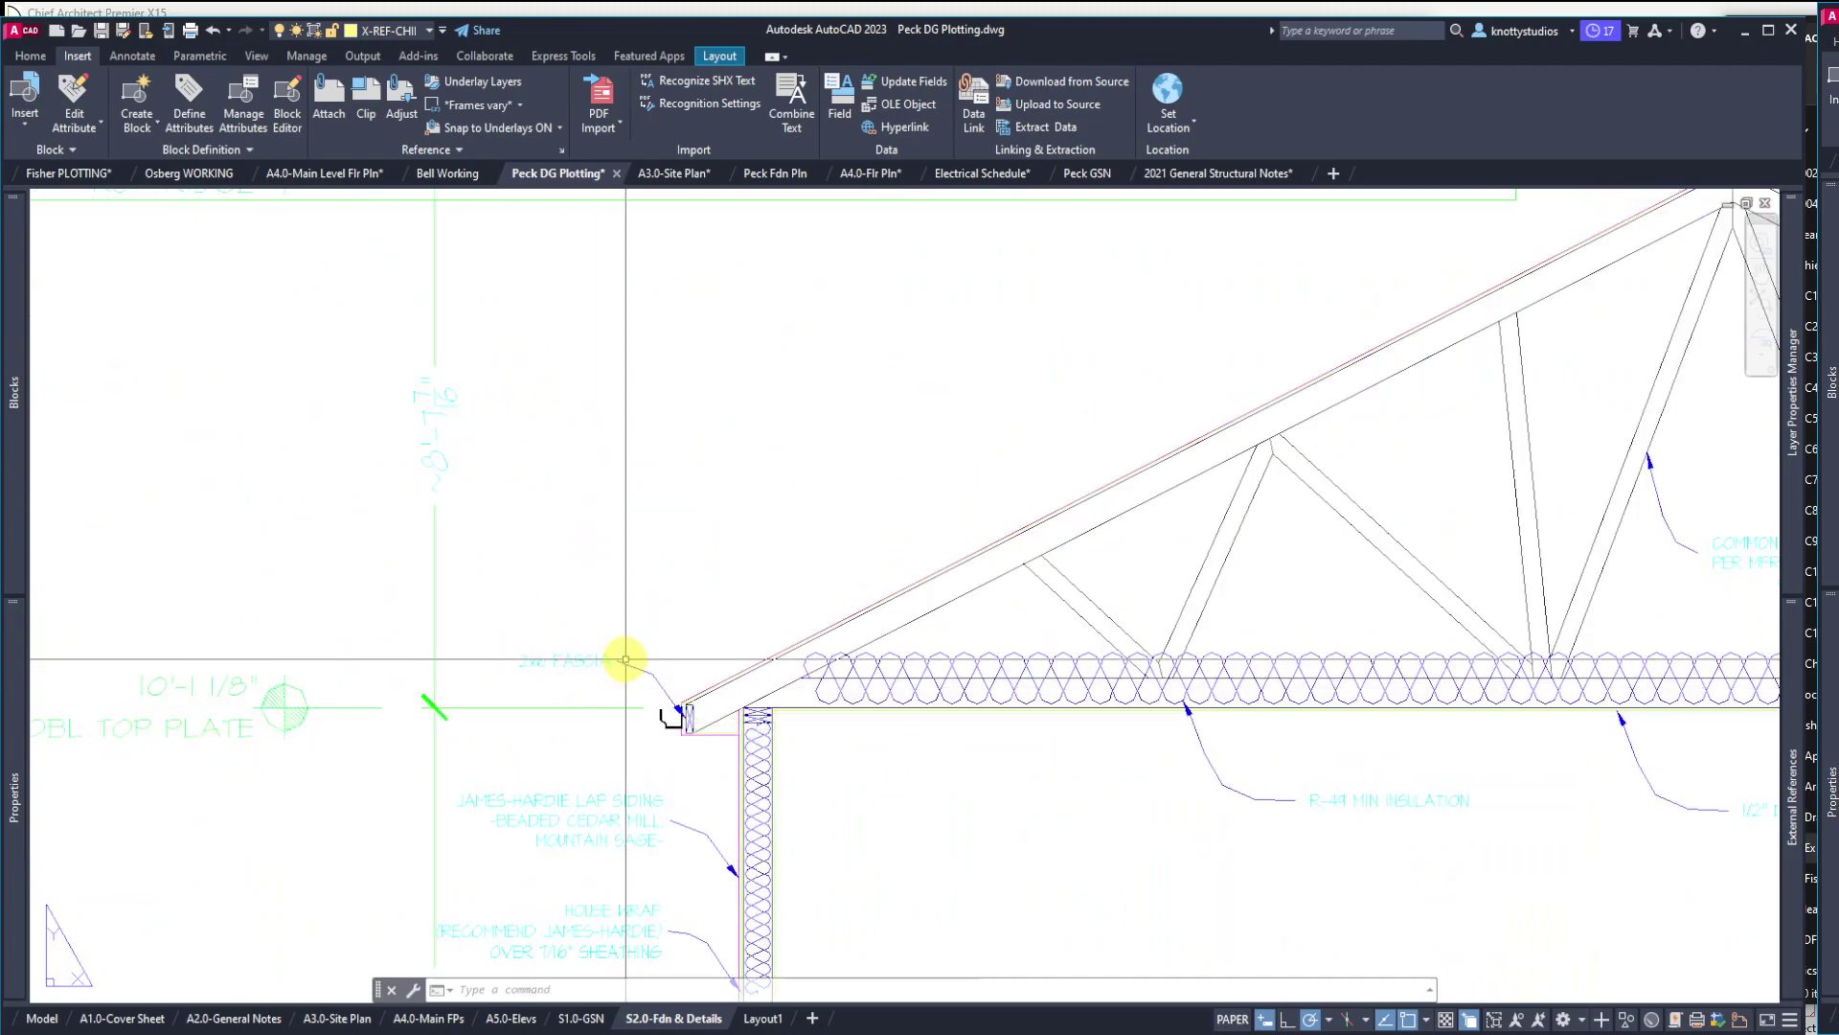
pyautogui.scroll(-3, 383, 640)
pyautogui.scroll(-2, 388, 650)
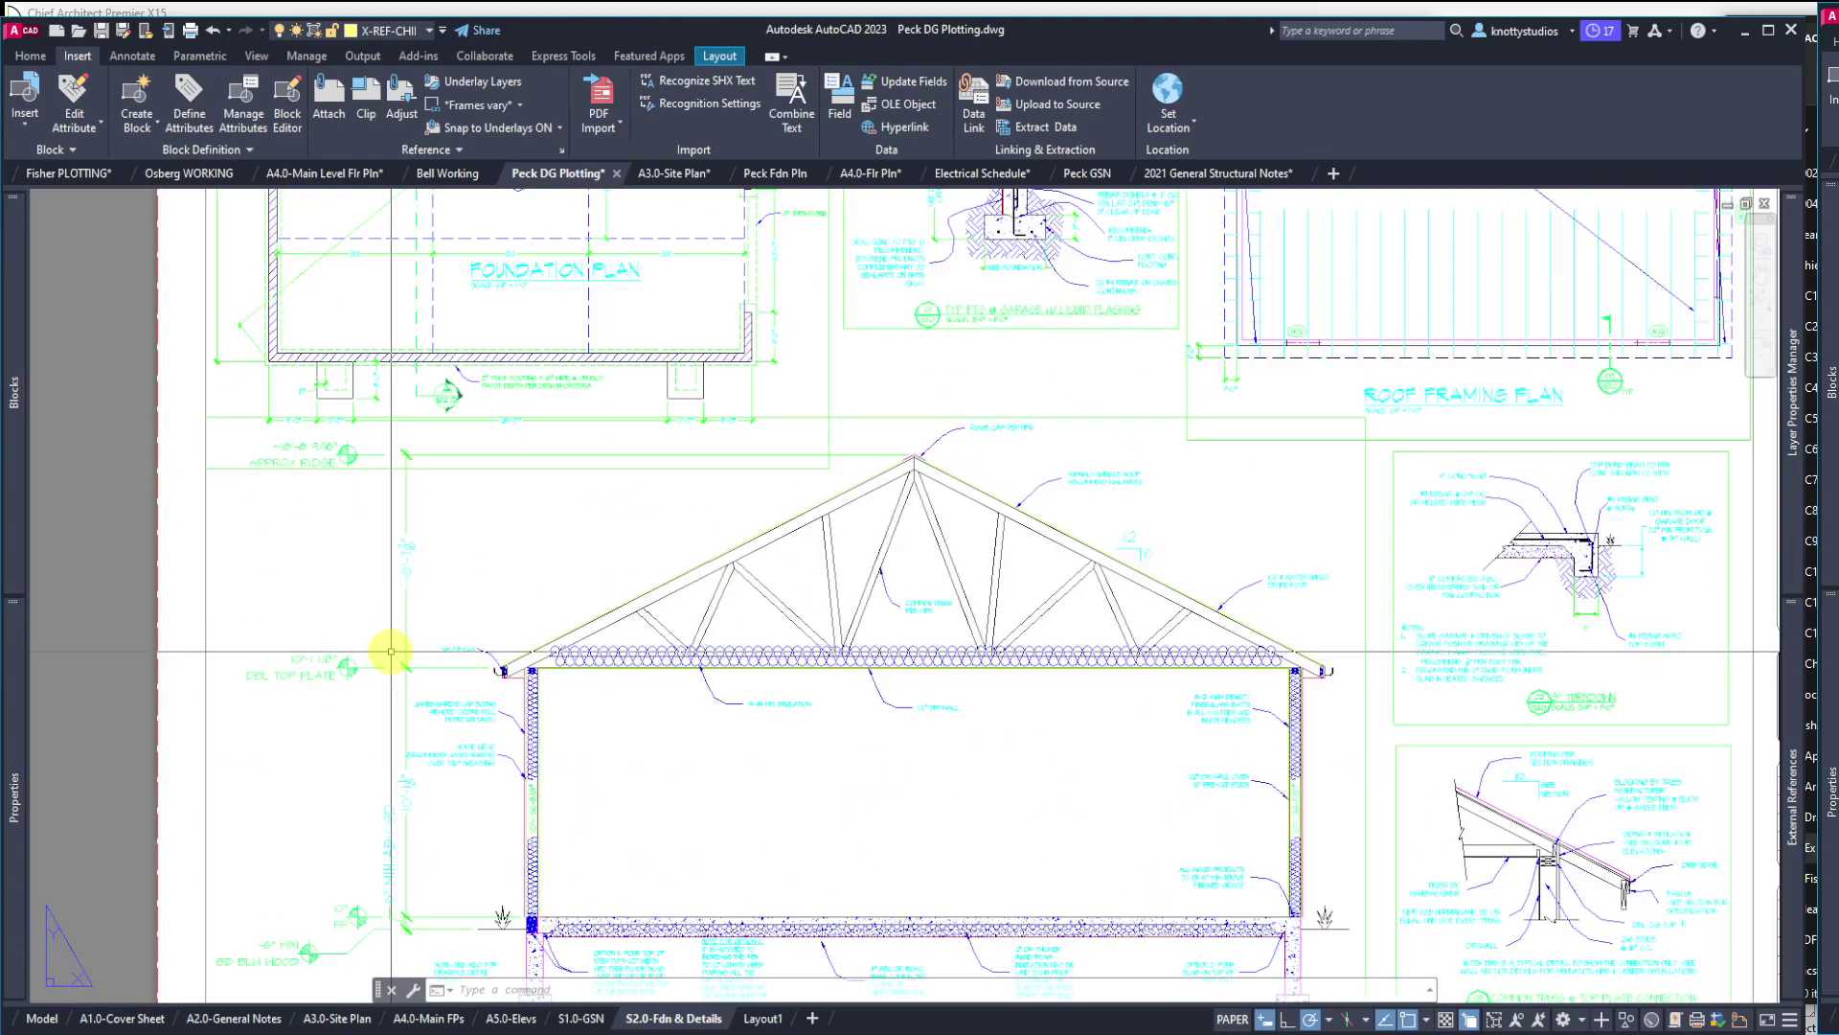
pyautogui.scroll(5, 587, 649)
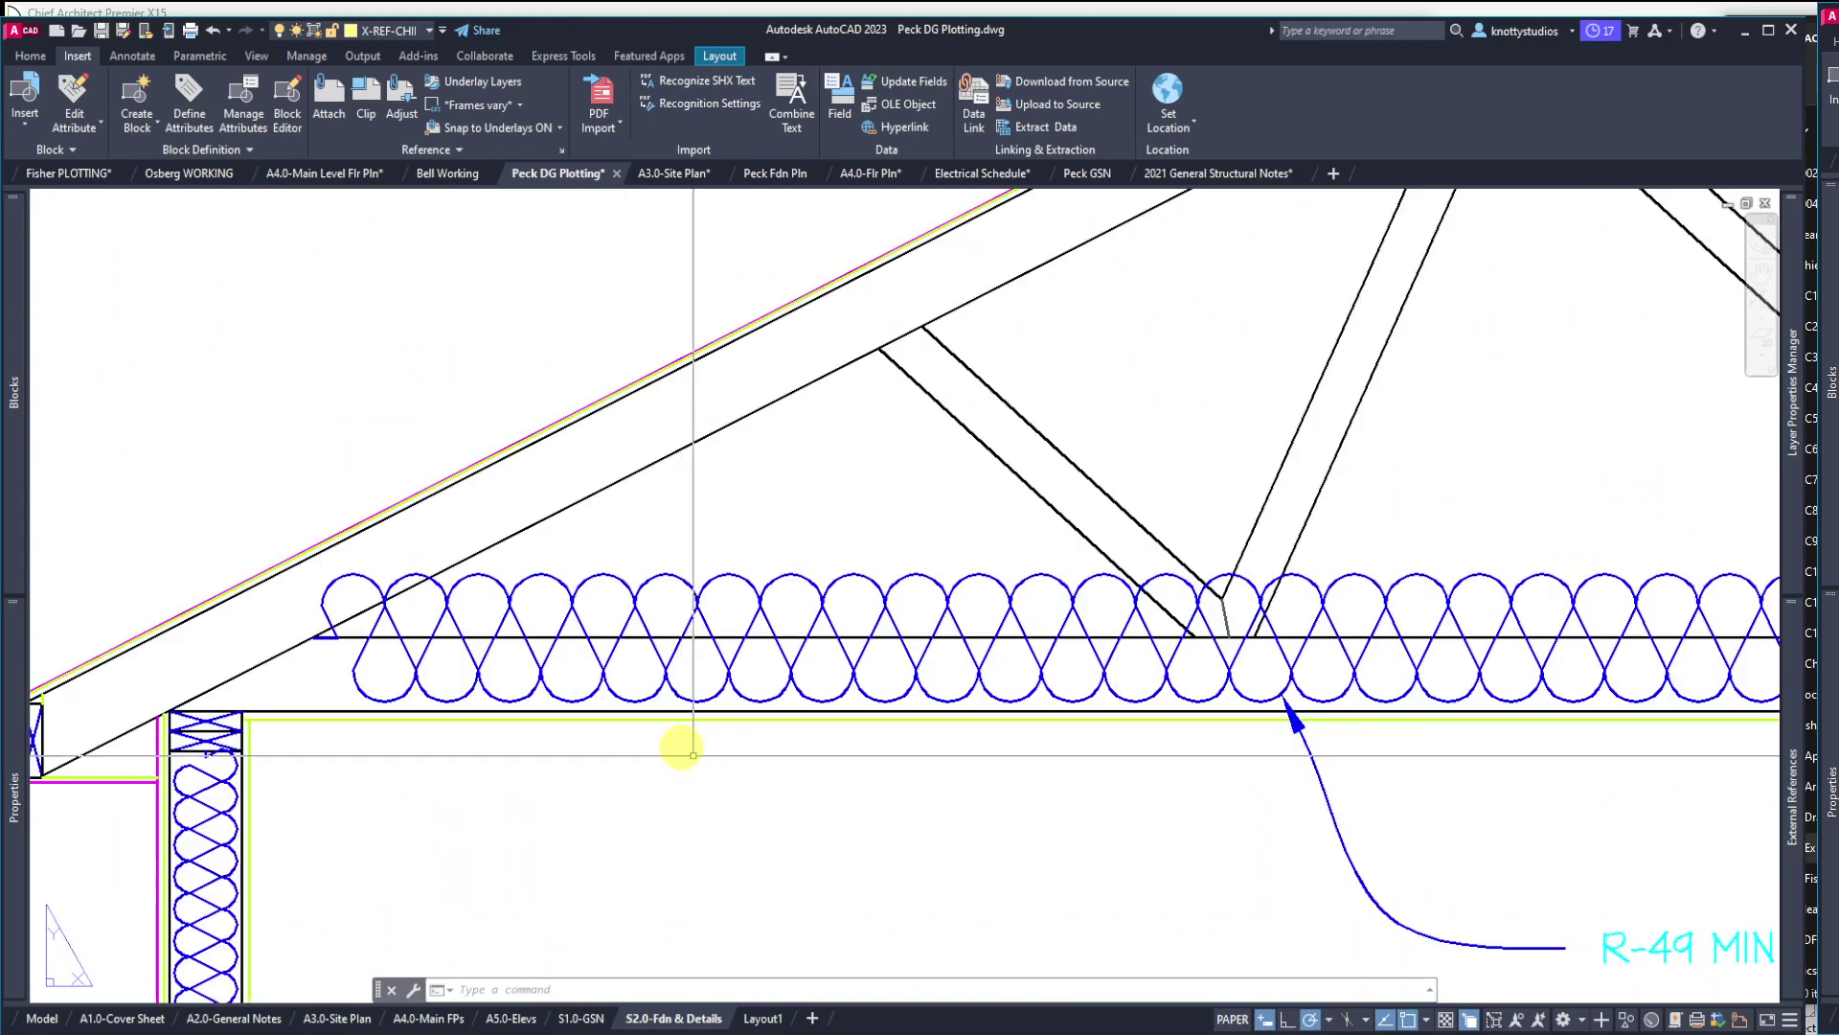
pyautogui.write('rea')
pyautogui.press('Return')
pyautogui.scroll(-2, 613, 447)
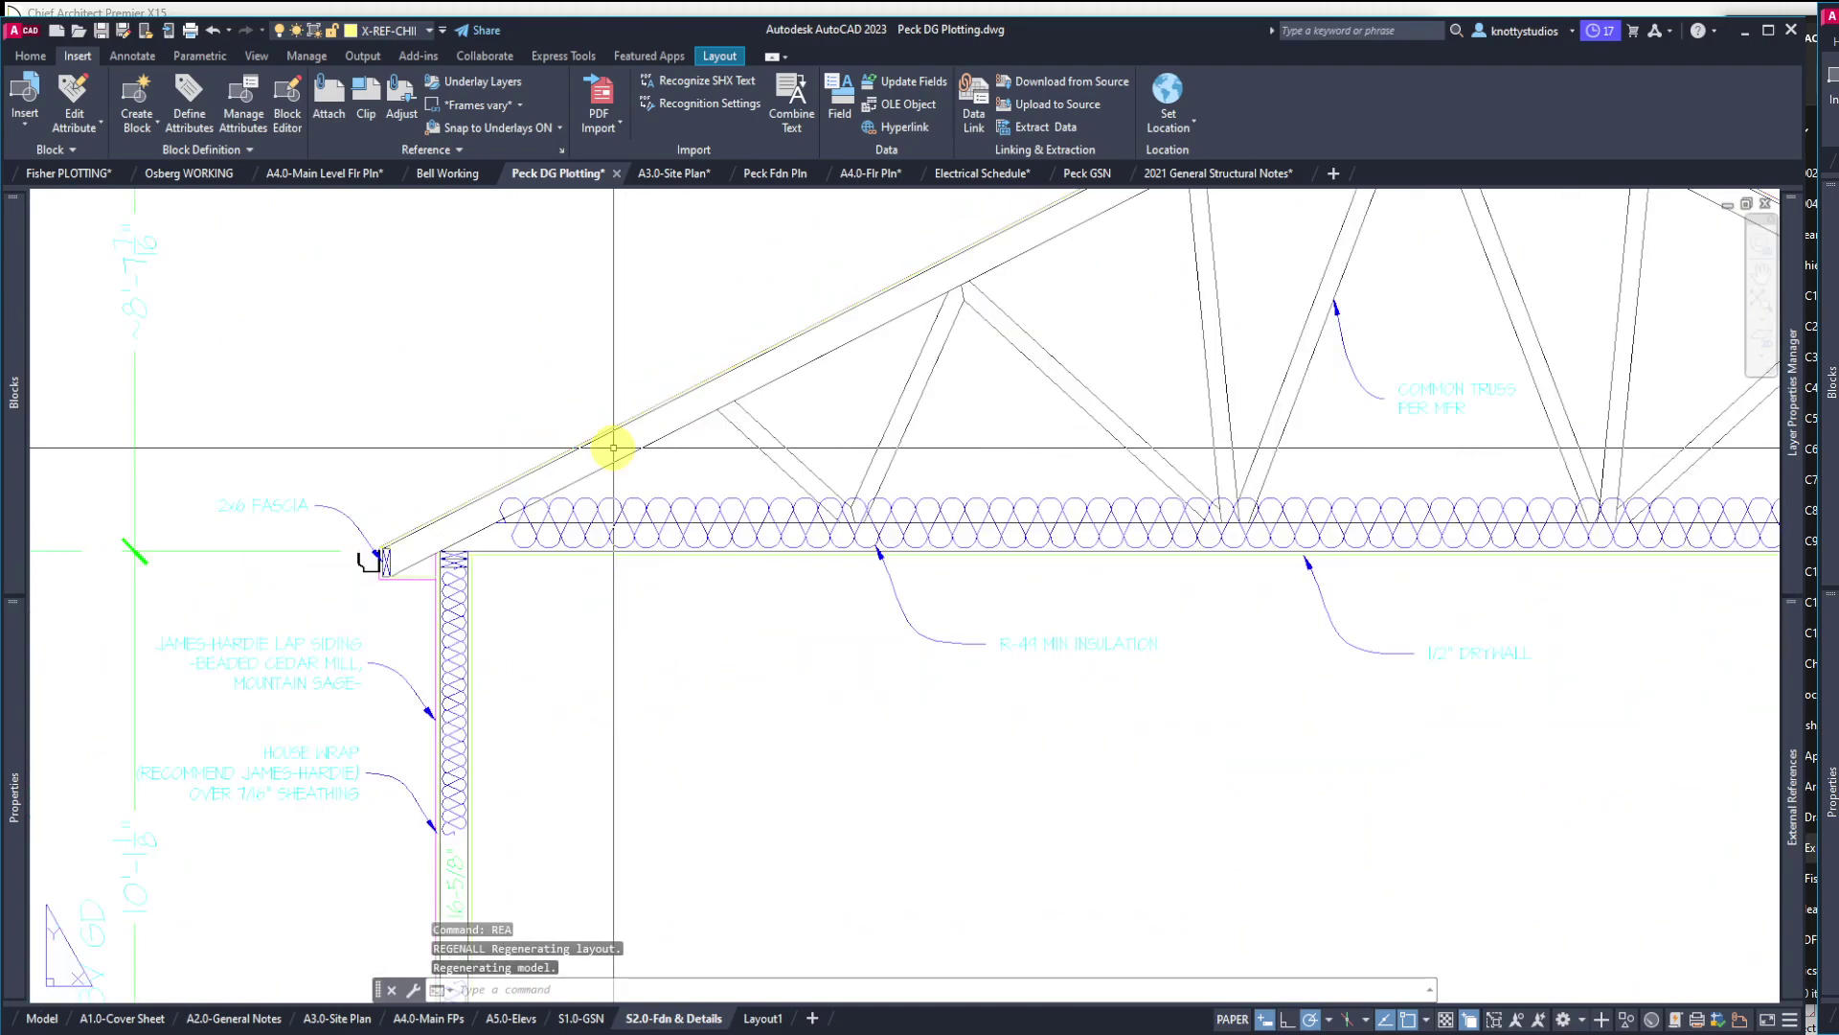
pyautogui.scroll(-3, 431, 584)
pyautogui.scroll(-3, 378, 613)
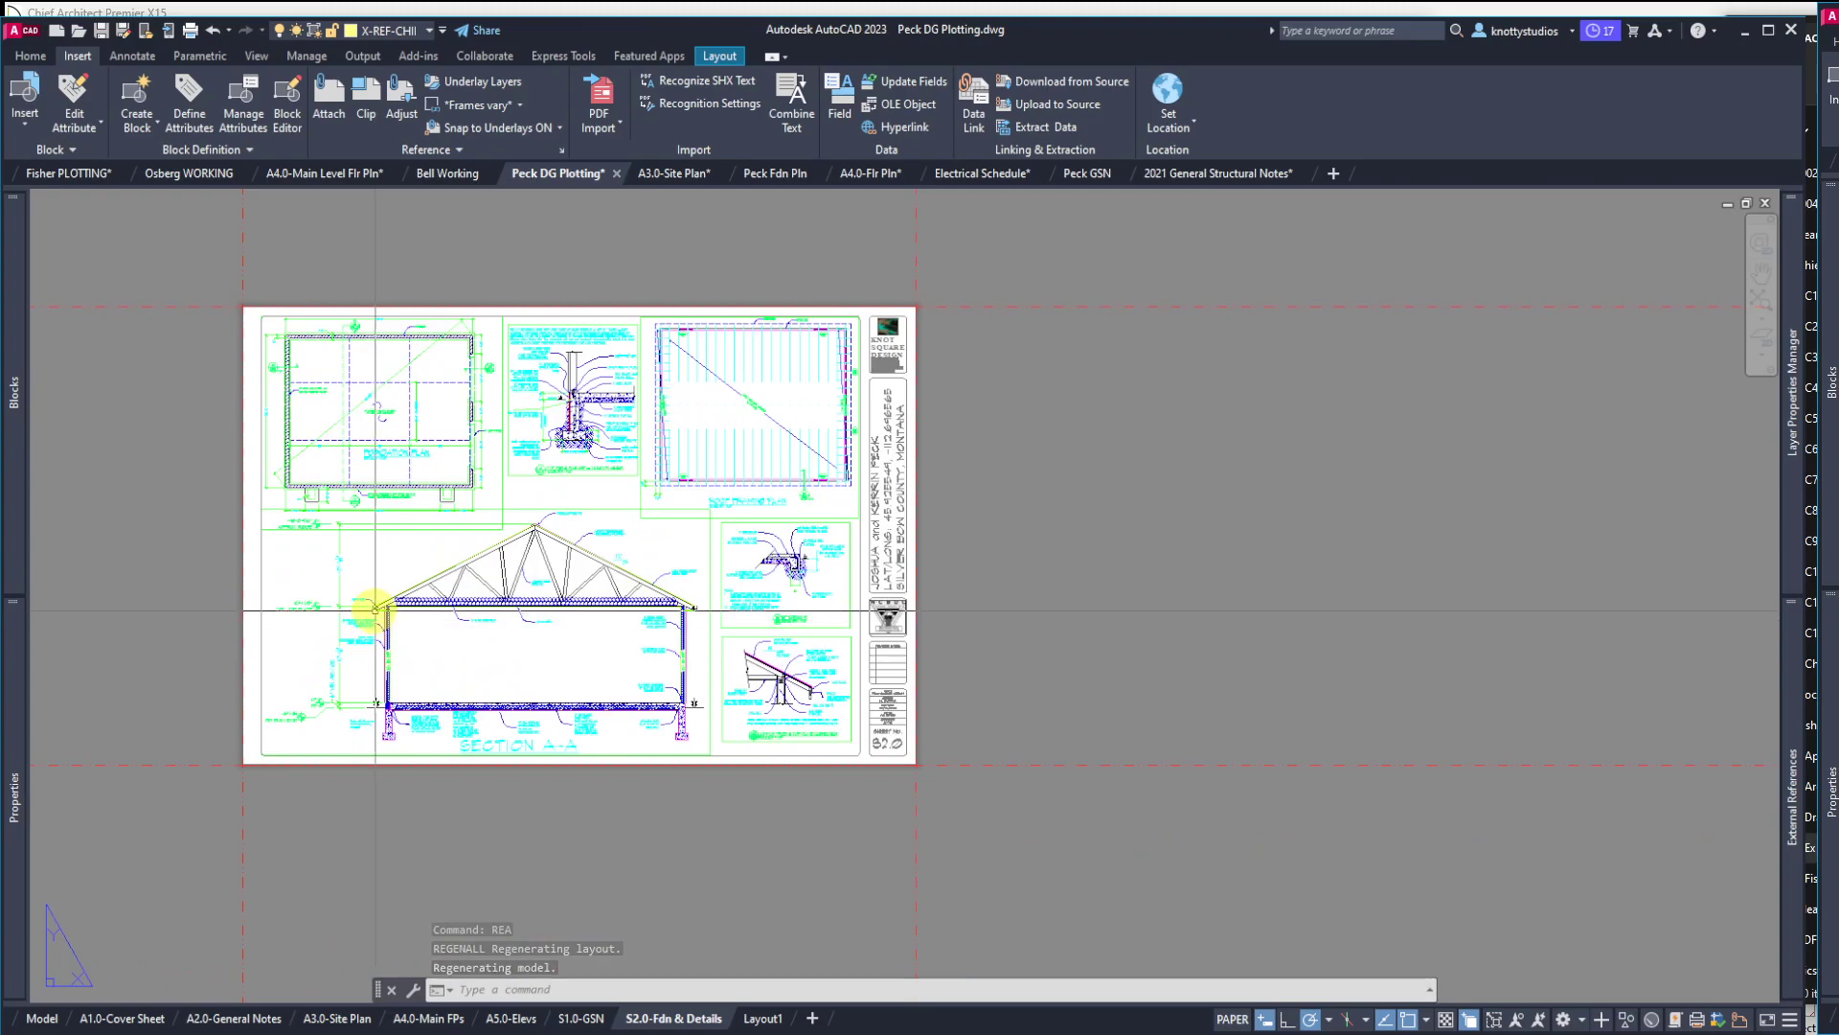
pyautogui.scroll(6, 841, 718)
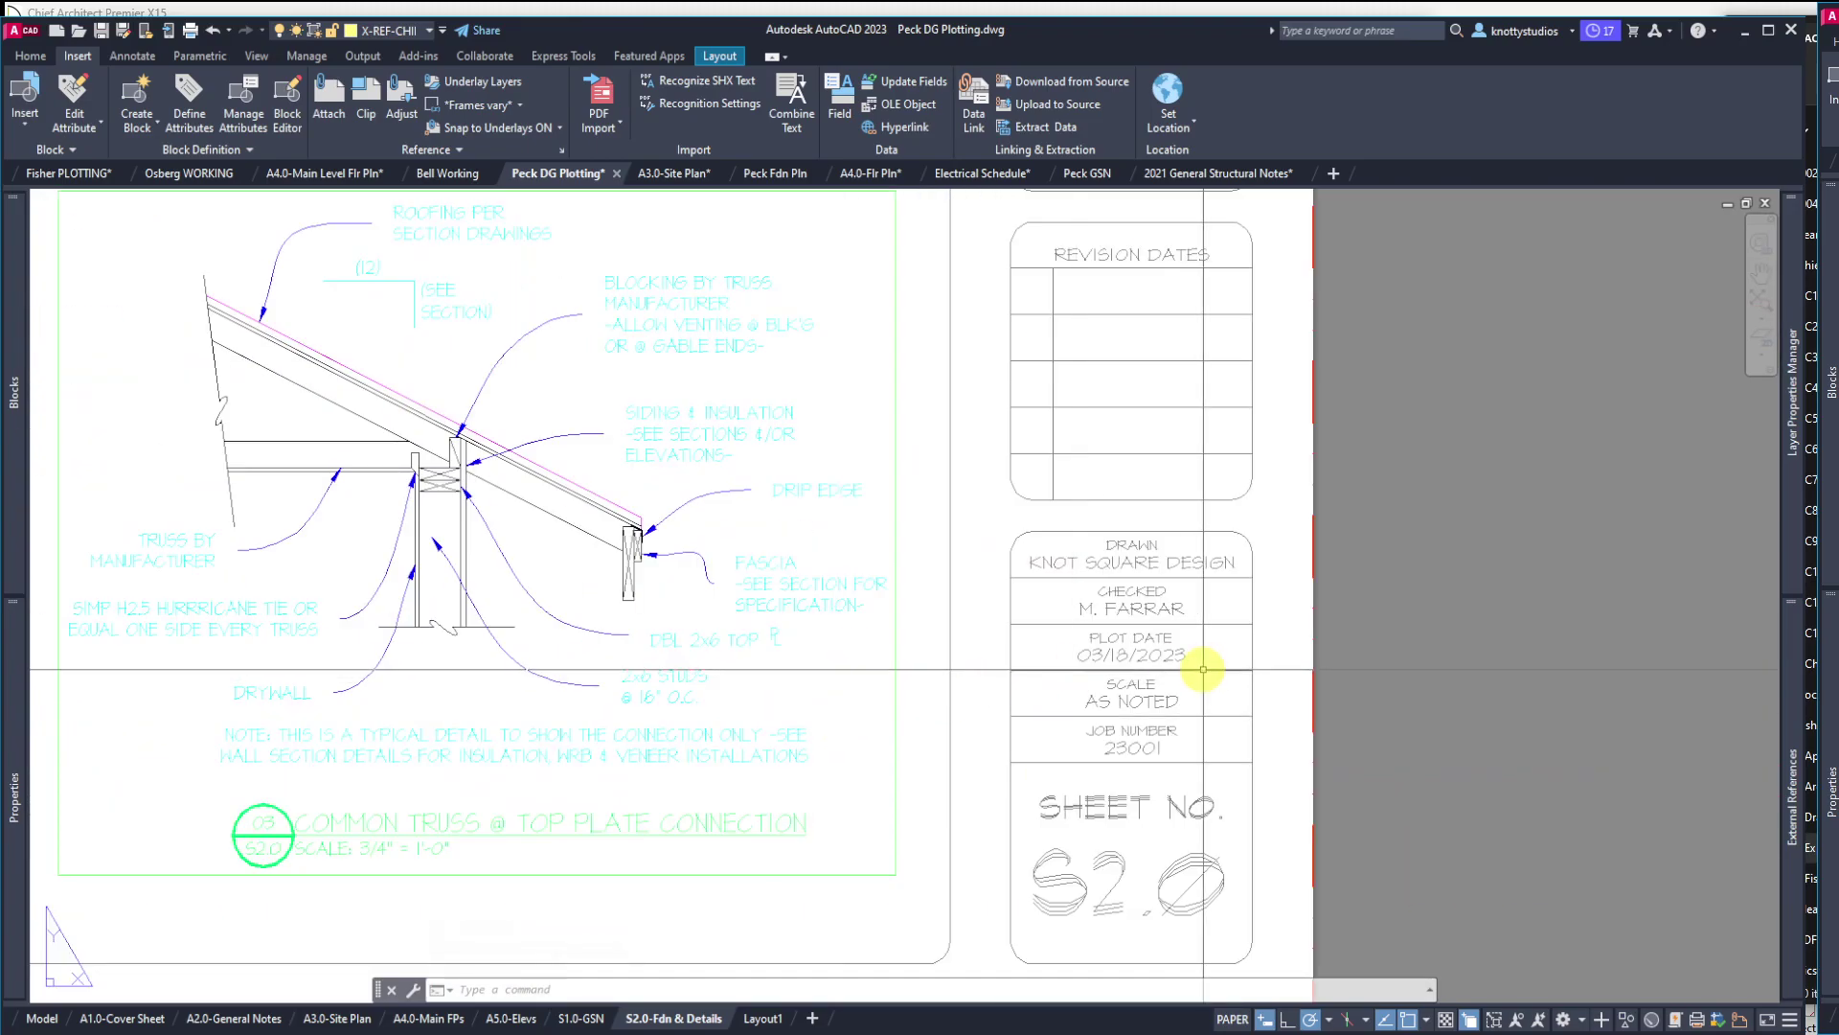
# Change the S2.0 title block plot date from 03/18/2023 to 03/30/2023
pyautogui.scroll(3, 1198, 666)
pyautogui.scroll(2, 958, 640)
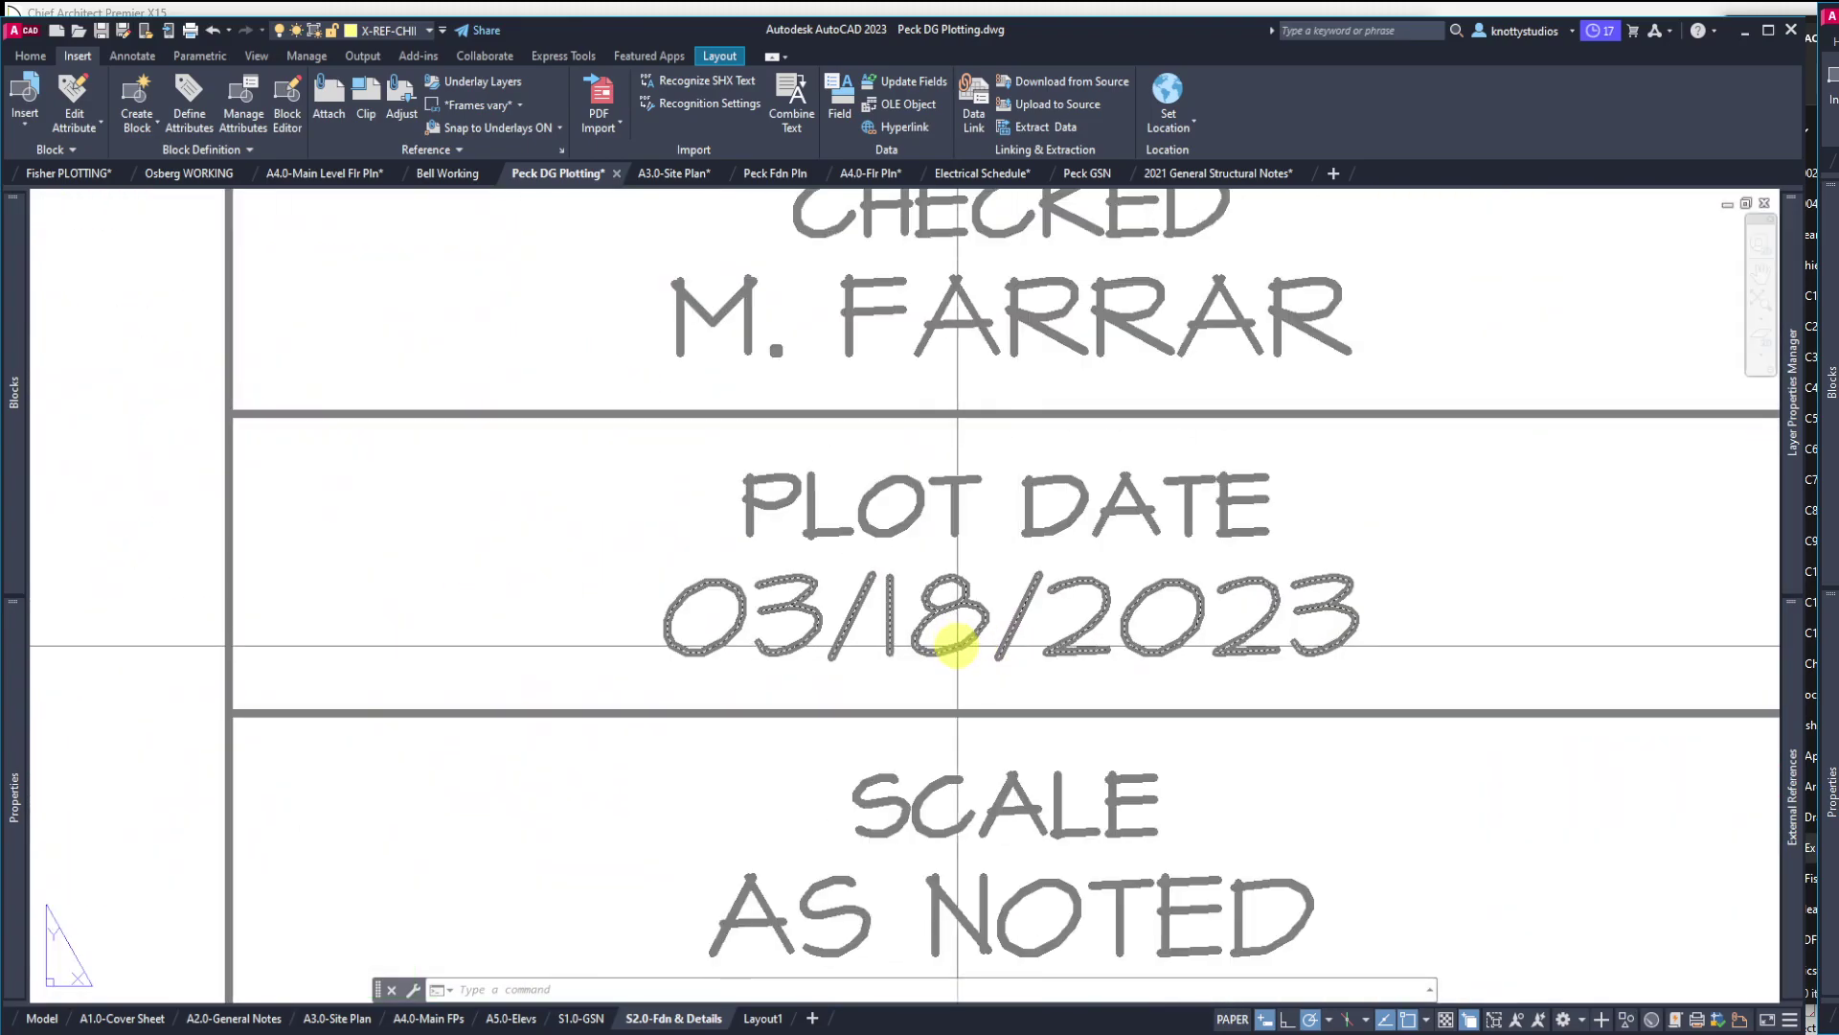
pyautogui.doubleClick(953, 637)
pyautogui.click(952, 630)
pyautogui.moveTo(999, 632); pyautogui.dragTo(897, 629)
pyautogui.write('30')
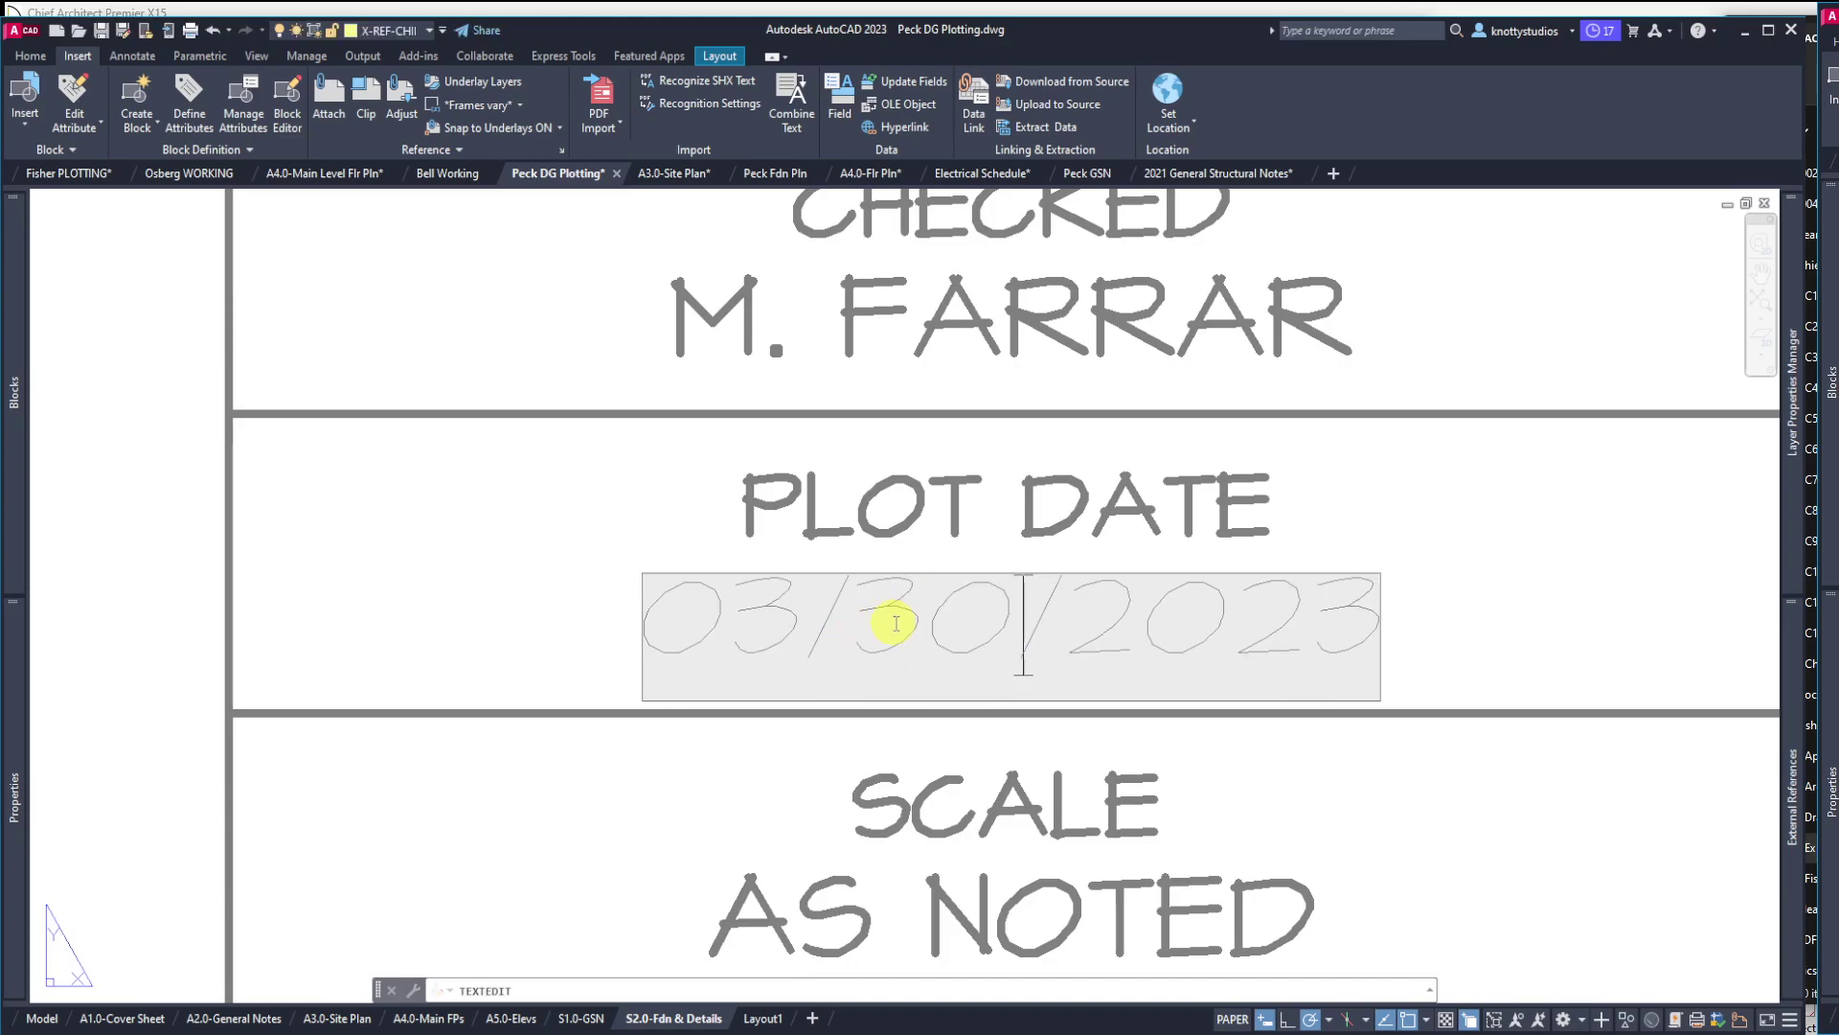
pyautogui.click(474, 597)
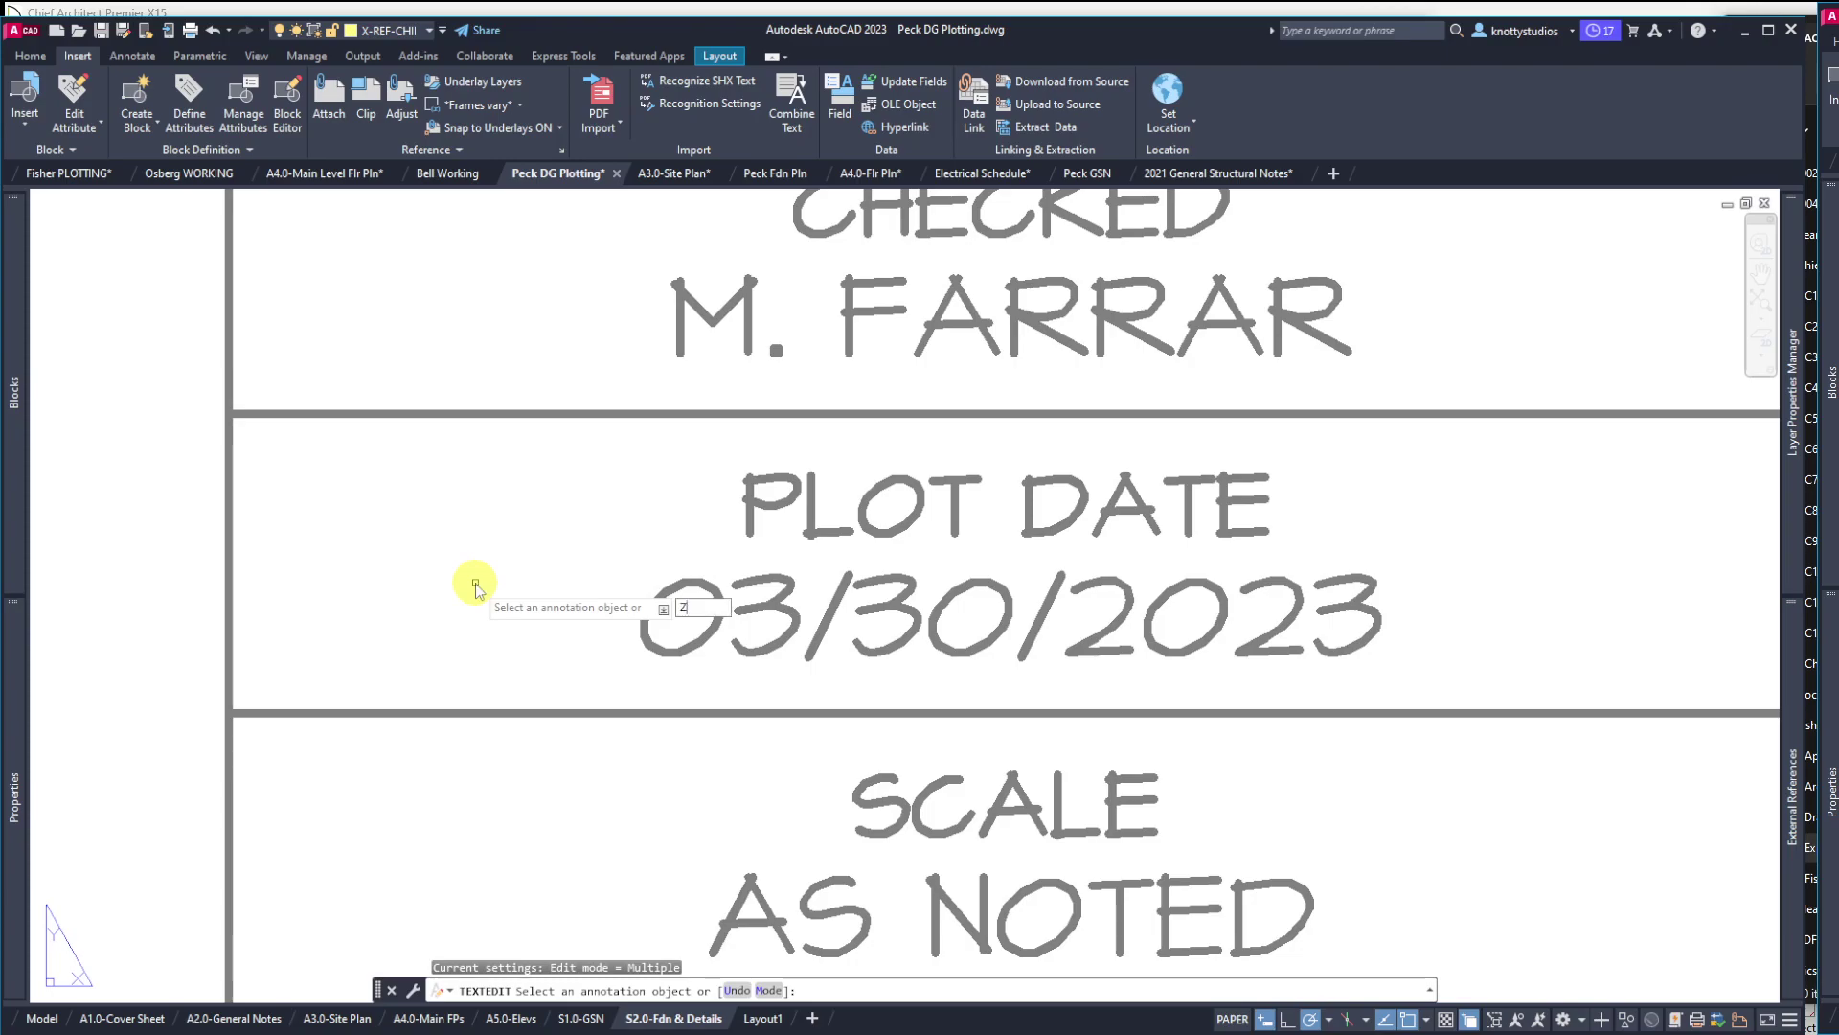
# Cancel the leftover command and zoom to the full extents of the S2.0 sheet
pyautogui.write('E')
pyautogui.press('Return')
pyautogui.press('Escape')
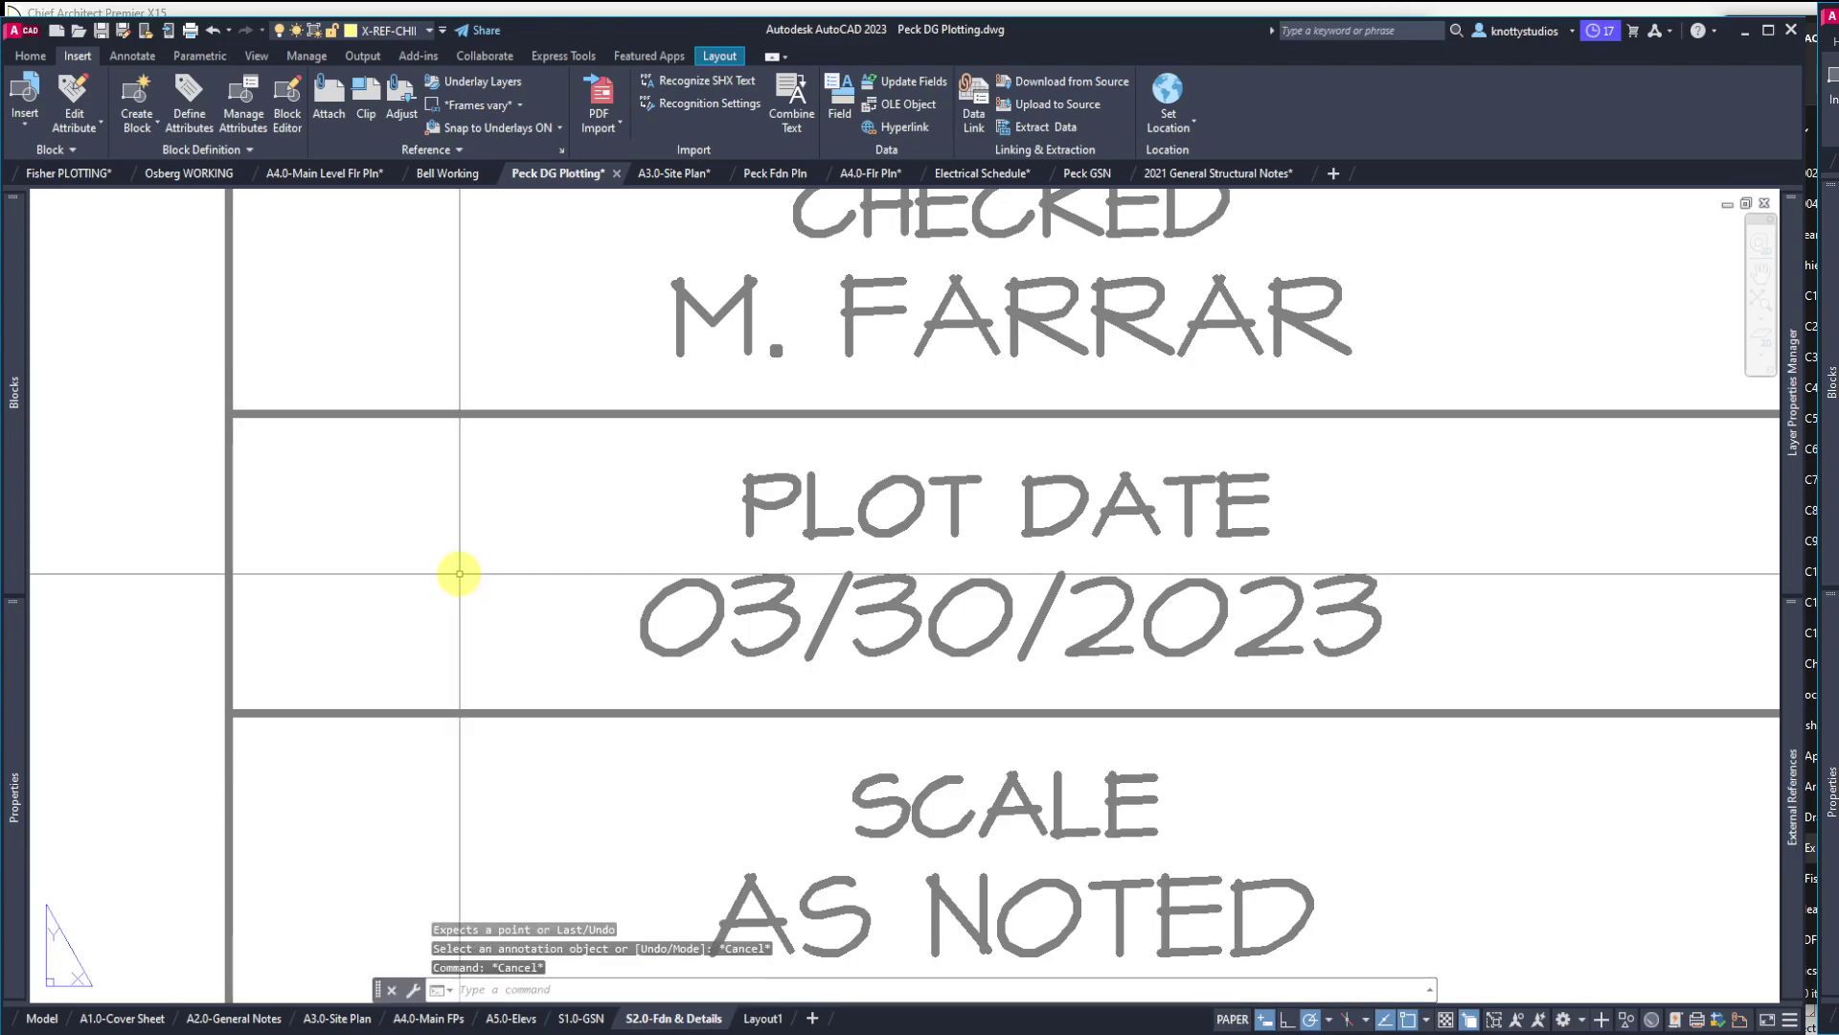
pyautogui.write('z')
pyautogui.press('Return')
pyautogui.write('e')
pyautogui.press('Return')
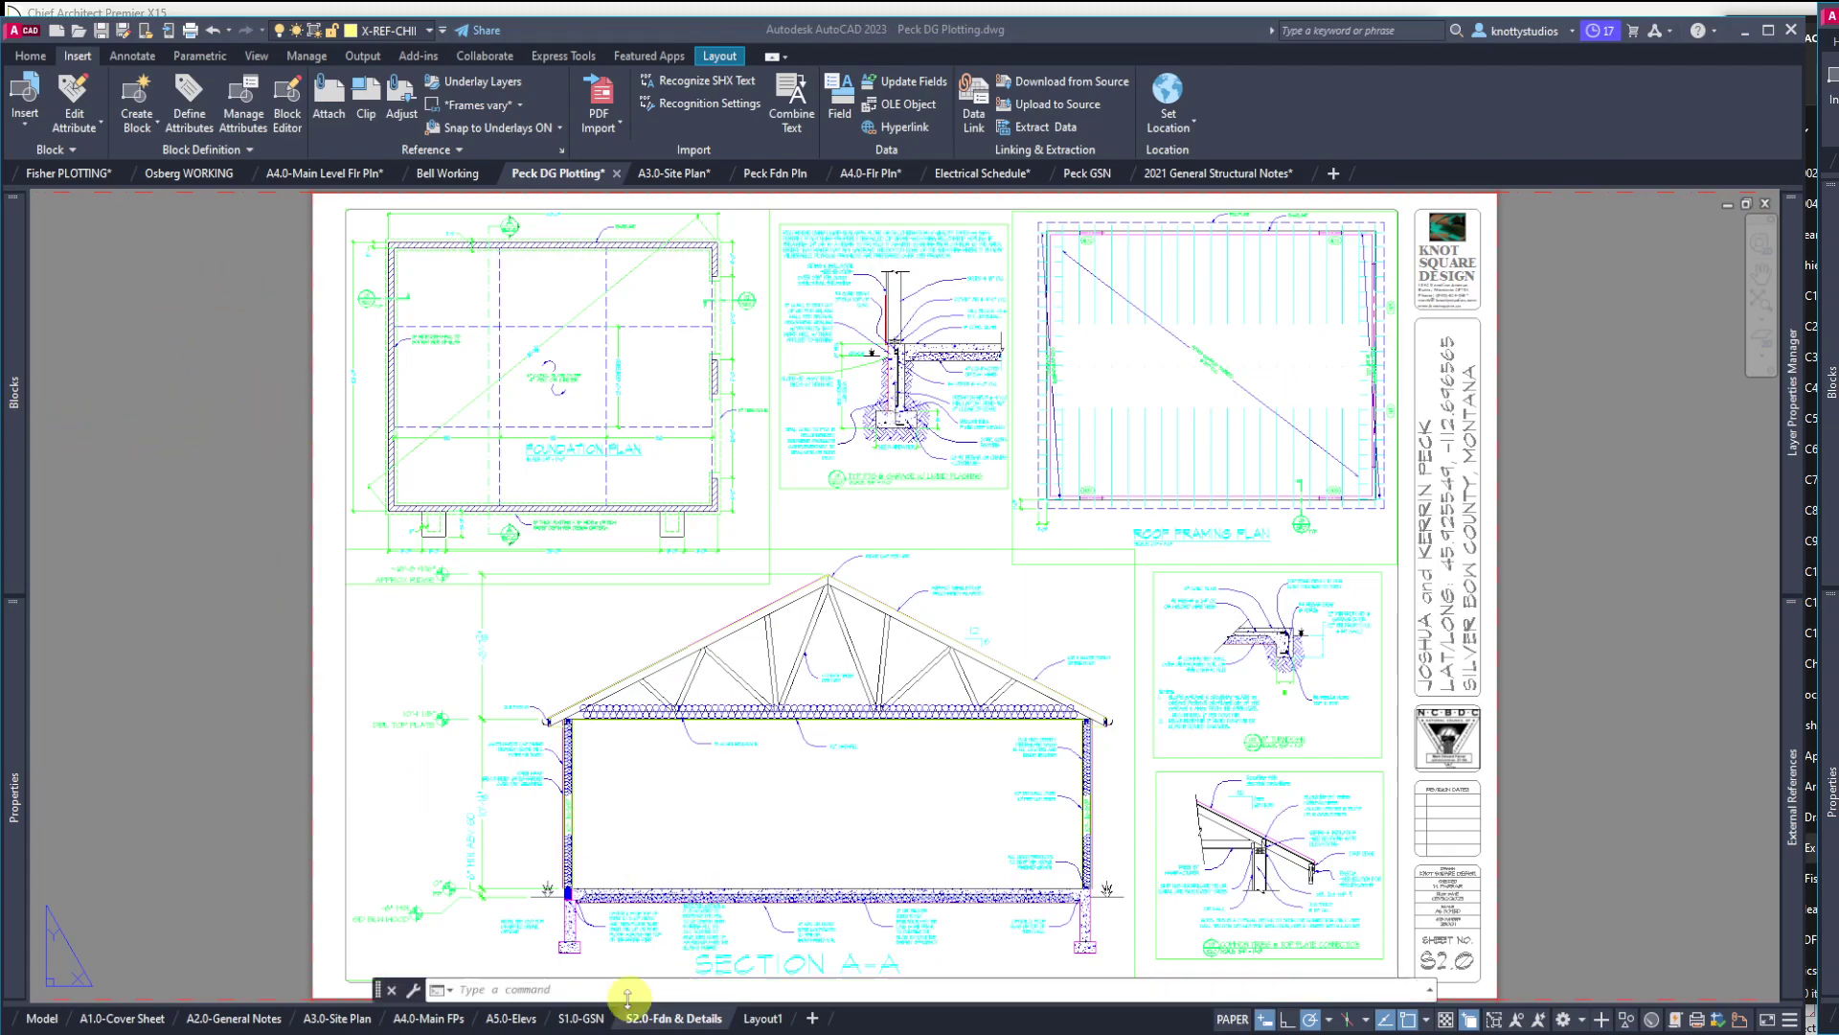
# Show the S1.0-GSN sheet at full extents and save Peck DG Plotting.dwg
pyautogui.moveTo(580, 1019)
pyautogui.click(592, 1019)
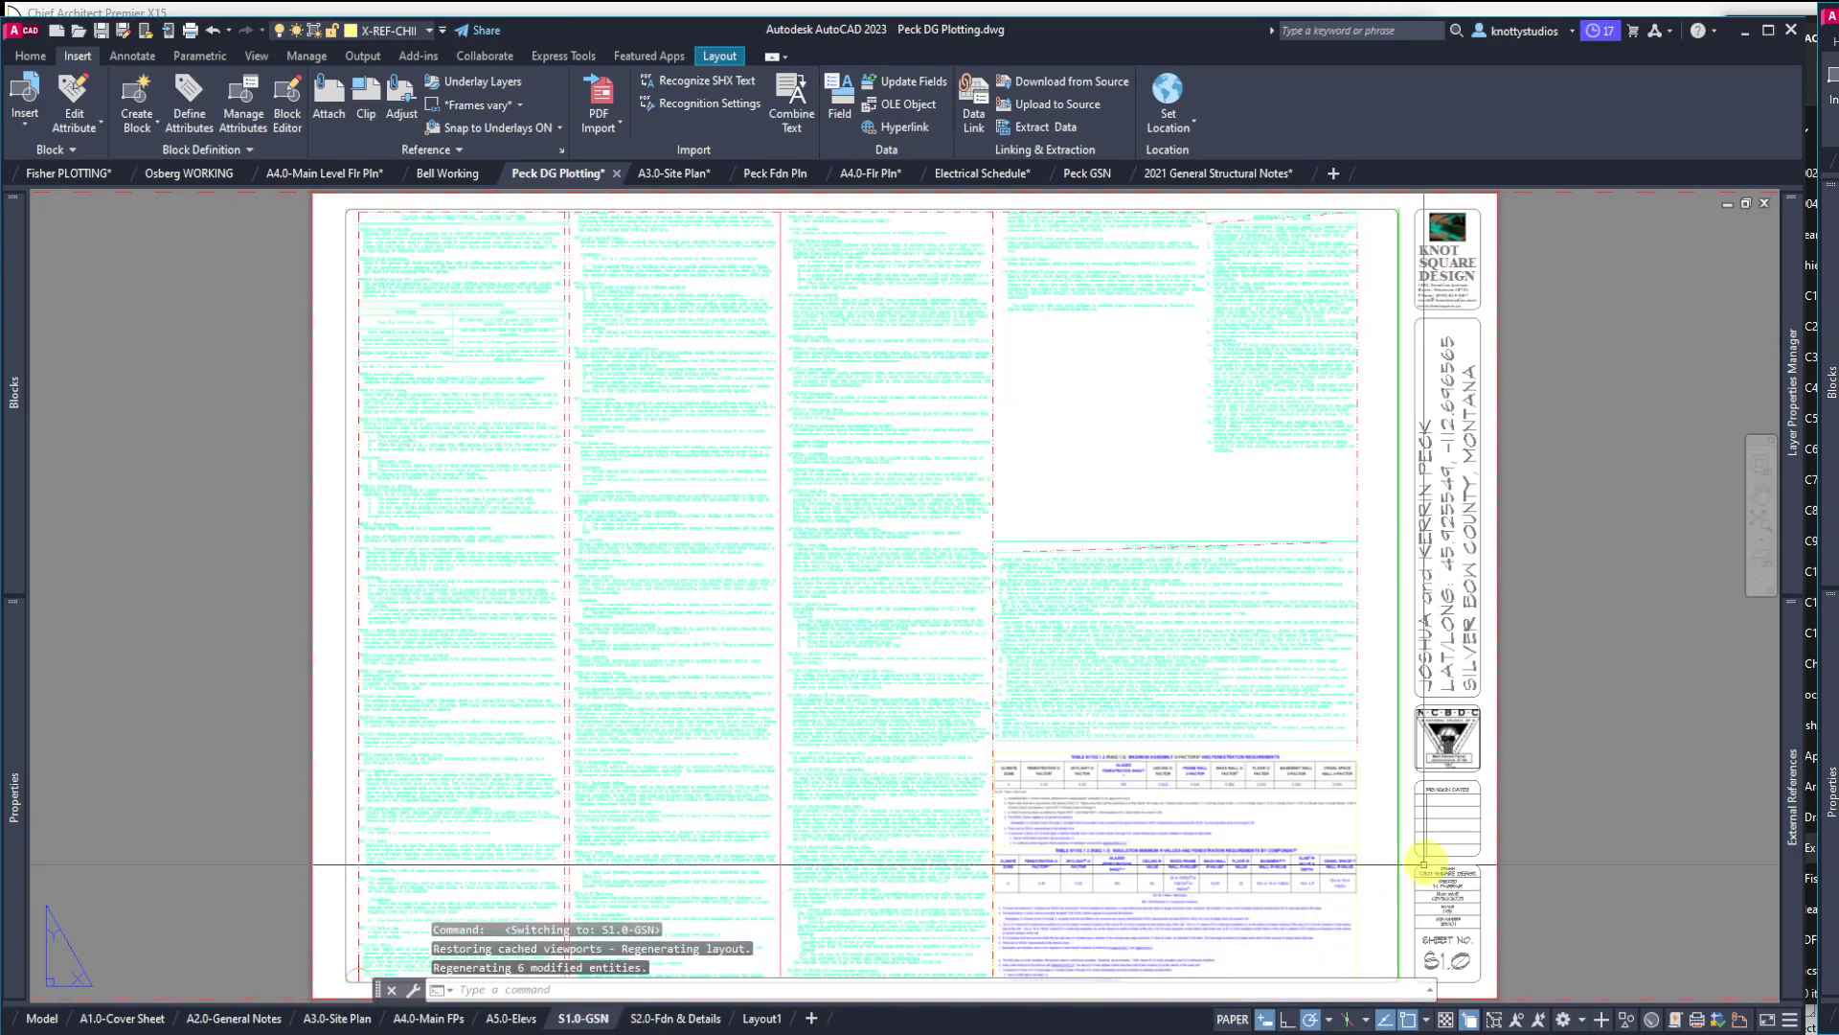
pyautogui.scroll(10, 1447, 934)
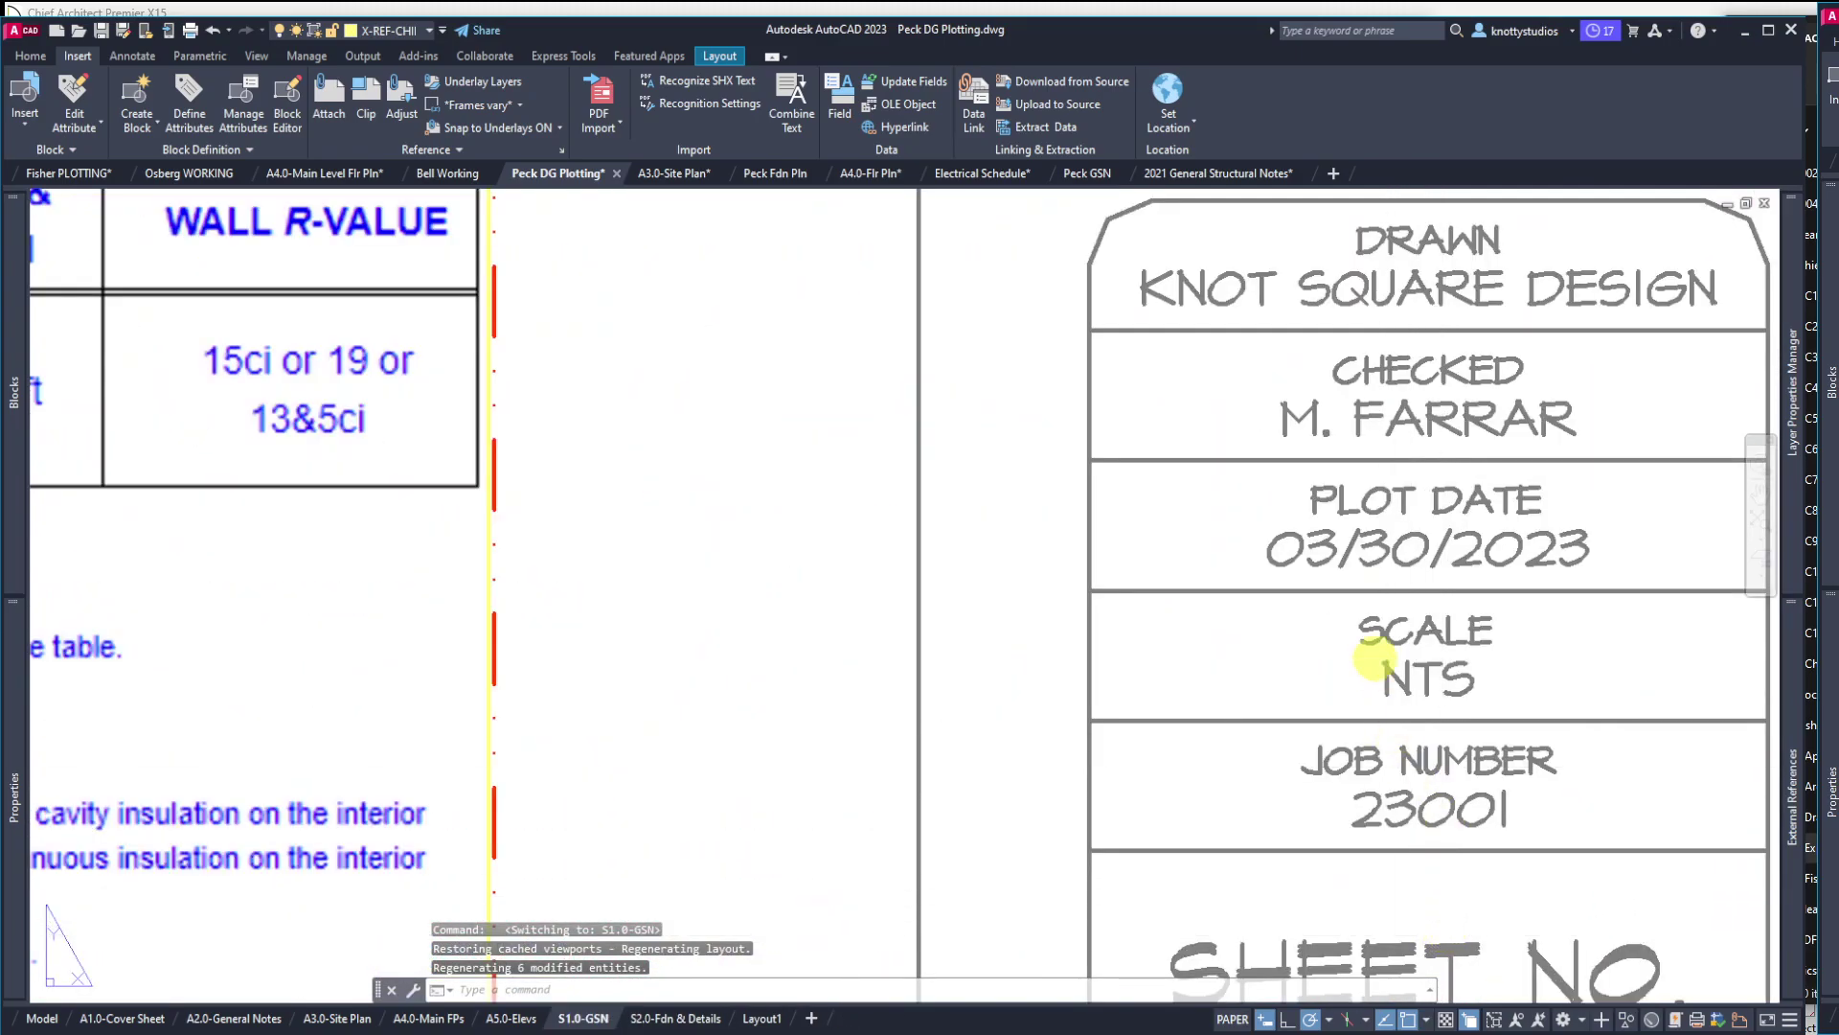
pyautogui.write('z')
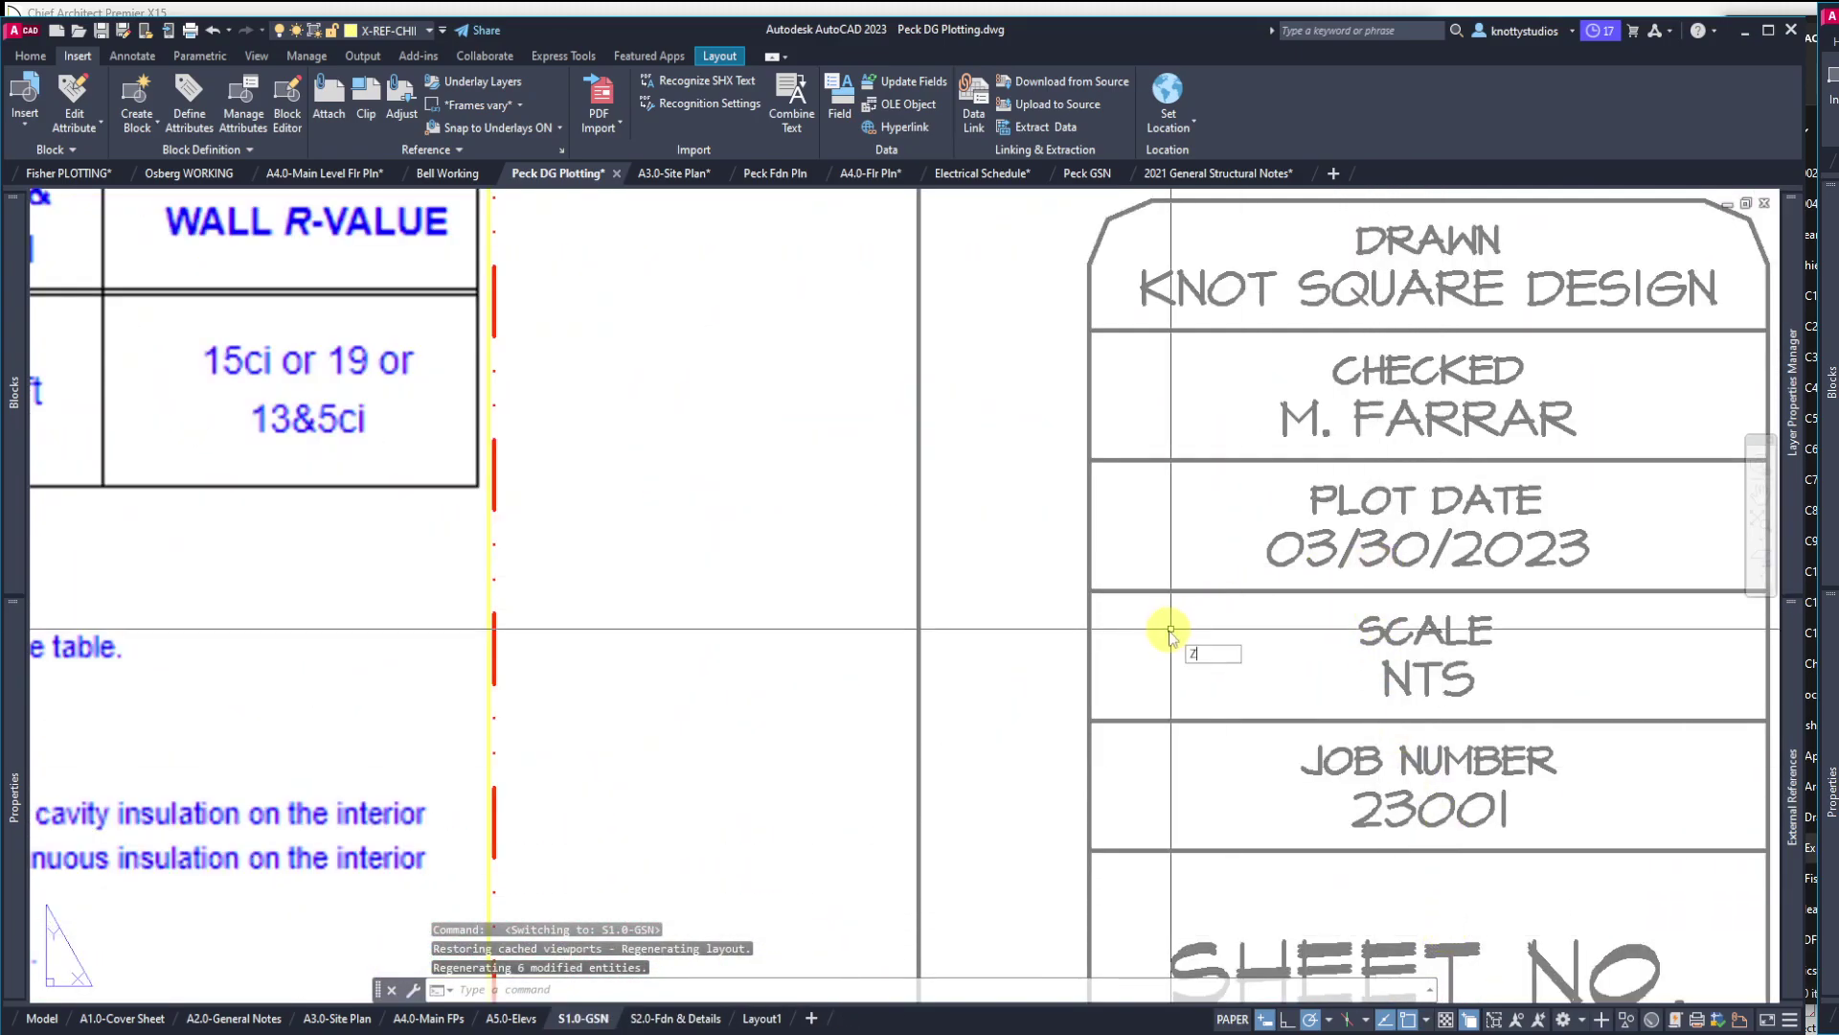
pyautogui.press('Return')
pyautogui.write('e')
pyautogui.press('Return')
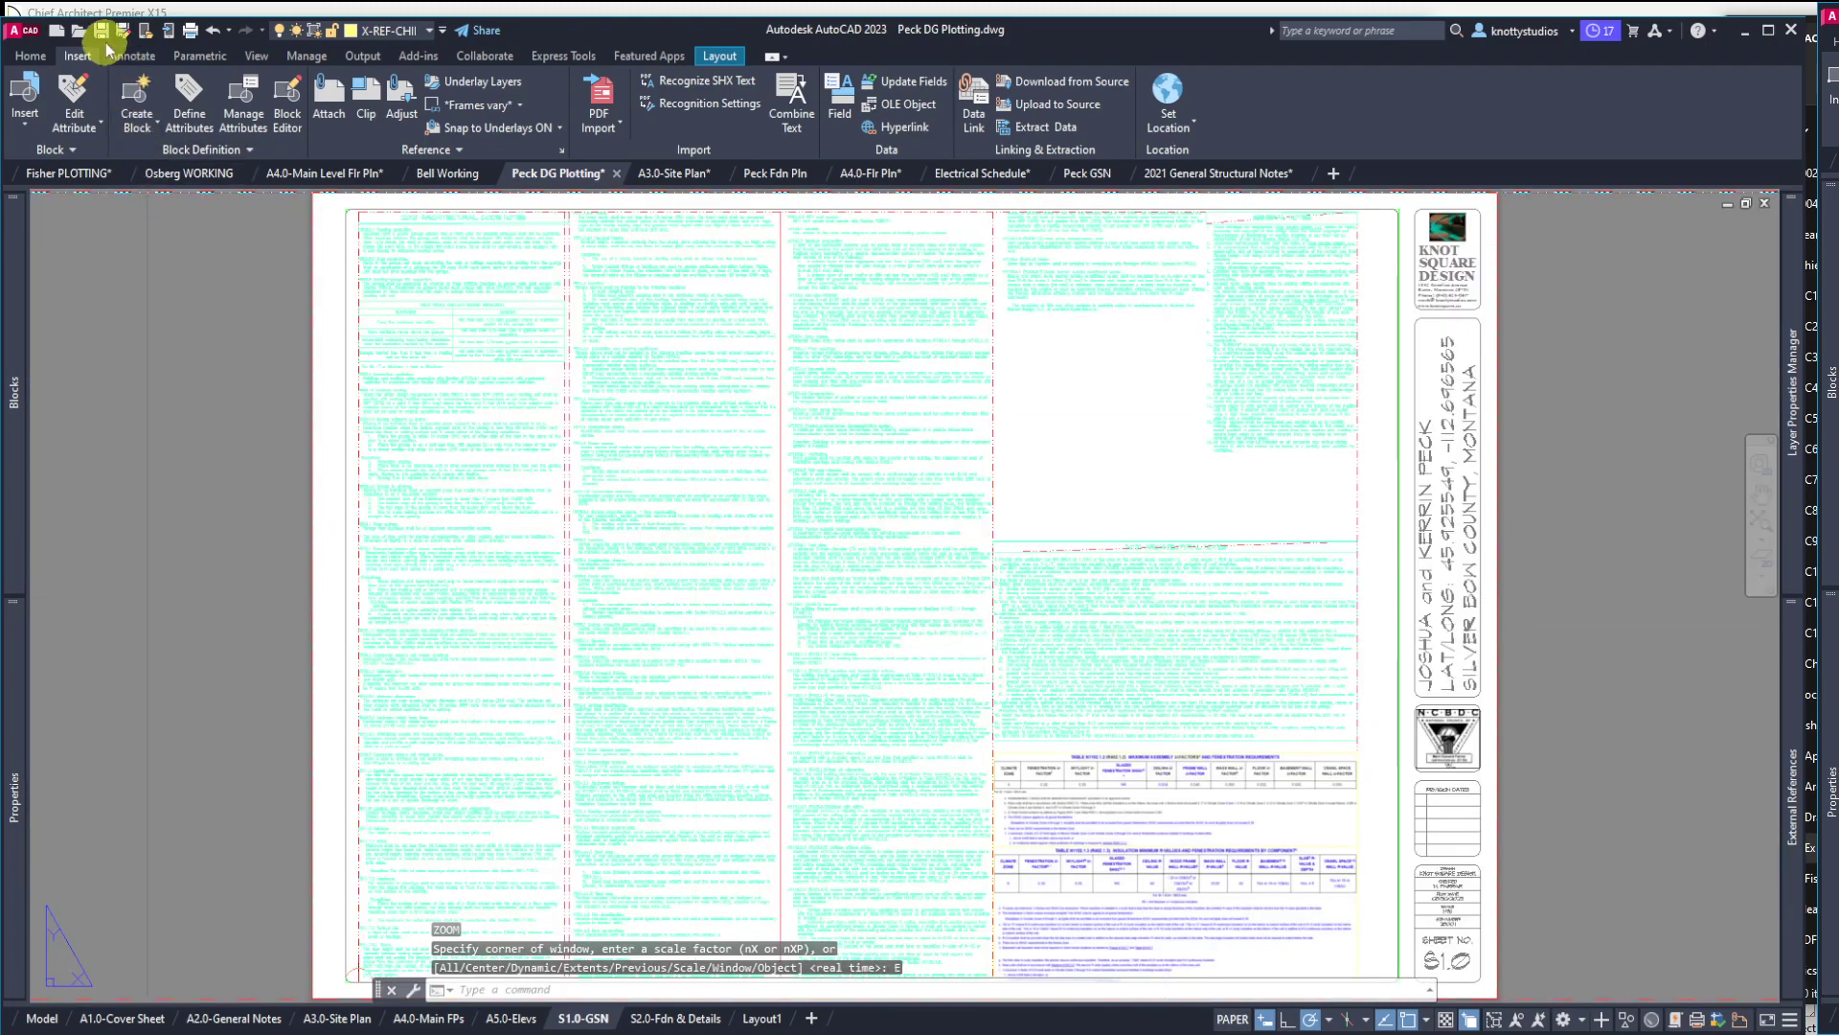
pyautogui.click(102, 31)
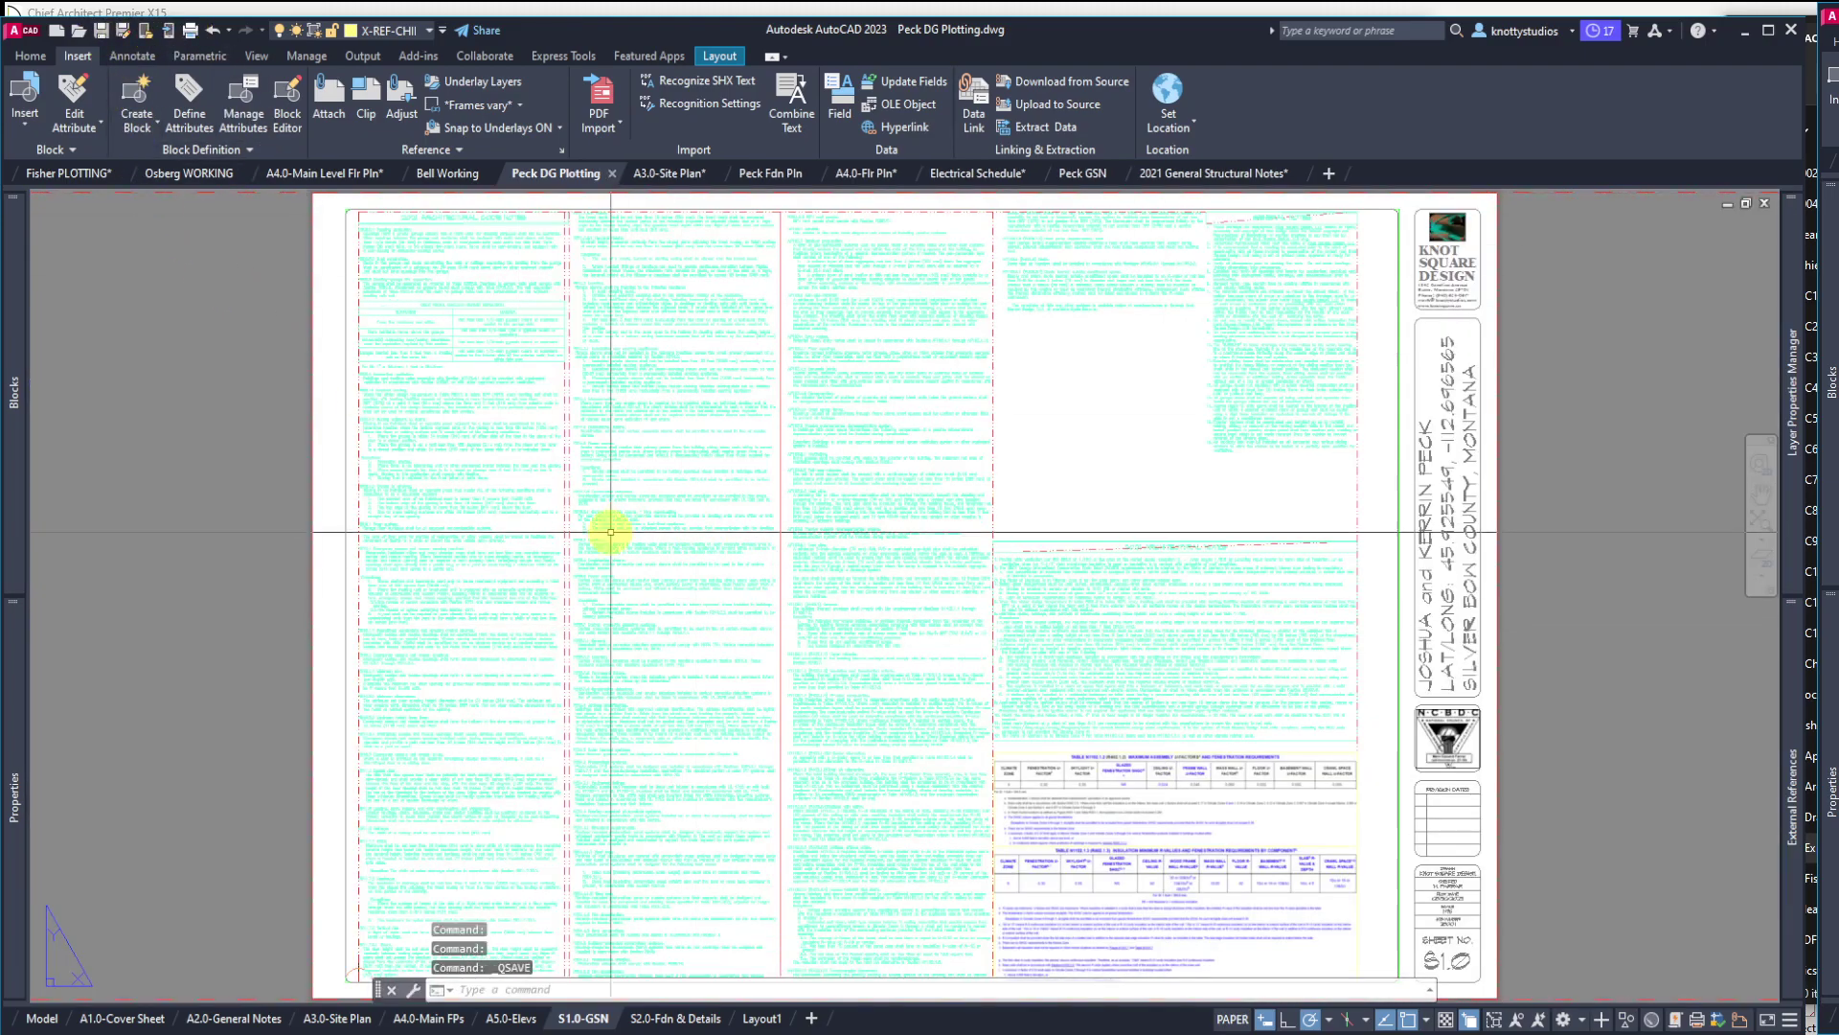
pyautogui.click(190, 31)
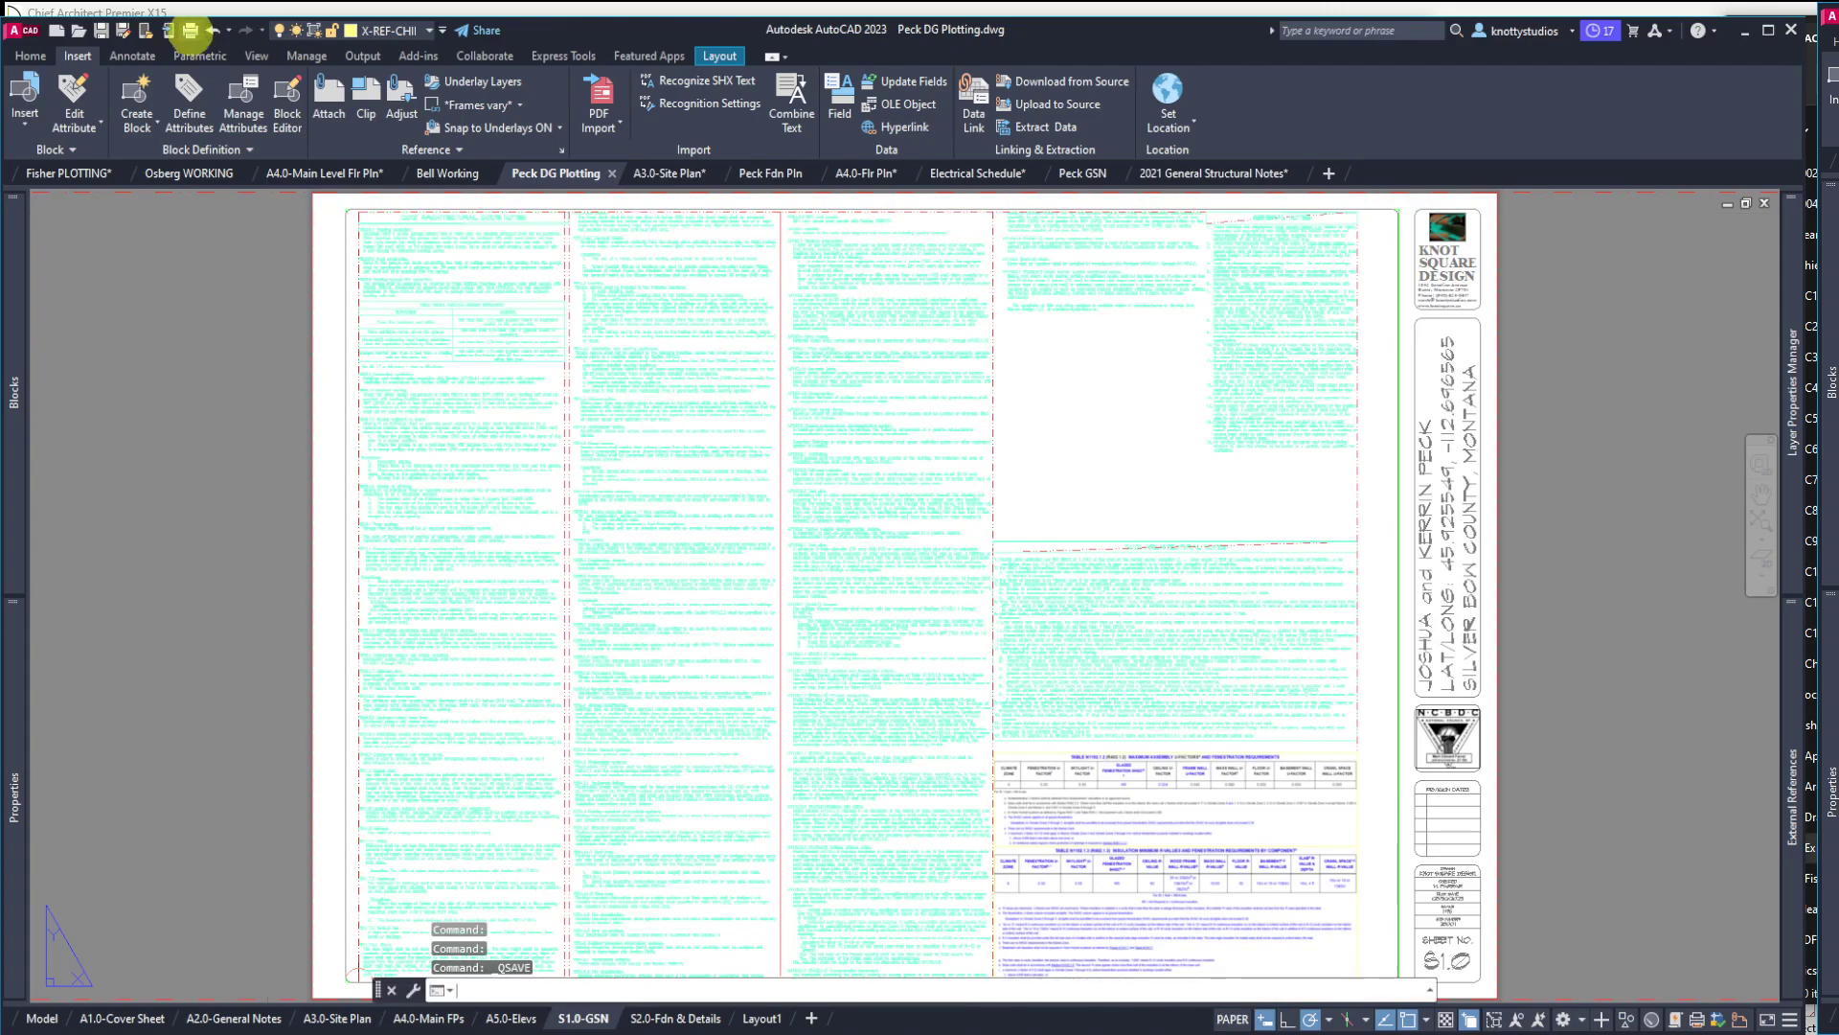
# Plot S1.0-GSN to PDF using the <Previous plot> page setup, saving it in the review folder
pyautogui.click(795, 341)
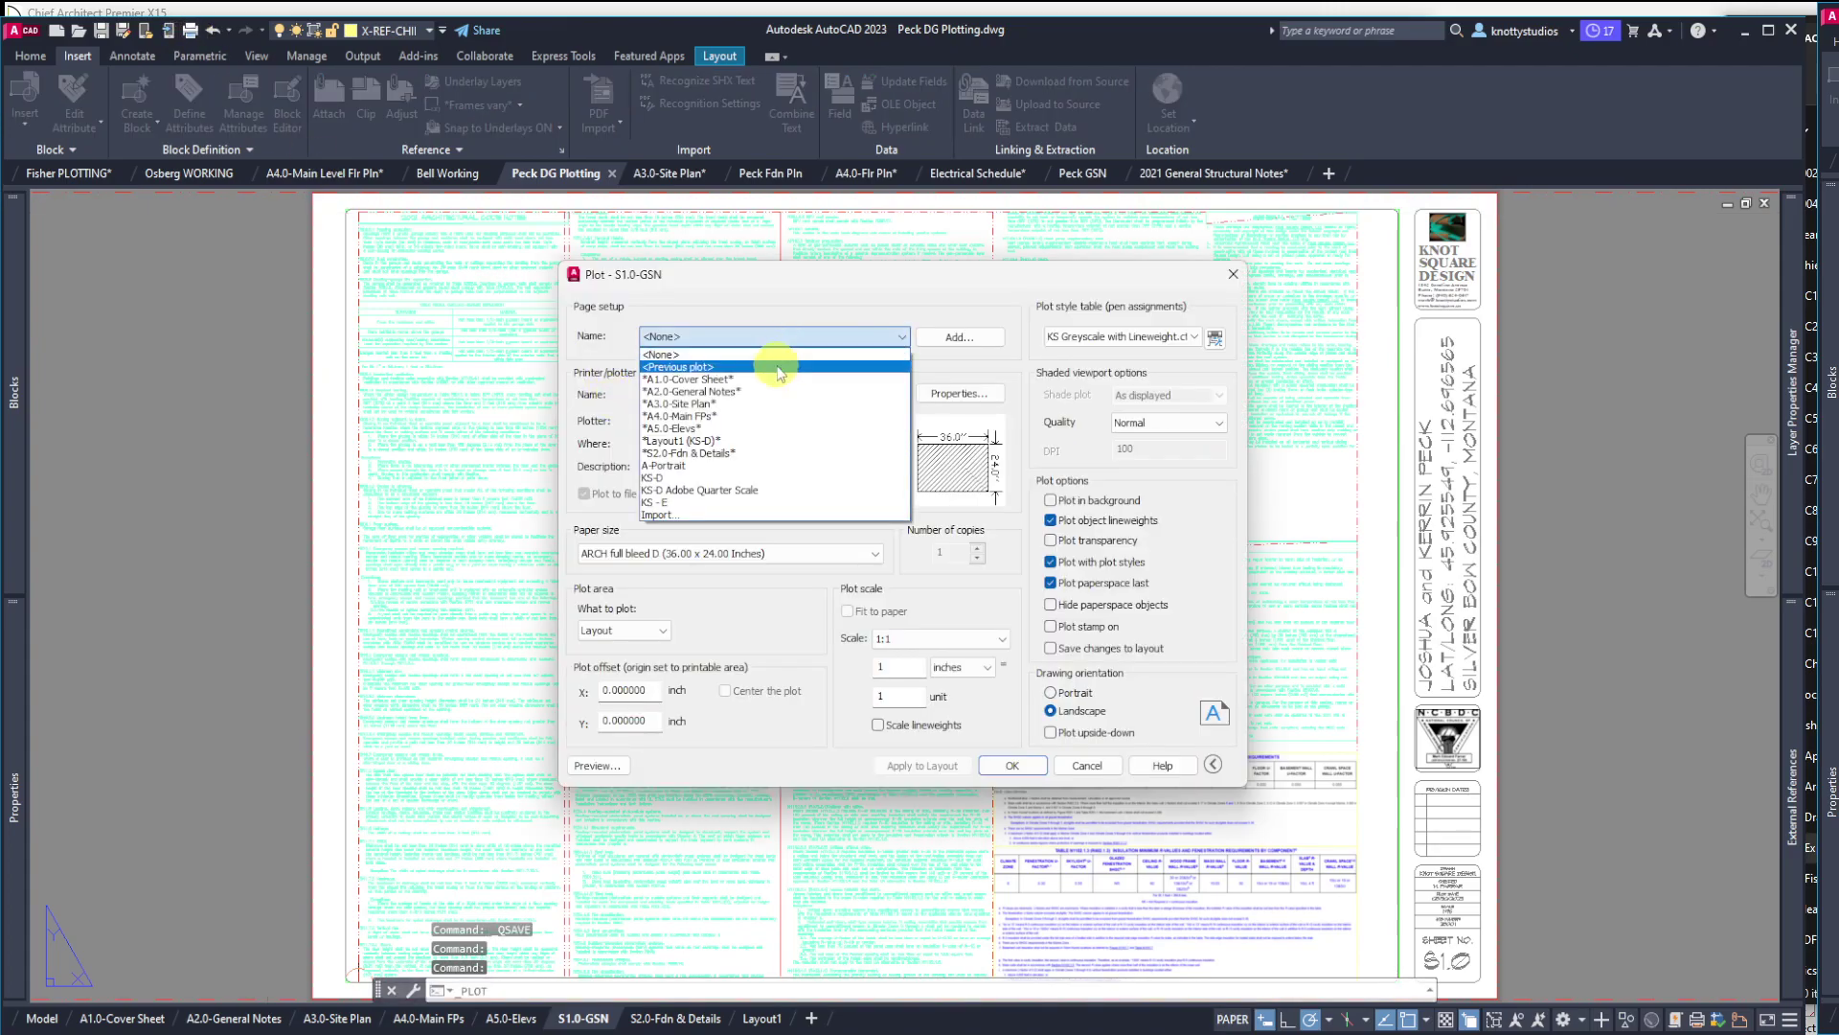
pyautogui.click(774, 355)
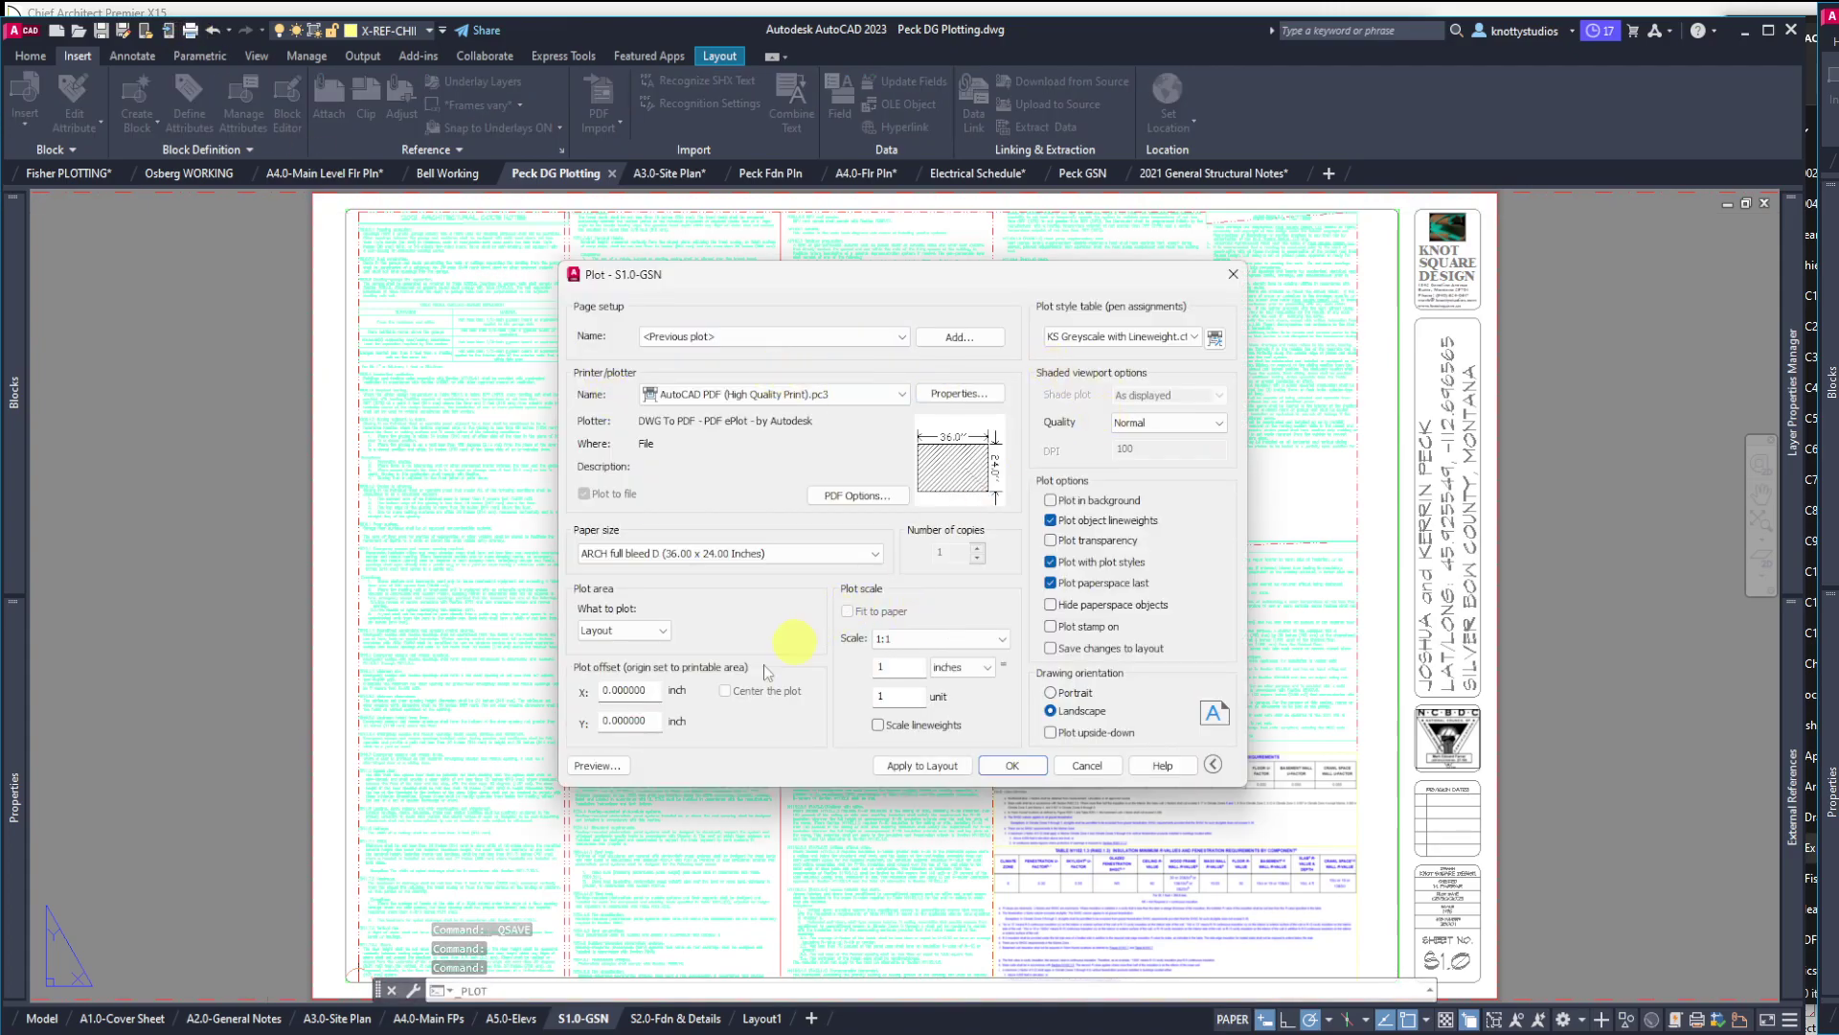
pyautogui.click(618, 767)
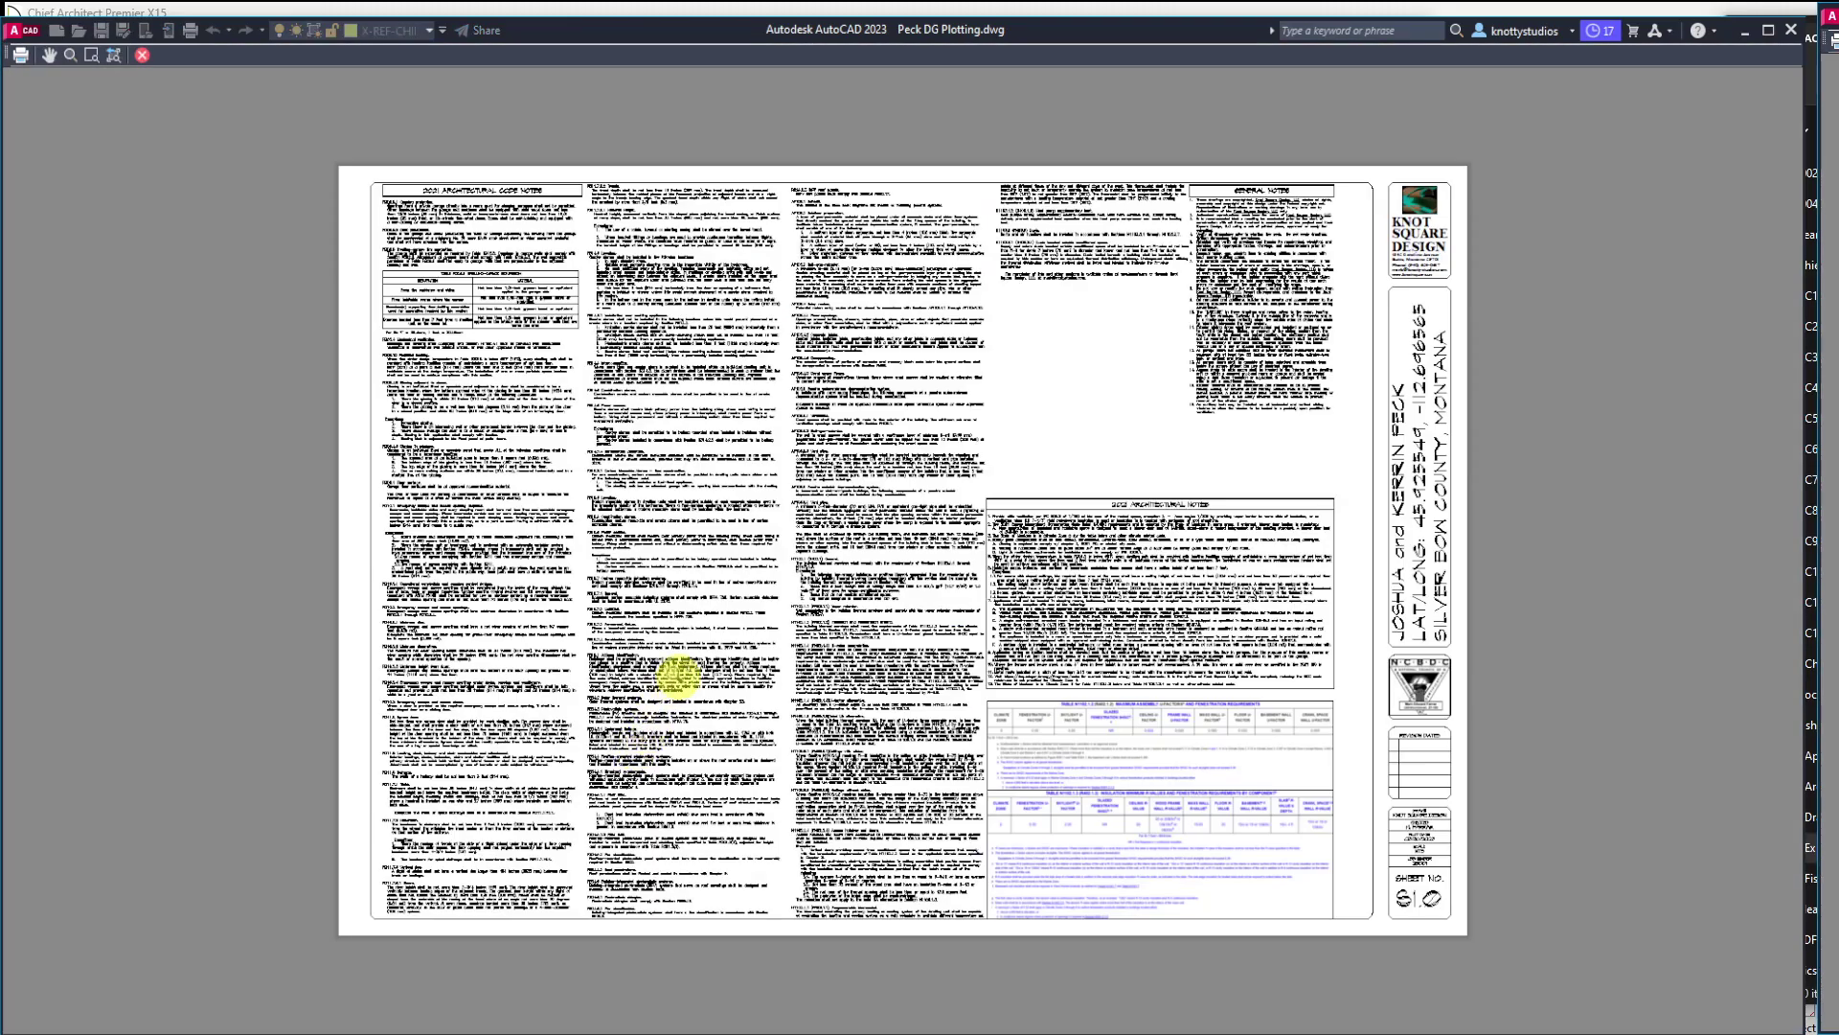
pyautogui.rightClick(667, 577)
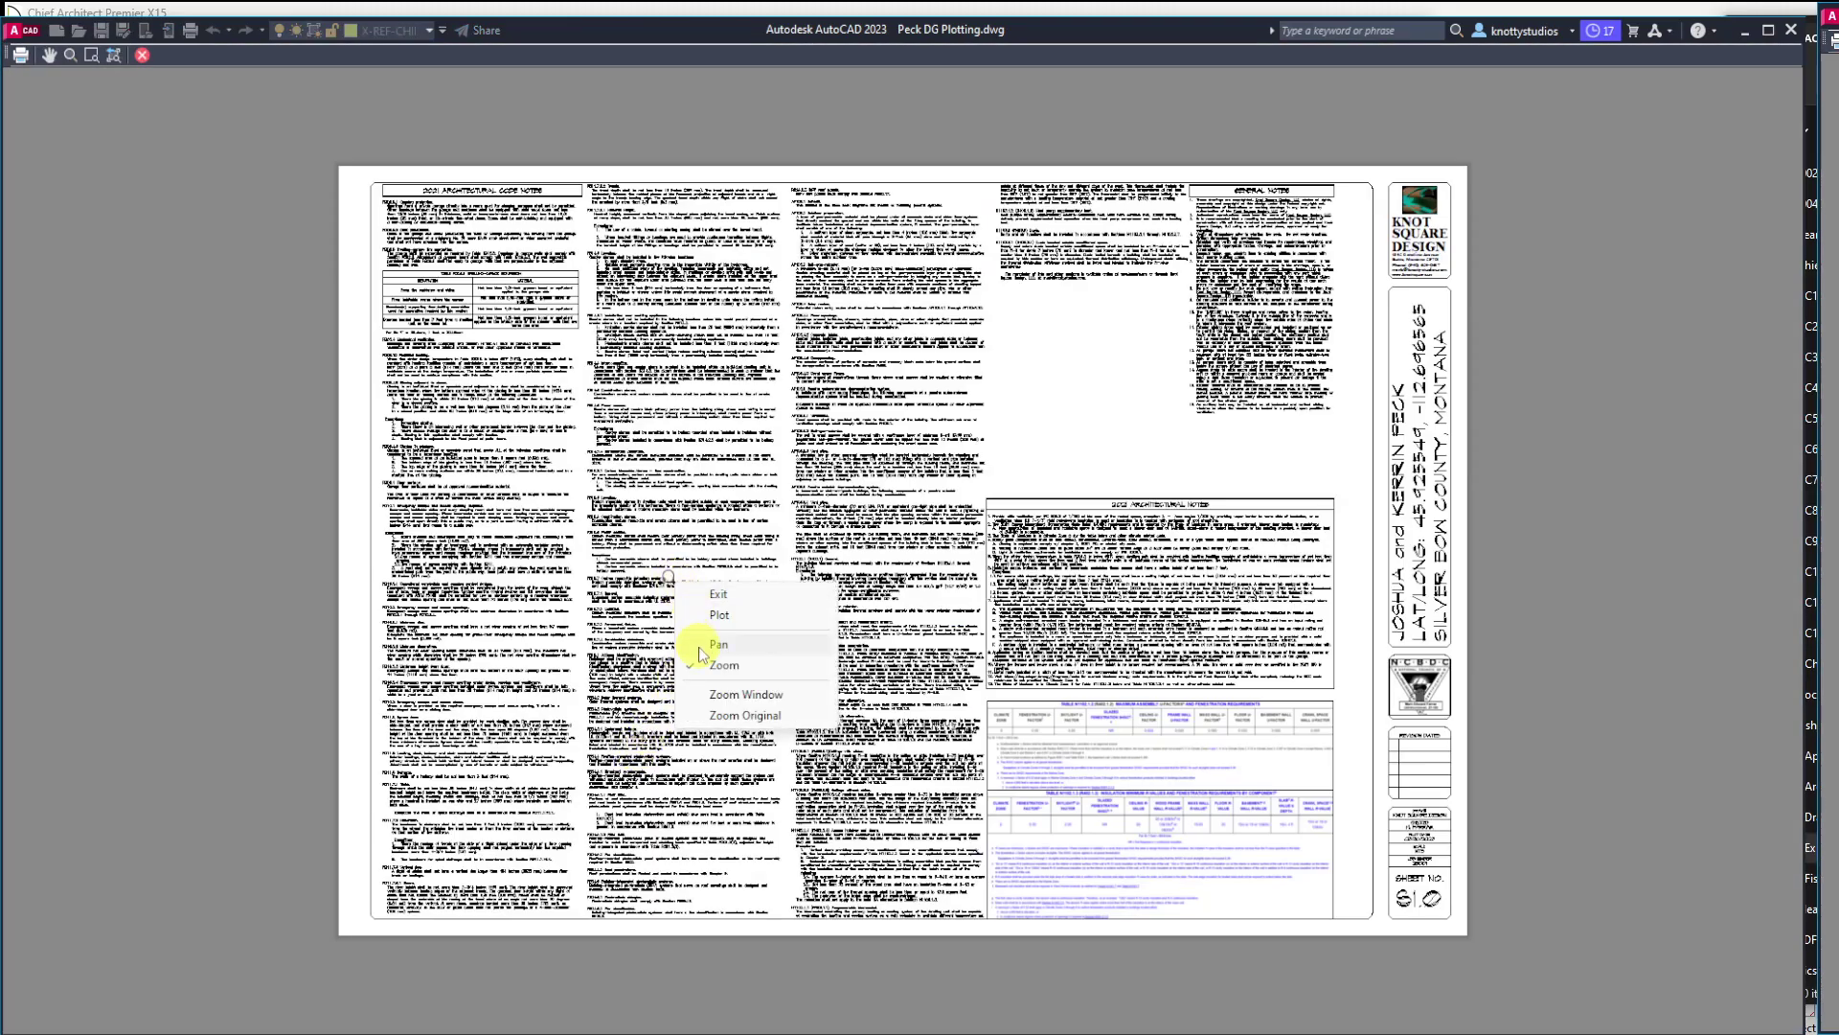
pyautogui.click(713, 616)
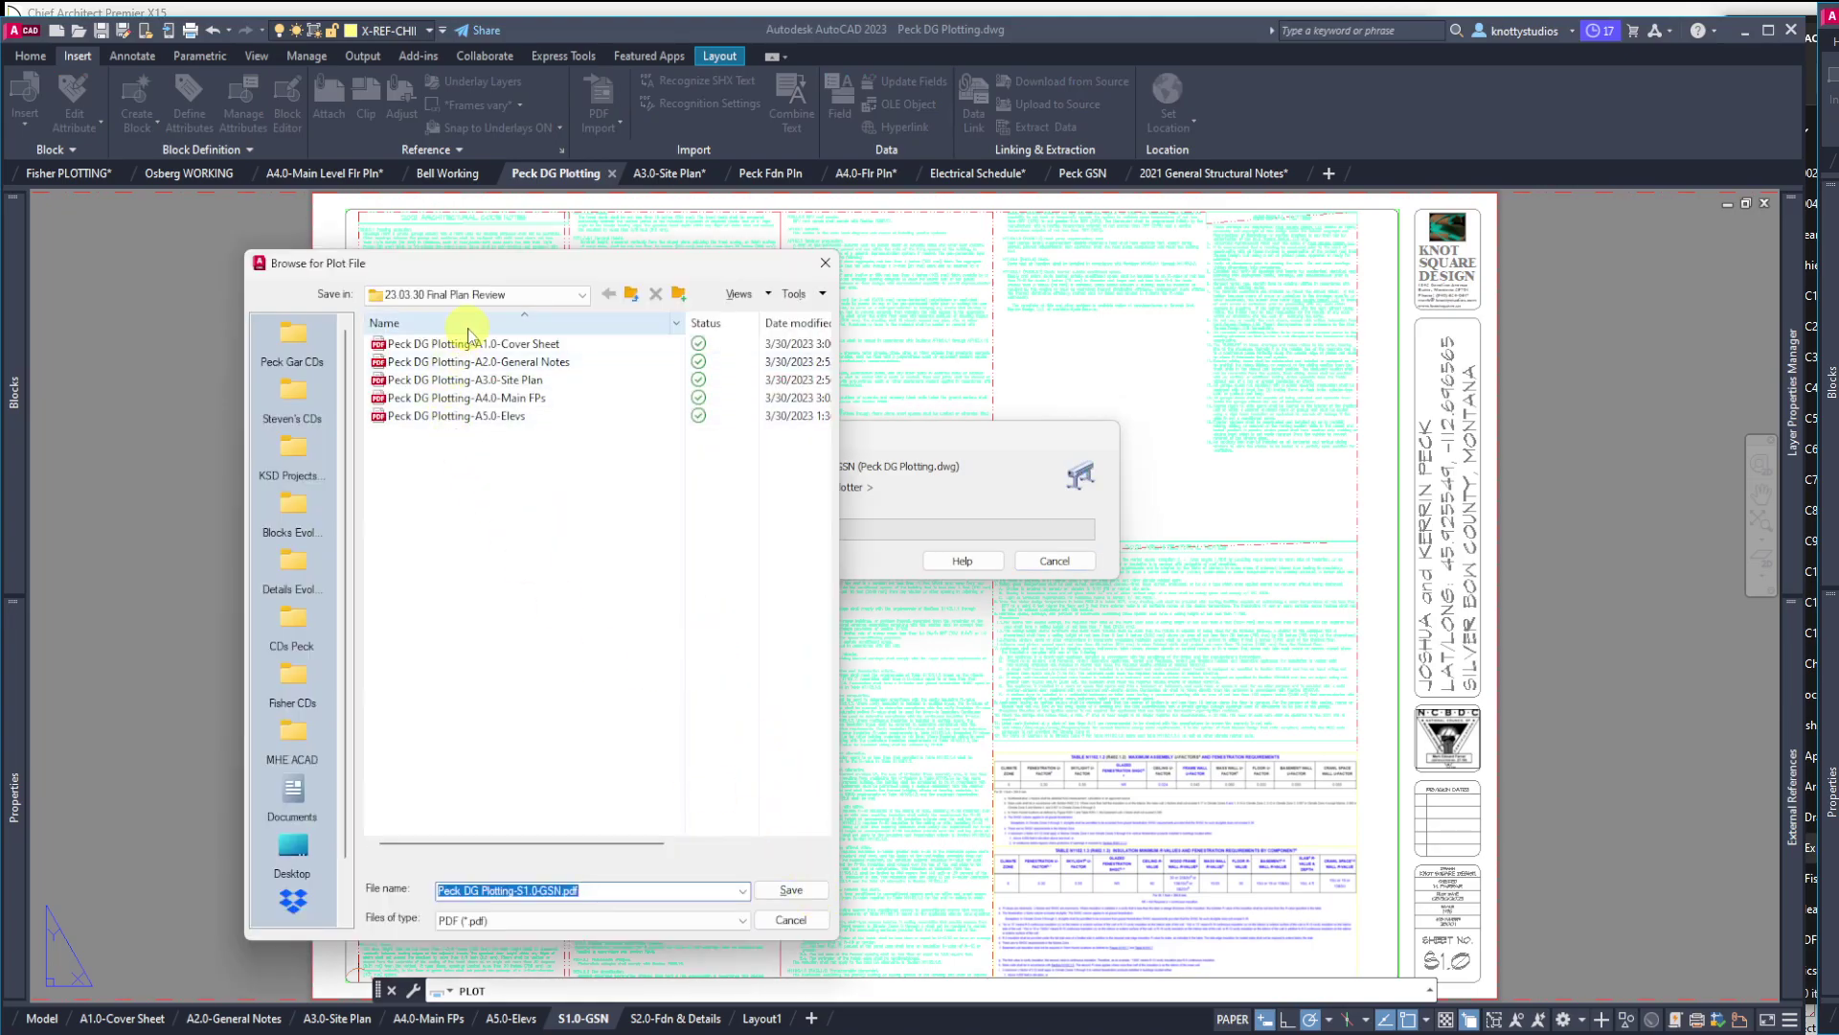
pyautogui.click(757, 881)
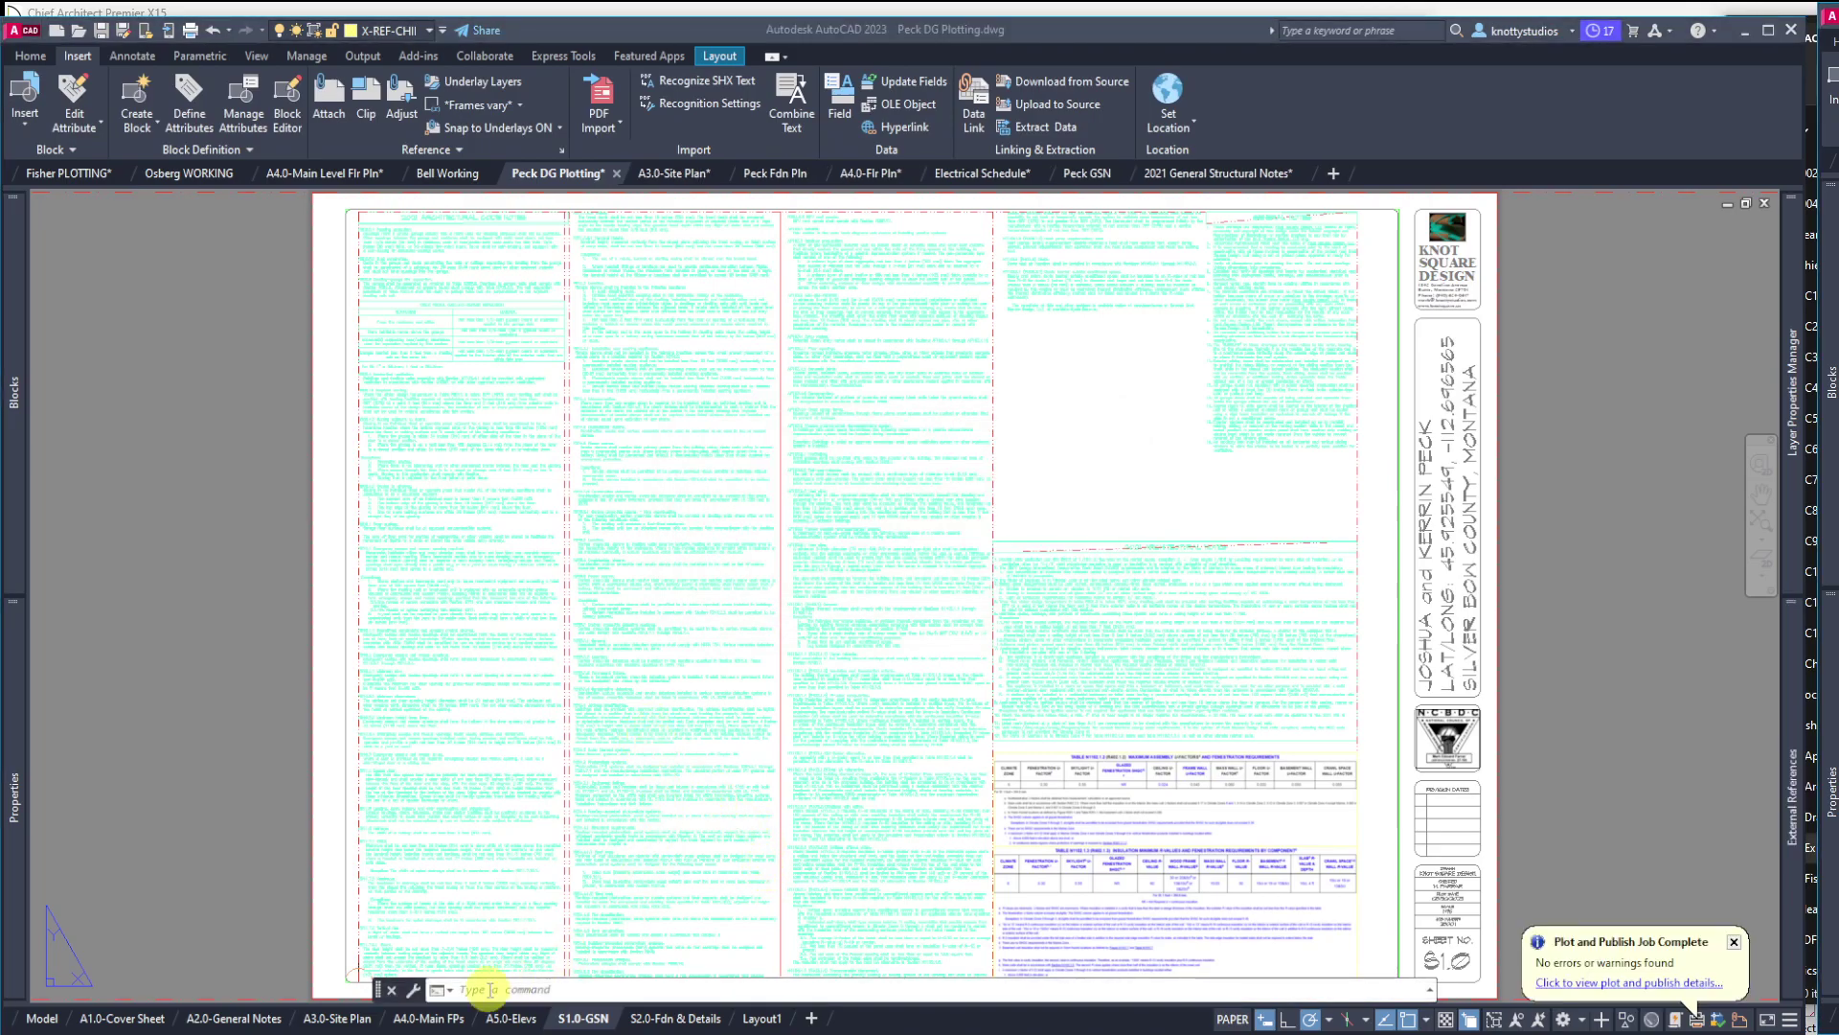
# Plot the S2.0-Fdn & Details sheet to Peck DG Plotting-S2.0-Fdn & Details.pdf with a saved page setup
pyautogui.click(656, 1018)
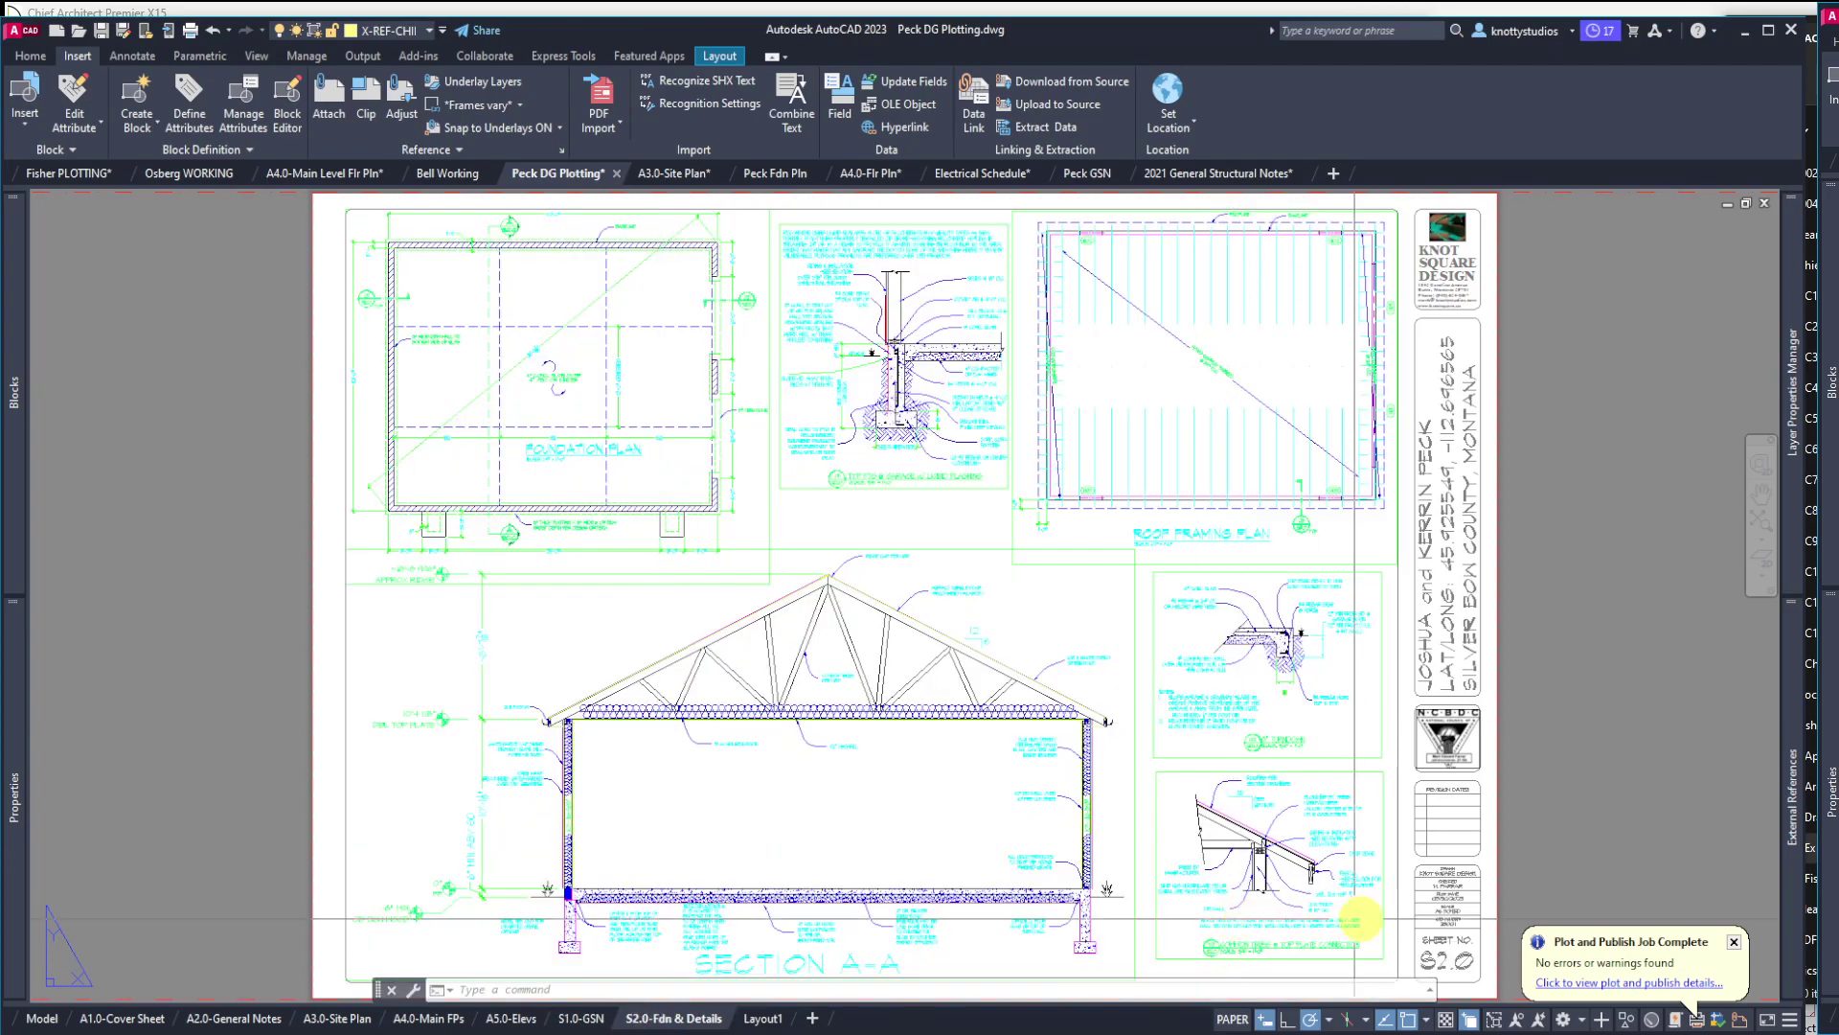
pyautogui.scroll(10, 1446, 910)
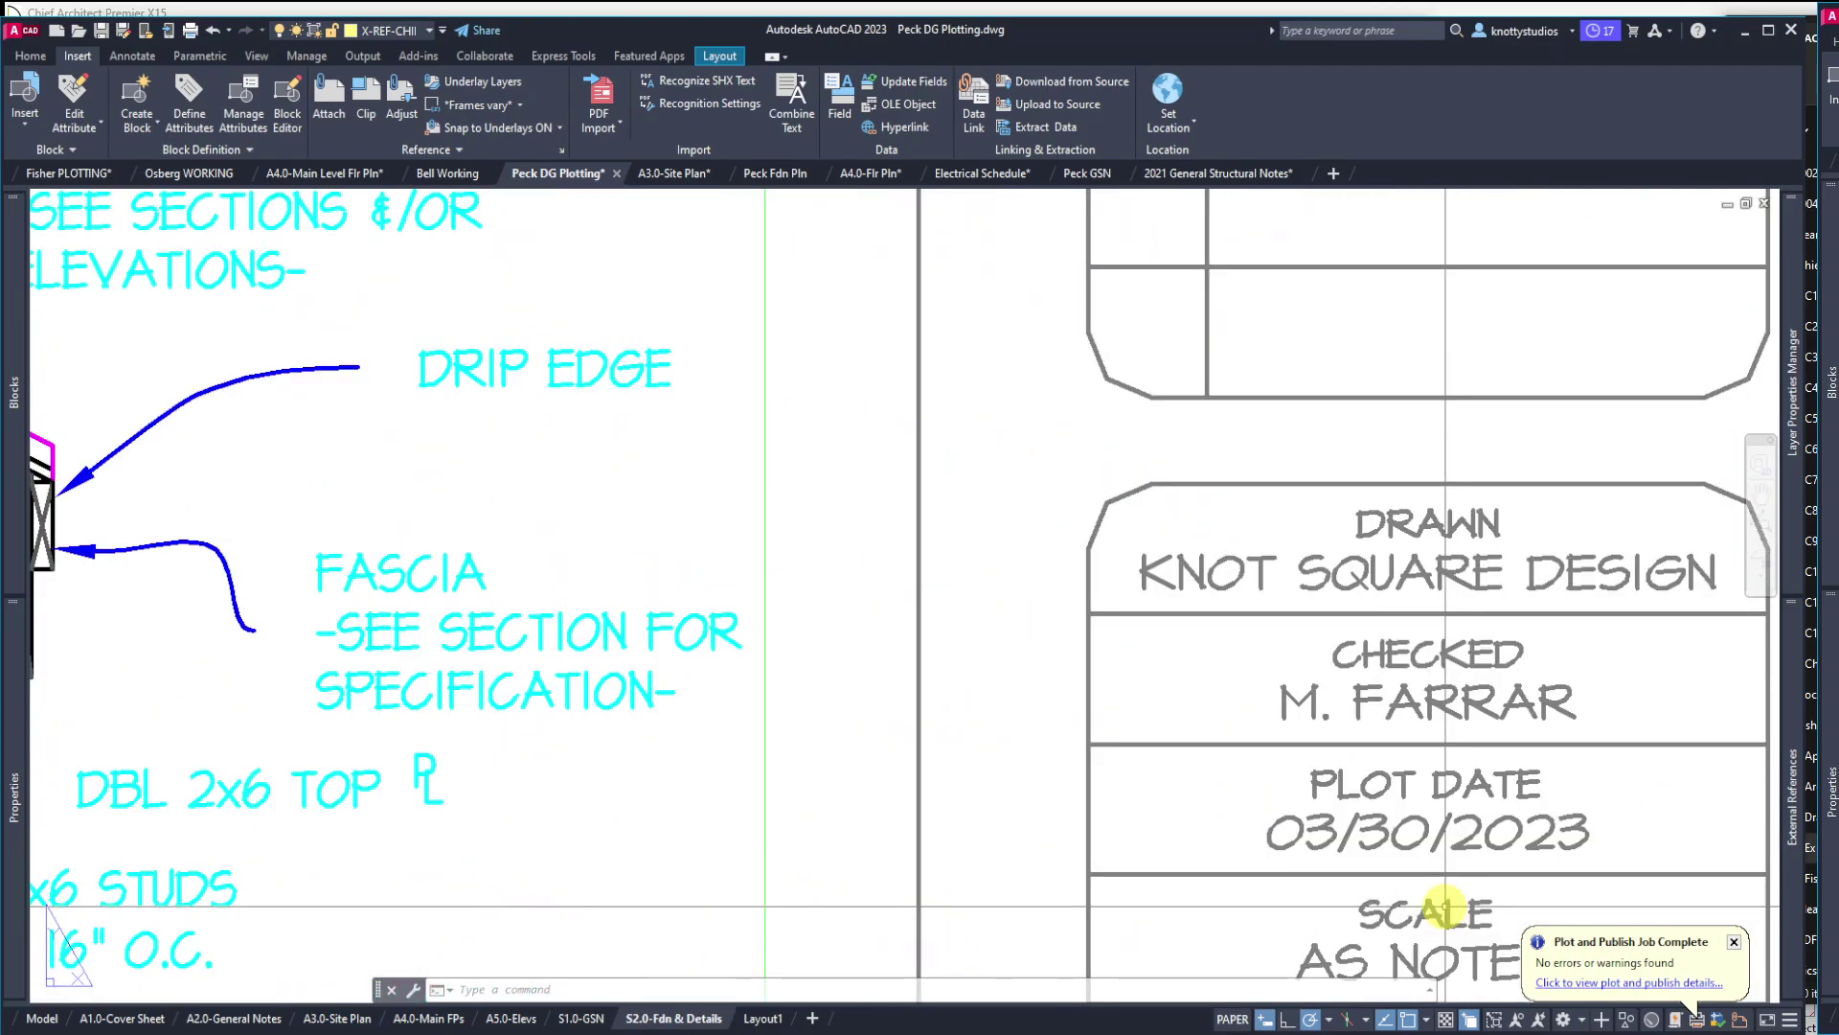
pyautogui.scroll(-10, 1446, 910)
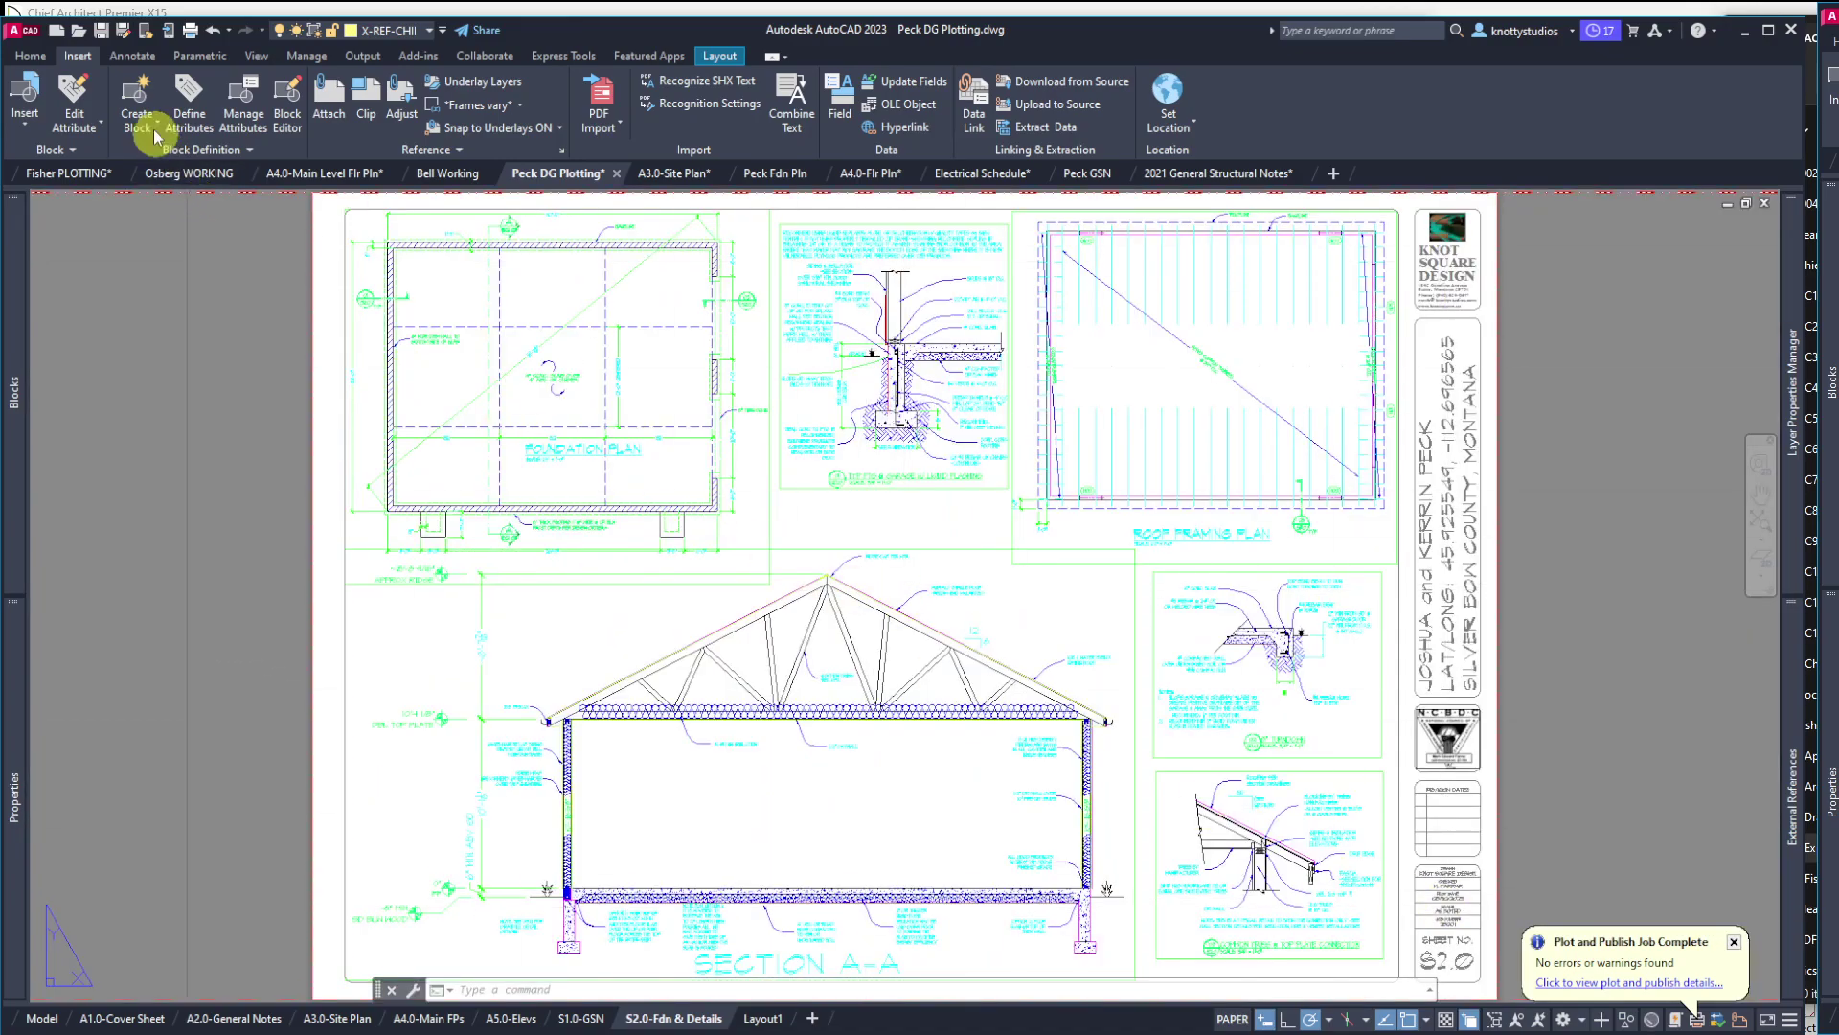
pyautogui.click(190, 31)
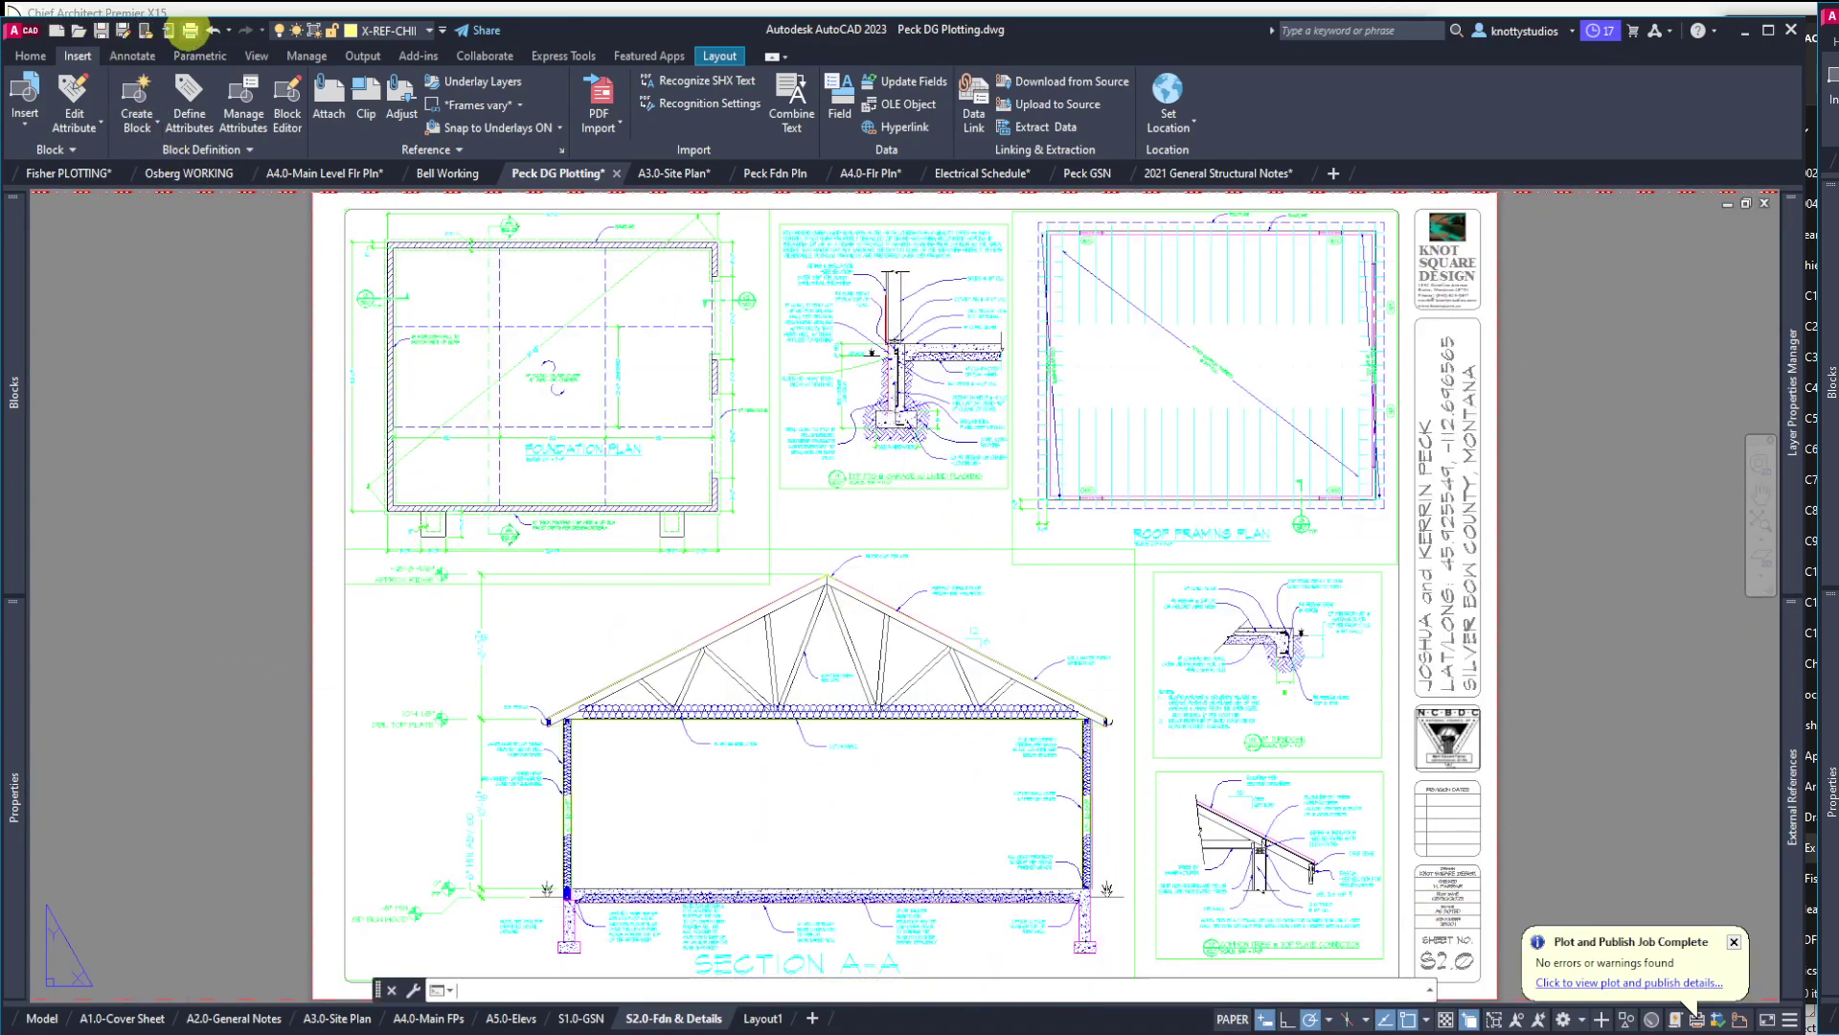
pyautogui.click(728, 337)
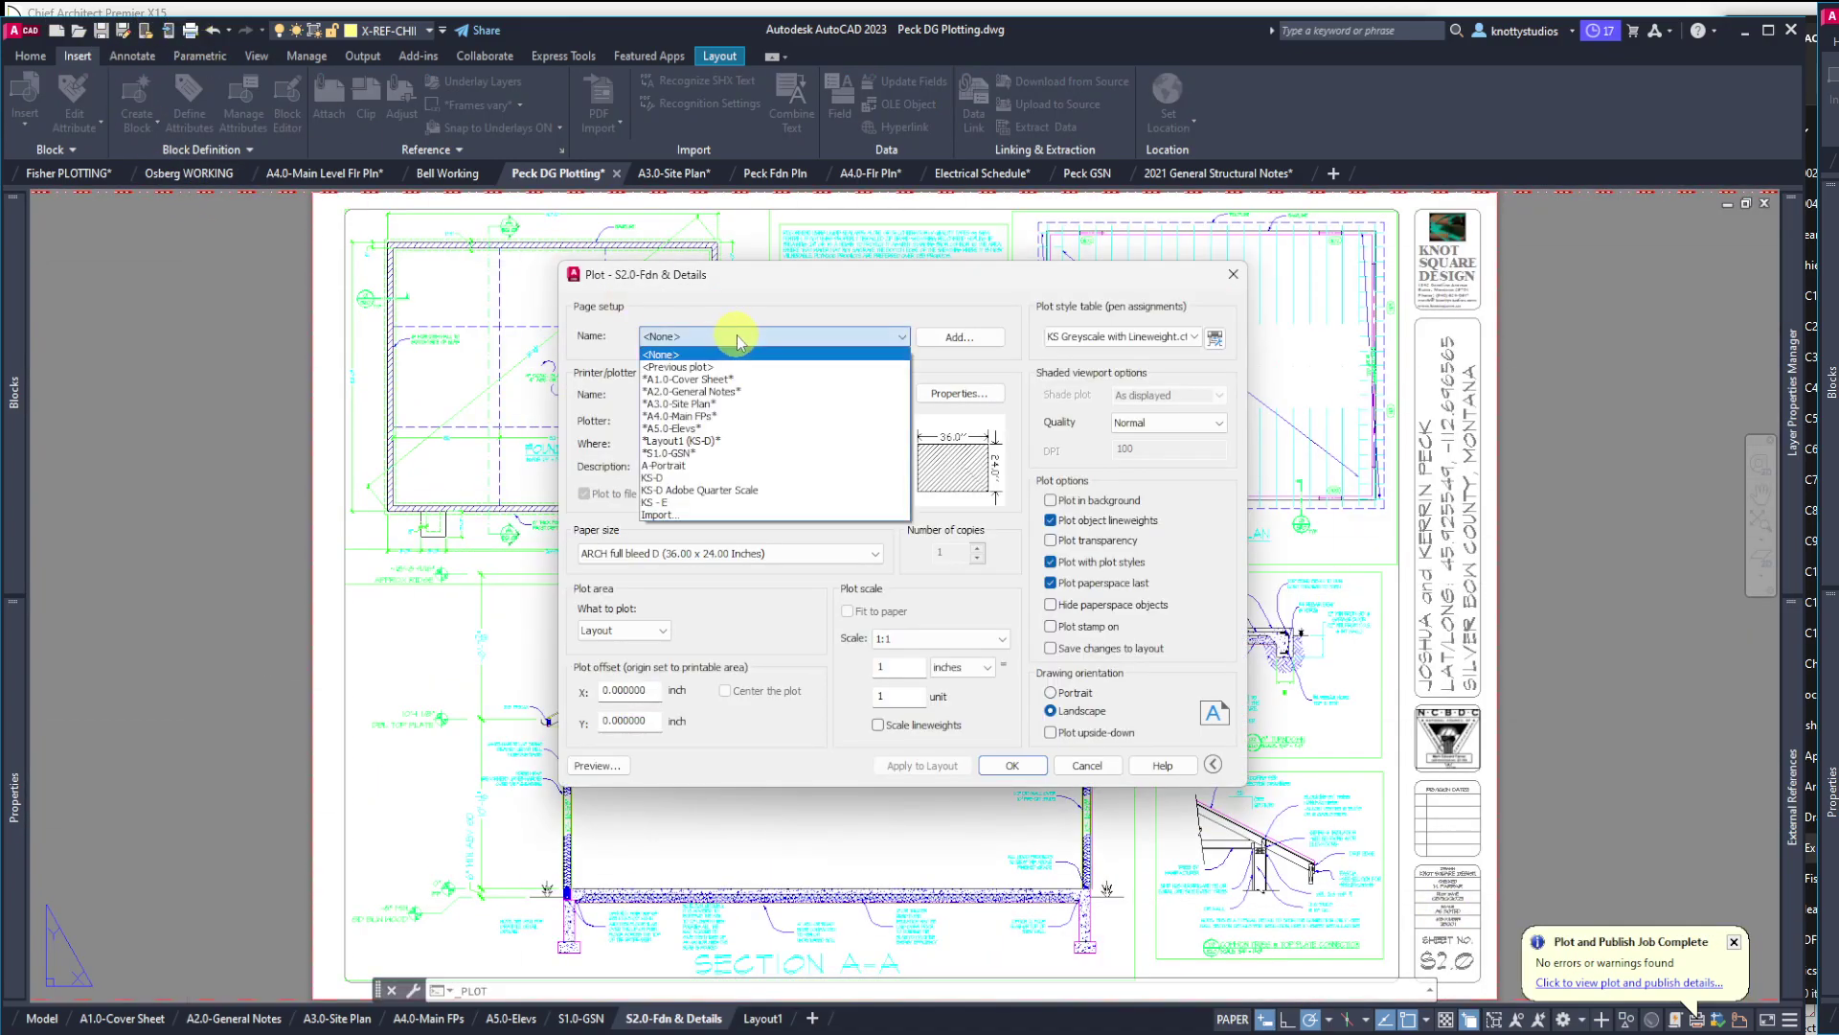
pyautogui.click(704, 379)
pyautogui.click(595, 766)
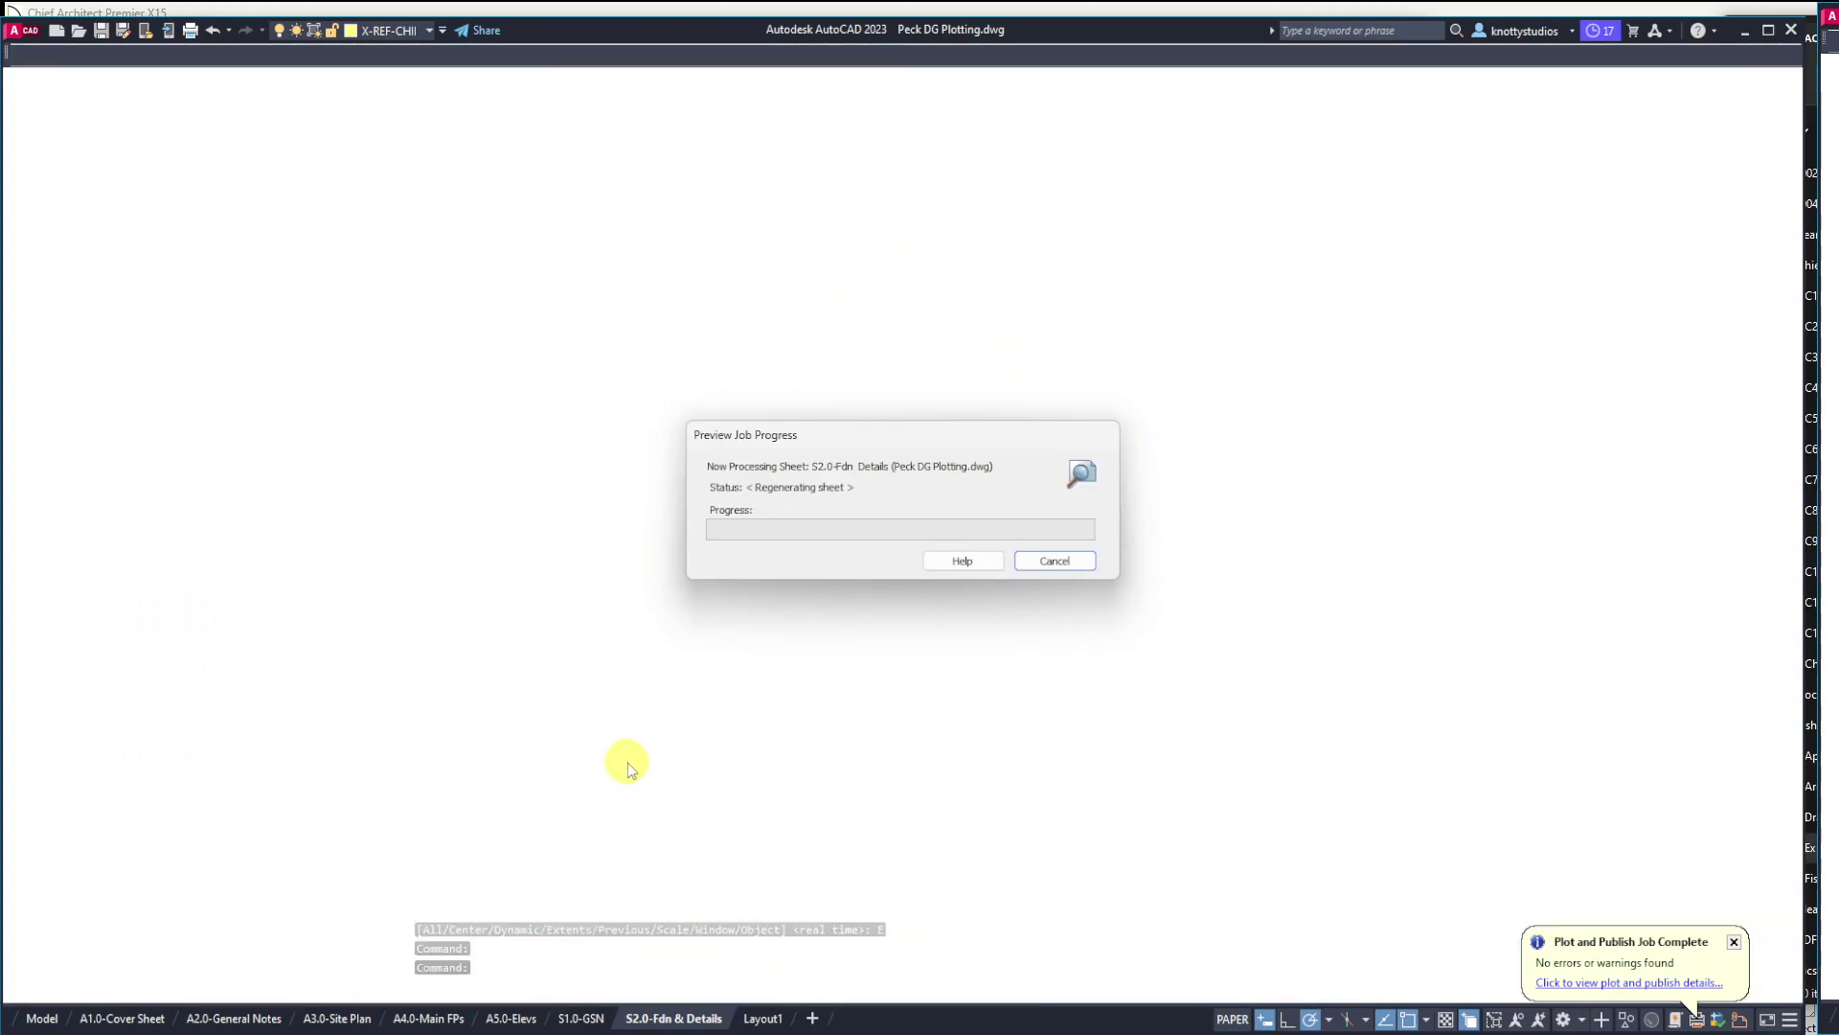
pyautogui.rightClick(690, 657)
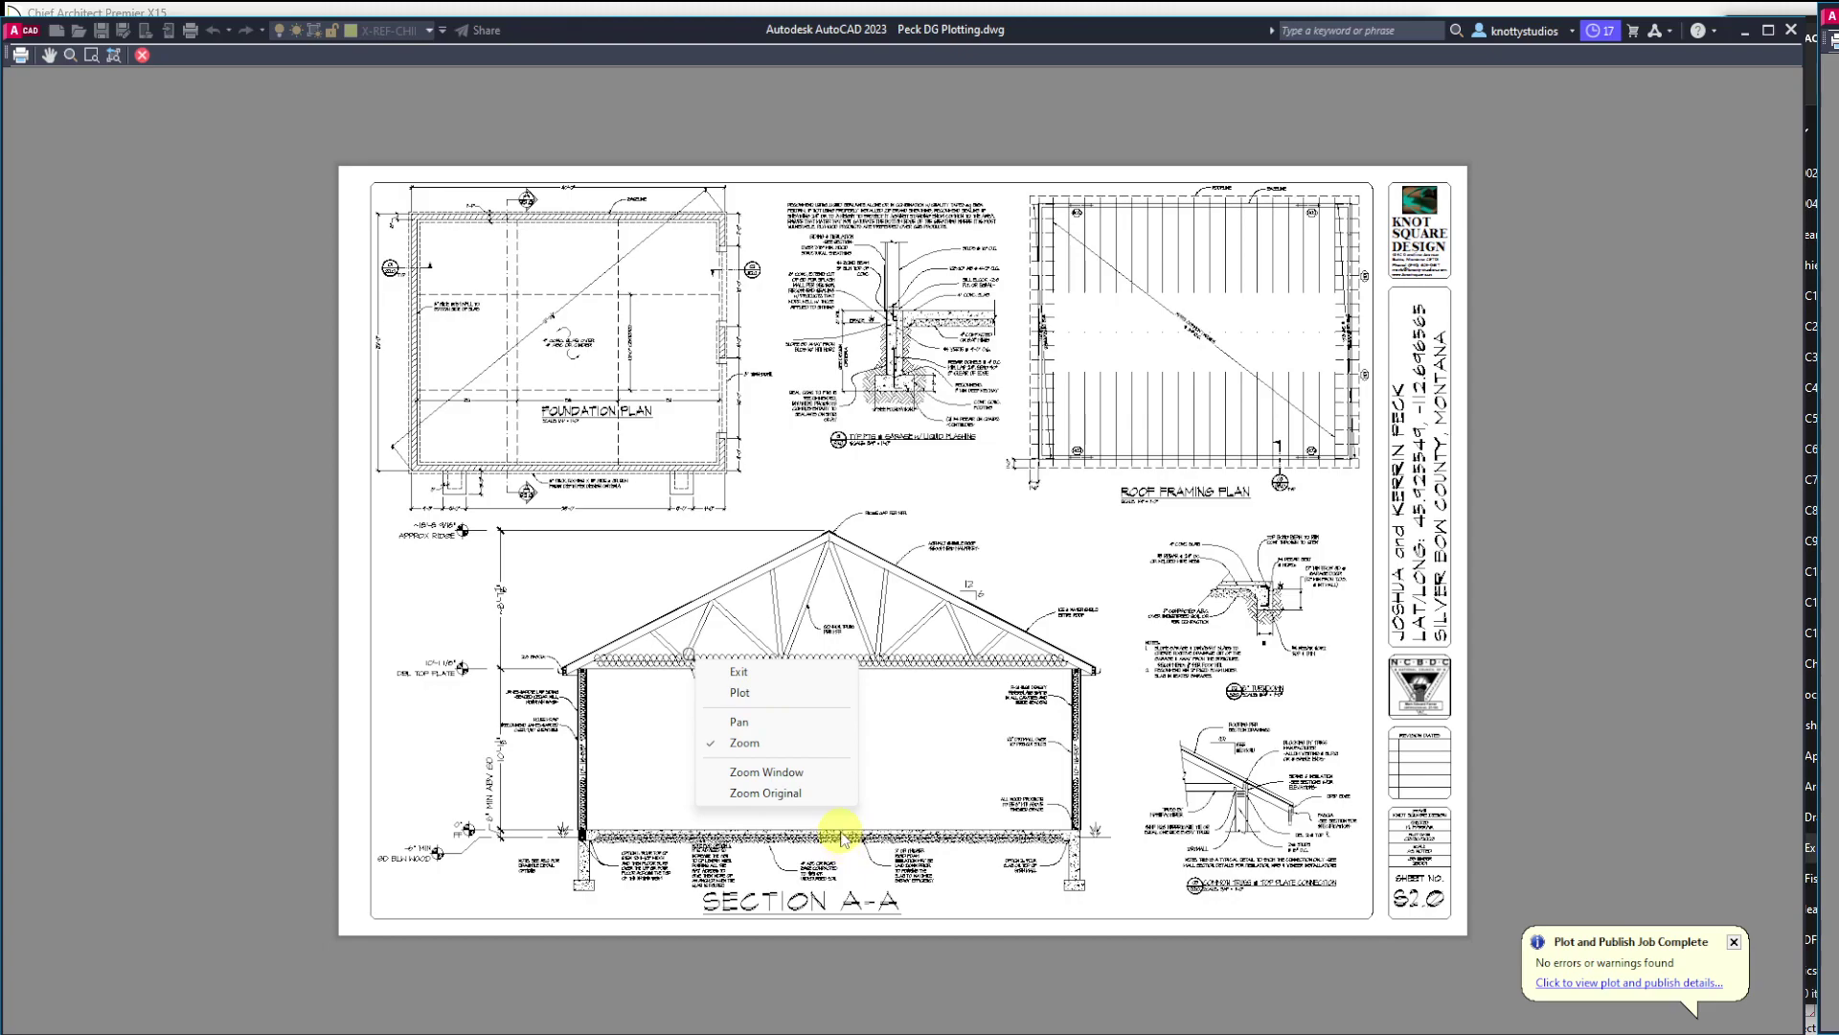
pyautogui.click(741, 693)
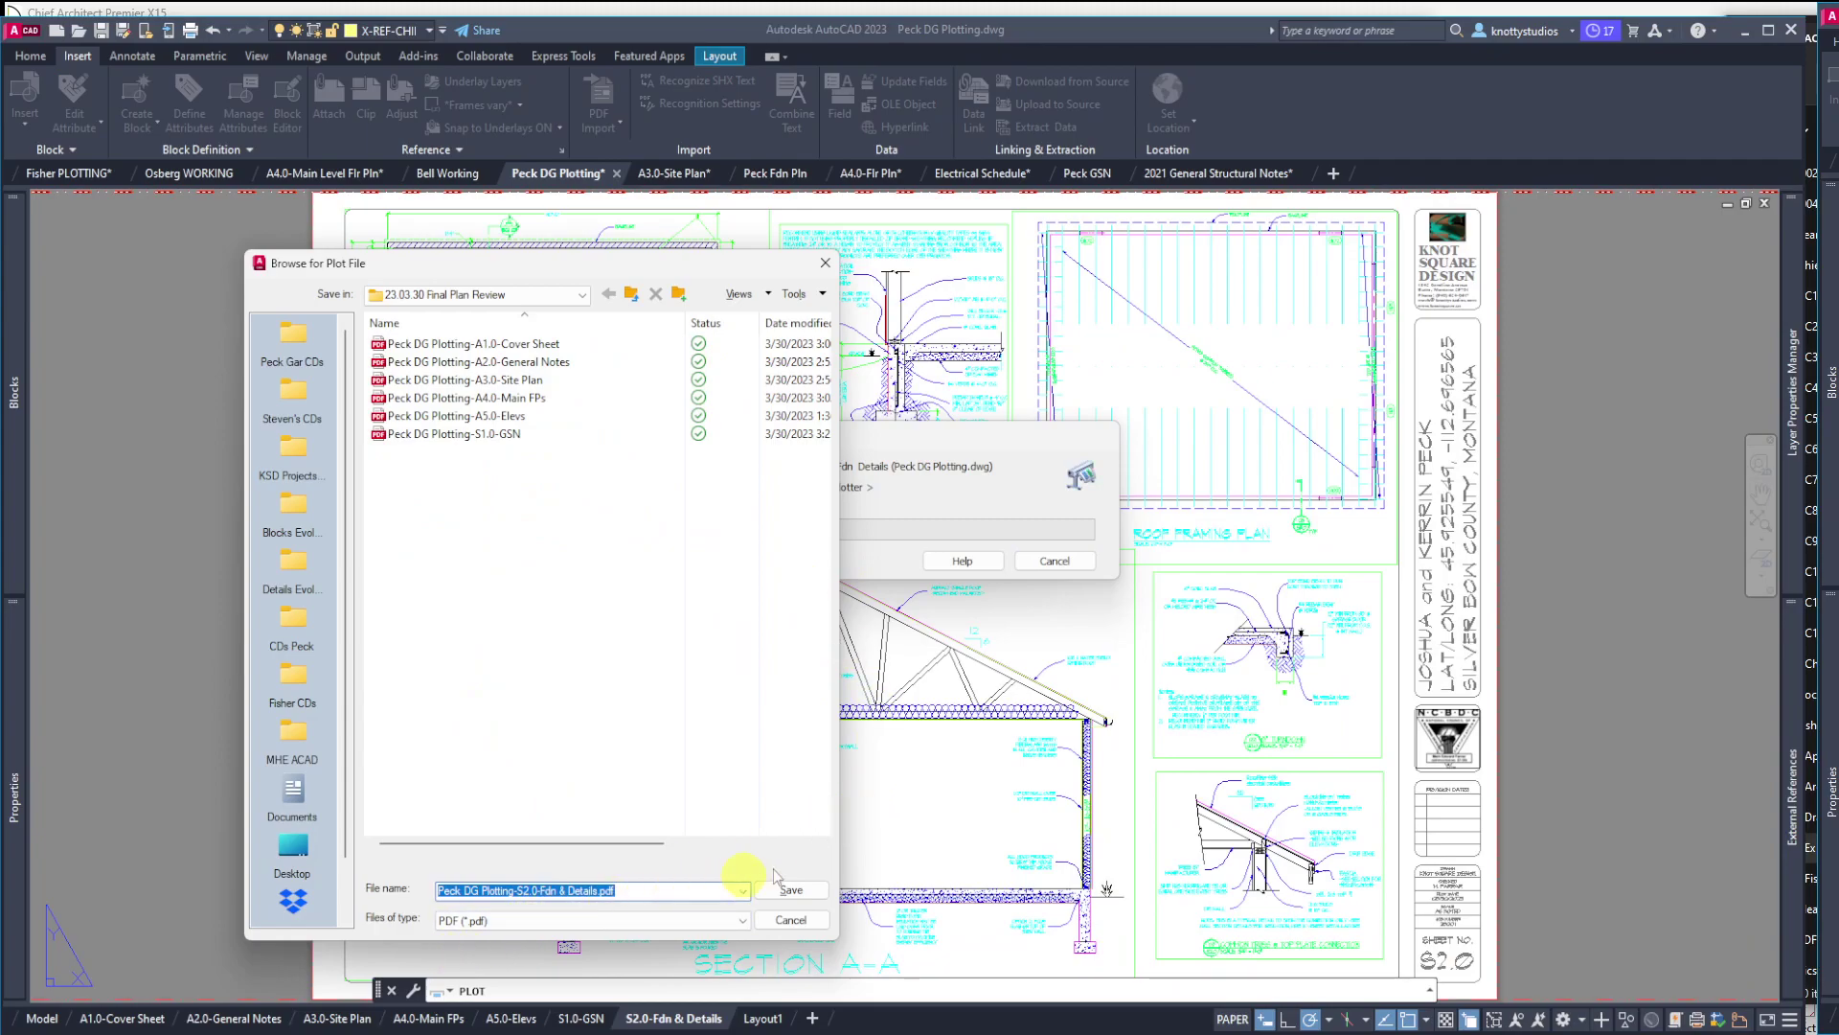
pyautogui.click(791, 889)
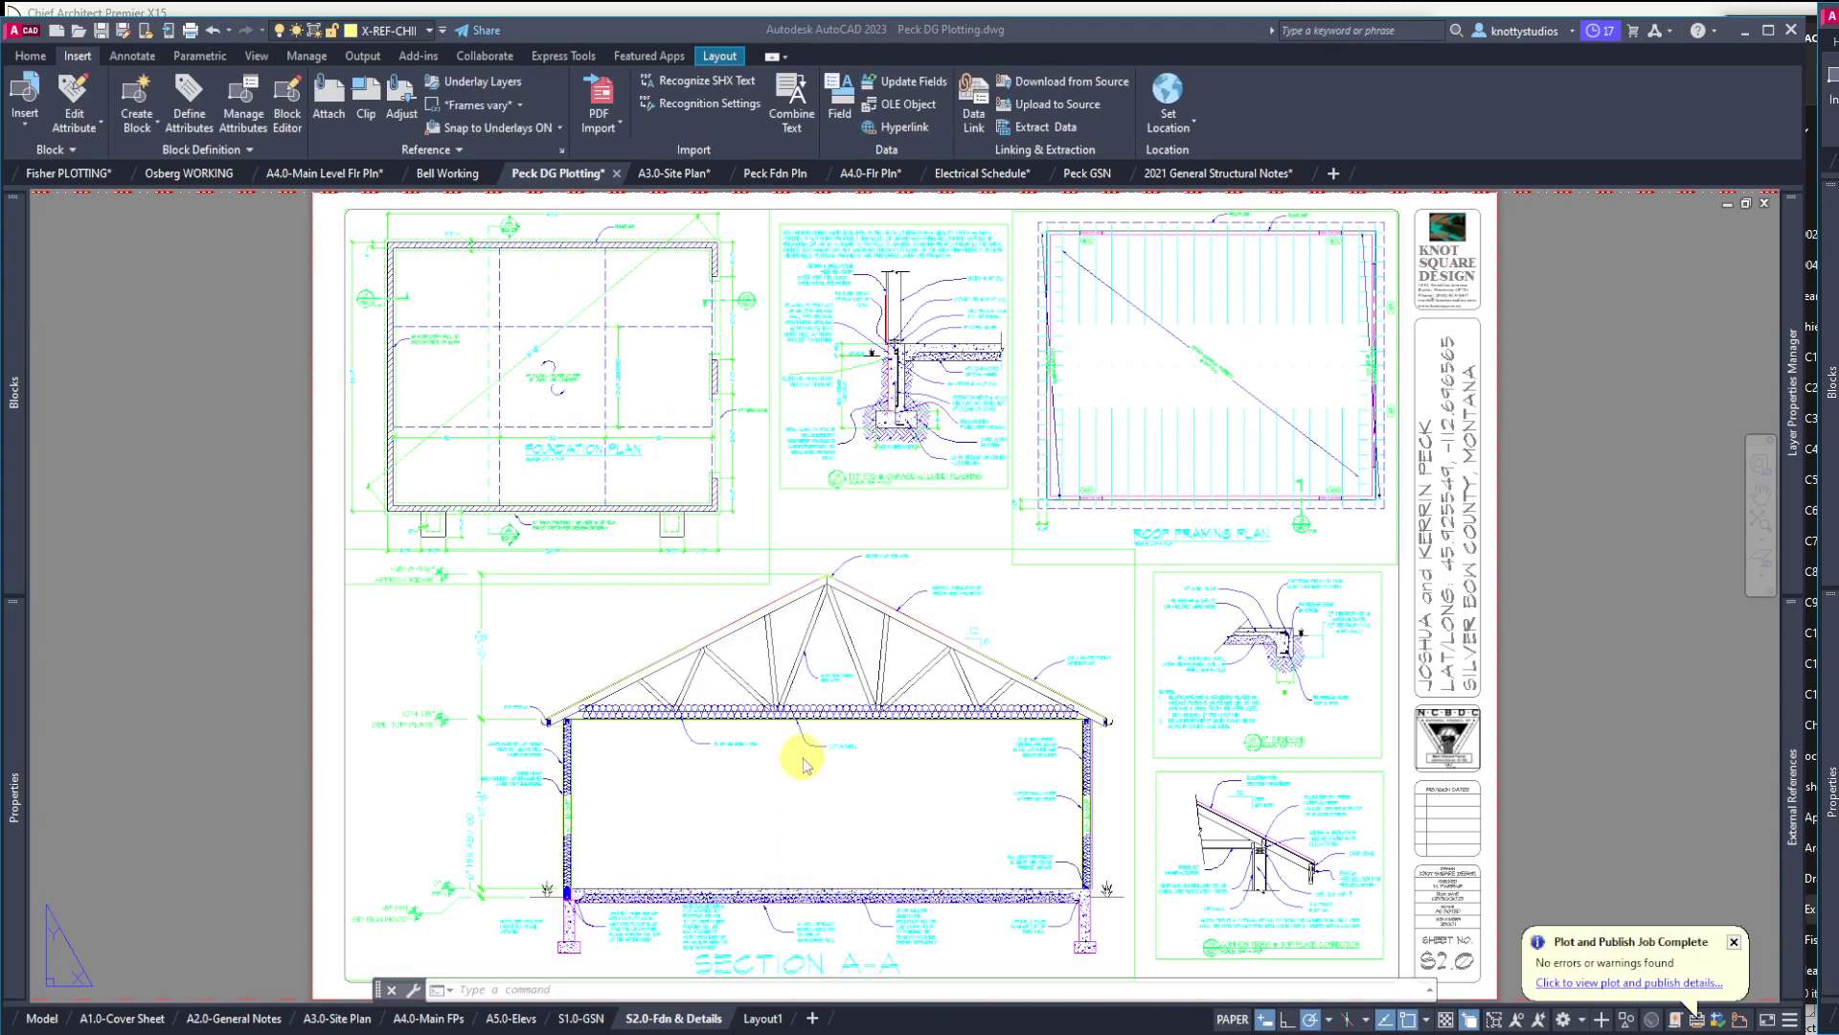